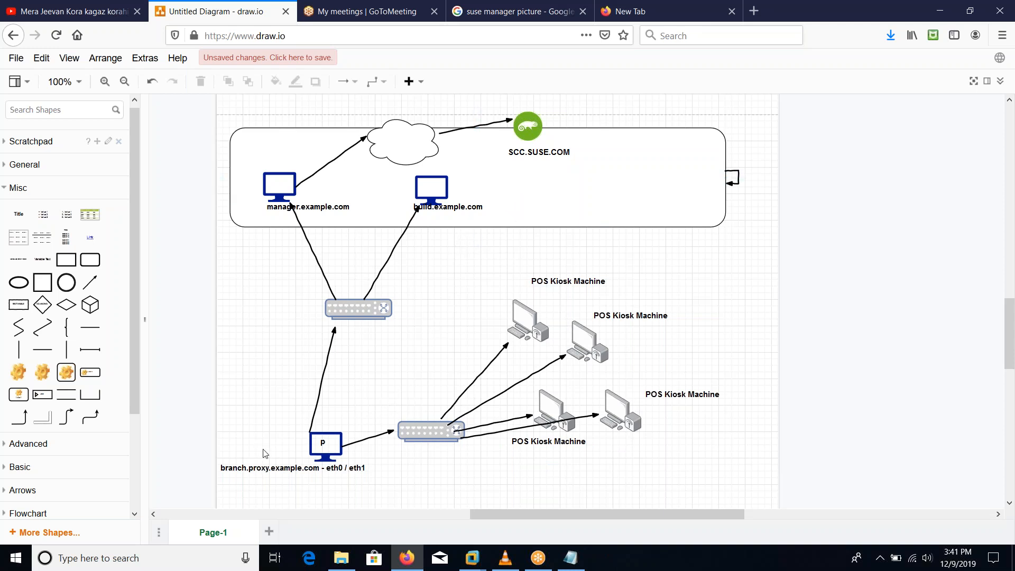
# Step: Switch to the Custom SUSE virtual machine and unlock its session with the root password
pyautogui.click(325, 451)
pyautogui.click(330, 451)
pyautogui.click(941, 7)
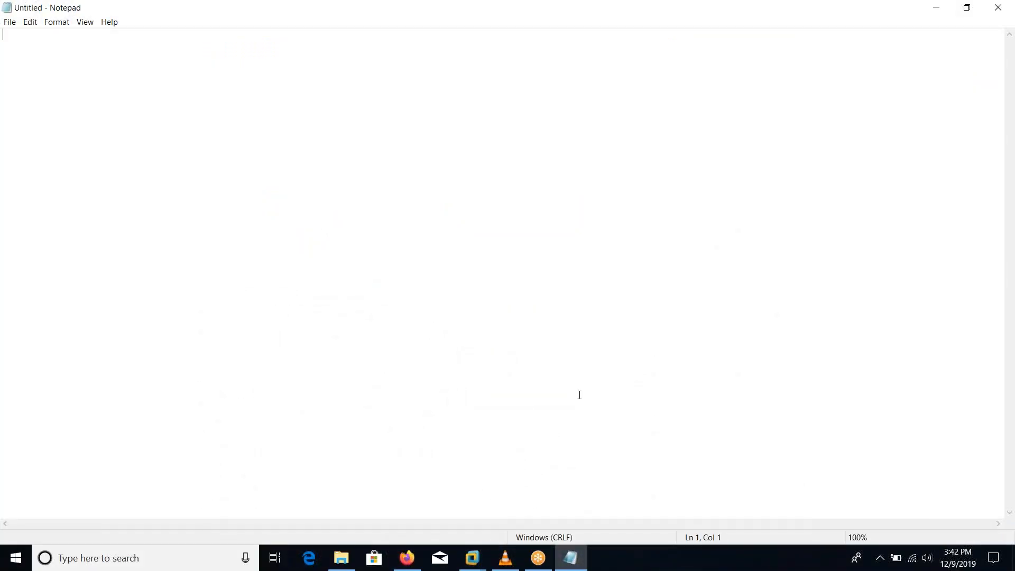
pyautogui.click(472, 558)
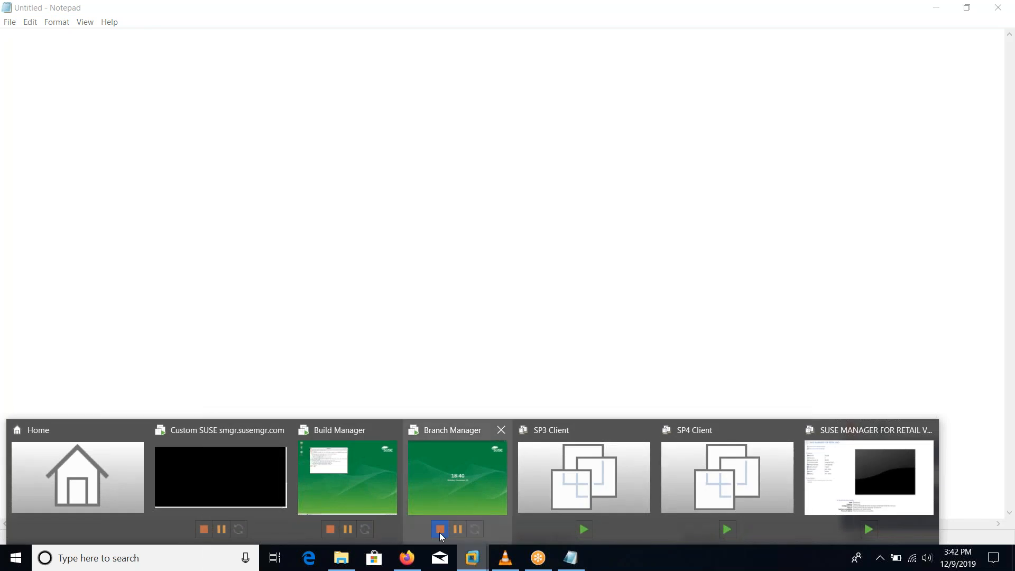
pyautogui.click(267, 484)
pyautogui.click(405, 322)
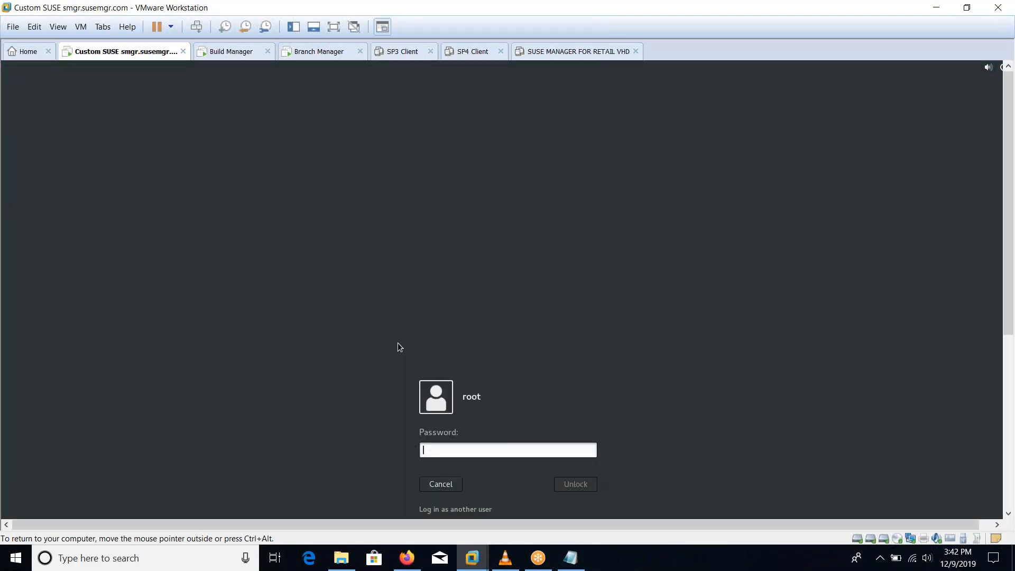
pyautogui.write('s')
pyautogui.press('Return')
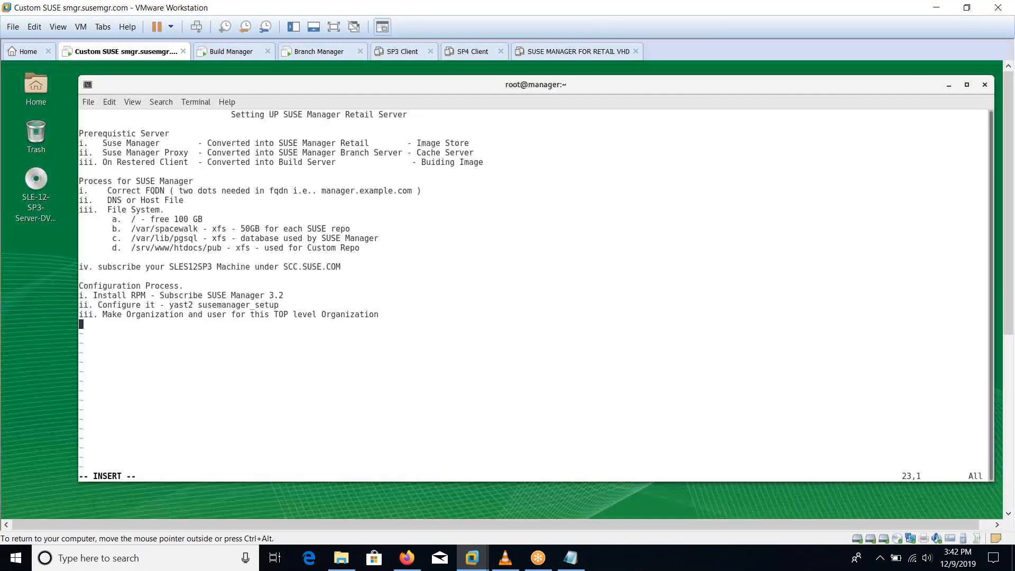
# Step: Add a 'Notes :-' heading and begin 'SUSE Manager Retail Server = SUSE Manager Server 3.2 +'
pyautogui.press('Up')
pyautogui.press('Up')
pyautogui.press('Up')
pyautogui.press('Up')
pyautogui.press('Up')
pyautogui.press('Up')
pyautogui.press('Up')
pyautogui.press('Up')
pyautogui.press('Up')
pyautogui.press('Up')
pyautogui.press('Up')
pyautogui.press('Up')
pyautogui.press('Up')
pyautogui.press('Up')
pyautogui.press('Up')
pyautogui.press('Up')
pyautogui.press('Up')
pyautogui.press('Up')
pyautogui.press('Up')
pyautogui.press('Up')
pyautogui.press('Down')
pyautogui.press('Down')
pyautogui.press('Down')
pyautogui.press('Down')
pyautogui.press('Down')
pyautogui.press('Down')
pyautogui.press('Down')
pyautogui.press('Down')
pyautogui.press('Down')
pyautogui.press('Down')
pyautogui.press('Down')
pyautogui.press('Down')
pyautogui.press('Down')
pyautogui.press('Down')
pyautogui.press('Down')
pyautogui.press('Down')
pyautogui.press('Down')
pyautogui.press('Down')
pyautogui.press('Down')
pyautogui.press('Down')
pyautogui.write('[[[[[[[[[[')
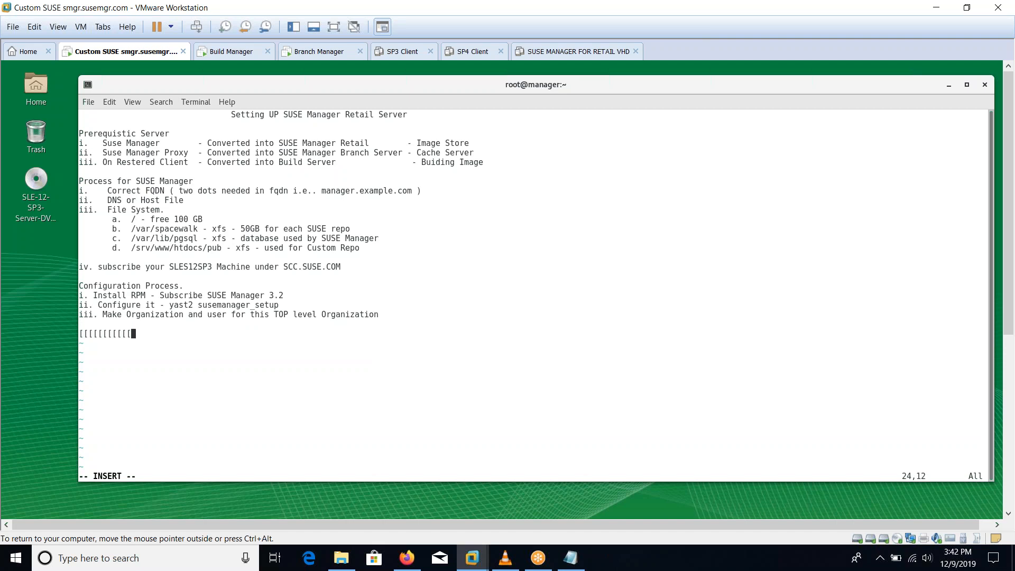
pyautogui.press('BackSpace')
pyautogui.press('BackSpace')
pyautogui.press('BackSpace')
pyautogui.press('BackSpace')
pyautogui.press('BackSpace')
pyautogui.press('BackSpace')
pyautogui.press('BackSpace')
pyautogui.press('BackSpace')
pyautogui.press('BackSpace')
pyautogui.press('BackSpace')
pyautogui.write('Notes :-')
pyautogui.press('Return')
pyautogui.write('SUSE Manager Retail Server = Ser')
pyautogui.press('BackSpace')
pyautogui.press('BackSpace')
pyautogui.write('USE Ma')
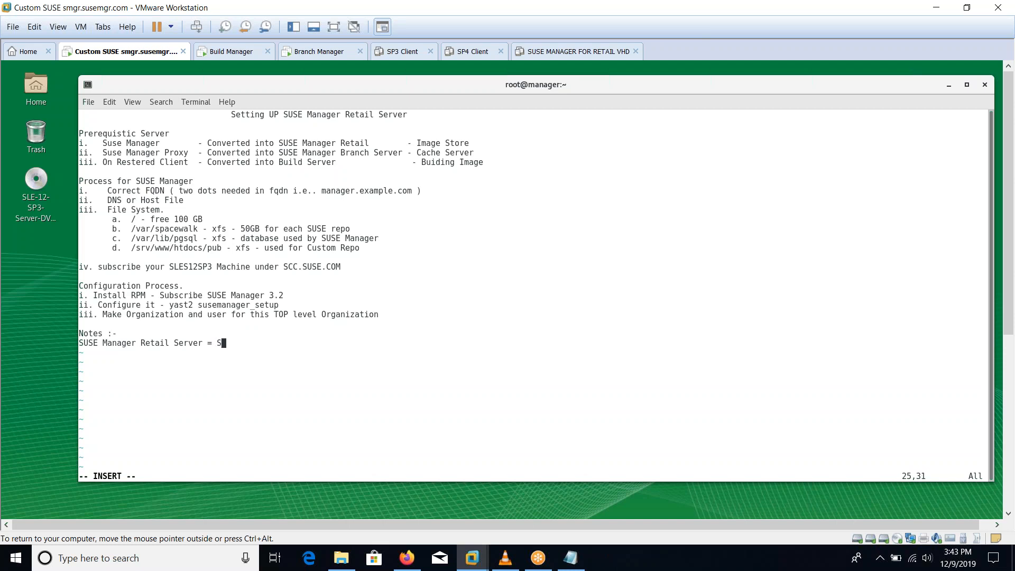
pyautogui.write('nager Server 3.2 +')
# Step: Finish with 'SUSE Manager Retail Pattern'; add 'SUSE Manager Branch Server = SUSE Manager Proxy 3.2 + Serval Salt Formulas'
pyautogui.write('SUSE')
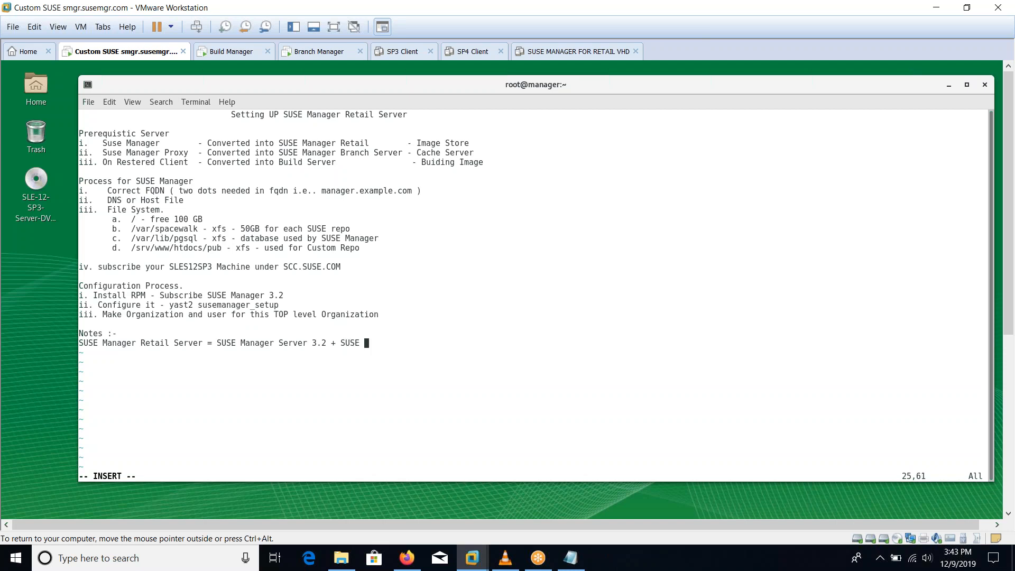
pyautogui.write(' Manager Retail Pattern')
pyautogui.press('Return')
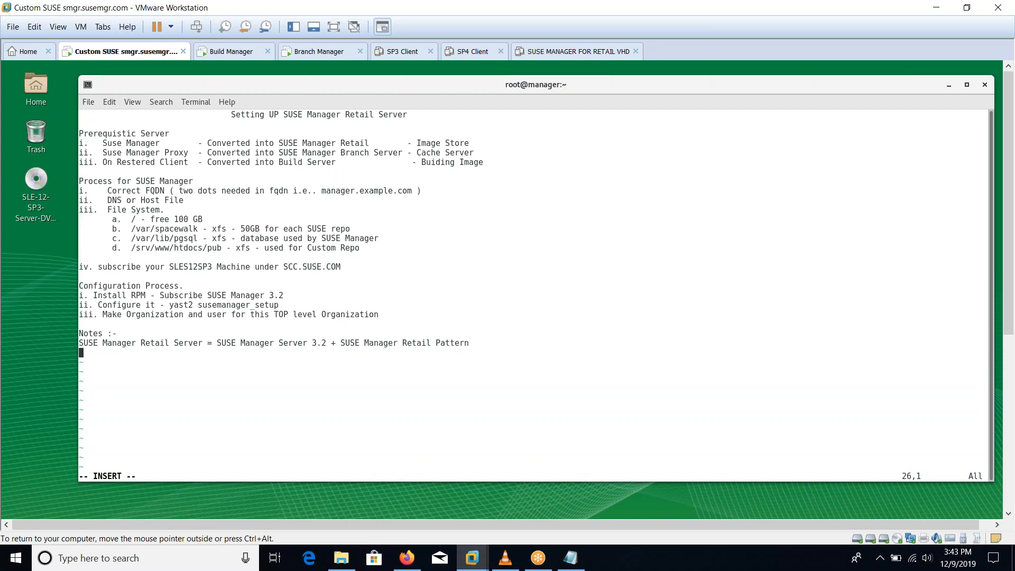
pyautogui.write('SUSE Manager Branch Server ')
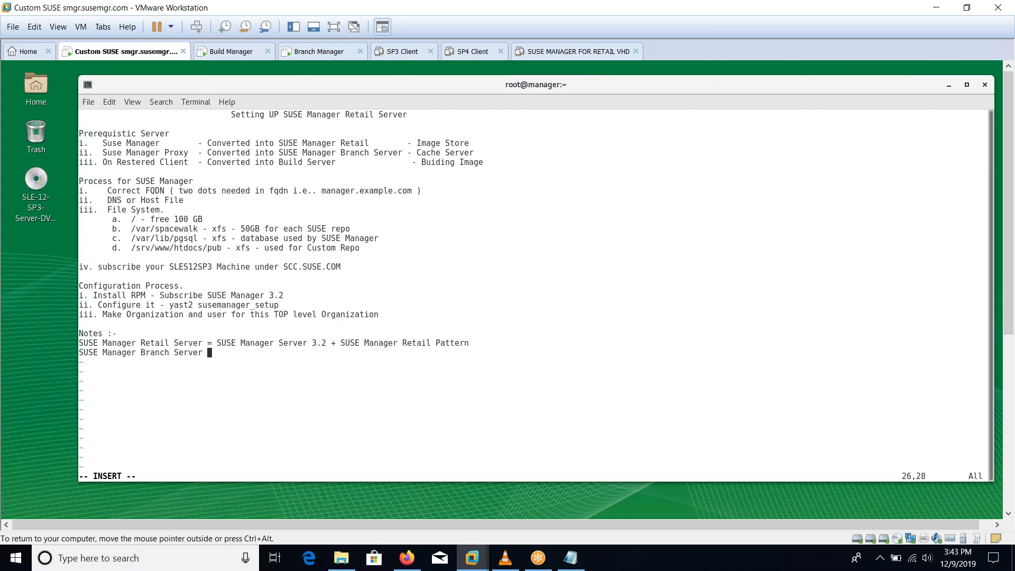
pyautogui.write('= SUSE Manager Proxy 3.2 + Ser')
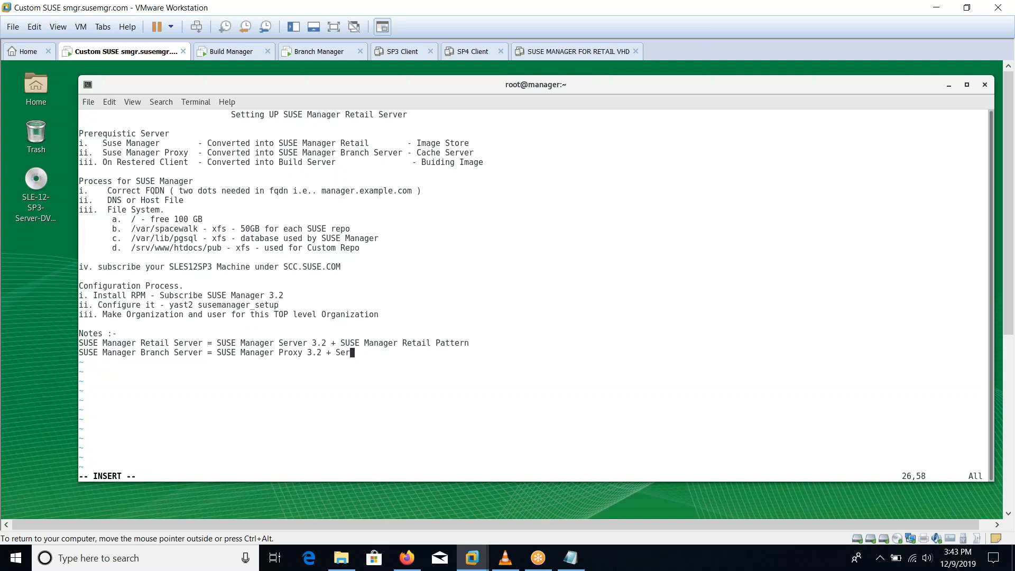
pyautogui.write('val Salt Formulas')
# Step: Frame the Notes section with '=' separator lines above and below
pyautogui.press('Up')
pyautogui.press('Up')
pyautogui.press('Up')
pyautogui.press('Return')
pyautogui.write('==========')
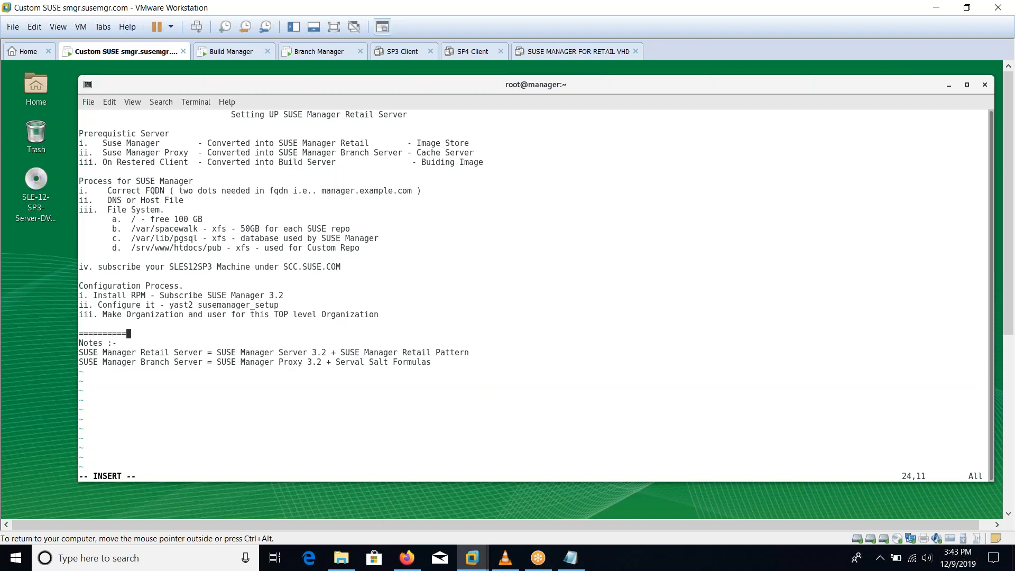
pyautogui.write('===============================================================================================================')
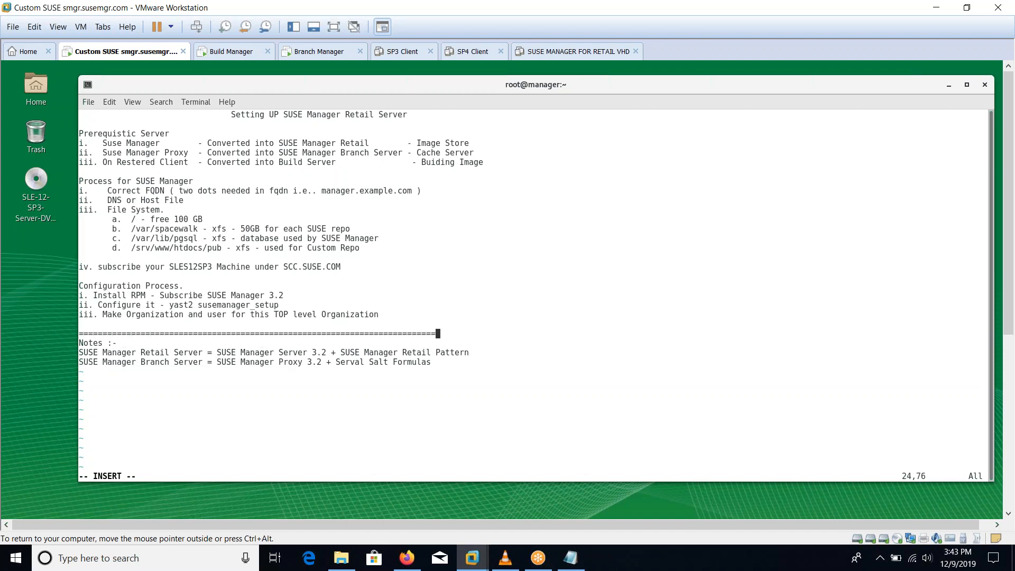
pyautogui.press('Down')
pyautogui.press('Down')
pyautogui.press('Down')
pyautogui.press('Return')
pyautogui.write('=======================================================================================')
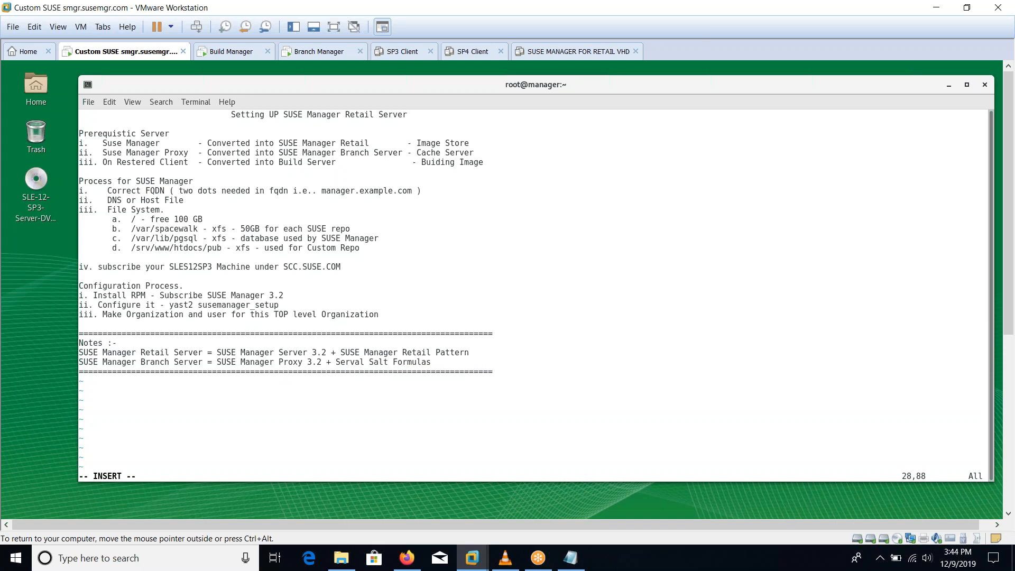
pyautogui.moveTo(104, 140); pyautogui.dragTo(331, 144)
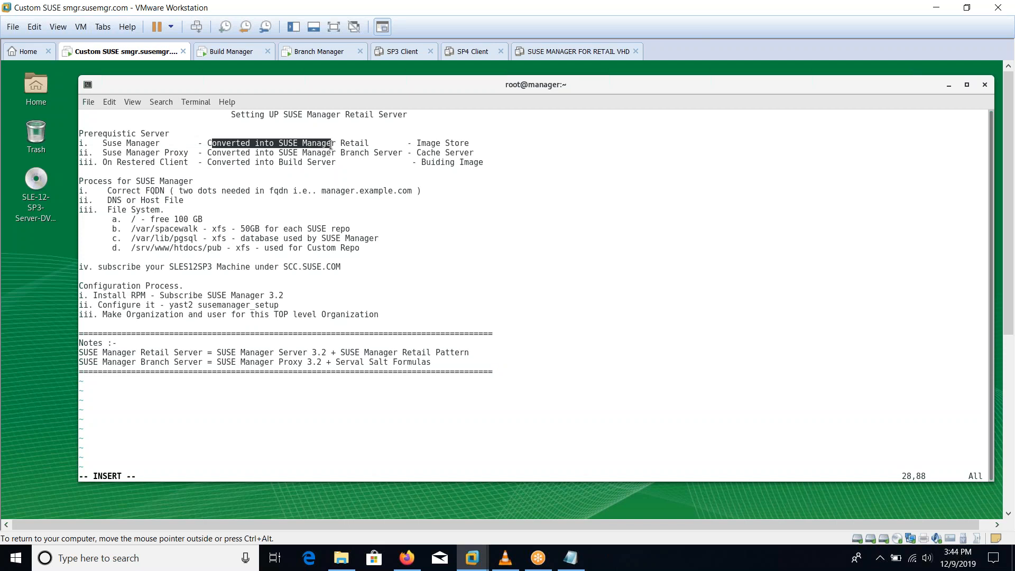
pyautogui.moveTo(151, 156); pyautogui.dragTo(174, 152)
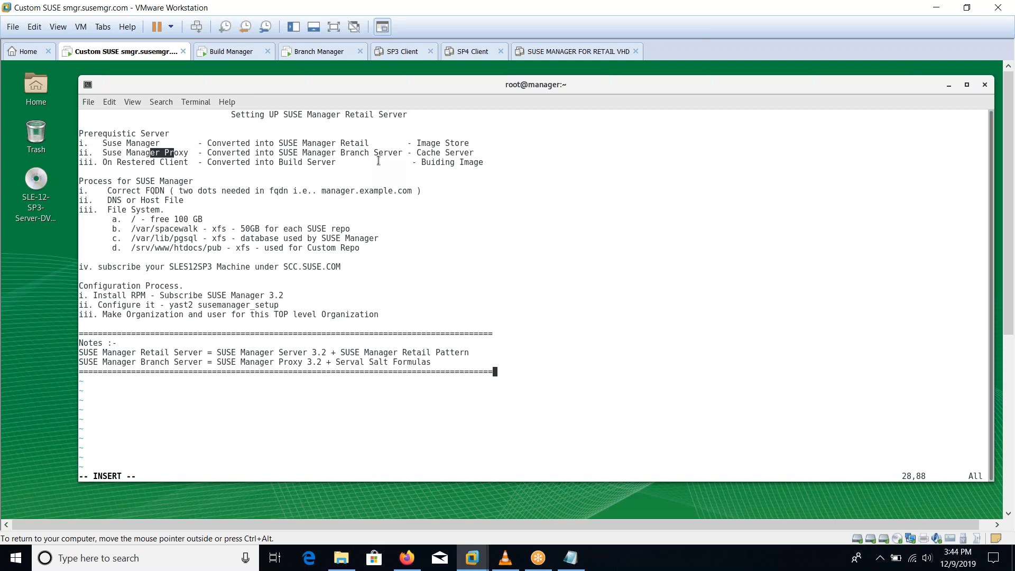
pyautogui.moveTo(103, 164); pyautogui.dragTo(184, 165)
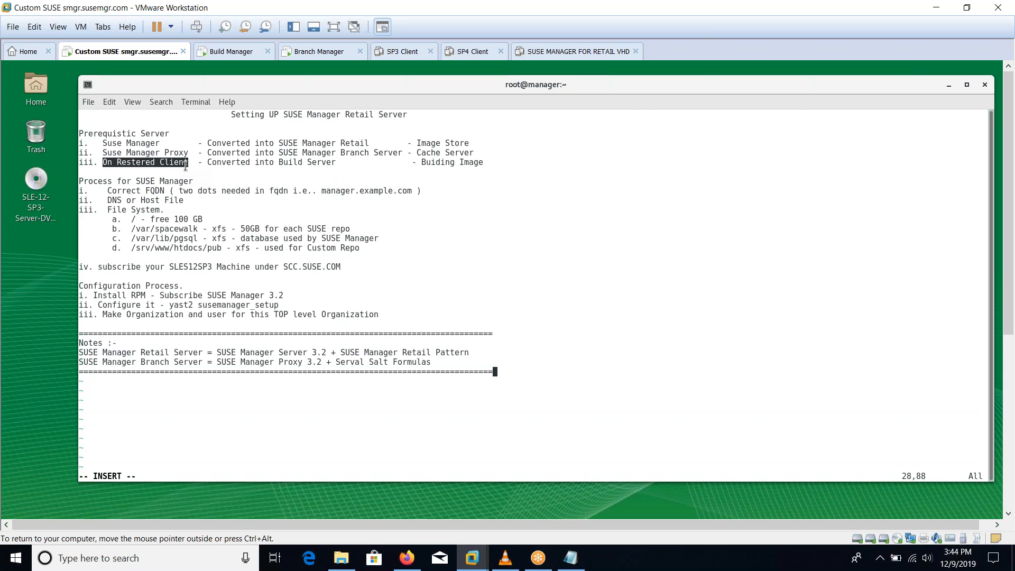
pyautogui.moveTo(213, 171); pyautogui.dragTo(300, 170)
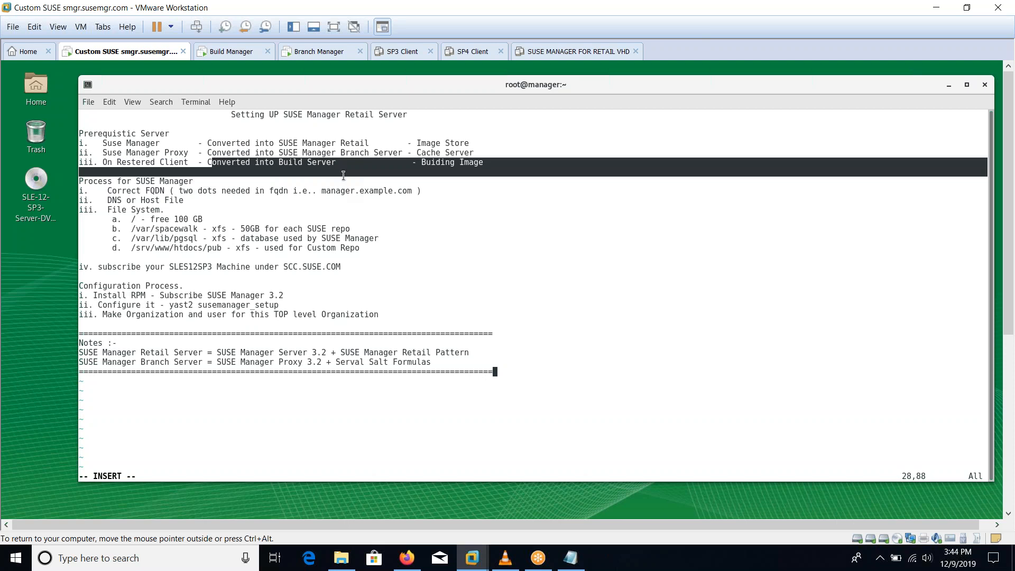
pyautogui.click(469, 223)
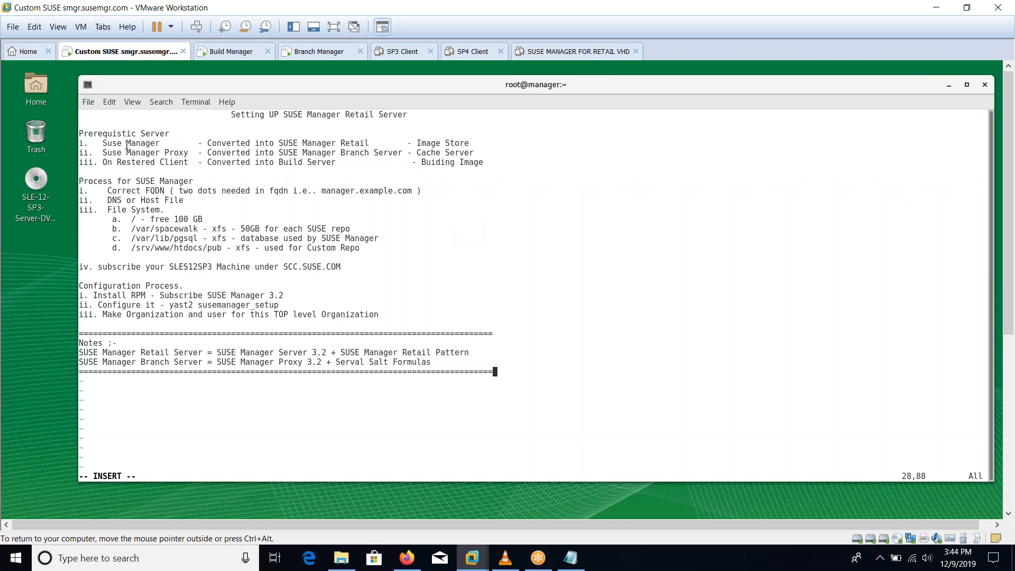
pyautogui.moveTo(123, 143); pyautogui.dragTo(189, 166)
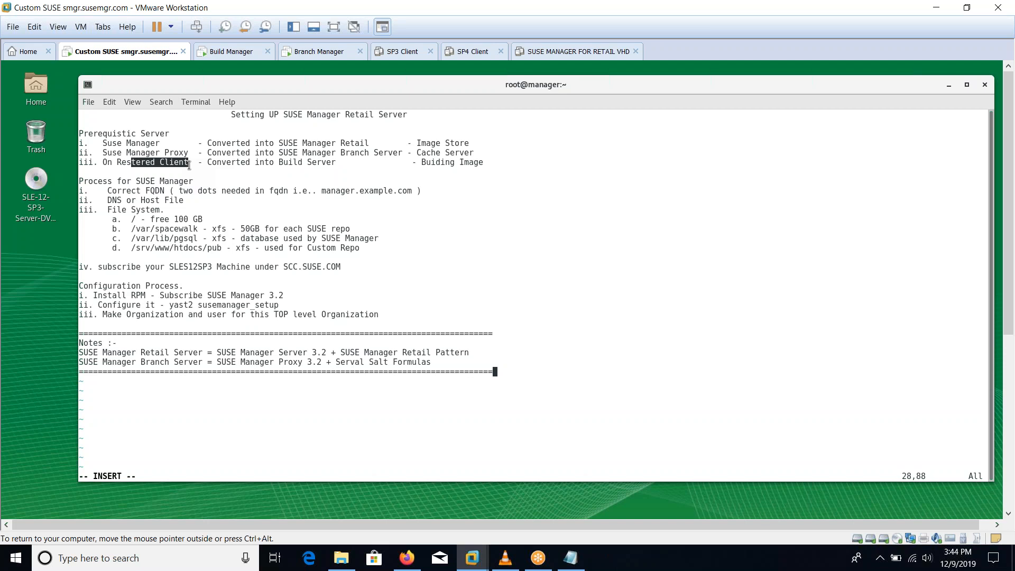
pyautogui.moveTo(126, 153); pyautogui.dragTo(187, 154)
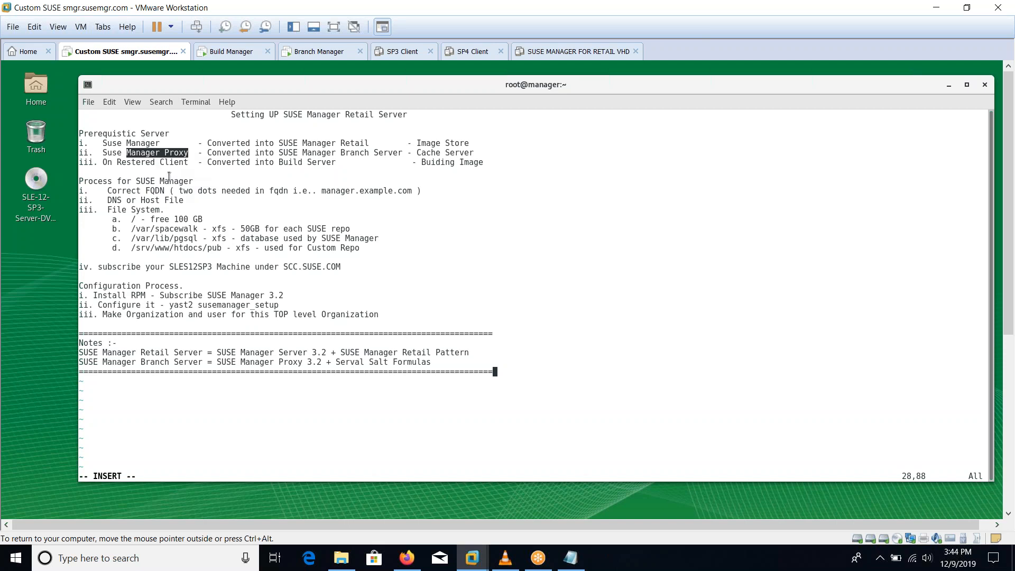
pyautogui.moveTo(261, 143); pyautogui.dragTo(299, 166)
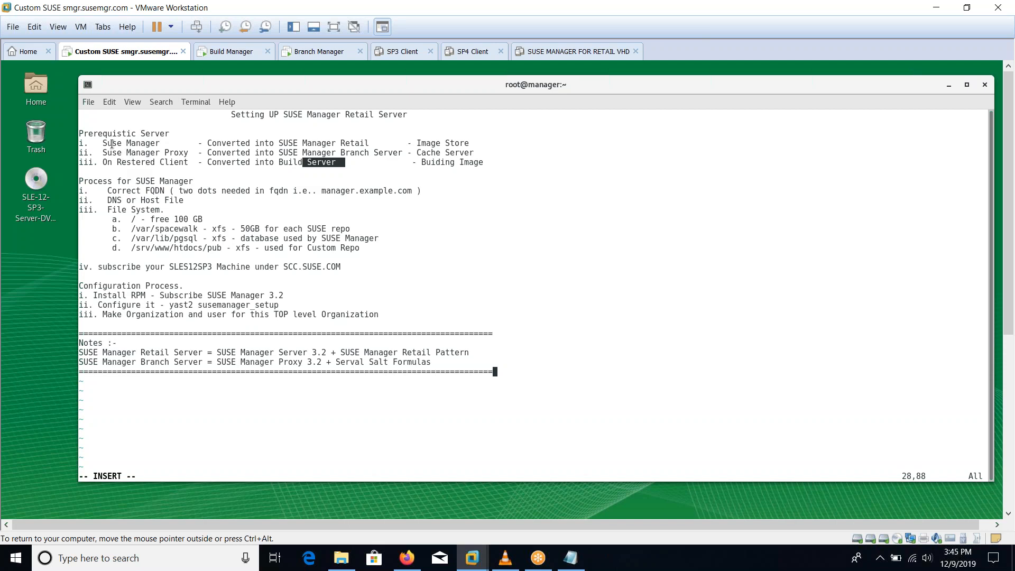
pyautogui.moveTo(112, 144); pyautogui.dragTo(155, 154)
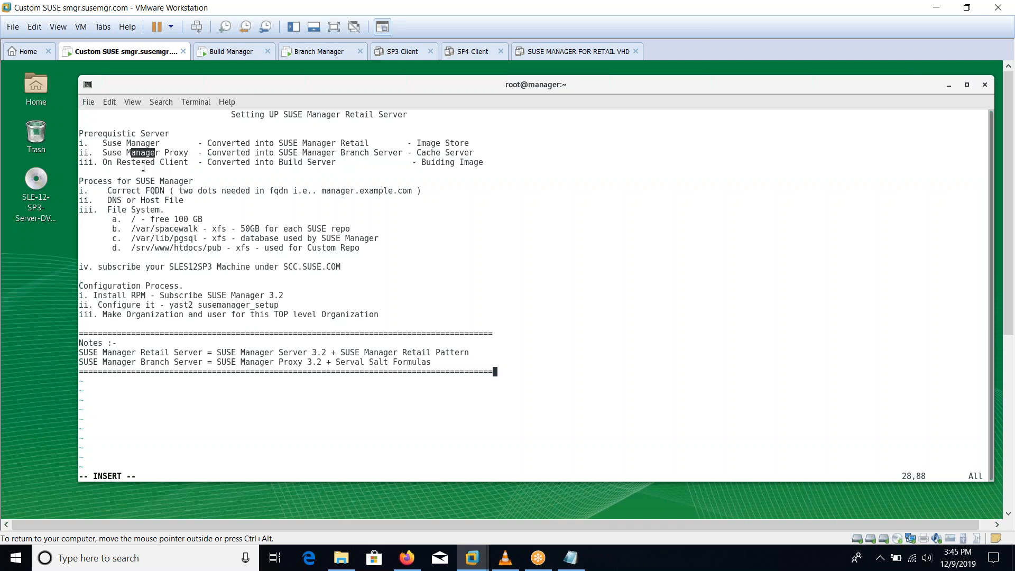
pyautogui.moveTo(117, 144); pyautogui.dragTo(147, 143)
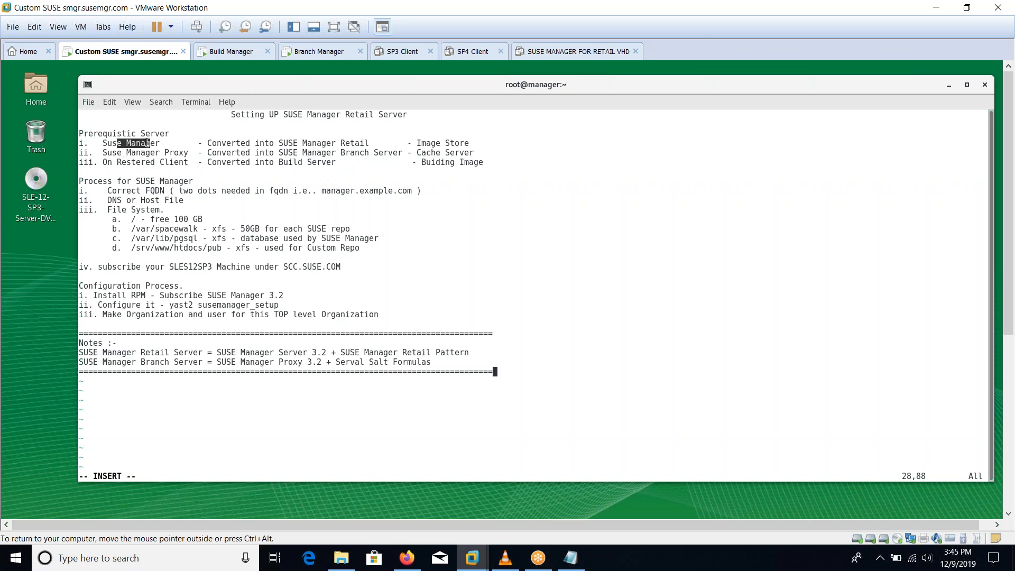
# Step: Highlight the Retail, Branch Server and Build Server roles on notes lines i–iii
pyautogui.click(130, 154)
pyautogui.moveTo(136, 163); pyautogui.dragTo(162, 165)
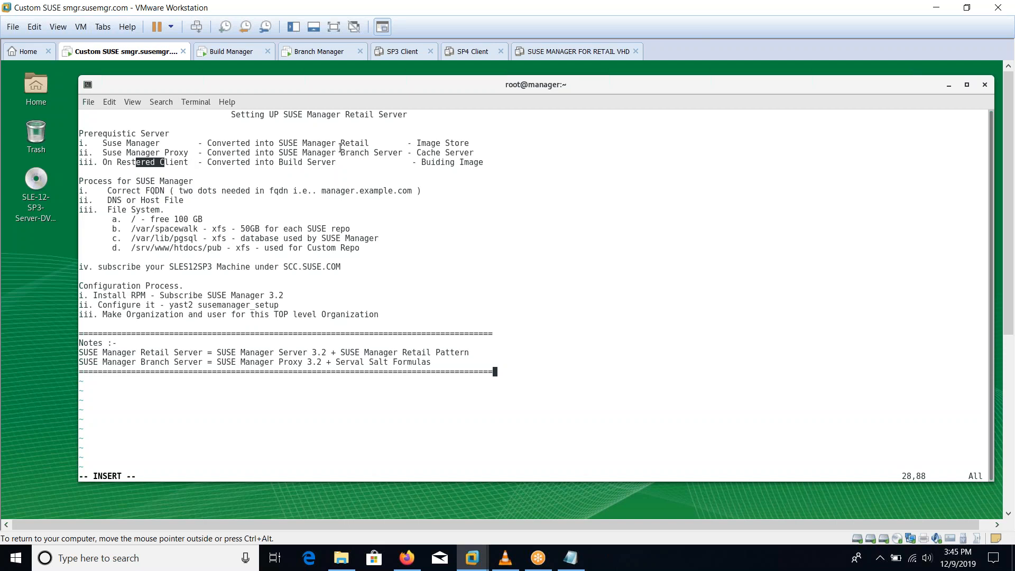
pyautogui.moveTo(274, 142); pyautogui.dragTo(369, 144)
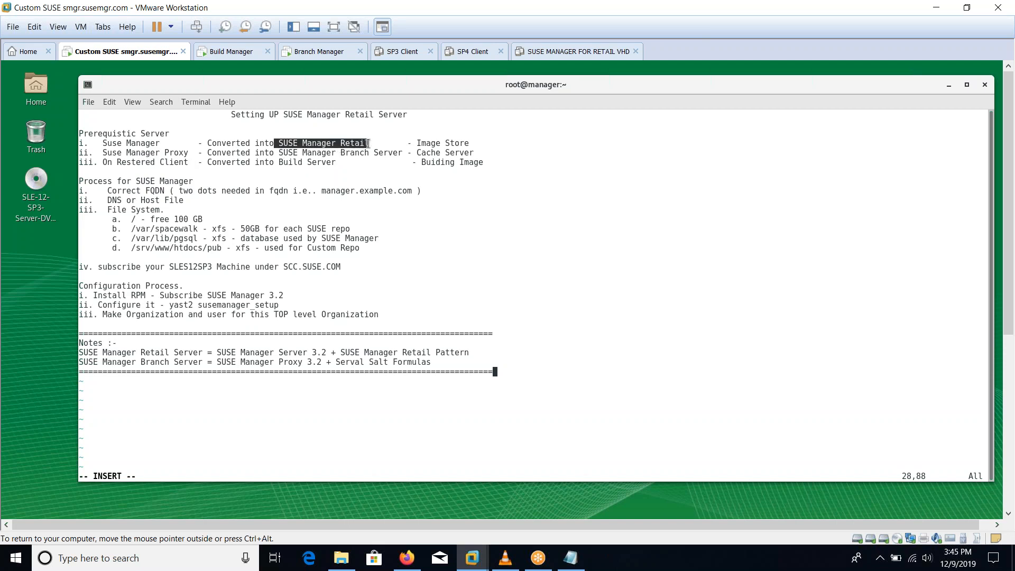
pyautogui.click(328, 143)
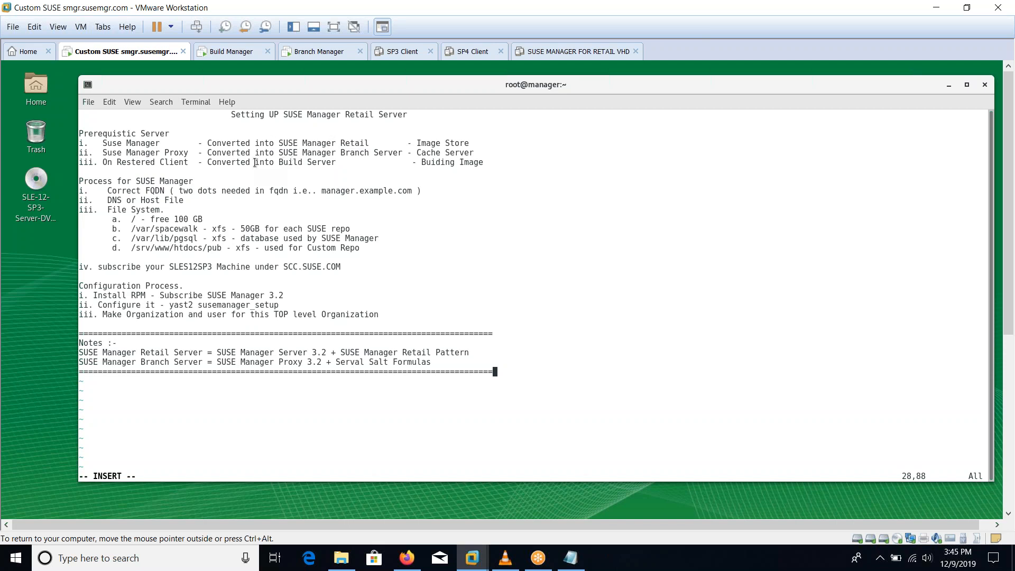
pyautogui.moveTo(255, 162); pyautogui.dragTo(391, 154)
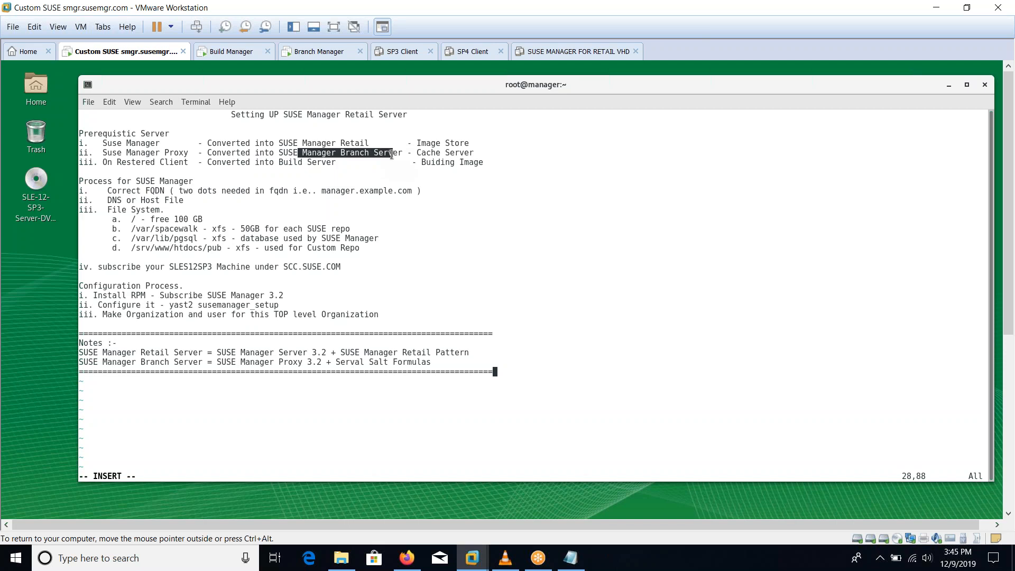
pyautogui.moveTo(391, 154); pyautogui.dragTo(394, 153)
pyautogui.click(349, 221)
# Step: Highlight the SUSE Manager process heading and the Correct FQDN requirement, then open the terminal's context menu
pyautogui.moveTo(132, 182); pyautogui.dragTo(189, 178)
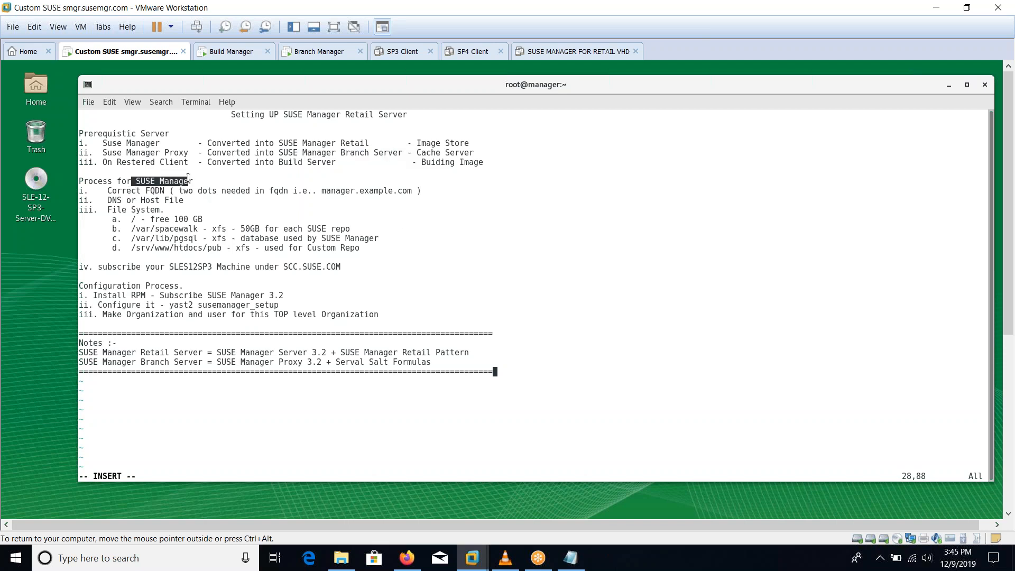
pyautogui.moveTo(112, 191); pyautogui.dragTo(205, 197)
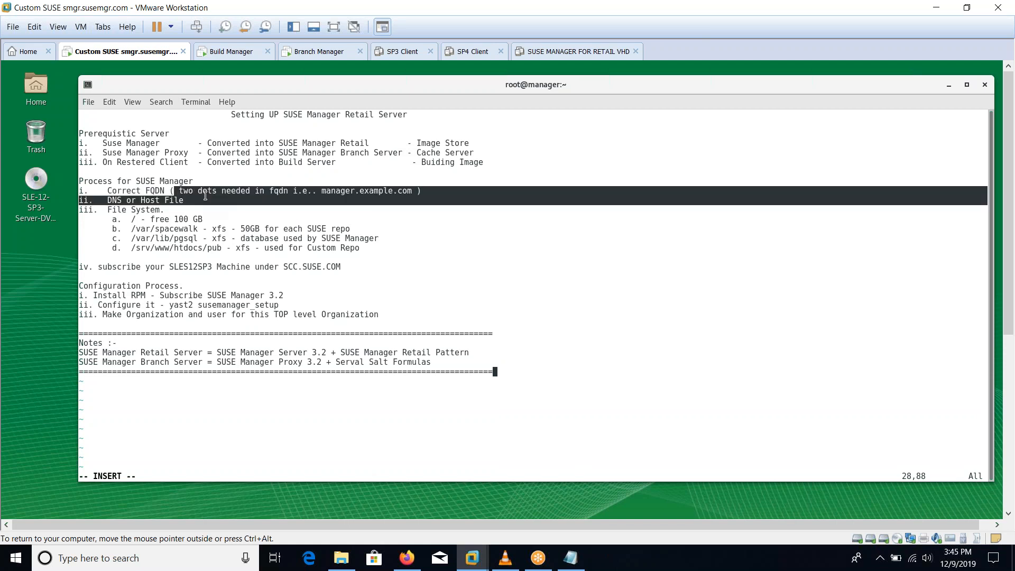
pyautogui.click(384, 204)
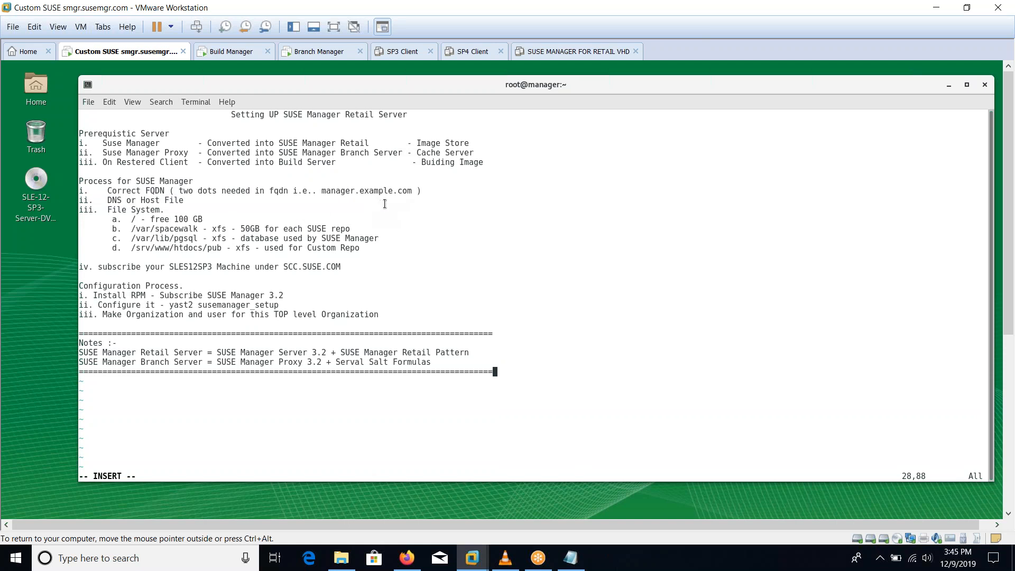
pyautogui.rightClick(438, 223)
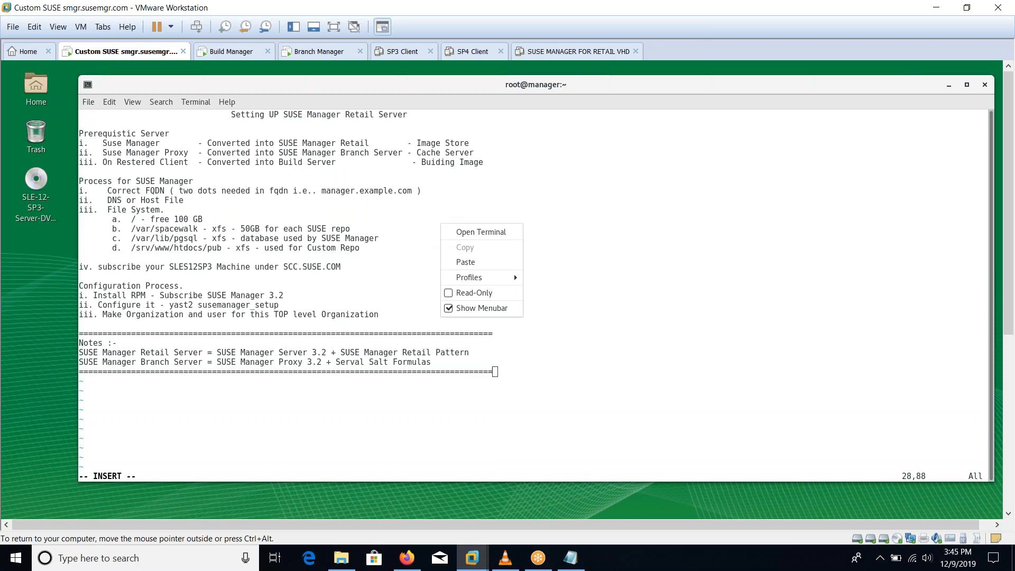
# Step: In a new guest terminal, run hostname and cat /etc/hostname to confirm manager.example.com
pyautogui.click(458, 232)
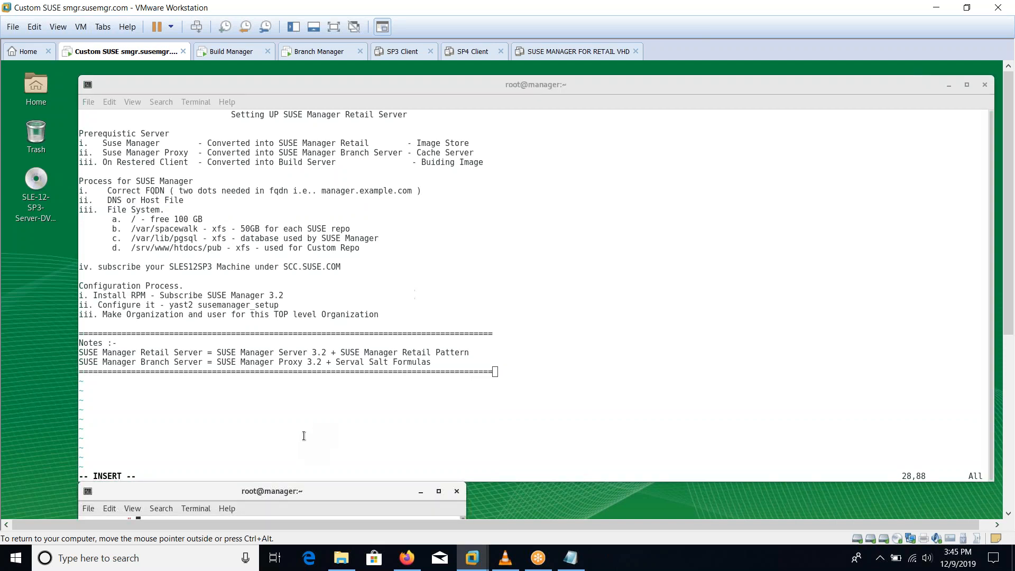
pyautogui.moveTo(281, 483); pyautogui.dragTo(454, 207)
pyautogui.write('hostname')
pyautogui.press('Return')
pyautogui.write('cat /etc/syste')
pyautogui.press('BackSpace')
pyautogui.press('BackSpace')
pyautogui.press('BackSpace')
pyautogui.press('BackSpace')
pyautogui.press('BackSpace')
pyautogui.write('hostname')
pyautogui.press('Return')
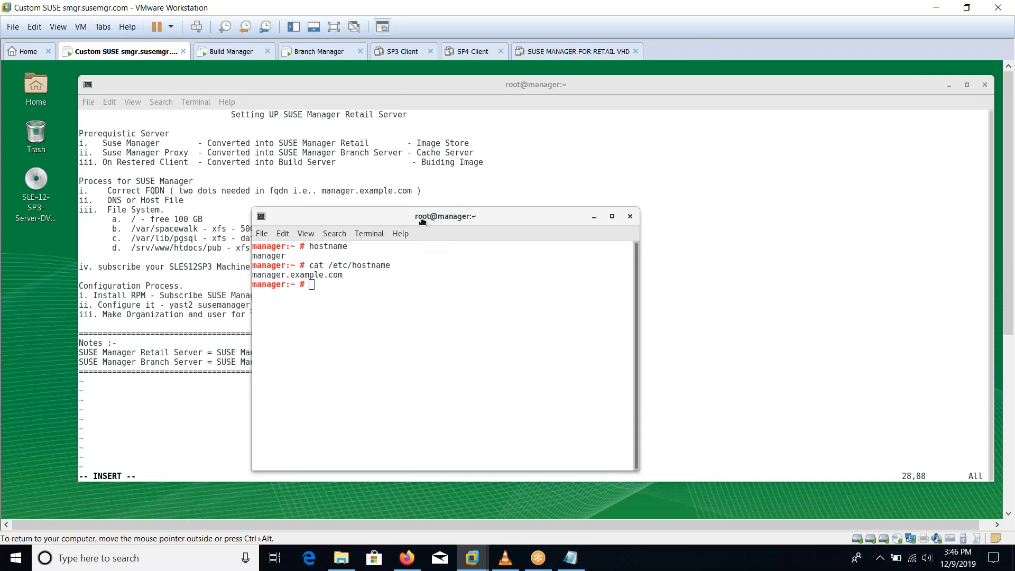
pyautogui.moveTo(457, 210); pyautogui.dragTo(550, 244)
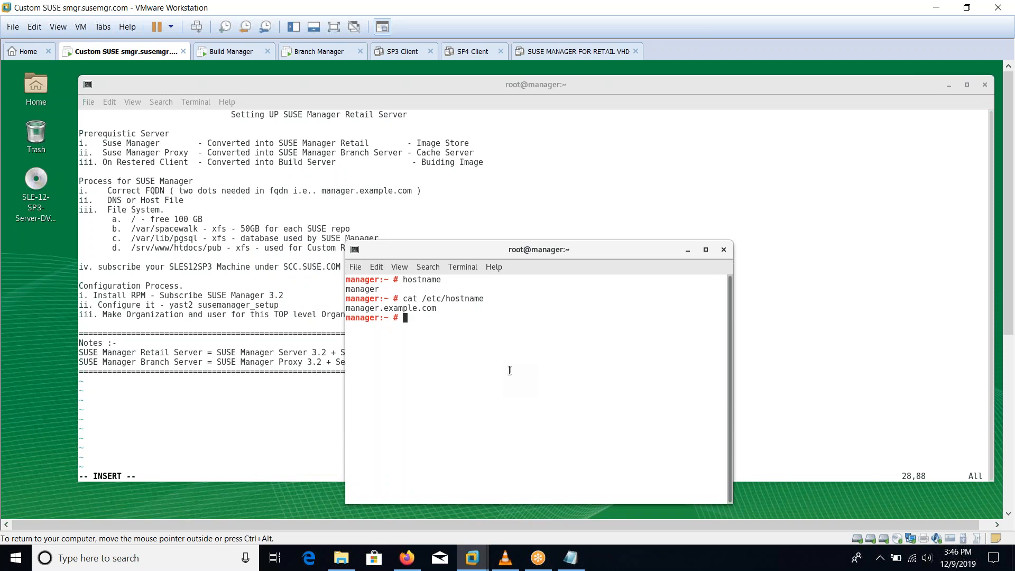
# Step: Print /etc/hosts, point out the manager and branch.proxy.example.com entries, then return to the notes
pyautogui.write('nslookup')
pyautogui.hotkey('ctrl', 'l')
pyautogui.press('BackSpace')
pyautogui.press('BackSpace')
pyautogui.press('BackSpace')
pyautogui.press('BackSpace')
pyautogui.press('BackSpace')
pyautogui.press('BackSpace')
pyautogui.press('BackSpace')
pyautogui.press('BackSpace')
pyautogui.press('BackSpace')
pyautogui.write('cat /etc/hosts')
pyautogui.press('Return')
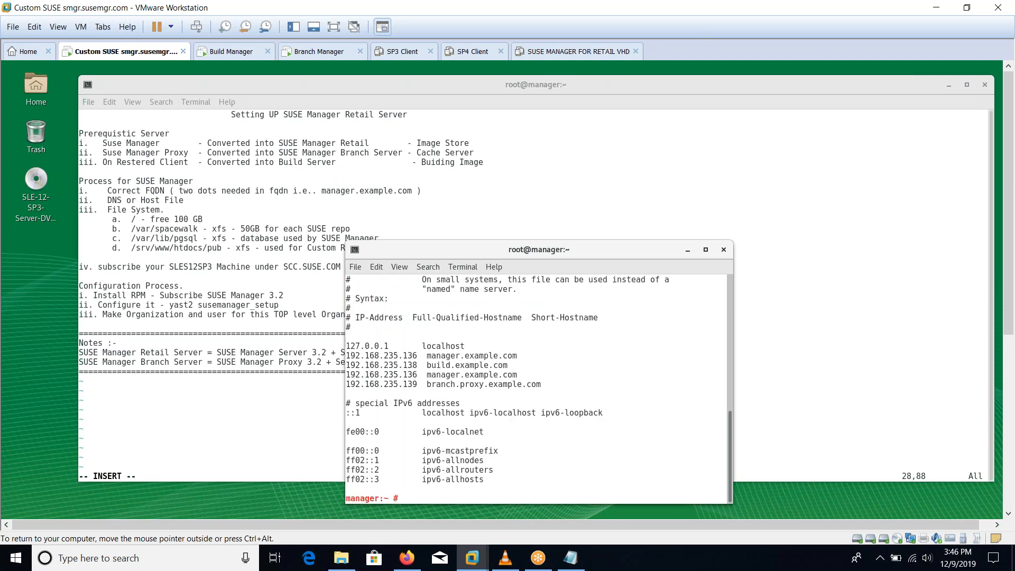
pyautogui.moveTo(432, 357); pyautogui.dragTo(453, 359)
pyautogui.click(454, 359)
pyautogui.moveTo(427, 386); pyautogui.dragTo(539, 384)
pyautogui.click(477, 393)
pyautogui.moveTo(432, 385); pyautogui.dragTo(446, 386)
pyautogui.click(281, 381)
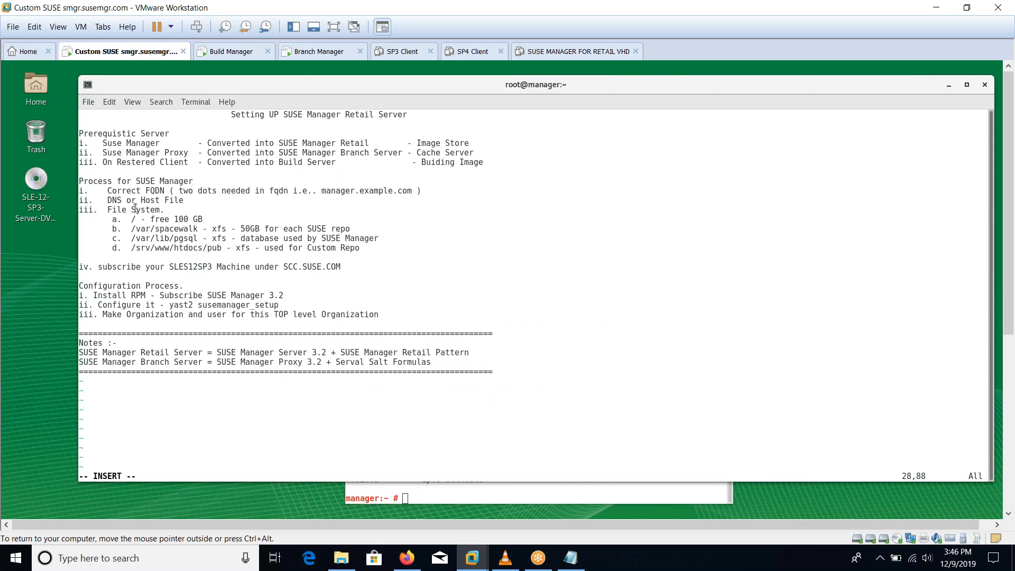
# Step: Highlight the File System requirements: /var/spacewalk, /var/lib/pgsql as xfs, and /srv/www/htdocs/pub
pyautogui.moveTo(113, 209); pyautogui.dragTo(185, 218)
pyautogui.moveTo(151, 229); pyautogui.dragTo(342, 229)
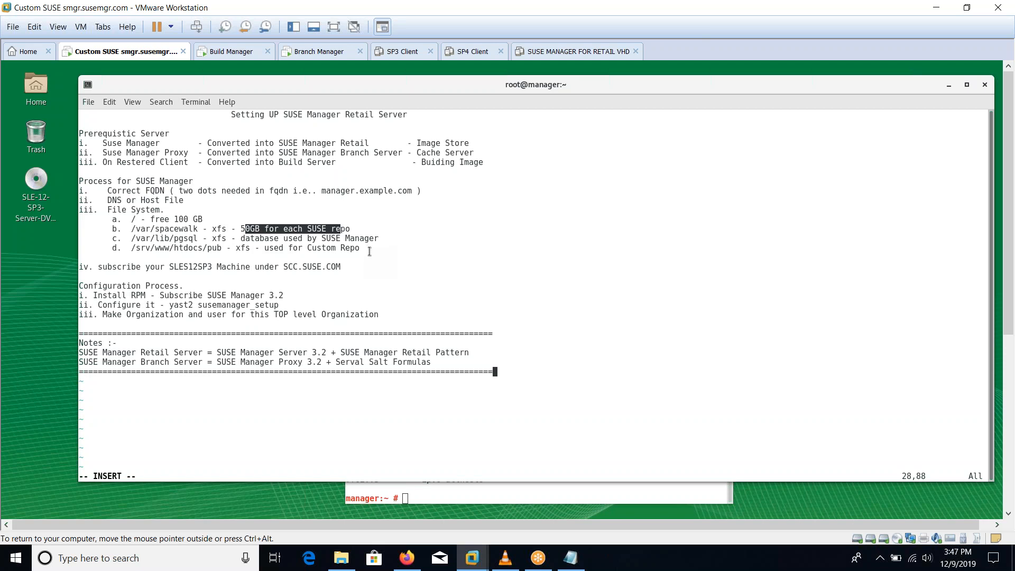
pyautogui.moveTo(175, 239); pyautogui.dragTo(225, 240)
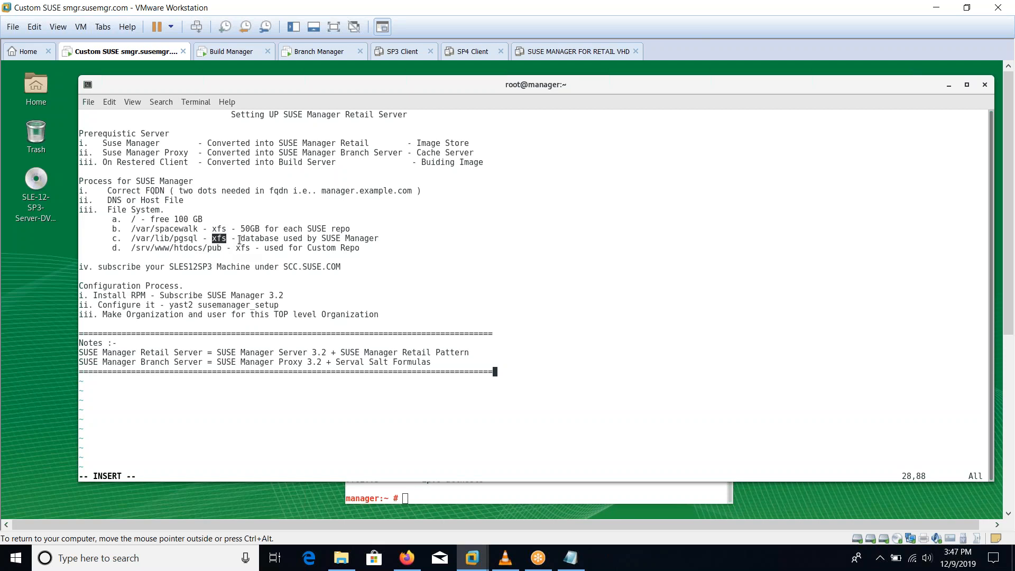
pyautogui.click(242, 239)
pyautogui.moveTo(246, 239); pyautogui.dragTo(378, 238)
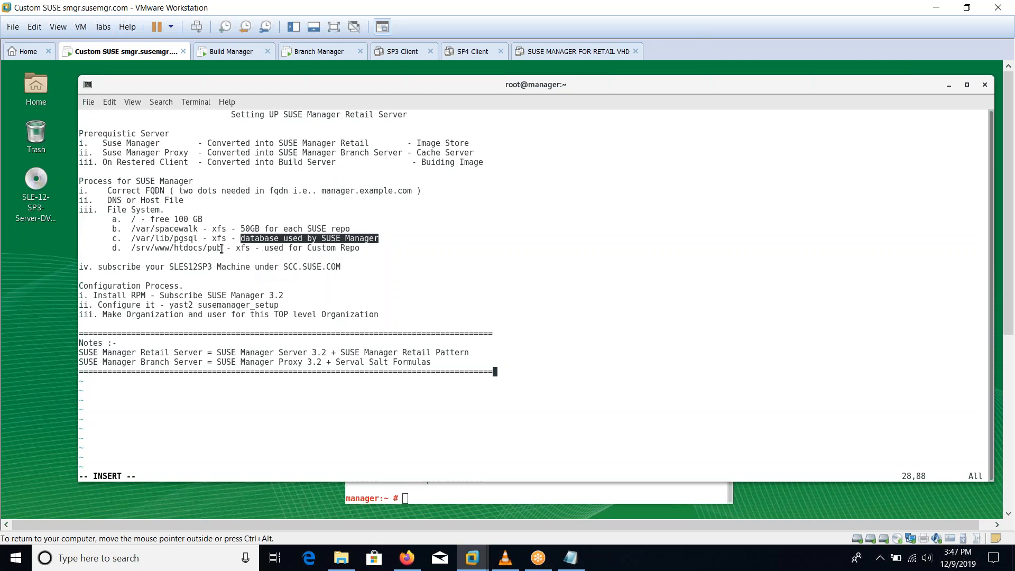
pyautogui.click(175, 250)
pyautogui.moveTo(175, 250); pyautogui.dragTo(223, 256)
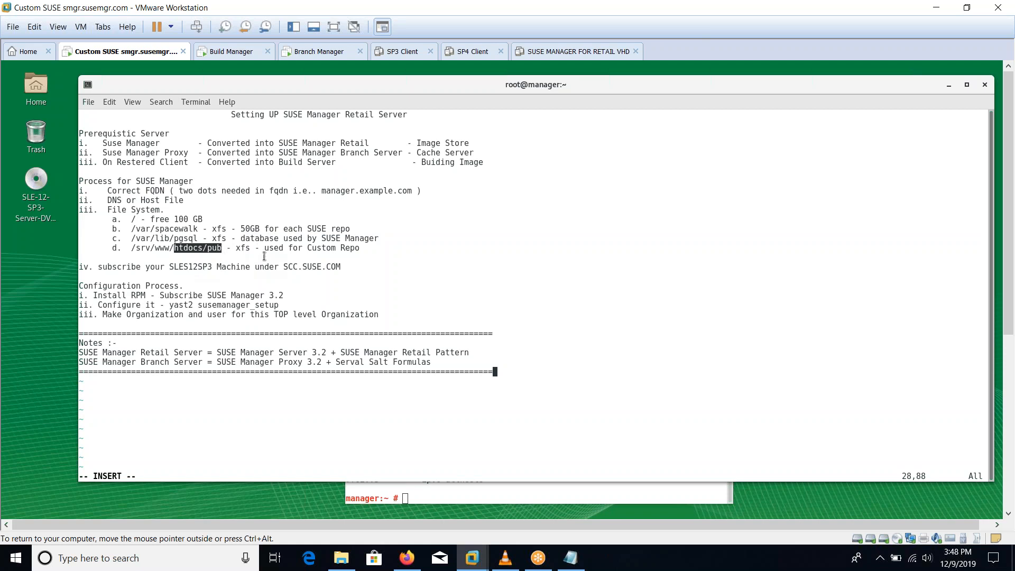
# Step: Highlight the SCC subscription, Install RPM, yast2 susemanager_setup and organization/user steps, then raise the hosts terminal
pyautogui.moveTo(98, 267); pyautogui.dragTo(341, 268)
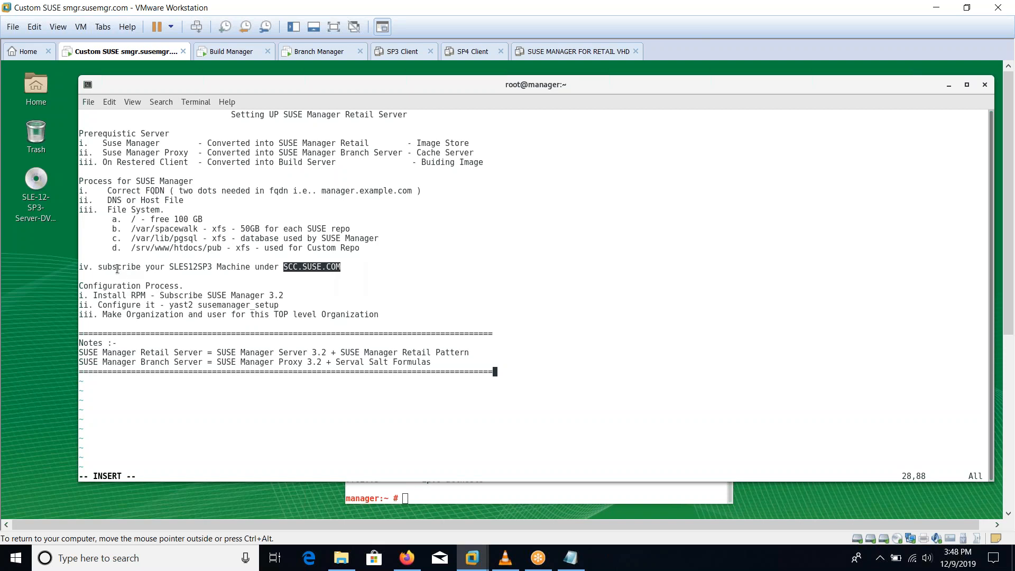
pyautogui.moveTo(98, 296); pyautogui.dragTo(288, 295)
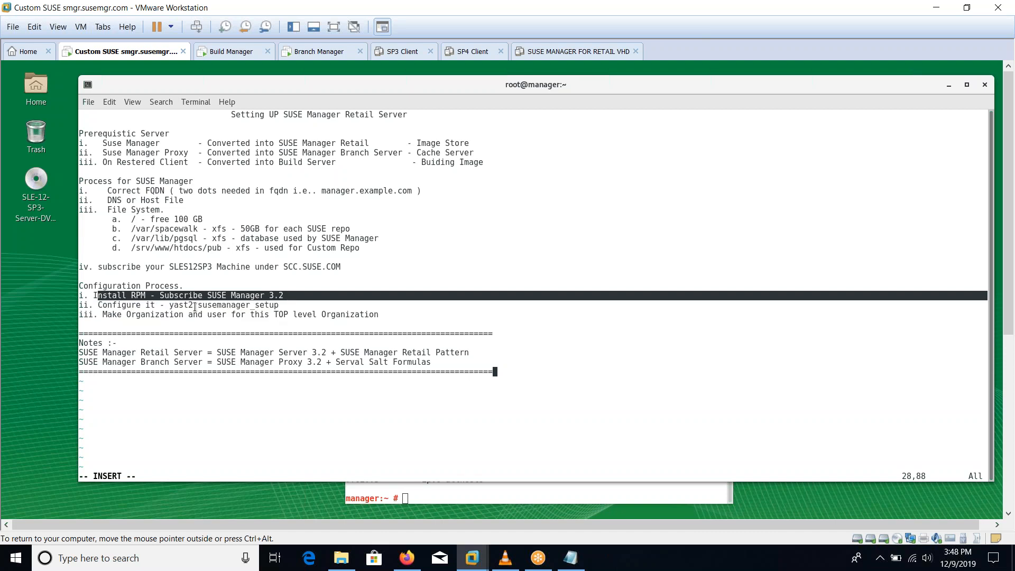
pyautogui.moveTo(141, 305); pyautogui.dragTo(277, 310)
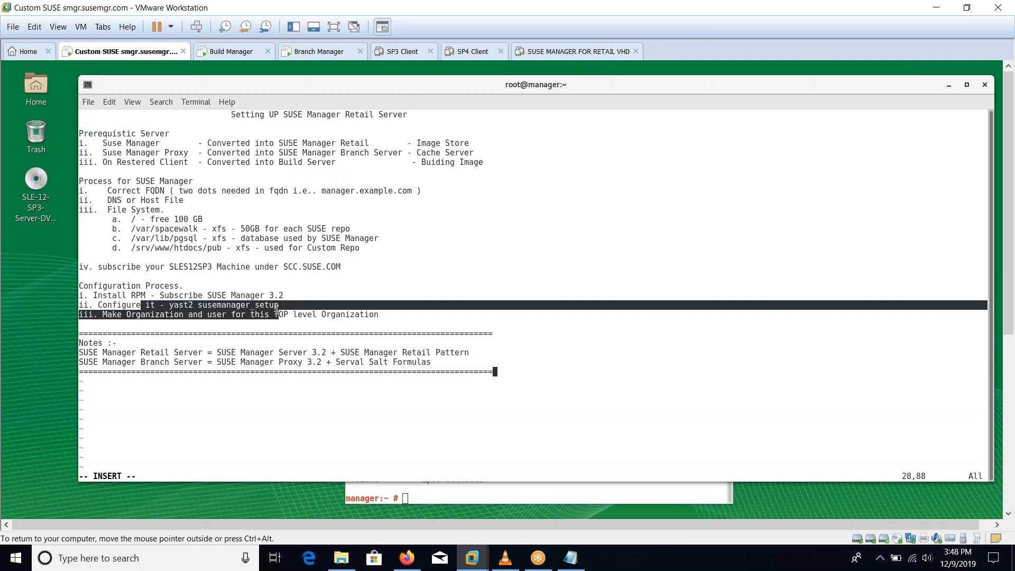
pyautogui.click(276, 311)
pyautogui.moveTo(137, 315); pyautogui.dragTo(272, 315)
pyautogui.moveTo(386, 314); pyautogui.dragTo(122, 143)
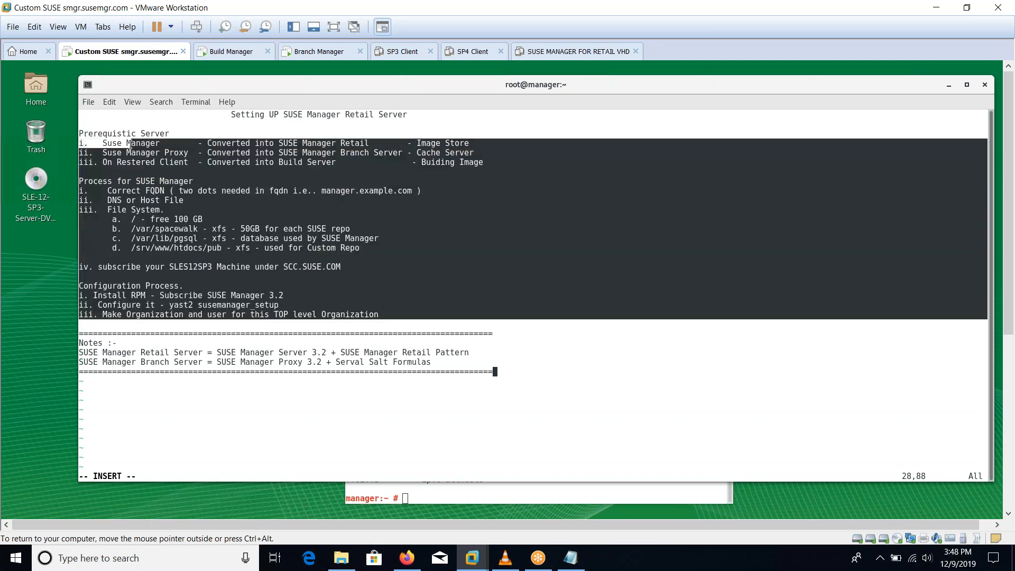
pyautogui.click(404, 500)
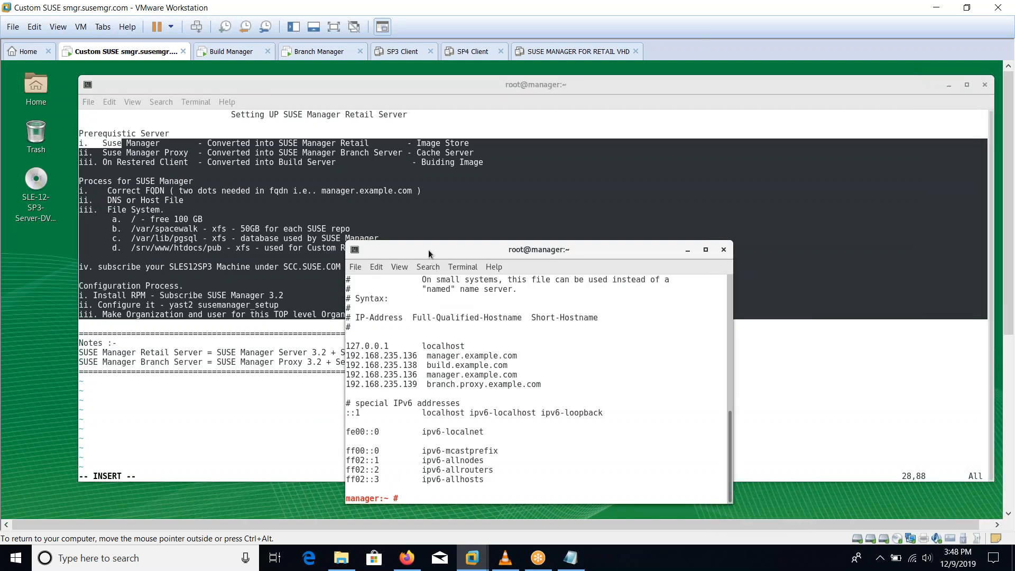
# Step: Run df -hT and review the root filesystem's used and free space
pyautogui.moveTo(428, 250); pyautogui.dragTo(489, 209)
pyautogui.hotkey('ctrl', 'l')
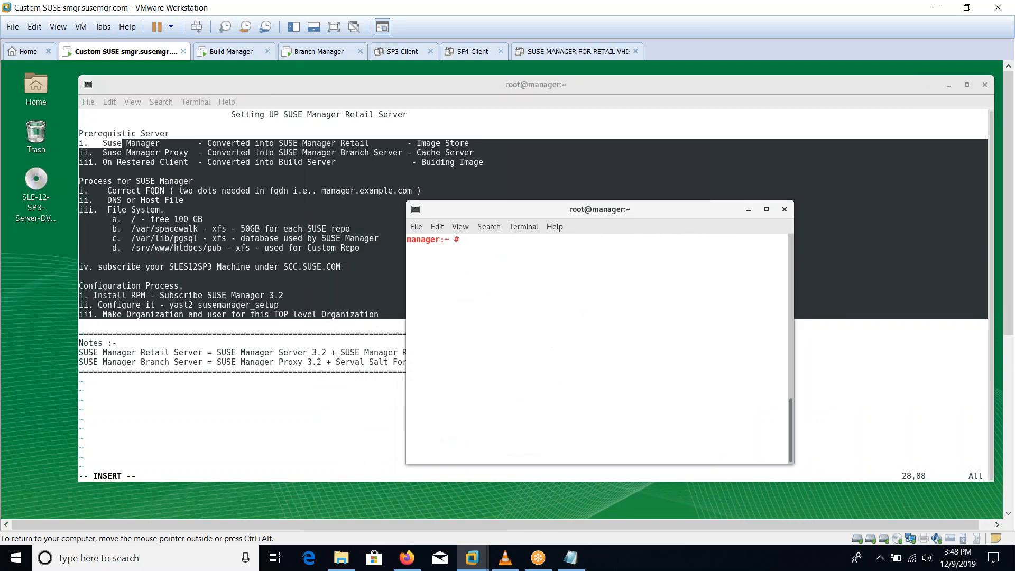
pyautogui.write('df -hT')
pyautogui.press('Return')
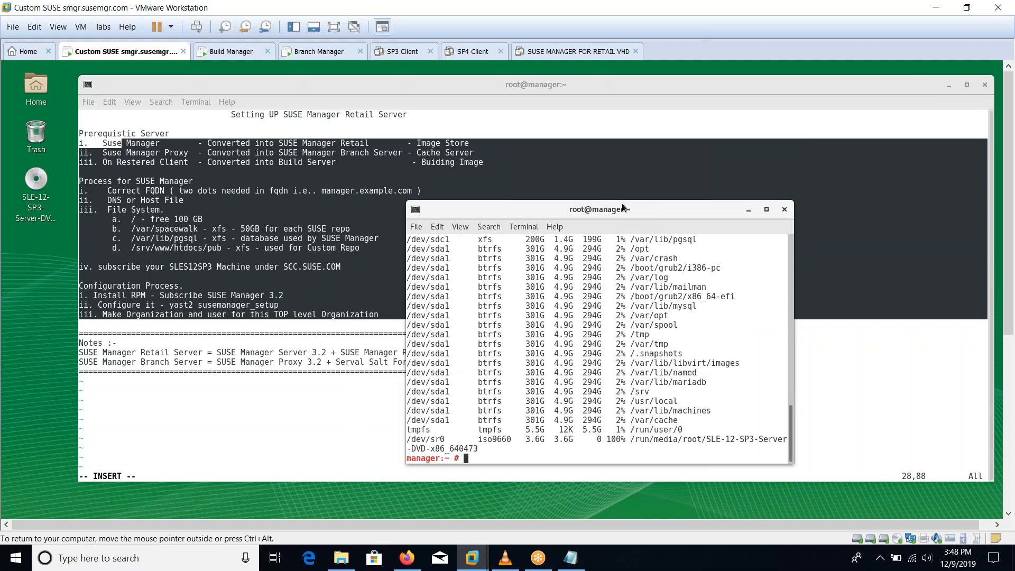
pyautogui.moveTo(790, 437); pyautogui.dragTo(785, 405)
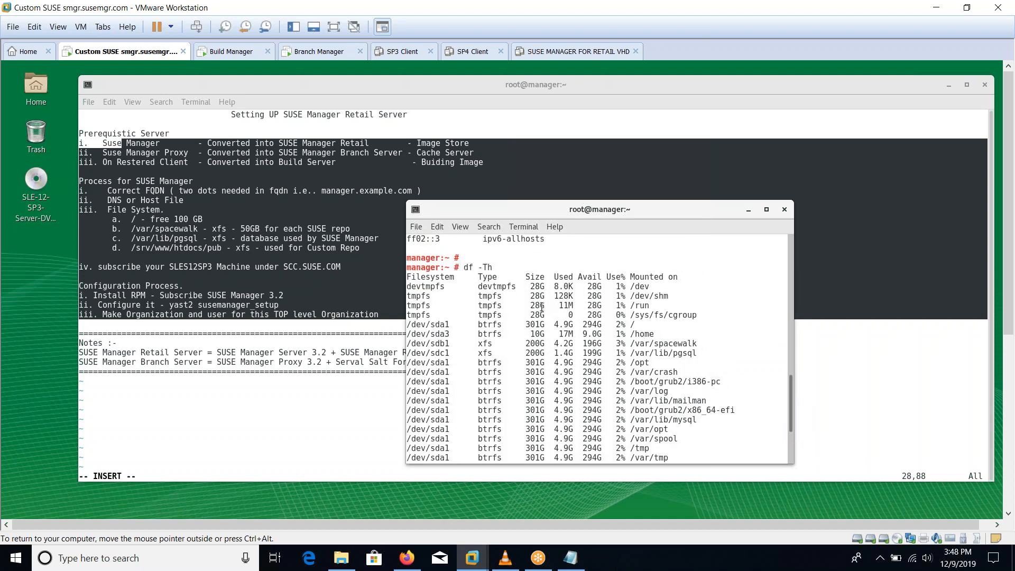
pyautogui.moveTo(630, 325); pyautogui.dragTo(568, 326)
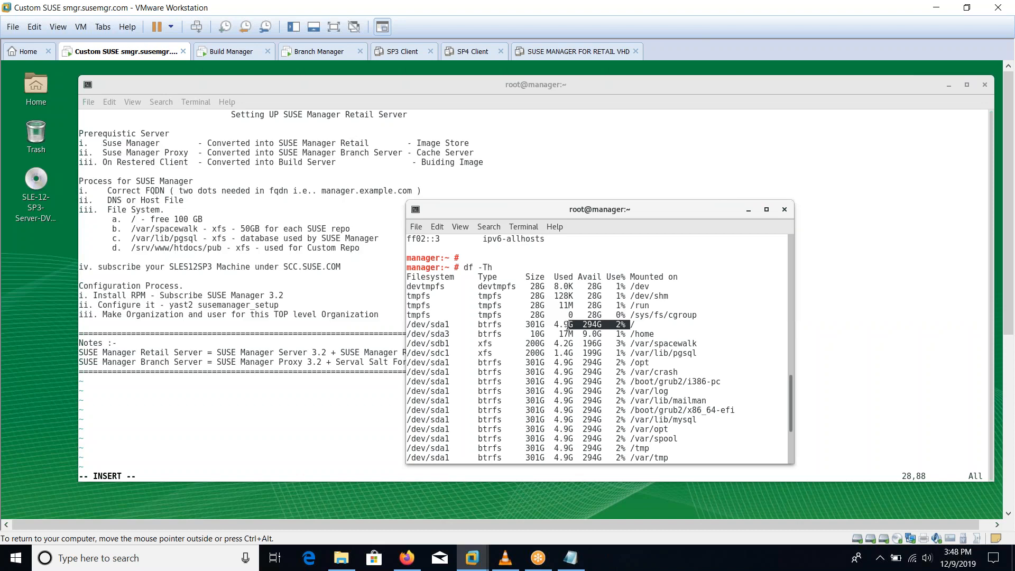
pyautogui.click(575, 328)
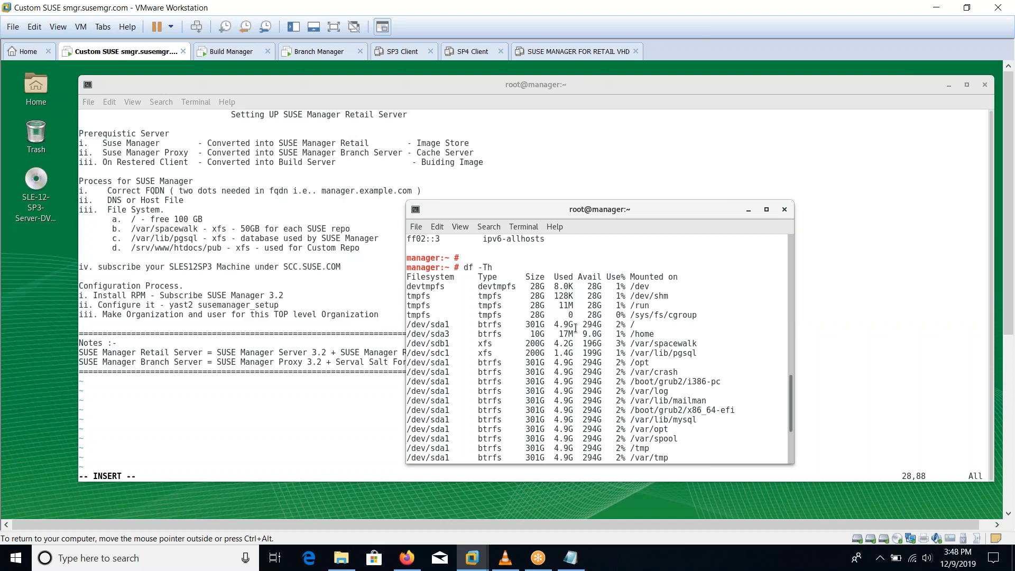
# Step: Print /etc/fstab to check the /var/spacewalk entry, then highlight the File System and subscribe items in the notes
pyautogui.hotkey('ctrl', 'l')
pyautogui.write('cat ')
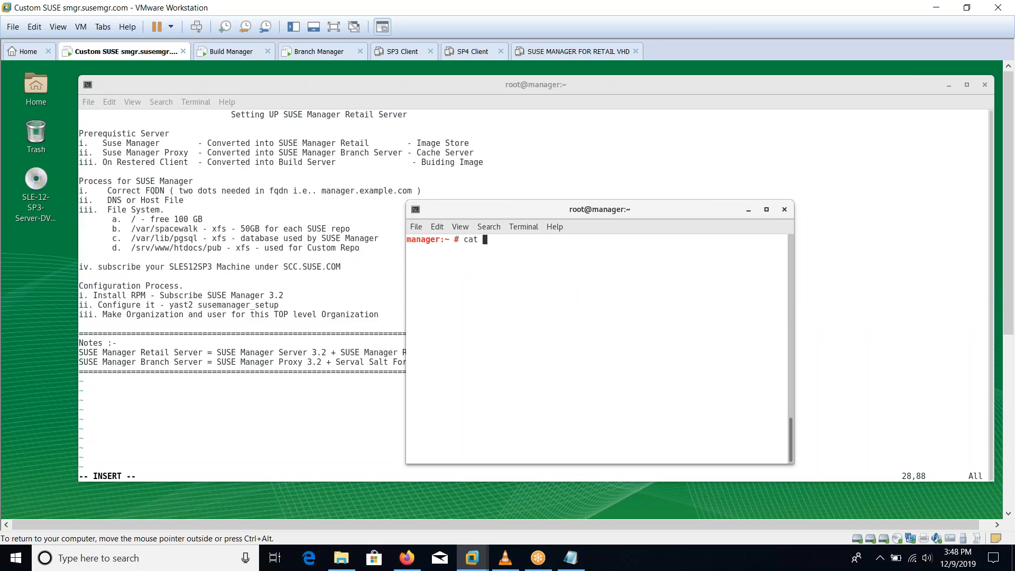
pyautogui.write('/etc/fstab')
pyautogui.press('Return')
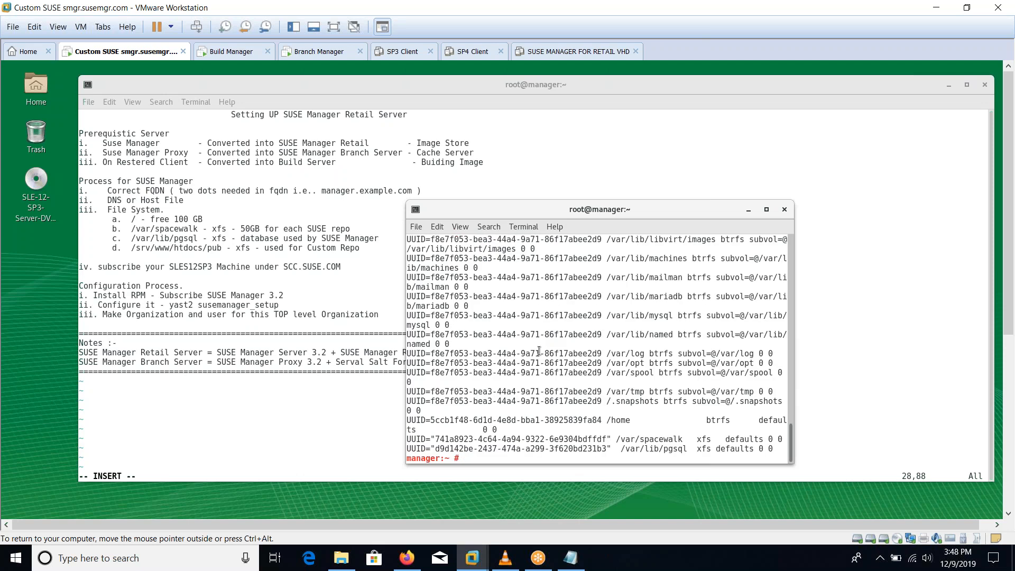
pyautogui.moveTo(621, 439); pyautogui.dragTo(683, 449)
pyautogui.moveTo(236, 249); pyautogui.dragTo(135, 214)
pyautogui.moveTo(122, 267); pyautogui.dragTo(188, 267)
pyautogui.rightClick(304, 309)
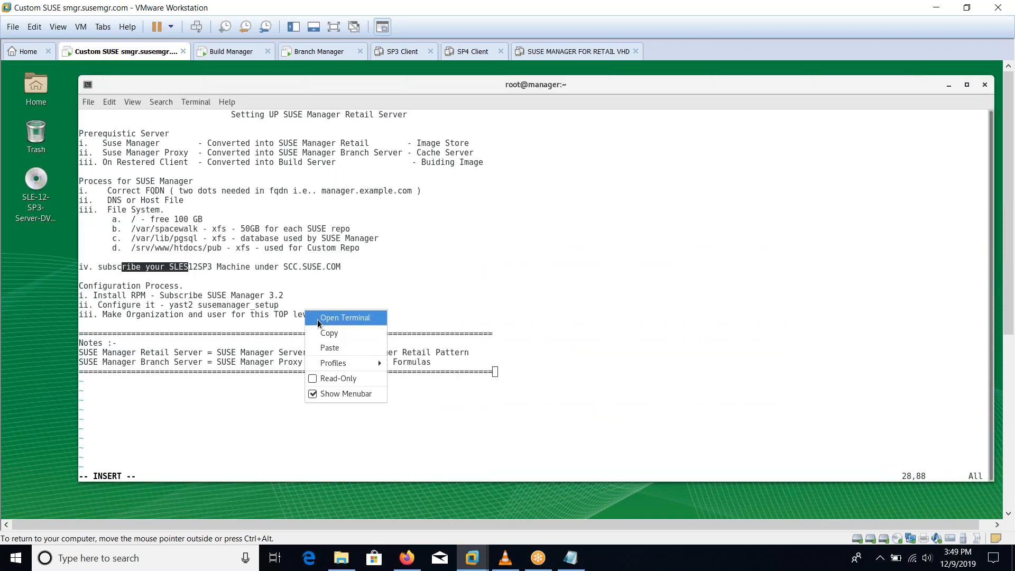
# Step: Append '-> yast2 register' to the SCC subscription line iv in the notes
pyautogui.click(270, 290)
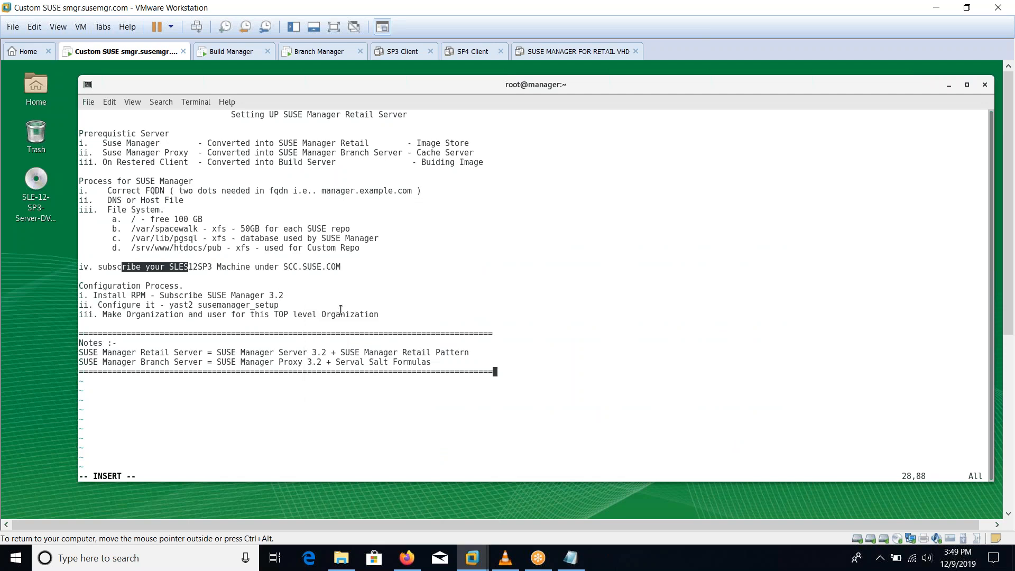
pyautogui.press('Up')
pyautogui.press('Up')
pyautogui.press('Up')
pyautogui.press('Up')
pyautogui.press('Up')
pyautogui.press('Up')
pyautogui.press('Up')
pyautogui.press('Up')
pyautogui.press('Up')
pyautogui.press('Up')
pyautogui.press('Up')
pyautogui.press('Up')
pyautogui.press('Up')
pyautogui.press('Down')
pyautogui.press('Down')
pyautogui.press('Right')
pyautogui.press('Right')
pyautogui.press('Right')
pyautogui.press('Right')
pyautogui.press('Right')
pyautogui.press('Right')
pyautogui.press('Right')
pyautogui.press('Right')
pyautogui.press('Right')
pyautogui.press('Right')
pyautogui.press('Right')
pyautogui.press('Right')
pyautogui.press('Right')
pyautogui.press('Right')
pyautogui.press('Right')
pyautogui.press('Right')
pyautogui.press('Right')
pyautogui.press('Right')
pyautogui.press('Right')
pyautogui.press('Right')
pyautogui.press('Right')
pyautogui.press('Right')
pyautogui.press('Right')
pyautogui.write('-> yast2 register')
# Step: Open a new guest terminal and run yast2 registration
pyautogui.rightClick(418, 248)
pyautogui.click(425, 255)
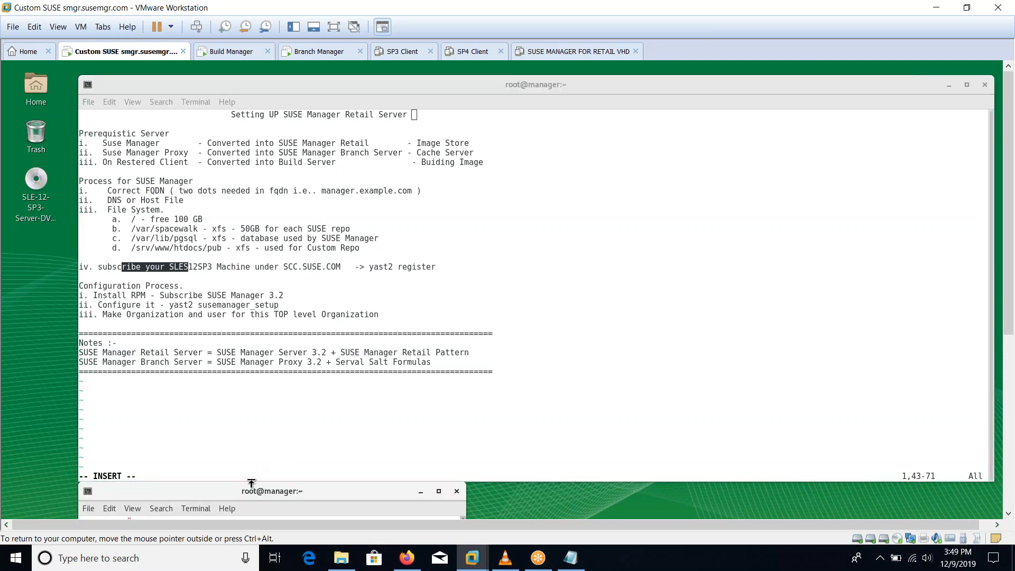
pyautogui.moveTo(241, 492); pyautogui.dragTo(221, 213)
pyautogui.write('yast2 registration')
pyautogui.press('Return')
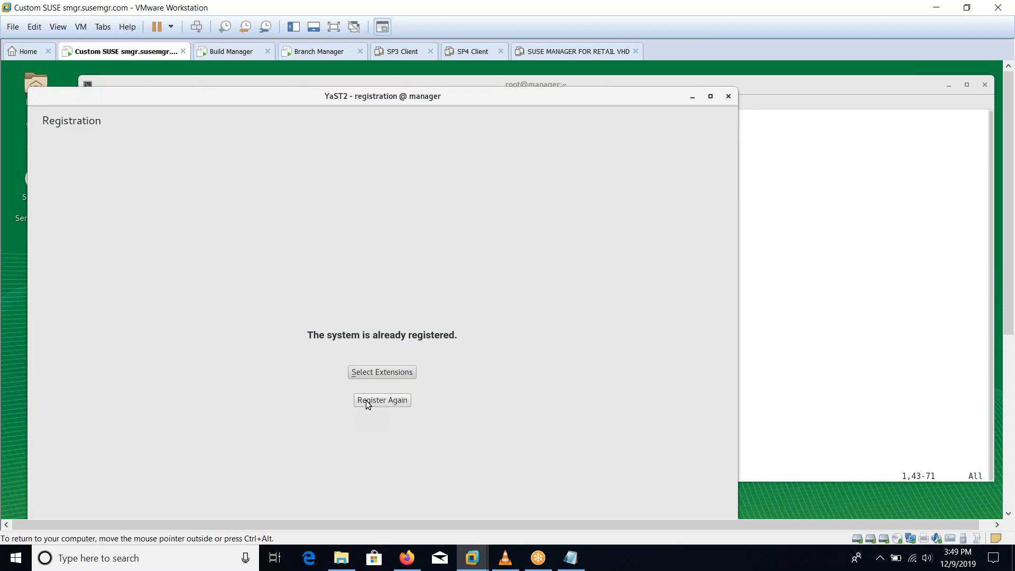
# Step: Load the extensions and modules list showing SUSE Manager Server 3.2 checked, then close the registration tool
pyautogui.click(372, 372)
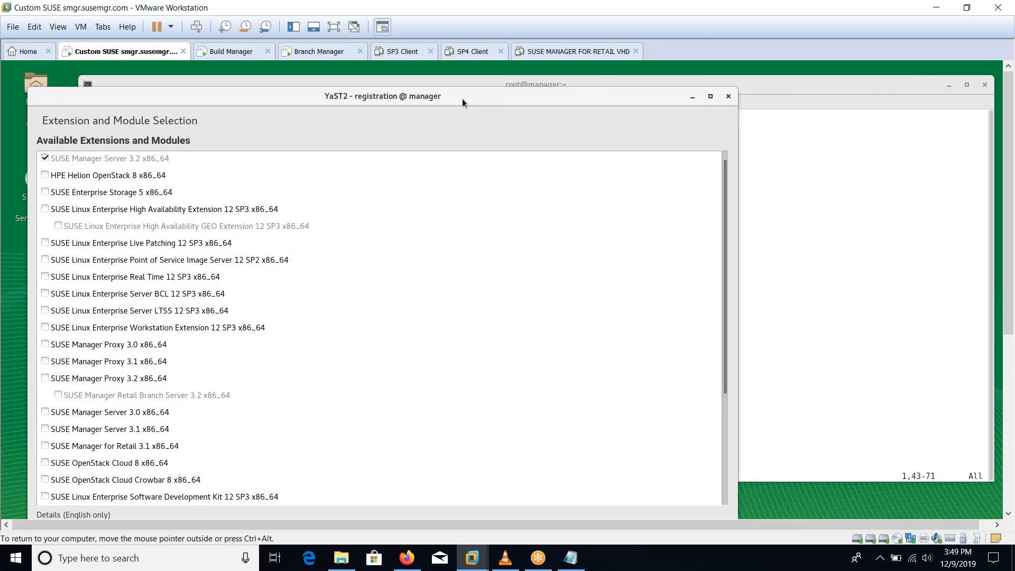
pyautogui.moveTo(462, 98); pyautogui.dragTo(470, 91)
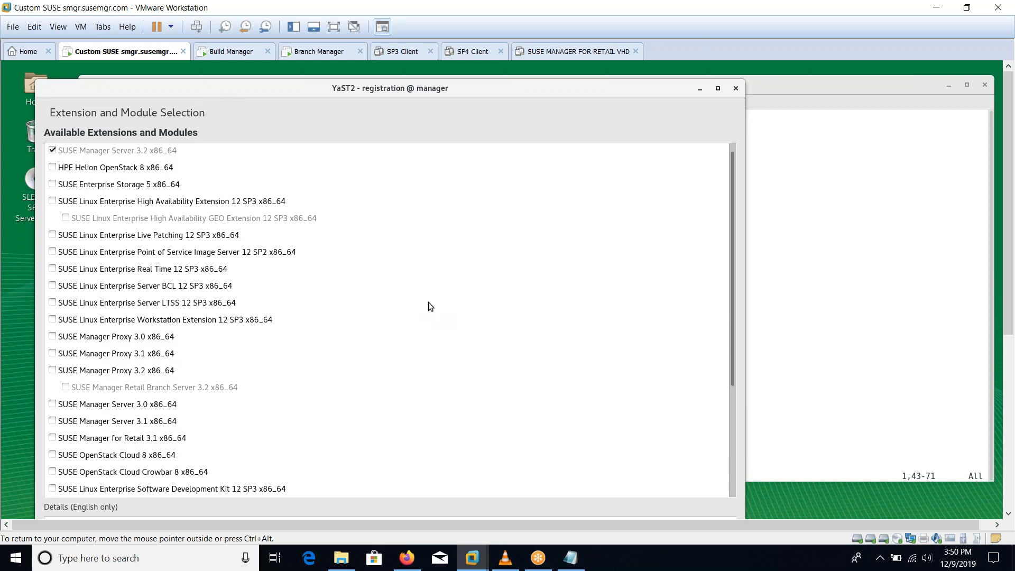
pyautogui.click(334, 27)
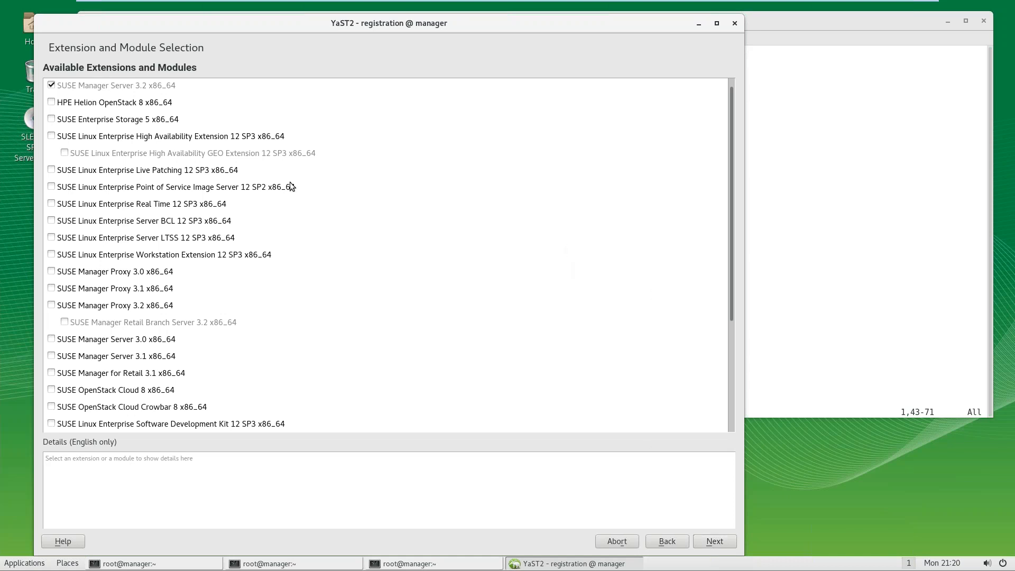
pyautogui.click(735, 27)
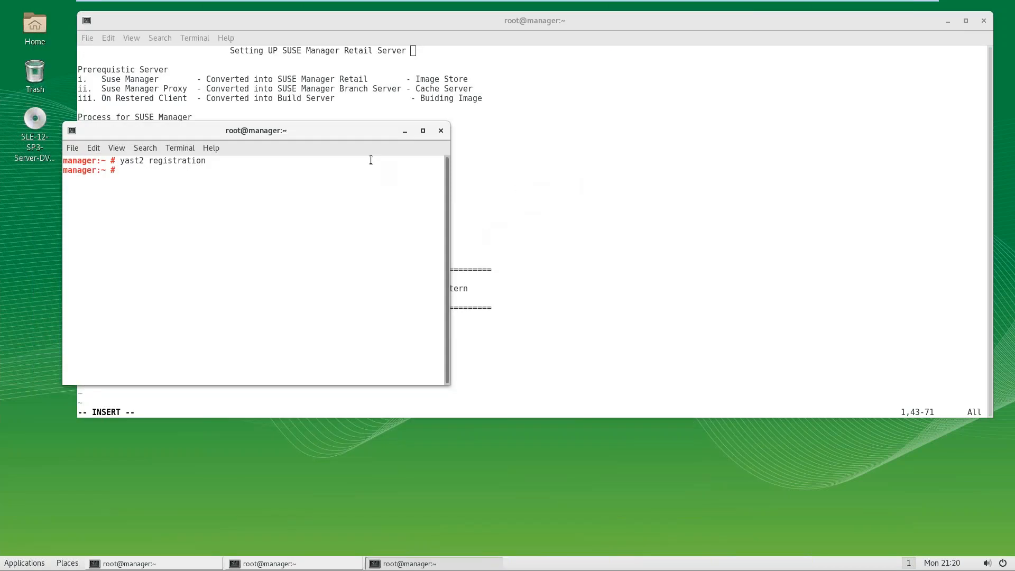
# Step: Highlight the yast2 susemanager_setup step in the notes
pyautogui.moveTo(263, 135); pyautogui.dragTo(622, 251)
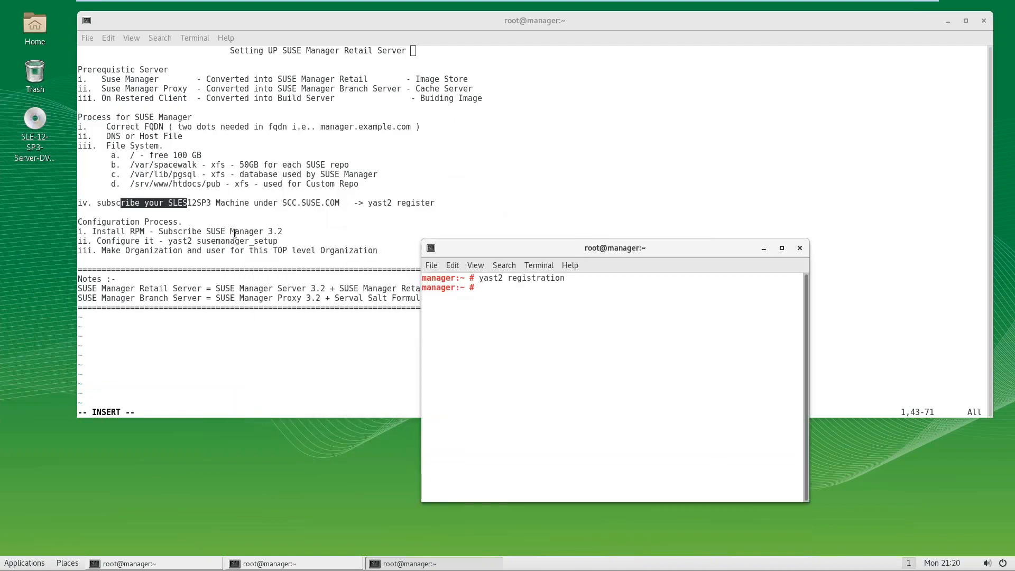
pyautogui.click(201, 214)
pyautogui.moveTo(201, 214); pyautogui.dragTo(259, 231)
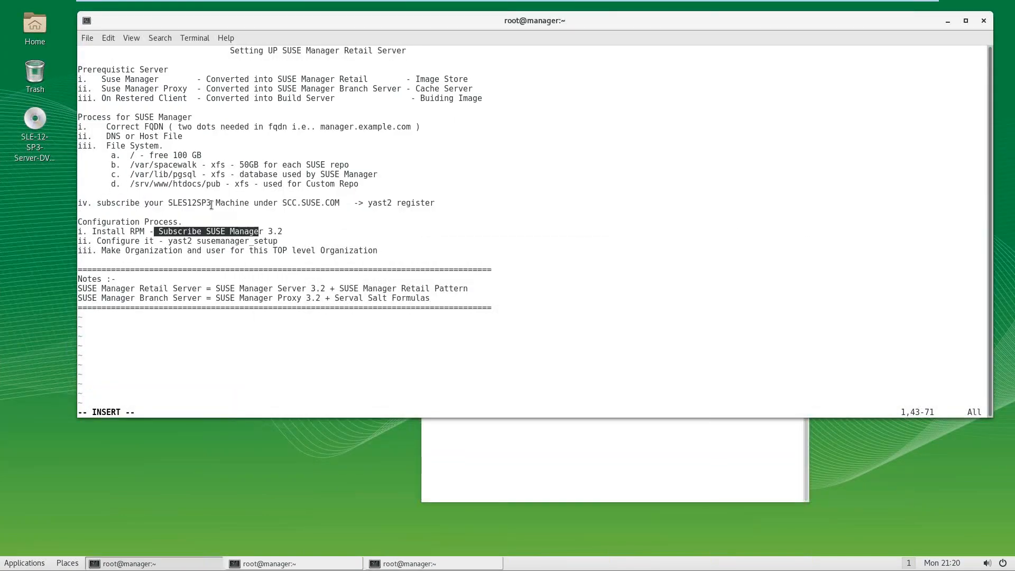
pyautogui.click(175, 241)
pyautogui.moveTo(175, 241); pyautogui.dragTo(288, 242)
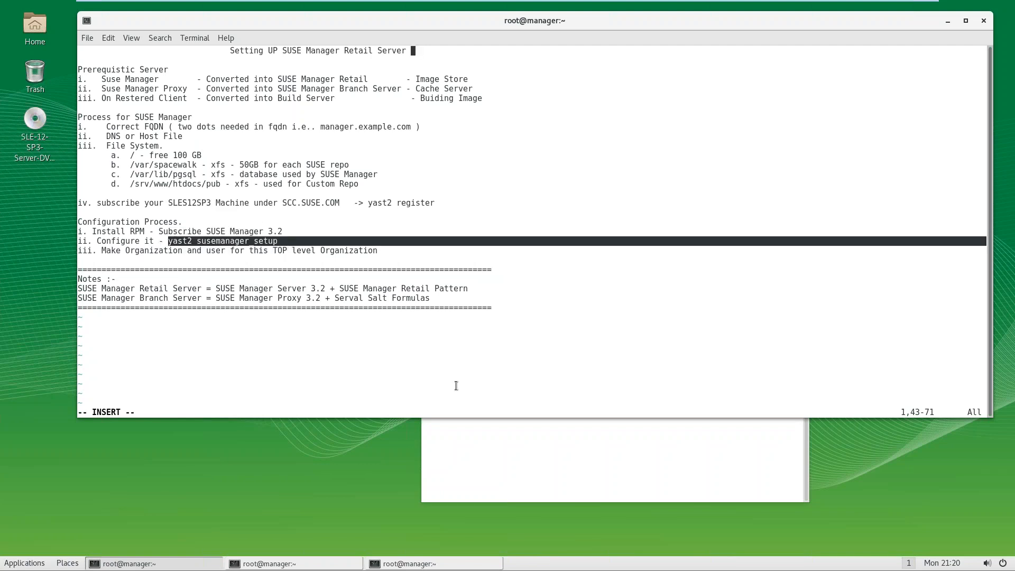
# Step: Run yast2 susemanager_setup in the command terminal
pyautogui.click(531, 457)
pyautogui.write('yaste')
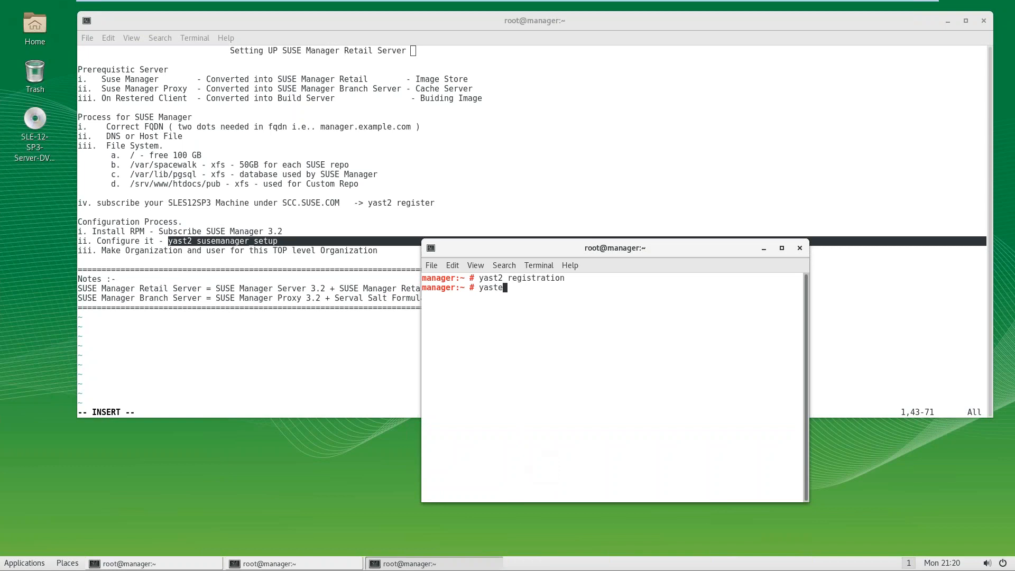
pyautogui.write('2 res')
pyautogui.press('BackSpace')
pyautogui.press('BackSpace')
pyautogui.press('BackSpace')
pyautogui.write('susemanager_setup')
pyautogui.press('Return')
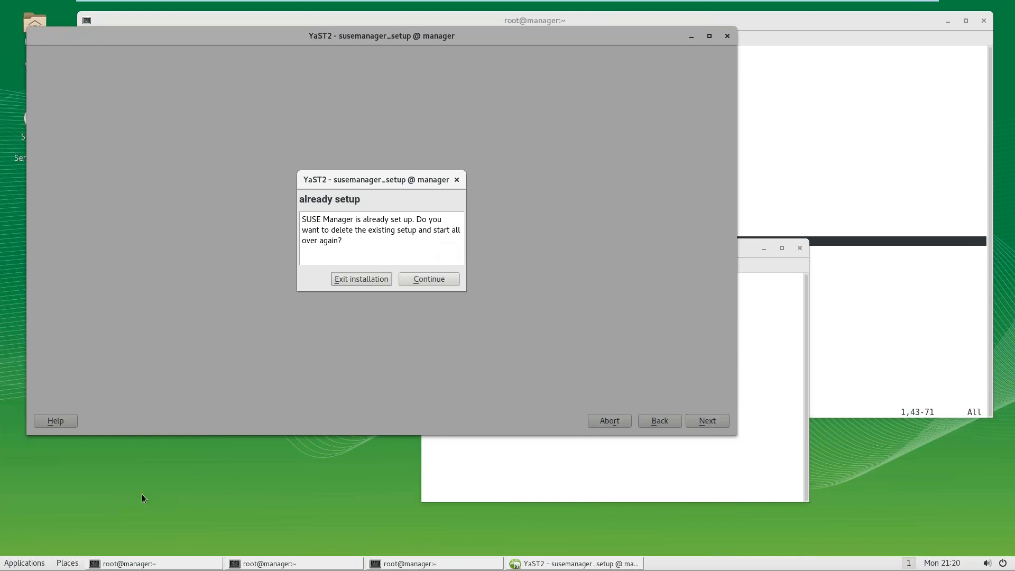
# Step: Launch Firefox, restore the session and retry the SUSE Manager page, getting Server Not Found
pyautogui.click(21, 565)
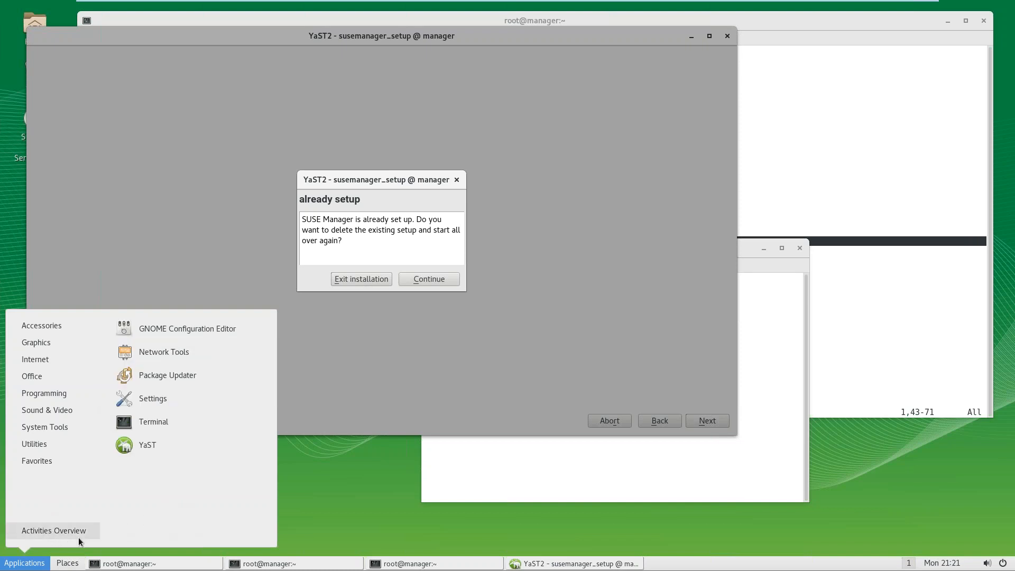
pyautogui.click(45, 532)
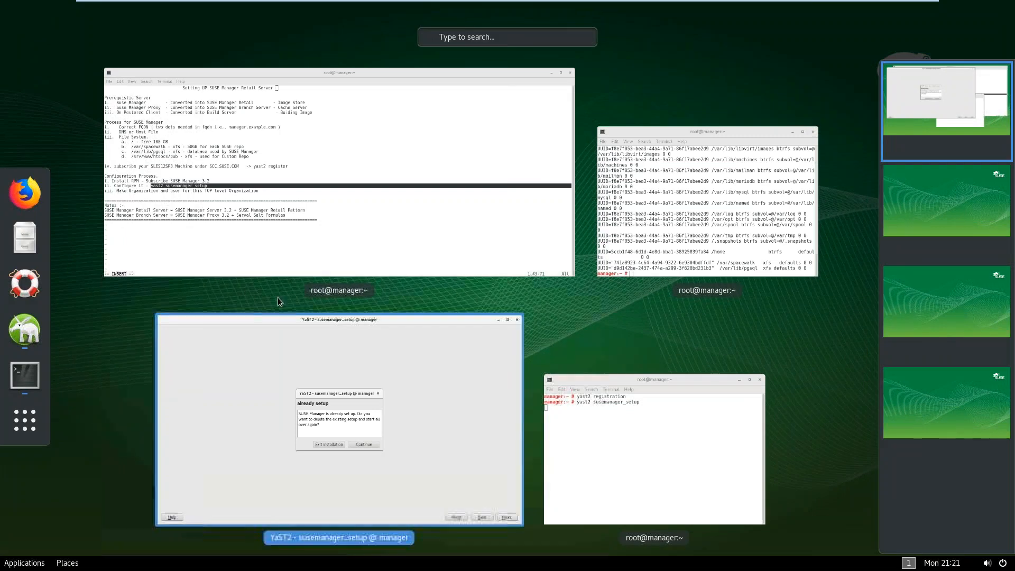
pyautogui.click(25, 206)
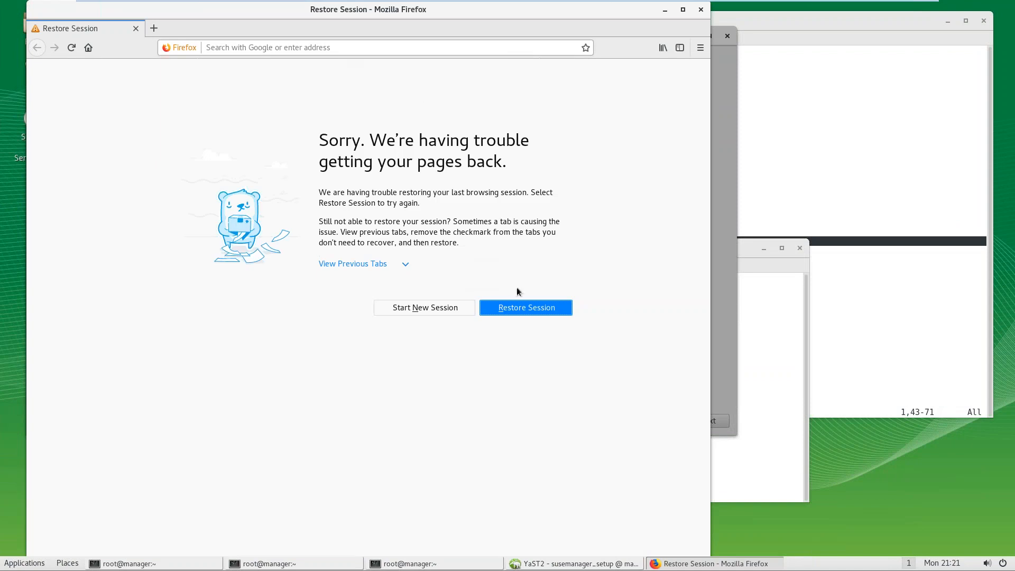
pyautogui.click(511, 307)
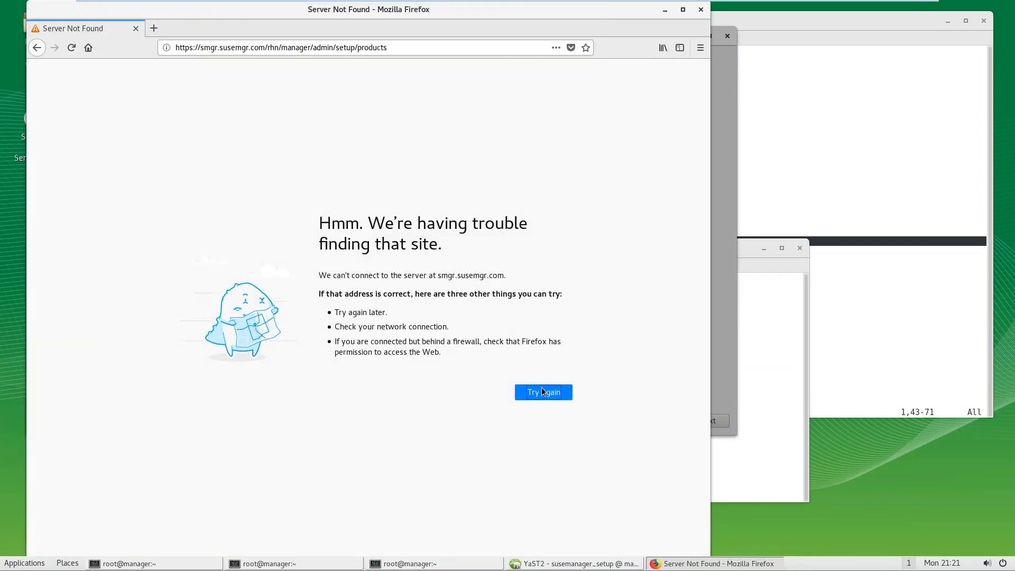
pyautogui.click(541, 392)
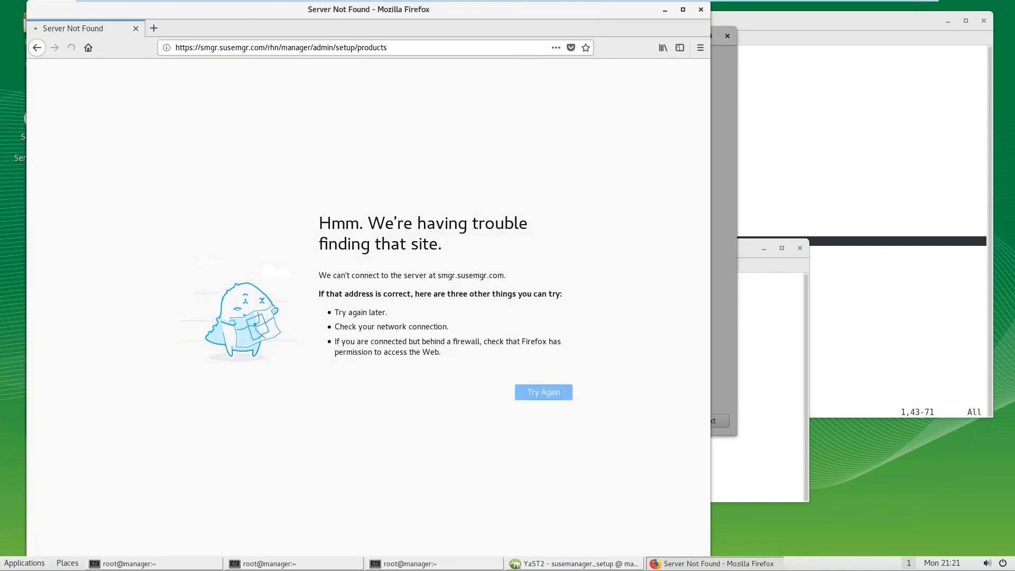
pyautogui.moveTo(630, 11); pyautogui.dragTo(830, 251)
pyautogui.click(393, 261)
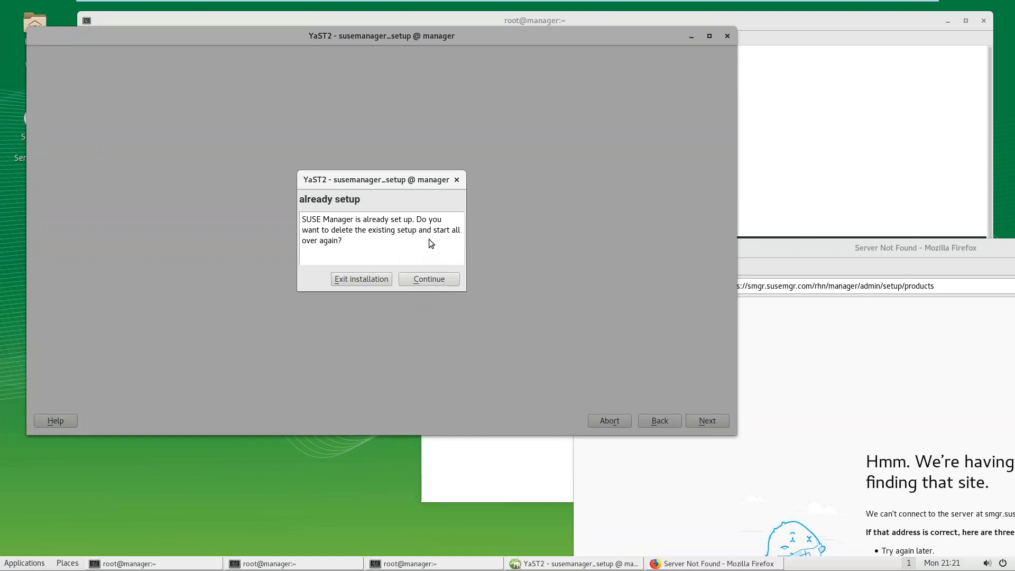
# Step: Continue past the already-set-up and hostname failure warnings, then raise the notes terminal
pyautogui.click(438, 278)
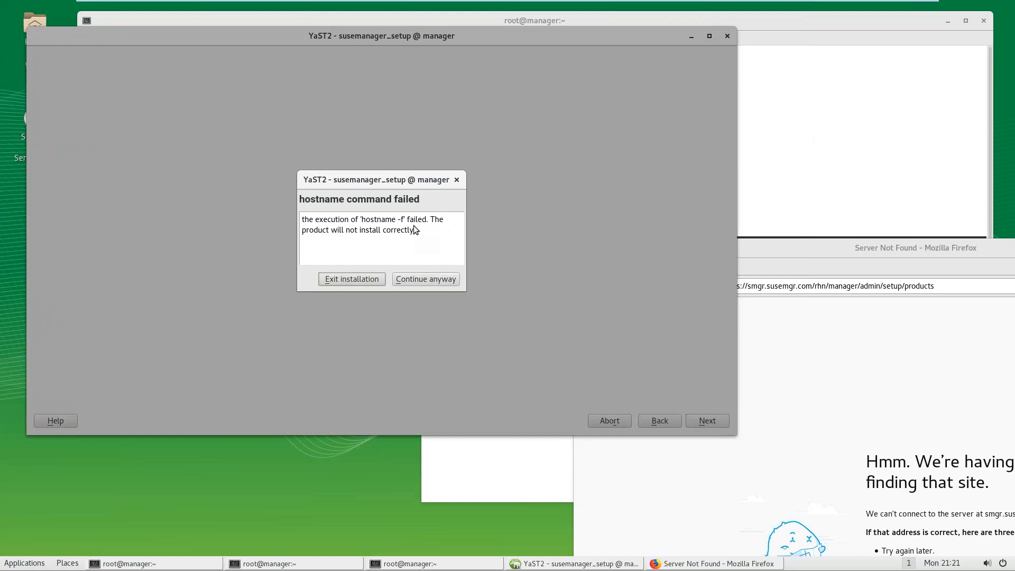
pyautogui.click(418, 281)
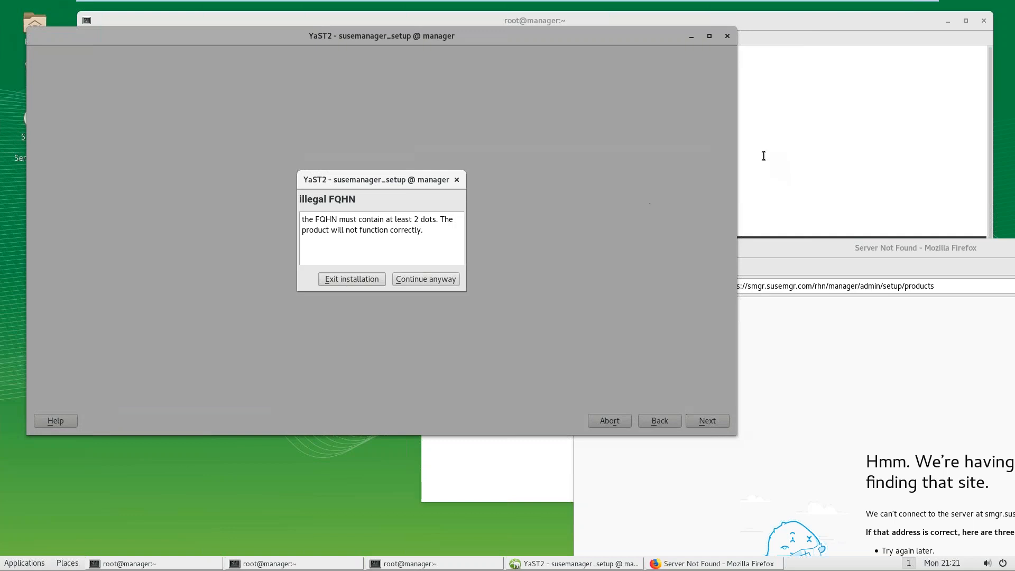
pyautogui.click(800, 157)
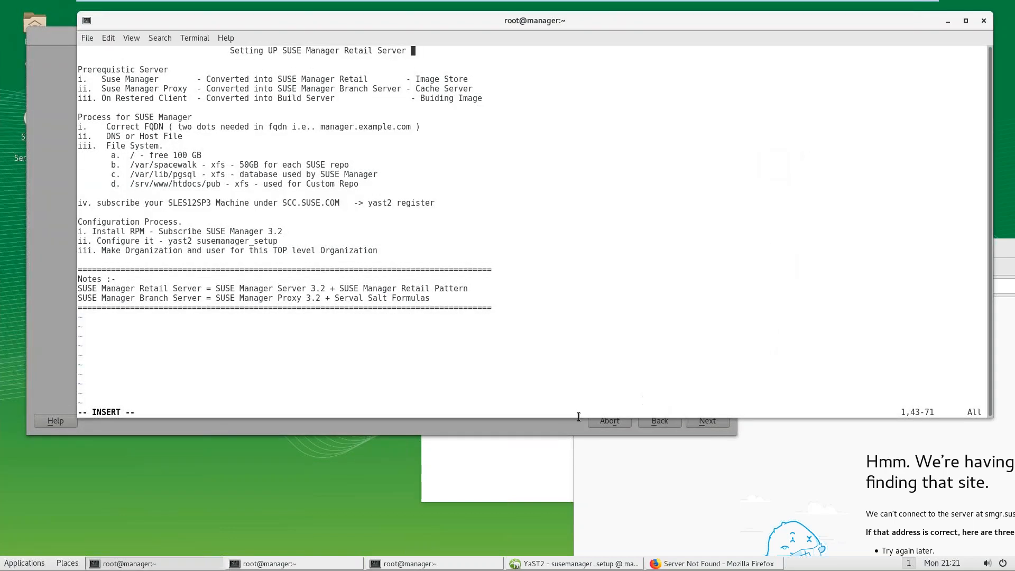
# Step: Open a new guest terminal and run hostname to show the machine's name
pyautogui.click(500, 474)
pyautogui.rightClick(503, 468)
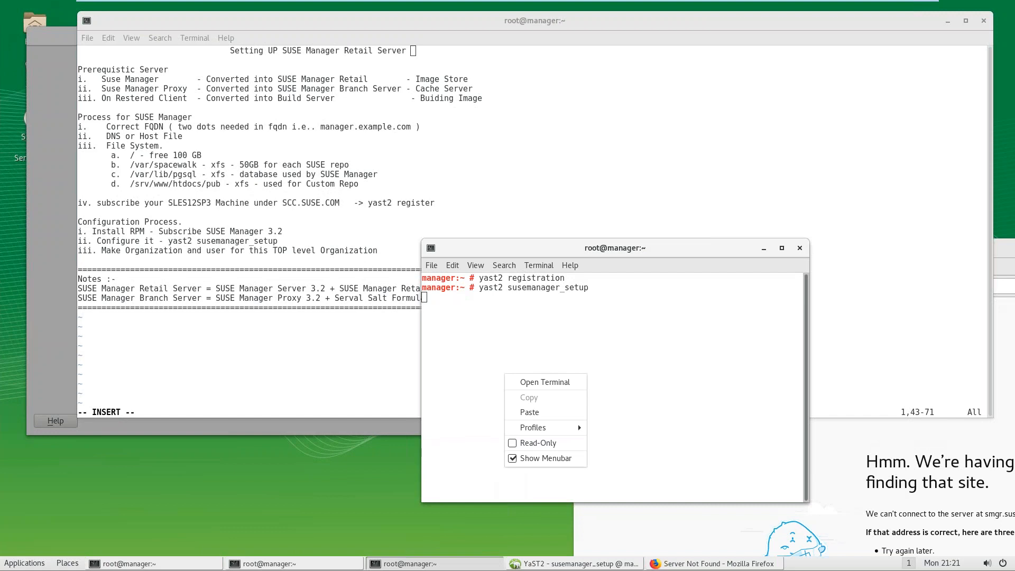
pyautogui.click(544, 385)
pyautogui.write('hostnmae')
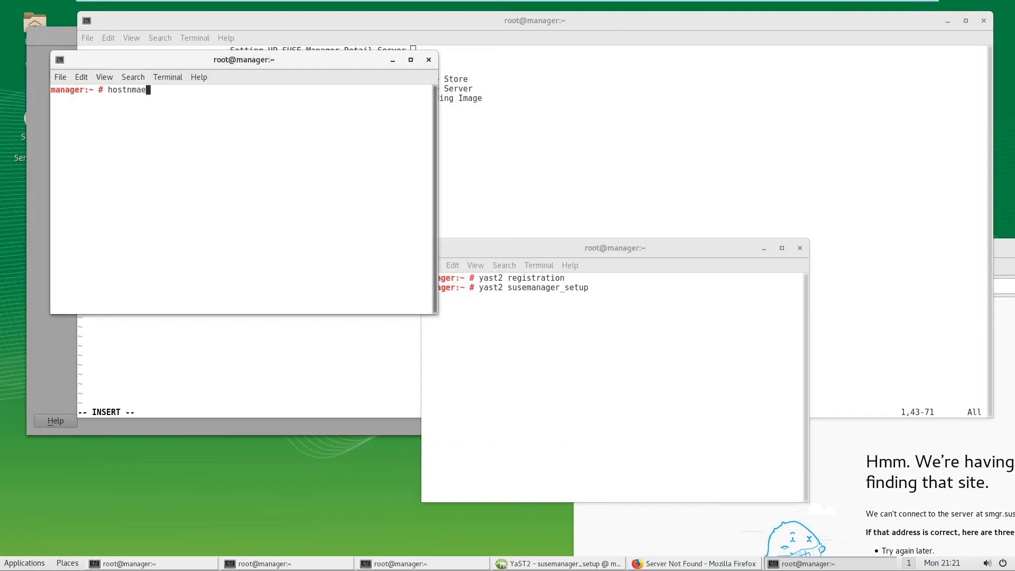
pyautogui.press('Return')
pyautogui.write('hostname')
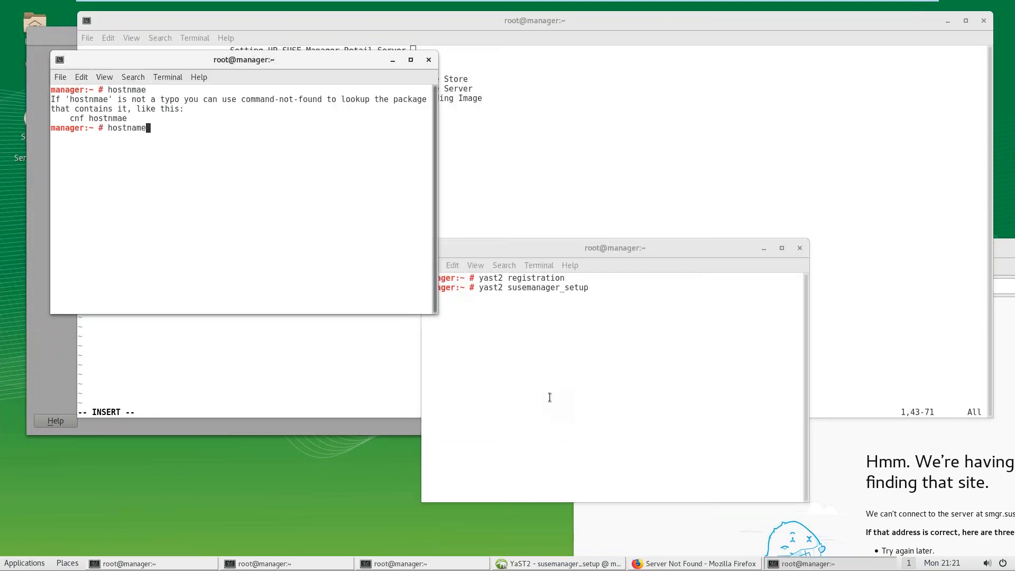
pyautogui.press('BackSpace')
pyautogui.write('e')
pyautogui.press('Return')
# Step: Re-run hostname and display the contents of /etc/hostname
pyautogui.press('Up')
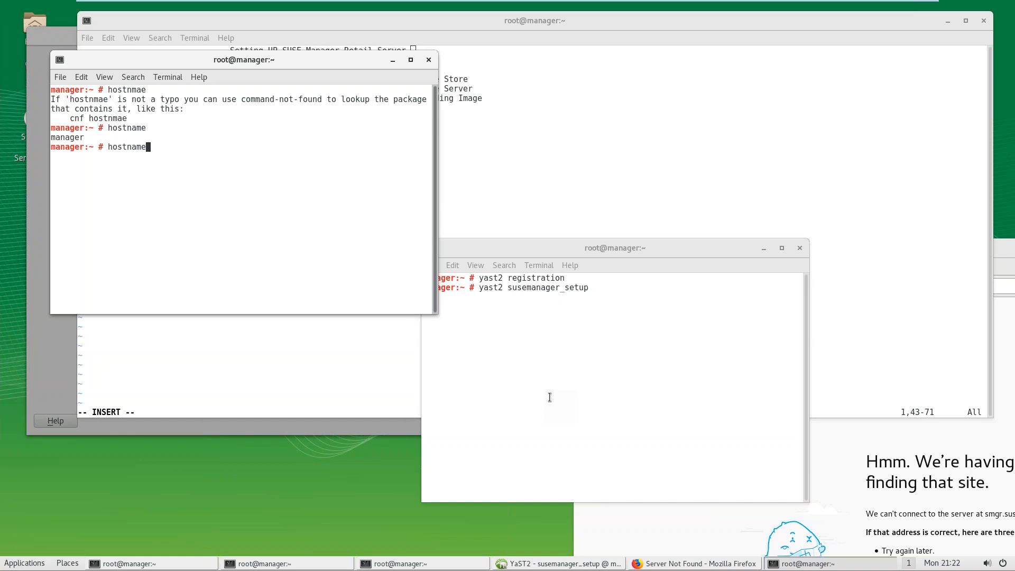
pyautogui.write('.')
pyautogui.press('BackSpace')
pyautogui.press('Return')
pyautogui.write('cat /e')
pyautogui.press('Tab')
pyautogui.write('hostname')
pyautogui.press('Return')
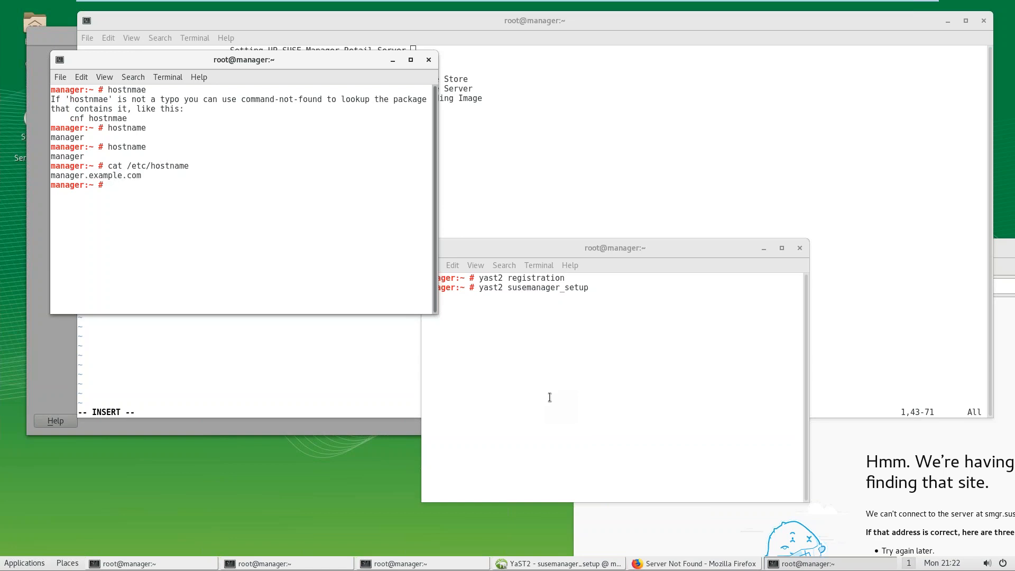
# Step: Get the setup wizard past the illegal FQHN and hostname mismatch warnings
pyautogui.click(50, 362)
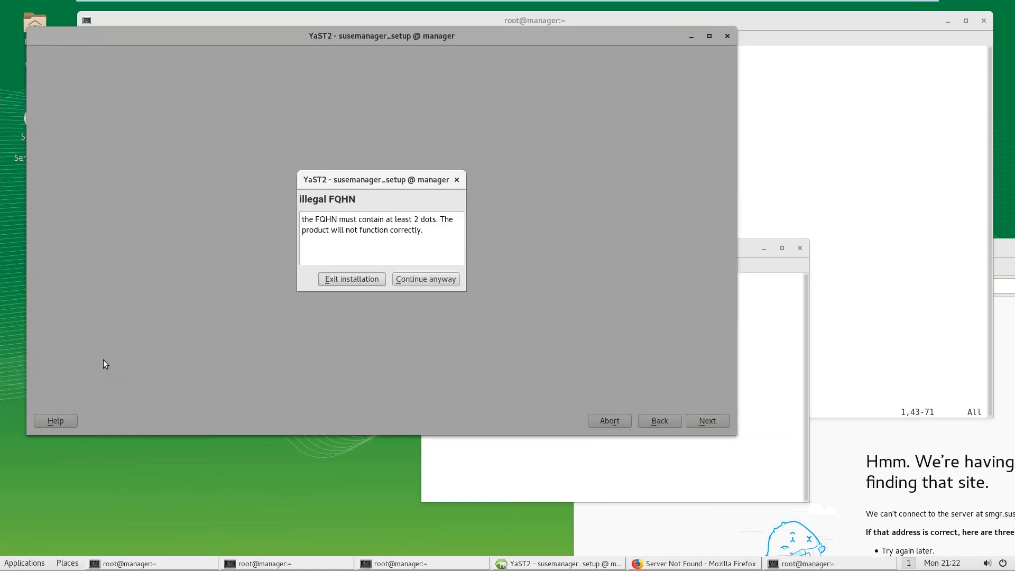
pyautogui.click(420, 280)
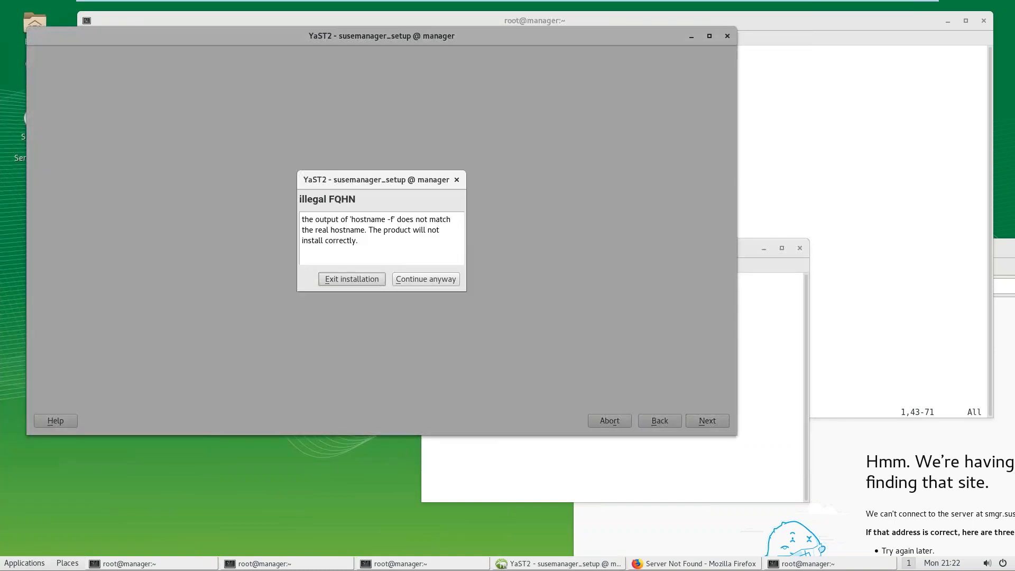
pyautogui.click(426, 279)
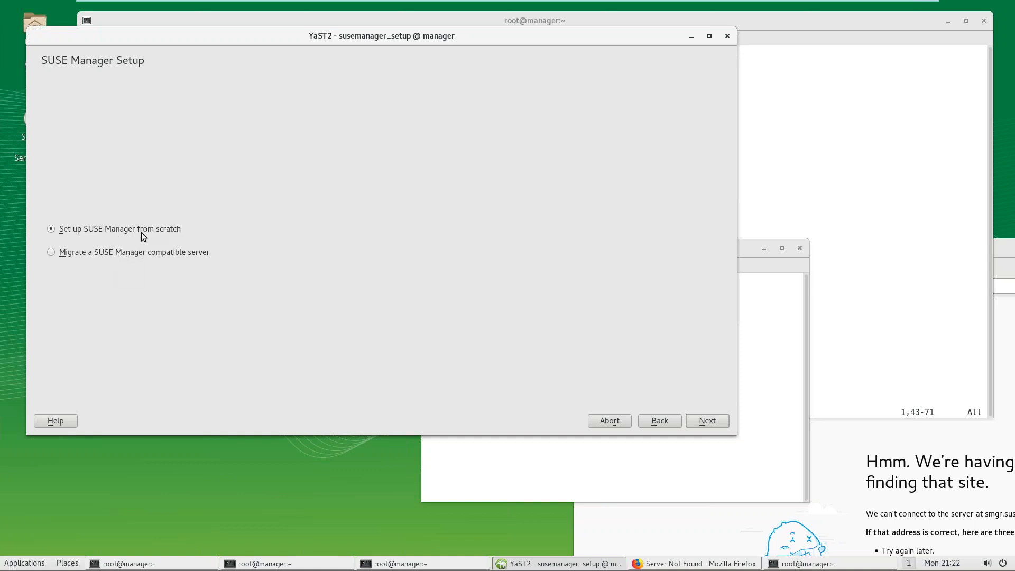
# Step: Choose 'Set up SUSE Manager from scratch' and accept the default administrator e-mail
pyautogui.click(709, 421)
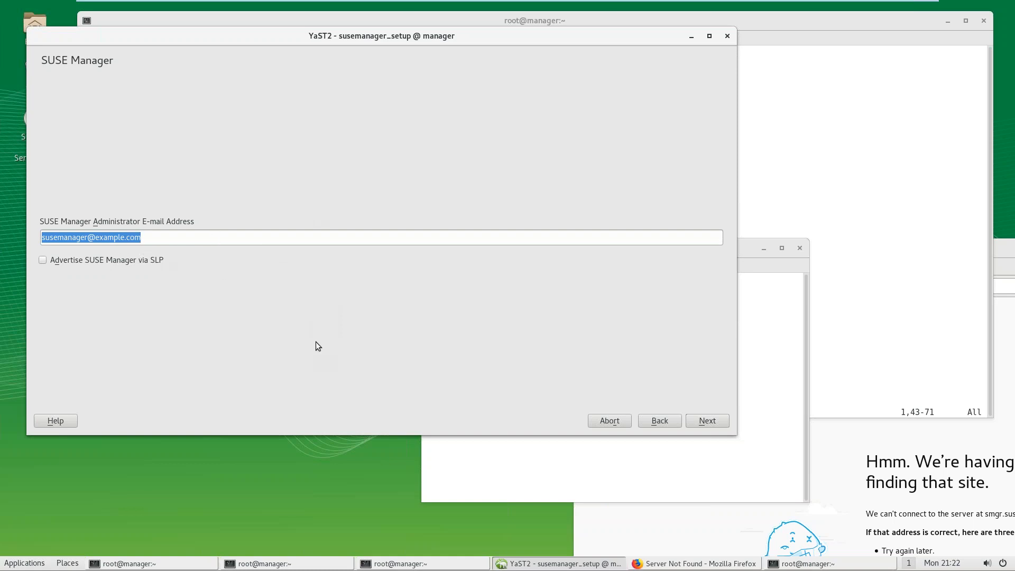
pyautogui.click(707, 421)
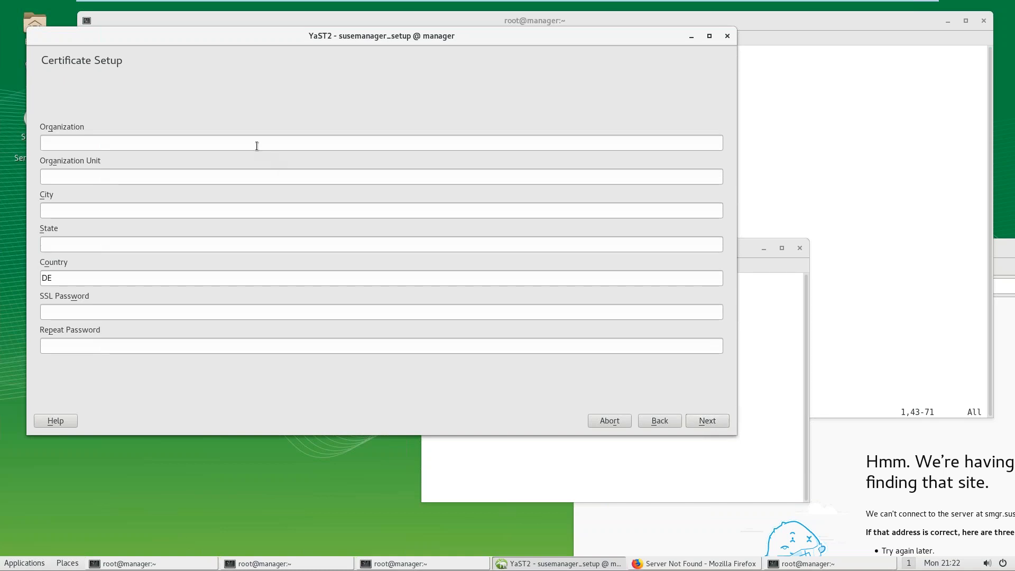
# Step: Enter certificate details SUSE, Education, DELHI, DELHI, IN, plus the SSL password
pyautogui.write('SUSE')
pyautogui.press('Tab')
pyautogui.write('ED')
pyautogui.press('BackSpace')
pyautogui.write('ducation')
pyautogui.write('DELHI')
pyautogui.press('Tab')
pyautogui.write('DELHI')
pyautogui.press('Tab')
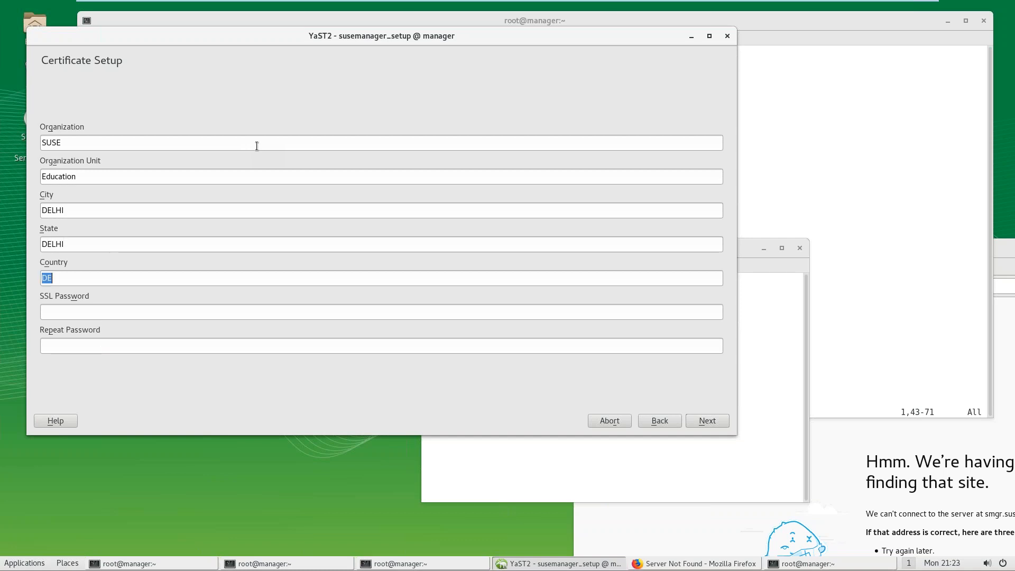
pyautogui.write('IN')
pyautogui.write('•')
pyautogui.write('••••••')
pyautogui.write('•••••••')
# Step: Submit the certificate details and try a database password, which is rejected as too simplistic
pyautogui.click(709, 421)
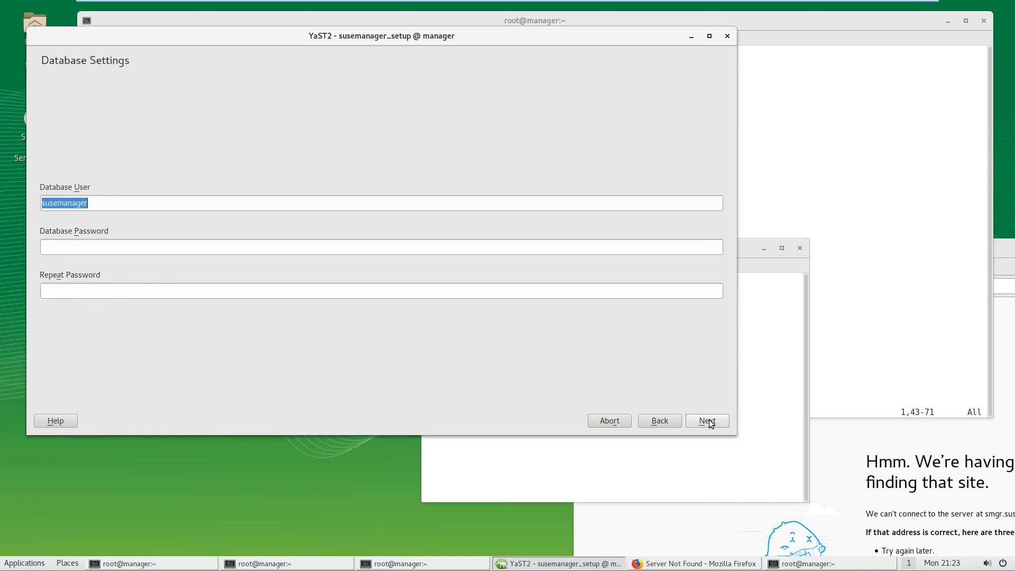
pyautogui.click(276, 247)
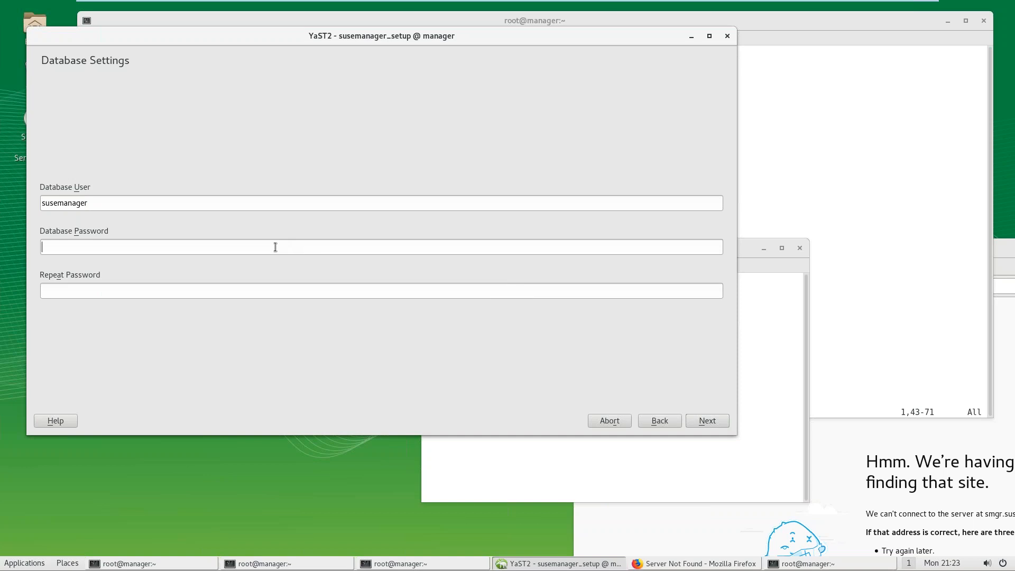
pyautogui.write('**************')
pyautogui.click(717, 422)
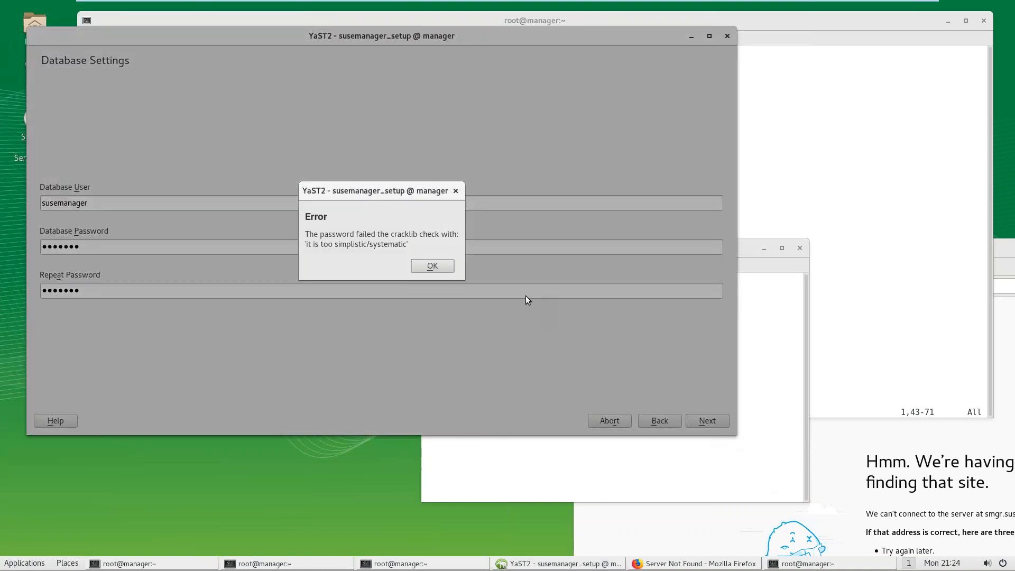
pyautogui.click(443, 267)
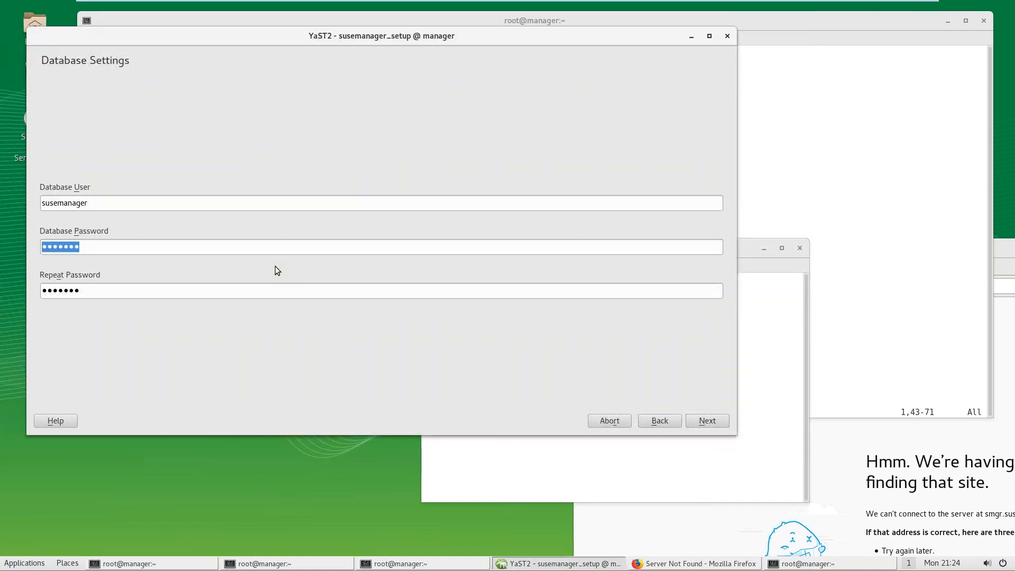
# Step: Enter a new database password in both fields; it is refused for invalid characters
pyautogui.write('••••••••')
pyautogui.press('Tab')
pyautogui.write('••••••••')
pyautogui.click(694, 422)
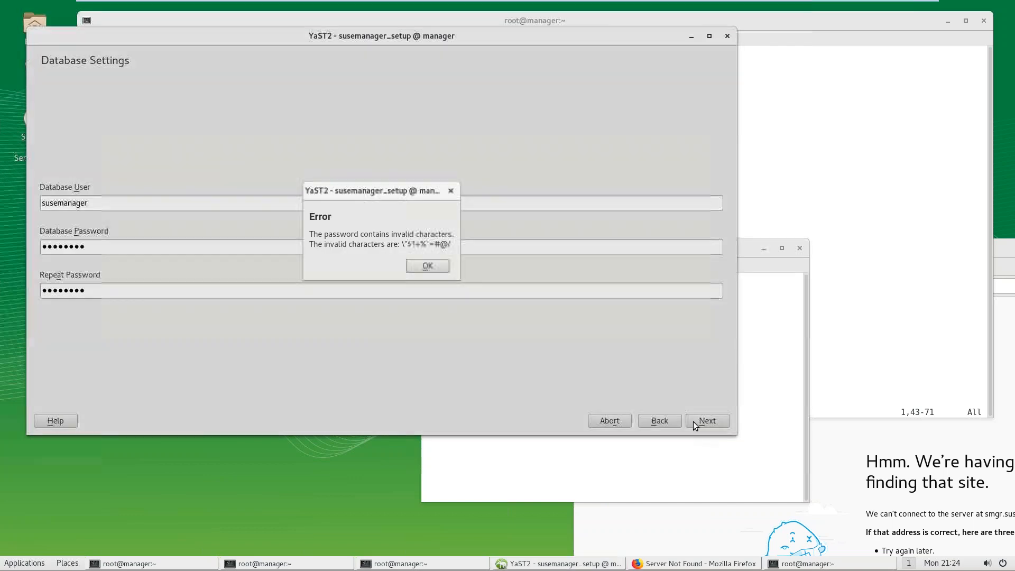
pyautogui.click(427, 265)
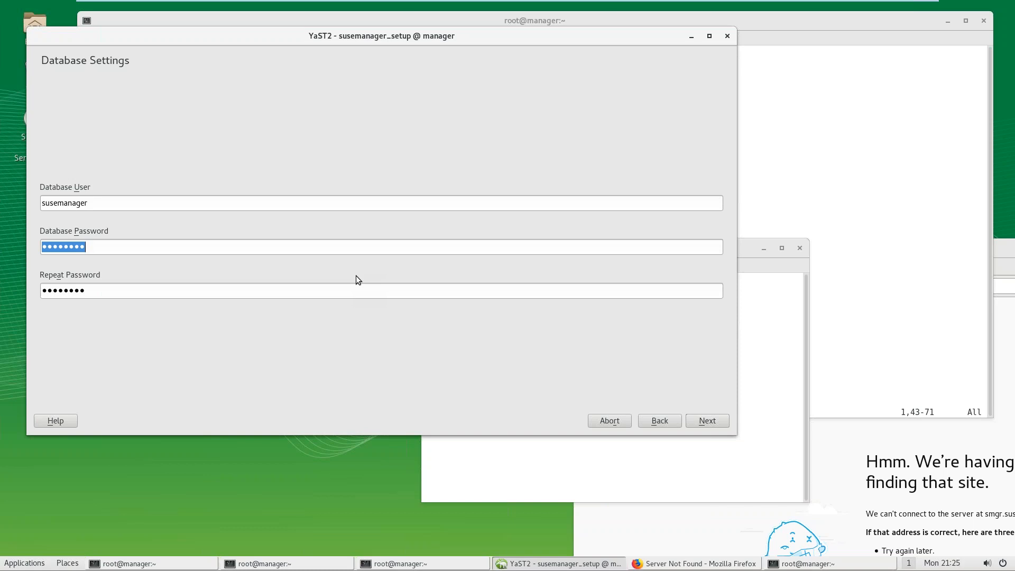
# Step: Try another database password in both fields; it is refused for invalid characters
pyautogui.write('••••••••')
pyautogui.press('Tab')
pyautogui.click(342, 246)
pyautogui.write('••••••••')
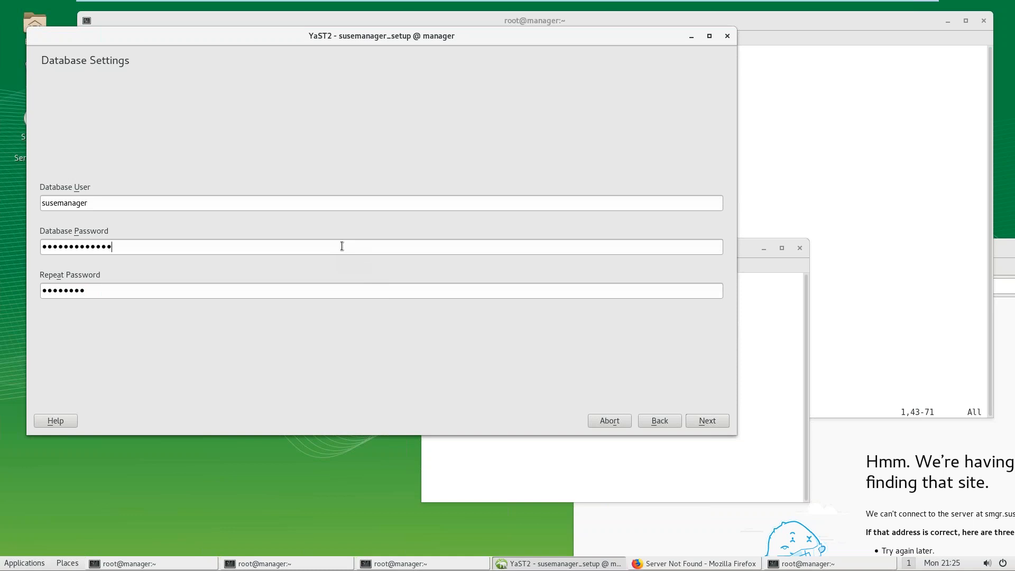
pyautogui.press('Tab')
pyautogui.write('••••••••••••••••')
pyautogui.click(708, 421)
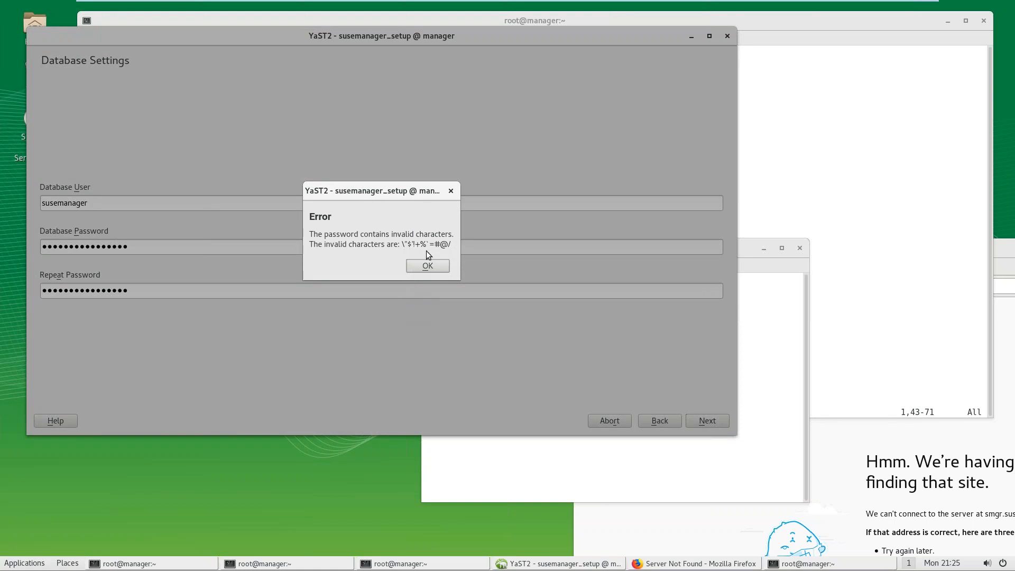
pyautogui.click(442, 268)
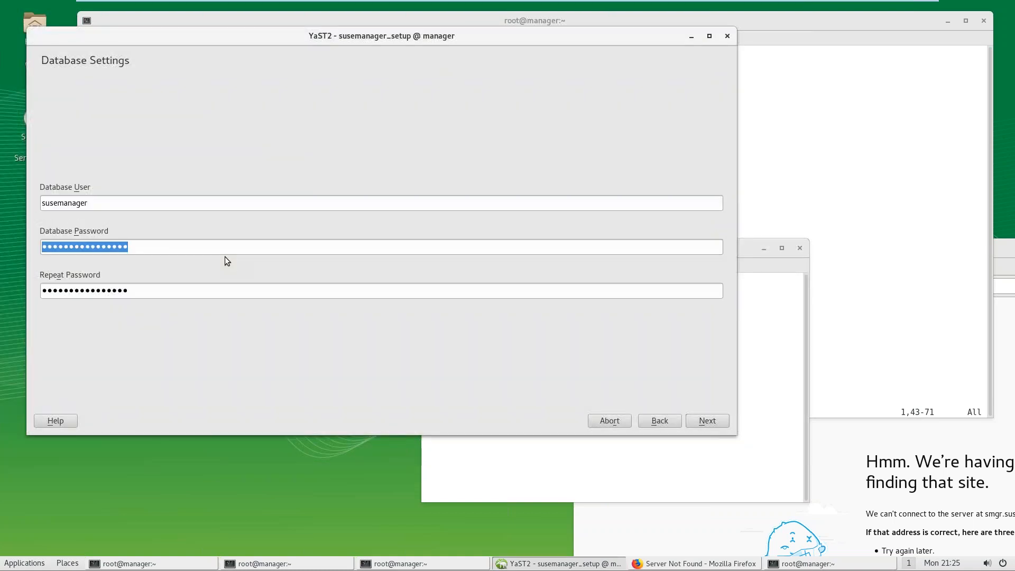
# Step: Try two more database passwords; both are rejected as dictionary words
pyautogui.write('*********')
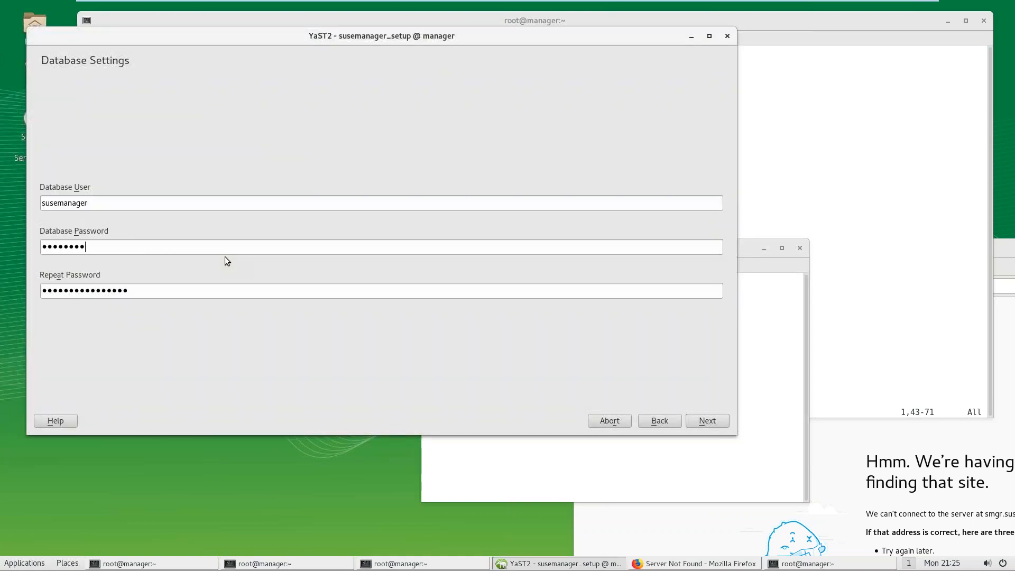
pyautogui.press('Tab')
pyautogui.write('*********')
pyautogui.click(696, 423)
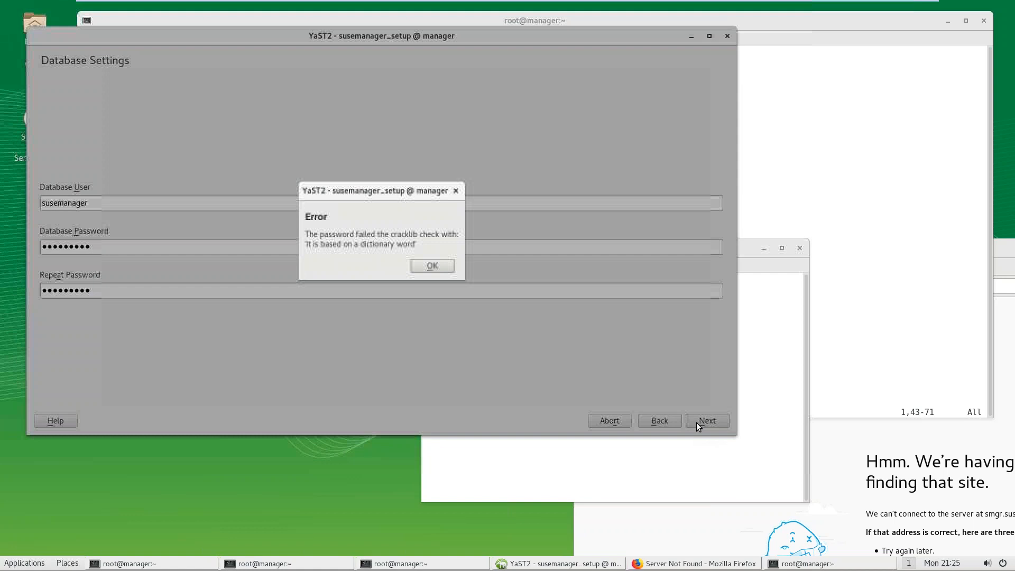
pyautogui.click(444, 266)
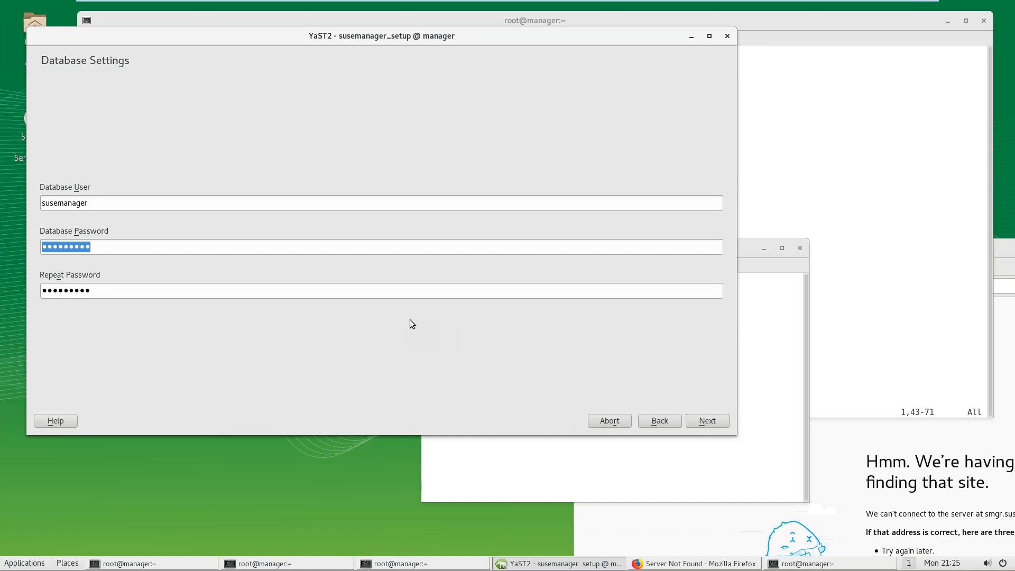
pyautogui.write('susemanag')
pyautogui.press('Tab')
pyautogui.write('susem')
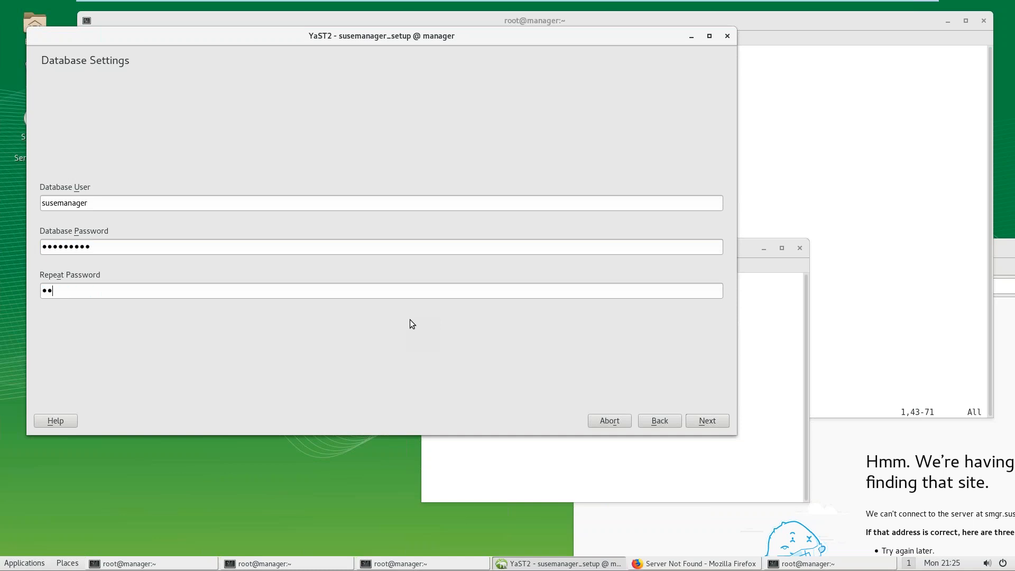
pyautogui.write('anag')
pyautogui.click(702, 421)
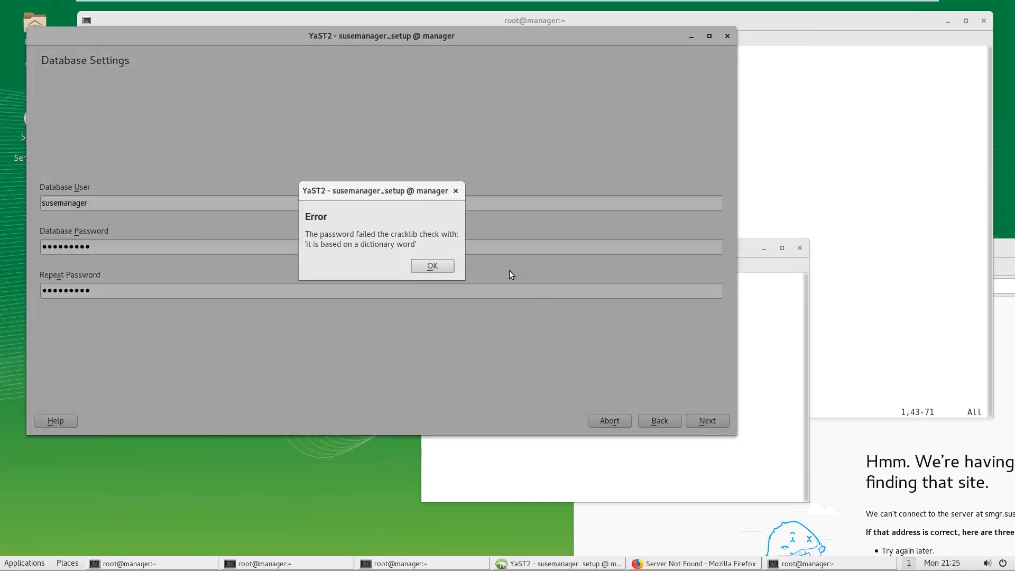
pyautogui.click(442, 269)
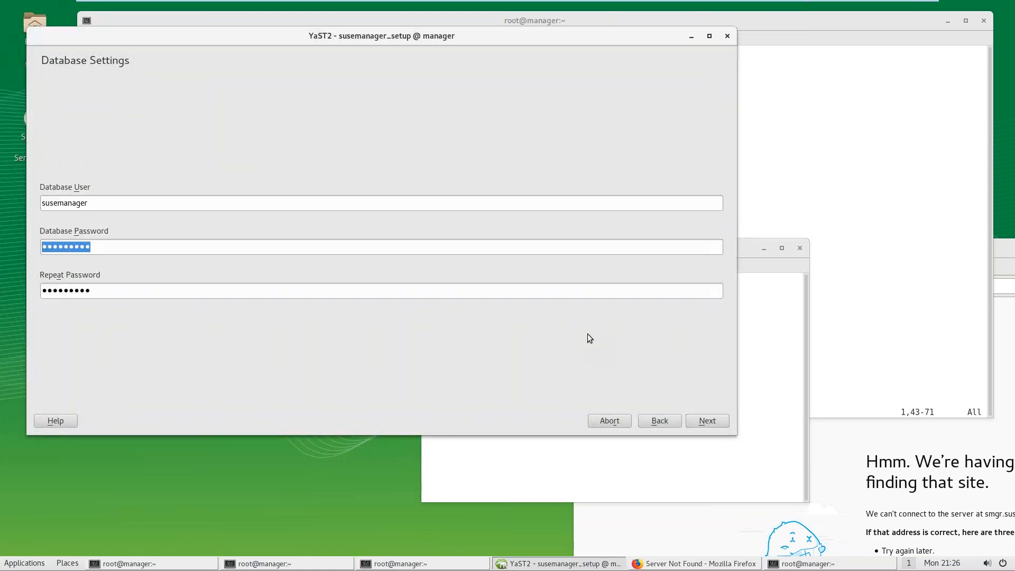
# Step: Open a new terminal and list the system accounts with cat /etc/passwd
pyautogui.click(813, 208)
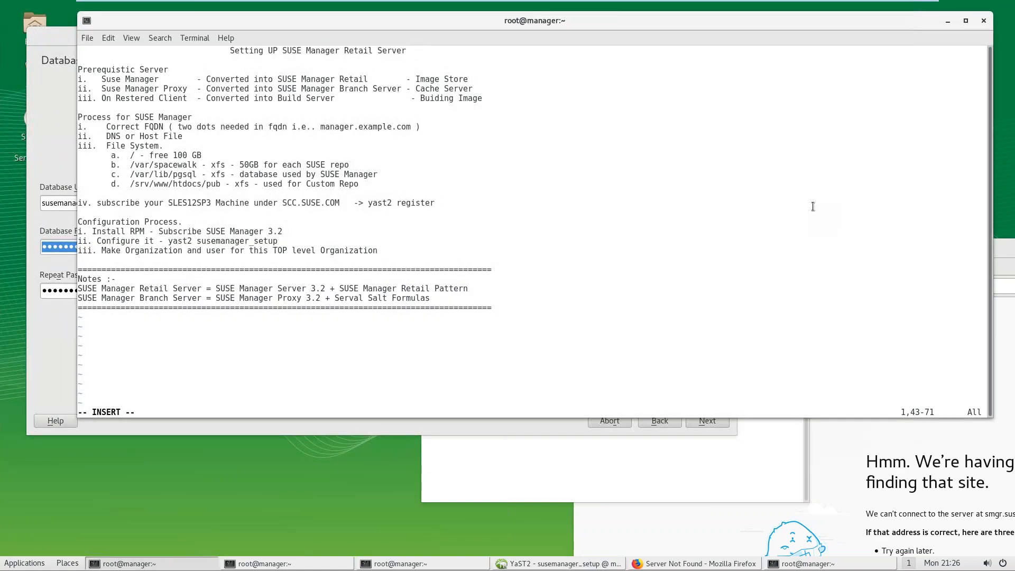
pyautogui.moveTo(461, 20); pyautogui.dragTo(722, 53)
pyautogui.rightClick(595, 121)
pyautogui.click(621, 133)
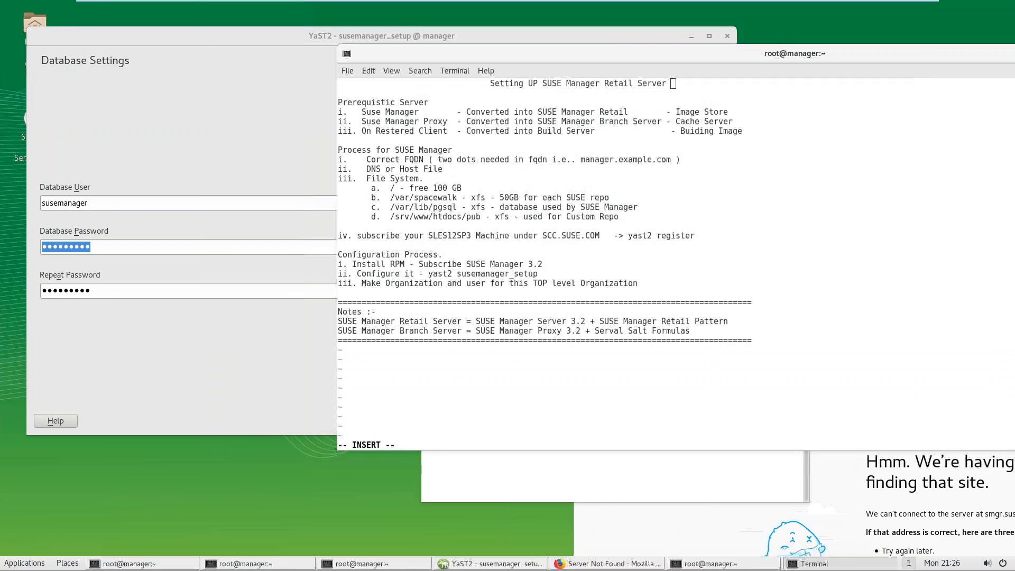
pyautogui.moveTo(190, 86); pyautogui.dragTo(512, 180)
pyautogui.write('cat /etc/passwd')
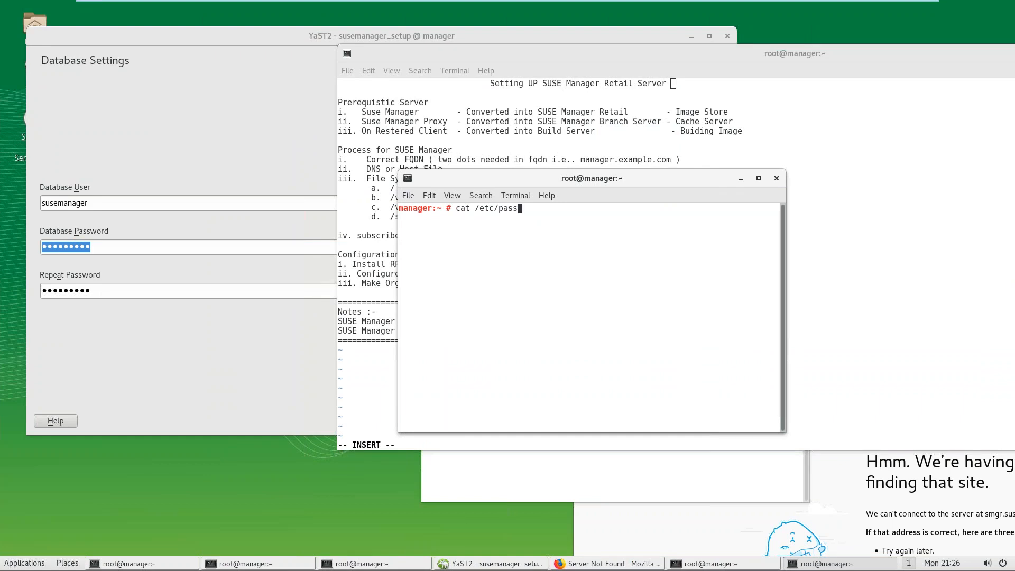
pyautogui.press('Return')
# Step: Generate an MD5 password hash with openssl passwd -1
pyautogui.press('Up')
pyautogui.press('BackSpace')
pyautogui.press('BackSpace')
pyautogui.press('BackSpace')
pyautogui.press('BackSpace')
pyautogui.press('BackSpace')
pyautogui.press('BackSpace')
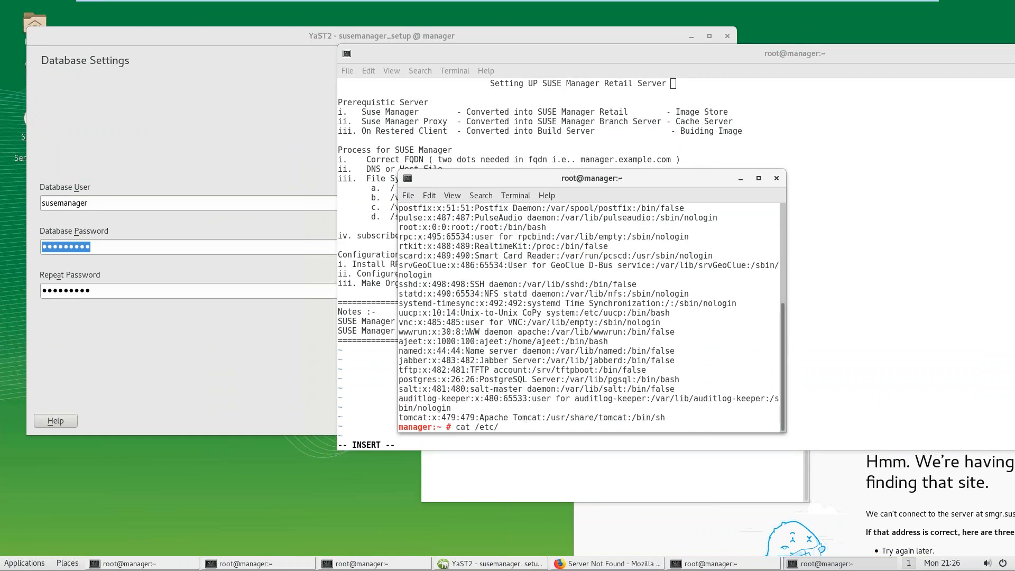
pyautogui.press('BackSpace')
pyautogui.press('BackSpace')
pyautogui.press('BackSpace')
pyautogui.press('BackSpace')
pyautogui.press('BackSpace')
pyautogui.press('BackSpace')
pyautogui.press('BackSpace')
pyautogui.press('BackSpace')
pyautogui.press('BackSpace')
pyautogui.write('openssl passwd -1')
pyautogui.hotkey('ctrl', 'l')
pyautogui.press('Return')
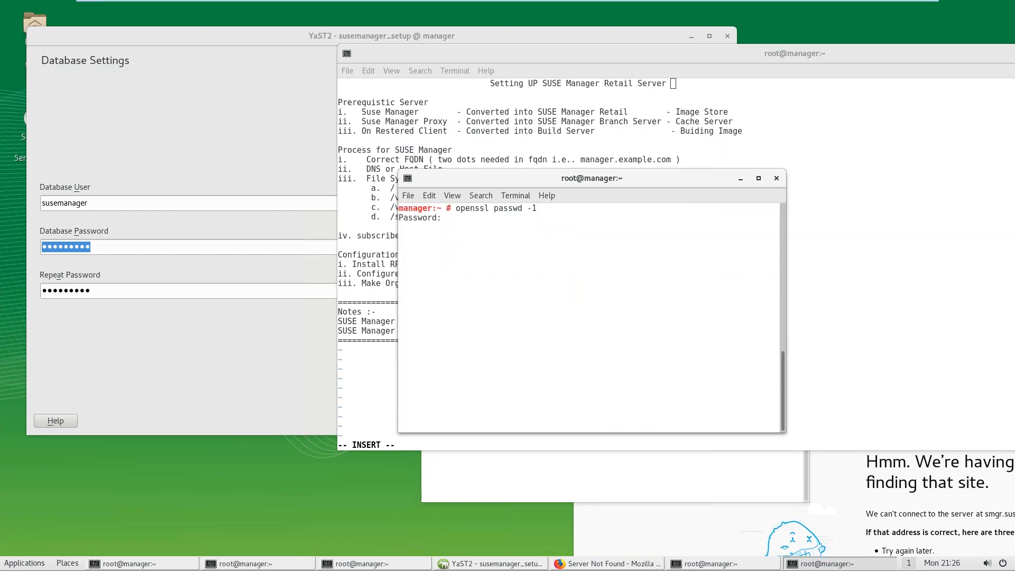
pyautogui.press('Return')
pyautogui.press('Return')
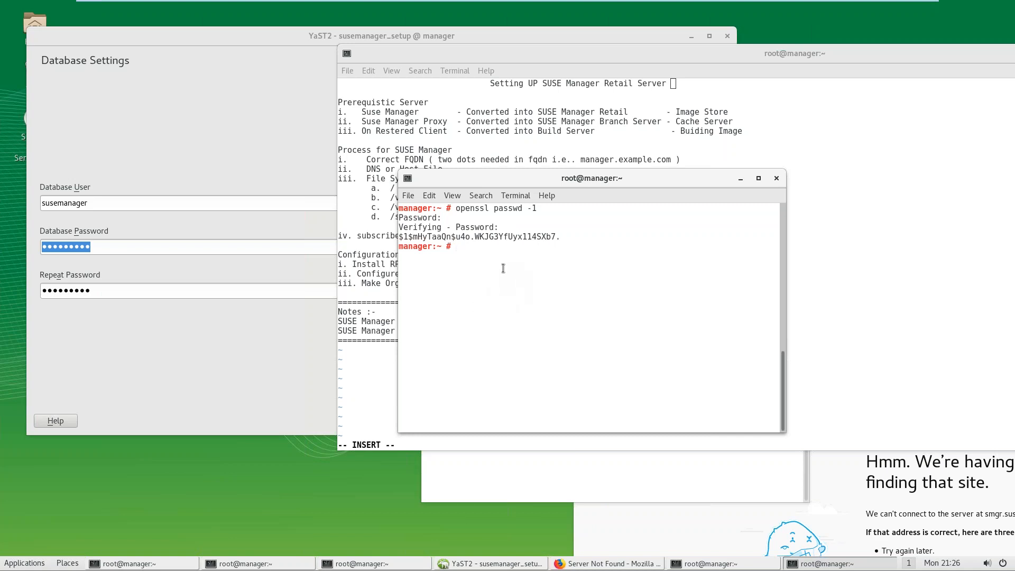
# Step: Copy the tail of the generated hash and return to the setup window
pyautogui.moveTo(475, 237); pyautogui.dragTo(555, 237)
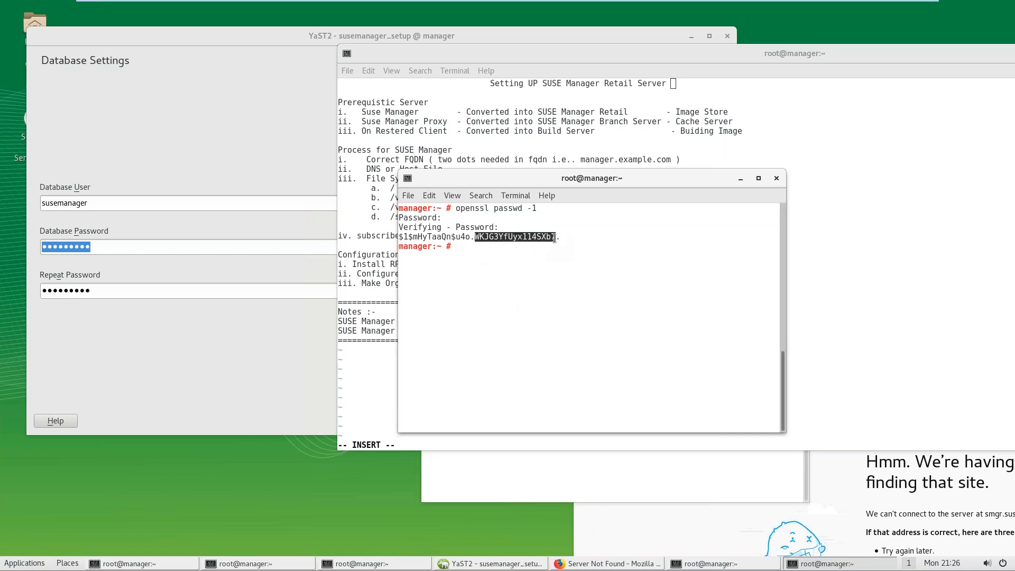
pyautogui.rightClick(555, 238)
pyautogui.click(612, 263)
pyautogui.click(233, 252)
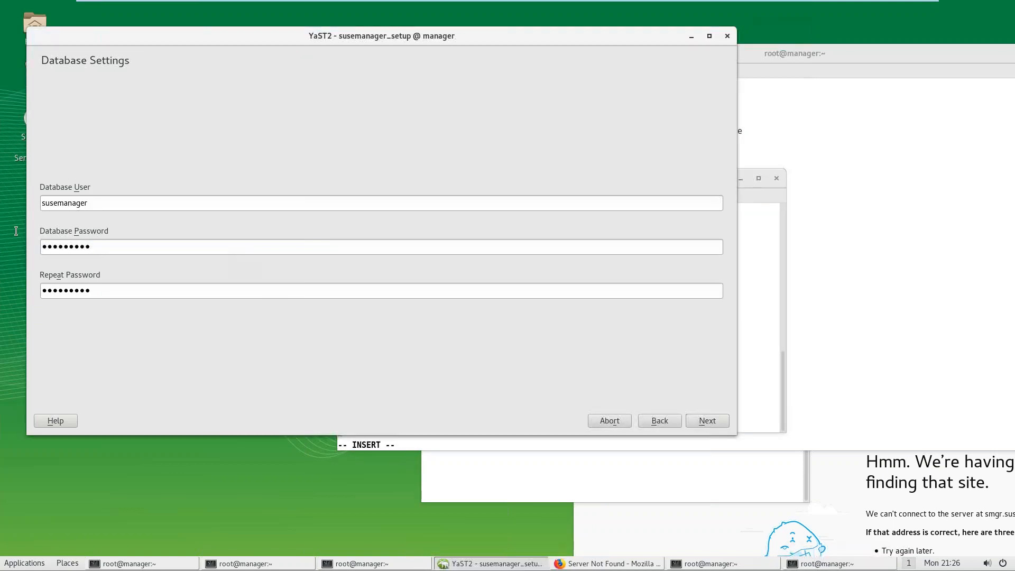
# Step: Paste the copied hash into both database password fields and continue
pyautogui.hotkey('ctrl', 'v')
pyautogui.press('Tab')
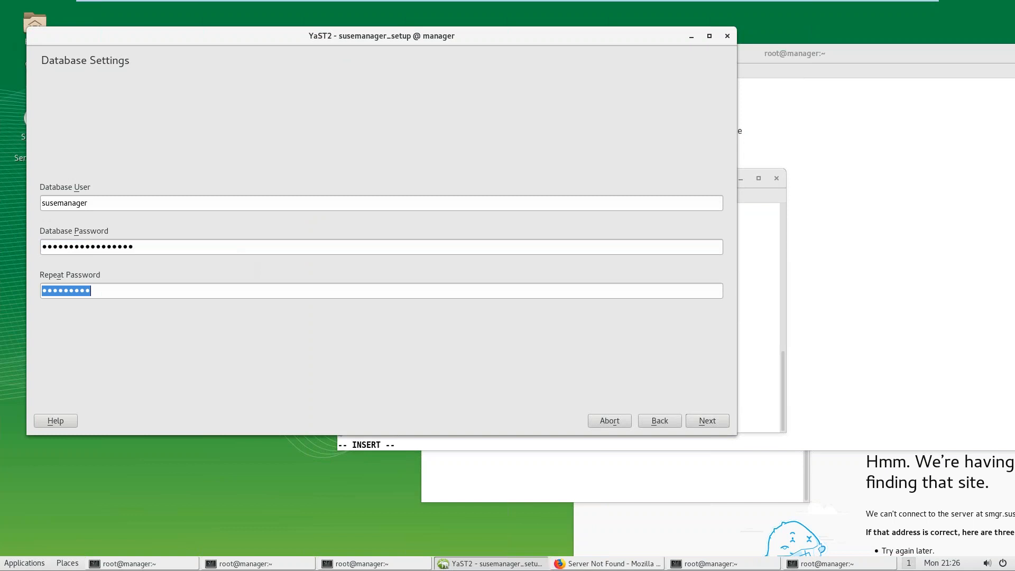
pyautogui.hotkey('ctrl', 'v')
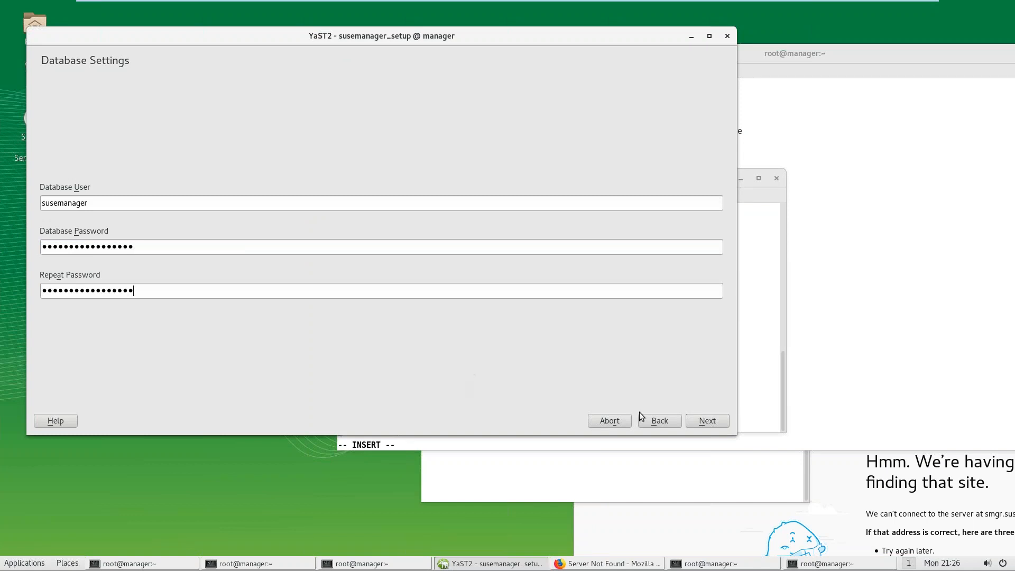
pyautogui.click(696, 424)
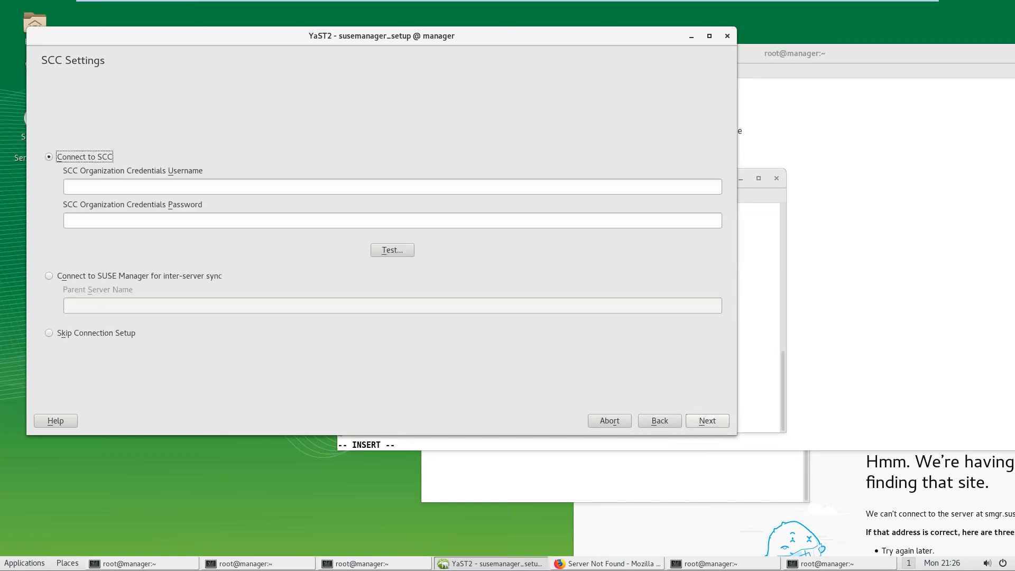
# Step: Save the hash string to a passwd file using cat> passwd in the terminal
pyautogui.click(762, 350)
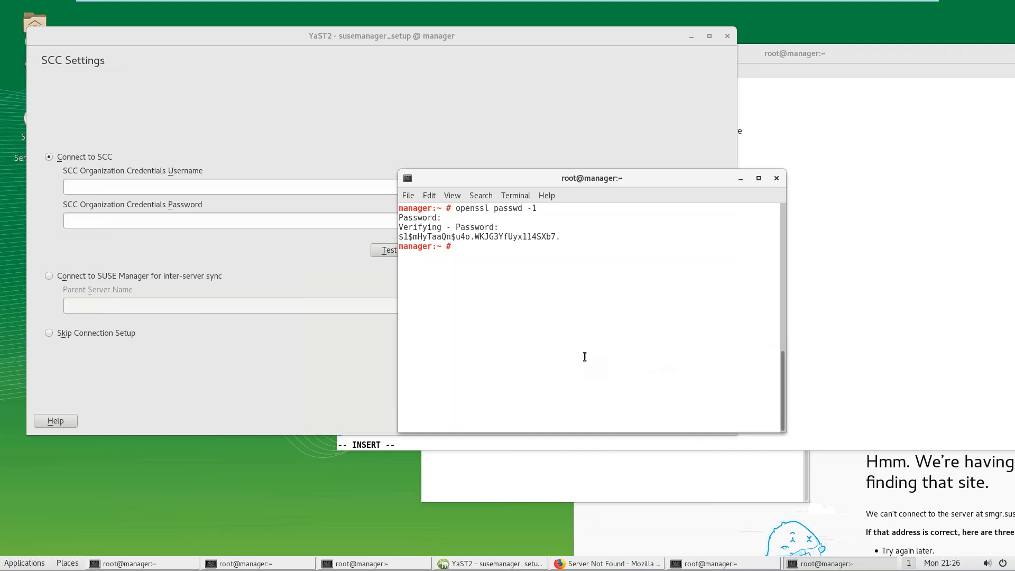
pyautogui.write('cat> passwd')
pyautogui.hotkey('ctrl', 'l')
pyautogui.press('Return')
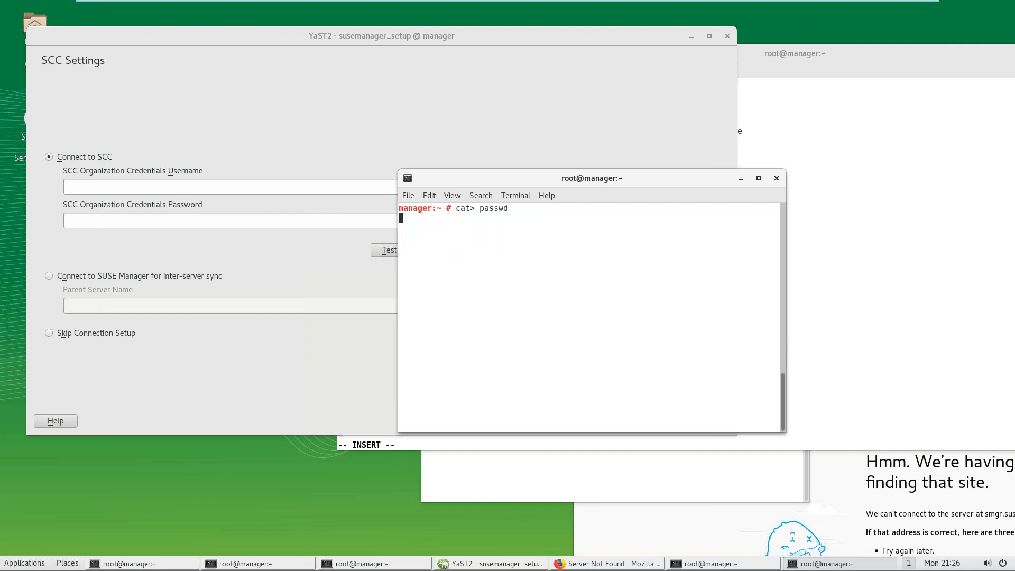
pyautogui.hotkey('ctrl', 'shift', 'v')
pyautogui.press('Return')
pyautogui.hotkey('ctrl', 'd')
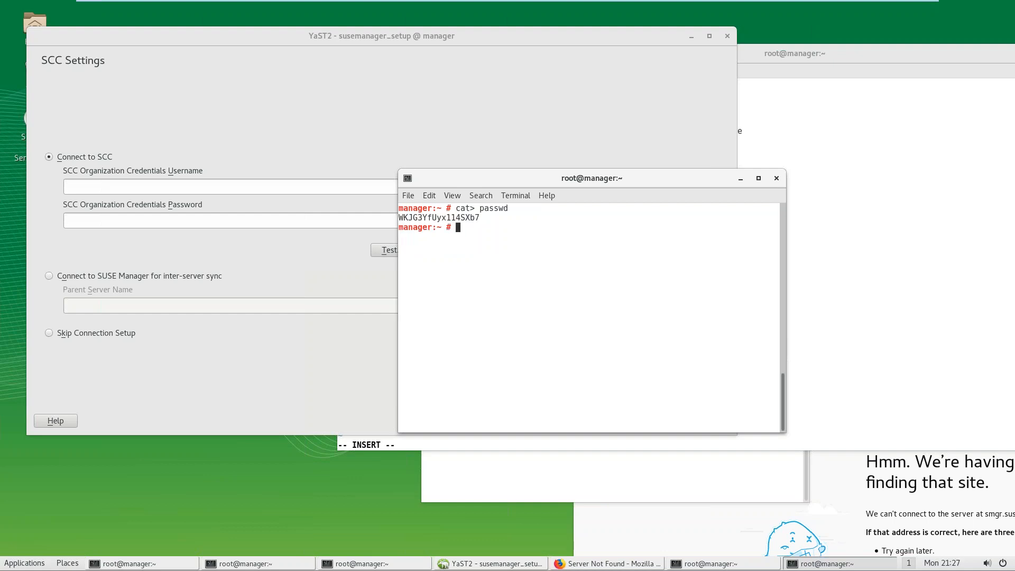
pyautogui.click(253, 259)
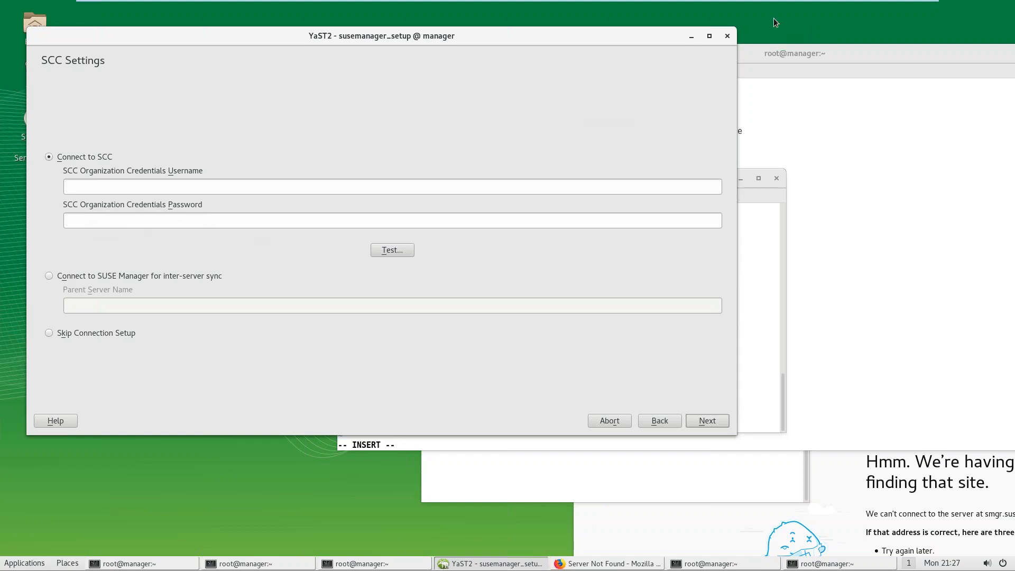
# Step: Exit VMware Workstation's full-screen view
pyautogui.moveTo(871, 4)
pyautogui.click(908, 7)
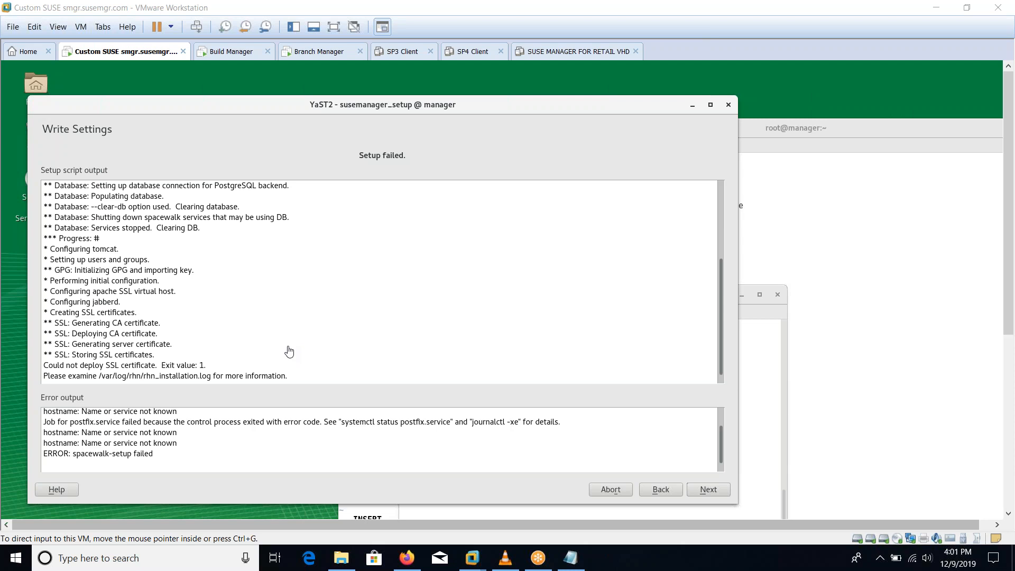
# Step: After the failed setup, click into the VM and release input with Ctrl+Alt
pyautogui.click(425, 321)
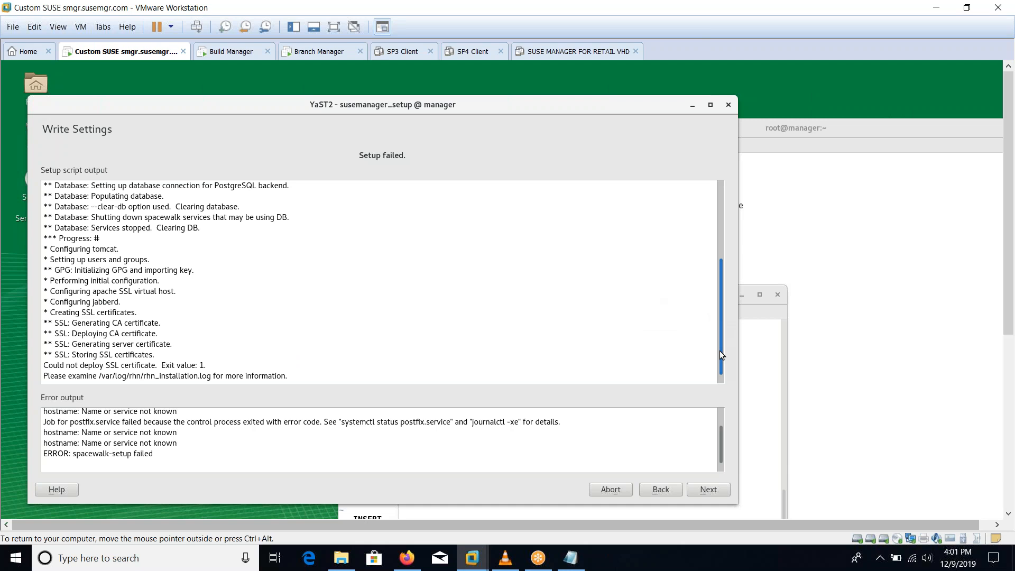
pyautogui.hotkey('ctrl', 'alt')
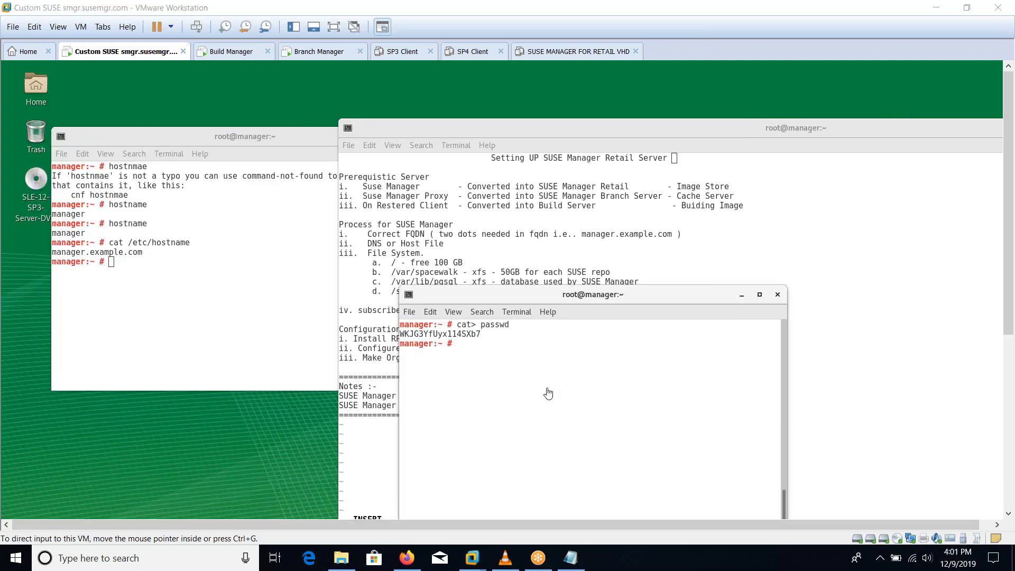
# Step: List the home directory in the left terminal to locate setup_env.sh
pyautogui.click(265, 277)
pyautogui.write('k')
pyautogui.click(224, 300)
pyautogui.write('ls')
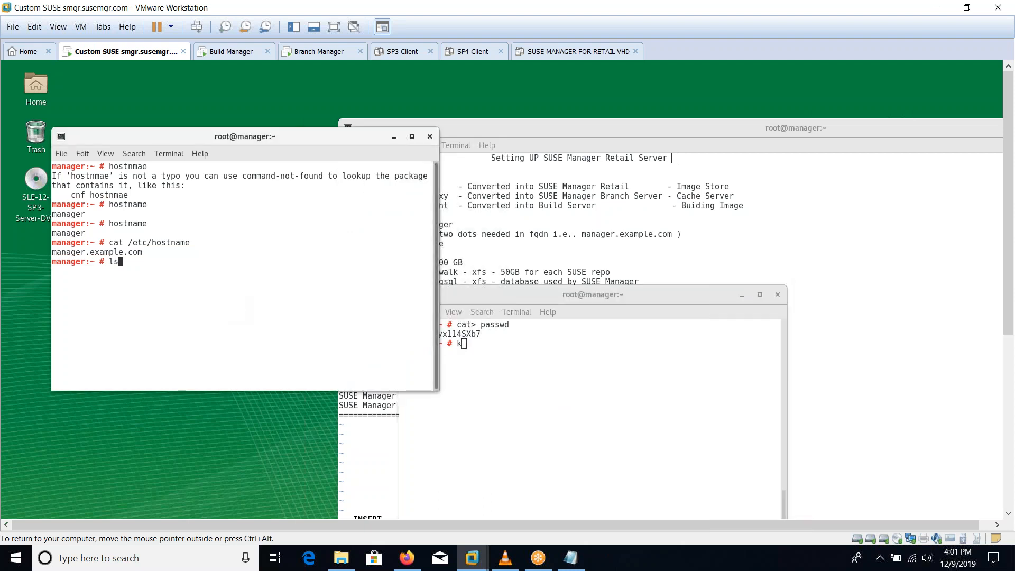
pyautogui.press('Return')
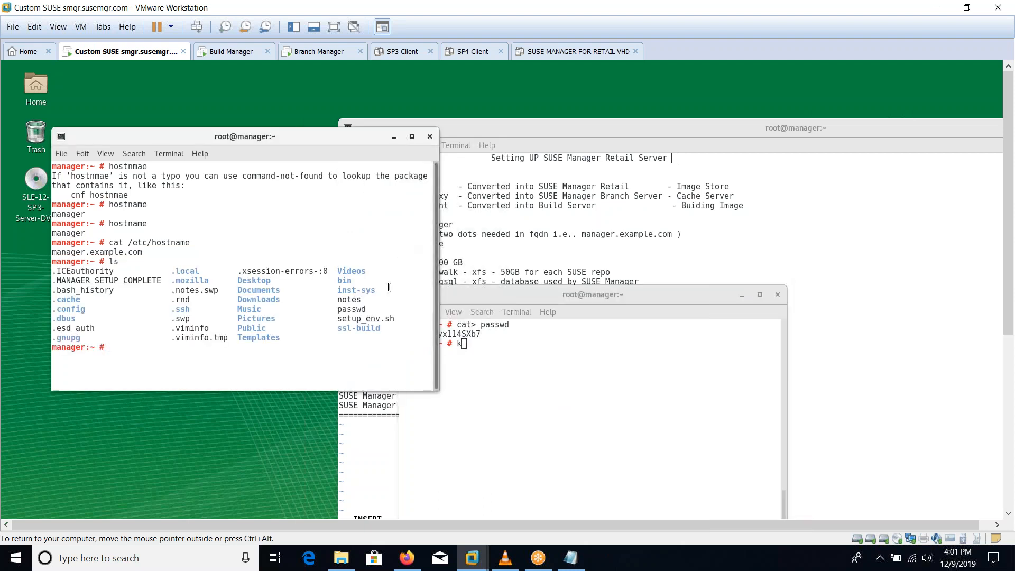
pyautogui.moveTo(338, 318); pyautogui.dragTo(384, 318)
pyautogui.hotkey('ctrl', 'l')
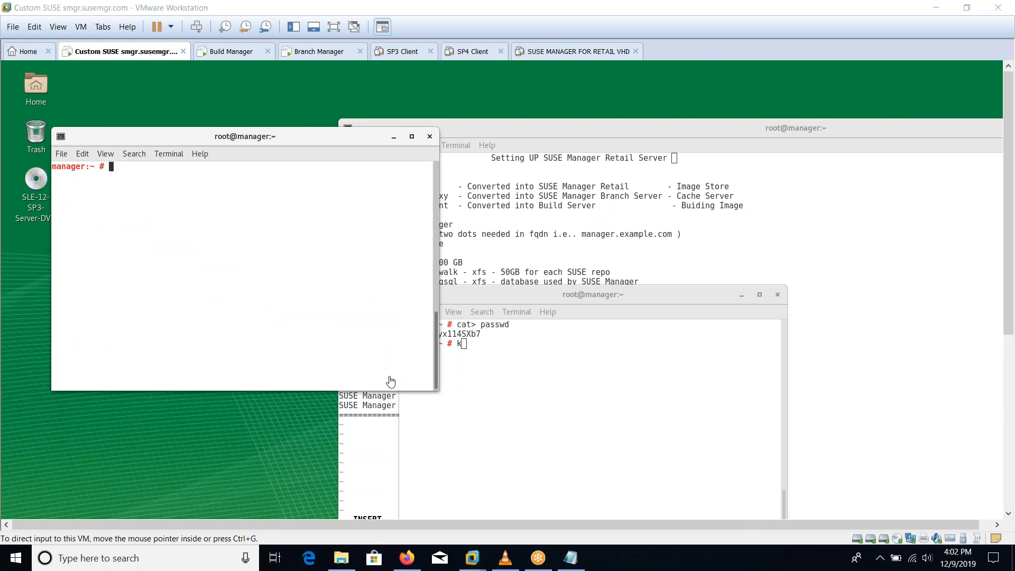
# Step: Review setup_env.sh's MANAGER_IP, password, user and certificate settings in vim, then save with :wq
pyautogui.write('vim')
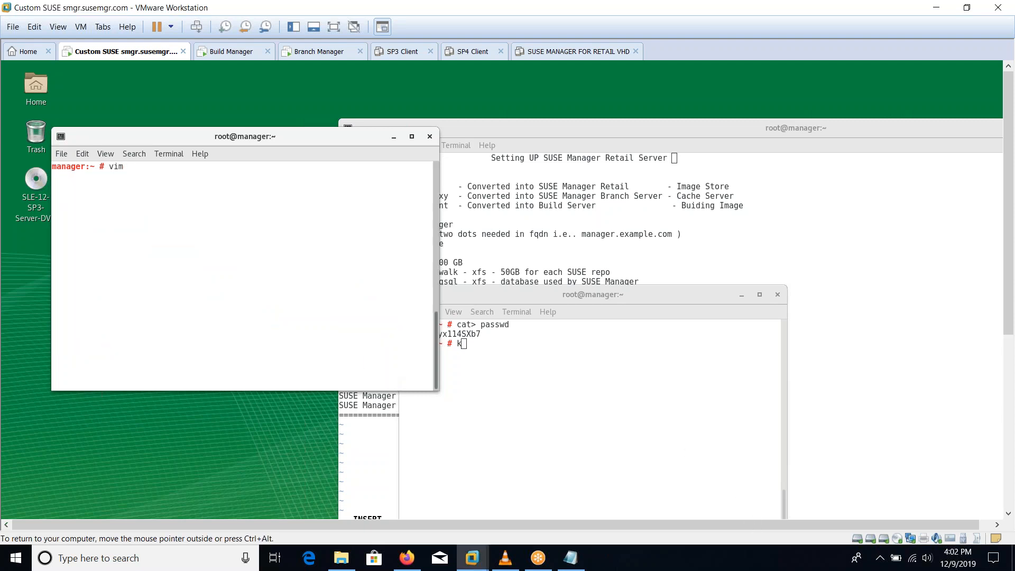
pyautogui.press('shift+Insert')
pyautogui.press('Return')
pyautogui.press('Up')
pyautogui.press('Up')
pyautogui.press('Up')
pyautogui.press('Up')
pyautogui.press('Up')
pyautogui.press('Up')
pyautogui.press('Up')
pyautogui.press('Up')
pyautogui.press('Up')
pyautogui.press('Up')
pyautogui.press('Up')
pyautogui.press('Up')
pyautogui.press('Up')
pyautogui.press('Up')
pyautogui.press('Up')
pyautogui.press('Up')
pyautogui.press('Up')
pyautogui.press('Up')
pyautogui.press('Up')
pyautogui.press('Up')
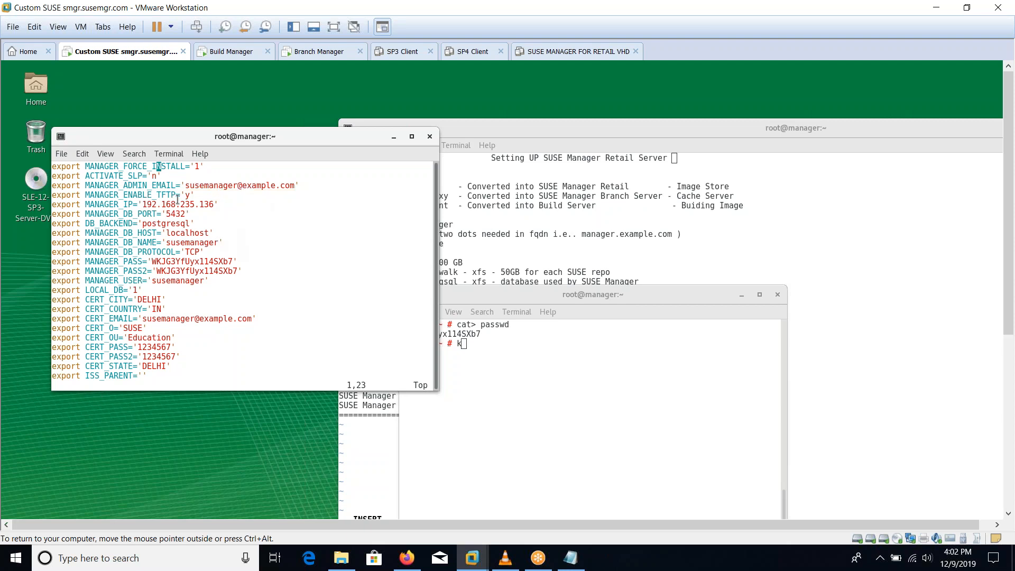
pyautogui.moveTo(181, 205); pyautogui.dragTo(249, 272)
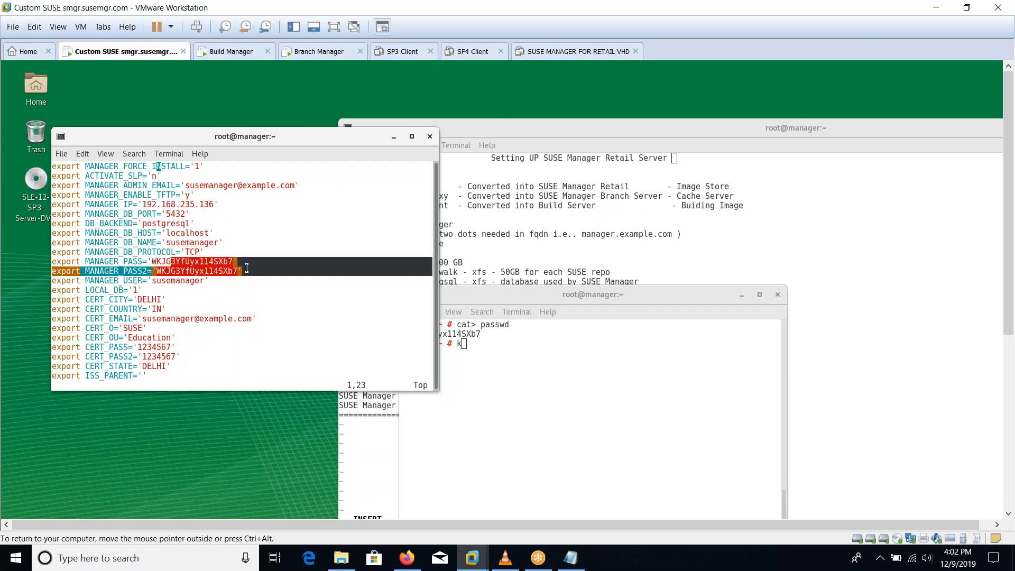
pyautogui.moveTo(171, 280); pyautogui.dragTo(182, 332)
pyautogui.click(177, 342)
pyautogui.press('Down')
pyautogui.press('Down')
pyautogui.press('Down')
pyautogui.press('Down')
pyautogui.press('Down')
pyautogui.press('Down')
pyautogui.press('Down')
pyautogui.press('Down')
pyautogui.press('Down')
pyautogui.press('Down')
pyautogui.press('Down')
pyautogui.press('Down')
pyautogui.press('Down')
pyautogui.press('Down')
pyautogui.press('Down')
pyautogui.press('Down')
pyautogui.press('Down')
pyautogui.press('Down')
pyautogui.press('Down')
pyautogui.press('Down')
pyautogui.press('Down')
pyautogui.press('Down')
pyautogui.press('Down')
pyautogui.press('Down')
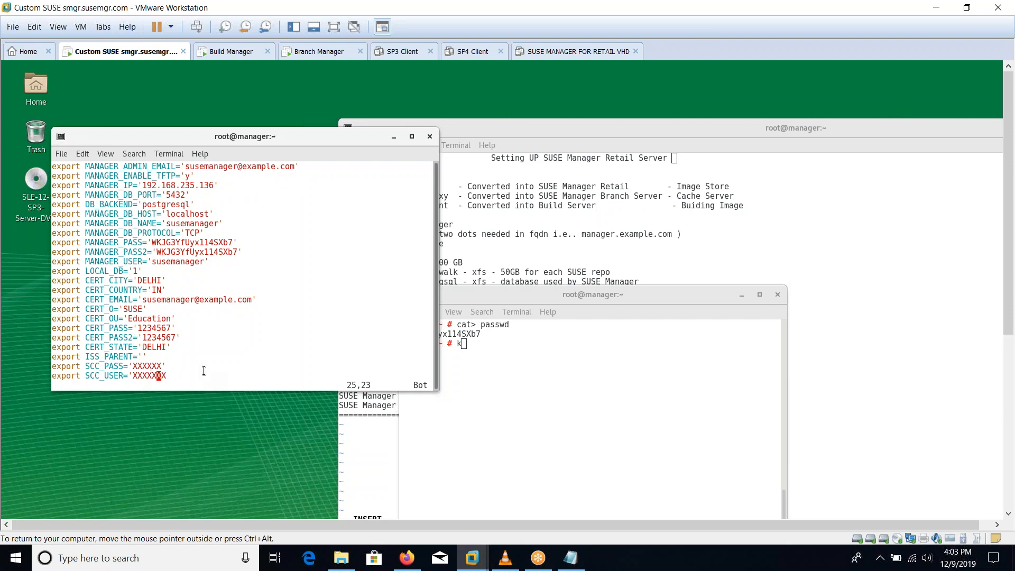
pyautogui.write(':wq')
pyautogui.press('Return')
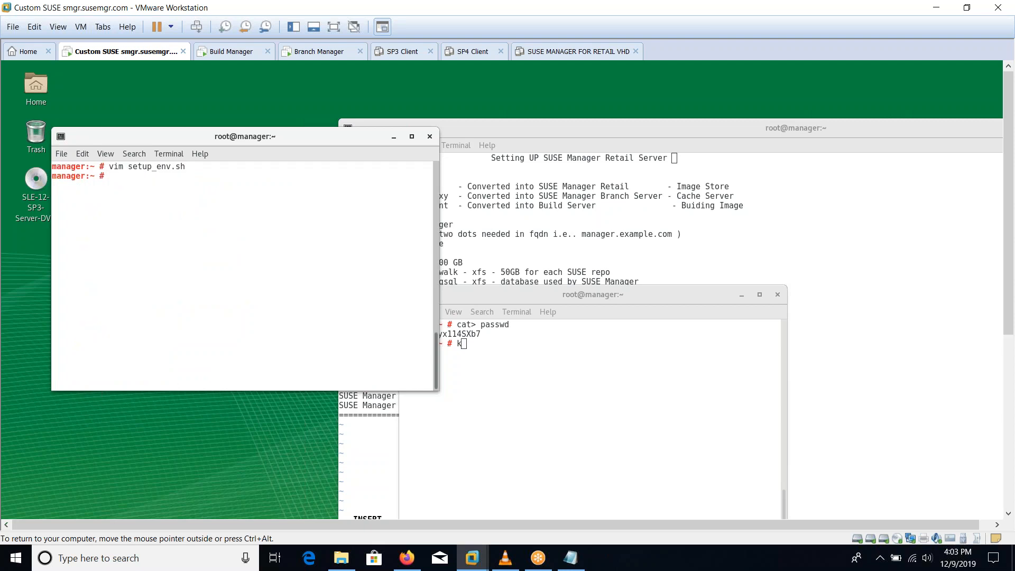
# Step: Launch Firefox at manager.example.com from the guest shell terminal
pyautogui.click(559, 274)
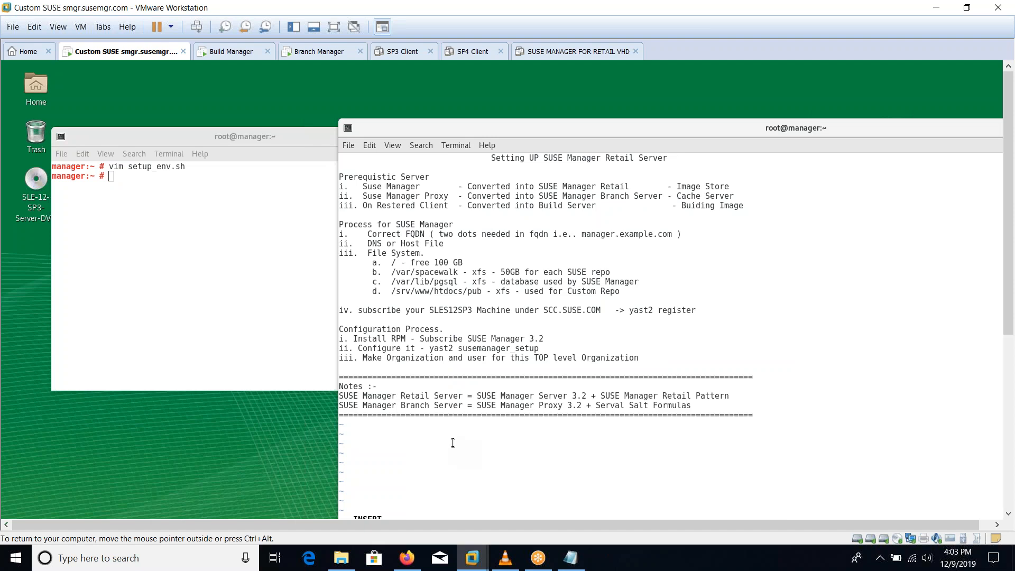
pyautogui.moveTo(433, 345); pyautogui.dragTo(481, 339)
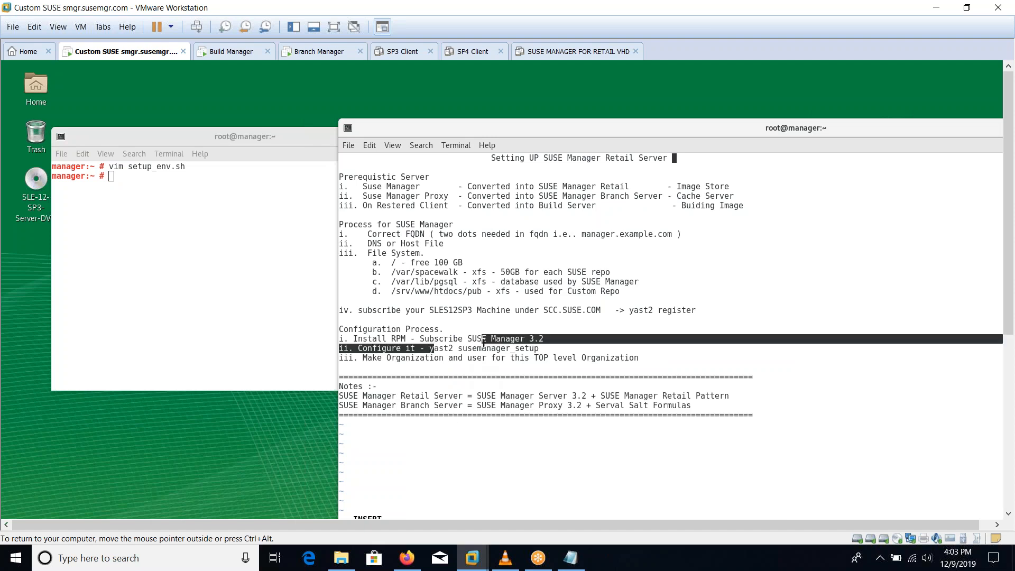
pyautogui.click(156, 280)
pyautogui.write('firefor')
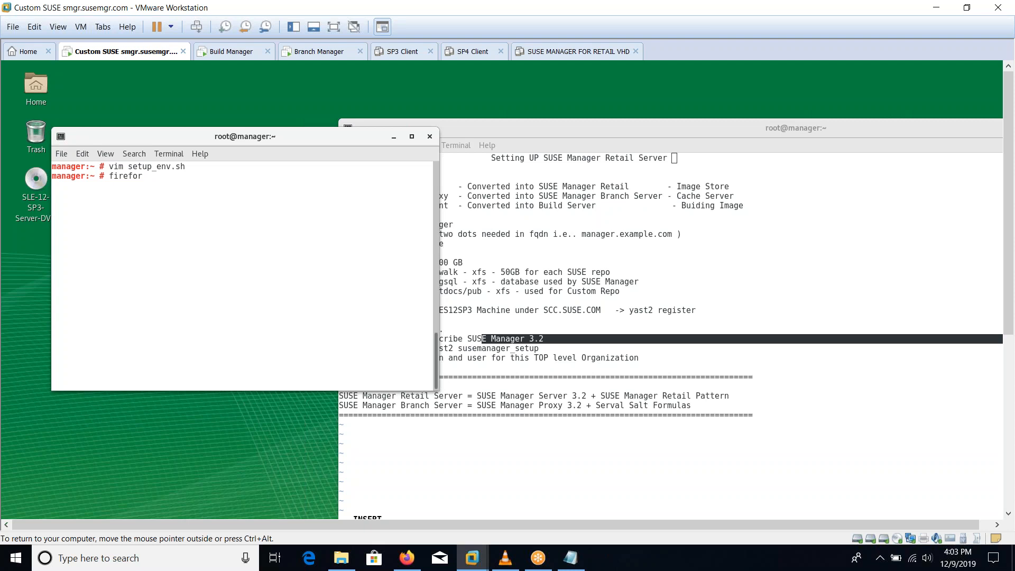
pyautogui.press('BackSpace')
pyautogui.press('BackSpace')
pyautogui.write('x manager.example.com')
pyautogui.press('Return')
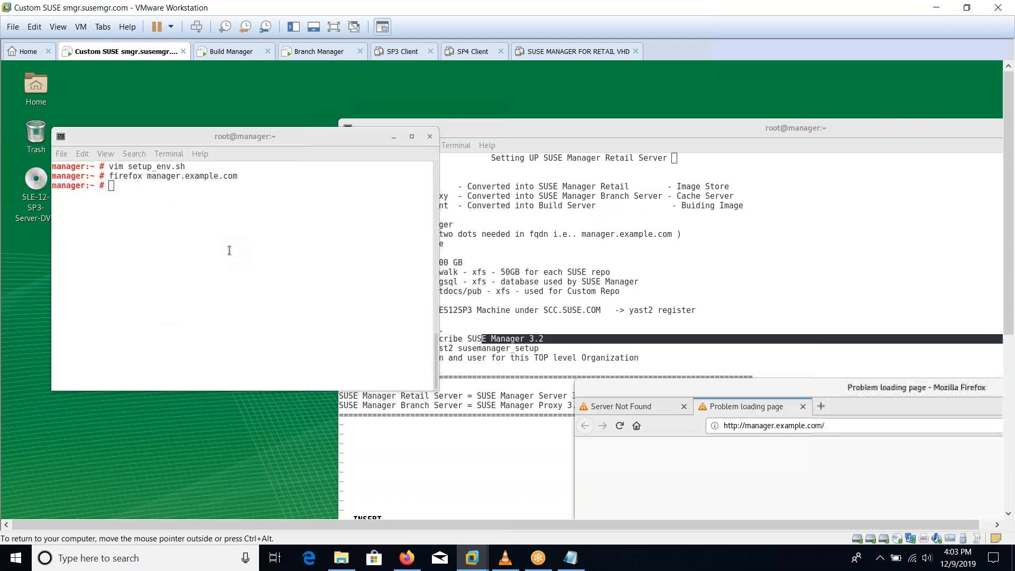
pyautogui.moveTo(661, 386); pyautogui.dragTo(149, 107)
pyautogui.click(228, 149)
pyautogui.write('s')
pyautogui.press('Return')
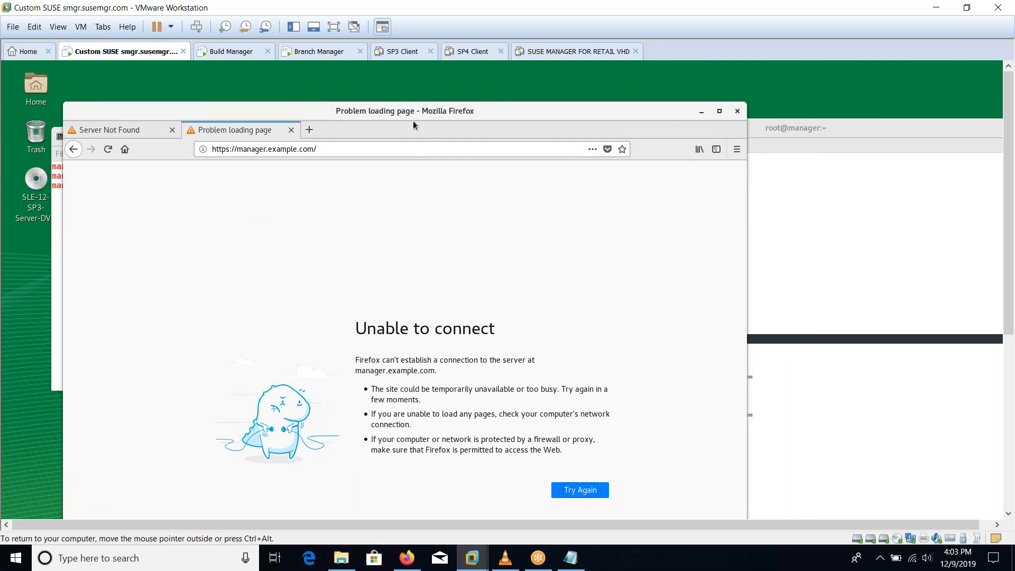
pyautogui.moveTo(413, 121); pyautogui.dragTo(382, 88)
pyautogui.click(135, 97)
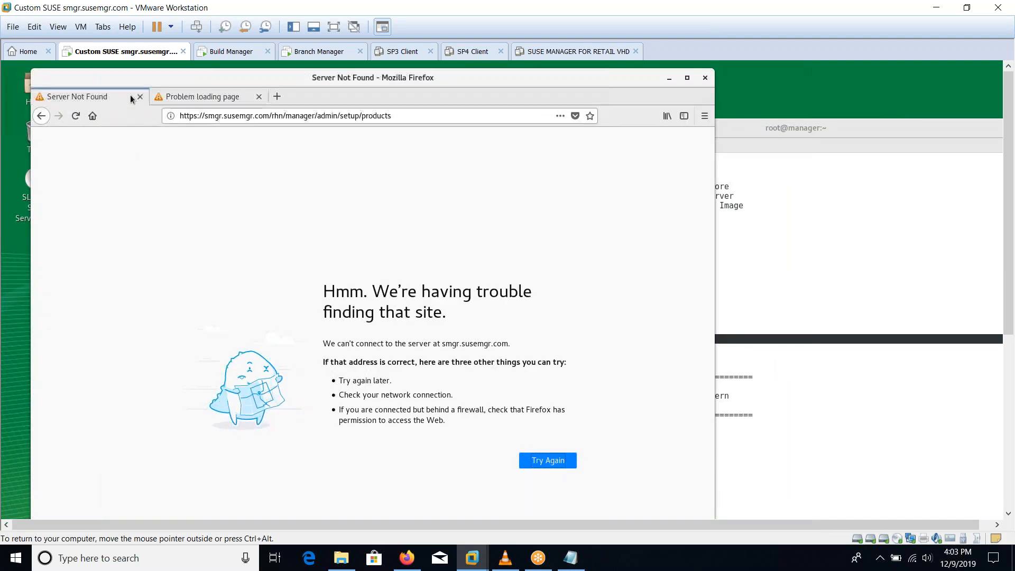
pyautogui.click(139, 97)
pyautogui.click(290, 115)
pyautogui.press('Return')
# Step: Reload the page, close the duplicate error tab and retry; it still cannot connect
pyautogui.click(291, 115)
pyautogui.hotkey('alt', 'Return')
pyautogui.click(290, 115)
pyautogui.press('Return')
pyautogui.click(290, 115)
pyautogui.press('Return')
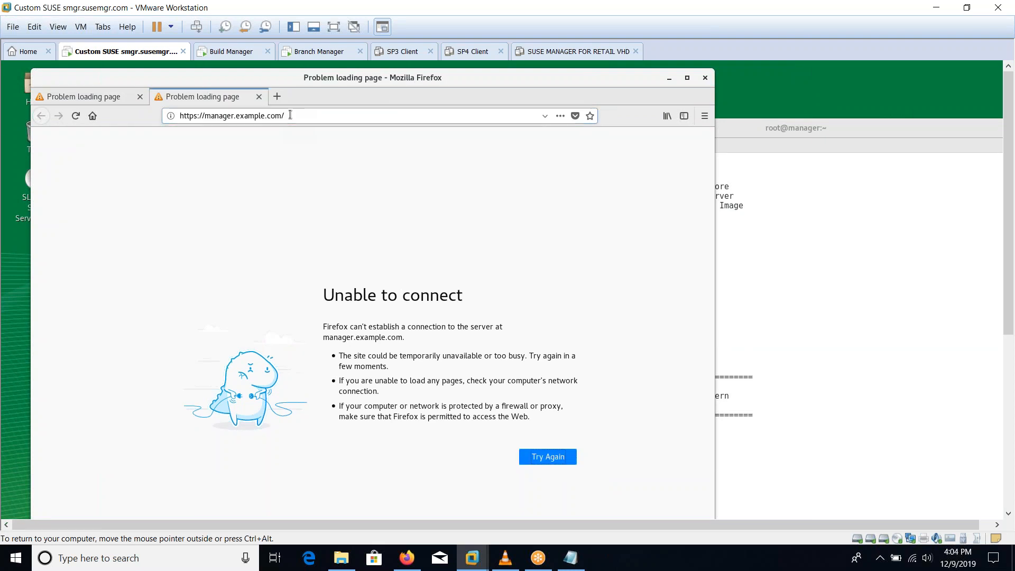
pyautogui.click(258, 97)
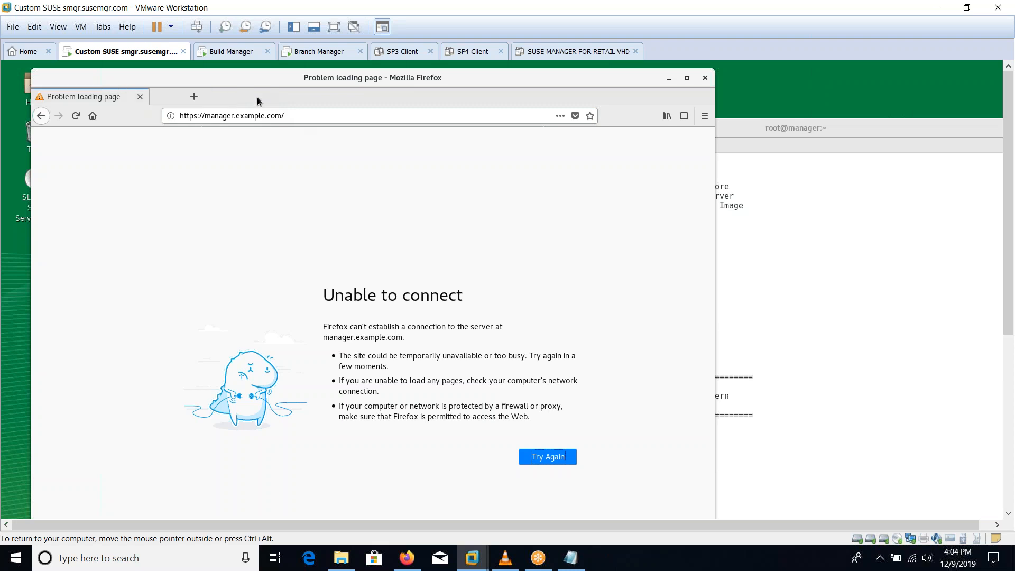
pyautogui.click(548, 456)
pyautogui.moveTo(239, 82); pyautogui.dragTo(404, 227)
pyautogui.click(226, 193)
# Step: Run ip a and copy the VM's address 192.168.235.136
pyautogui.write('ip a')
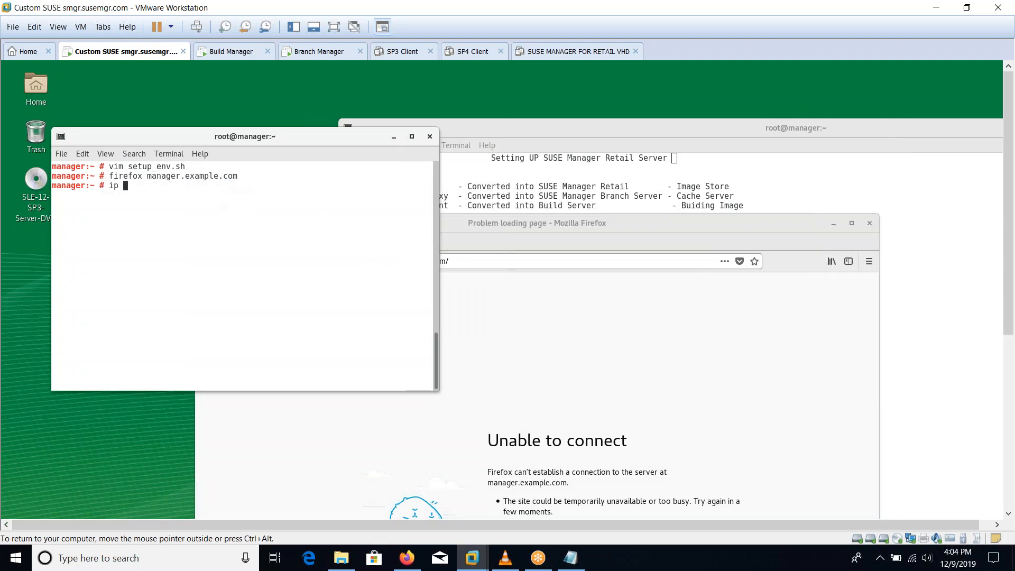
pyautogui.press('Return')
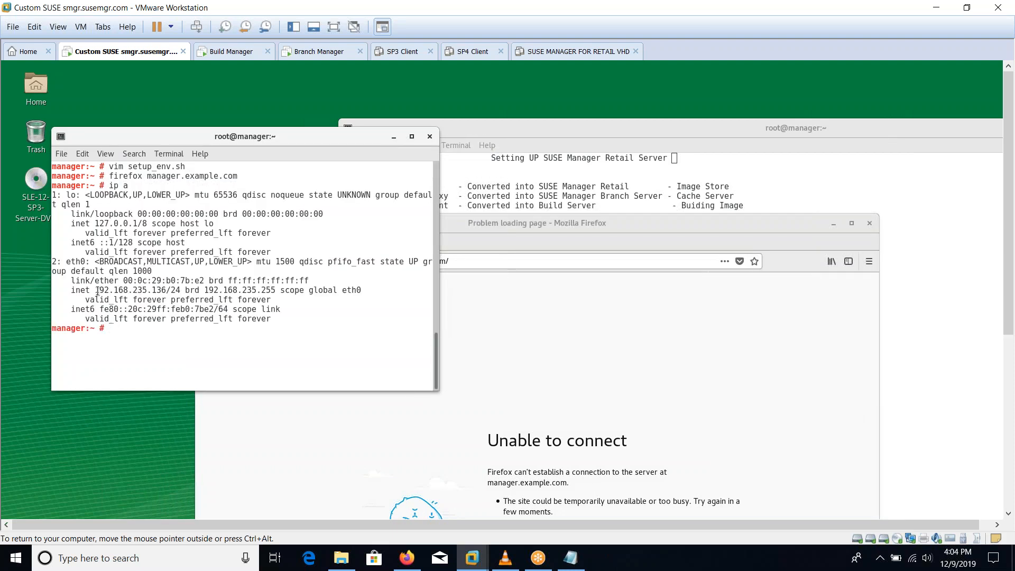
pyautogui.moveTo(97, 291); pyautogui.dragTo(166, 291)
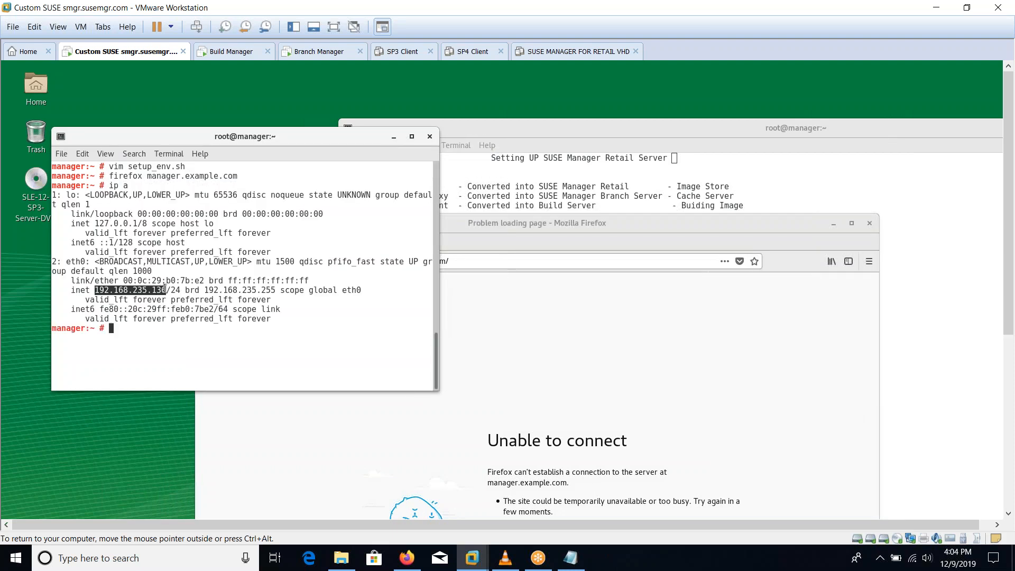
pyautogui.rightClick(166, 291)
pyautogui.click(191, 328)
# Step: Load 192.168.235.136 in Firefox in place of the host name
pyautogui.click(608, 357)
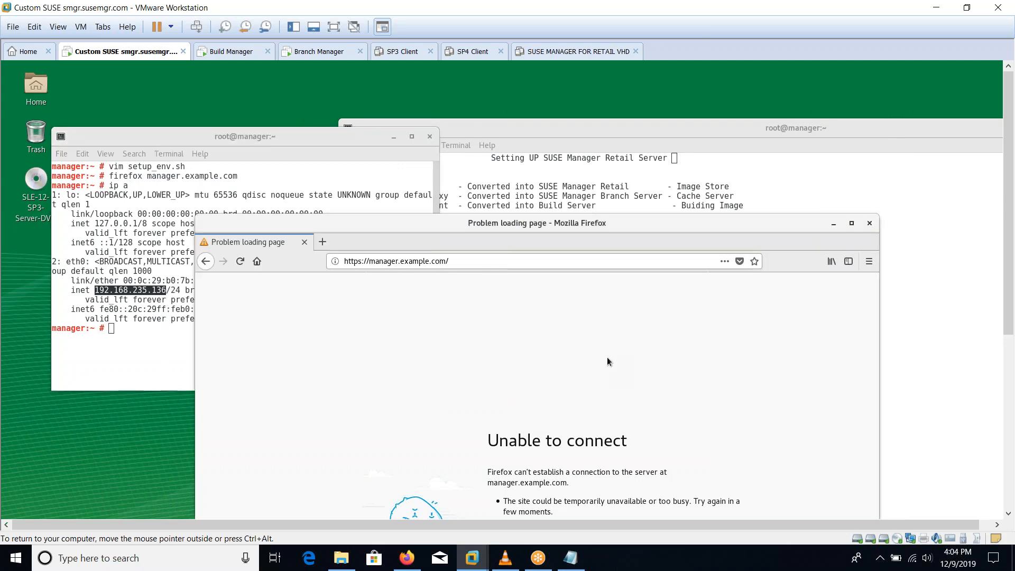
pyautogui.moveTo(369, 261); pyautogui.dragTo(520, 286)
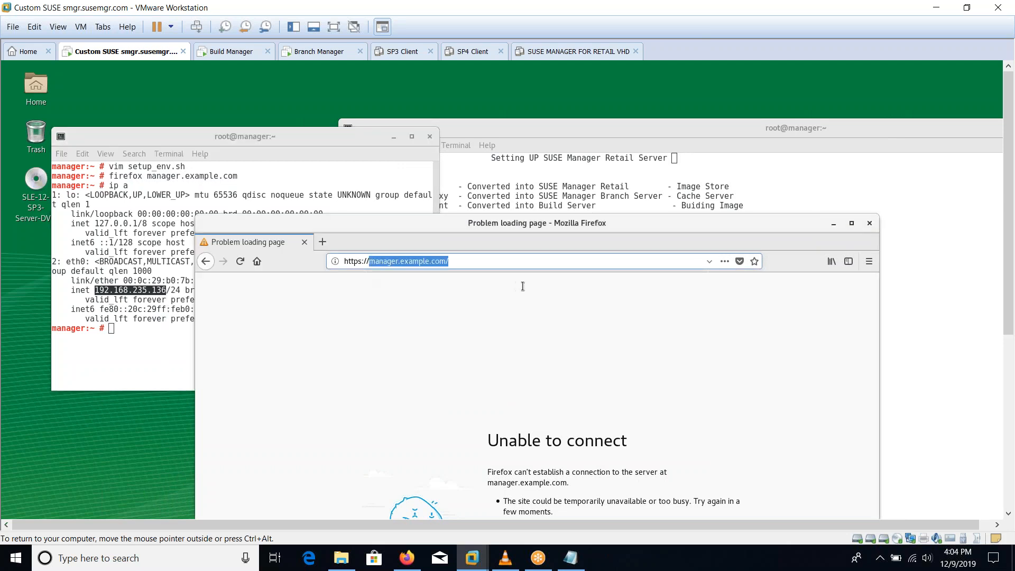
pyautogui.hotkey('ctrl', 'v')
pyautogui.press('Return')
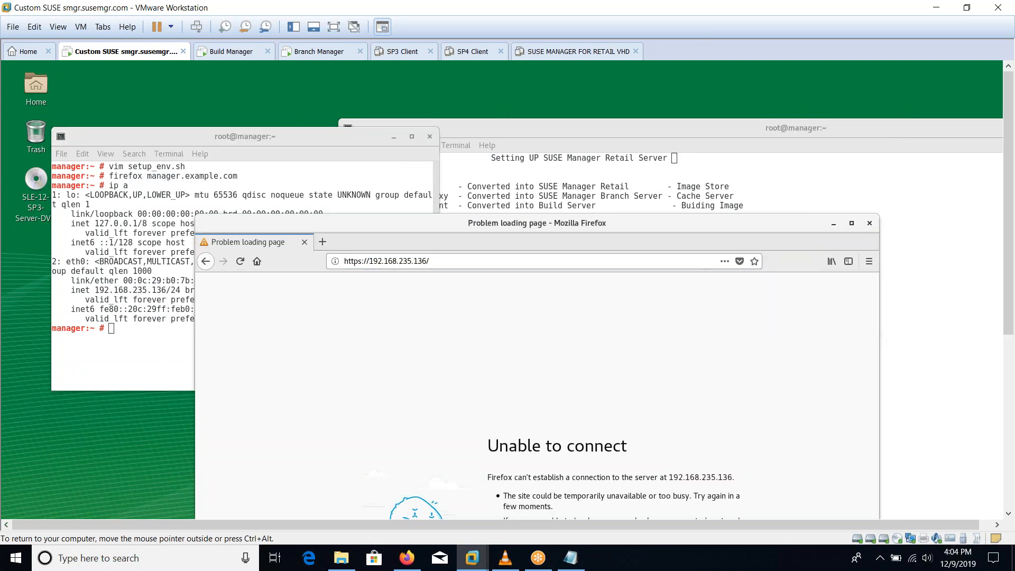
pyautogui.moveTo(473, 227); pyautogui.dragTo(335, 110)
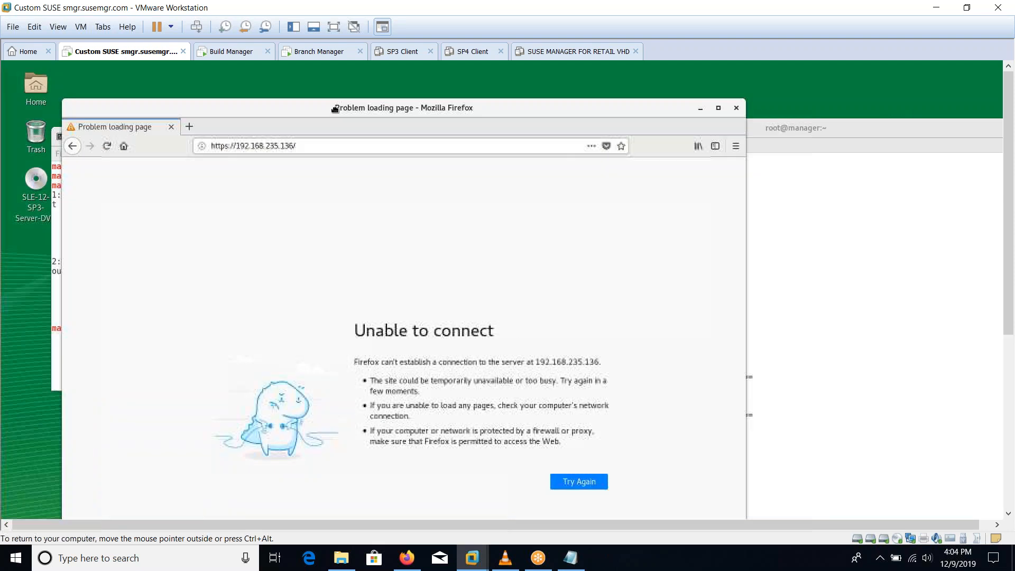
pyautogui.click(325, 145)
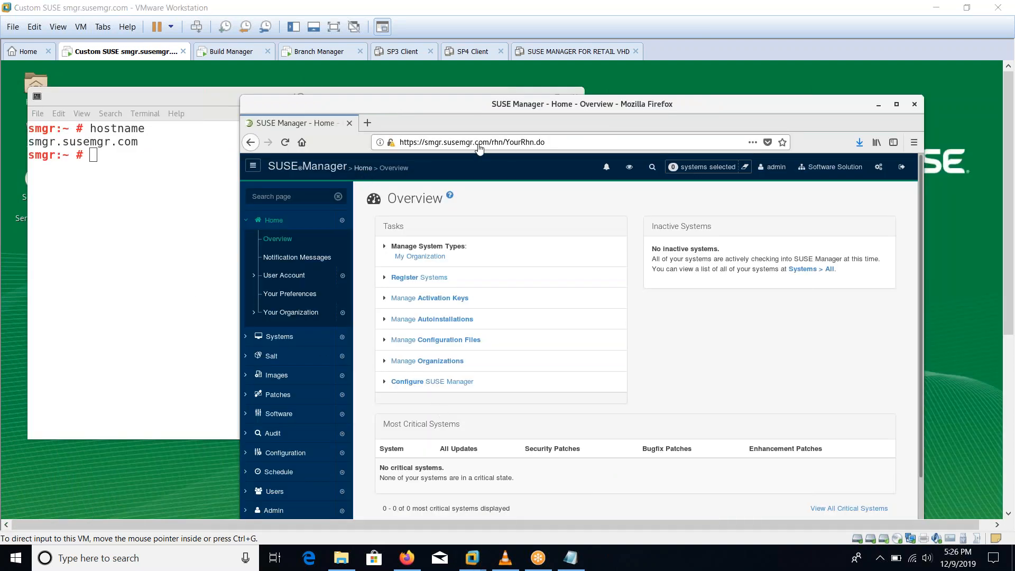
# Step: Highlight the susemgr.com hostname domain, go full screen, and raise the setup notes terminal
pyautogui.click(175, 280)
pyautogui.moveTo(62, 143); pyautogui.dragTo(141, 145)
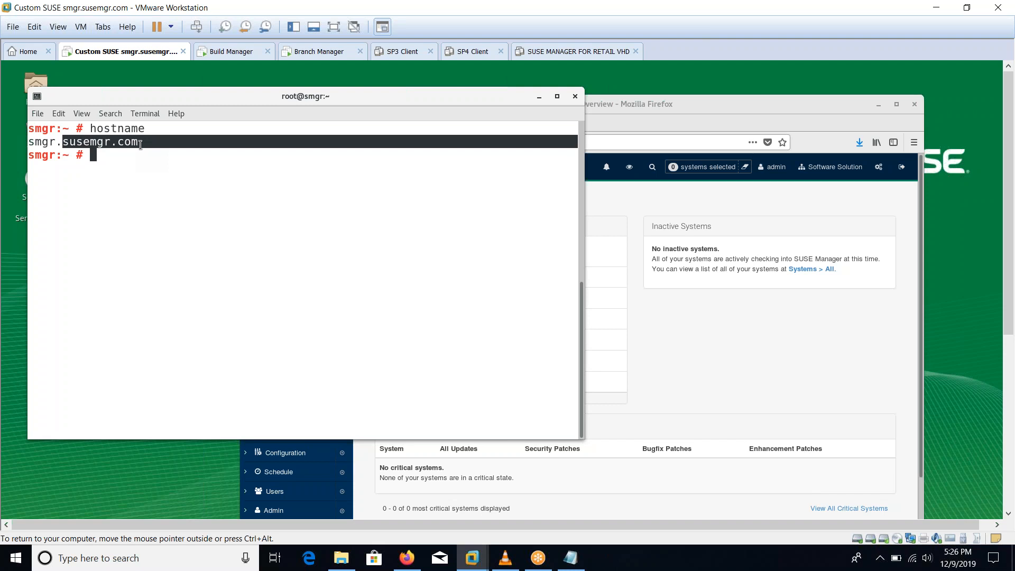
pyautogui.click(334, 26)
pyautogui.moveTo(622, 31); pyautogui.dragTo(845, 197)
pyautogui.click(693, 82)
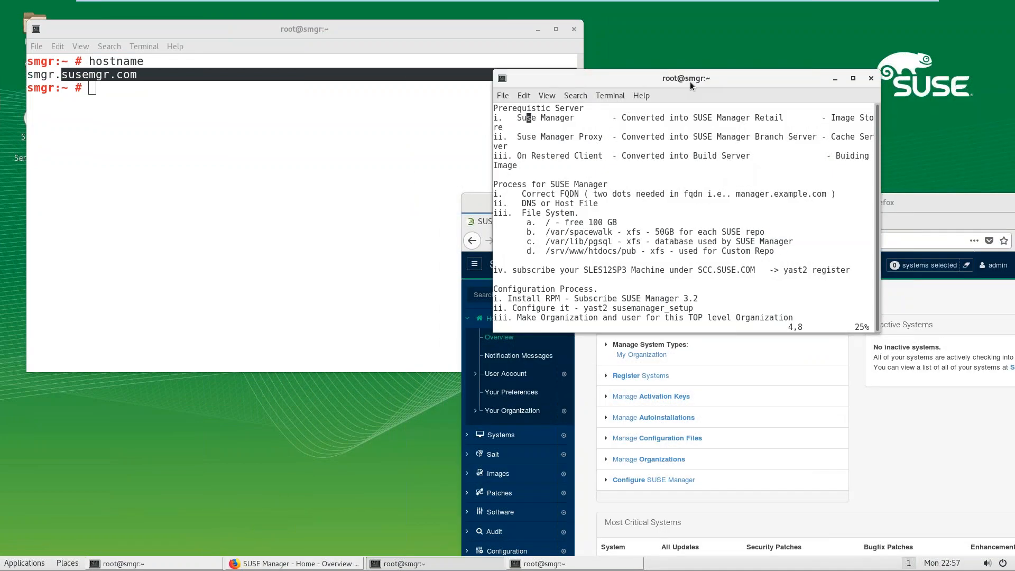
# Step: Maximize the notes and review the FQDN, DNS, SLES subscription, yast2 setup and organization steps
pyautogui.doubleClick(693, 82)
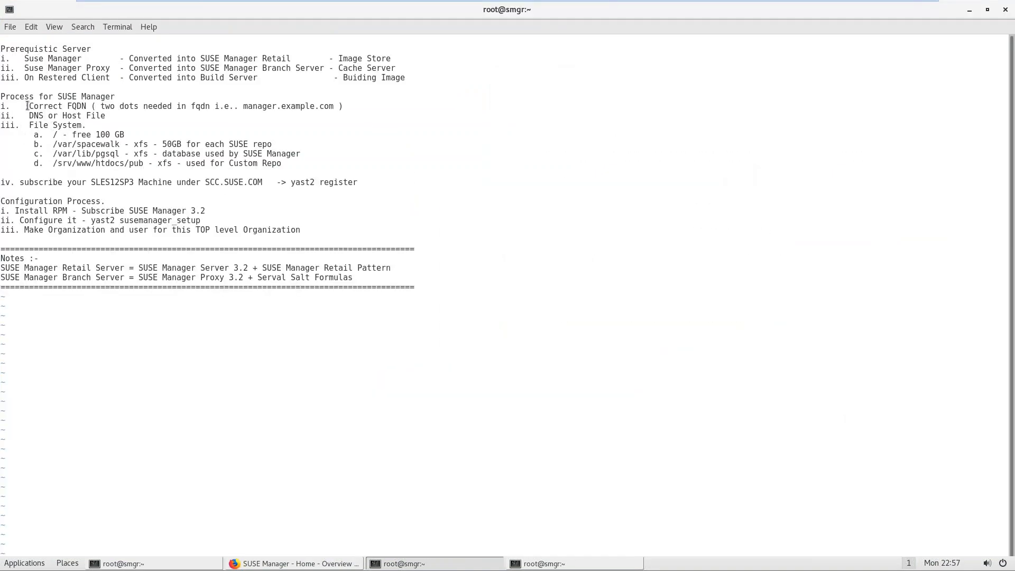
pyautogui.moveTo(27, 106); pyautogui.dragTo(108, 107)
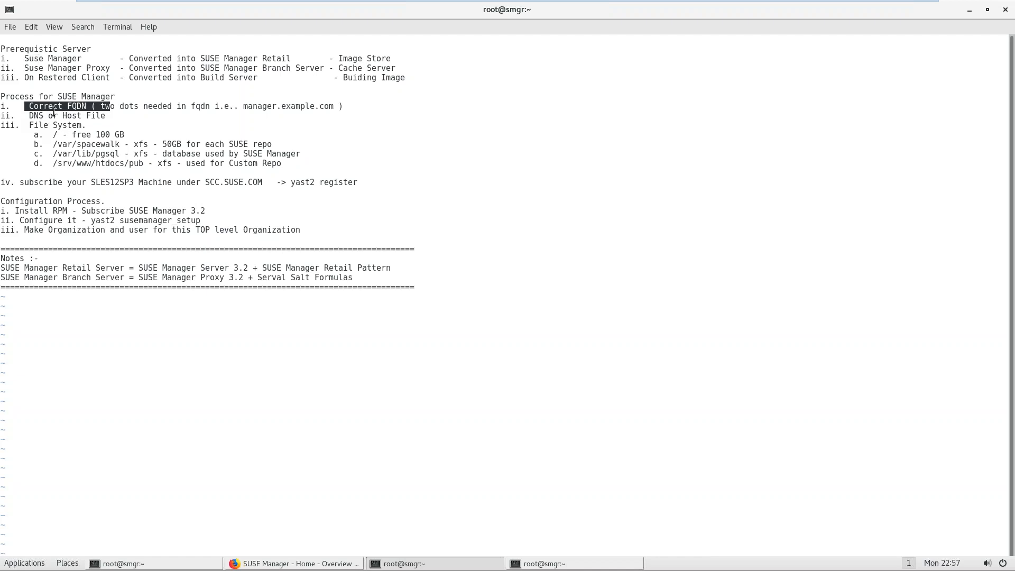
pyautogui.moveTo(63, 116); pyautogui.dragTo(257, 166)
pyautogui.moveTo(92, 185); pyautogui.dragTo(110, 188)
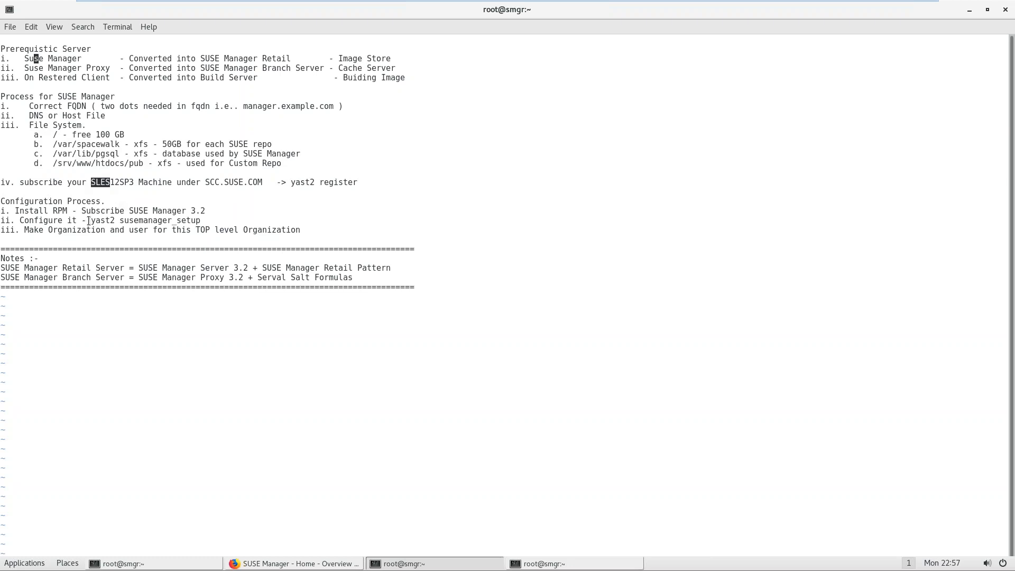
pyautogui.moveTo(88, 221); pyautogui.dragTo(183, 221)
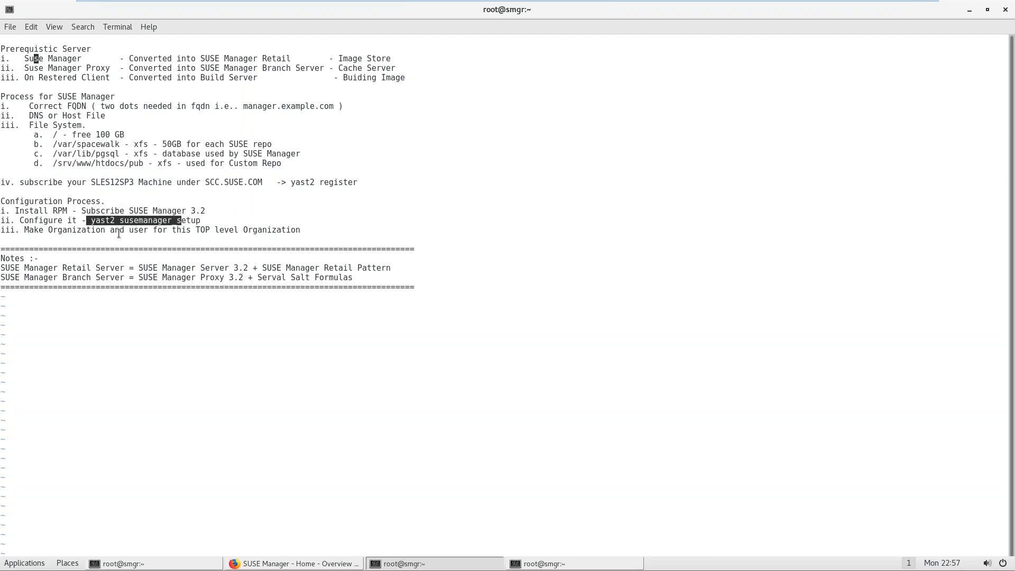
pyautogui.moveTo(25, 229); pyautogui.dragTo(188, 234)
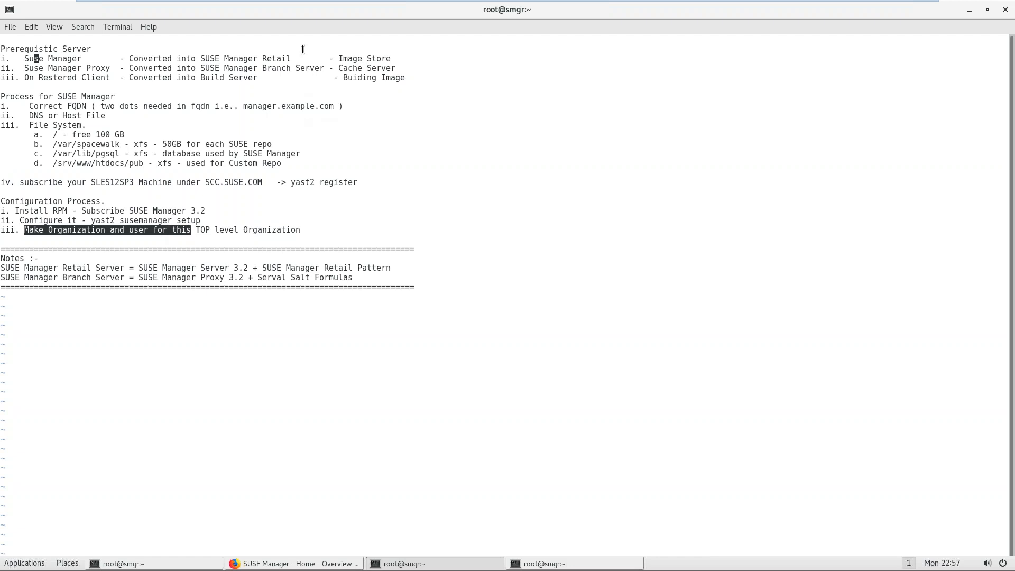
# Step: Shrink the notes window and maximize the SUSE Manager browser window
pyautogui.doubleClick(277, 13)
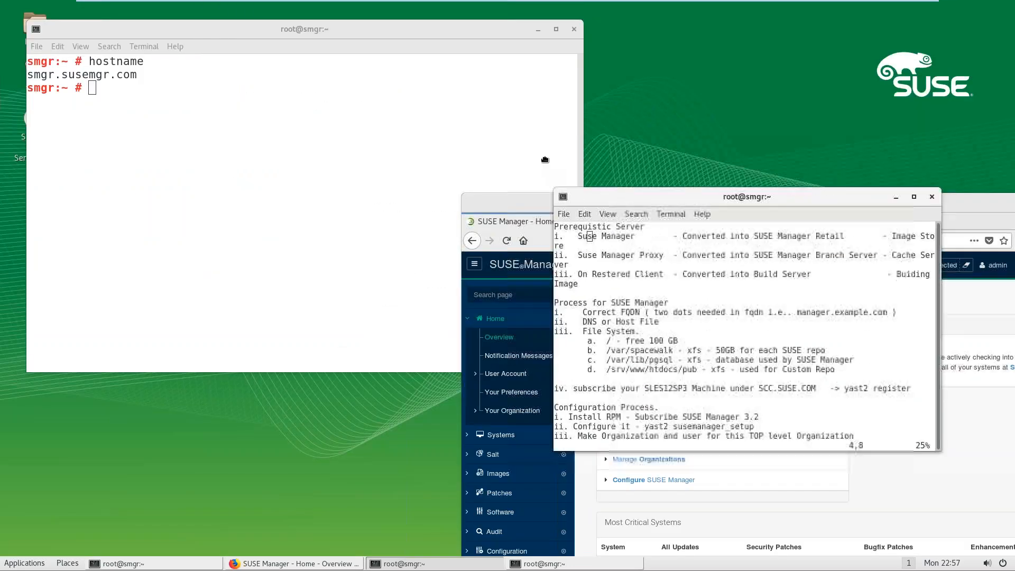
pyautogui.click(723, 227)
pyautogui.doubleClick(704, 206)
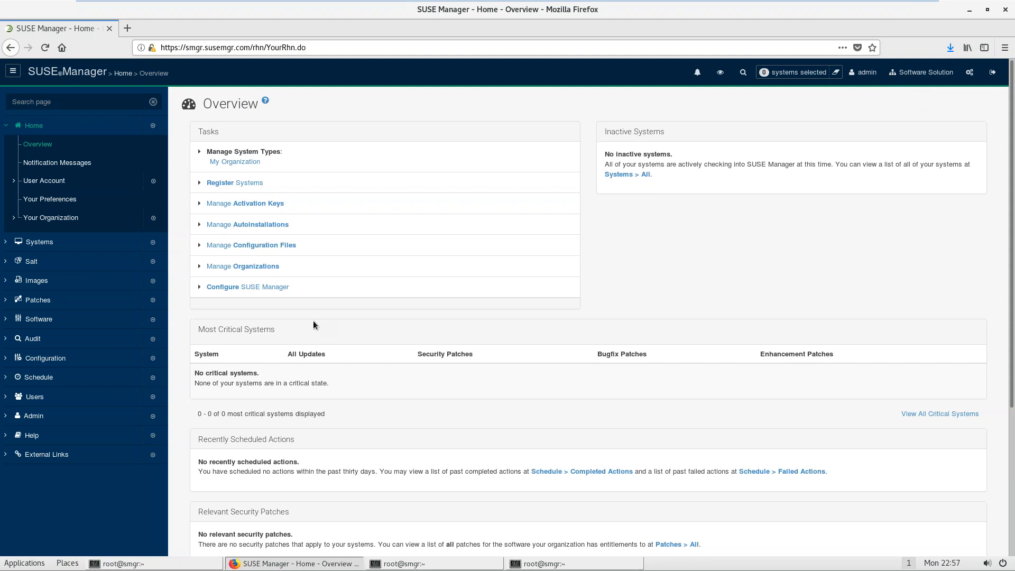
# Step: Open Admin > Organizations > Create Organization, then un-maximize the browser to reveal the notes
pyautogui.click(30, 417)
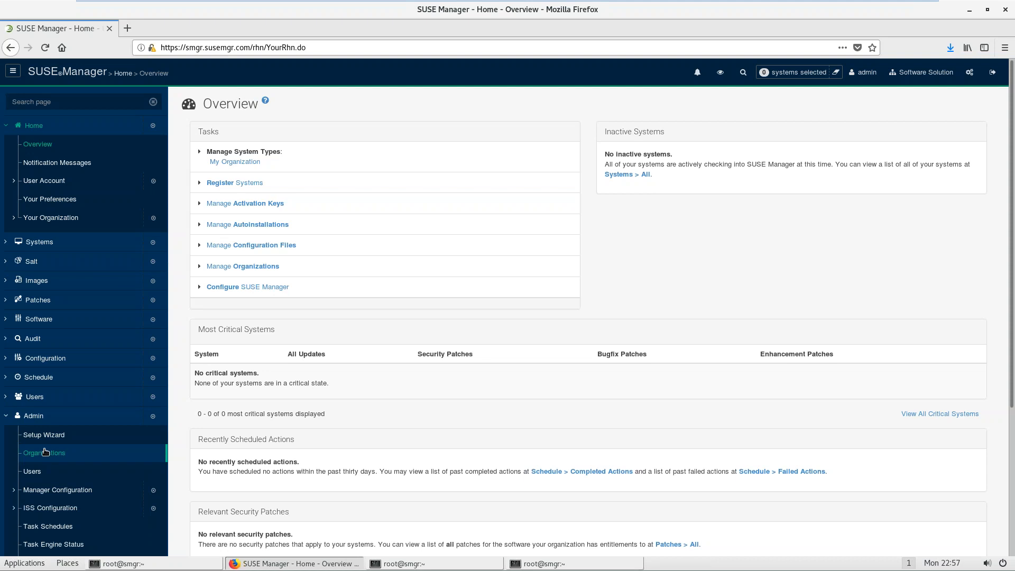
pyautogui.click(45, 455)
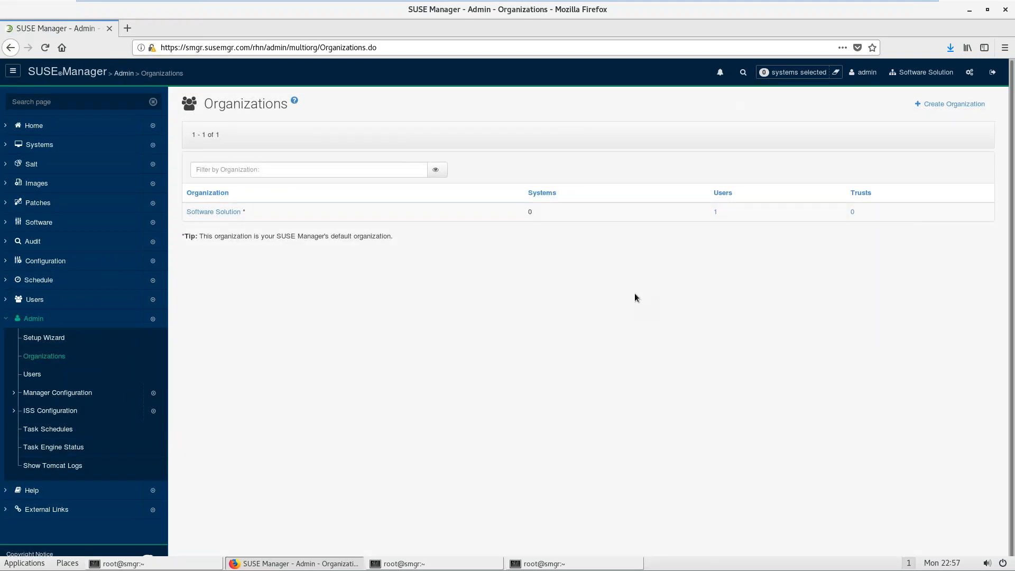
pyautogui.click(950, 103)
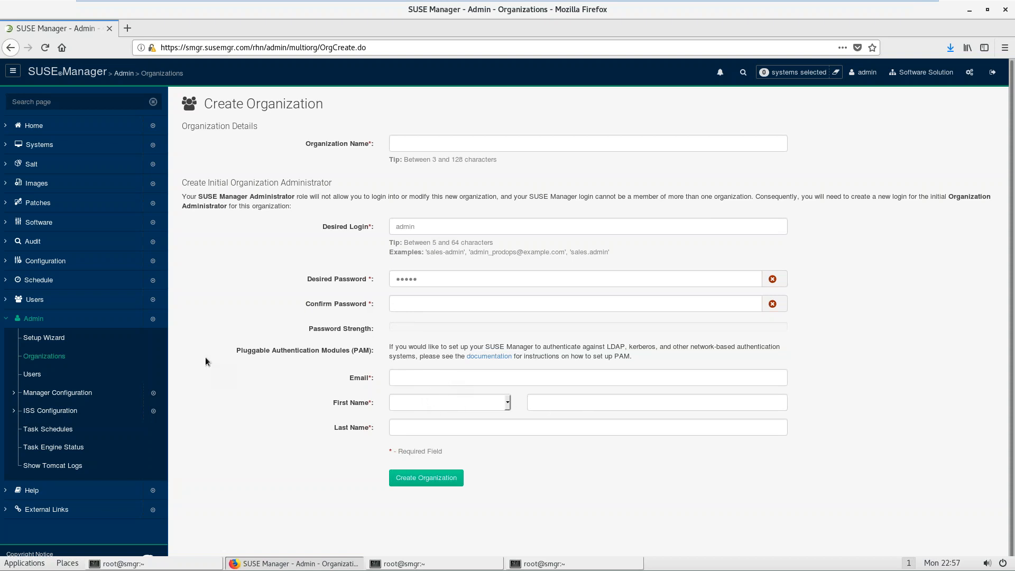
pyautogui.click(34, 319)
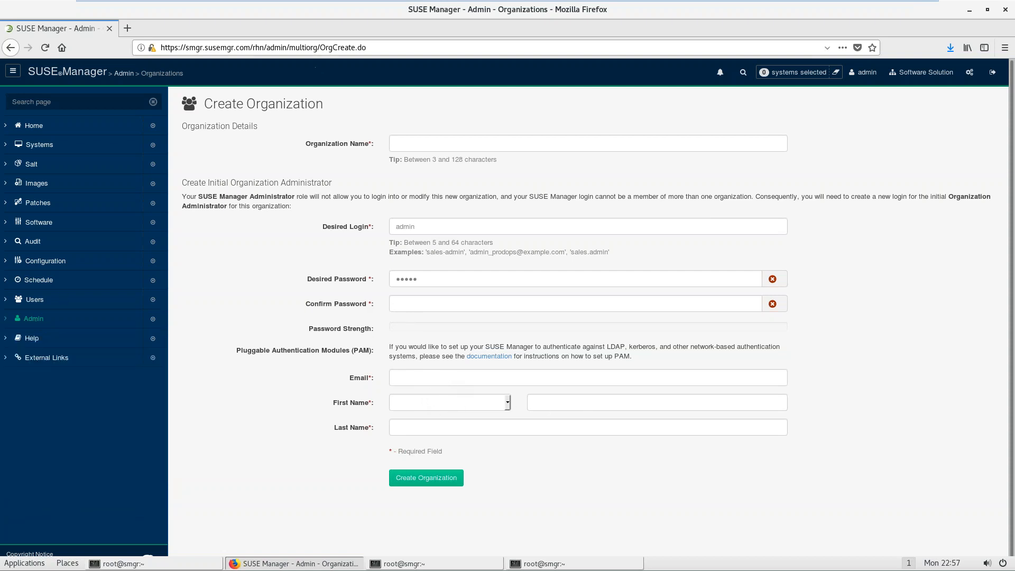
pyautogui.moveTo(308, 15); pyautogui.dragTo(695, 406)
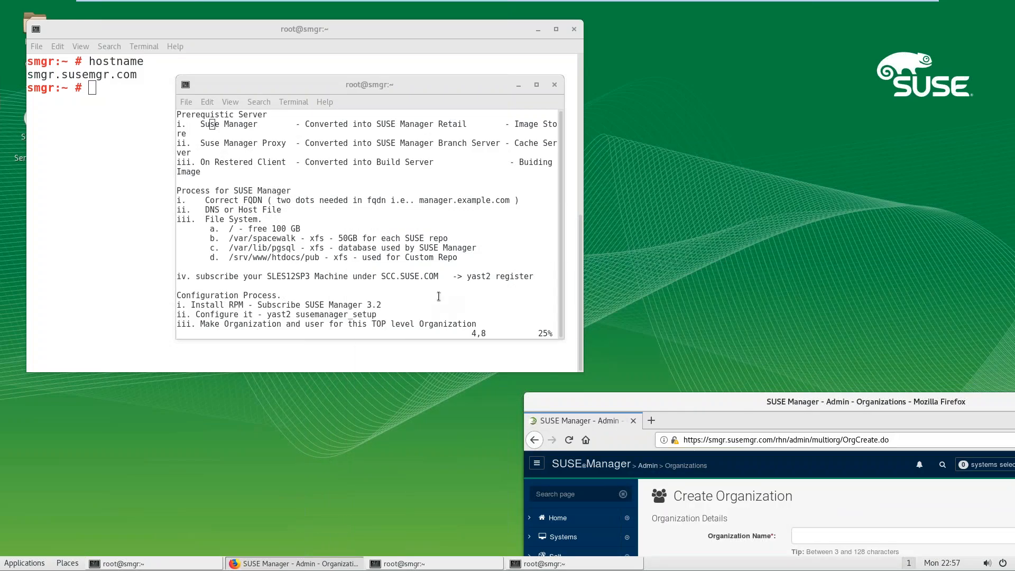
# Step: Maximize the notes and highlight the Suse Manager, Suse Manager Proxy and registered client entries
pyautogui.doubleClick(382, 84)
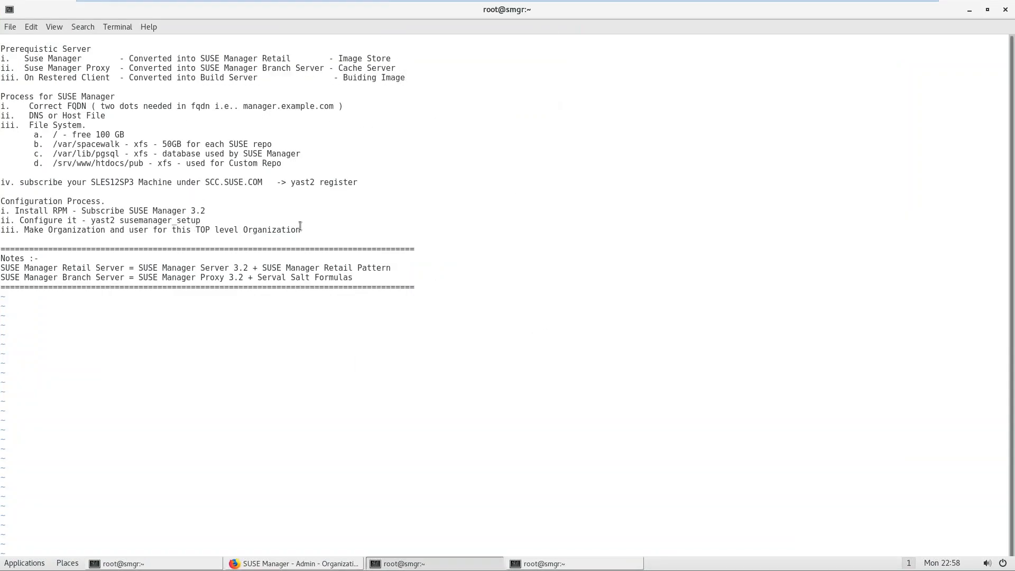
pyautogui.moveTo(299, 239); pyautogui.dragTo(24, 218)
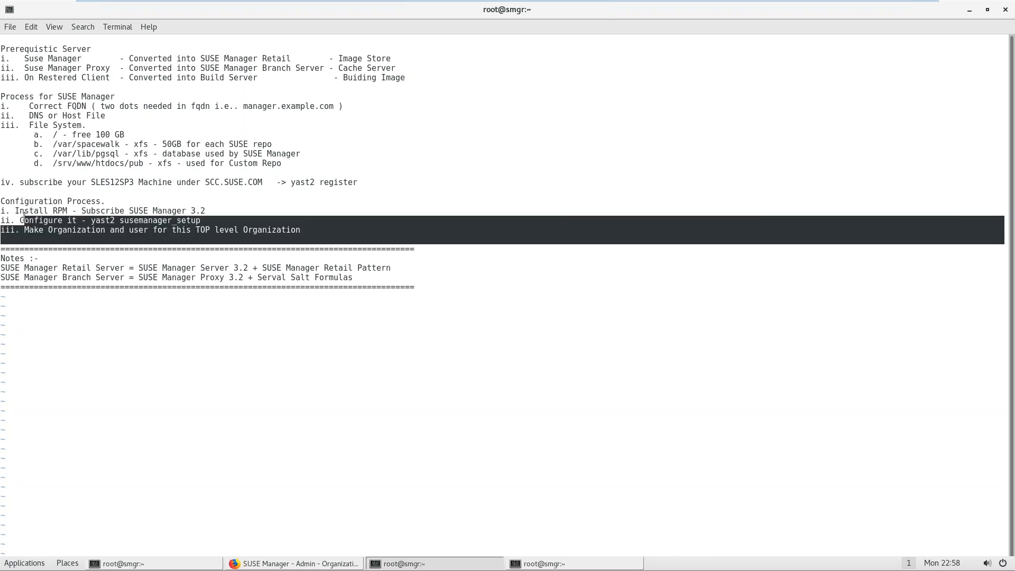
pyautogui.click(35, 59)
pyautogui.moveTo(25, 59); pyautogui.dragTo(67, 60)
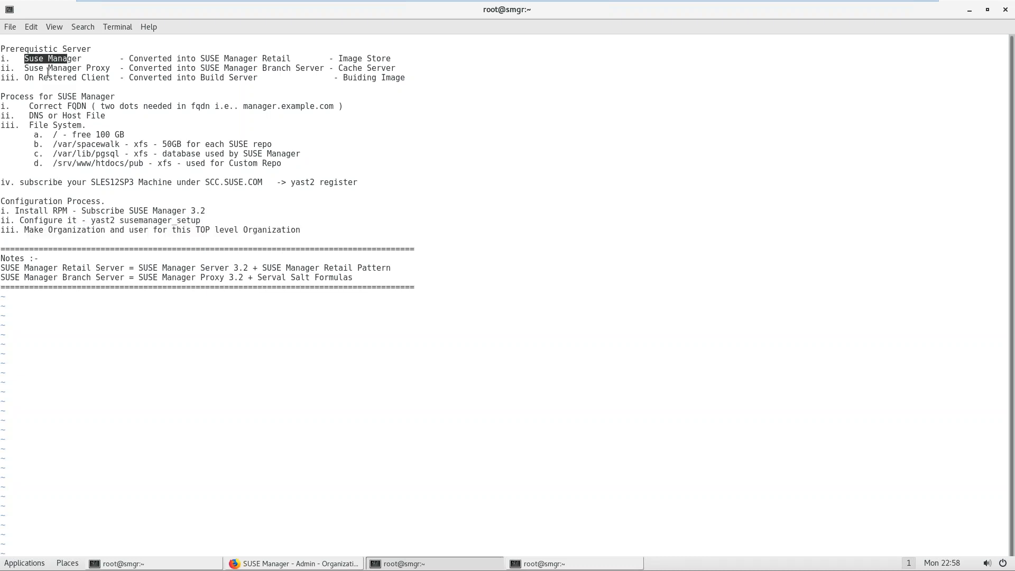
pyautogui.click(27, 70)
pyautogui.moveTo(26, 69); pyautogui.dragTo(99, 68)
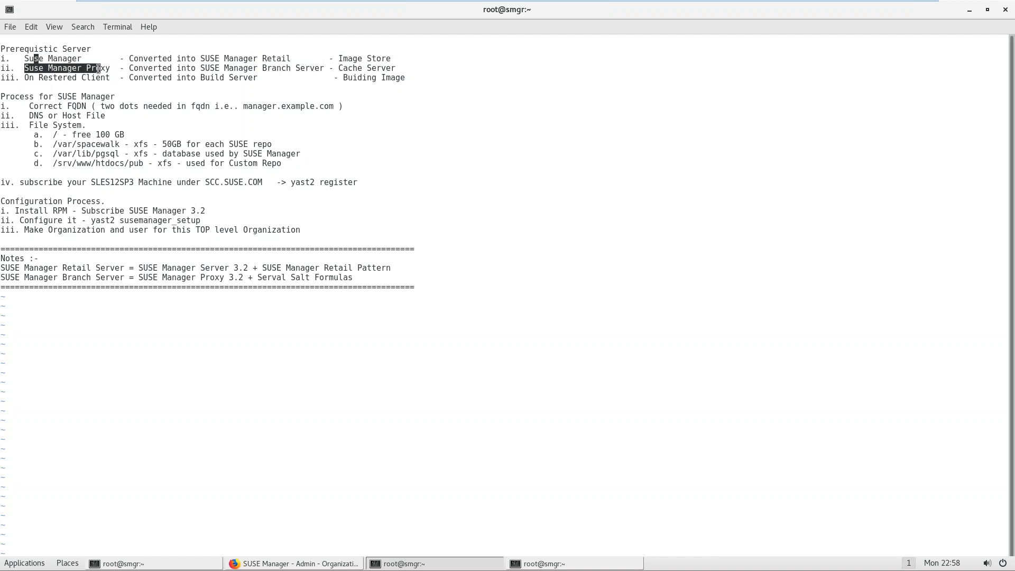
pyautogui.moveTo(30, 80); pyautogui.dragTo(70, 85)
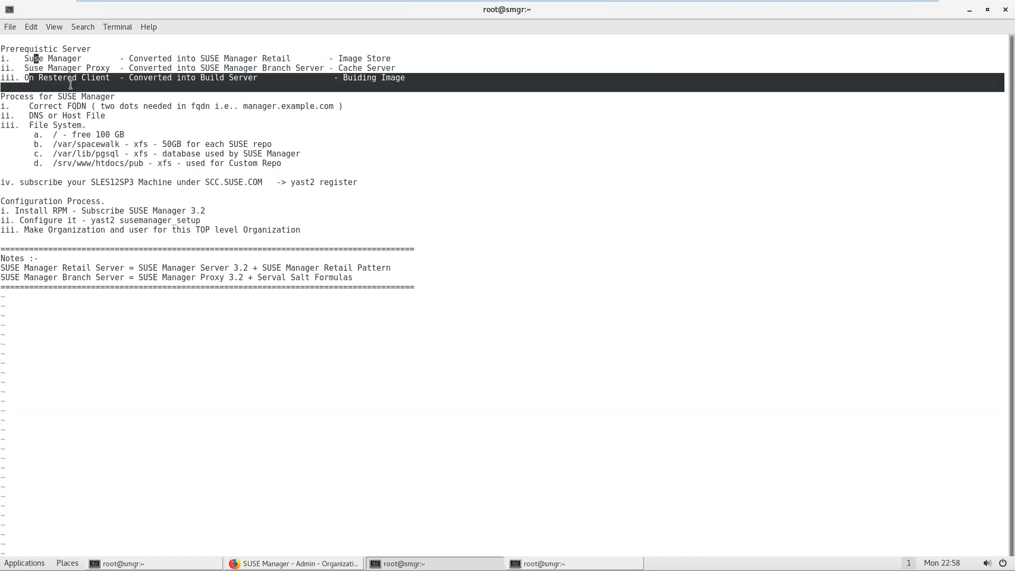
pyautogui.click(226, 82)
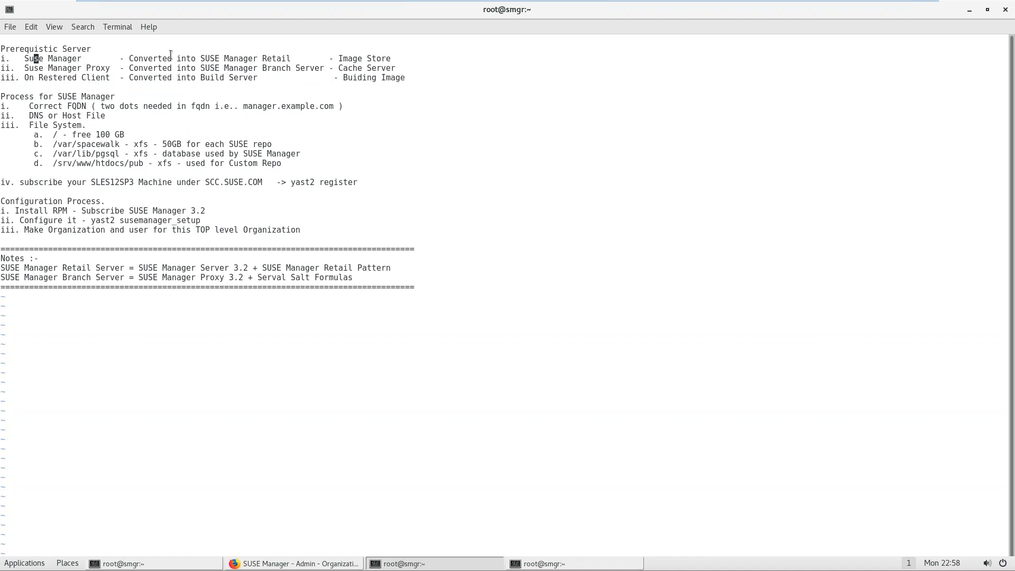
pyautogui.doubleClick(221, 11)
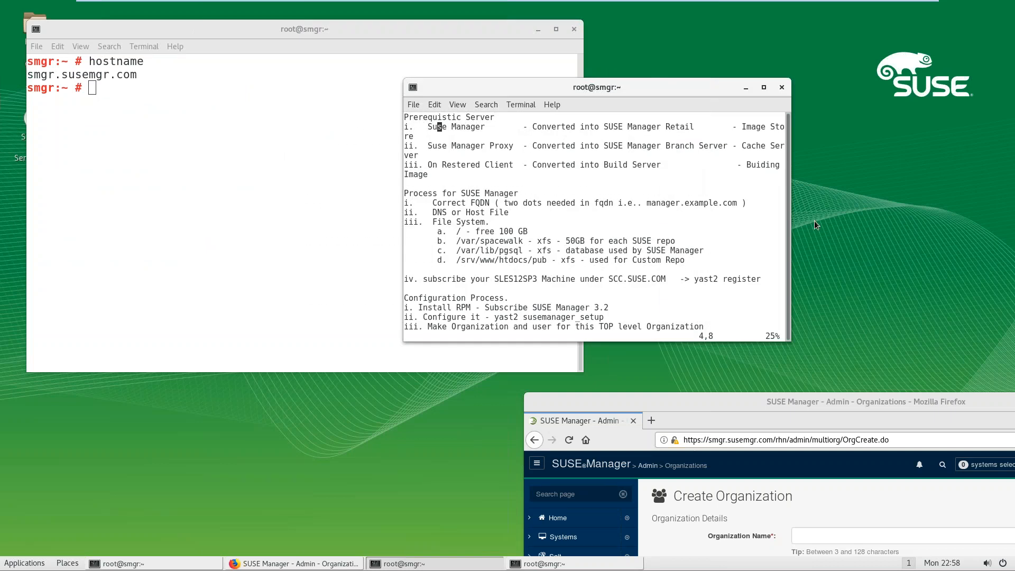
# Step: Widen the notes terminal and add a 'Registering Client.' heading at the end of the notes
pyautogui.moveTo(790, 223); pyautogui.dragTo(995, 222)
pyautogui.press('Down')
pyautogui.press('Down')
pyautogui.press('Down')
pyautogui.press('Down')
pyautogui.press('Down')
pyautogui.press('Down')
pyautogui.press('Down')
pyautogui.press('Down')
pyautogui.press('Down')
pyautogui.press('Down')
pyautogui.press('Down')
pyautogui.press('Down')
pyautogui.press('Down')
pyautogui.press('Down')
pyautogui.press('Down')
pyautogui.press('Down')
pyautogui.press('Down')
pyautogui.press('Down')
pyautogui.press('Down')
pyautogui.press('Down')
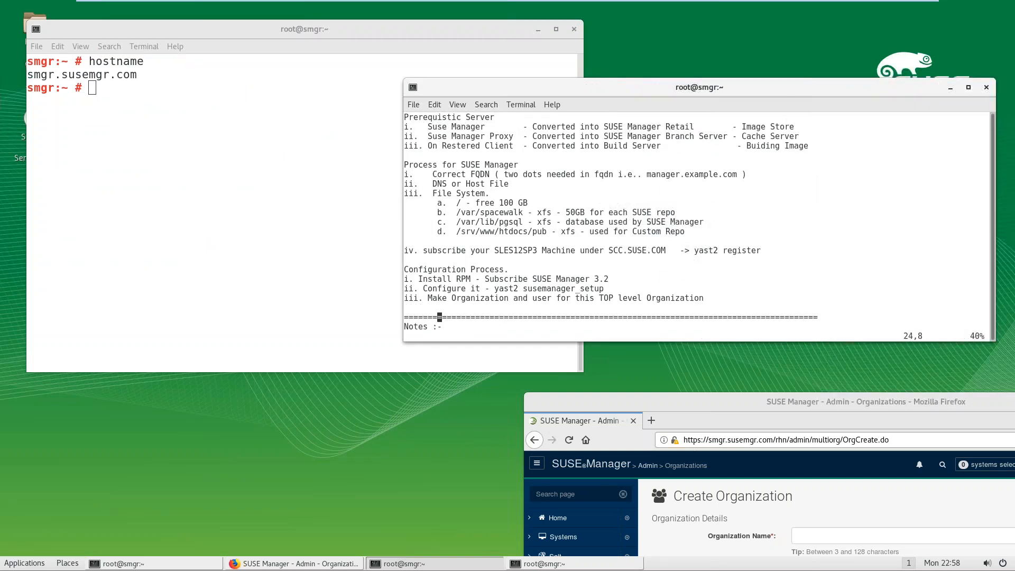
pyautogui.press('o')
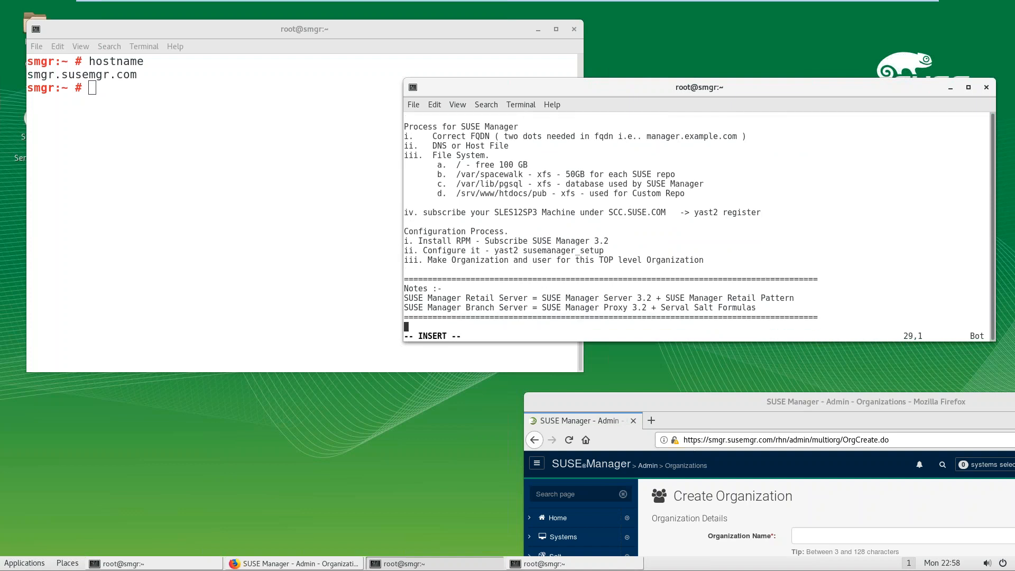
pyautogui.press('Return')
pyautogui.press('Tab')
pyautogui.press('Tab')
pyautogui.press('Tab')
pyautogui.press('Tab')
pyautogui.write('Se')
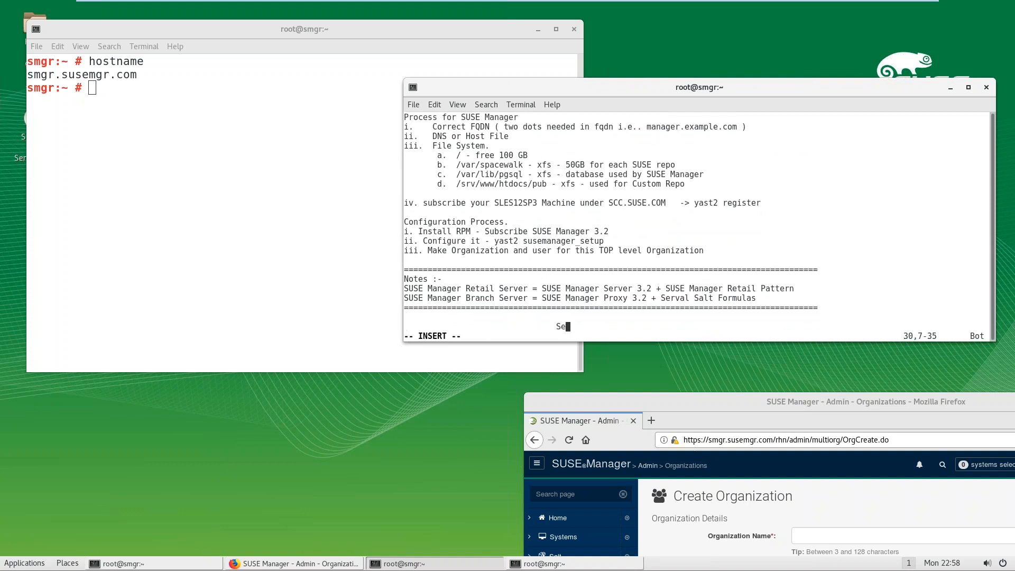
pyautogui.write('tting Up Proxy')
pyautogui.press('BackSpace')
pyautogui.press('BackSpace')
pyautogui.press('BackSpace')
pyautogui.press('BackSpace')
pyautogui.press('BackSpace')
pyautogui.press('BackSpace')
pyautogui.press('BackSpace')
pyautogui.press('BackSpace')
pyautogui.press('BackSpace')
pyautogui.press('BackSpace')
pyautogui.press('BackSpace')
pyautogui.press('BackSpace')
pyautogui.press('BackSpace')
pyautogui.press('BackSpace')
pyautogui.press('BackSpace')
pyautogui.press('BackSpace')
pyautogui.press('BackSpace')
pyautogui.write('Registering Client.')
pyautogui.press('Return')
pyautogui.press('Up')
pyautogui.press('Up')
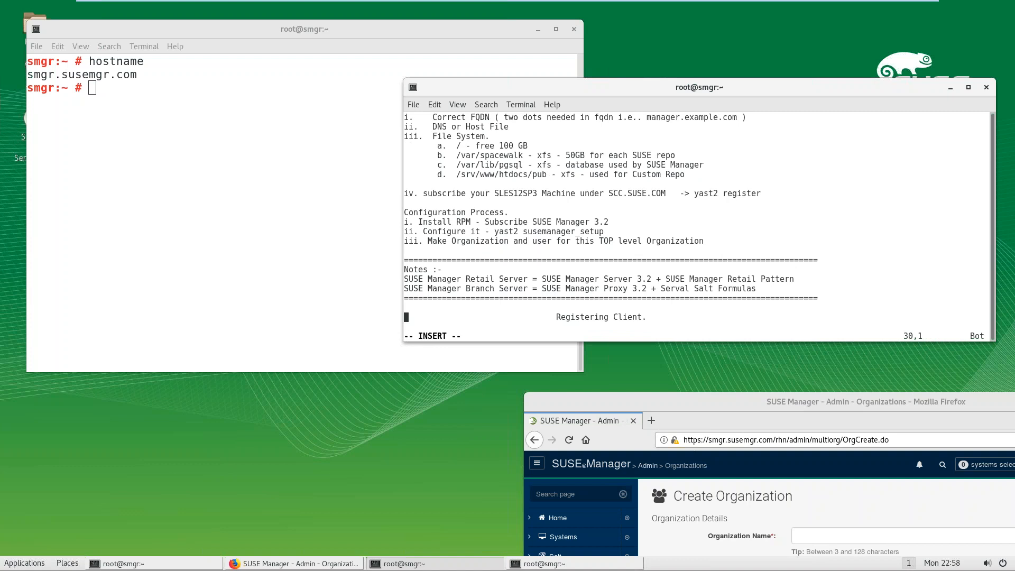
pyautogui.press('Down')
pyautogui.press('Down')
# Step: Enlarge and reposition the notes terminal, toggling VMware full screen off and back on
pyautogui.moveTo(813, 342); pyautogui.dragTo(831, 441)
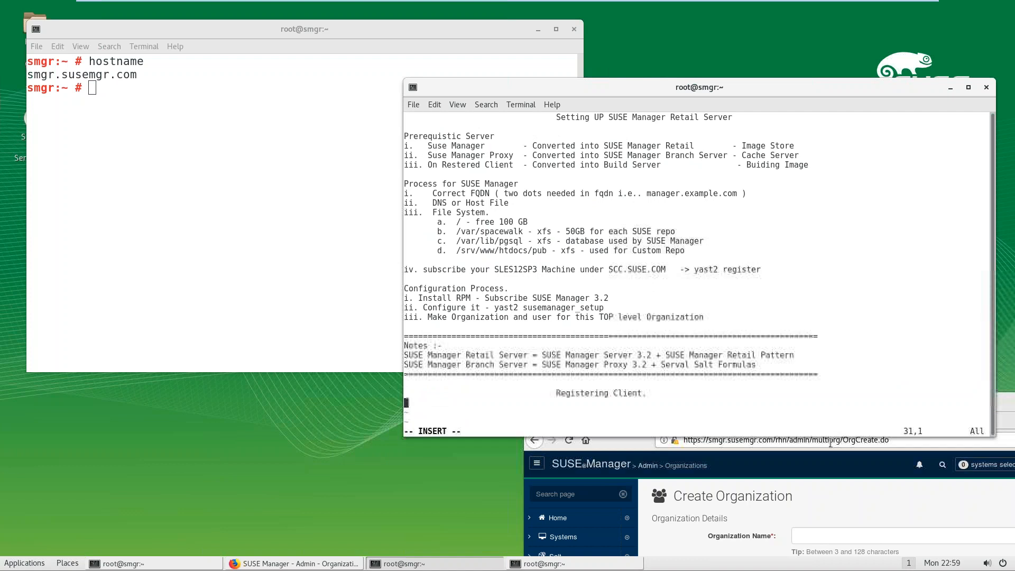
pyautogui.moveTo(685, 87); pyautogui.dragTo(727, 45)
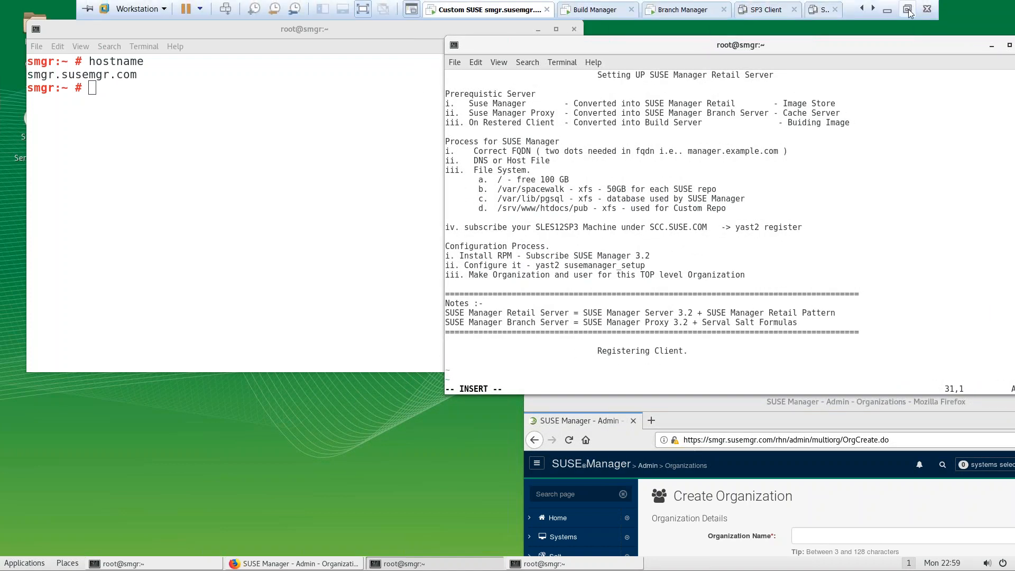
pyautogui.click(912, 14)
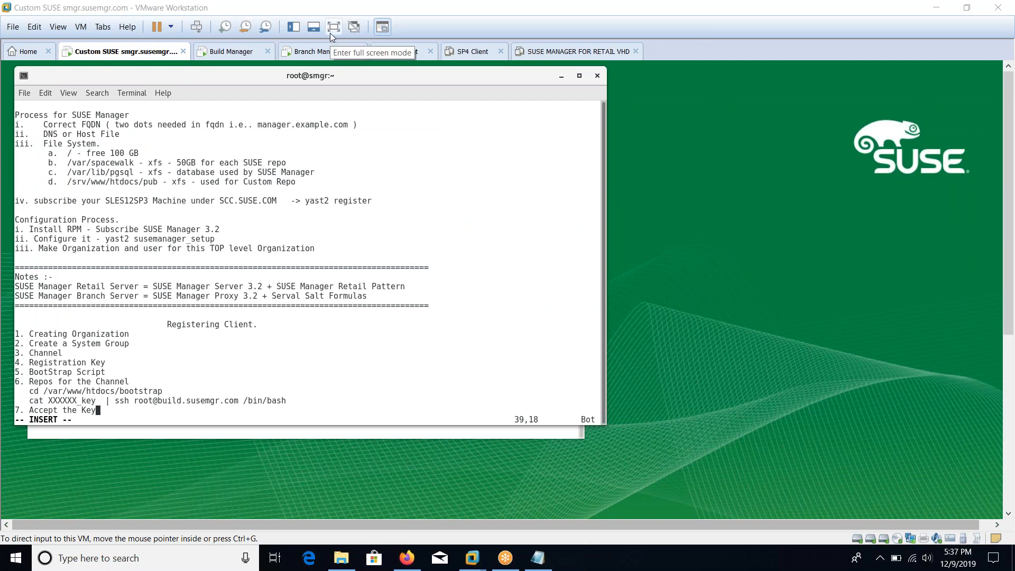
pyautogui.click(332, 31)
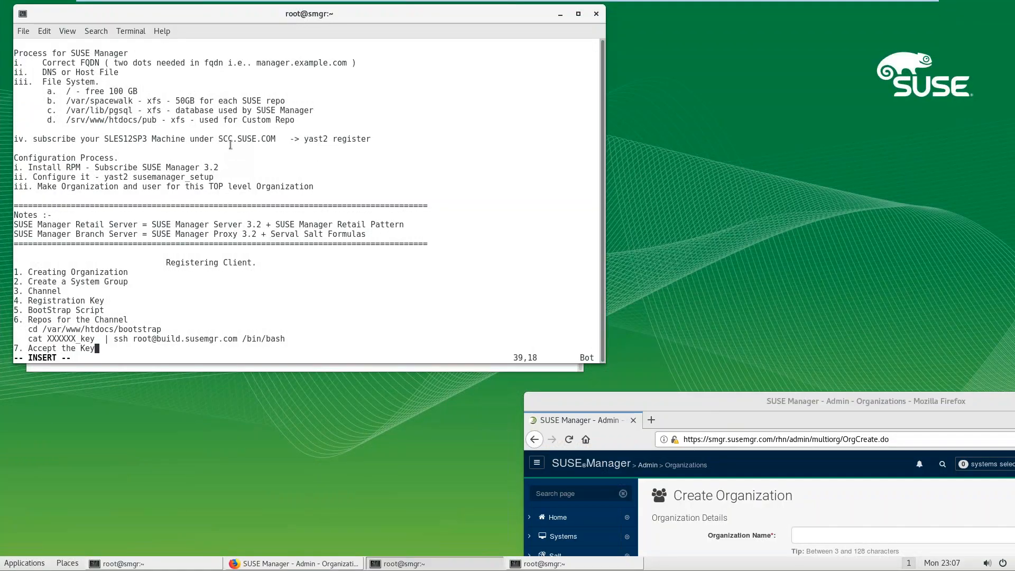
pyautogui.moveTo(247, 15); pyautogui.dragTo(633, 39)
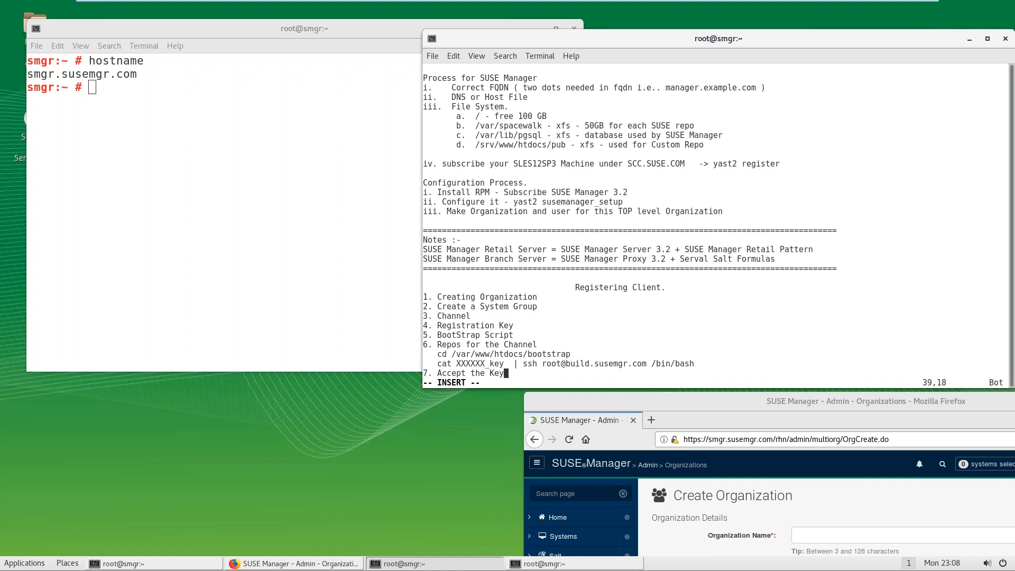
pyautogui.moveTo(635, 39); pyautogui.dragTo(683, 35)
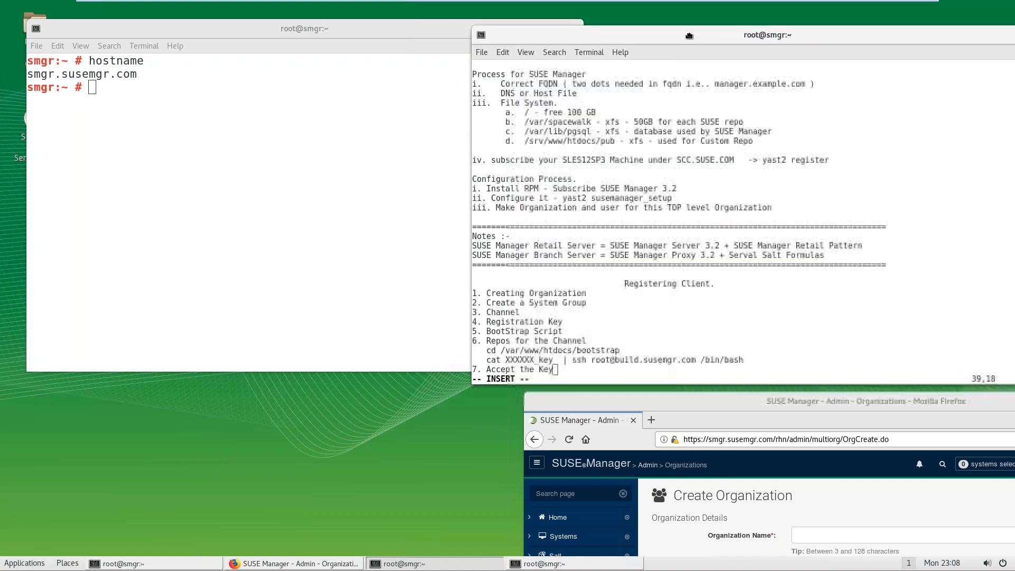
# Step: Rerun hostname, then SSH into build.susemgr.com, accepting the host key and entering the root password
pyautogui.click(313, 168)
pyautogui.press('Up')
pyautogui.press('Return')
pyautogui.write('ssh build')
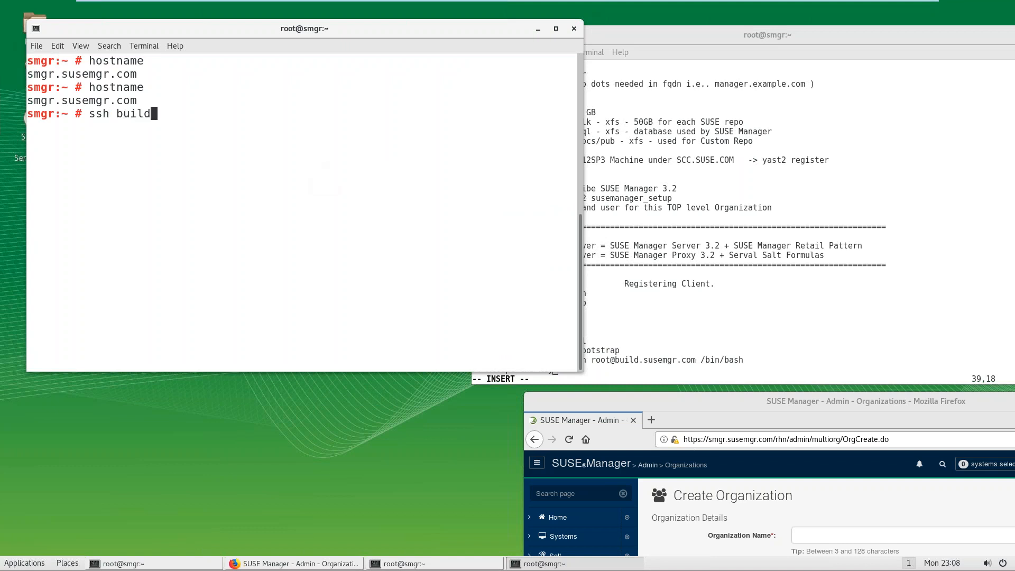
pyautogui.write('.susemgr.com')
pyautogui.press('Return')
pyautogui.write('yes')
pyautogui.press('Return')
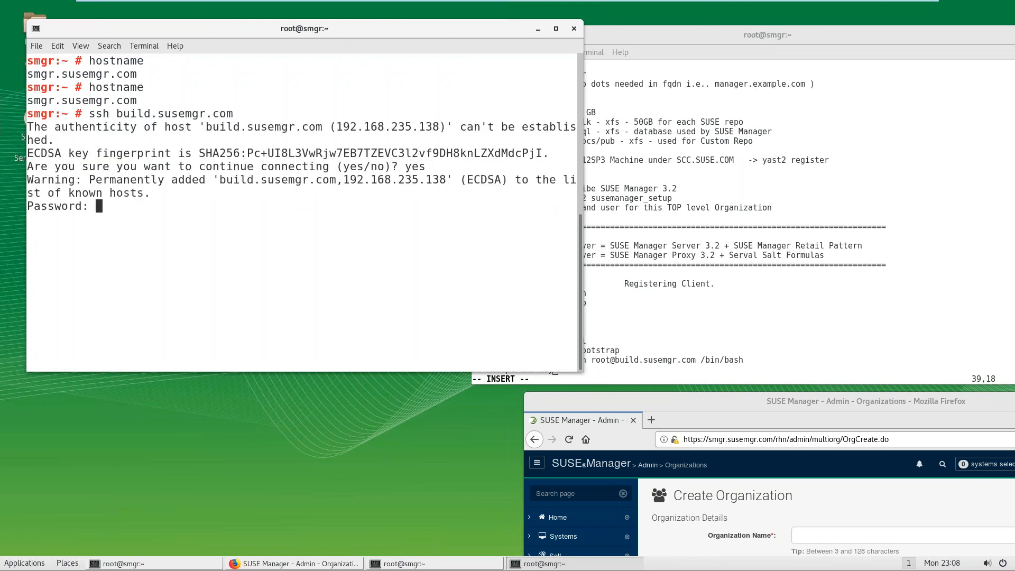
pyautogui.press('Return')
# Step: Highlight the first two registration steps in the notes and bring the Create Organization form forward
pyautogui.click(706, 284)
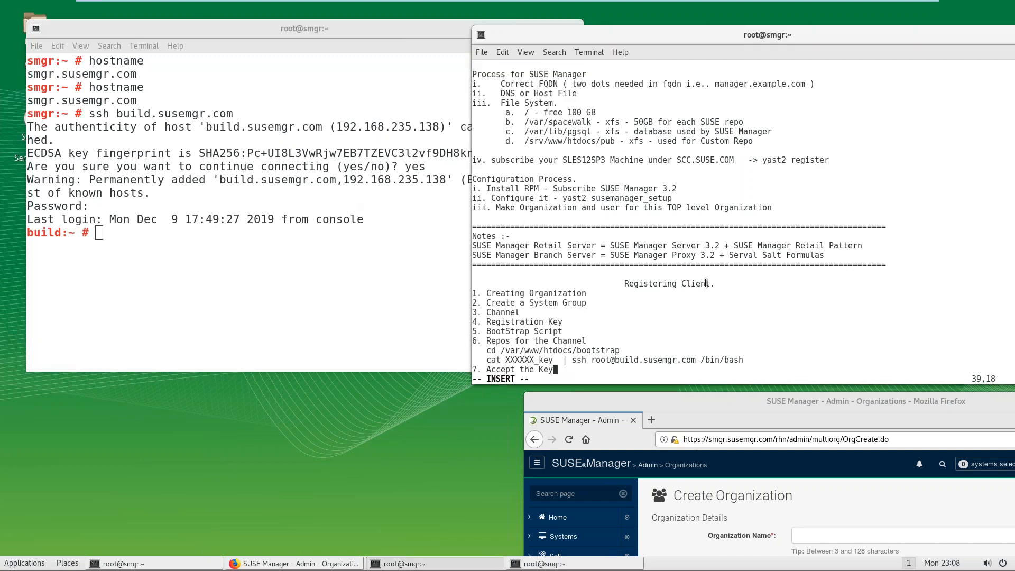
pyautogui.moveTo(498, 293); pyautogui.dragTo(587, 303)
pyautogui.moveTo(692, 391); pyautogui.dragTo(251, 72)
pyautogui.click(813, 189)
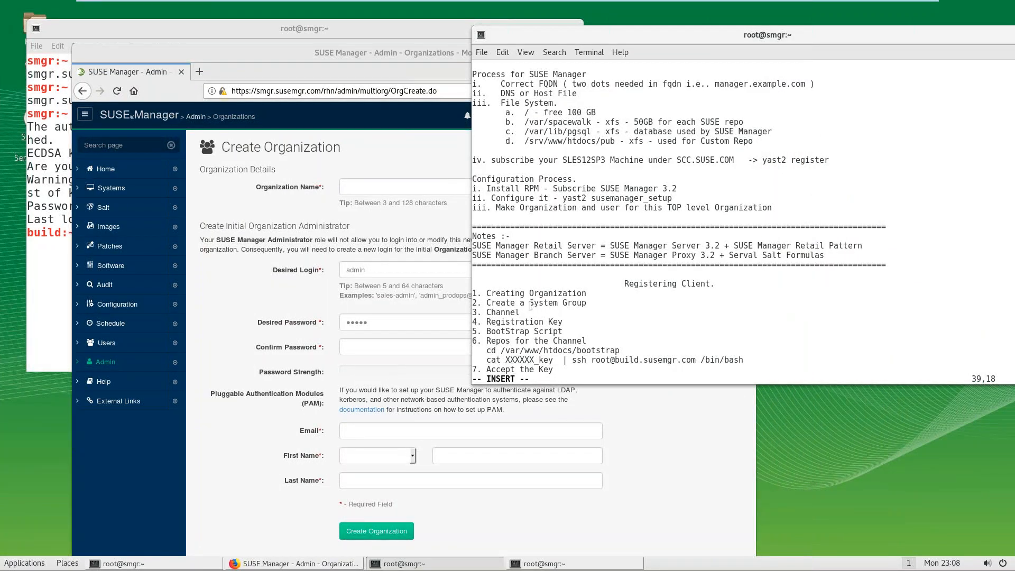
# Step: Enter organization name 'suse' with the administrator's desired login and password
pyautogui.click(373, 154)
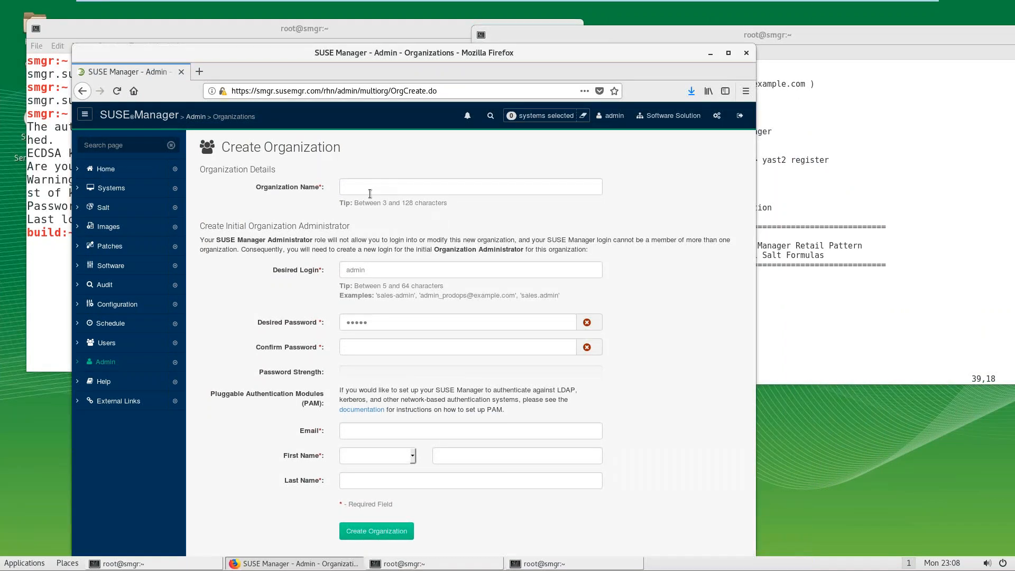
pyautogui.click(368, 193)
pyautogui.write('suse')
pyautogui.press('Tab')
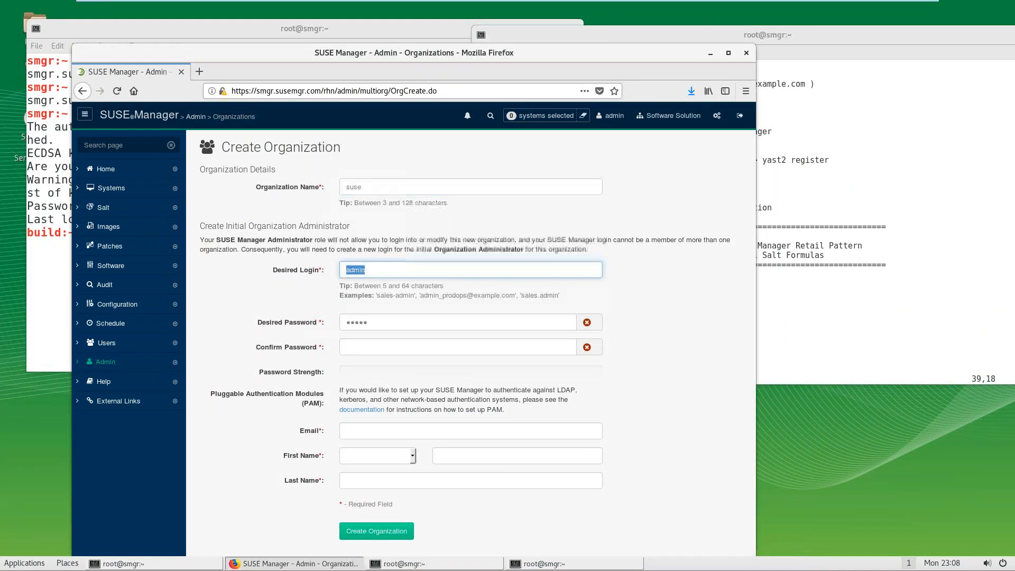
pyautogui.write('ajeet')
pyautogui.press('Tab')
pyautogui.write('suse1')
pyautogui.press('Tab')
pyautogui.write('suse1')
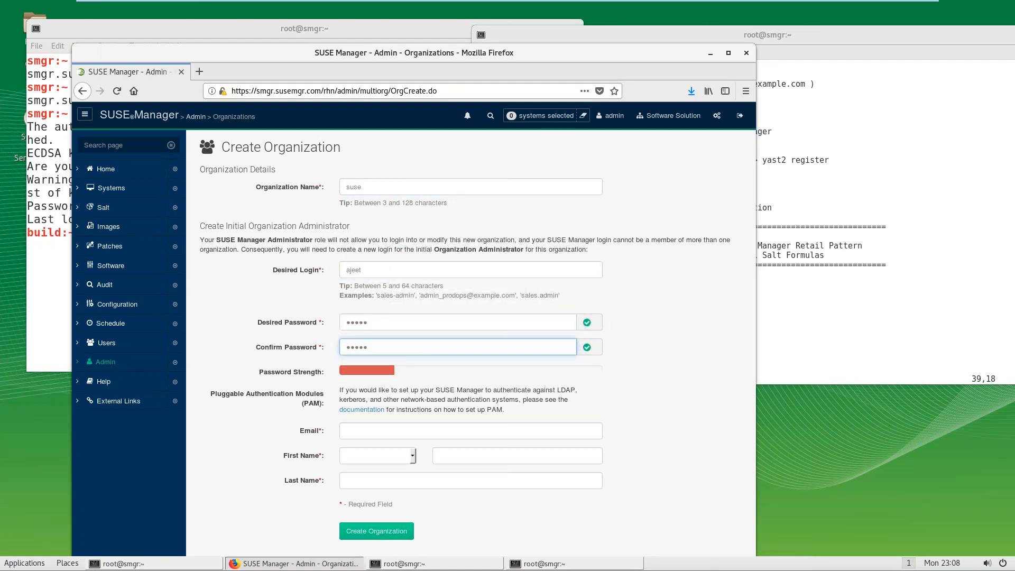
# Step: Fill in the administrator's e-mail, first and last name, then create the organization without saving the login
pyautogui.click(376, 434)
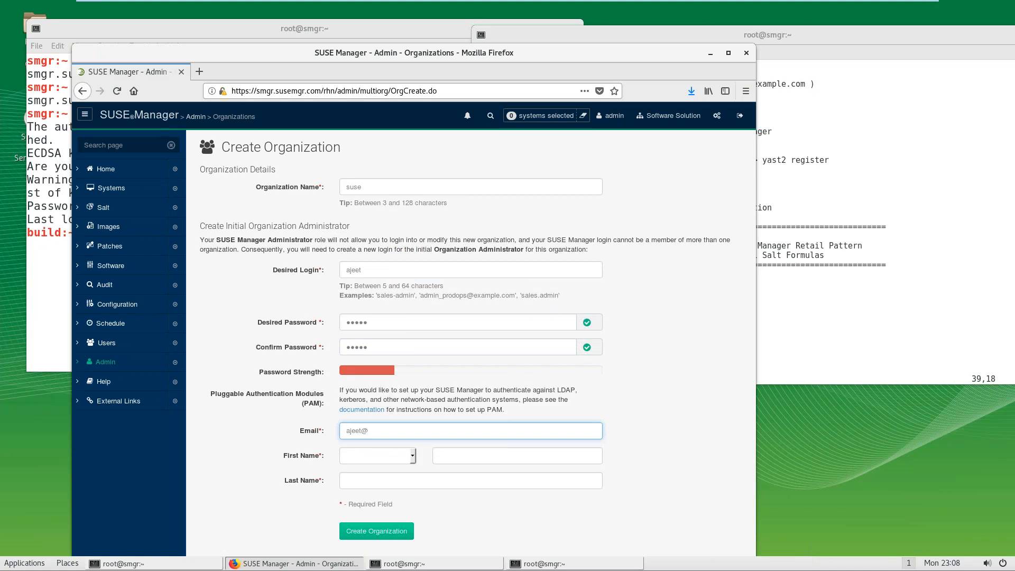
pyautogui.click(396, 462)
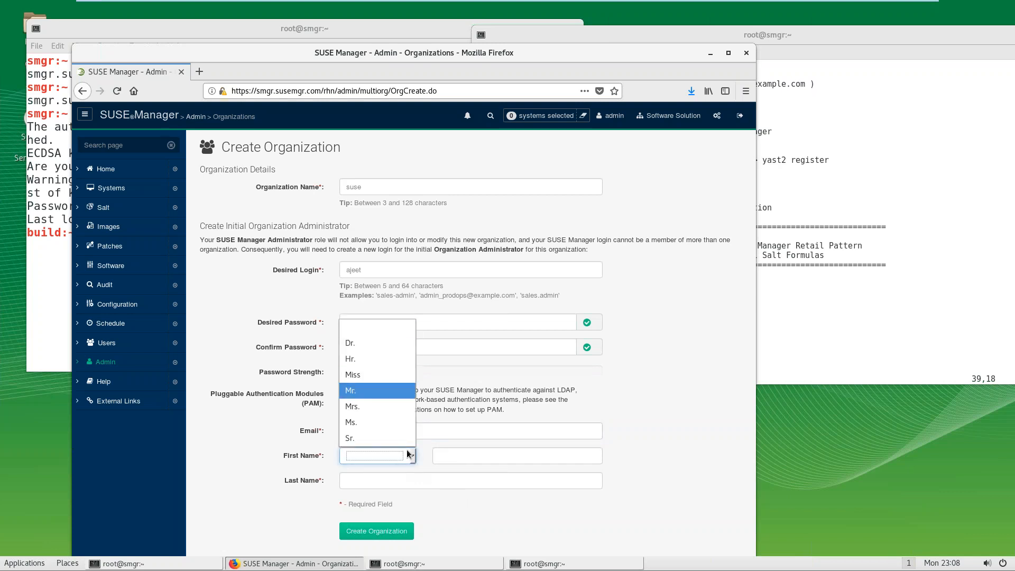
pyautogui.click(445, 459)
pyautogui.click(446, 459)
pyautogui.write('ajeet')
pyautogui.press('Tab')
pyautogui.write('solution')
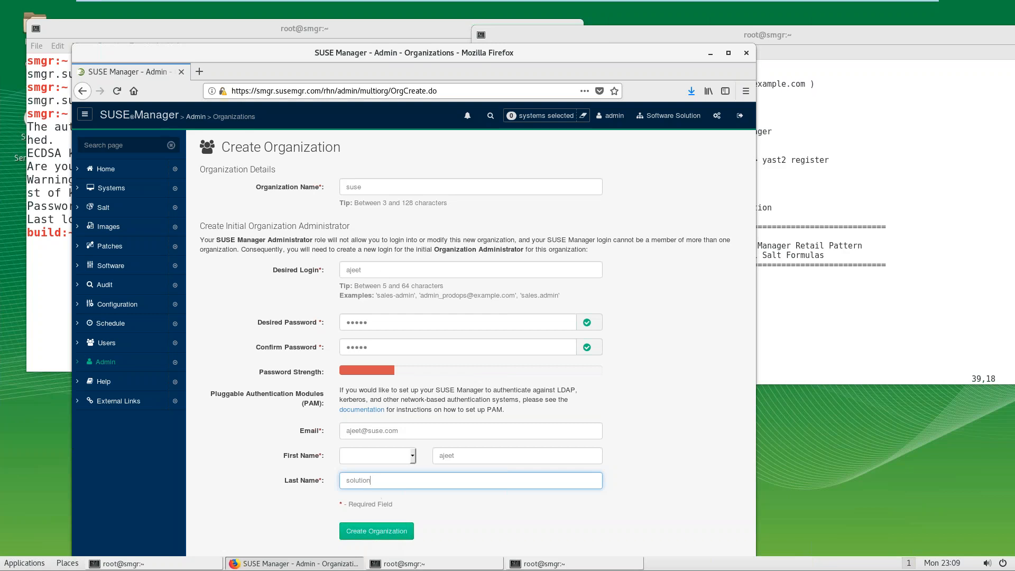
pyautogui.click(401, 532)
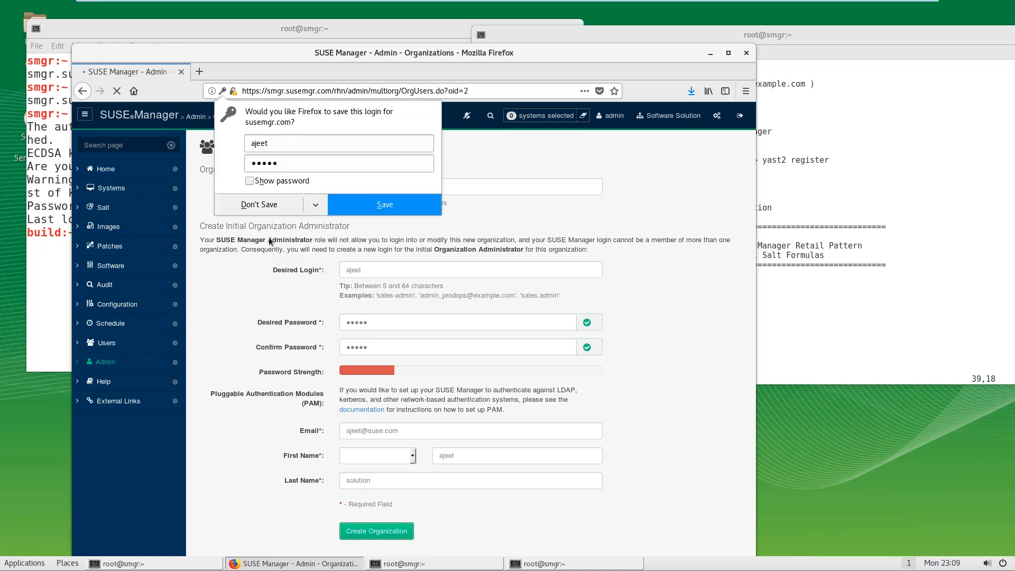
pyautogui.click(255, 209)
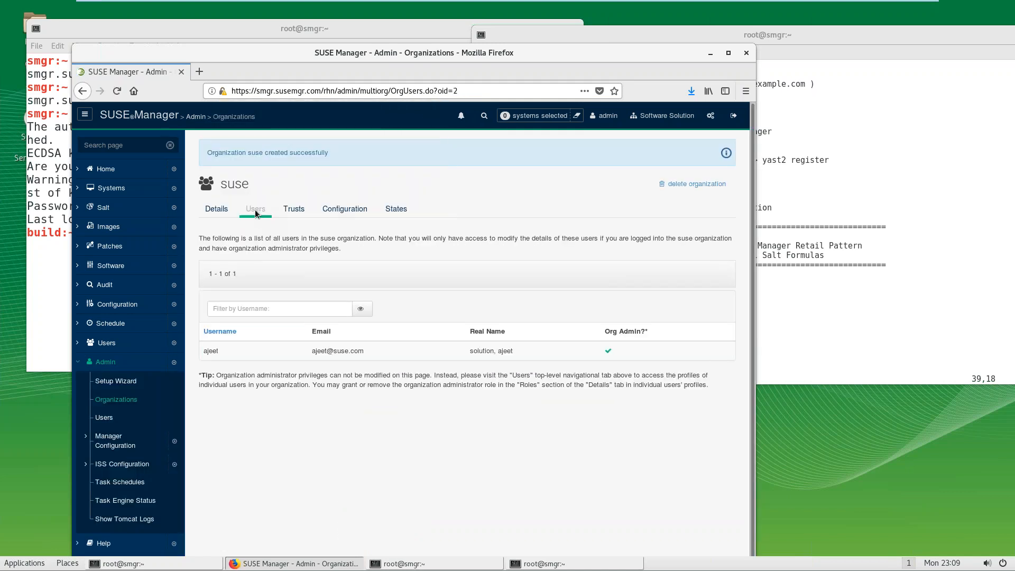
# Step: Sign out of admin and sign in with the new suse administrator's login and password
pyautogui.doubleClick(412, 58)
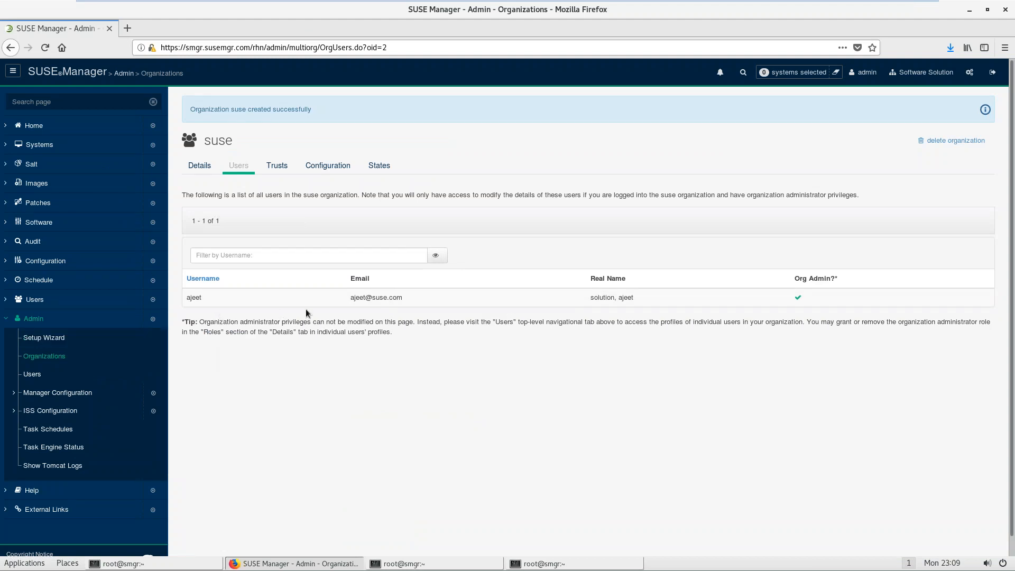
pyautogui.click(990, 71)
pyautogui.doubleClick(607, 163)
pyautogui.write('ajeet')
pyautogui.press('Tab')
pyautogui.write('••')
pyautogui.press('Return')
pyautogui.click(296, 165)
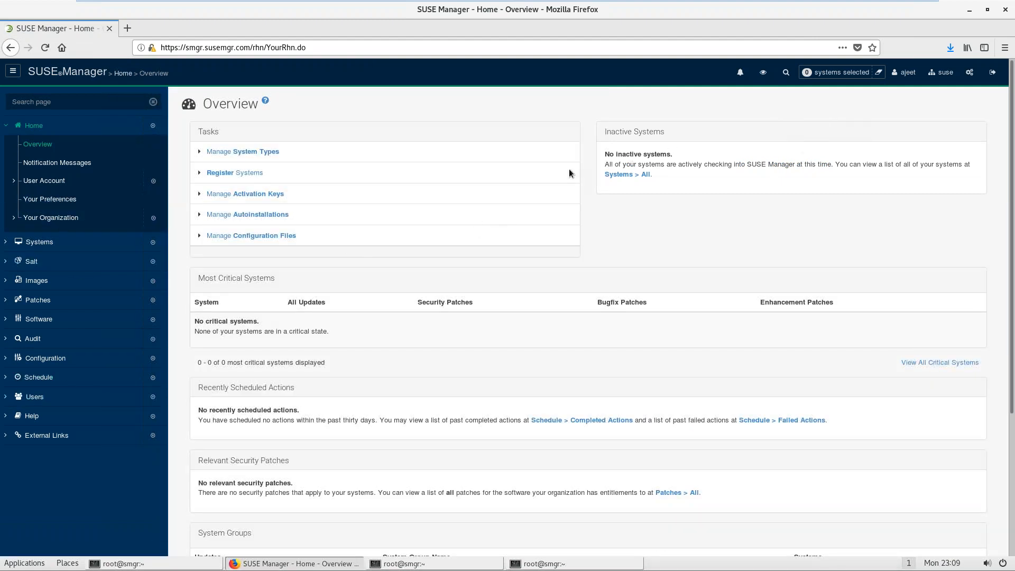
# Step: List all users, noting the Organization Administrator role, then sign out
pyautogui.click(50, 401)
pyautogui.click(47, 418)
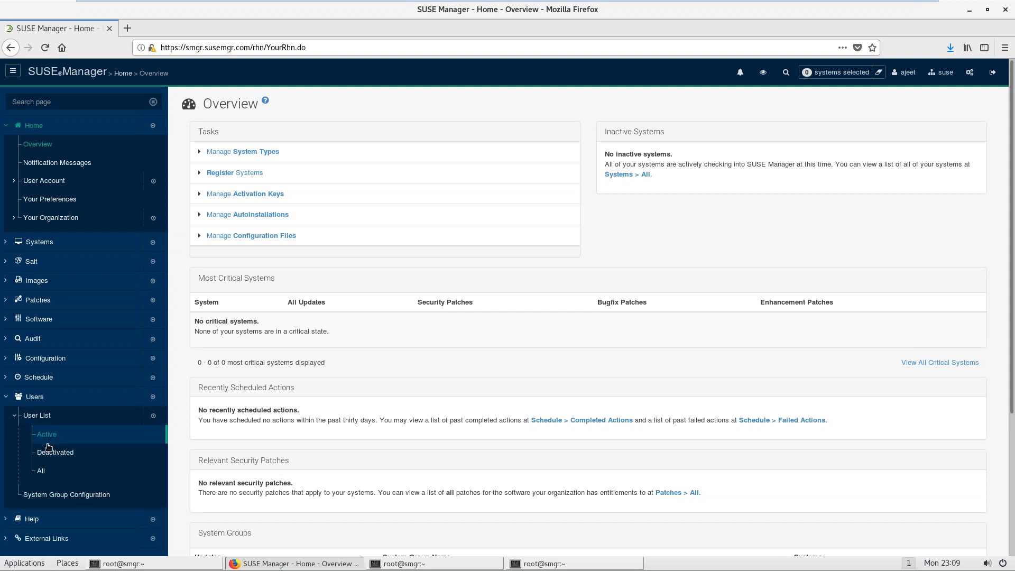
pyautogui.click(41, 471)
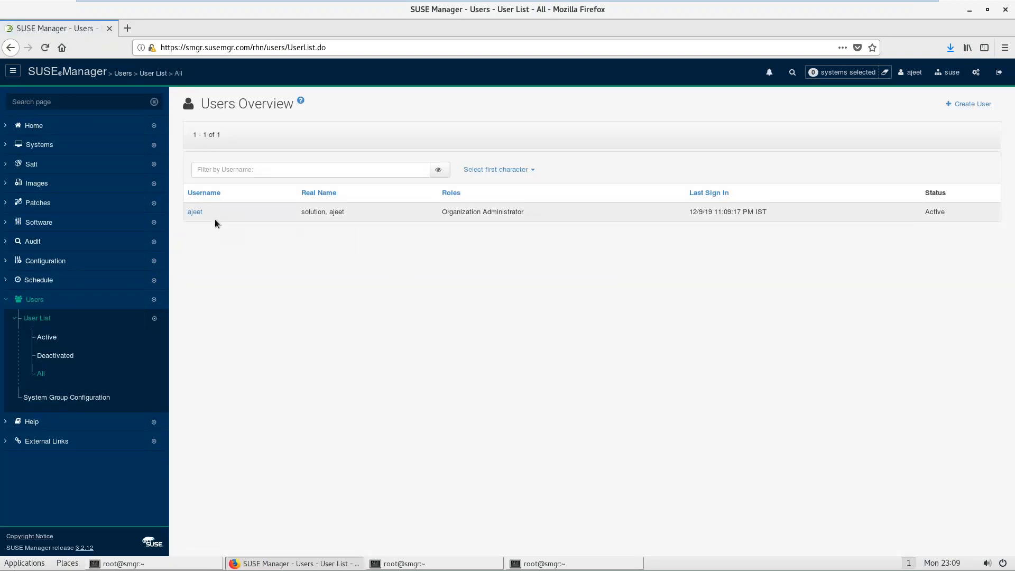
pyautogui.moveTo(447, 212); pyautogui.dragTo(517, 212)
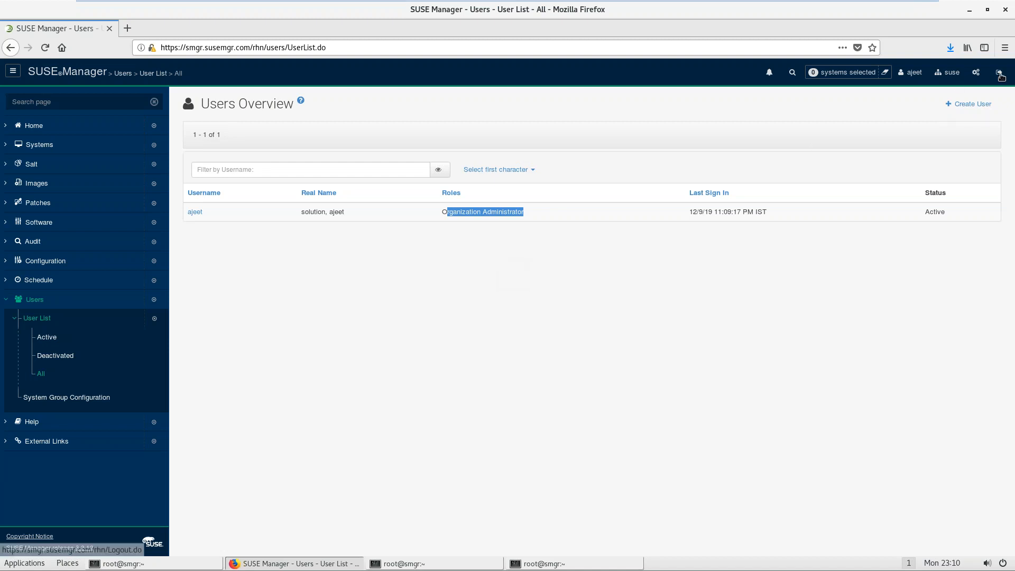
pyautogui.click(1000, 73)
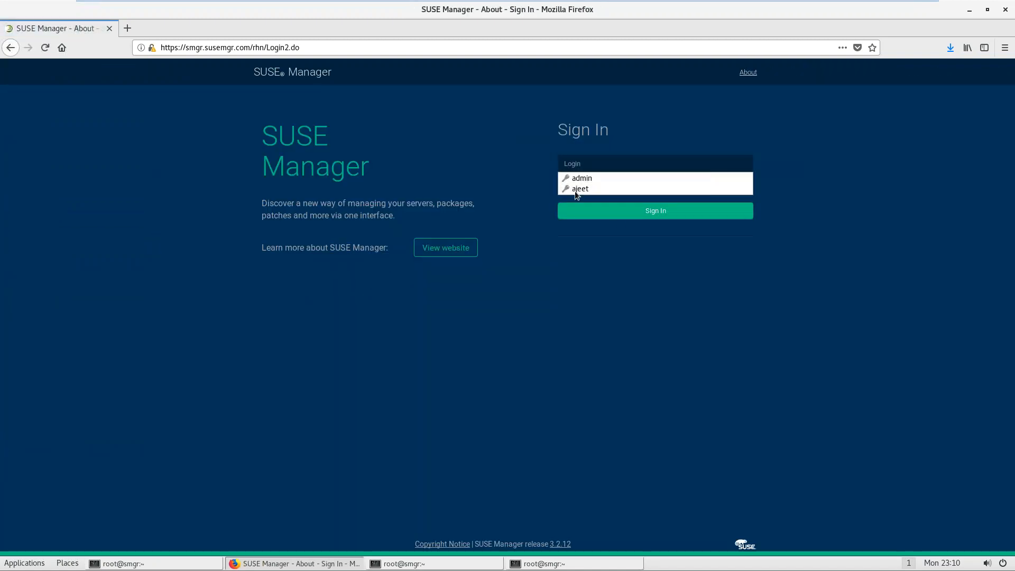
# Step: Sign in as admin from the saved login and list all users with their roles
pyautogui.click(574, 178)
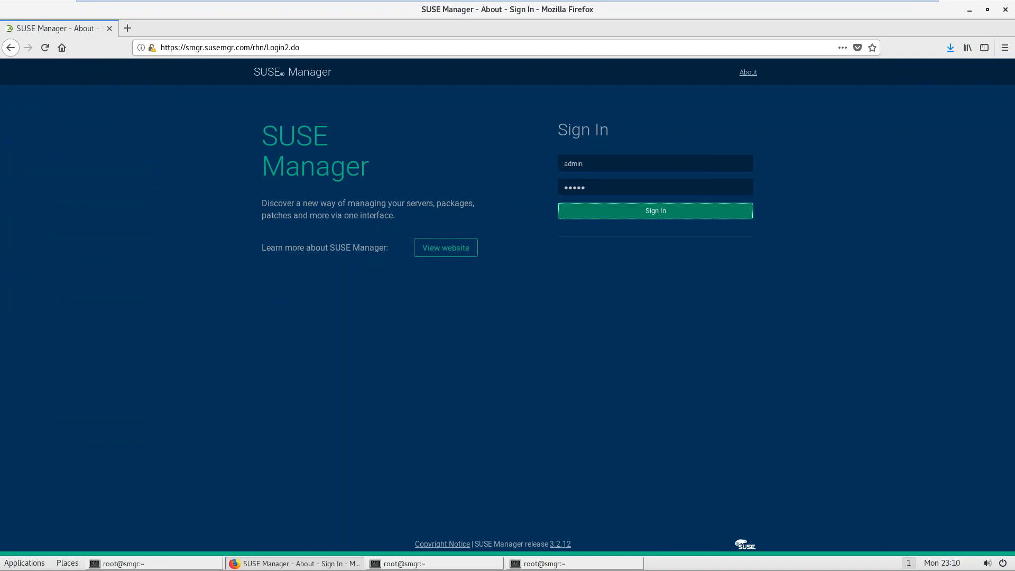
pyautogui.click(607, 214)
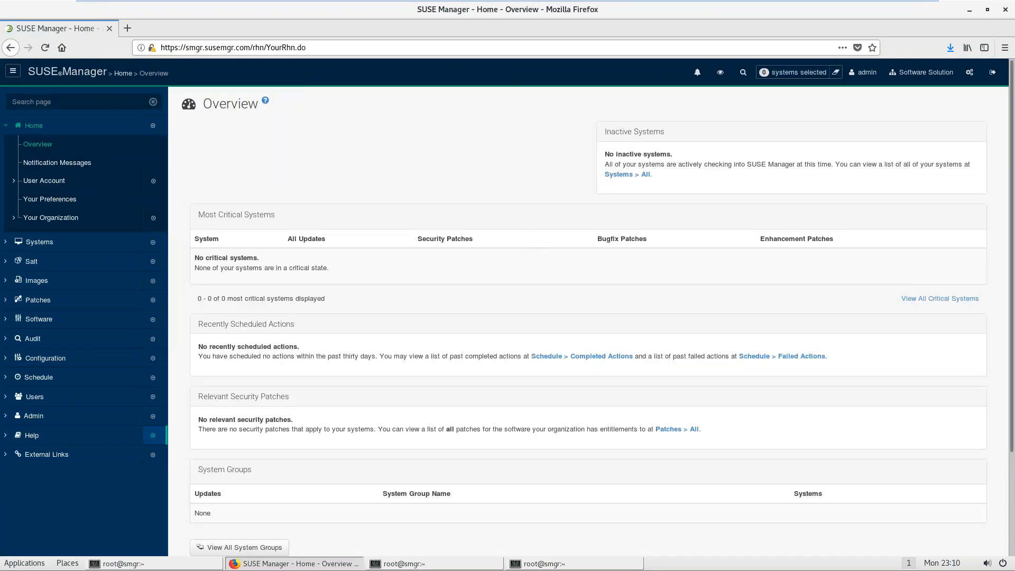
pyautogui.click(33, 417)
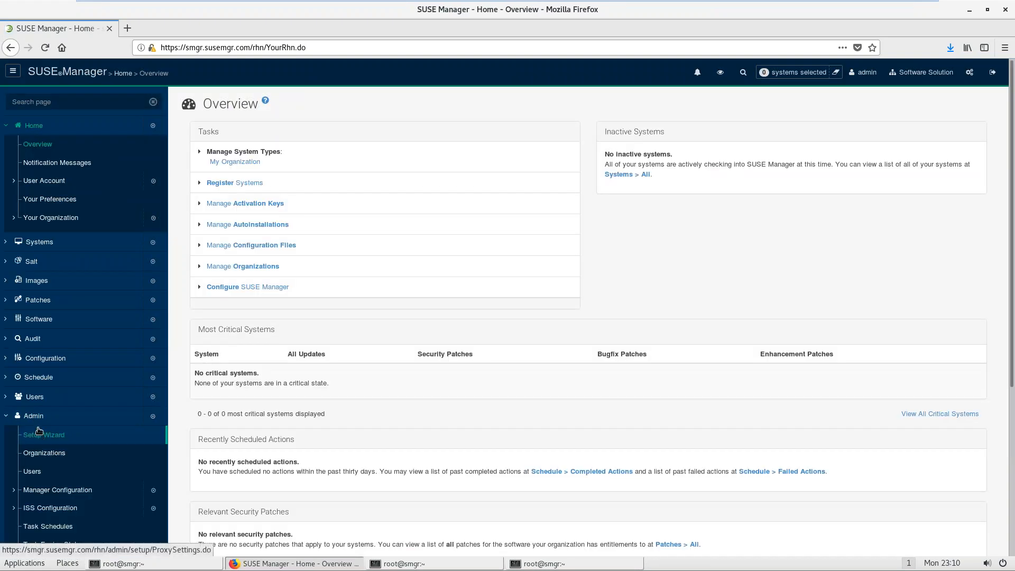
pyautogui.click(35, 397)
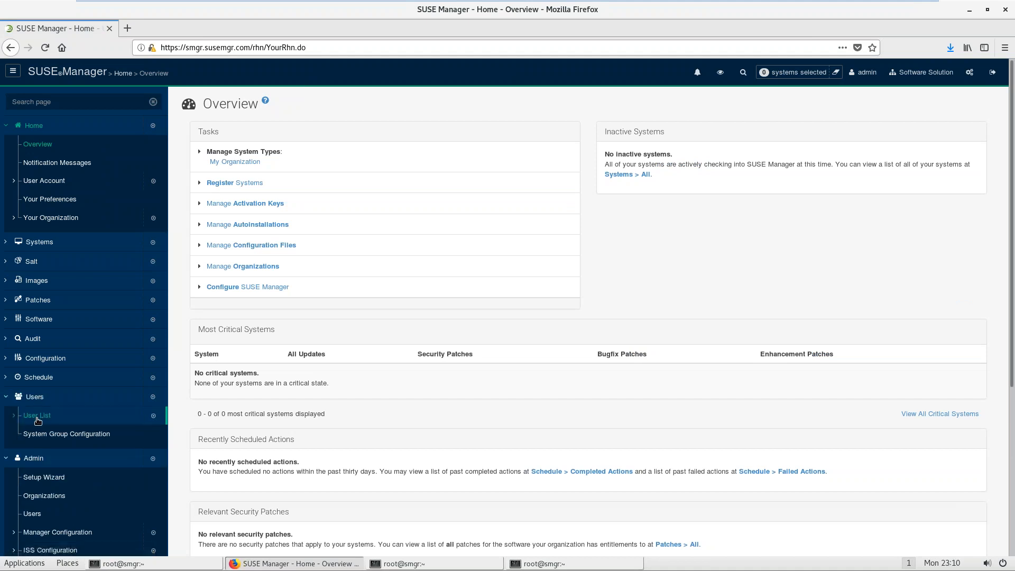
pyautogui.click(37, 417)
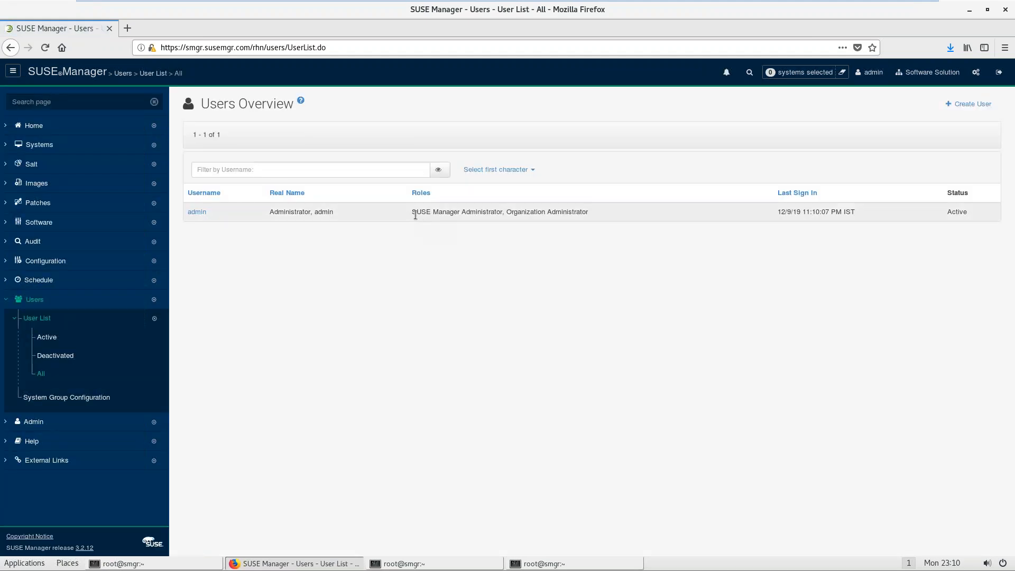
pyautogui.moveTo(415, 215); pyautogui.dragTo(584, 210)
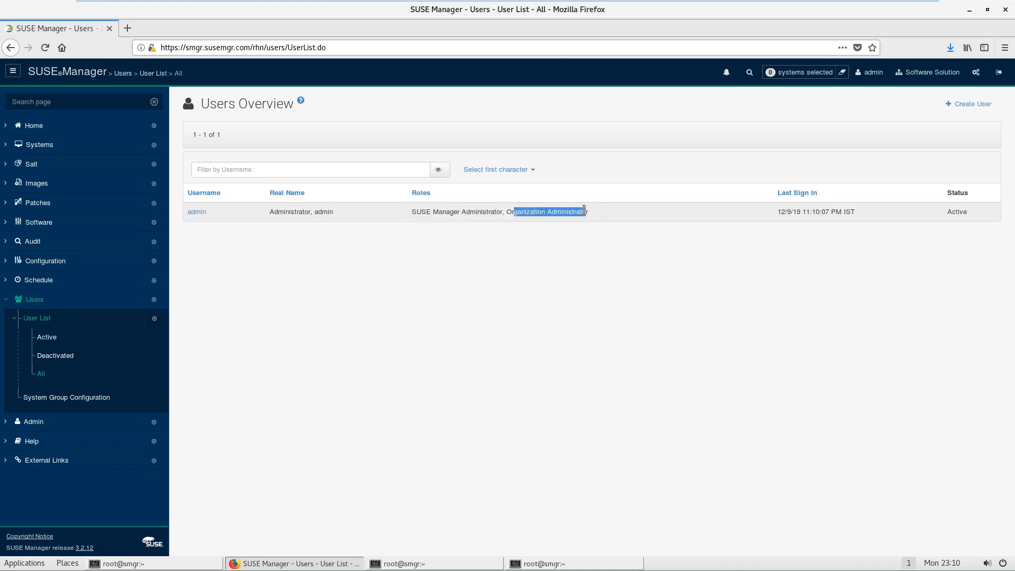
pyautogui.click(31, 321)
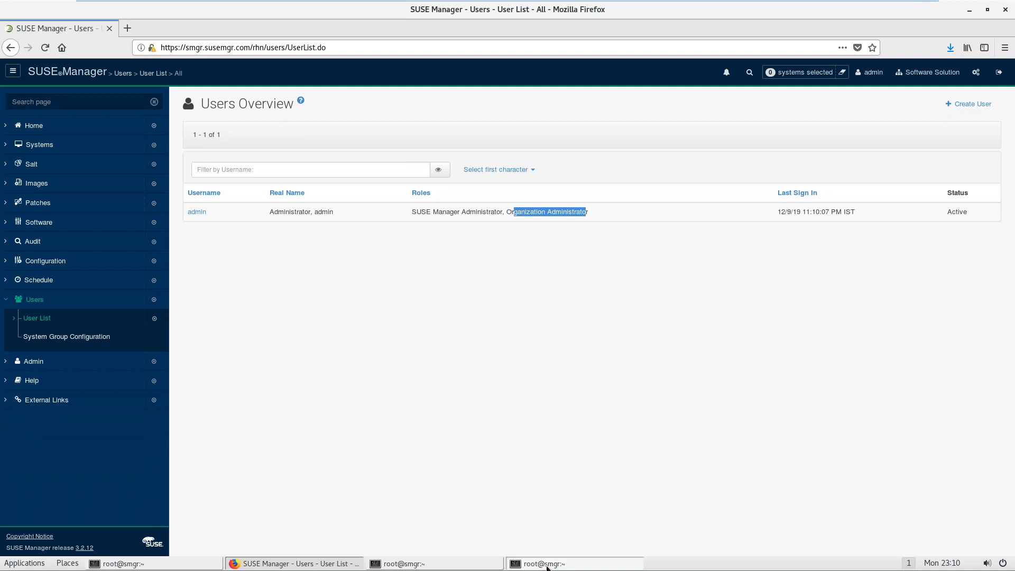
# Step: Check the ssh session and the system group step in the notes, then return to Firefox
pyautogui.click(518, 563)
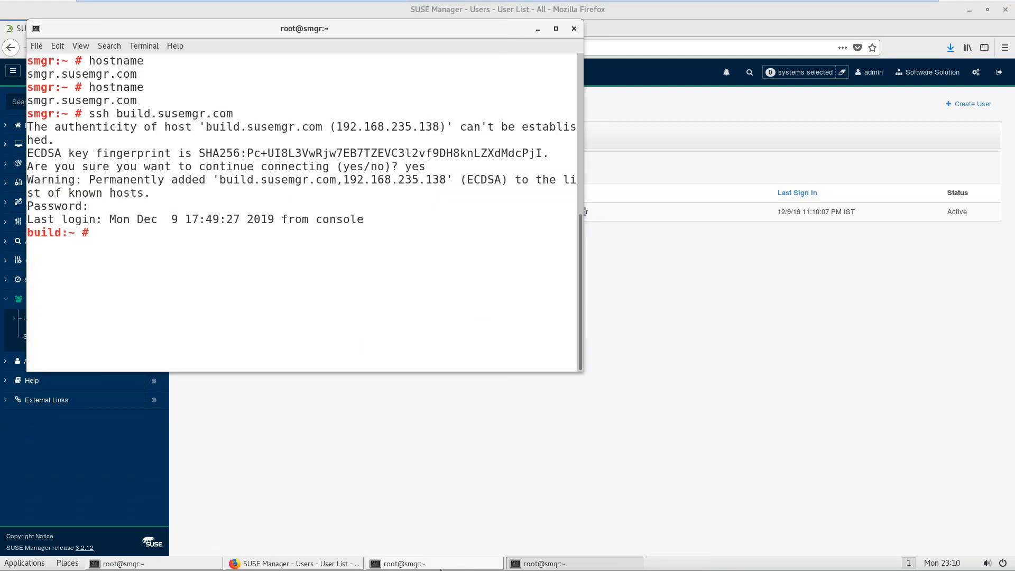
pyautogui.click(439, 565)
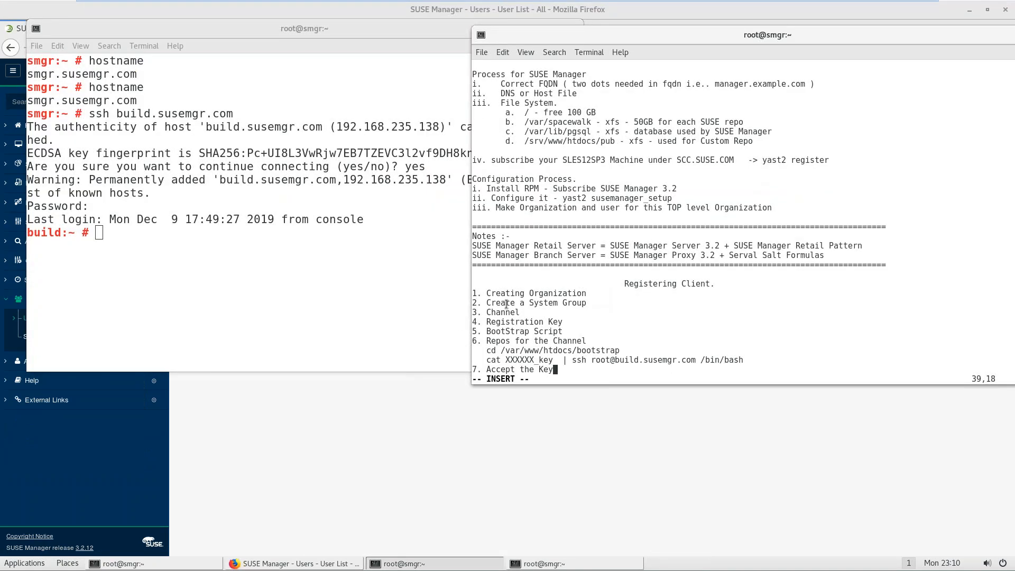
pyautogui.moveTo(506, 304); pyautogui.dragTo(571, 304)
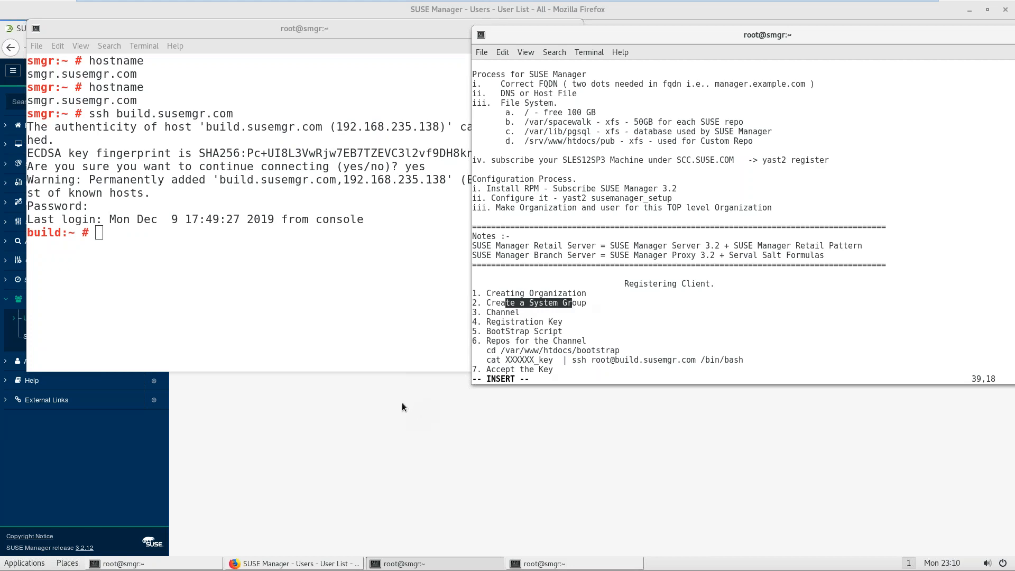
pyautogui.click(400, 403)
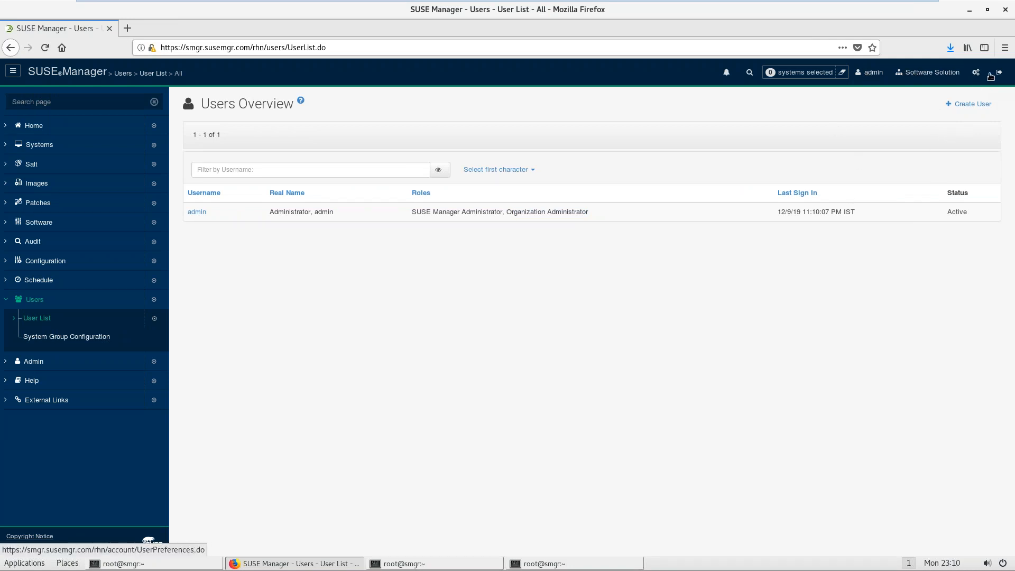
# Step: Sign out, log back in with the suse organization admin's saved credentials, and expand Systems on the Home Overview
pyautogui.click(999, 72)
pyautogui.click(722, 169)
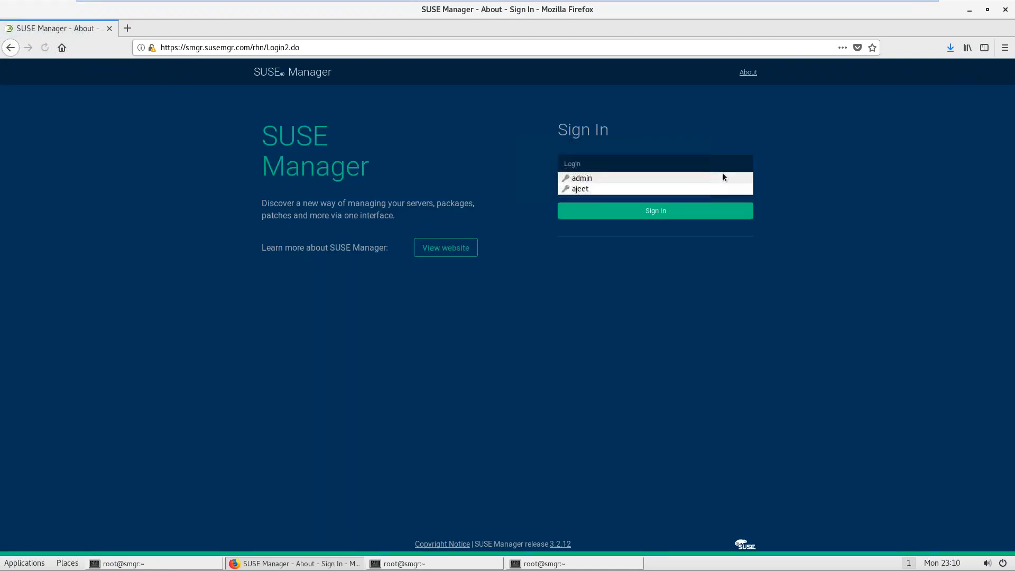
pyautogui.click(640, 189)
pyautogui.click(642, 212)
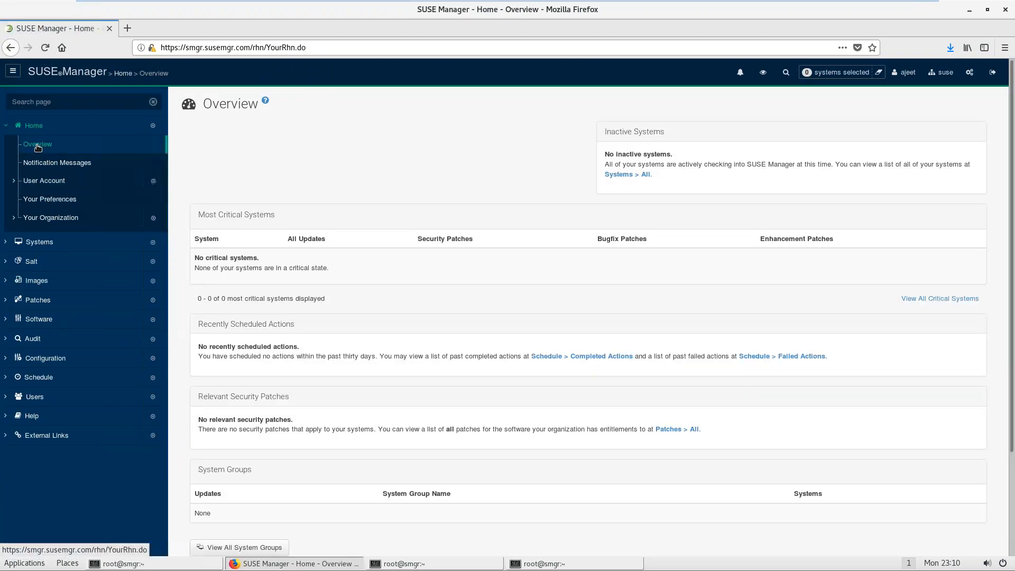
pyautogui.click(36, 144)
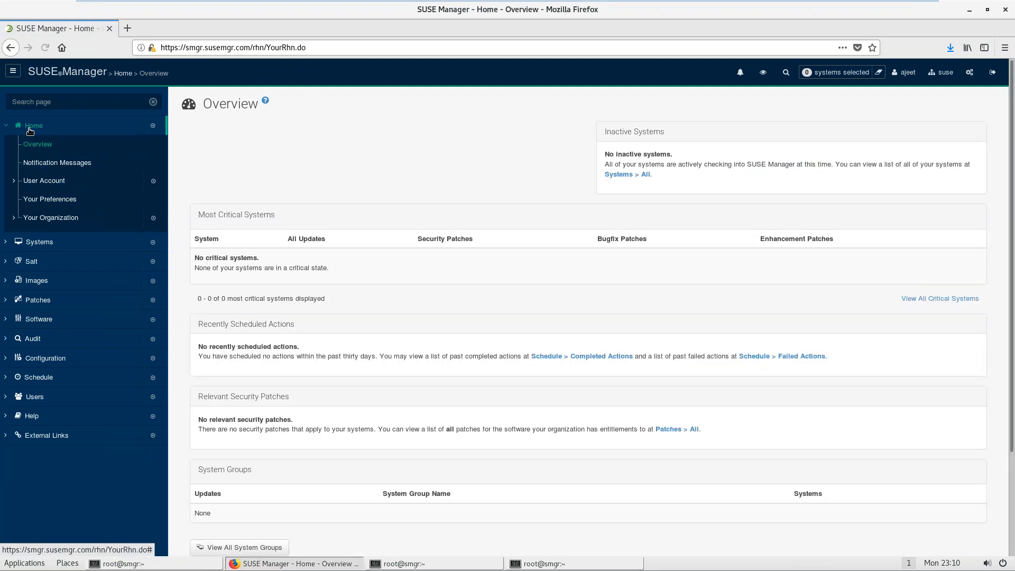
pyautogui.click(31, 147)
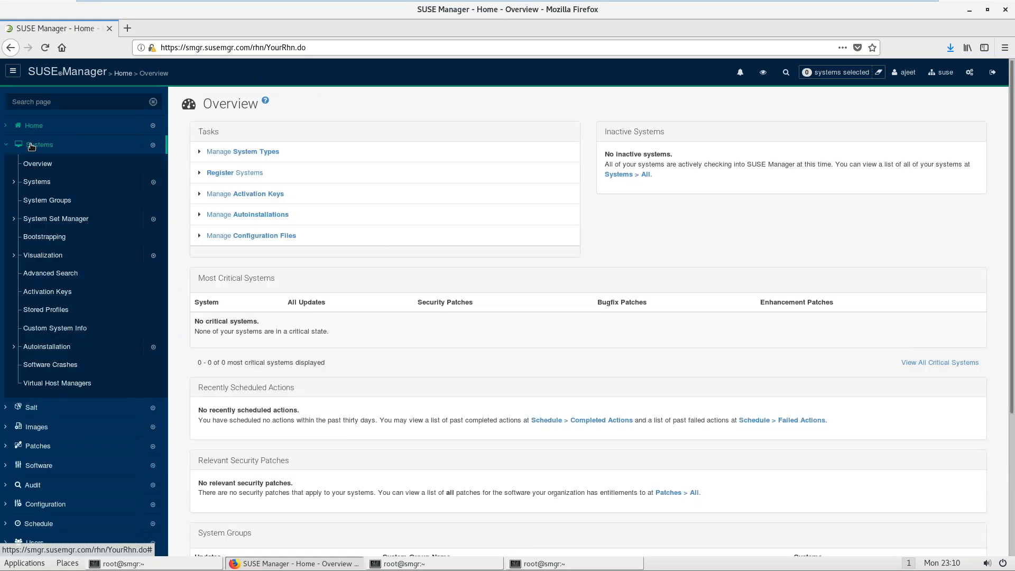
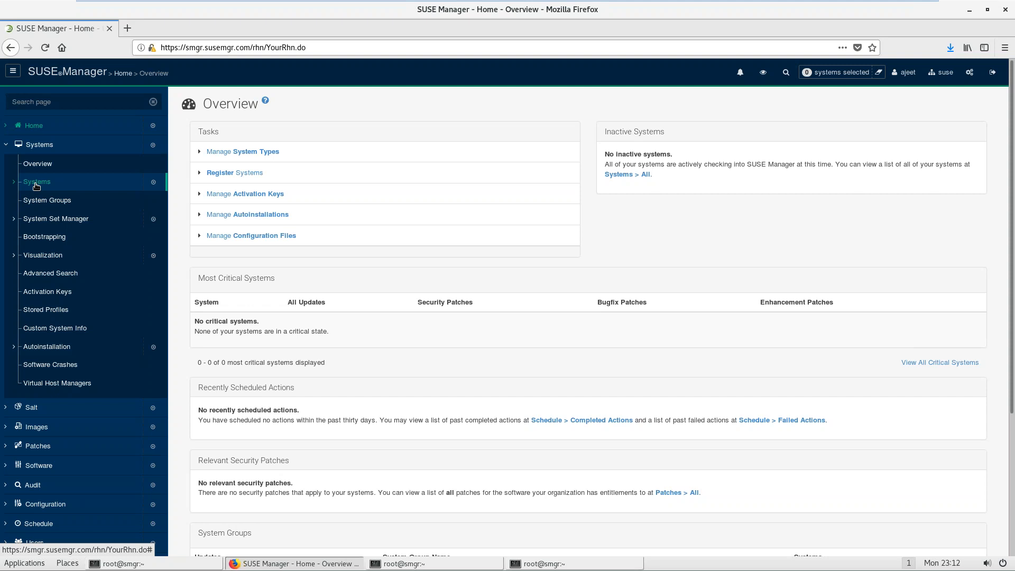
# Step: Start a new system group under System Groups and enter SLES as its name
pyautogui.click(38, 202)
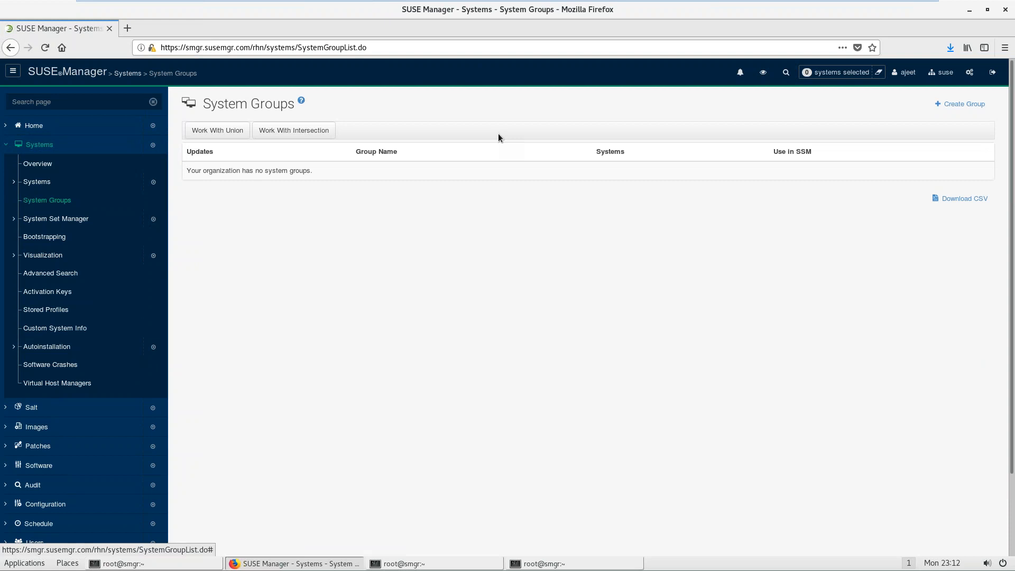
pyautogui.click(957, 104)
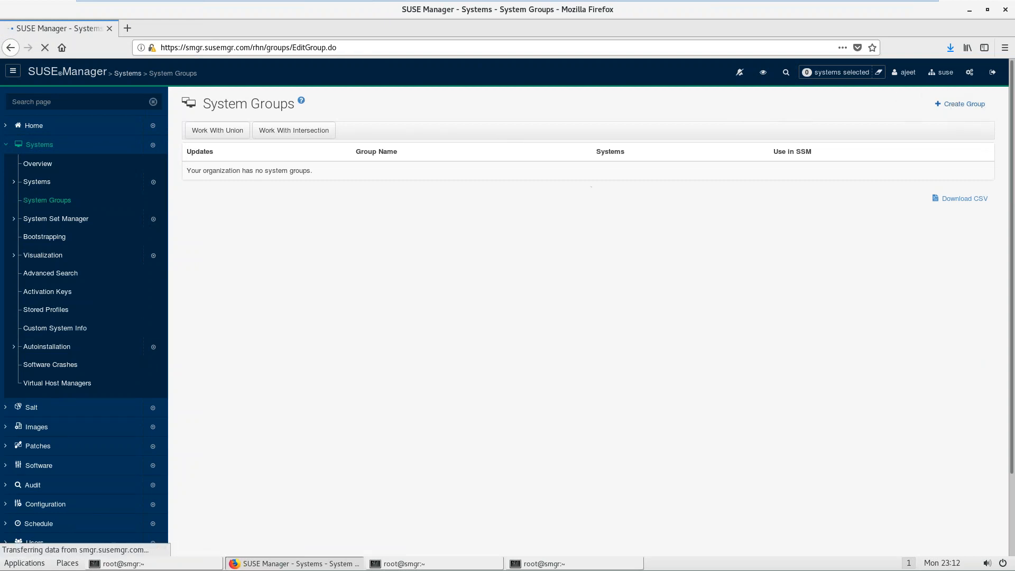
pyautogui.click(444, 141)
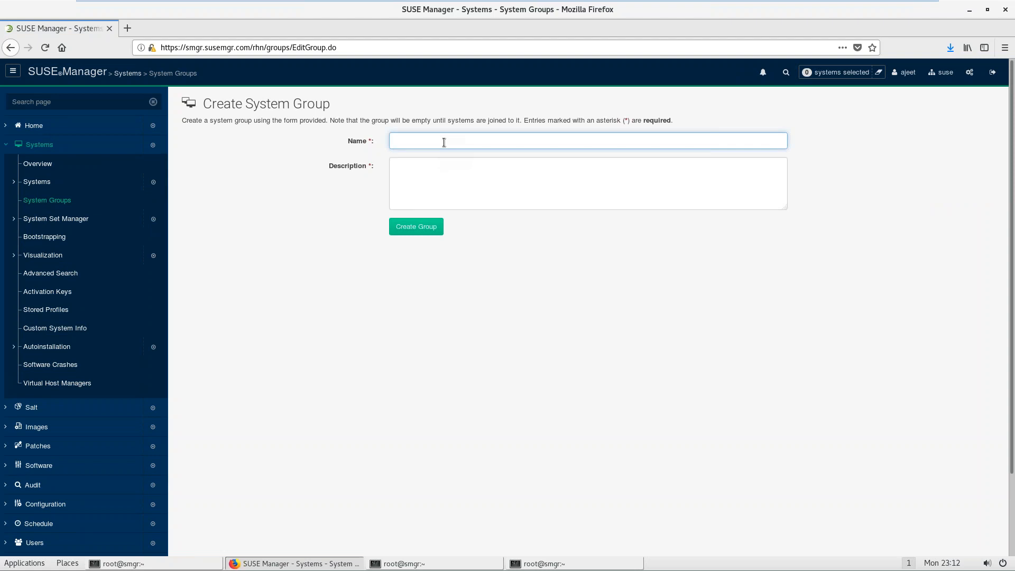
pyautogui.write('sp')
pyautogui.press('BackSpace')
pyautogui.press('BackSpace')
pyautogui.write('SLES')
pyautogui.click(414, 564)
# Step: Run cat /etc/os-release in the root terminal
pyautogui.click(414, 564)
pyautogui.click(544, 564)
pyautogui.write('cat /etc/os-release')
pyautogui.hotkey('ctrl', 'l')
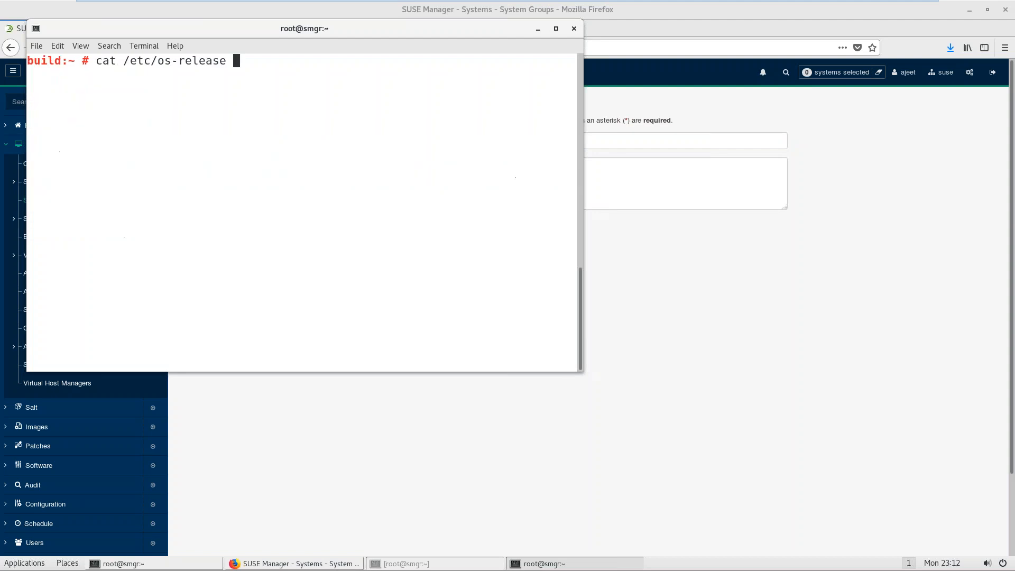
pyautogui.press('Return')
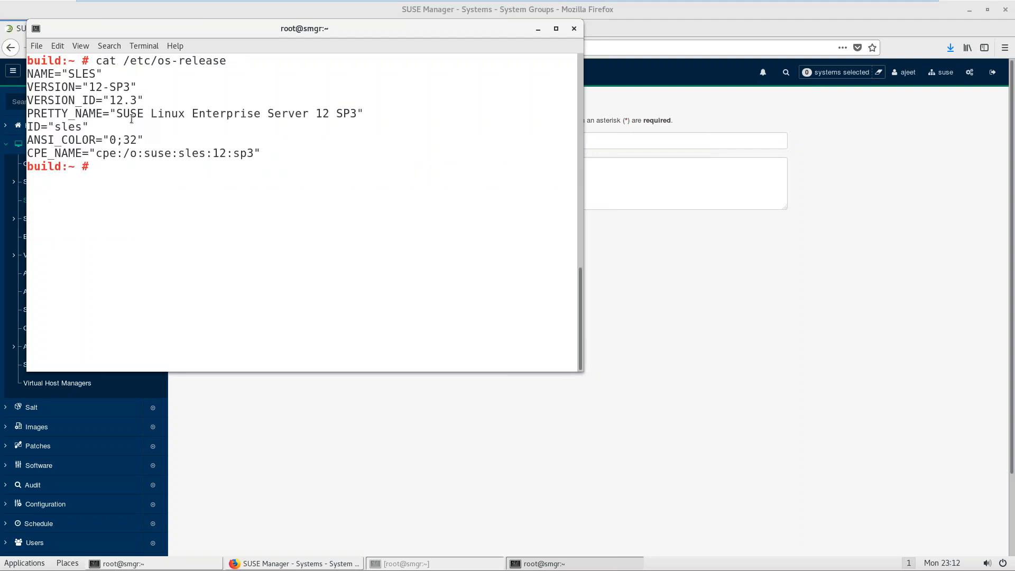
# Step: Copy the version 12-SP3 from the output and paste it over the group name SLES
pyautogui.moveTo(90, 87); pyautogui.dragTo(131, 87)
pyautogui.rightClick(130, 88)
pyautogui.click(150, 112)
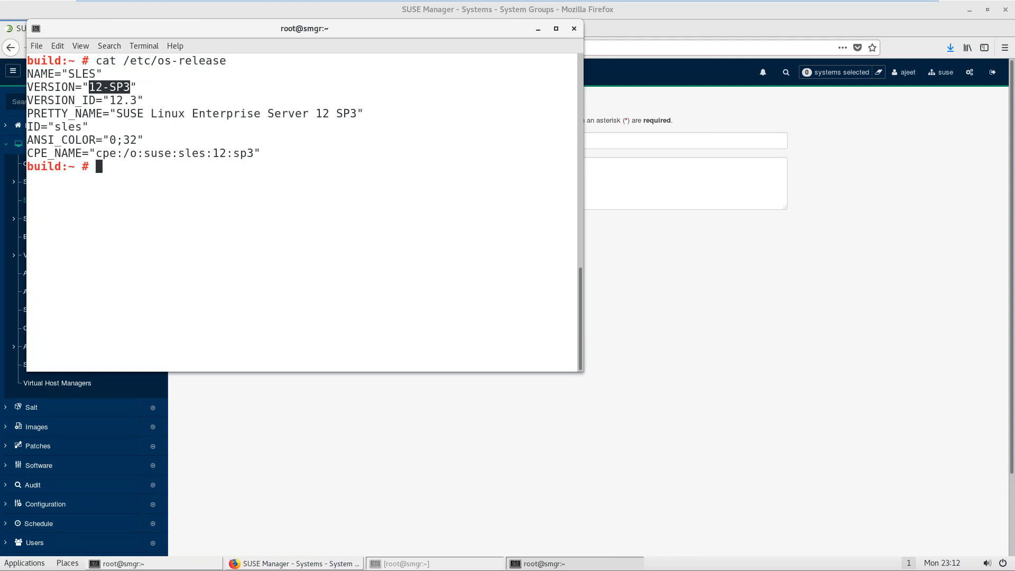
pyautogui.hotkey('alt', 'Tab')
pyautogui.doubleClick(428, 144)
pyautogui.hotkey('ctrl', 'v')
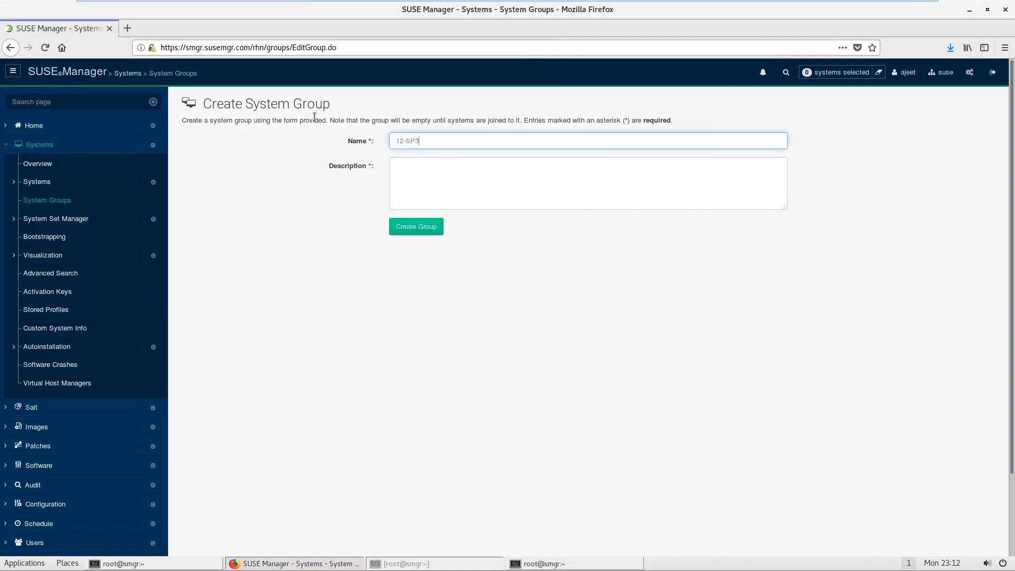
# Step: Make the name SLES12-SP3, add description 'Regerting Machine', and create the group
pyautogui.write('SLES')
pyautogui.click(429, 182)
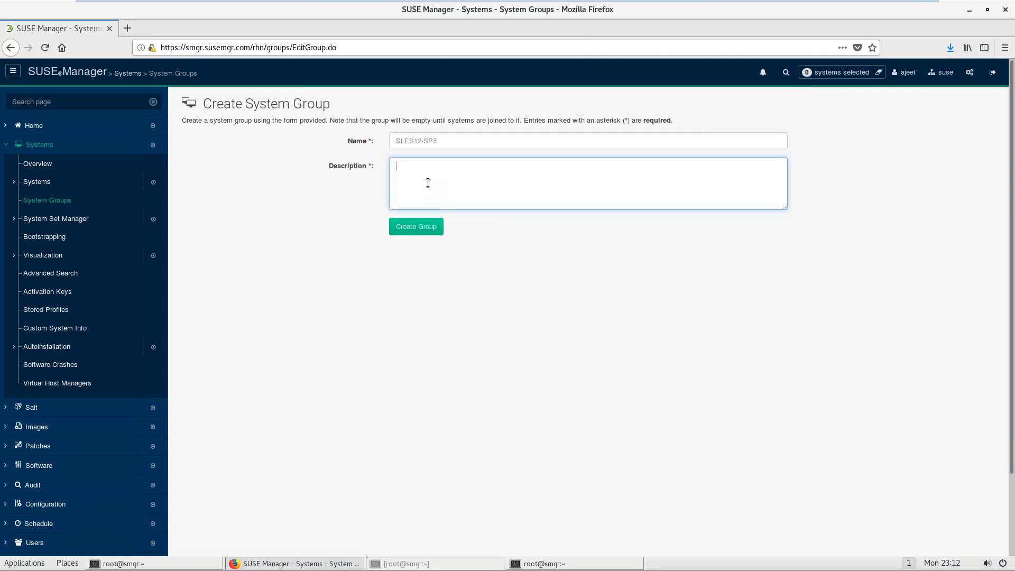
pyautogui.write('Regerting Machine')
pyautogui.click(423, 232)
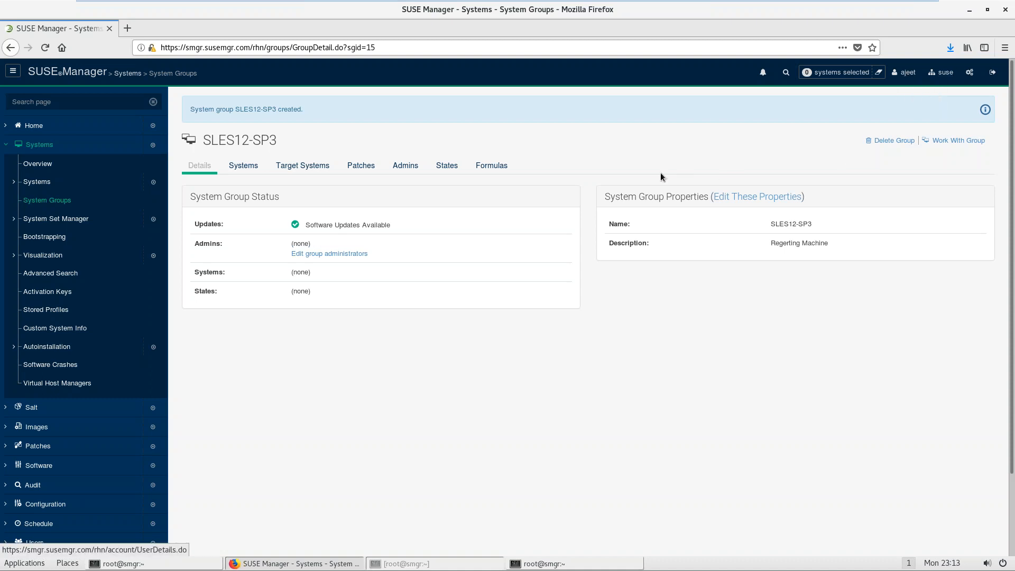
pyautogui.click(367, 252)
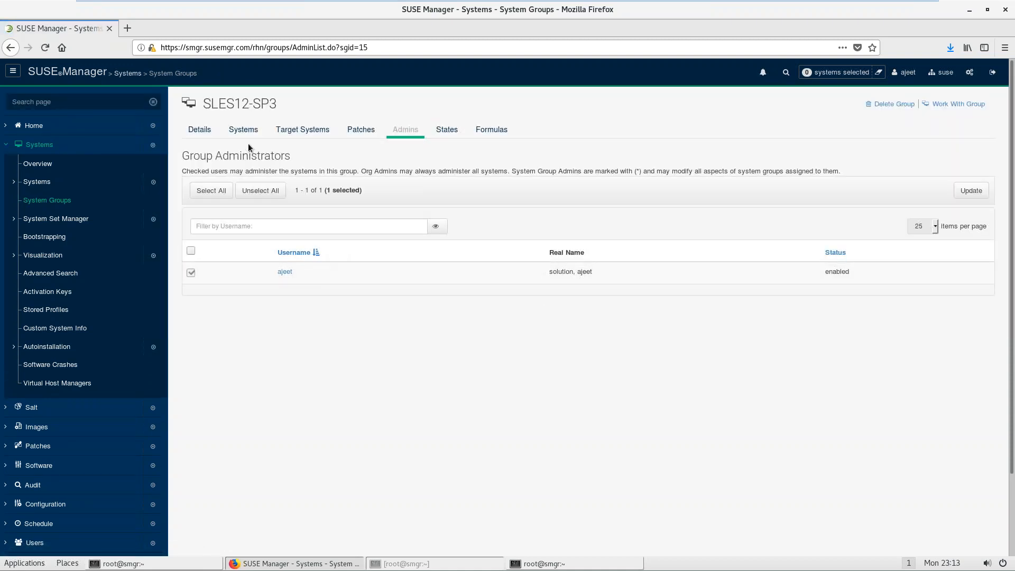
pyautogui.click(207, 133)
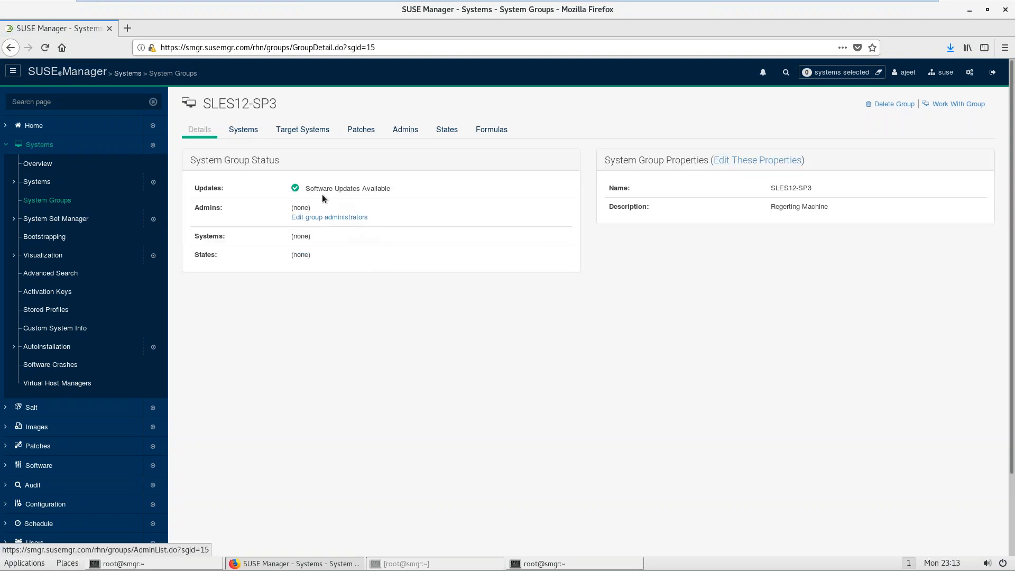
pyautogui.moveTo(316, 189); pyautogui.dragTo(390, 196)
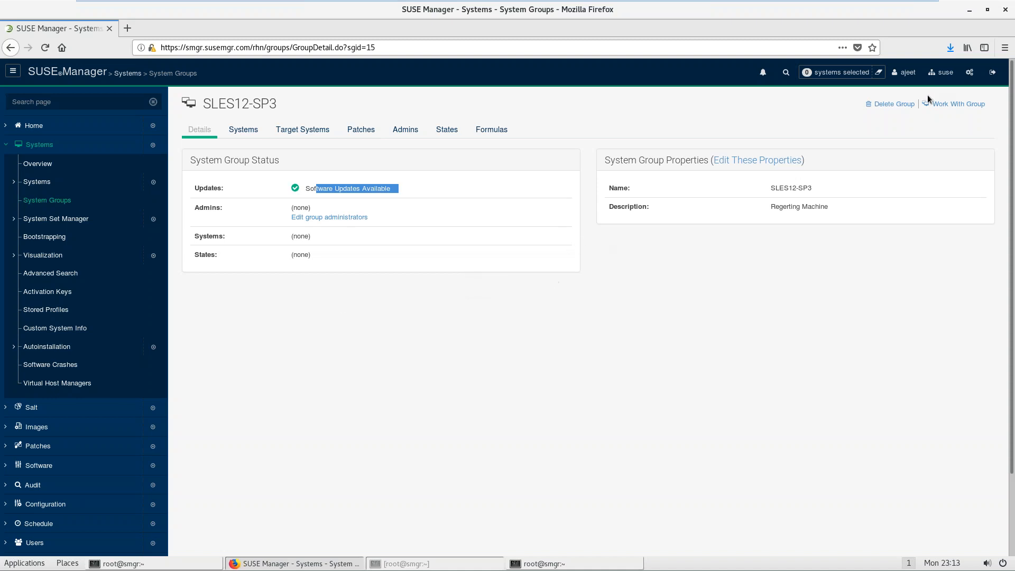
# Step: Sign out and sign back in with the saved administrator login
pyautogui.click(992, 76)
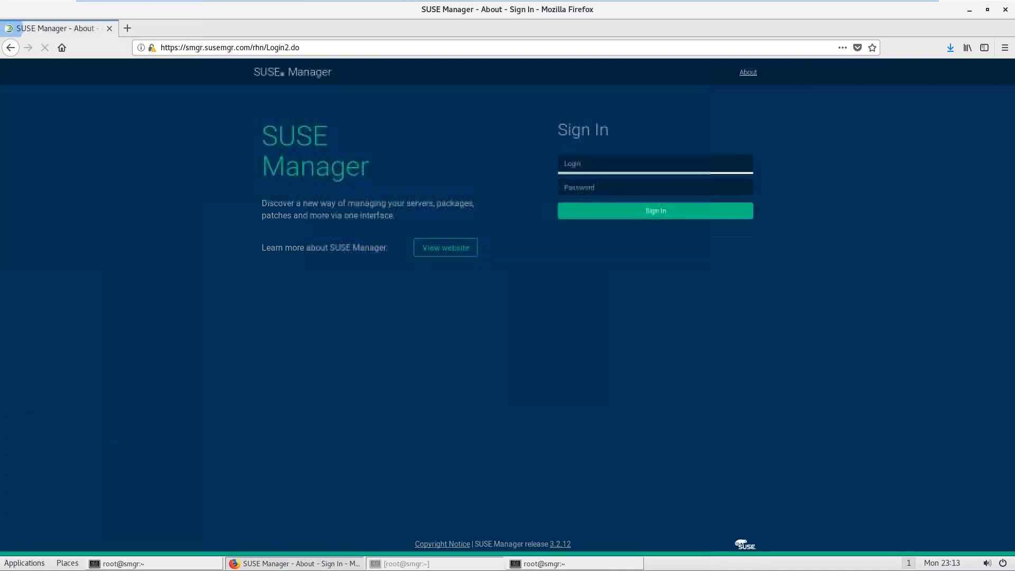
pyautogui.click(642, 178)
pyautogui.click(646, 209)
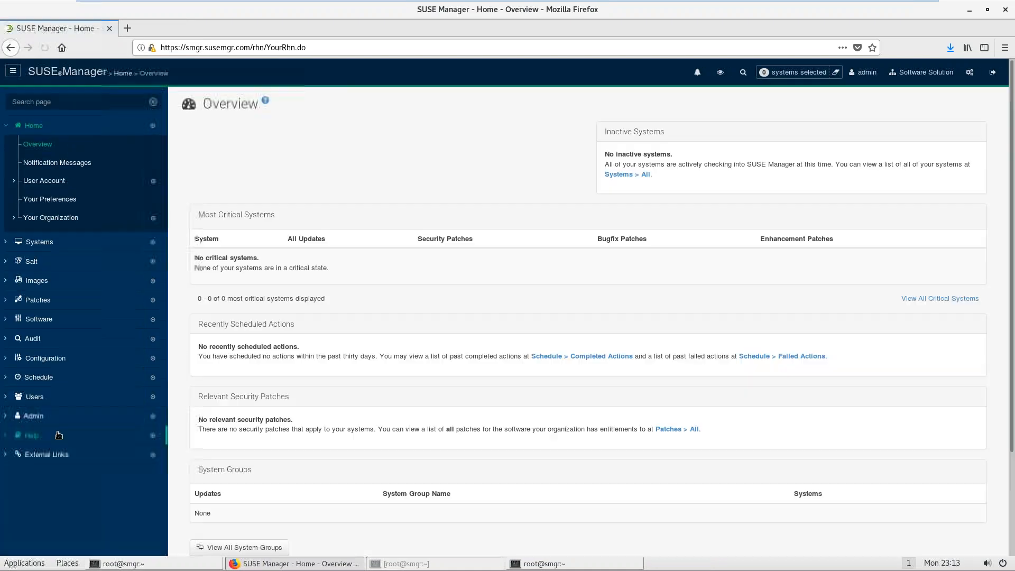
# Step: Review the admin user's details in Admin > Users, then sign out
pyautogui.click(36, 417)
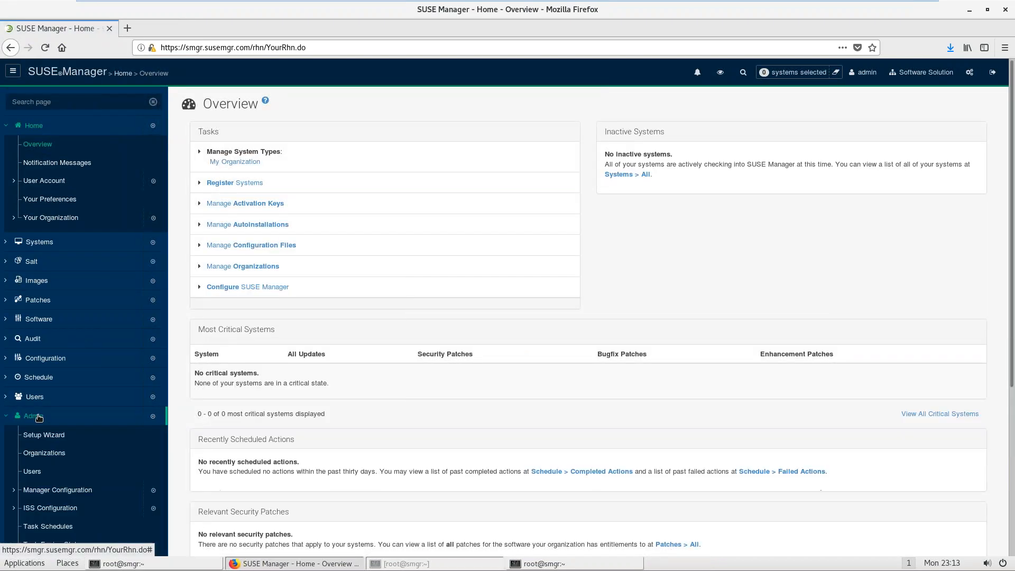
pyautogui.click(45, 472)
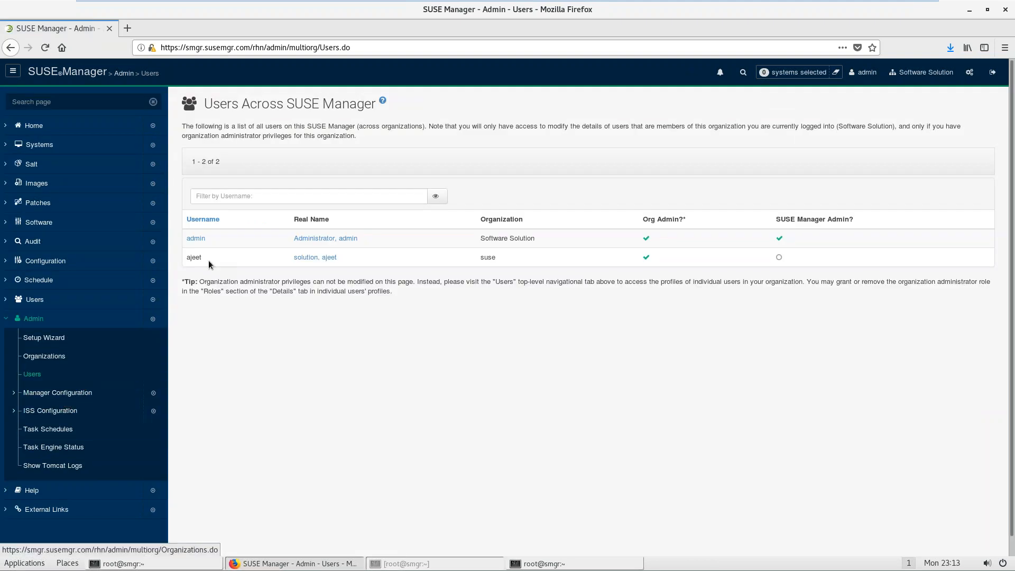
pyautogui.click(195, 238)
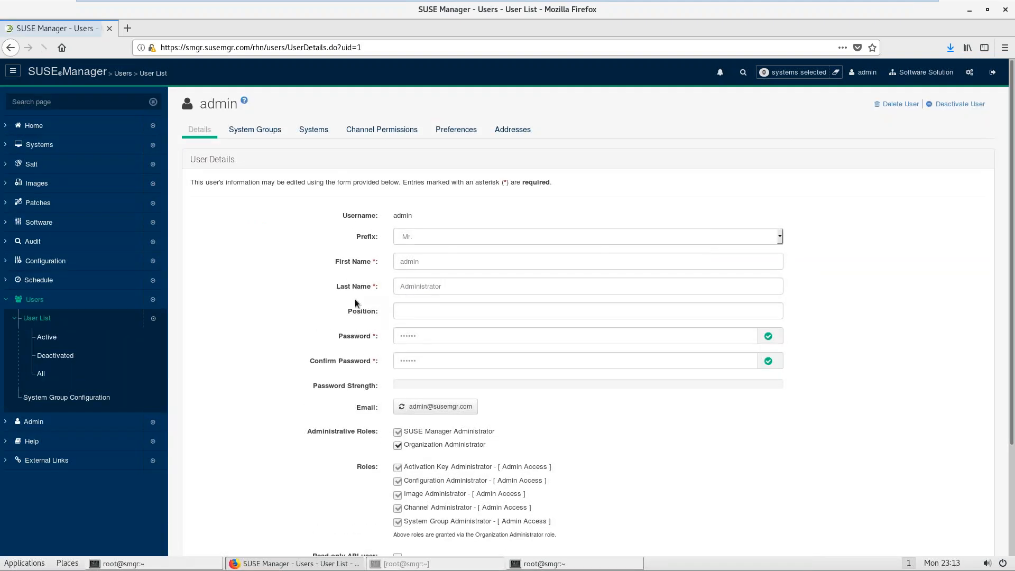
pyautogui.scroll(-2, 579, 409)
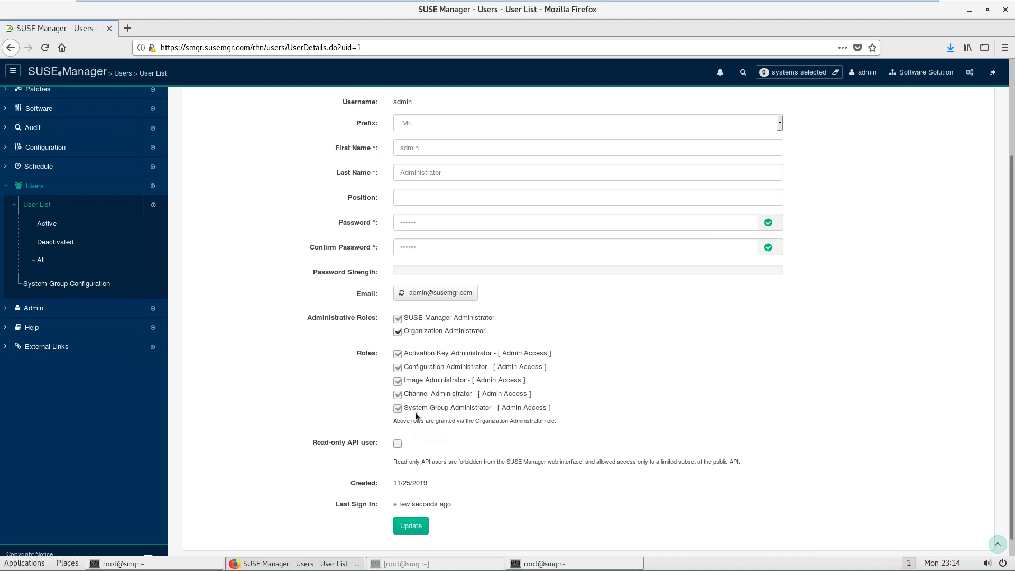
pyautogui.click(993, 72)
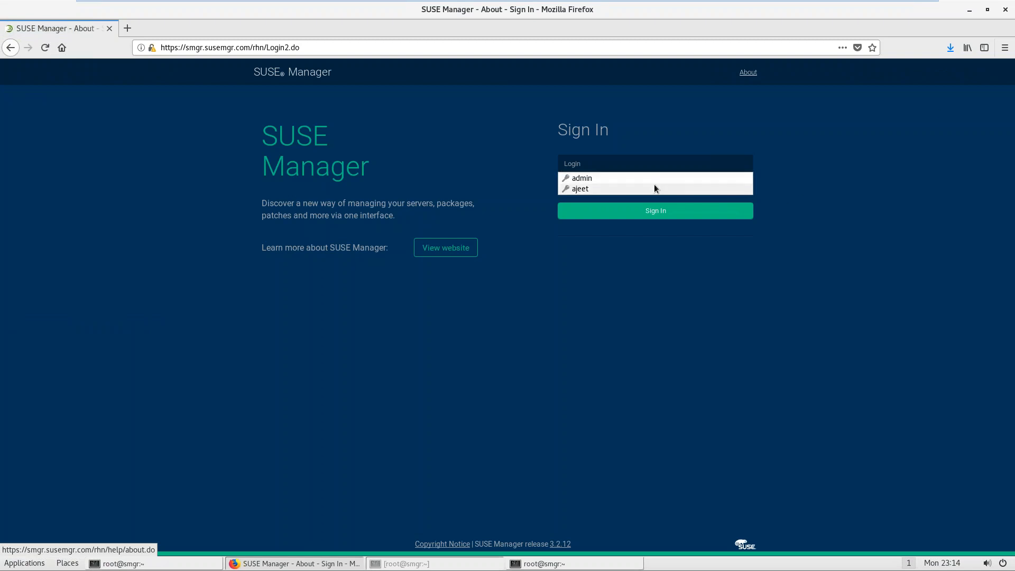
# Step: Sign in as the saved organization user, check the terminals, and reload Home Overview
pyautogui.click(655, 189)
pyautogui.click(656, 211)
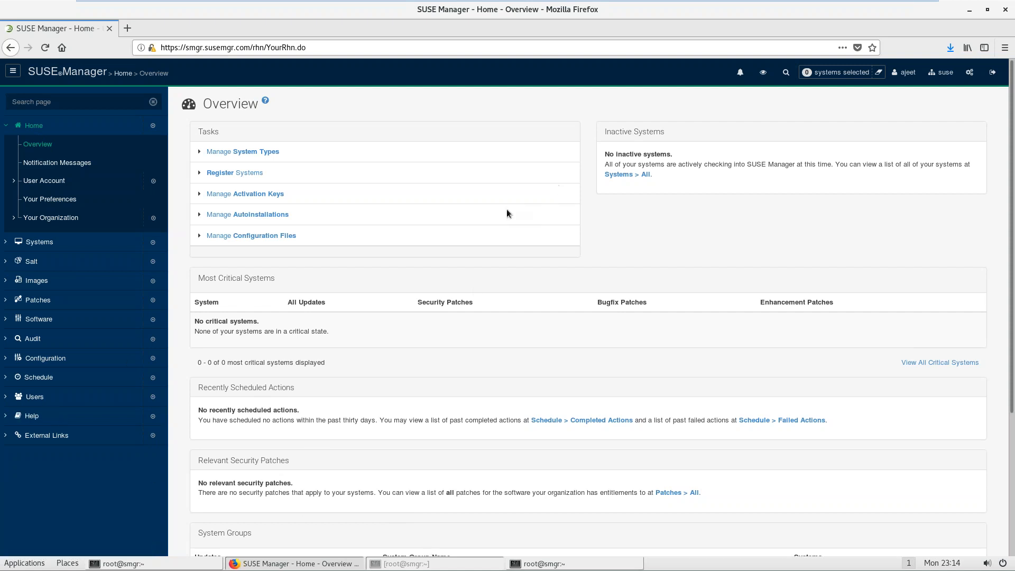
pyautogui.click(541, 565)
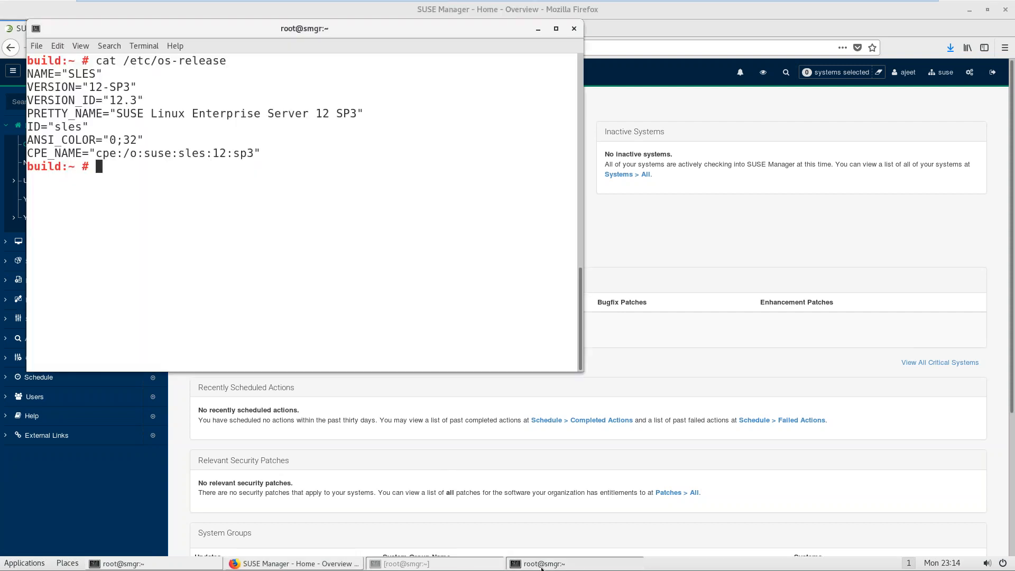
pyautogui.click(405, 564)
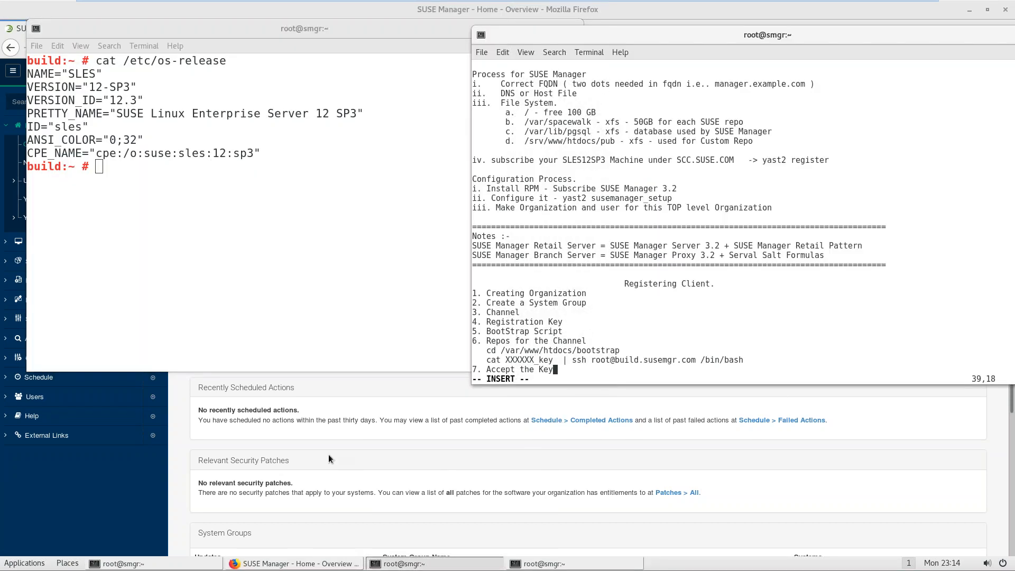
pyautogui.click(86, 532)
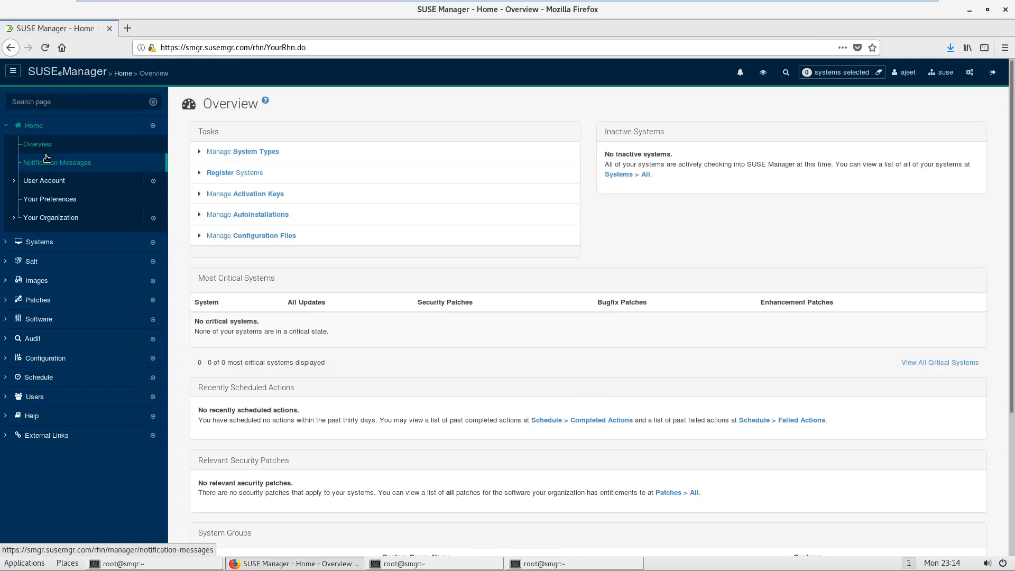
pyautogui.click(36, 138)
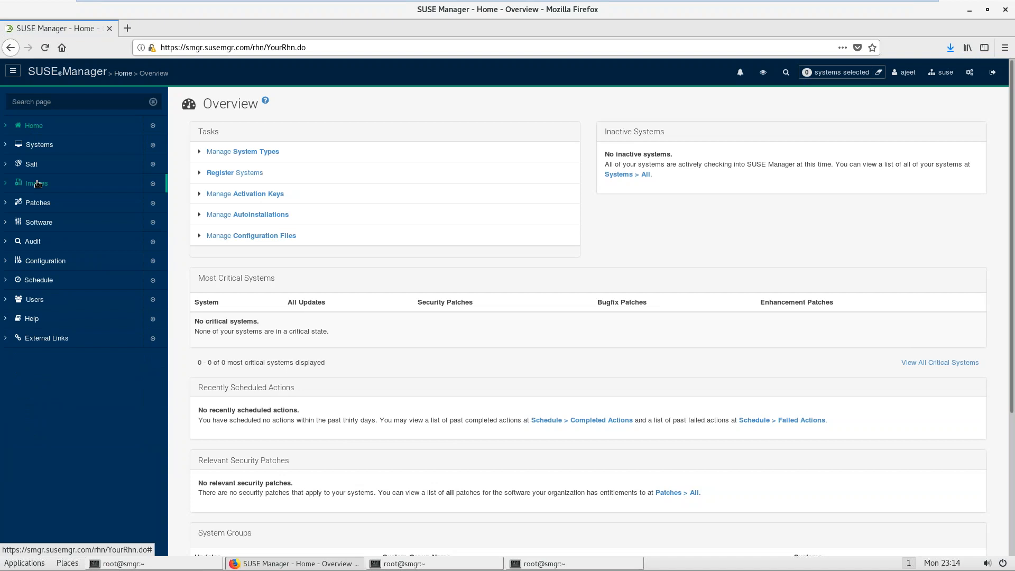
pyautogui.click(39, 145)
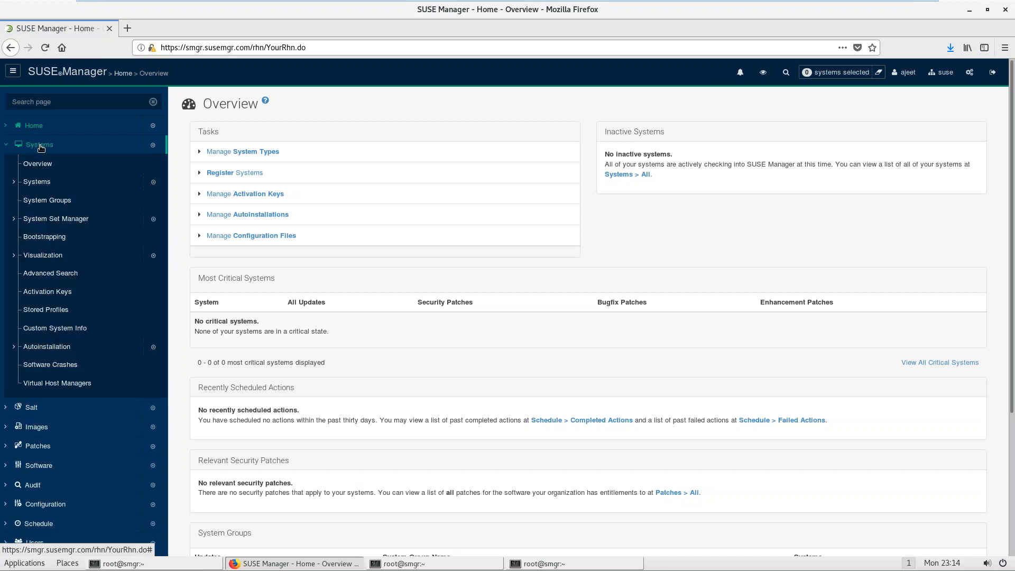
# Step: Open the SLES12-SP3 group and view its Systems and Target Systems tabs
pyautogui.click(47, 200)
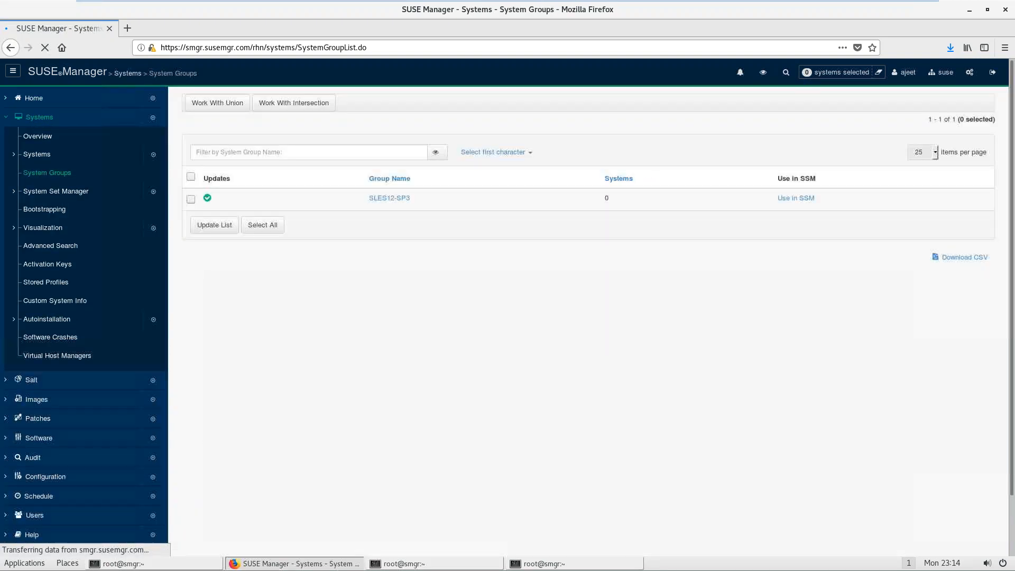
pyautogui.click(390, 217)
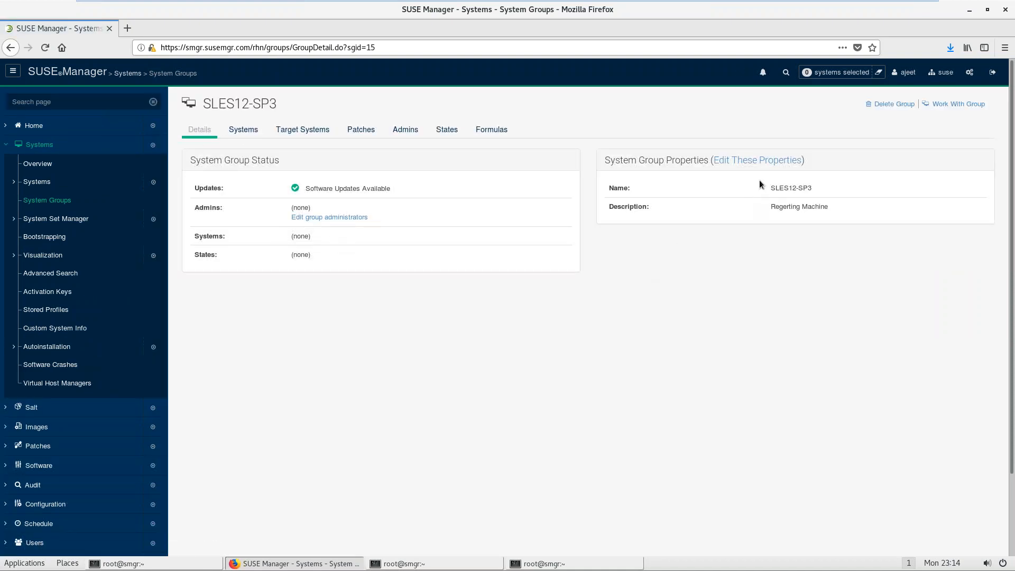
pyautogui.click(243, 130)
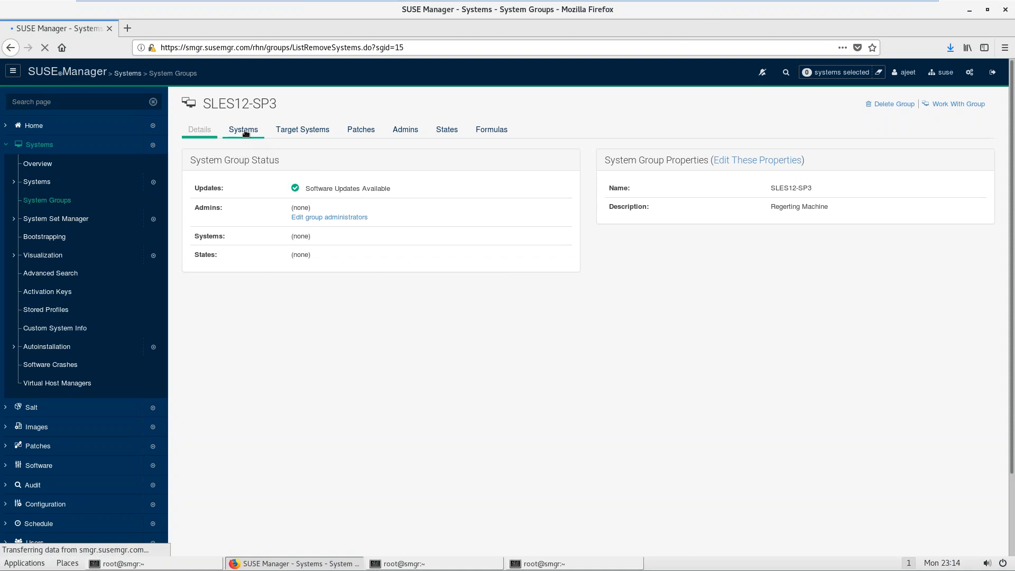
pyautogui.click(296, 130)
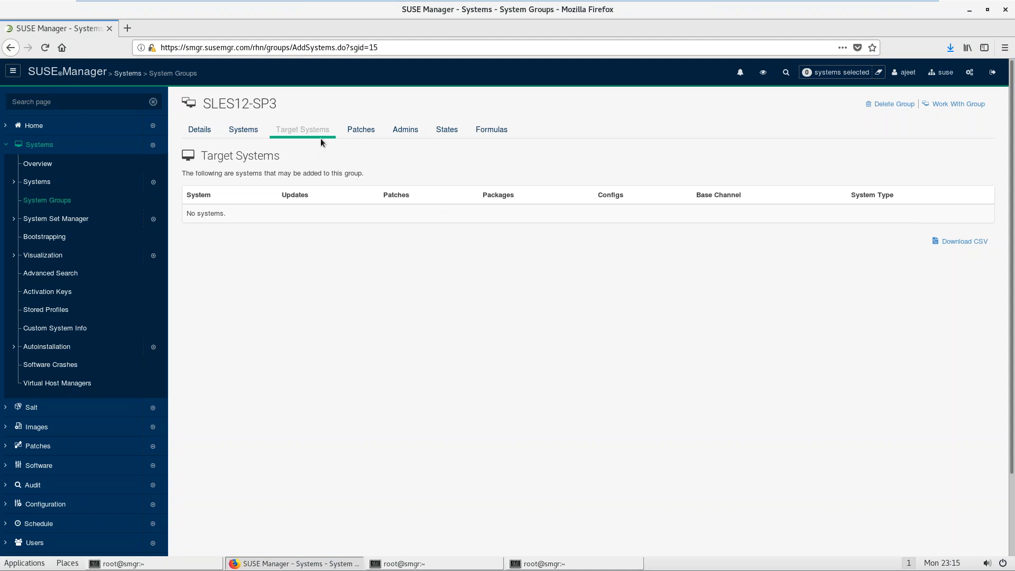
# Step: Check the group's Patches, Admins and Highstate pages, then collapse the Systems sidebar section
pyautogui.click(365, 133)
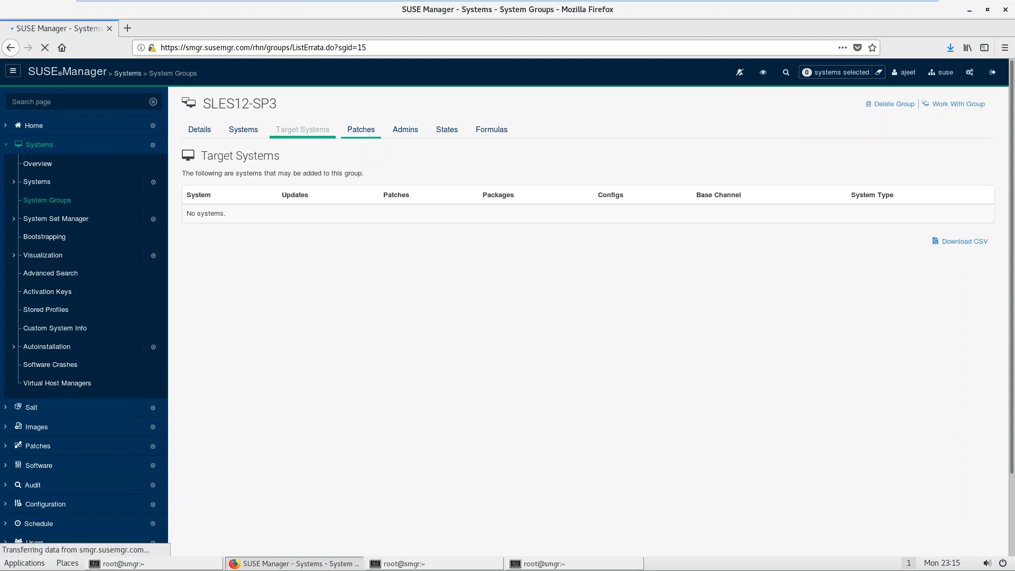
pyautogui.click(408, 130)
pyautogui.click(448, 131)
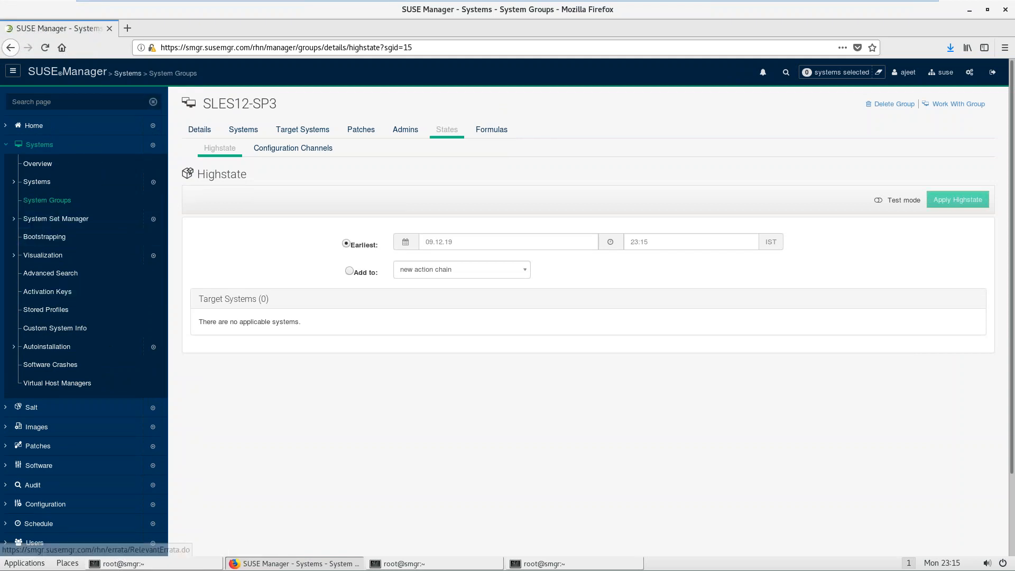
pyautogui.click(454, 564)
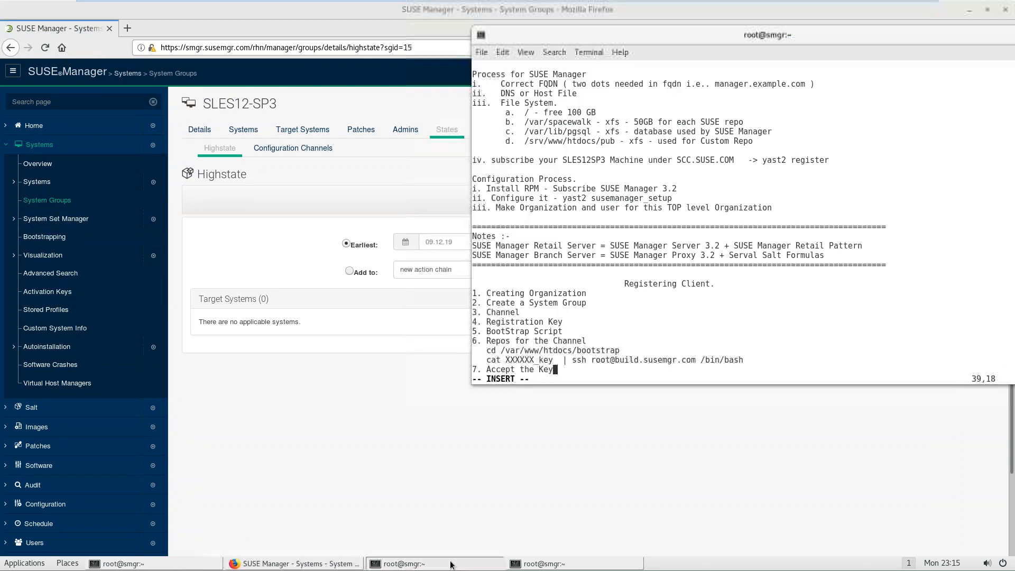
pyautogui.click(355, 376)
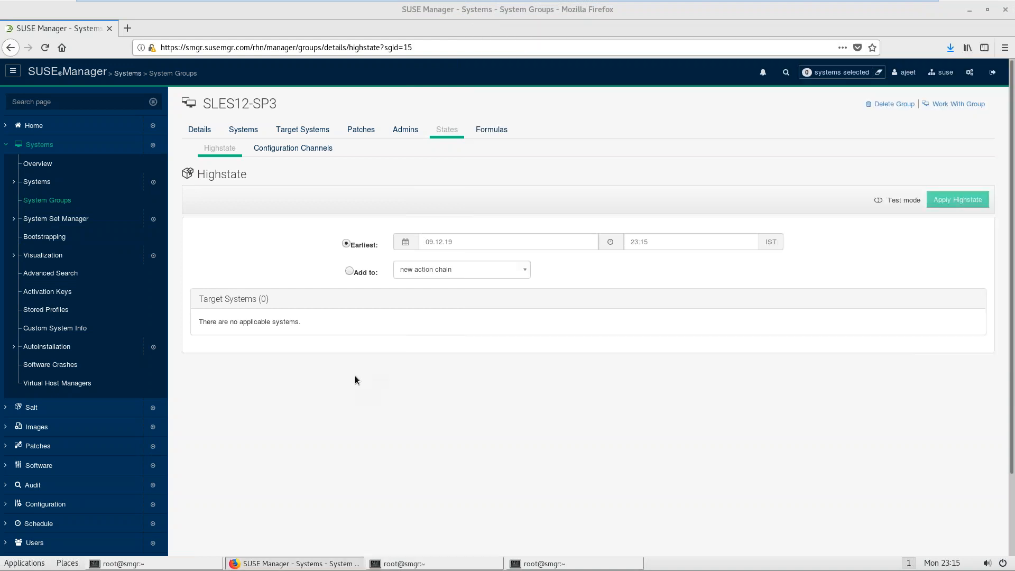
pyautogui.click(38, 145)
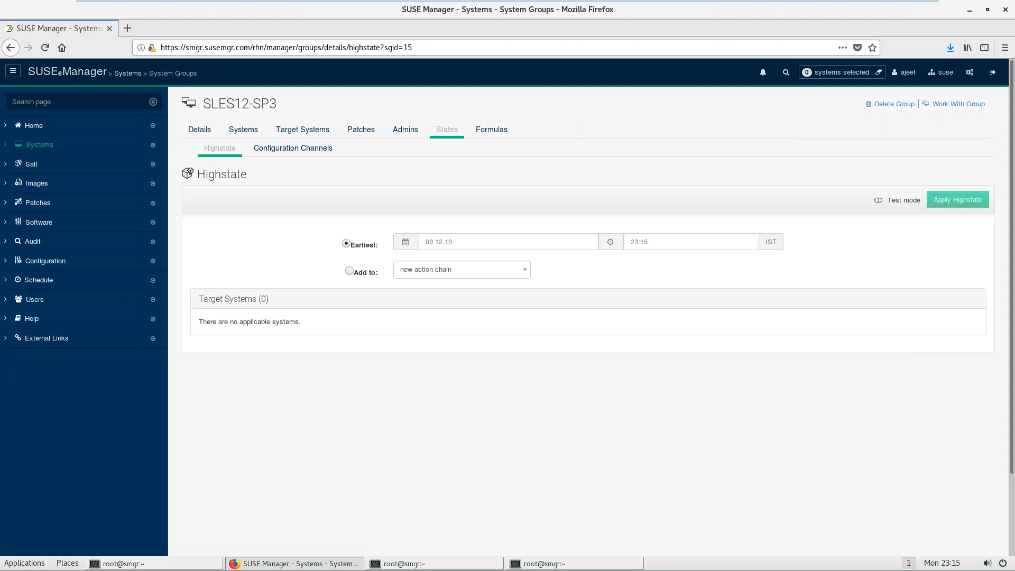
# Step: Sign out and log back in with the saved administrator login
pyautogui.click(991, 74)
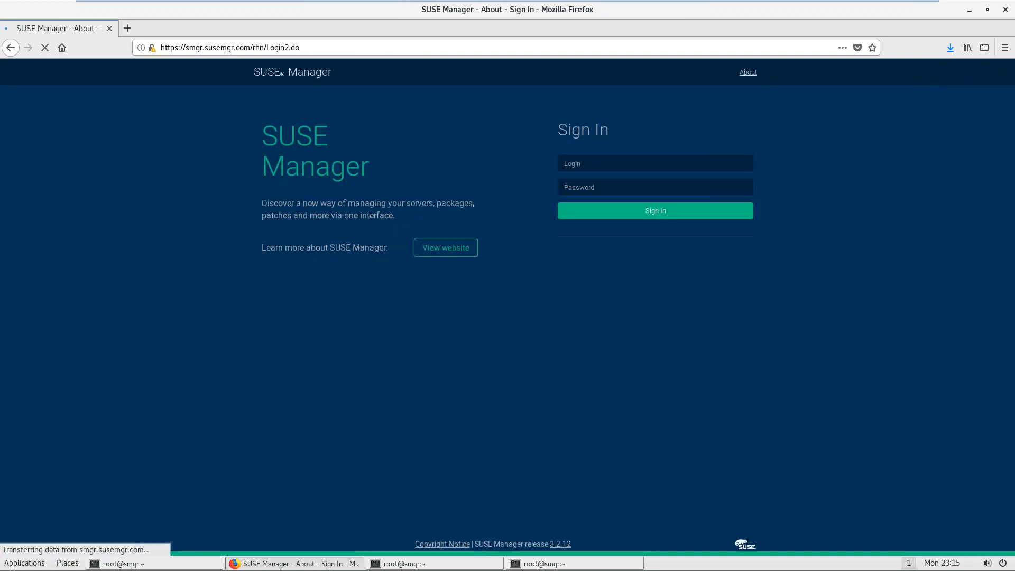
pyautogui.click(641, 179)
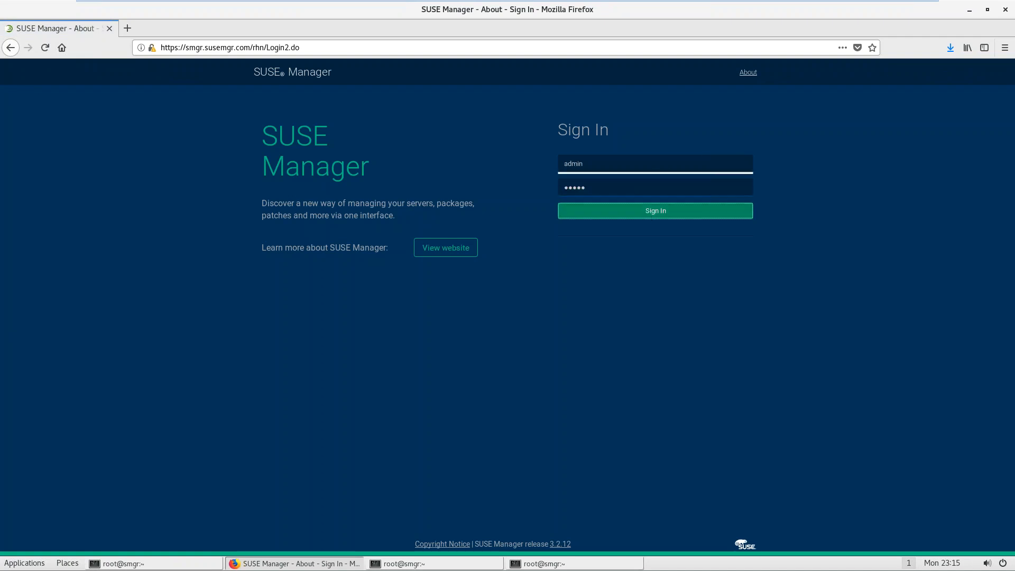
pyautogui.click(653, 211)
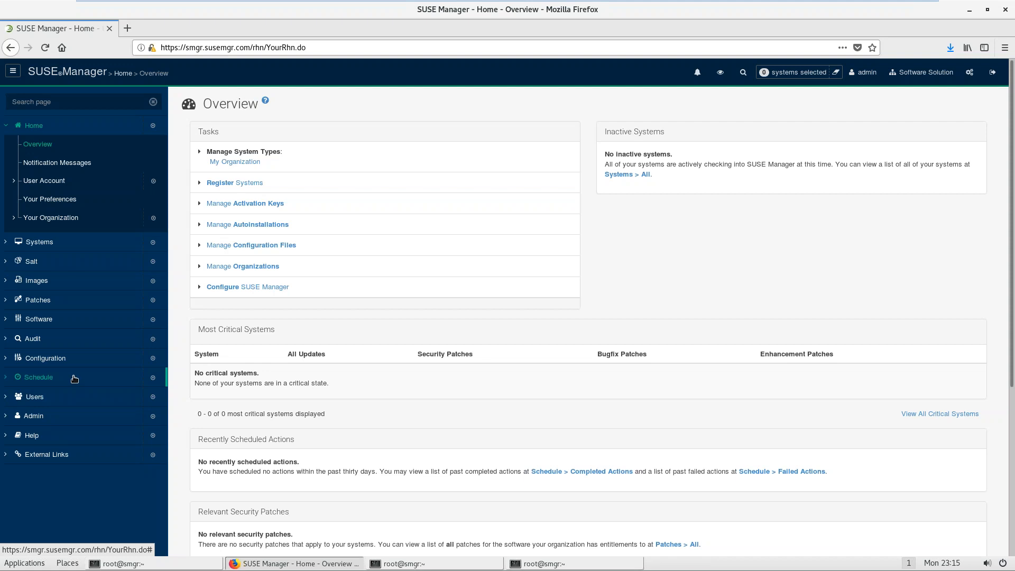
pyautogui.click(40, 418)
# Step: Open the Setup Wizard's SUSE Products tab and scroll down the product list
pyautogui.click(39, 435)
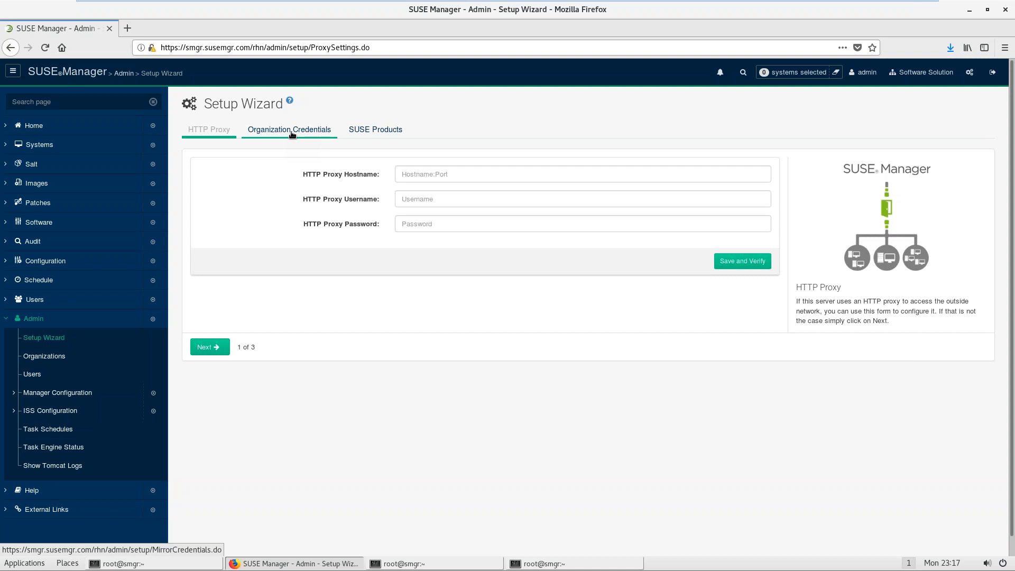
pyautogui.click(370, 130)
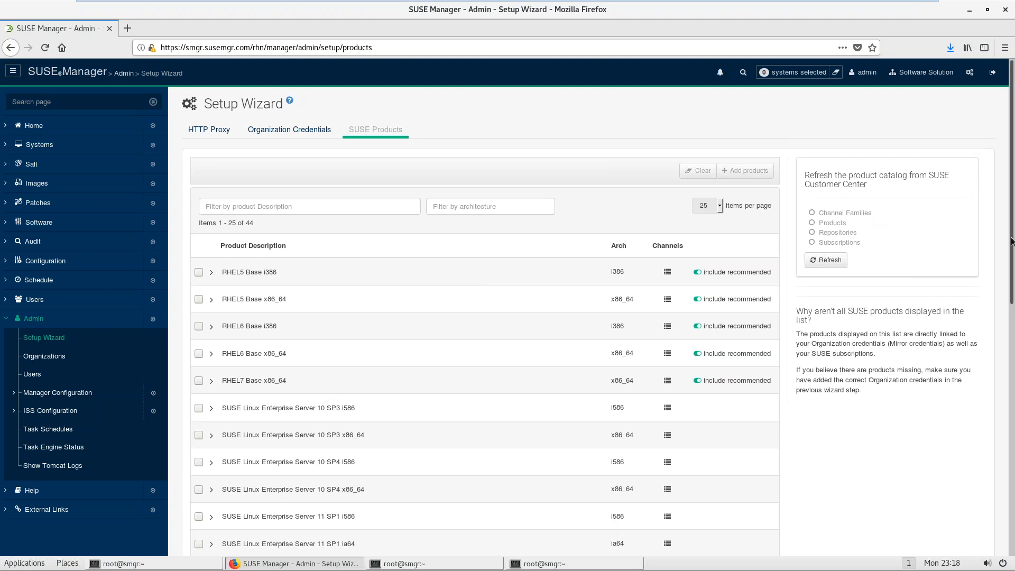
pyautogui.moveTo(1011, 240); pyautogui.dragTo(867, 492)
# Step: Under SLES 12 SP4 x86_64, add SUSE Manager Proxy 3.2, Retail Branch Server 3.2 and Server 3.2
pyautogui.click(737, 480)
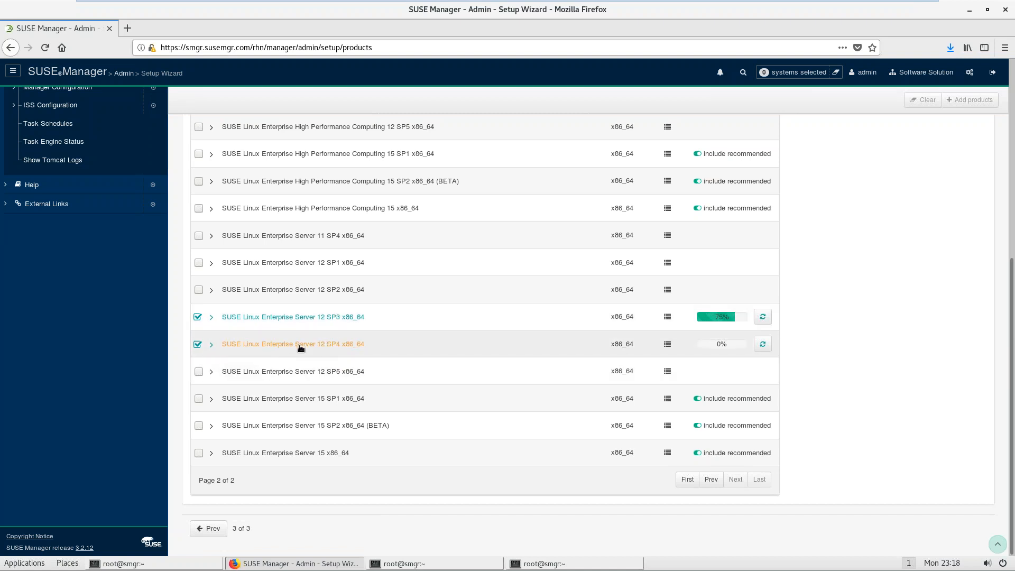
pyautogui.click(211, 345)
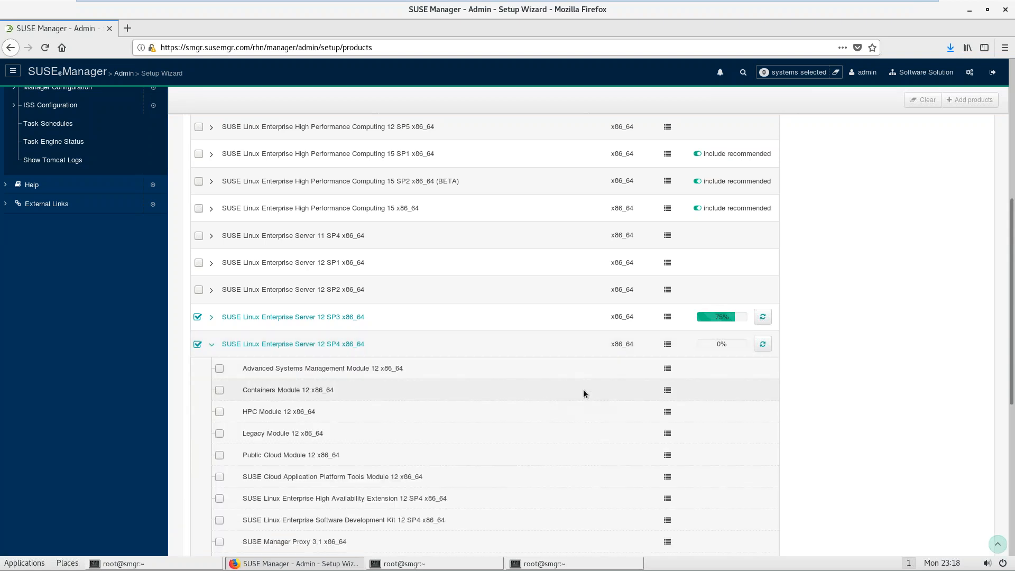
pyautogui.scroll(-1, 1014, 412)
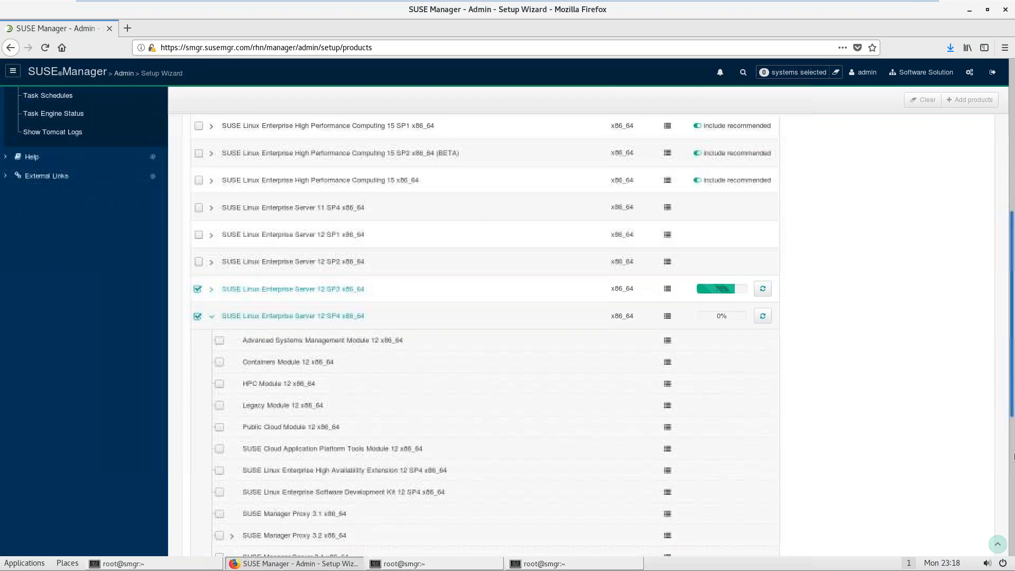
pyautogui.scroll(-5, 1013, 460)
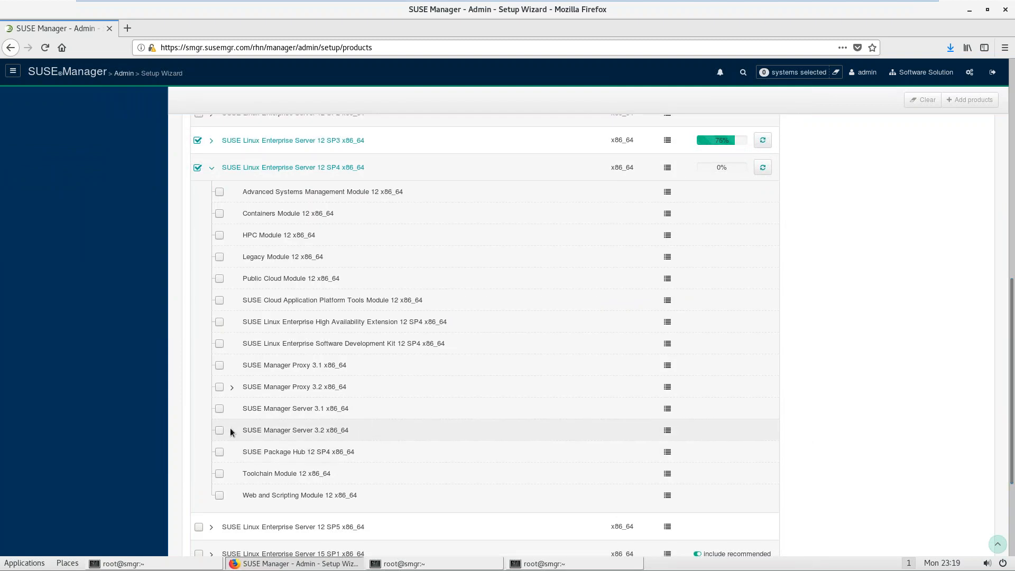
pyautogui.click(219, 388)
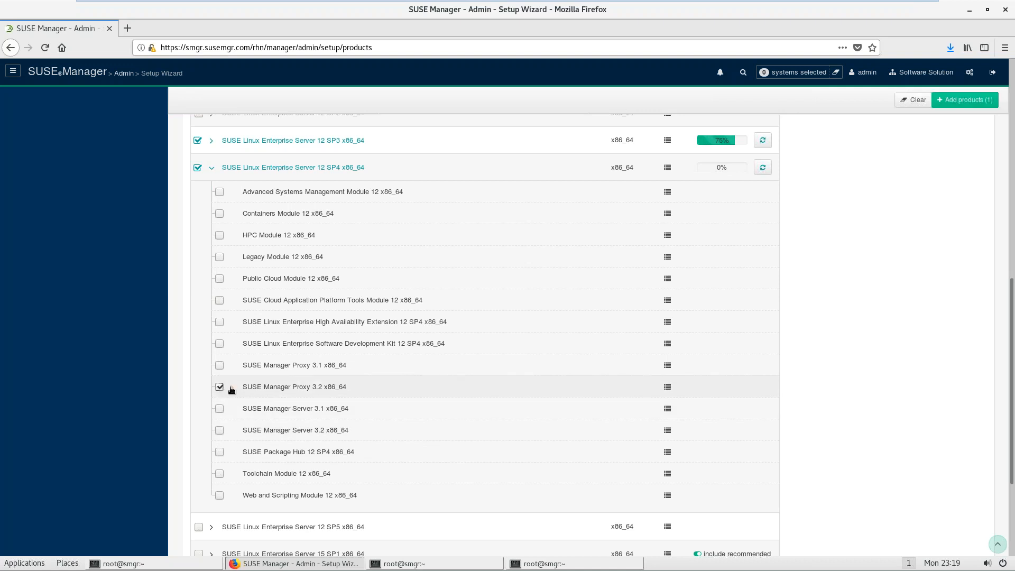
pyautogui.click(233, 389)
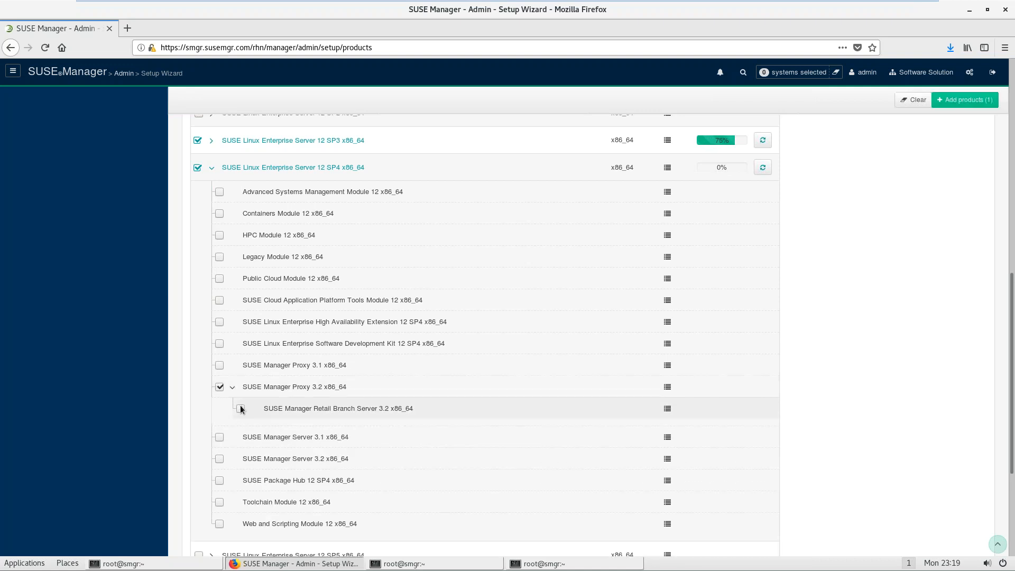
pyautogui.click(241, 409)
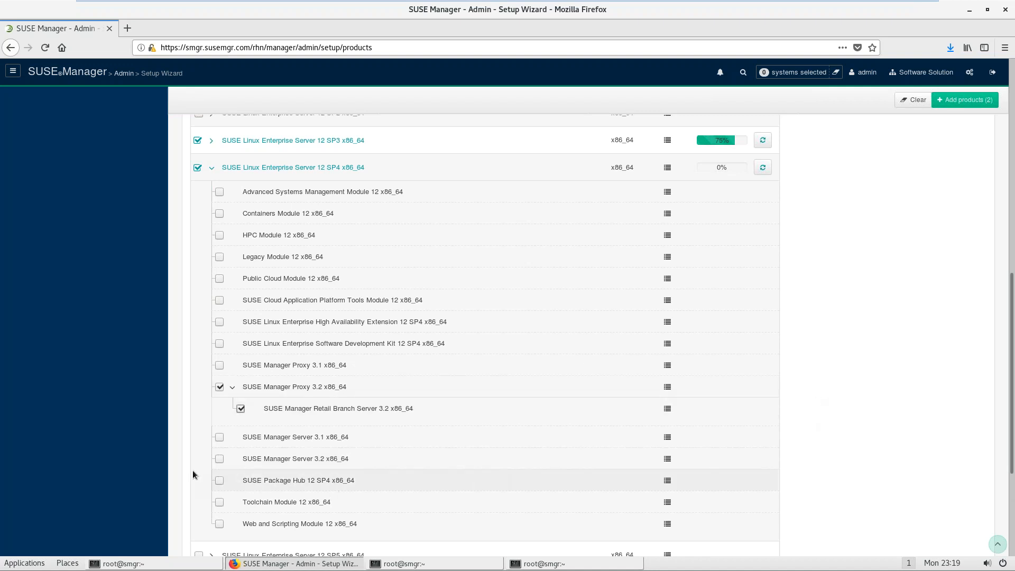
pyautogui.click(220, 460)
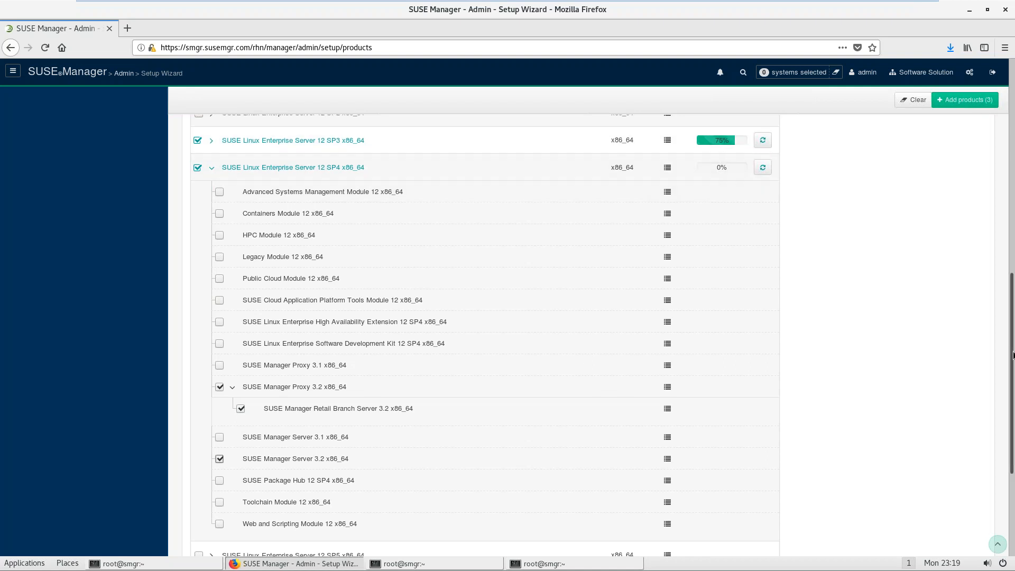
pyautogui.moveTo(1014, 356); pyautogui.dragTo(983, 154)
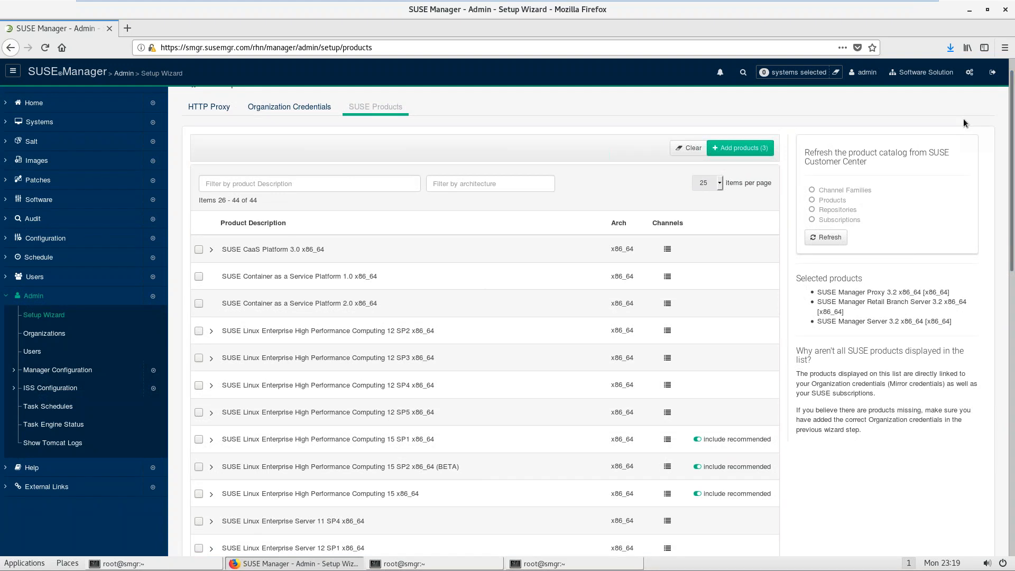
pyautogui.click(752, 152)
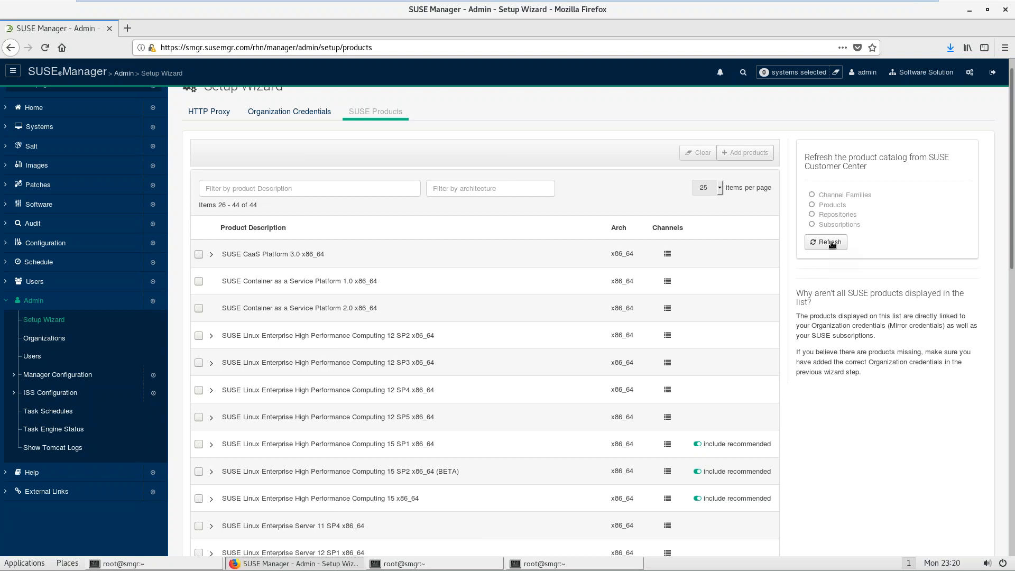
# Step: Refresh the product catalog from SUSE Customer Center and watch its progress, then raise the root terminal
pyautogui.click(831, 243)
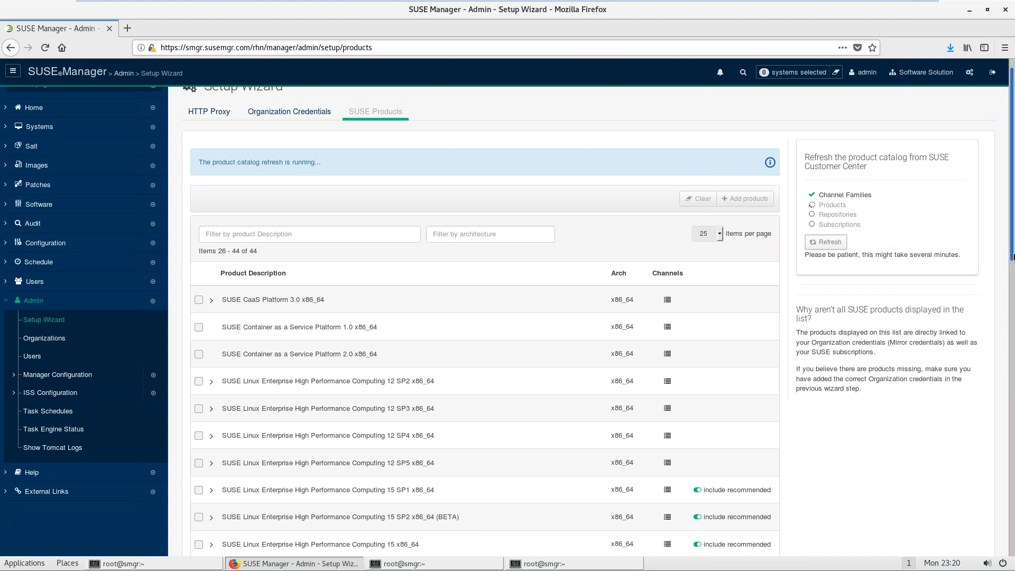
pyautogui.scroll(-5, 1011, 338)
pyautogui.moveTo(1010, 333); pyautogui.dragTo(985, 493)
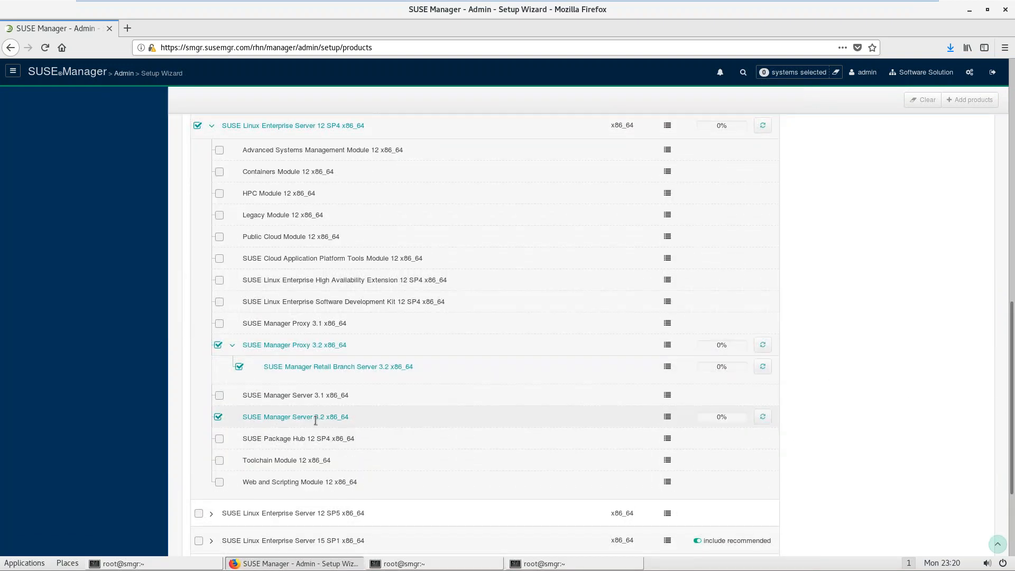
pyautogui.moveTo(291, 416); pyautogui.dragTo(318, 417)
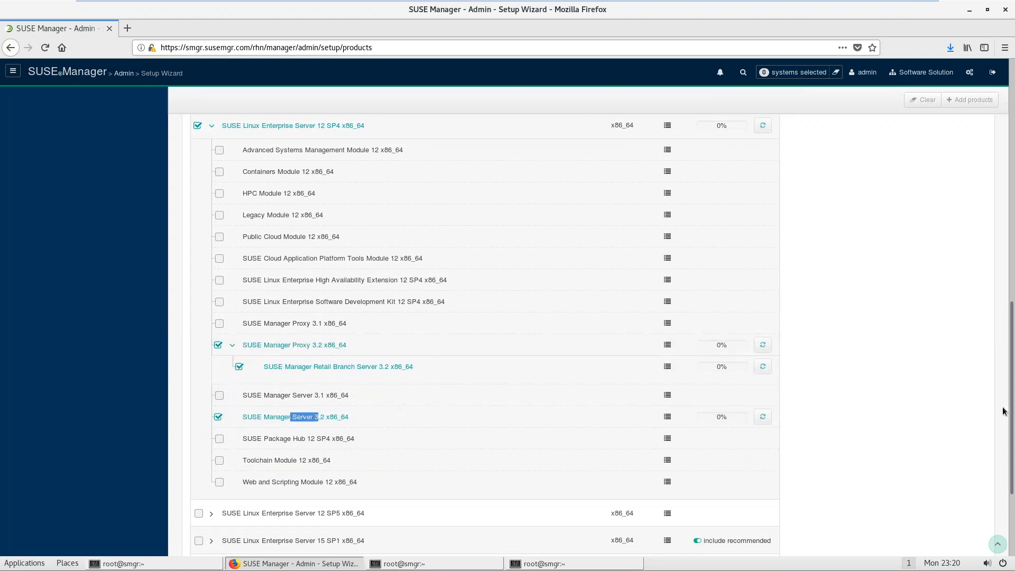
pyautogui.moveTo(1014, 416); pyautogui.dragTo(1013, 492)
pyautogui.moveTo(1013, 421); pyautogui.dragTo(1011, 172)
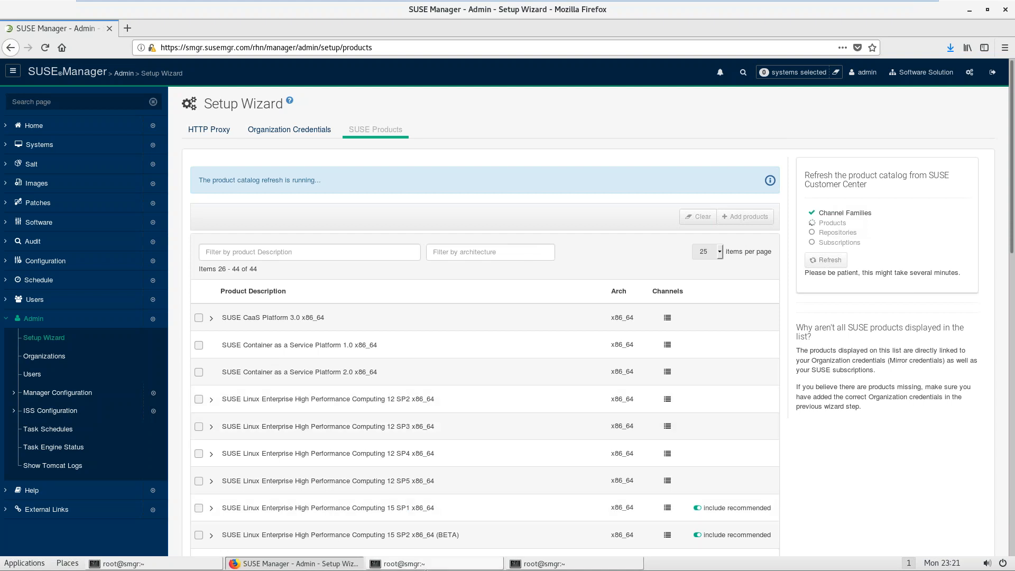
pyautogui.click(489, 568)
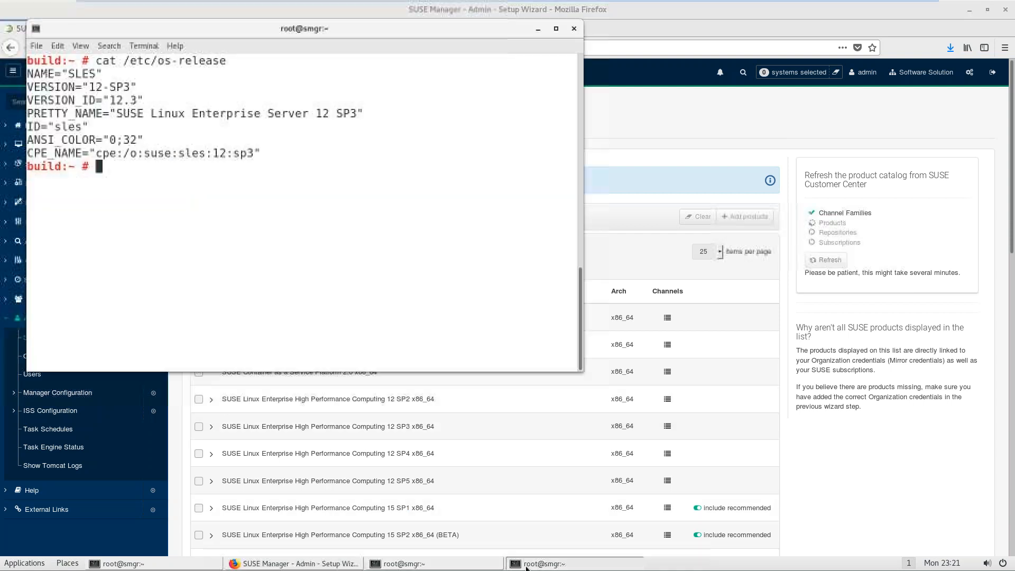
# Step: Bring up the setup notes in the terminal and clear the stray text selection
pyautogui.click(490, 566)
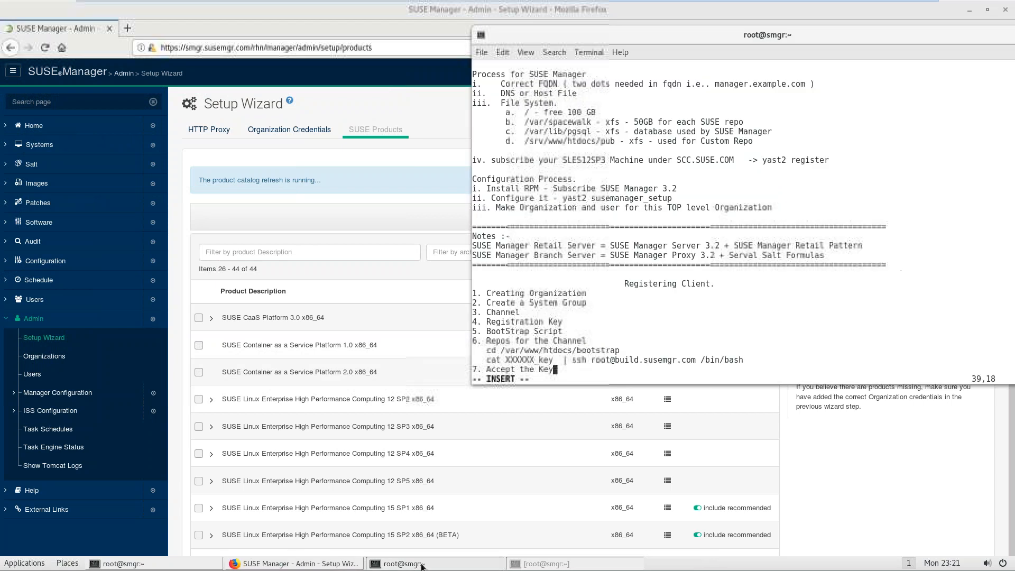
pyautogui.moveTo(501, 338); pyautogui.dragTo(518, 312)
pyautogui.click(502, 312)
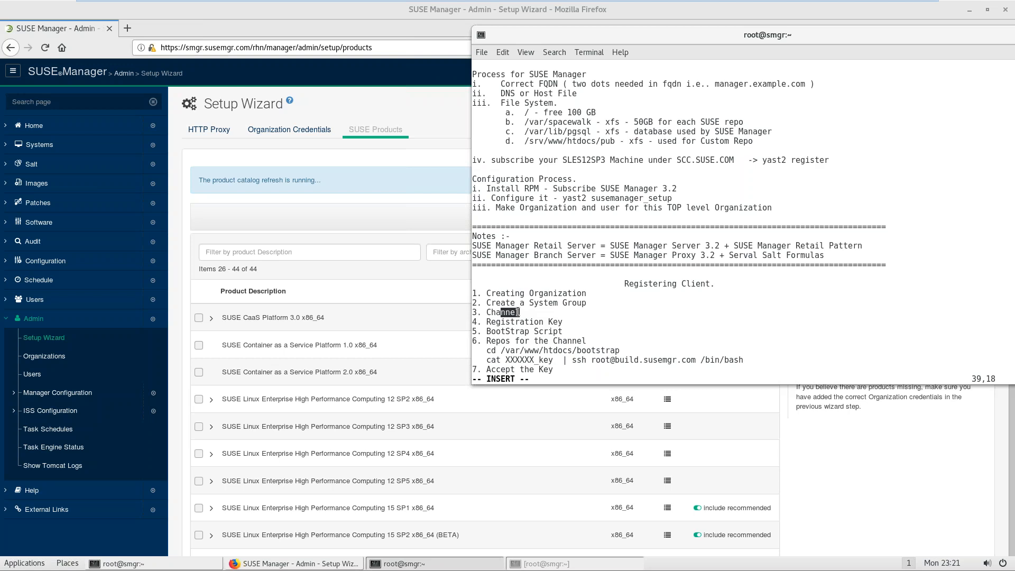
# Step: Return to the SUSE Manager setup page and scroll the products list to check SLES 12 SP3/SP4 sync progress
pyautogui.click(376, 213)
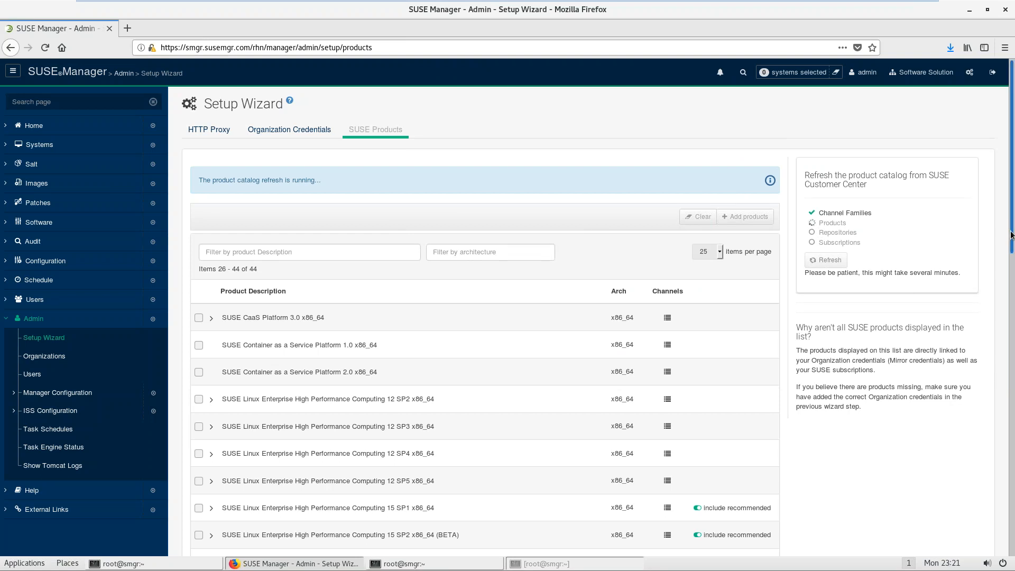
pyautogui.moveTo(1012, 232); pyautogui.dragTo(1013, 323)
pyautogui.click(1013, 324)
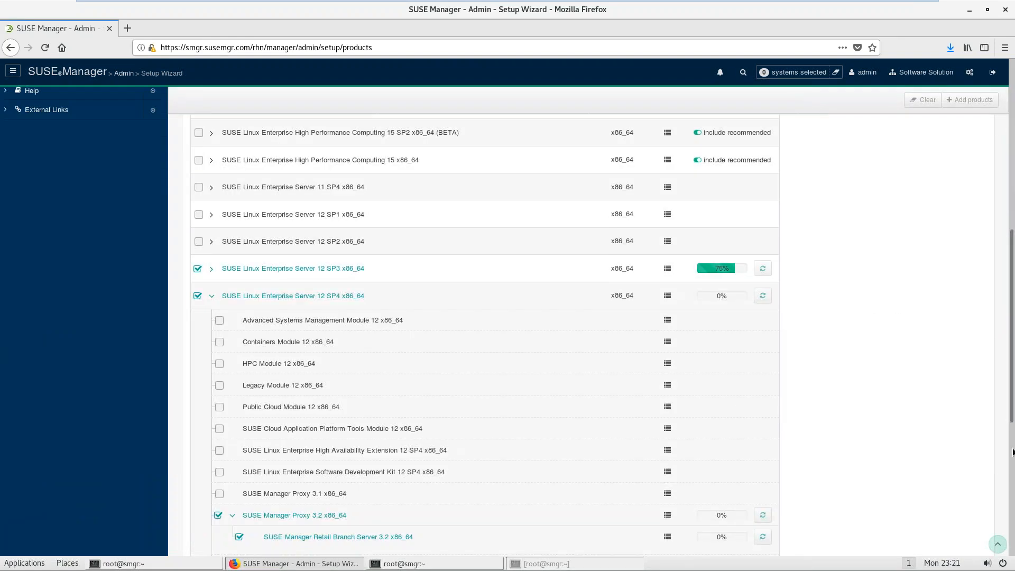
pyautogui.click(1013, 453)
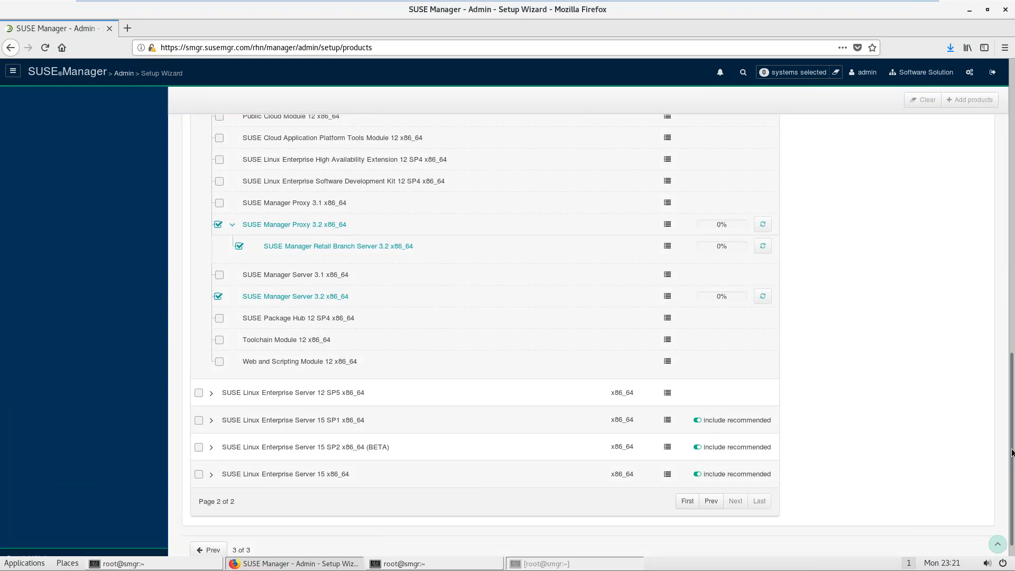
pyautogui.moveTo(1012, 453); pyautogui.dragTo(997, 187)
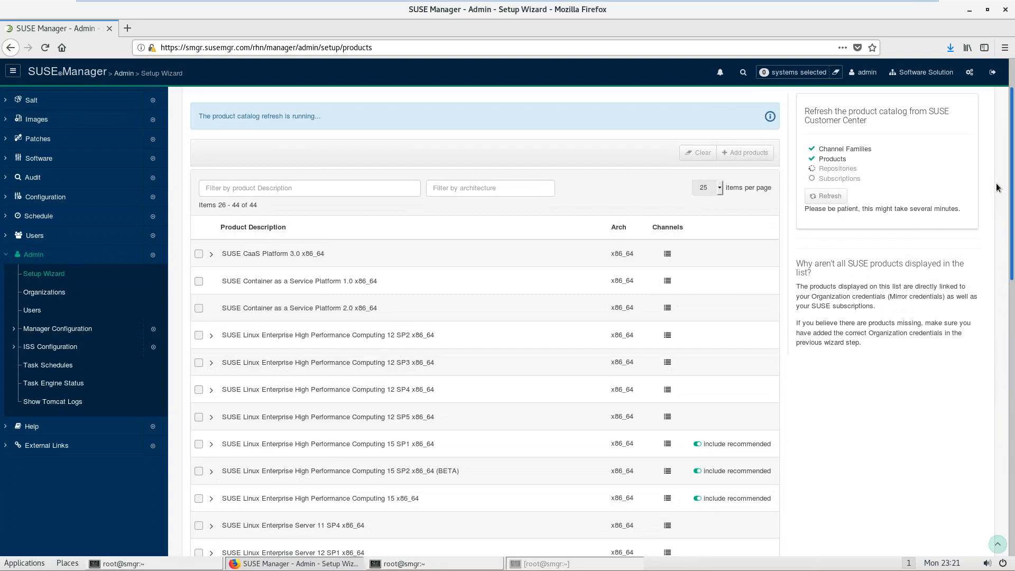
# Step: Check Task Engine Status and Task Schedules, noting the channel-repodata-default frequency
pyautogui.click(75, 389)
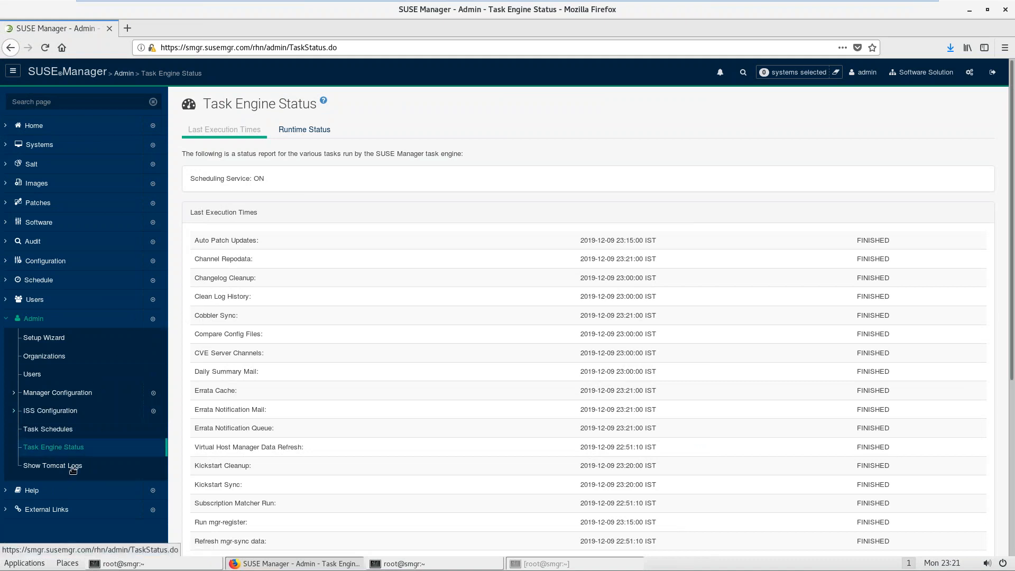
pyautogui.click(53, 431)
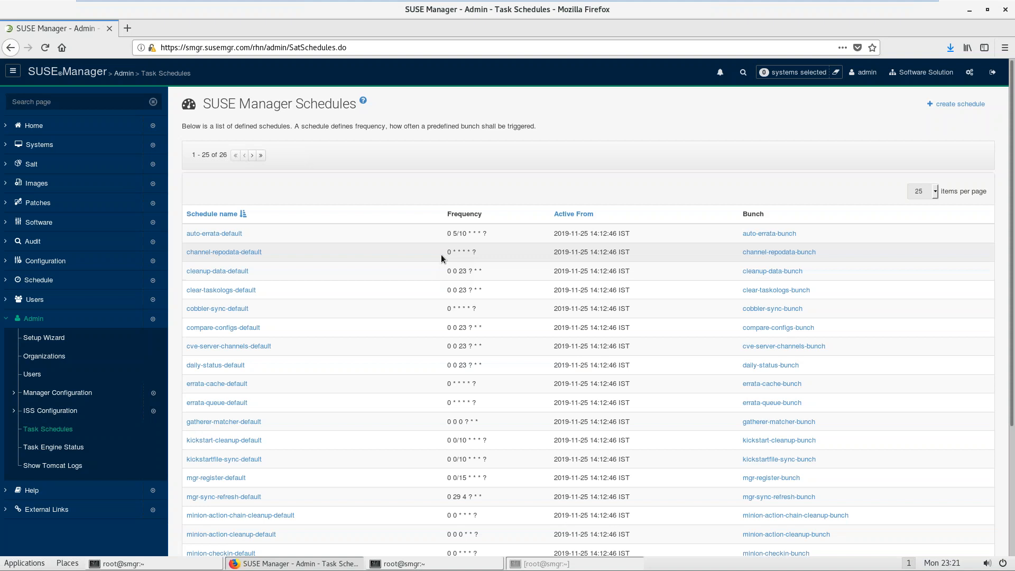
pyautogui.moveTo(448, 252); pyautogui.dragTo(484, 253)
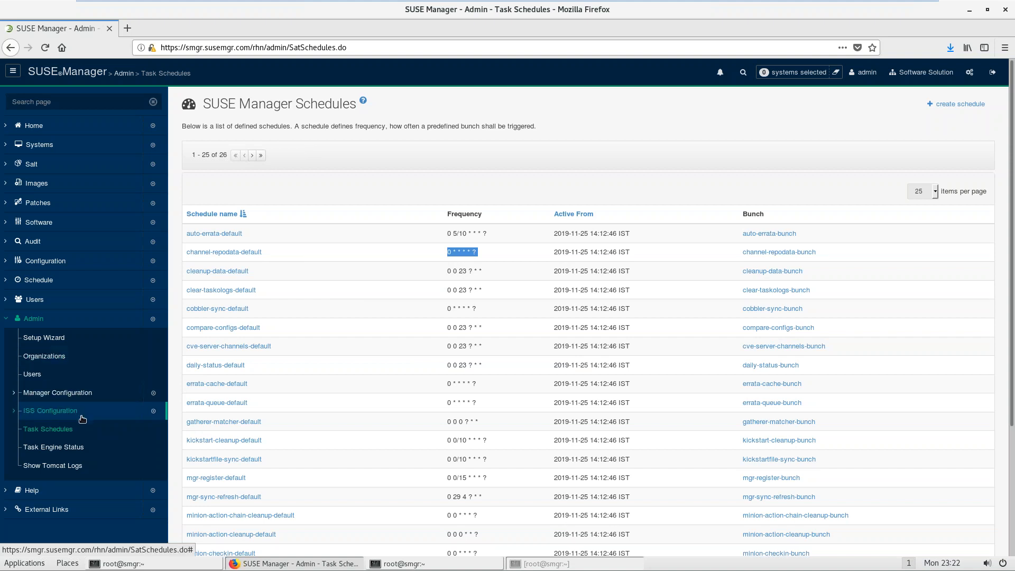
# Step: Go back to the Setup Wizard's SUSE Products step, where a product refresh is still running
pyautogui.click(56, 342)
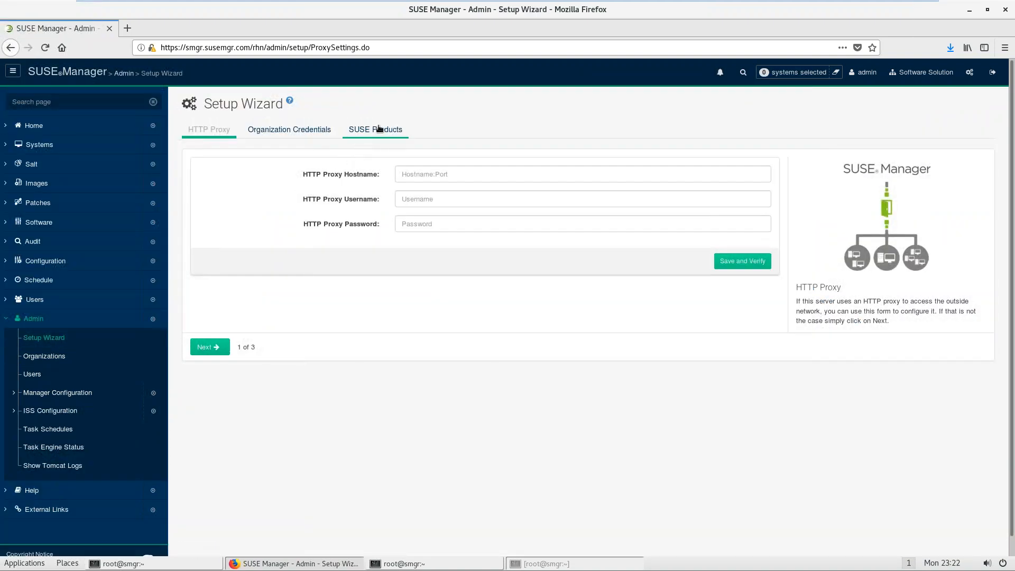
pyautogui.click(378, 128)
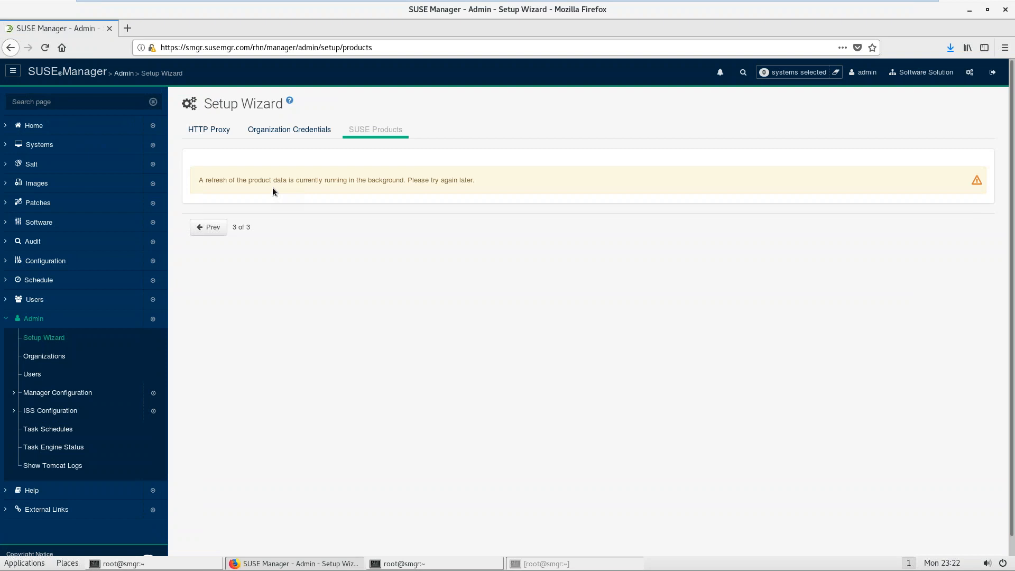
pyautogui.click(415, 565)
# Step: Open a second terminal window and run hostname to check the server name
pyautogui.rightClick(561, 308)
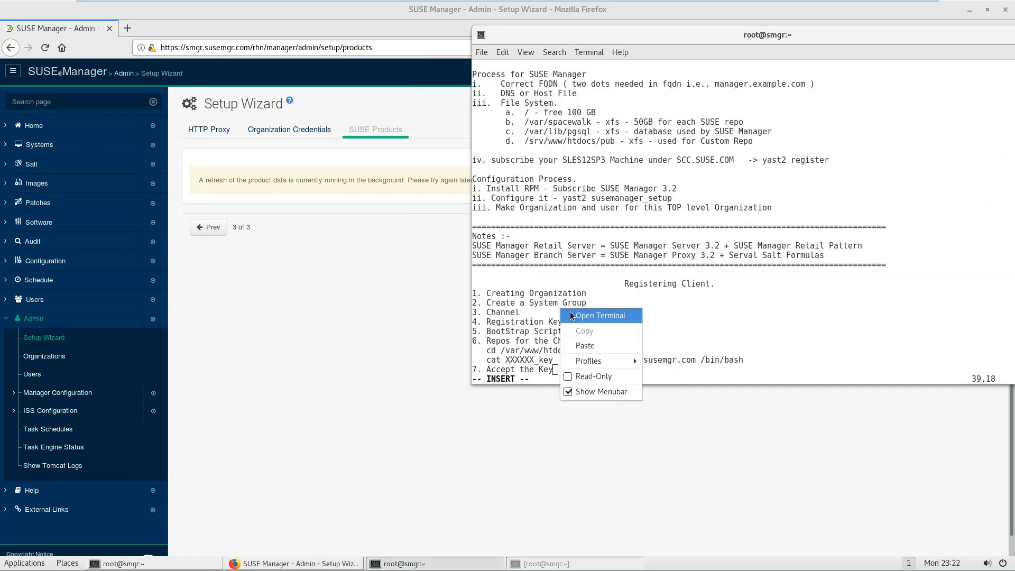
pyautogui.click(600, 316)
pyautogui.write('ls')
pyautogui.press('BackSpace')
pyautogui.press('BackSpace')
pyautogui.write('hostname')
pyautogui.press('Return')
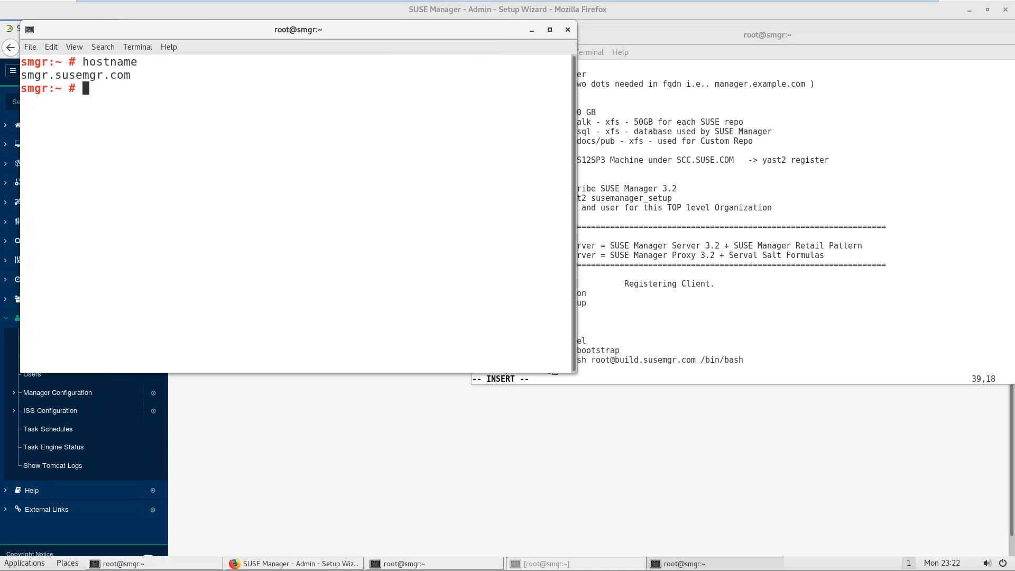
# Step: List /var/spacewalk, then its packages directory, then /var/spacewalk/packages/NULL
pyautogui.write('ls /var/spa')
pyautogui.press('Tab')
pyautogui.press('Return')
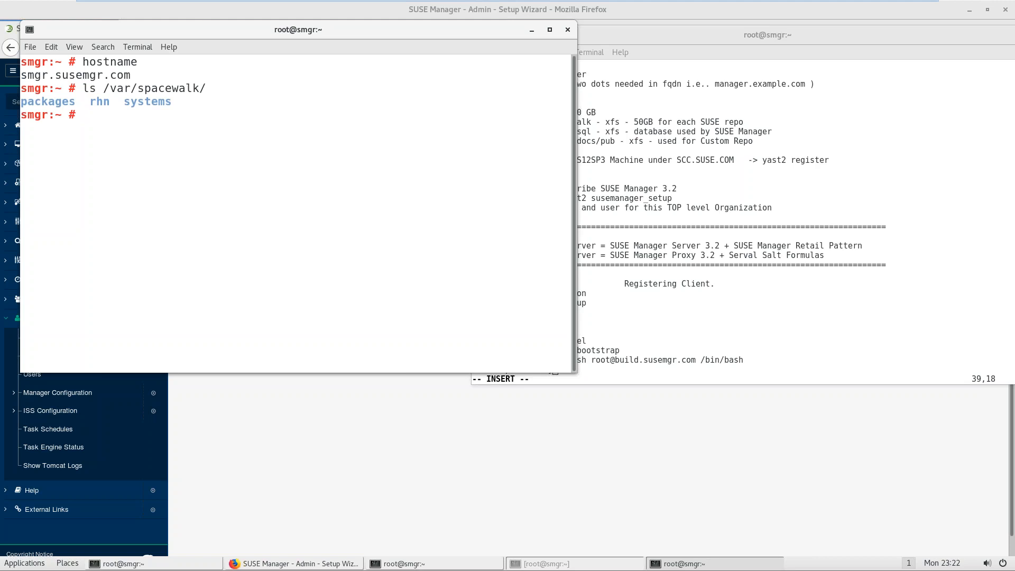
pyautogui.press('Up')
pyautogui.write('p')
pyautogui.press('Tab')
pyautogui.press('Return')
pyautogui.press('Up')
pyautogui.press('Tab')
pyautogui.press('Return')
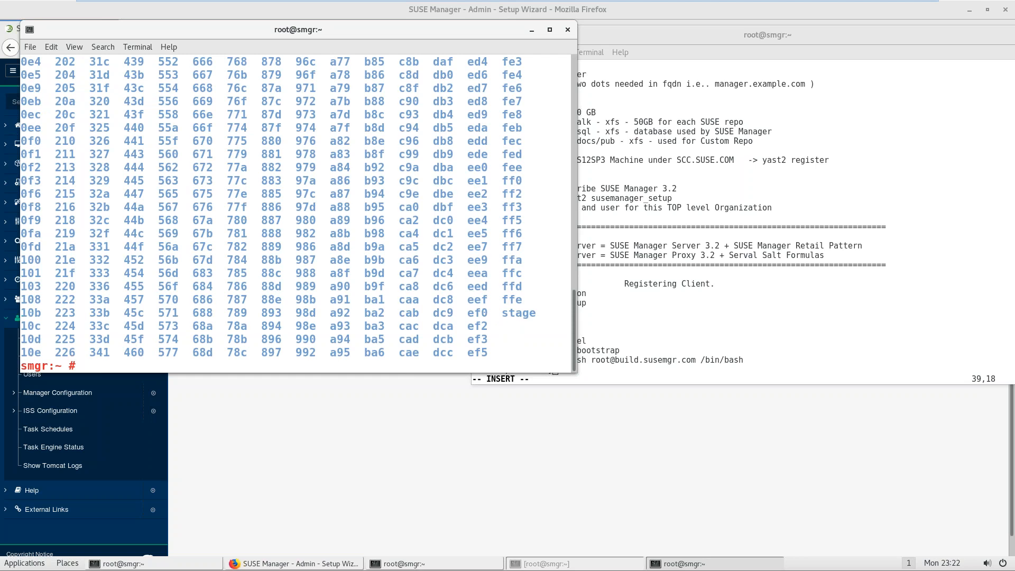
# Step: Run du -sh on /var/spacewalk/packages/NULL, which shows 12G
pyautogui.press('Up')
pyautogui.press('Left')
pyautogui.press('Left')
pyautogui.press('Left')
pyautogui.press('Left')
pyautogui.press('Left')
pyautogui.press('Left')
pyautogui.press('Left')
pyautogui.press('Left')
pyautogui.press('Left')
pyautogui.press('Left')
pyautogui.press('Left')
pyautogui.press('Left')
pyautogui.press('Left')
pyautogui.press('Left')
pyautogui.press('Left')
pyautogui.press('Left')
pyautogui.press('Left')
pyautogui.press('Left')
pyautogui.press('Left')
pyautogui.press('Left')
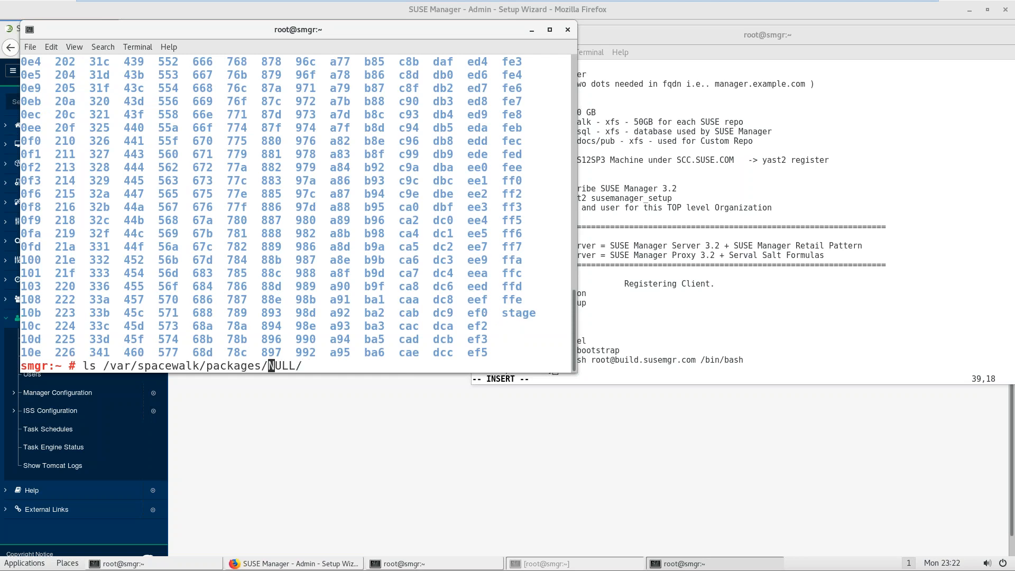
pyautogui.press('Left')
pyautogui.press('Left')
pyautogui.press('Left')
pyautogui.press('Left')
pyautogui.press('Left')
pyautogui.press('Left')
pyautogui.press('Left')
pyautogui.press('Left')
pyautogui.press('BackSpace')
pyautogui.press('BackSpace')
pyautogui.write('s')
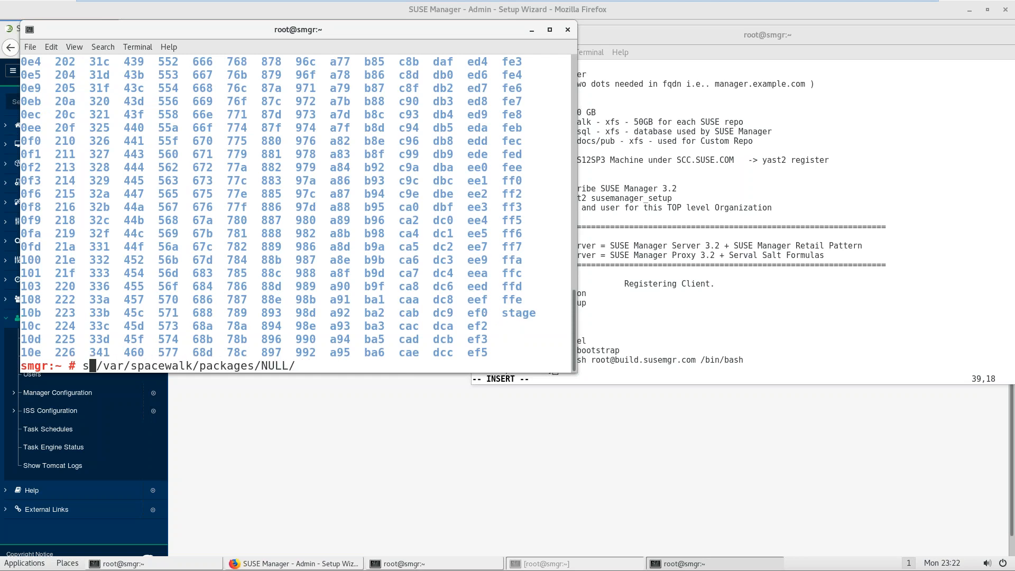
pyautogui.press('BackSpace')
pyautogui.write('du ')
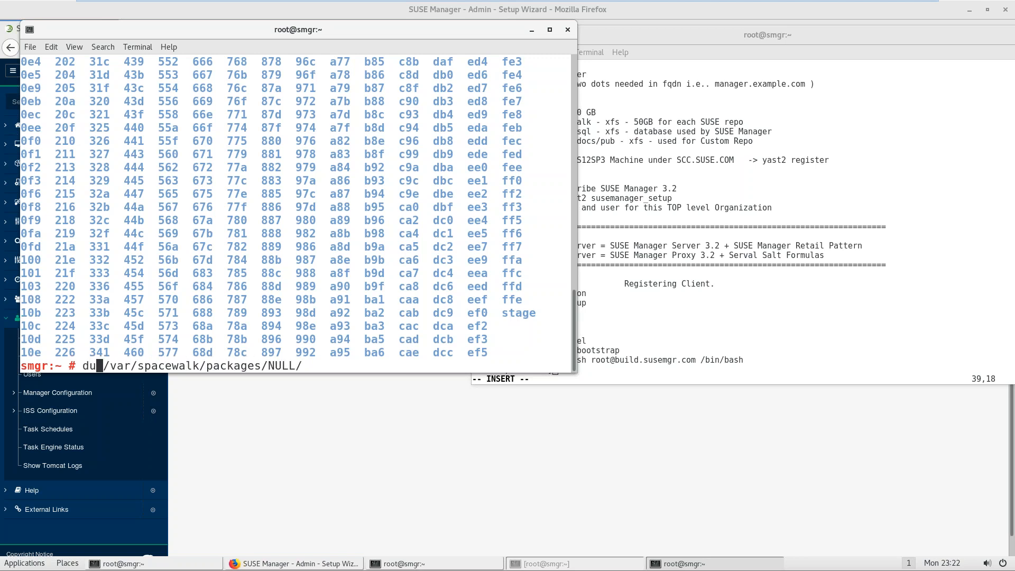
pyautogui.write('-sh')
pyautogui.hotkey('ctrl', 'l')
pyautogui.press('Return')
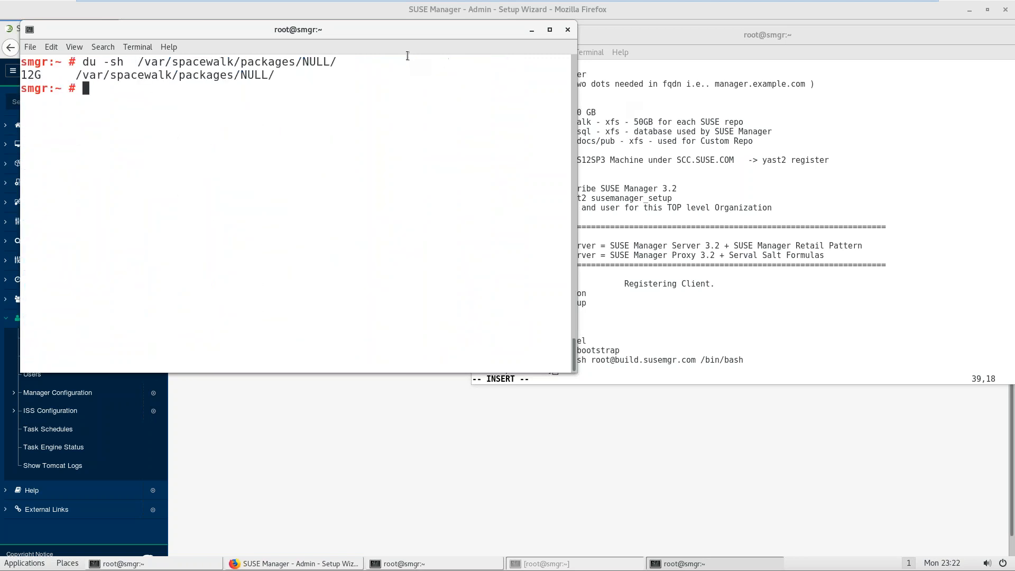
pyautogui.moveTo(373, 30); pyautogui.dragTo(563, 161)
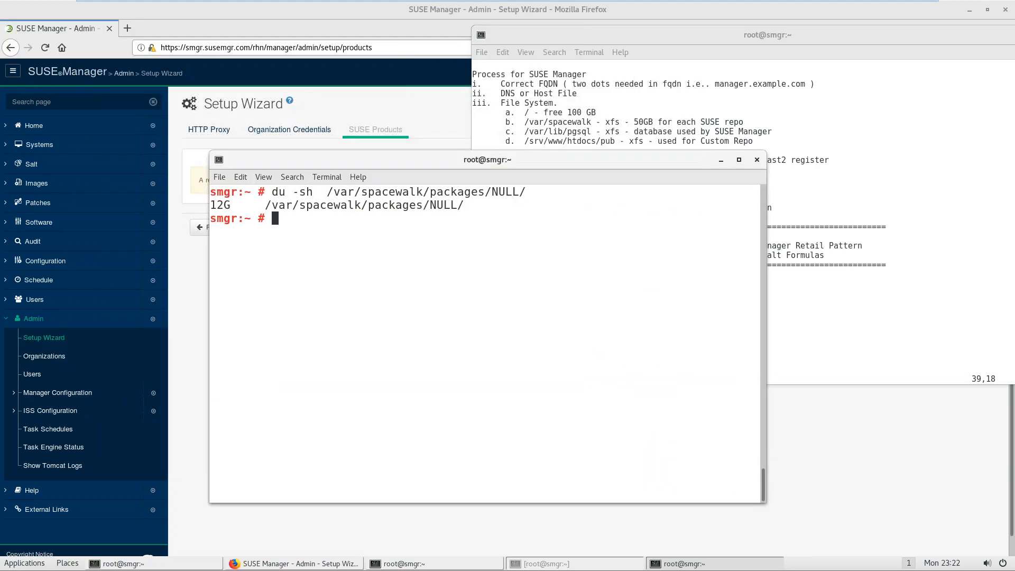
# Step: Keep monitoring the NULL directory size with watch du -sh every two seconds
pyautogui.press('Up')
pyautogui.press('Left')
pyautogui.press('Left')
pyautogui.press('Left')
pyautogui.press('Left')
pyautogui.press('Left')
pyautogui.press('Left')
pyautogui.press('Left')
pyautogui.press('Left')
pyautogui.press('Left')
pyautogui.press('Left')
pyautogui.press('Left')
pyautogui.press('Left')
pyautogui.press('Left')
pyautogui.press('Left')
pyautogui.press('Left')
pyautogui.press('Left')
pyautogui.press('Left')
pyautogui.press('Left')
pyautogui.press('Left')
pyautogui.press('Left')
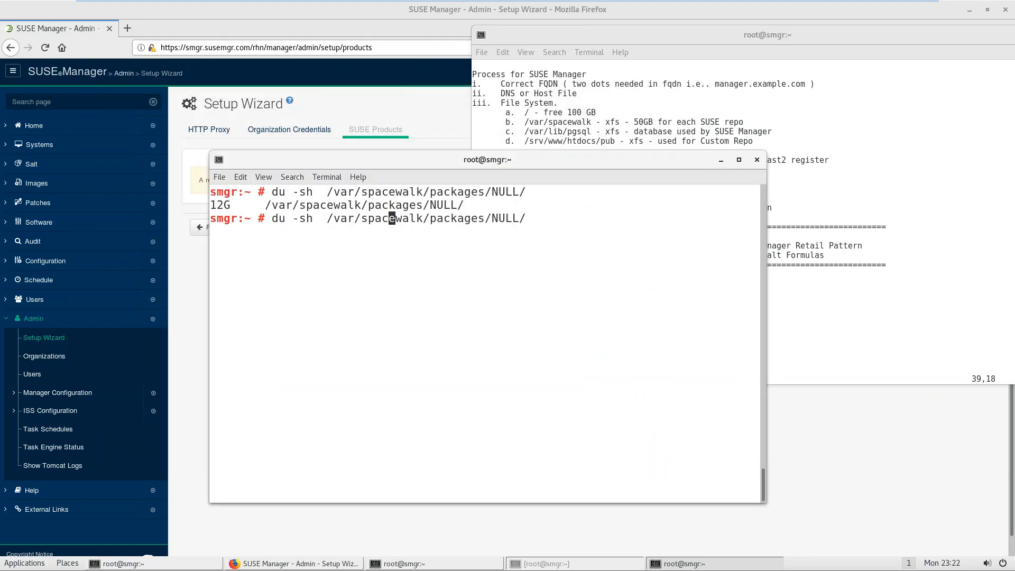
pyautogui.press('Left')
pyautogui.write('watch')
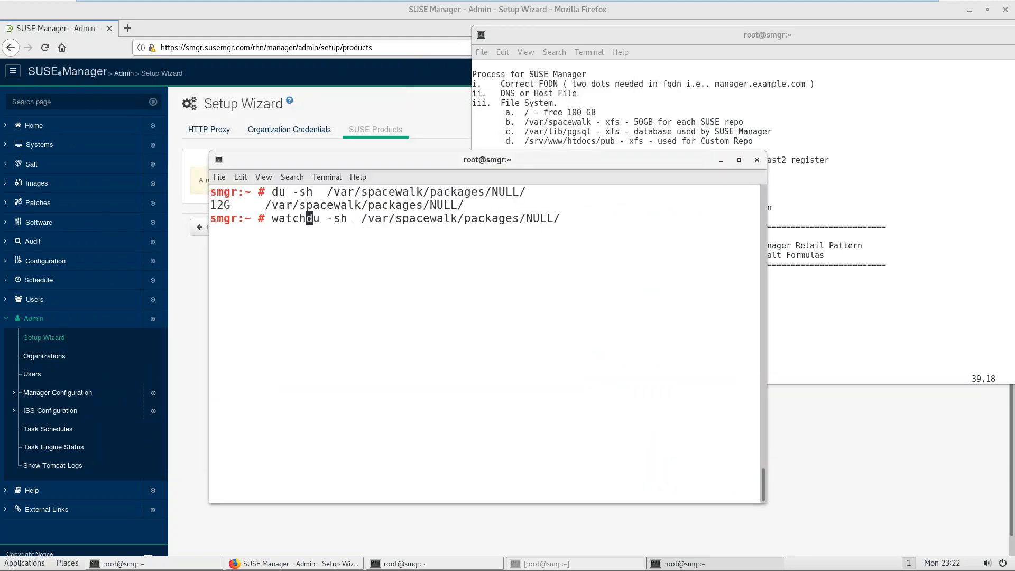
pyautogui.hotkey('ctrl', 'l')
pyautogui.press('Return')
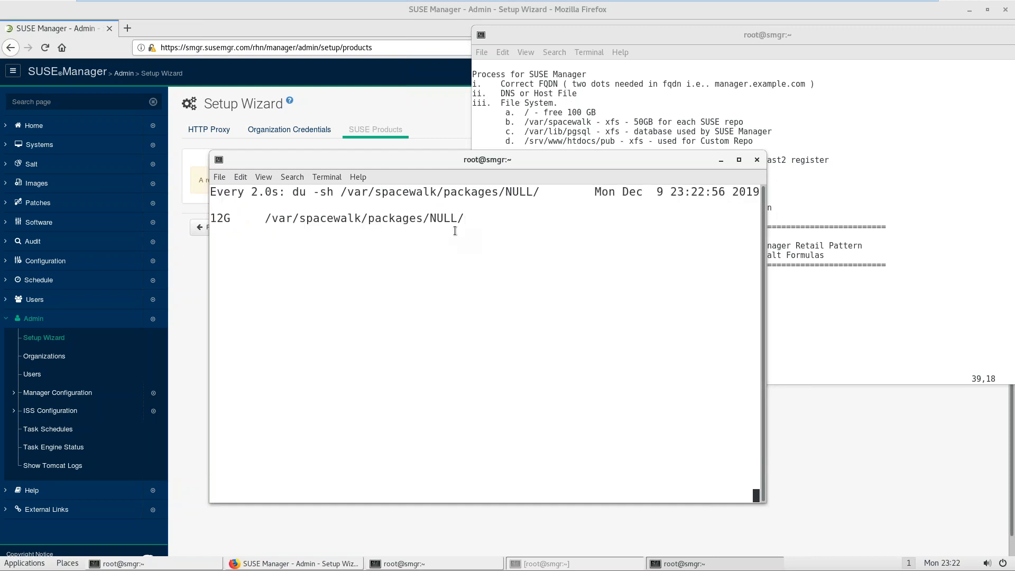
pyautogui.moveTo(435, 159); pyautogui.dragTo(611, 281)
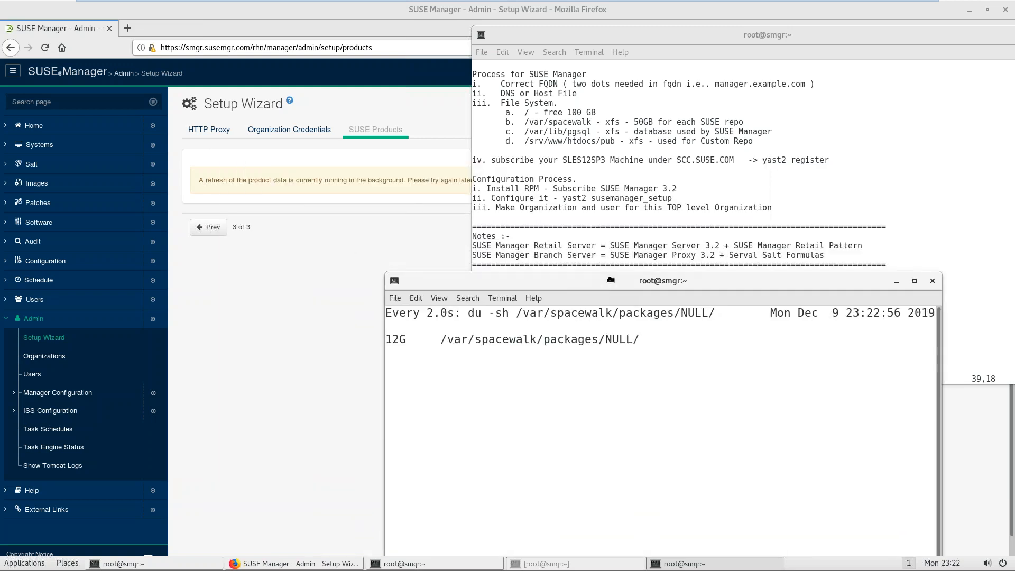
# Step: Bring the SUSE Manager page to the front and leave the virtual machine's full-screen view
pyautogui.click(345, 254)
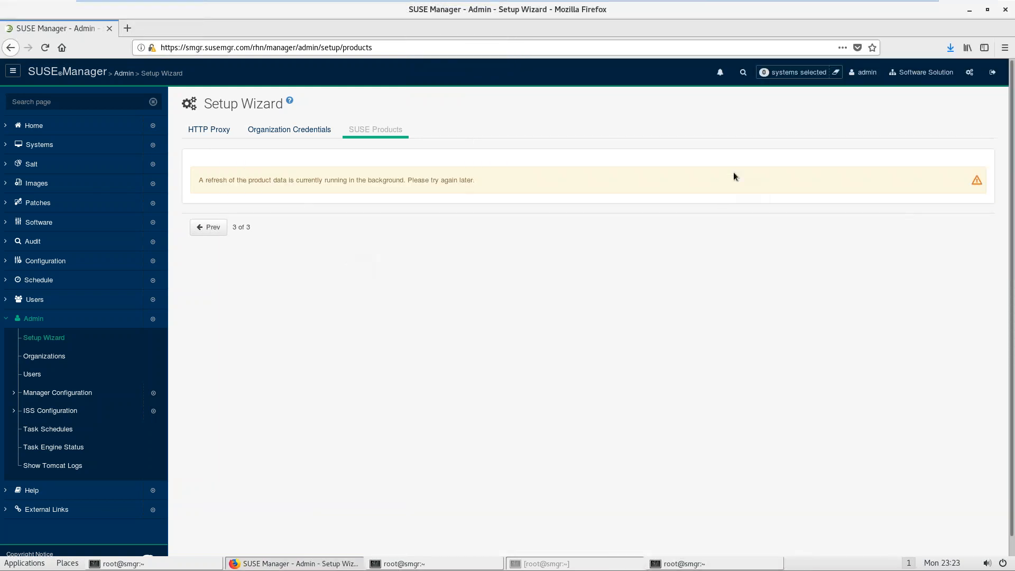
pyautogui.moveTo(875, 5)
pyautogui.click(908, 9)
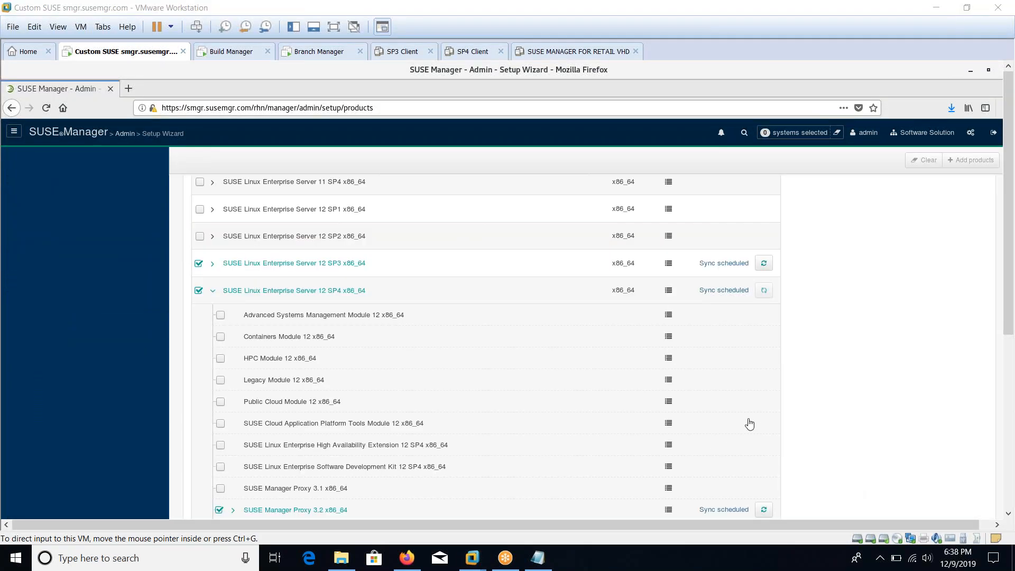
# Step: Rerun du -sh without watch on /var/spacewalk/packages/NULL, confirming 18G of packages
pyautogui.click(334, 27)
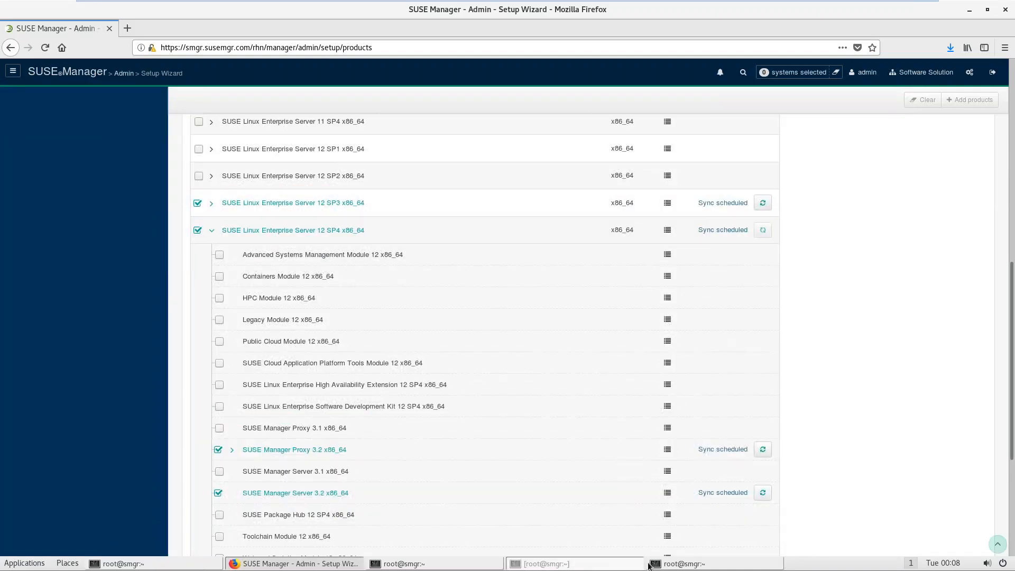
pyautogui.click(680, 564)
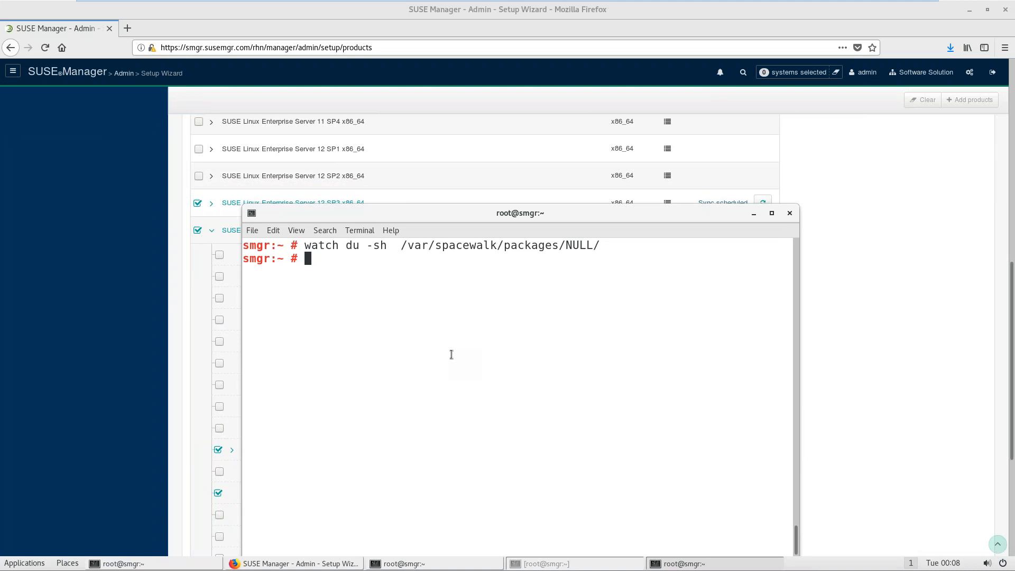
pyautogui.press('Up')
pyautogui.hotkey('ctrl', 'Left')
pyautogui.hotkey('ctrl', 'Left')
pyautogui.hotkey('ctrl', 'Left')
pyautogui.hotkey('ctrl', 'Left')
pyautogui.hotkey('ctrl', 'Left')
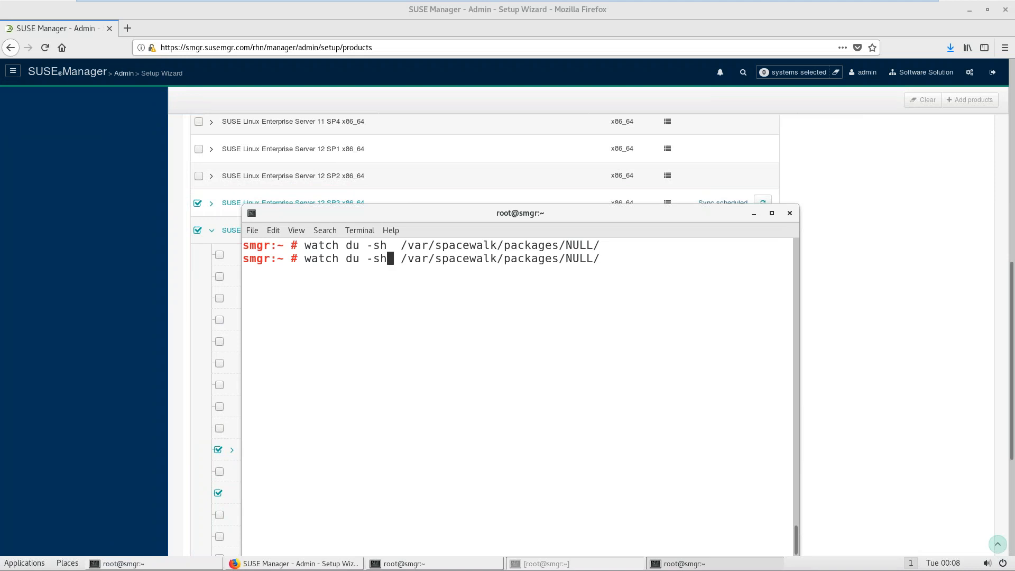
pyautogui.press('Left')
pyautogui.press('BackSpace')
pyautogui.press('BackSpace')
pyautogui.press('BackSpace')
pyautogui.press('BackSpace')
pyautogui.press('BackSpace')
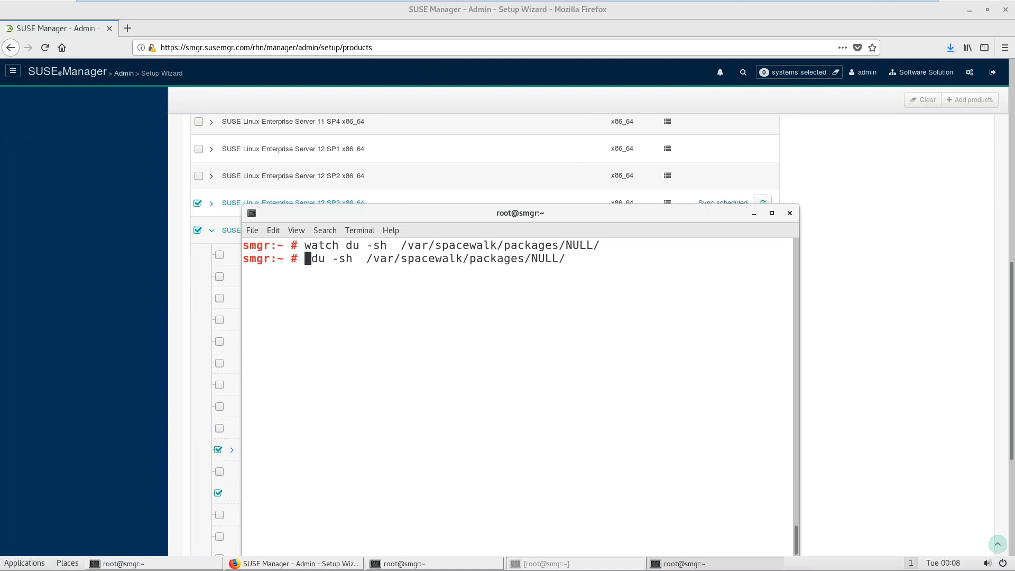
pyautogui.press('Return')
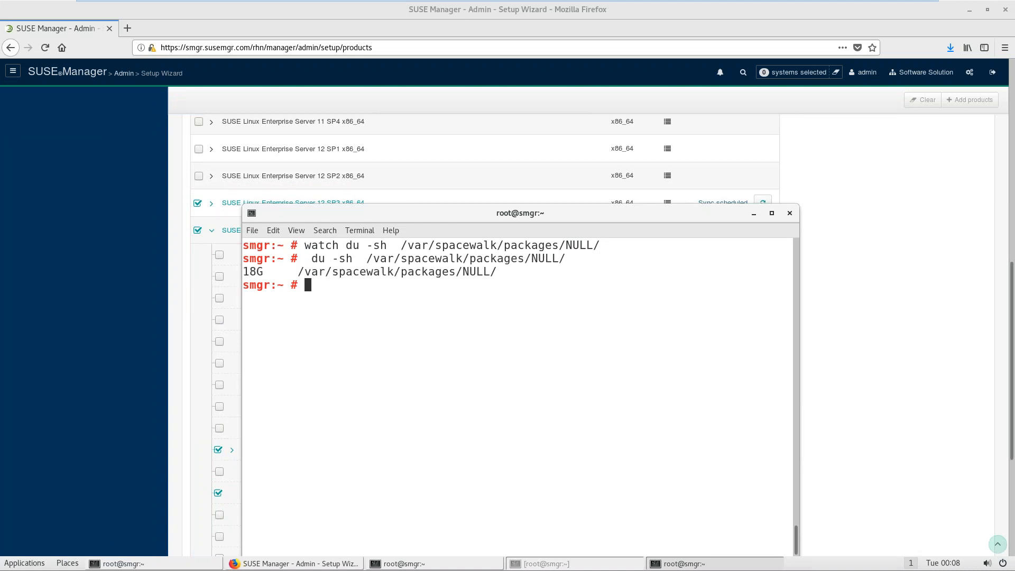
pyautogui.click(864, 310)
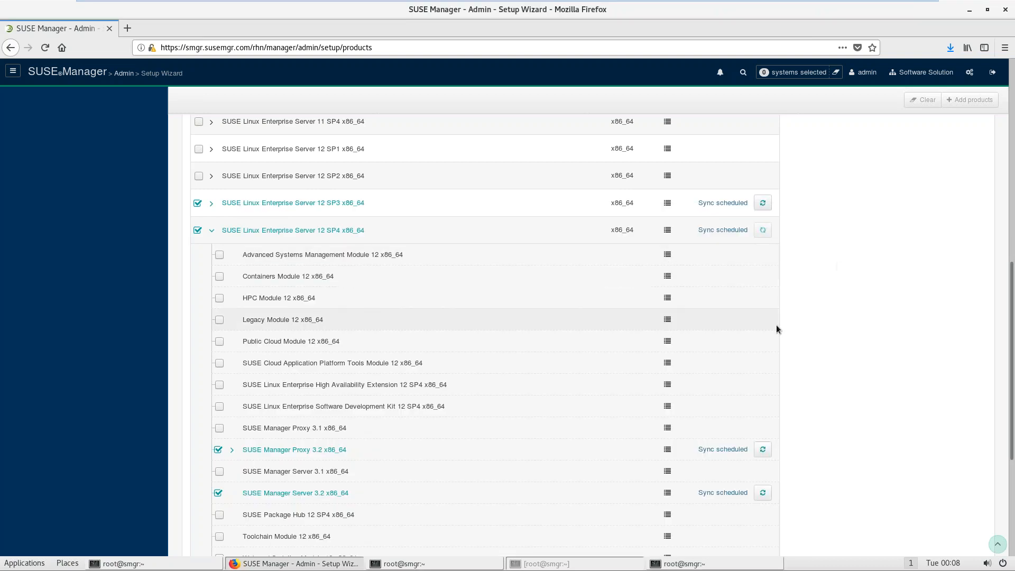
pyautogui.click(733, 563)
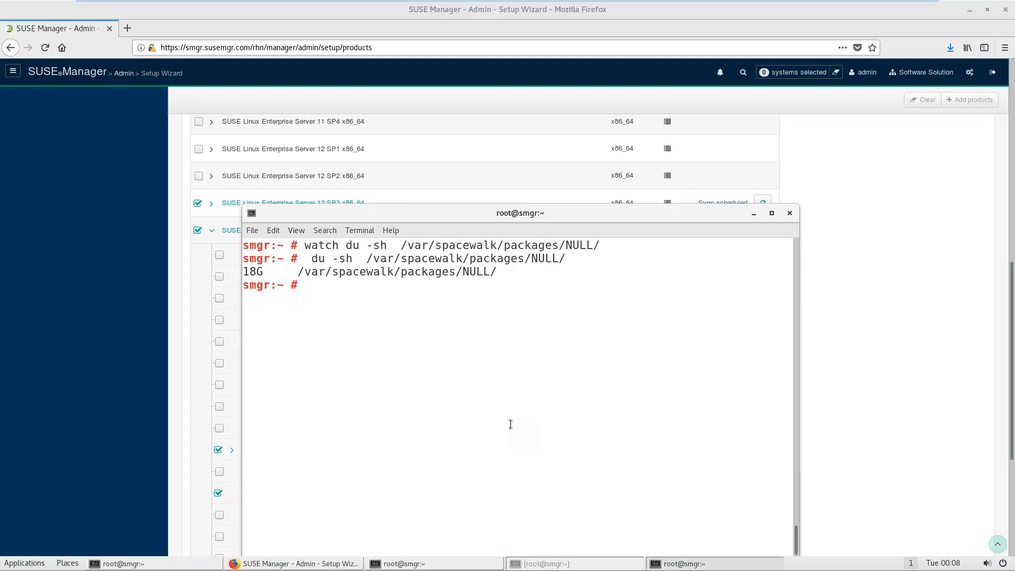
# Step: Highlight the Channel step in the notes, then collapse the SLES 12 SP4 x86_64 module list
pyautogui.click(439, 564)
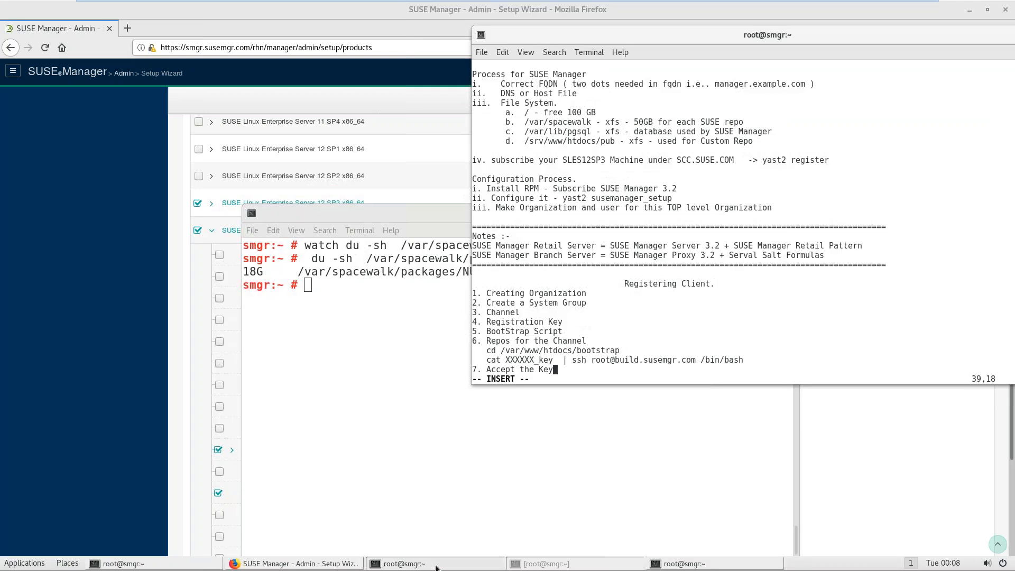
pyautogui.moveTo(502, 312); pyautogui.dragTo(517, 313)
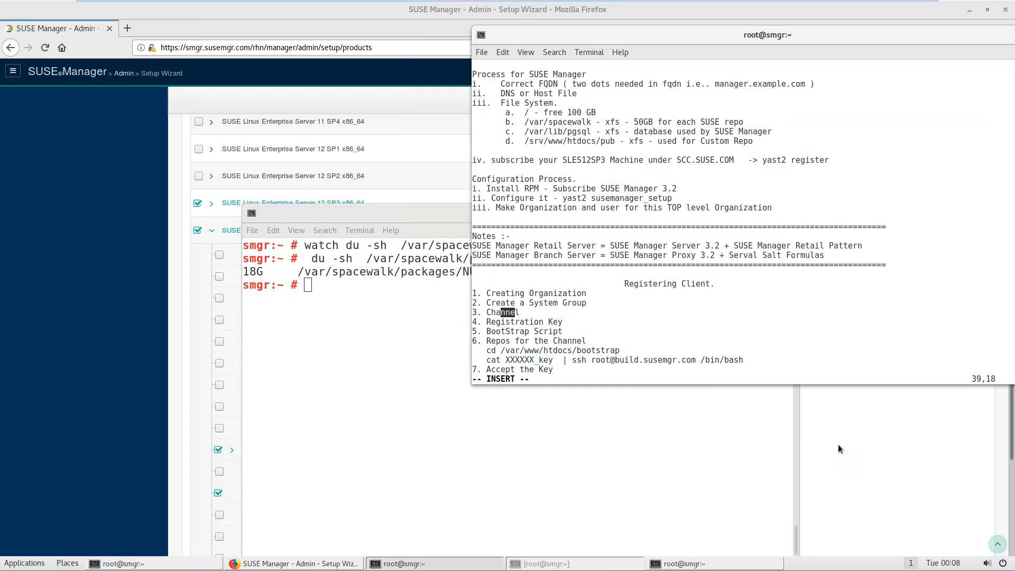
pyautogui.click(839, 445)
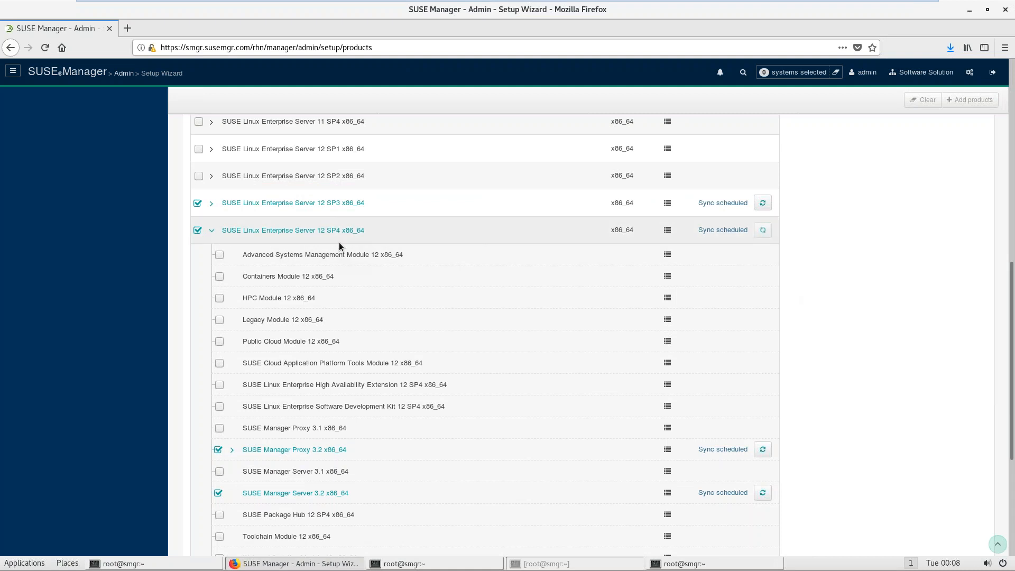
pyautogui.click(252, 231)
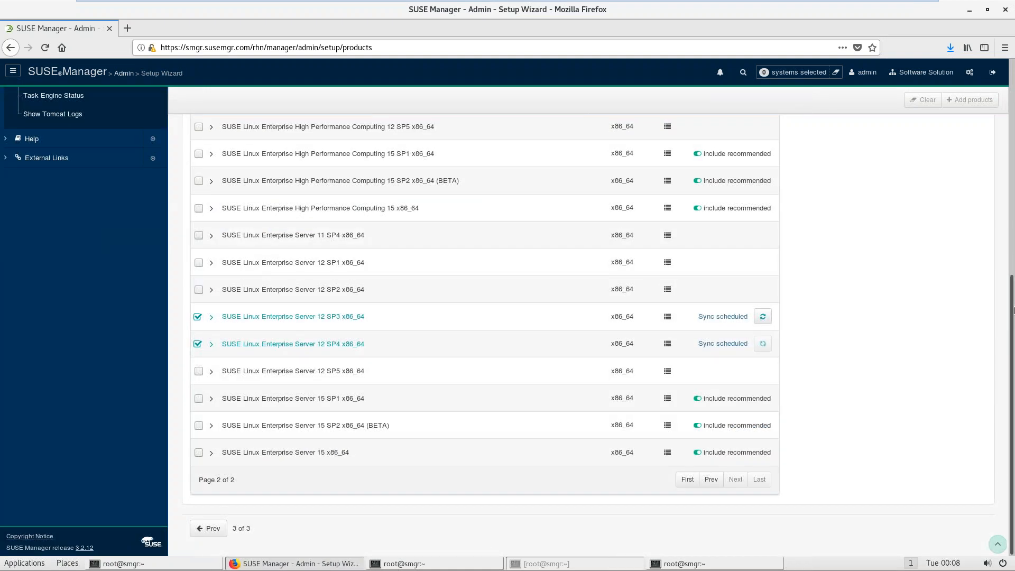
pyautogui.moveTo(1011, 305); pyautogui.dragTo(1011, 81)
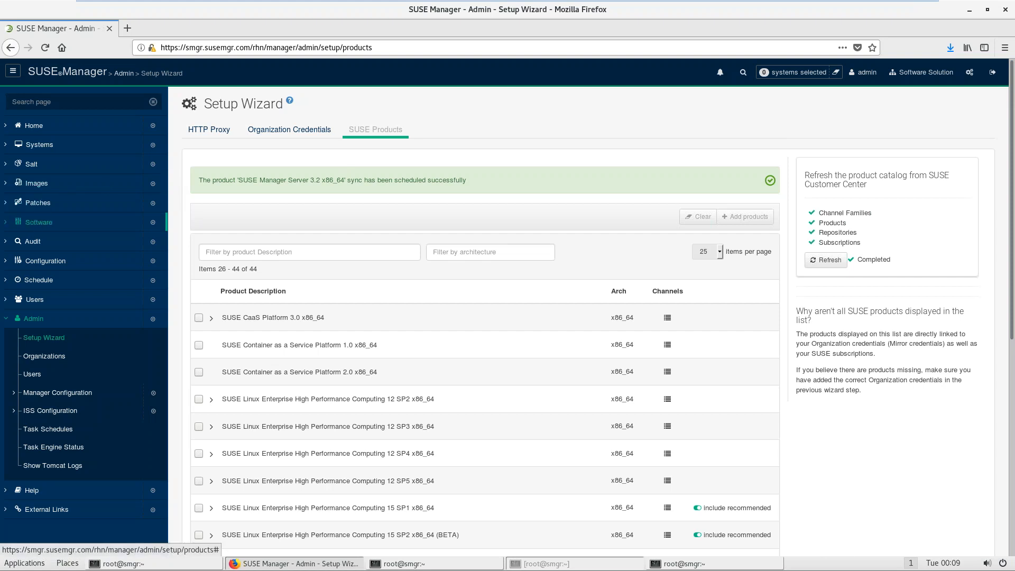
# Step: Open Software > Channels > SUSE, listing SLES12-SP3-Pool (3725 packages) and SLES12-SP4-Pool (0)
pyautogui.click(36, 224)
pyautogui.click(37, 240)
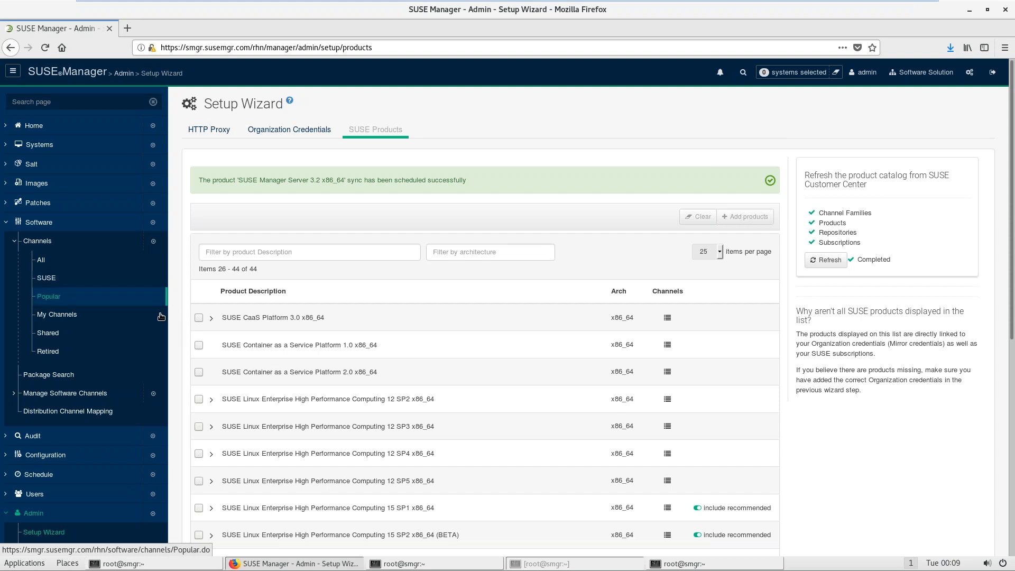
pyautogui.click(44, 282)
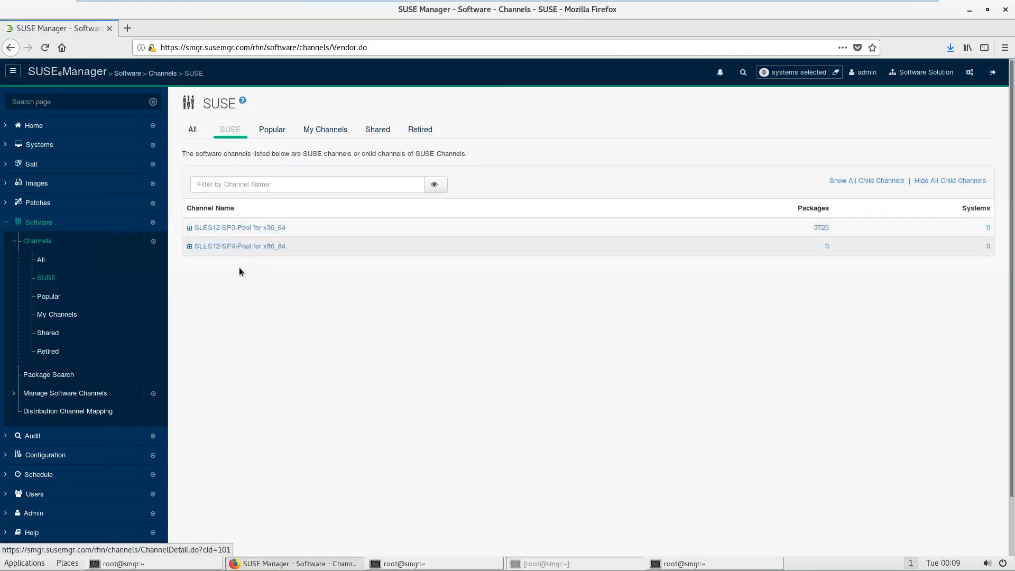
# Step: Show the Full Software Channel List with both SLES12 pools, then raise the setup notes
pyautogui.click(42, 263)
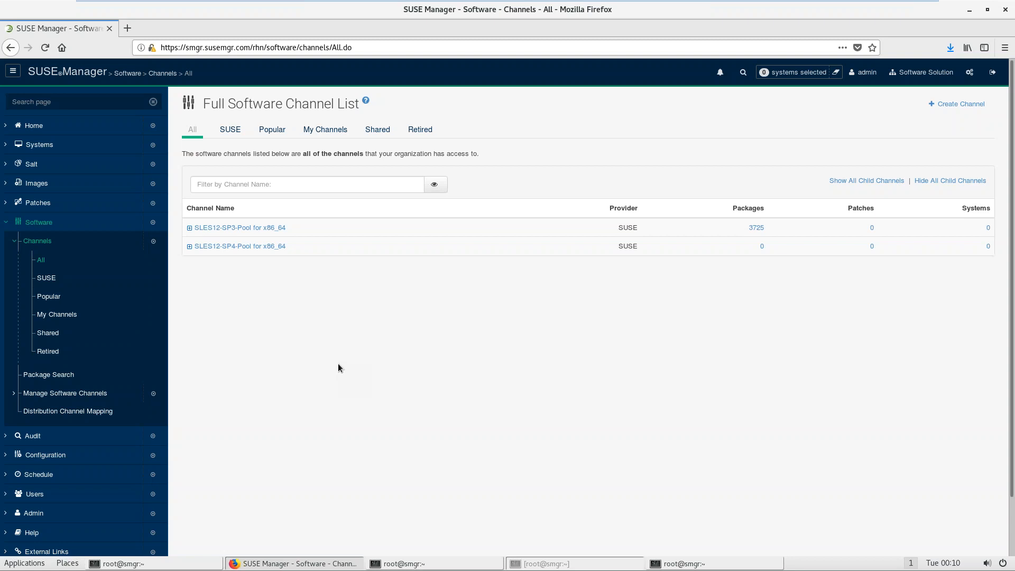
pyautogui.click(48, 242)
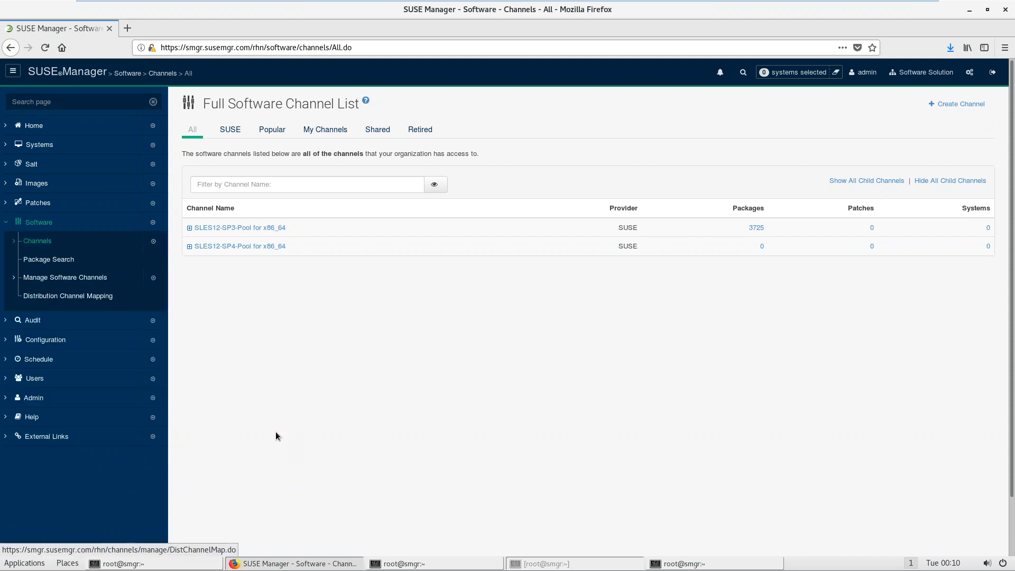
pyautogui.click(408, 562)
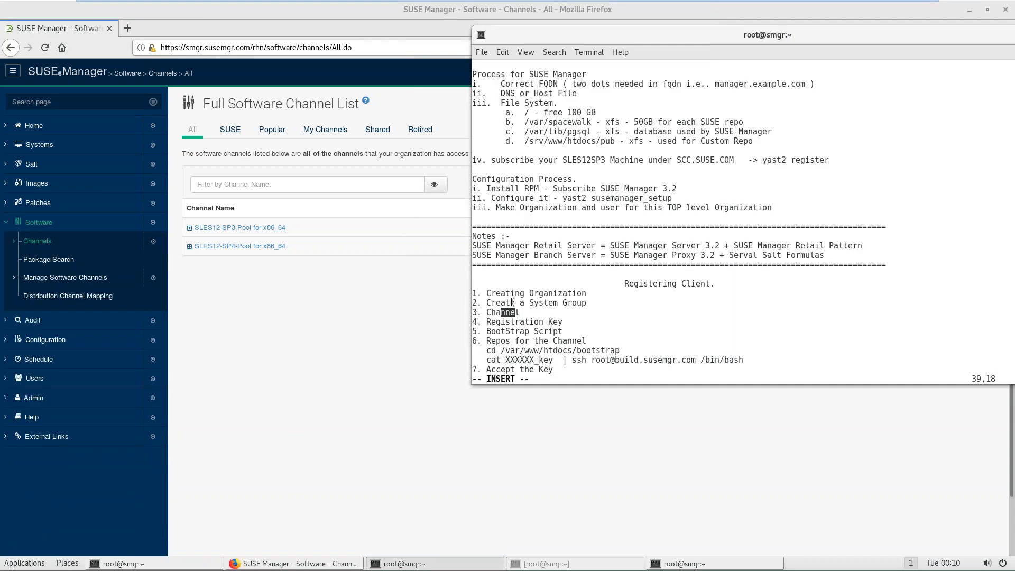
# Step: Mark the Channel step in the notes and ssh into build.susemgr.com
pyautogui.moveTo(492, 312); pyautogui.dragTo(529, 313)
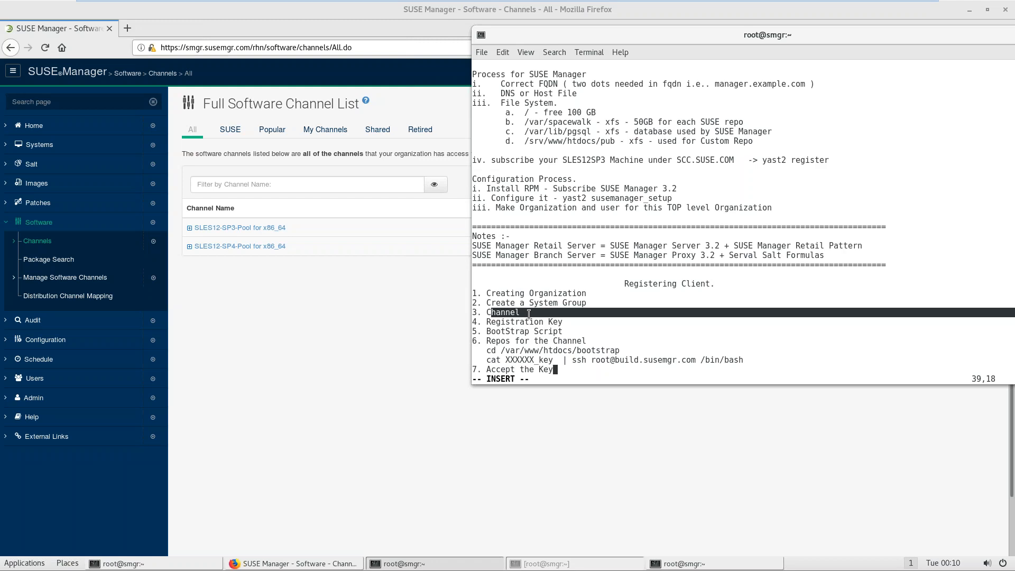
pyautogui.click(714, 565)
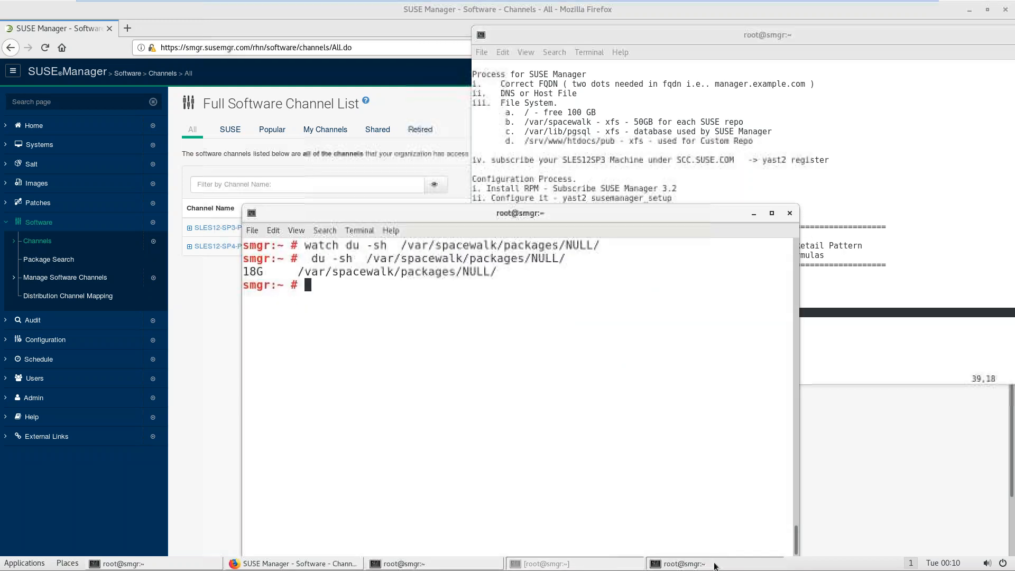
pyautogui.write('ssh build.smgr.com')
pyautogui.press('BackSpace')
pyautogui.press('BackSpace')
pyautogui.press('BackSpace')
pyautogui.press('BackSpace')
pyautogui.press('BackSpace')
pyautogui.press('BackSpace')
pyautogui.press('BackSpace')
pyautogui.press('BackSpace')
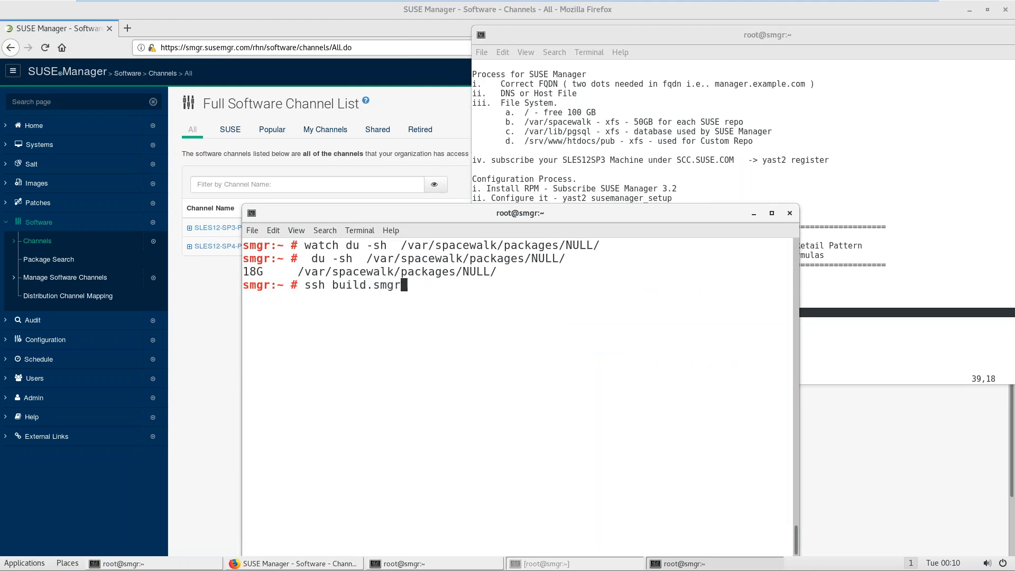
pyautogui.write('susemgr.com')
pyautogui.press('Return')
pyautogui.press('Return')
# Step: Print /etc/os-release to confirm SLES 12 SP3, then return to the SUSE Manager channel list
pyautogui.write('cat /etc/os')
pyautogui.press('Tab')
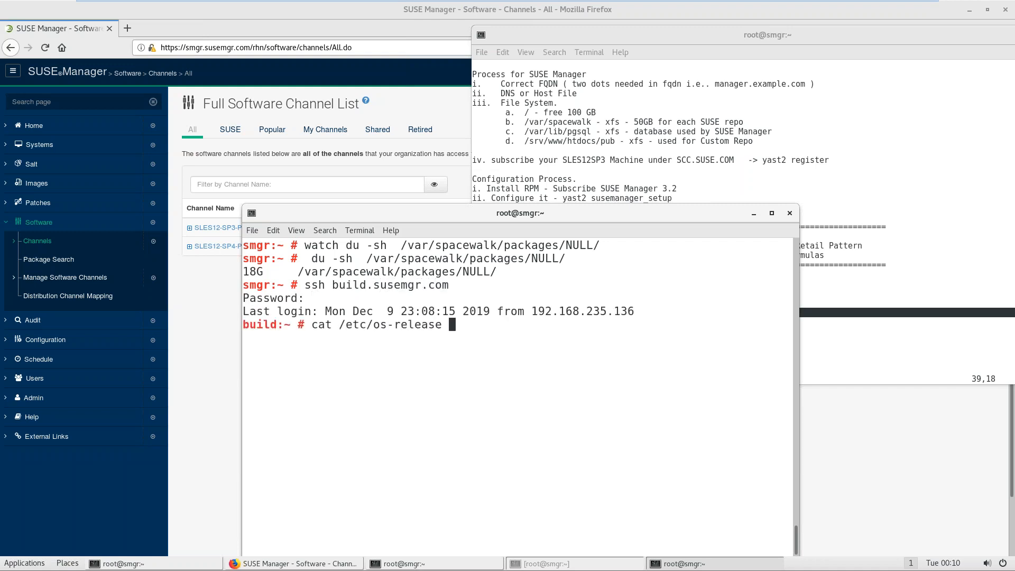
pyautogui.press('Return')
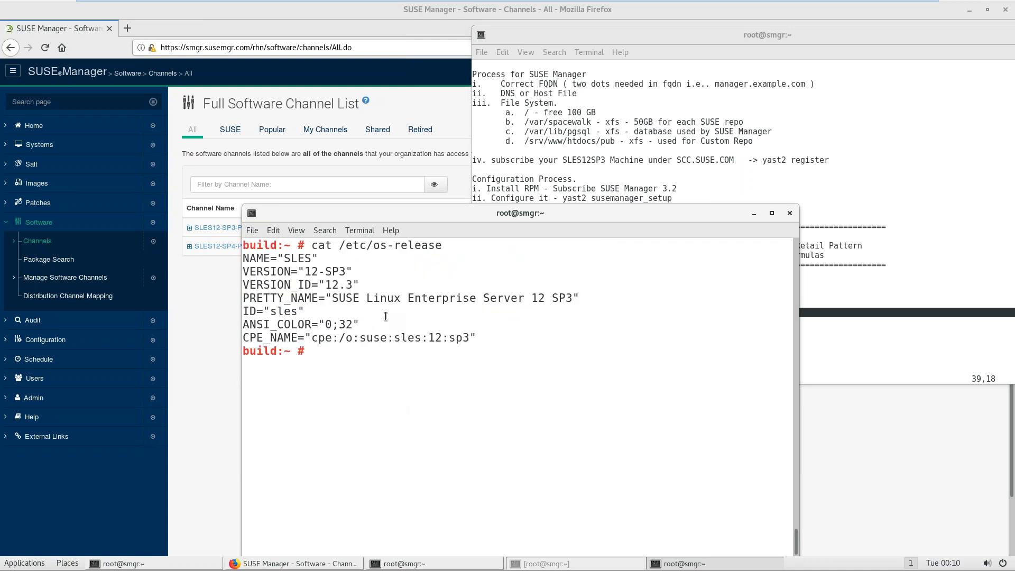
pyautogui.click(222, 342)
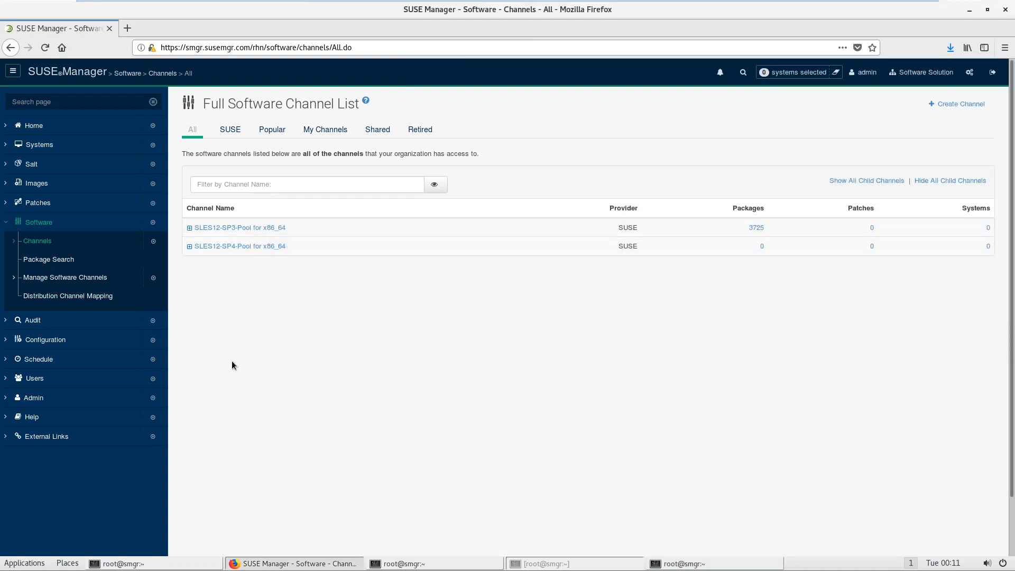
# Step: From Manage Software Channels > Overview, clone SLES12-SP3-Pool for x86_64 in its current state
pyautogui.click(39, 225)
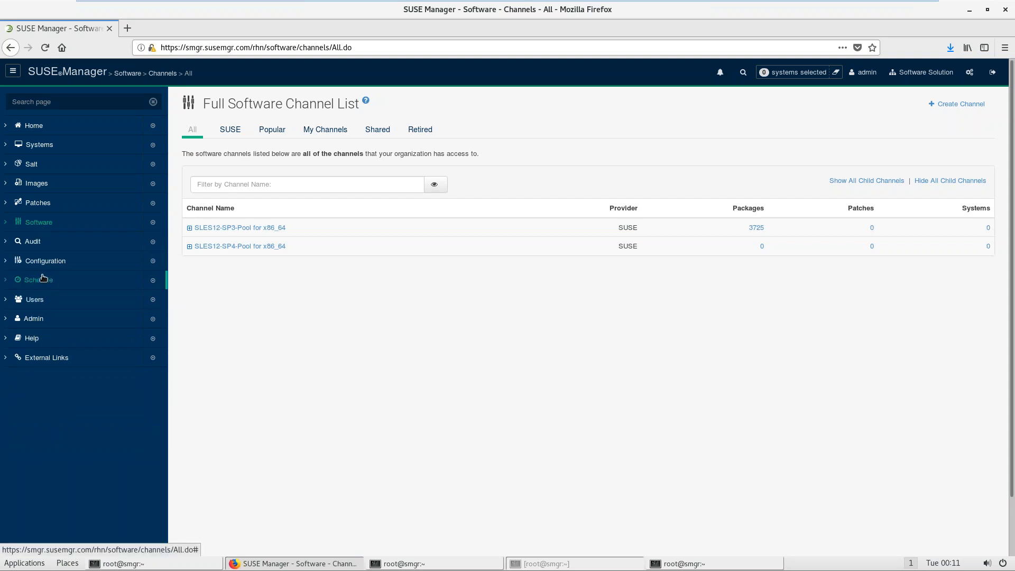
pyautogui.click(42, 222)
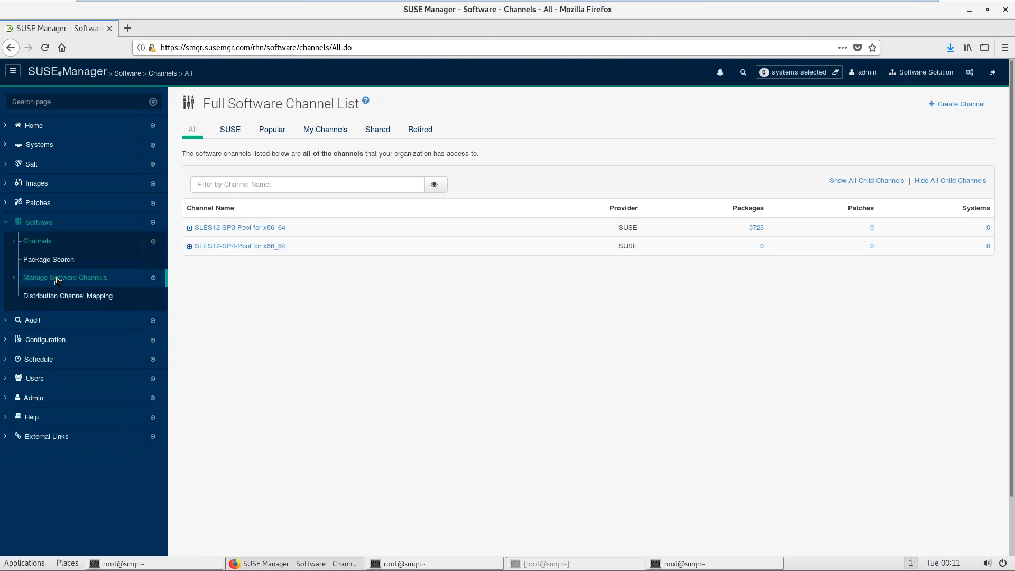
pyautogui.click(58, 280)
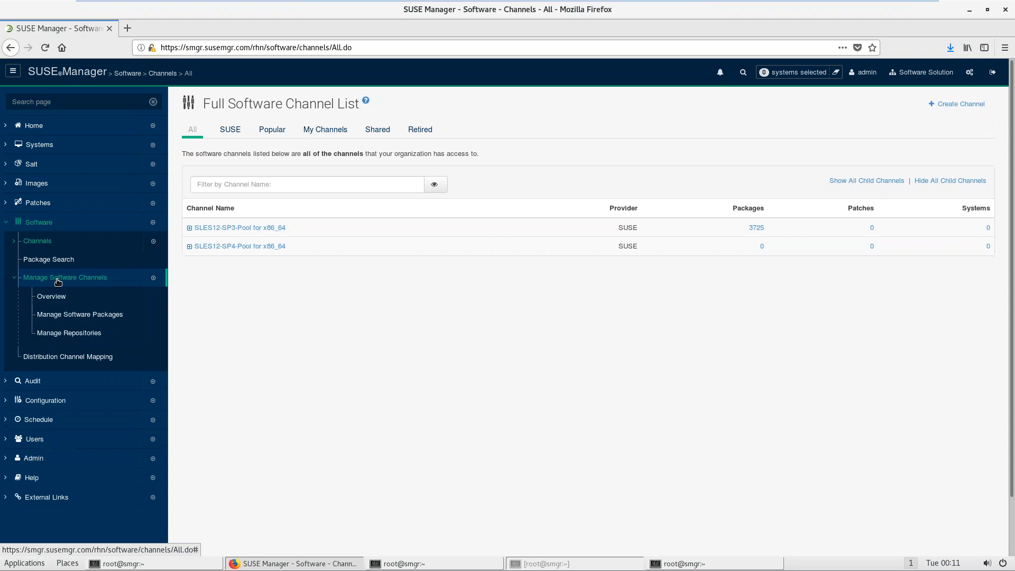
pyautogui.click(55, 303)
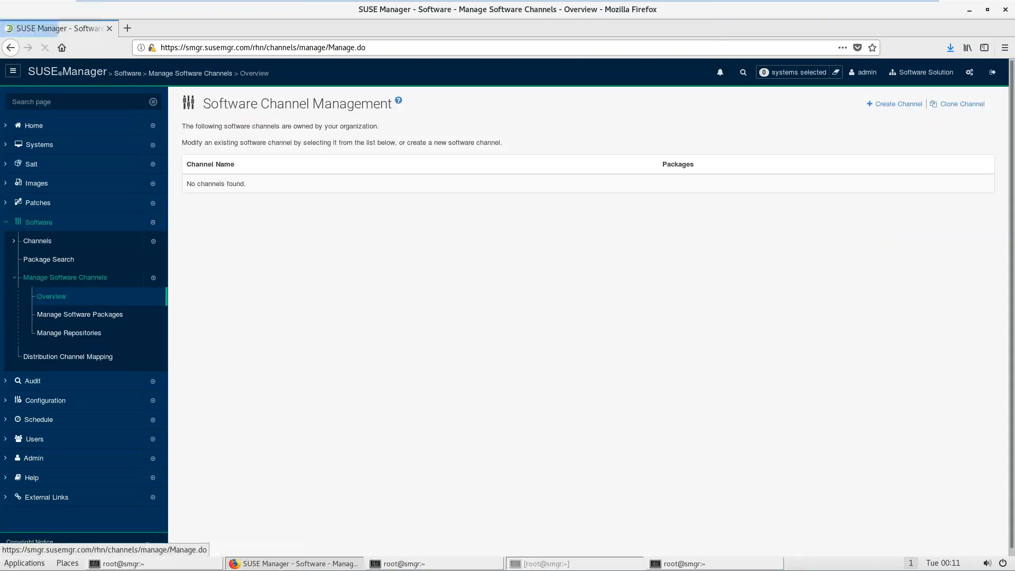
pyautogui.click(972, 105)
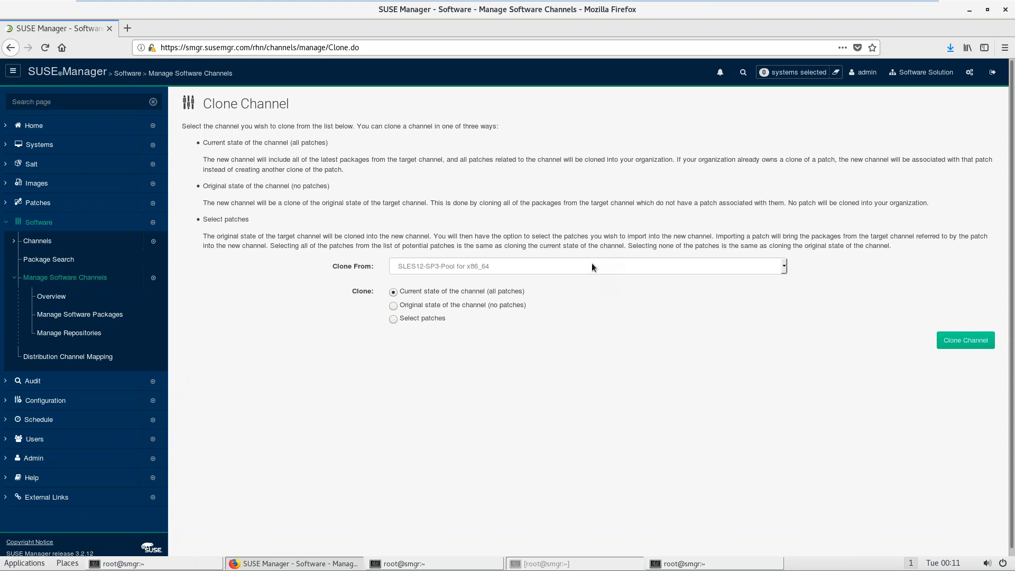
pyautogui.click(592, 266)
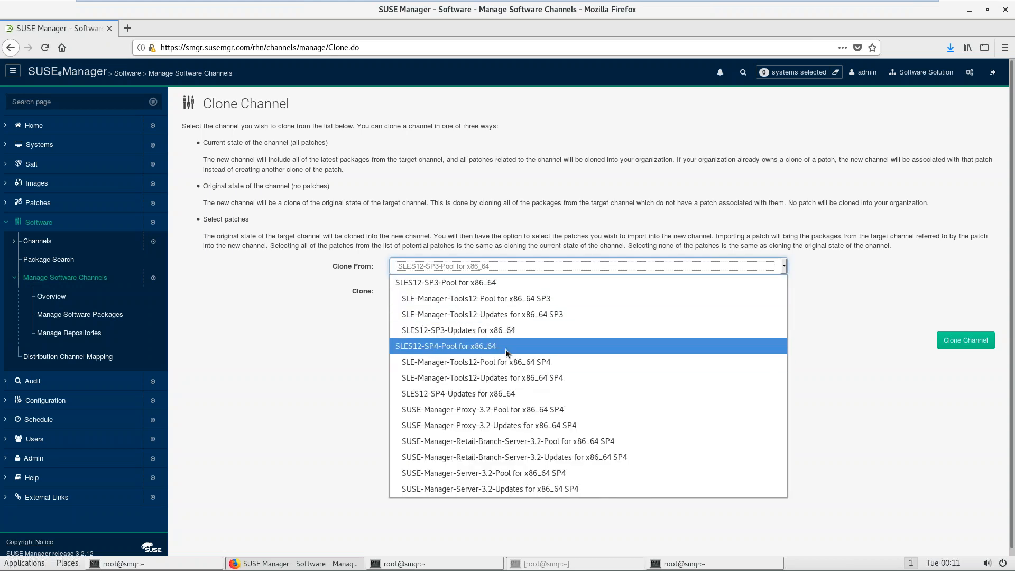
pyautogui.click(505, 284)
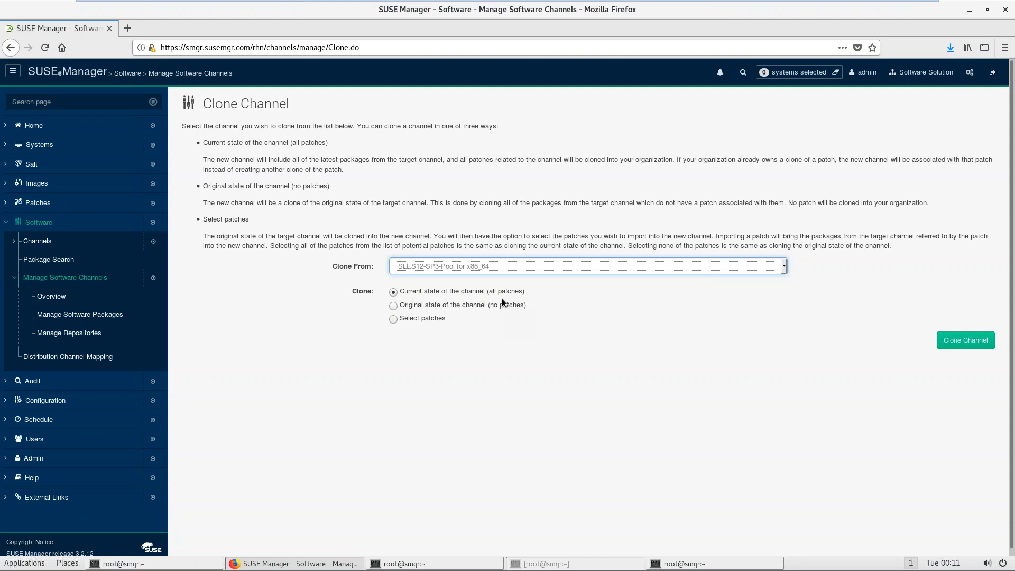
pyautogui.click(955, 341)
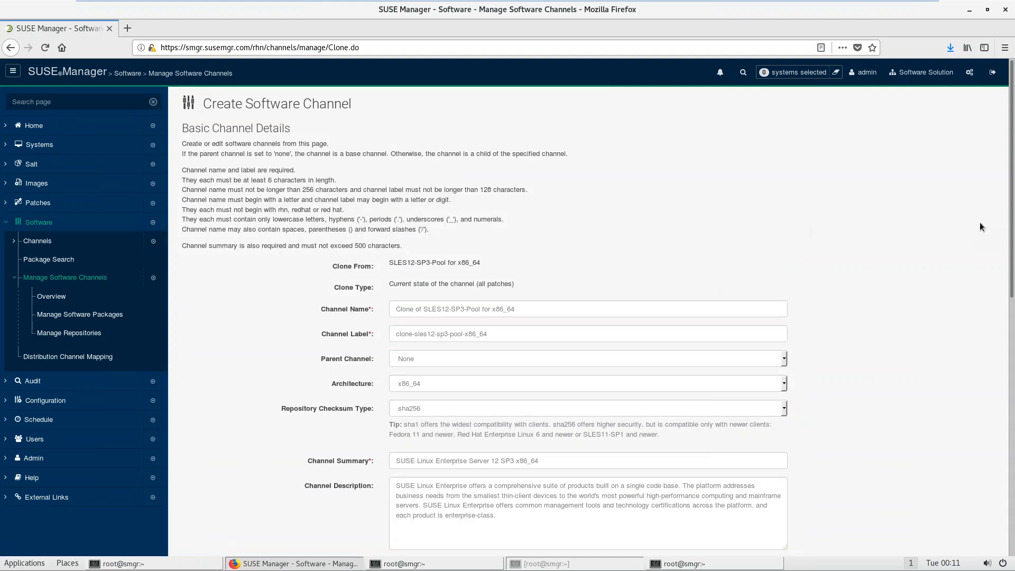
# Step: Rename the clone 'Prod of SLES12-SP3-Pool for x86_64' with label prod-sles12-sp3-pool-x86_64
pyautogui.scroll(-5, 1012, 226)
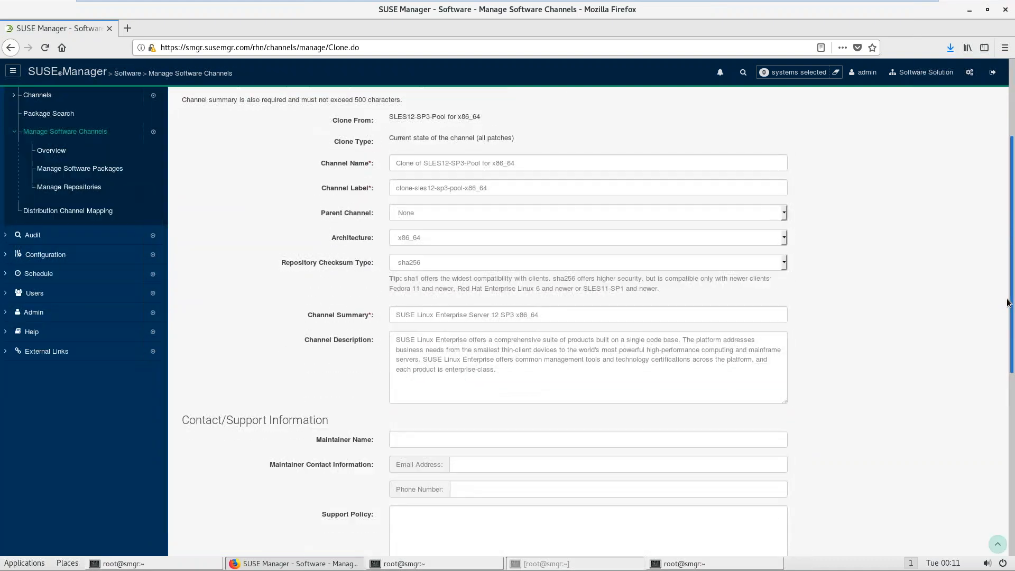
pyautogui.moveTo(416, 164); pyautogui.dragTo(373, 163)
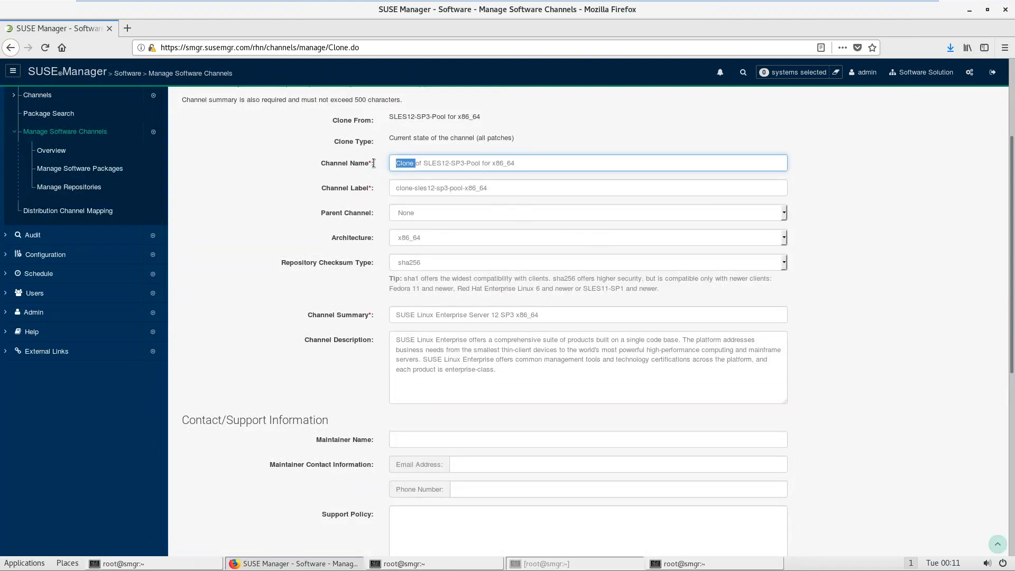
pyautogui.write('Prod')
pyautogui.press('Tab')
pyautogui.press('Home')
pyautogui.press('Delete')
pyautogui.press('Delete')
pyautogui.press('Delete')
pyautogui.press('Delete')
pyautogui.press('Delete')
pyautogui.write('prod')
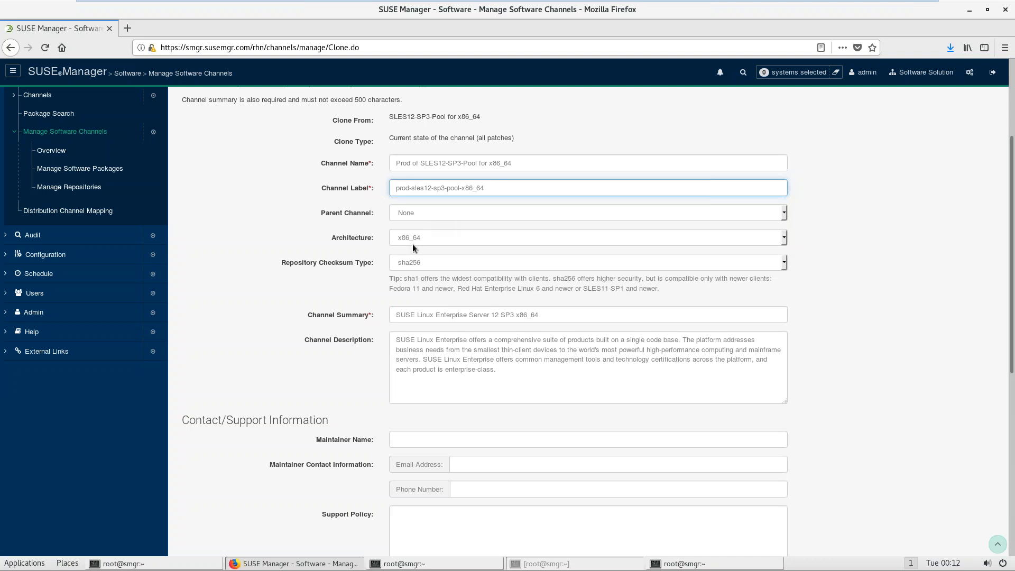
# Step: Set the Channel Summary to the channel name and create the cloned channel
pyautogui.click(519, 167)
pyautogui.tripleClick(519, 168)
pyautogui.hotkey('ctrl', 'c')
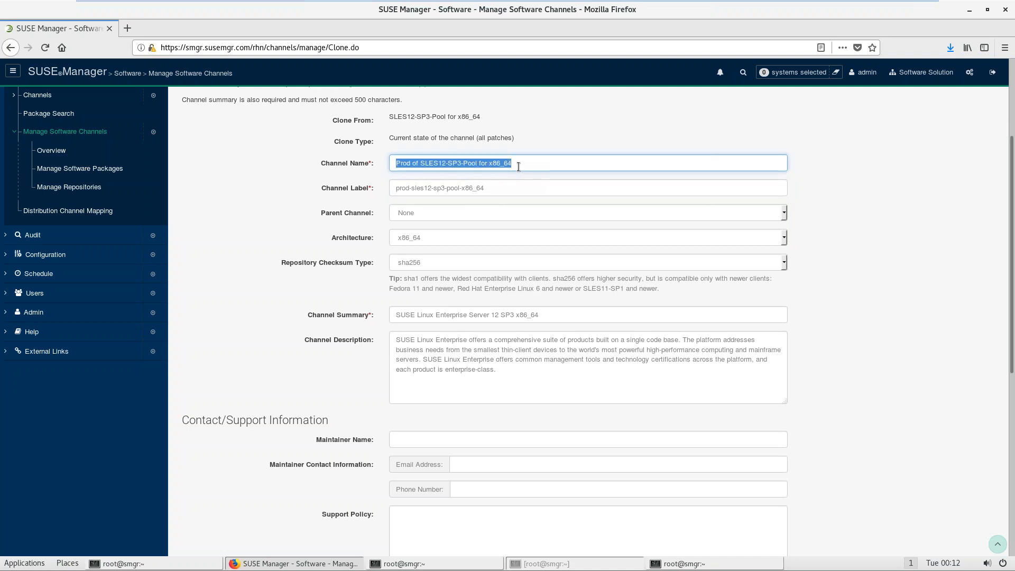
pyautogui.click(570, 314)
pyautogui.hotkey('ctrl', 'v')
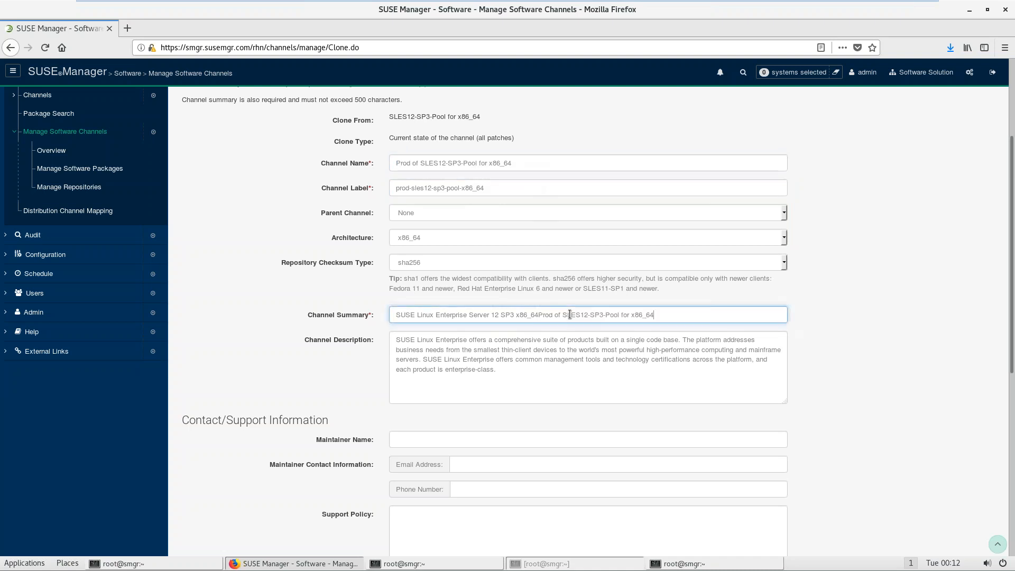
pyautogui.moveTo(665, 316); pyautogui.dragTo(395, 314)
pyautogui.hotkey('ctrl', 'v')
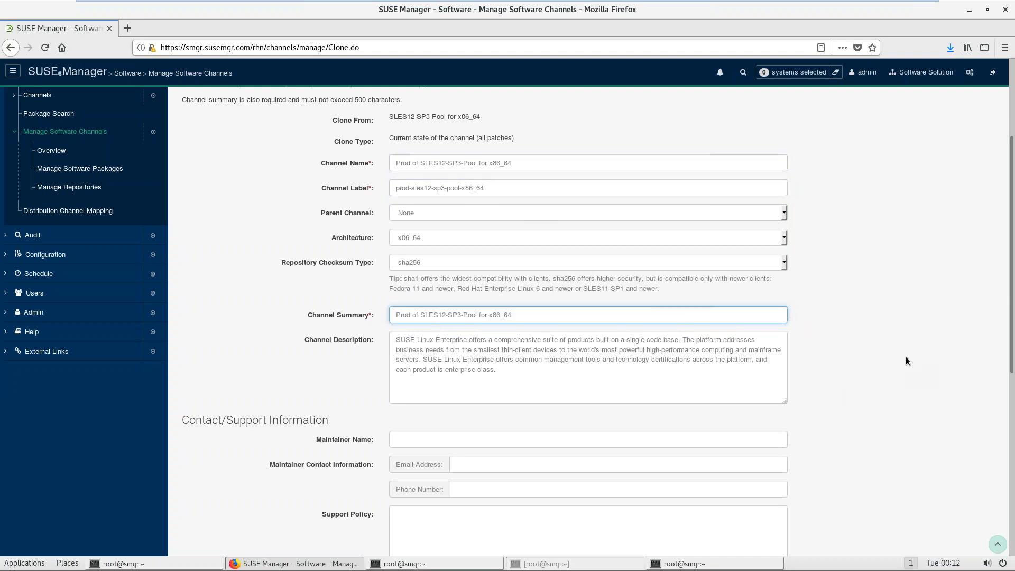
pyautogui.scroll(-1, 1010, 441)
pyautogui.scroll(-10, 1010, 441)
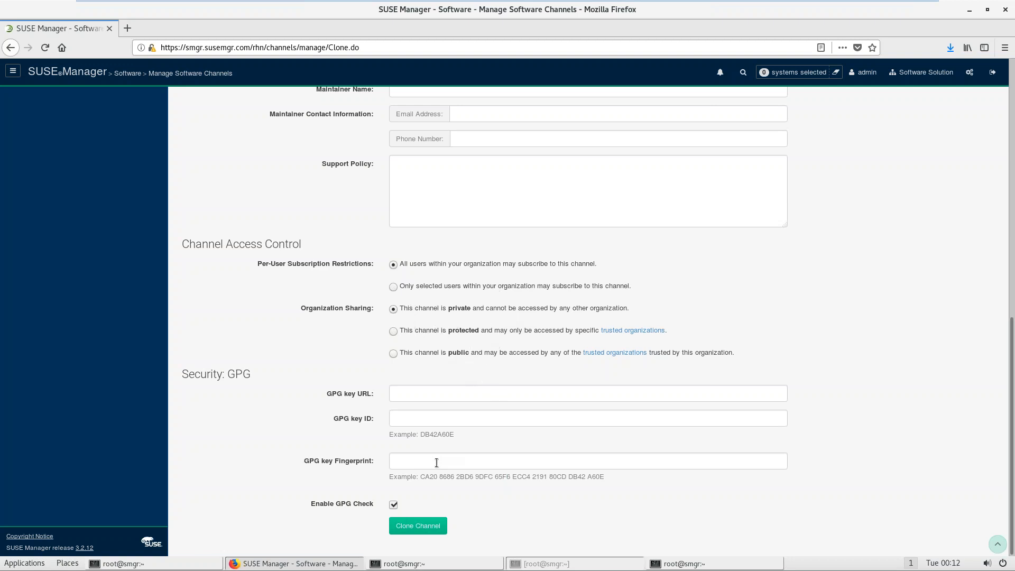
pyautogui.click(423, 529)
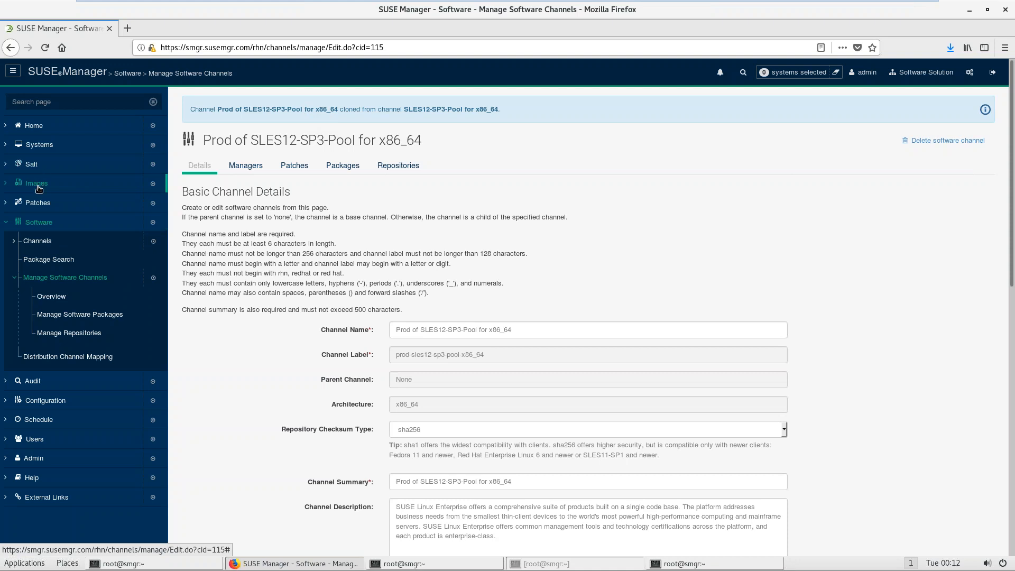
# Step: Expand SLES12-SP3-Pool's child channels in the full list, then open the Manage Software Channels overview
pyautogui.click(37, 222)
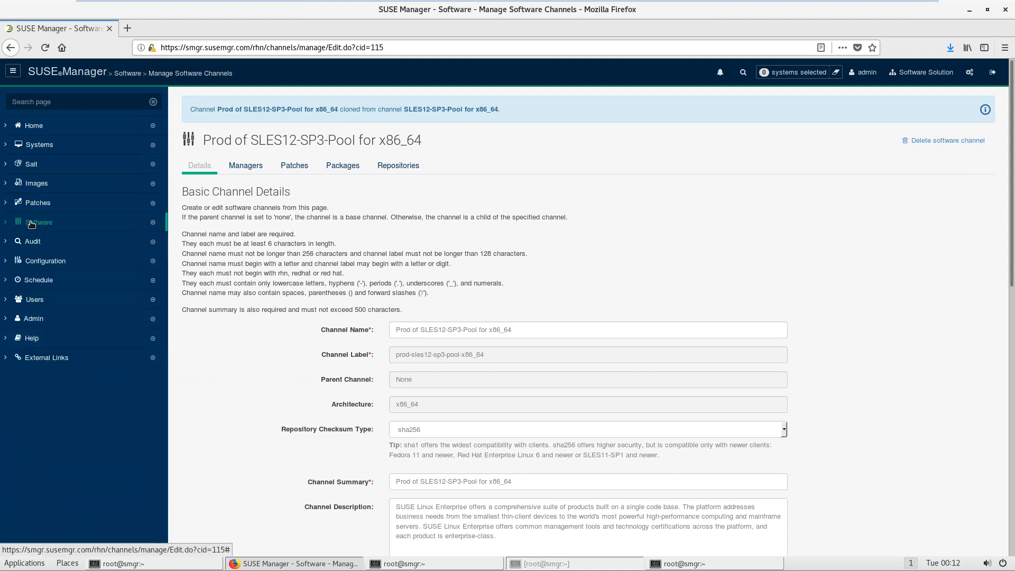
pyautogui.click(33, 223)
pyautogui.click(31, 245)
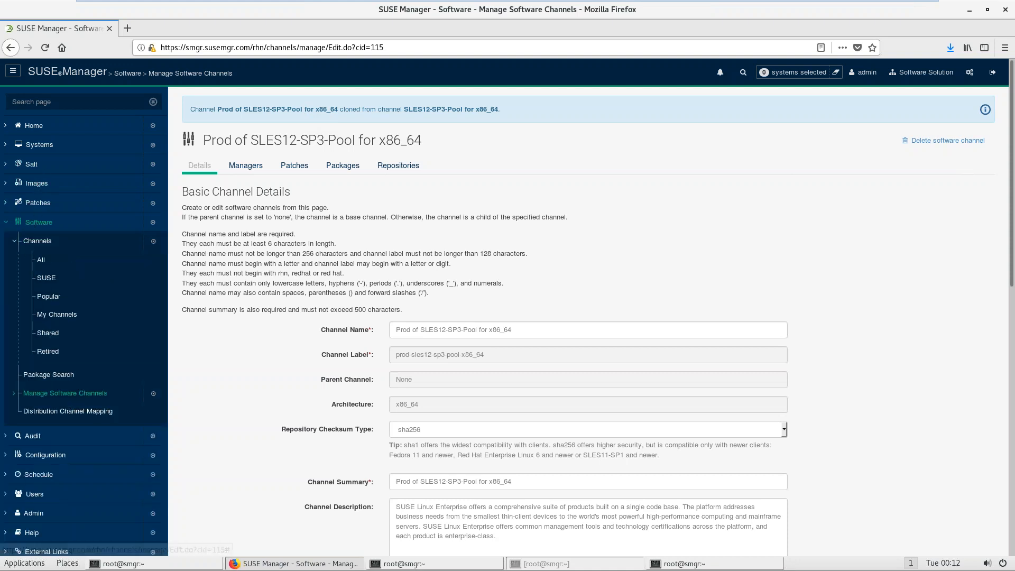
pyautogui.click(41, 262)
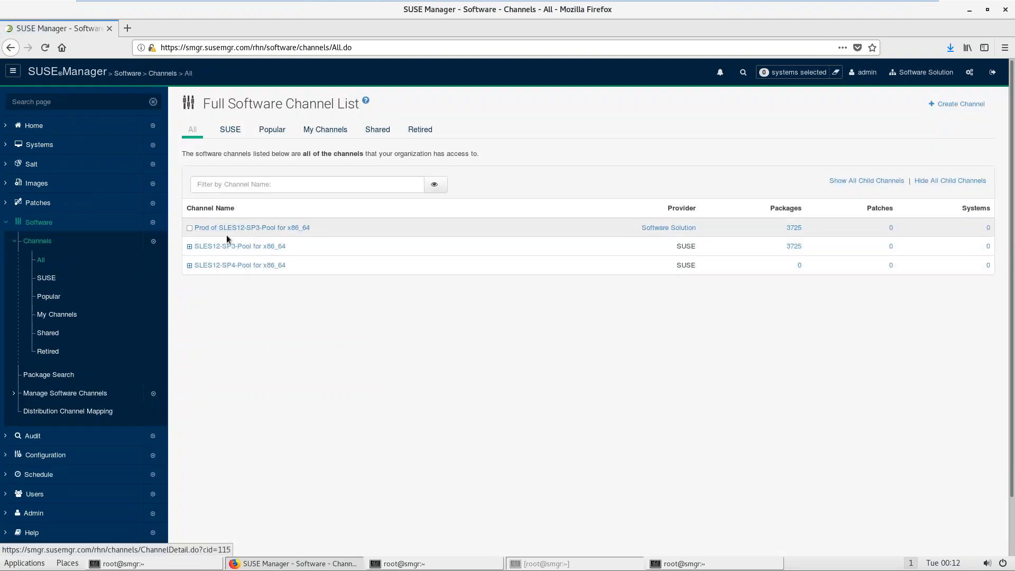
pyautogui.click(190, 246)
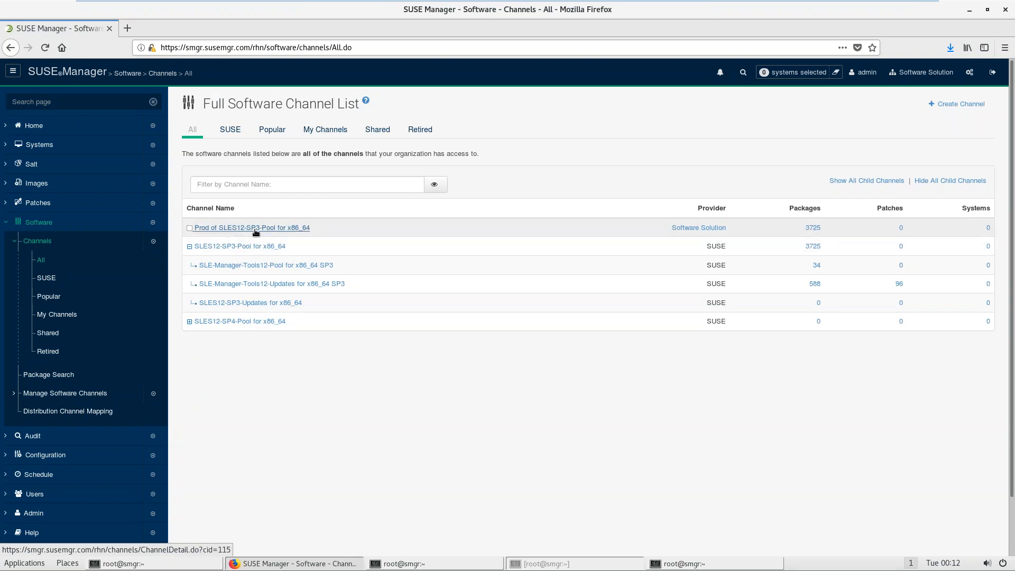
pyautogui.click(64, 394)
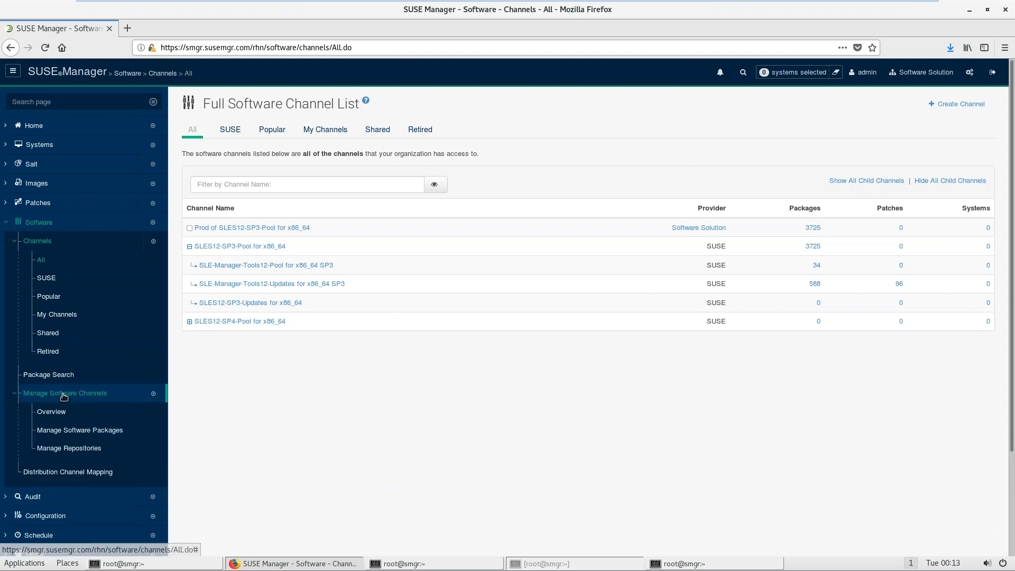
pyautogui.click(52, 412)
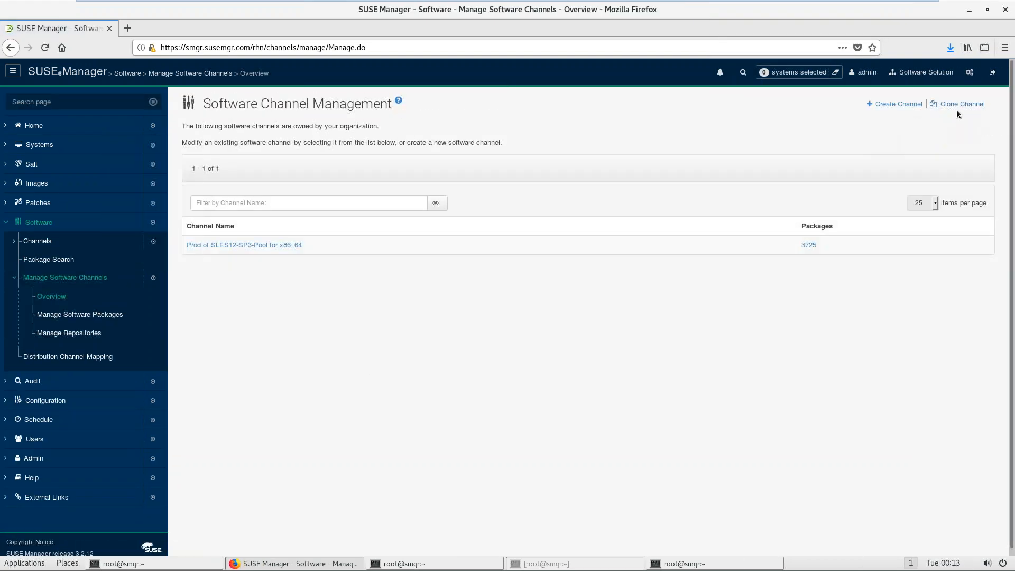
# Step: Choose SLE-Manager-Tools12-Pool for x86_64 SP3 as the channel to clone from
pyautogui.click(957, 105)
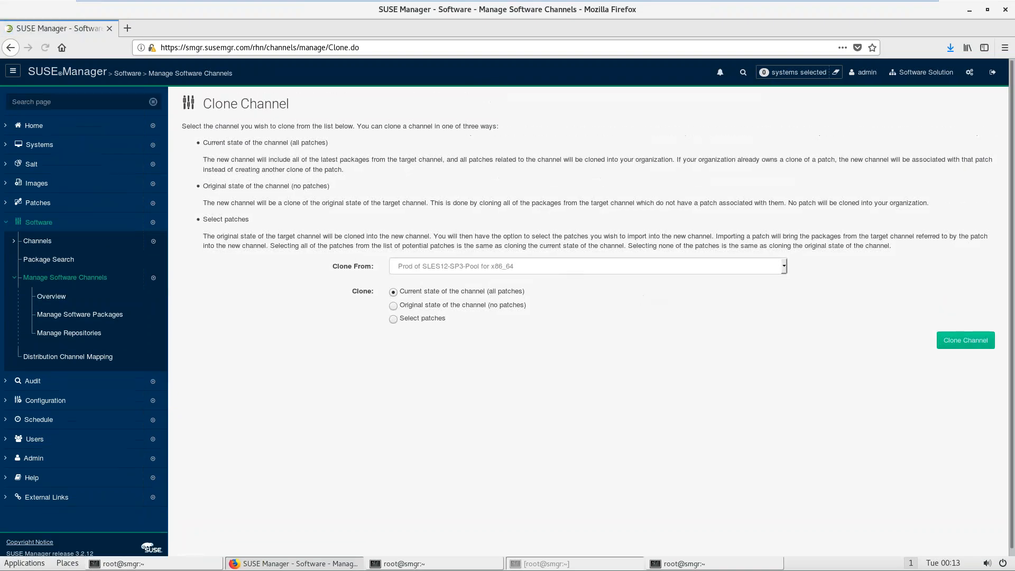
pyautogui.click(540, 269)
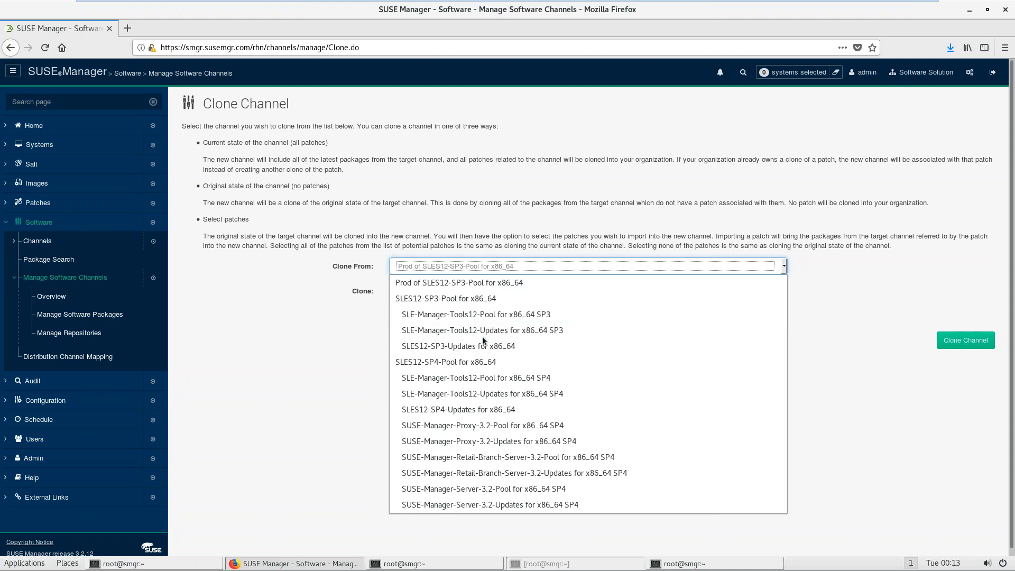
pyautogui.click(456, 315)
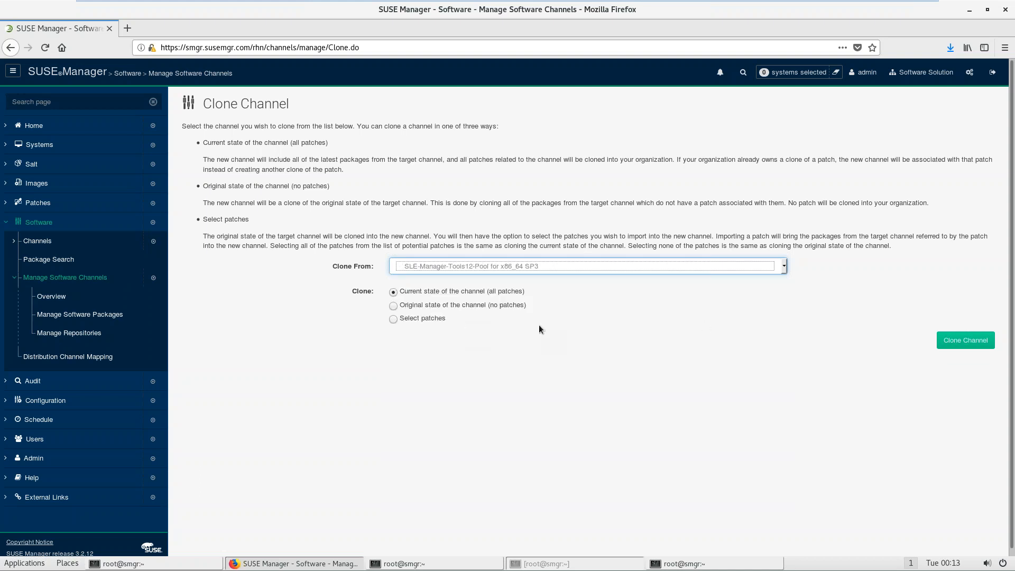
pyautogui.click(965, 340)
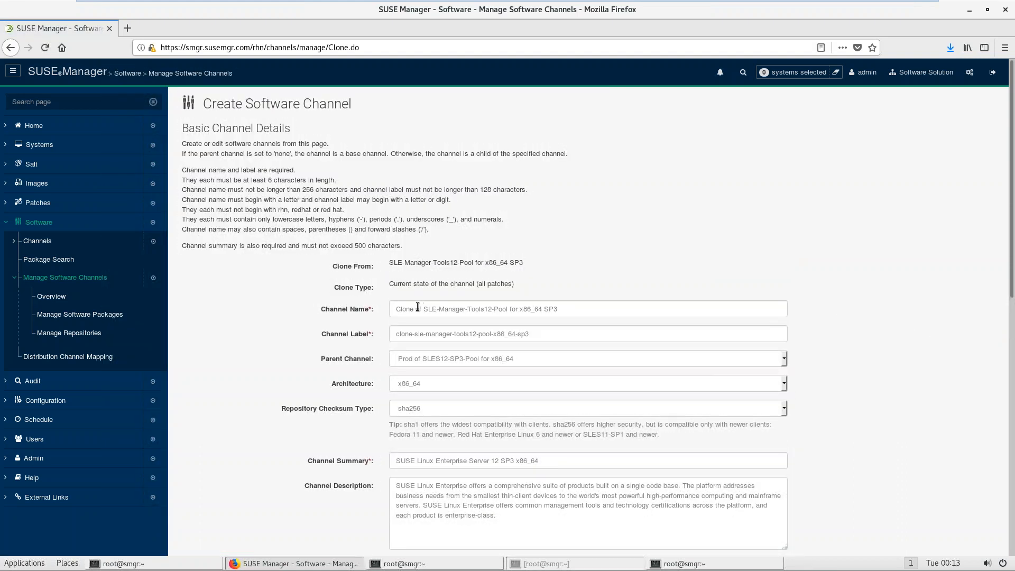
# Step: Replace the Clone prefix with Prod in the new channel's name and label
pyautogui.doubleClick(415, 307)
pyautogui.press('BackSpace')
pyautogui.write('Prod')
pyautogui.press('Tab')
pyautogui.press('Home')
pyautogui.press('Delete')
pyautogui.press('Delete')
pyautogui.press('Delete')
pyautogui.press('Delete')
pyautogui.press('Delete')
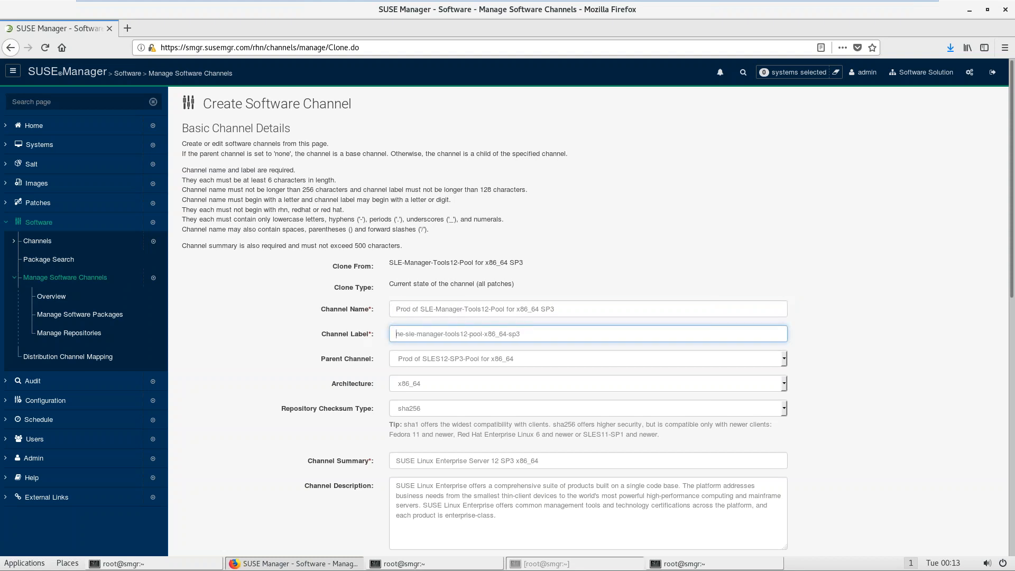
pyautogui.write('rod')
pyautogui.write('p')
# Step: Copy the new channel name into the summary and create the Prod Tools12-Pool clone
pyautogui.click(430, 316)
pyautogui.press('End')
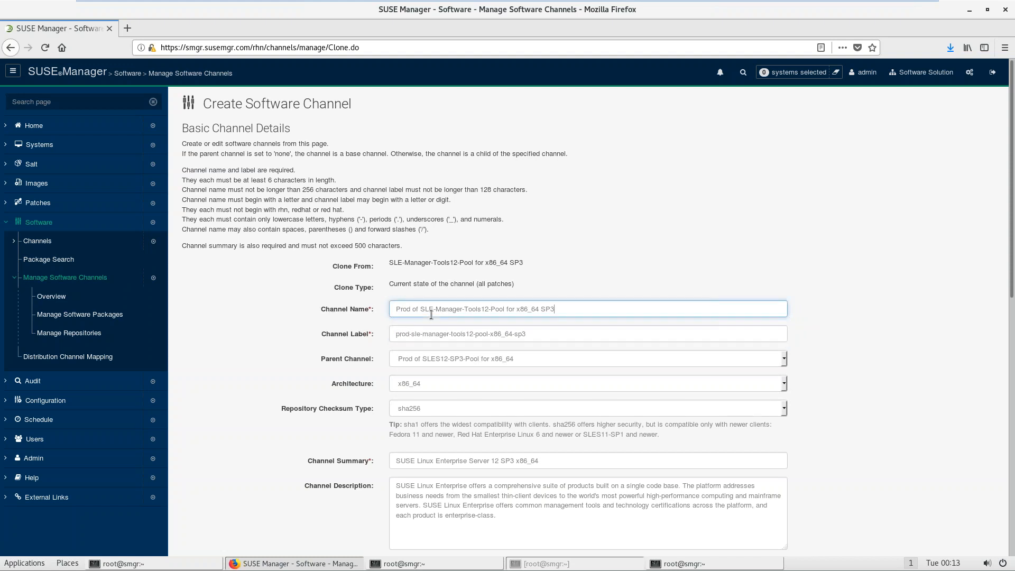
pyautogui.hotkey('ctrl', 'a')
pyautogui.hotkey('ctrl', 'c')
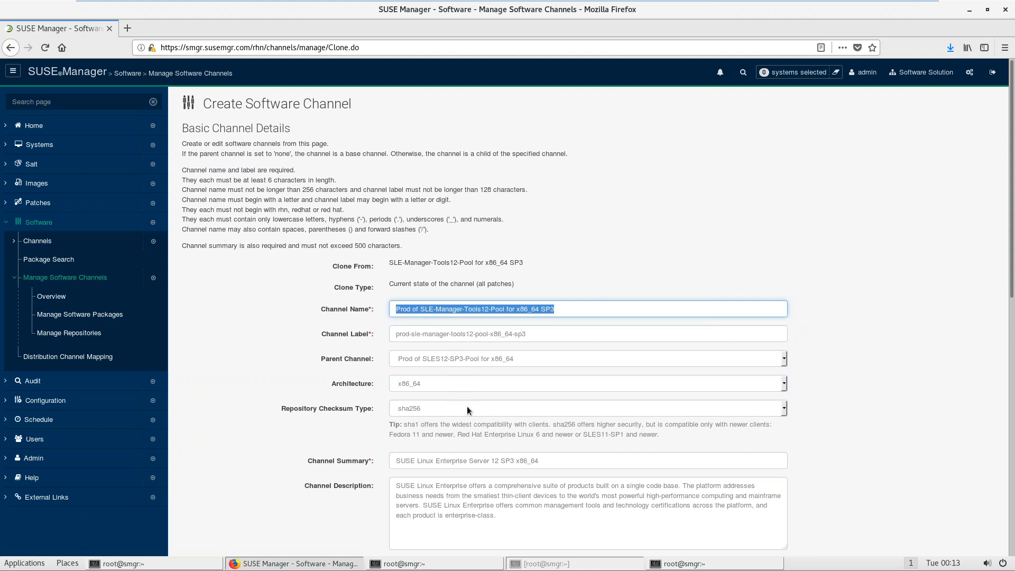
pyautogui.moveTo(1013, 295); pyautogui.dragTo(1010, 358)
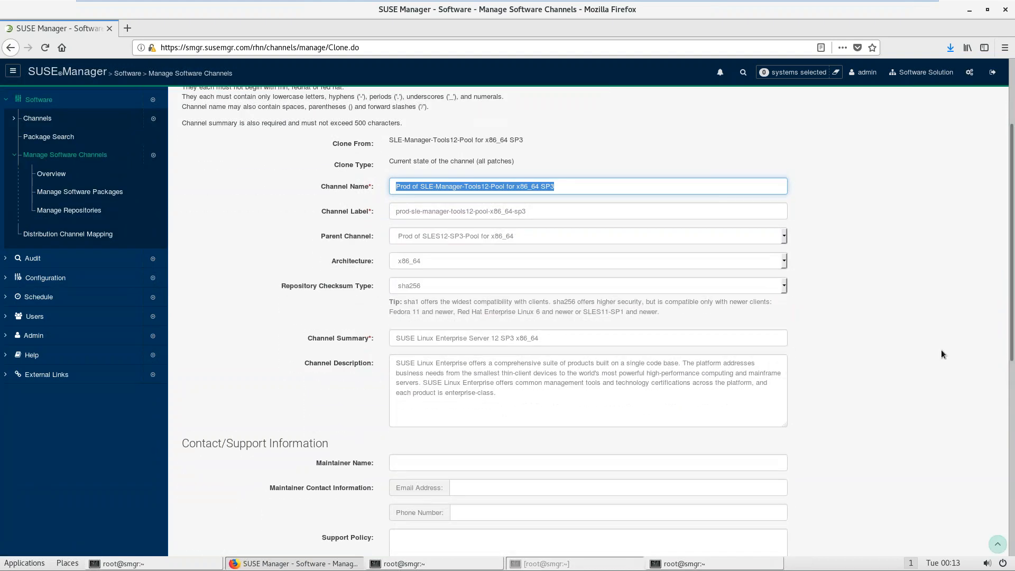
pyautogui.click(545, 339)
pyautogui.hotkey('ctrl', 'a')
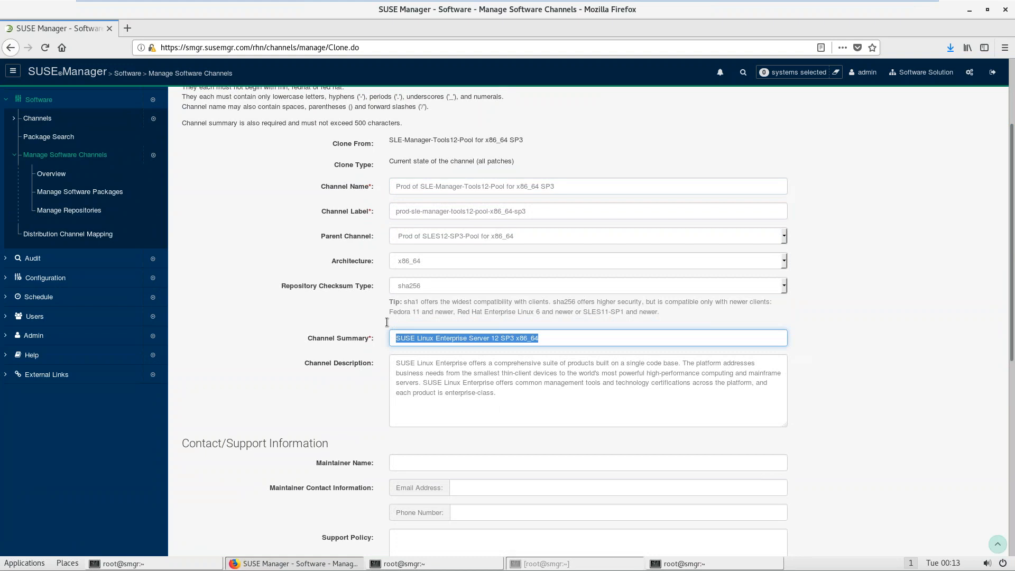
pyautogui.hotkey('ctrl', 'v')
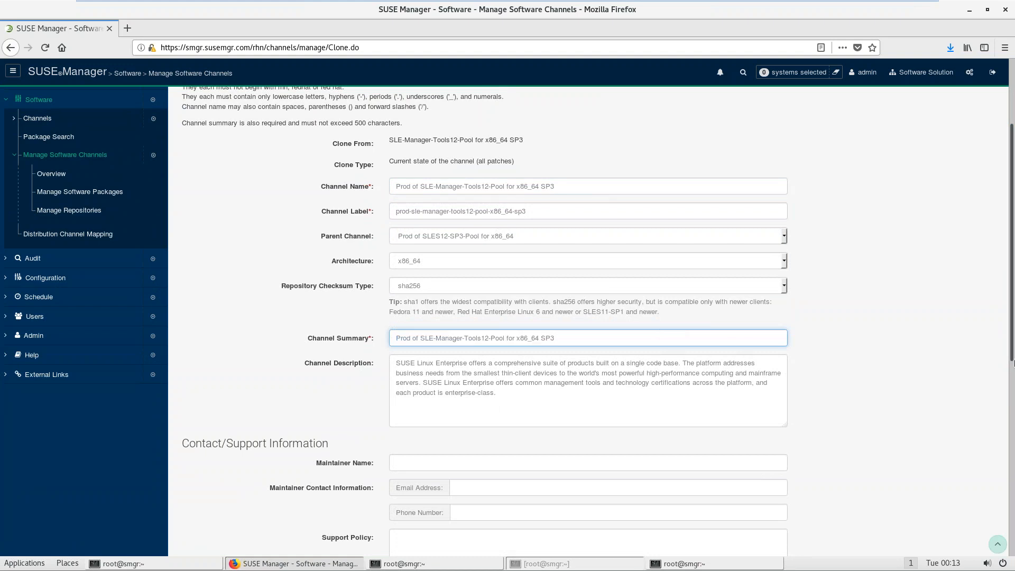
pyautogui.moveTo(1011, 358); pyautogui.dragTo(992, 553)
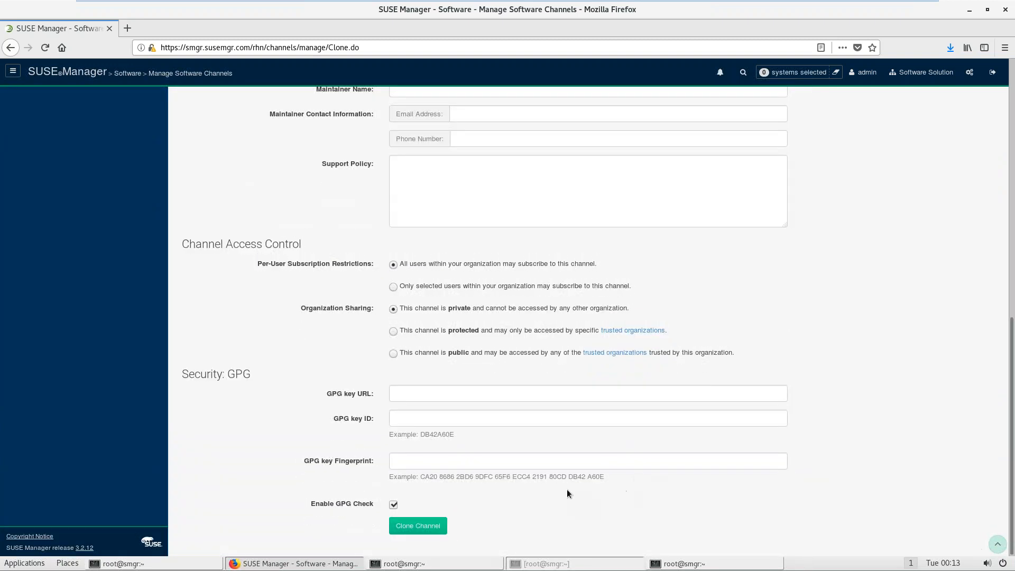
pyautogui.click(433, 527)
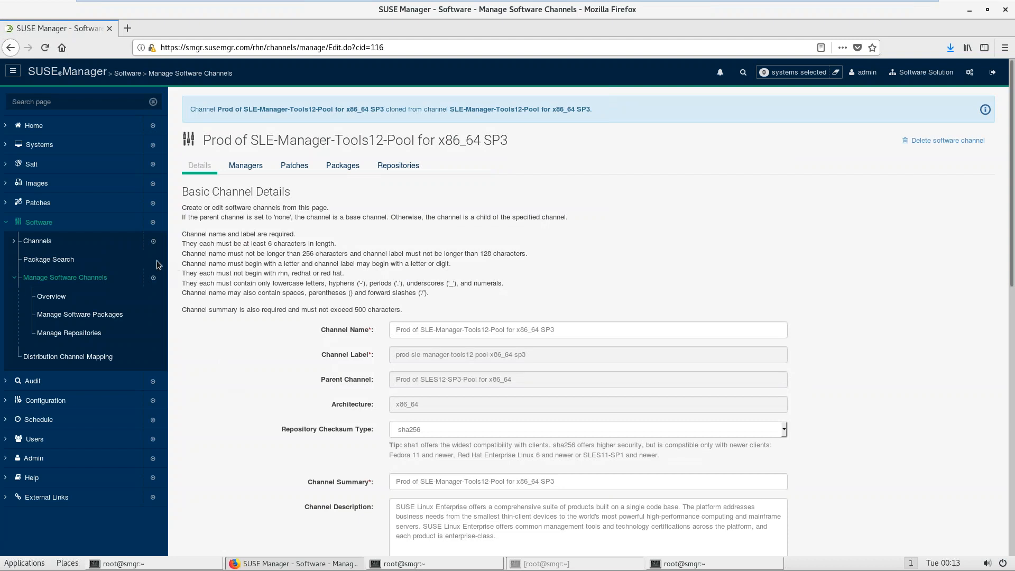
# Step: Check the full channel list for the child channel under Prod of SLES12-SP3-Pool
pyautogui.click(40, 242)
pyautogui.click(39, 259)
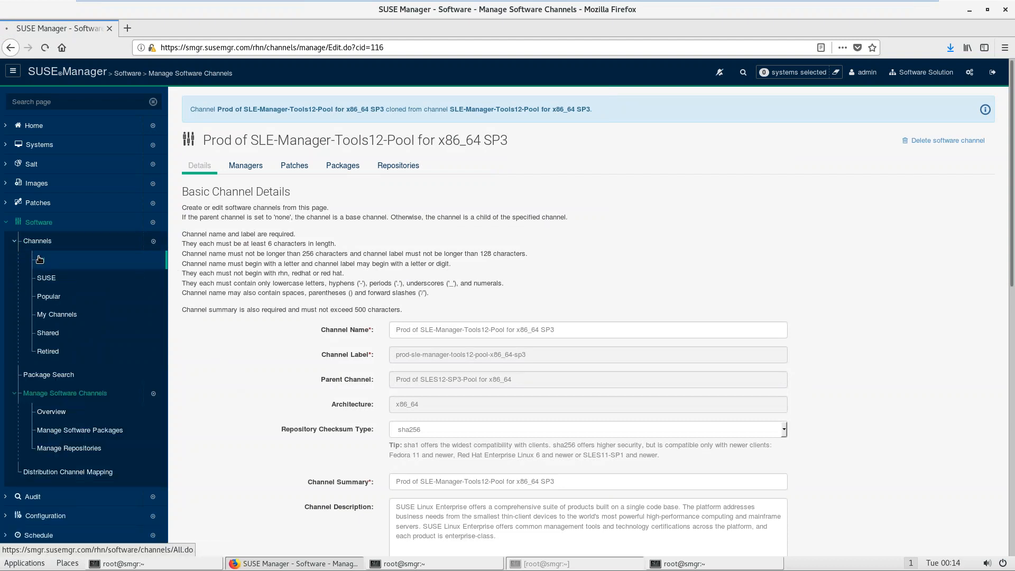
pyautogui.click(190, 228)
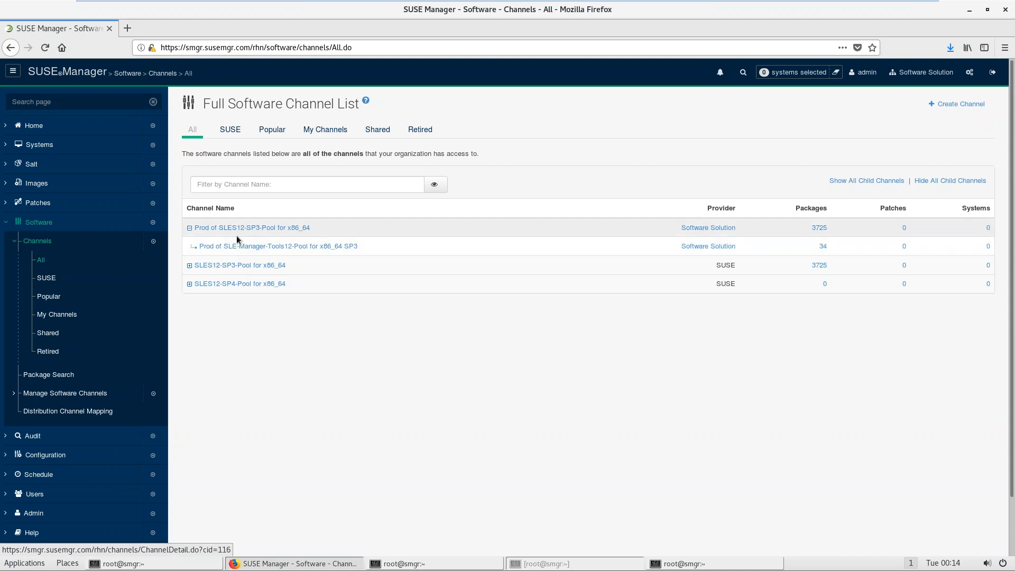
pyautogui.click(44, 263)
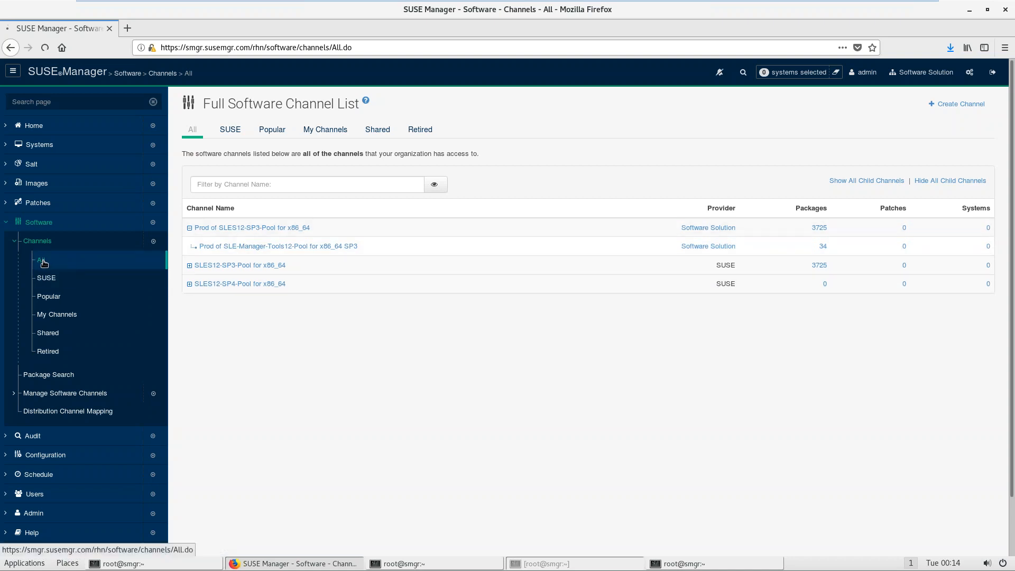
# Step: Open the organization's owned-channels overview and start a new channel clone
pyautogui.click(55, 394)
pyautogui.click(51, 422)
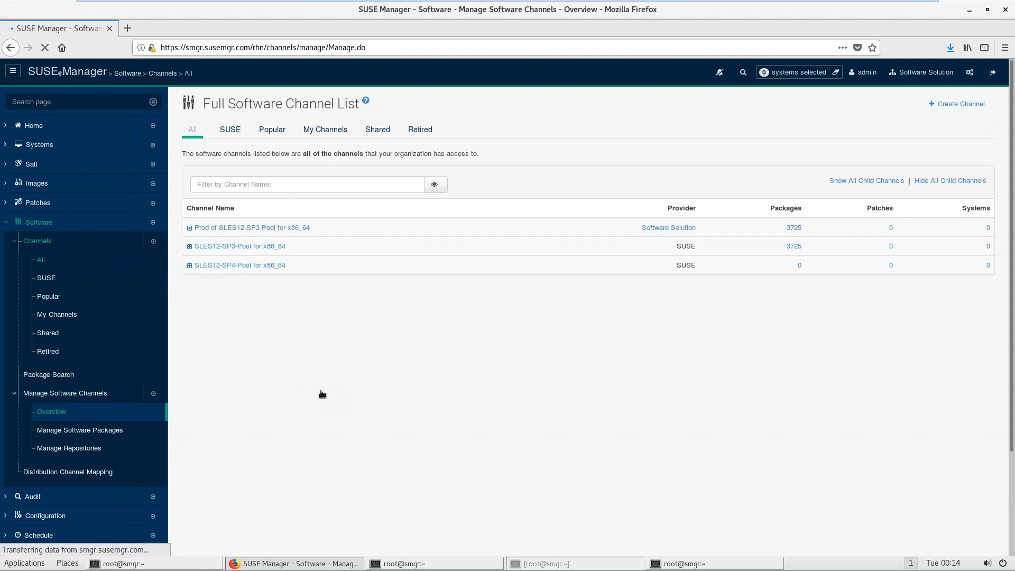
pyautogui.click(950, 105)
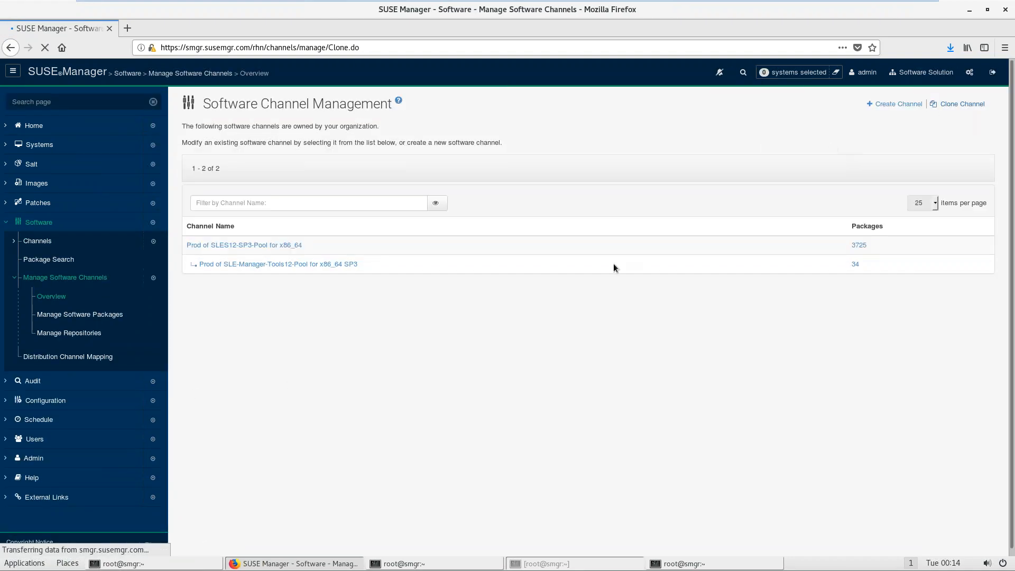
# Step: Choose SLE-Manager-Tools12-Updates for x86_64 SP3 as the clone source
pyautogui.click(497, 267)
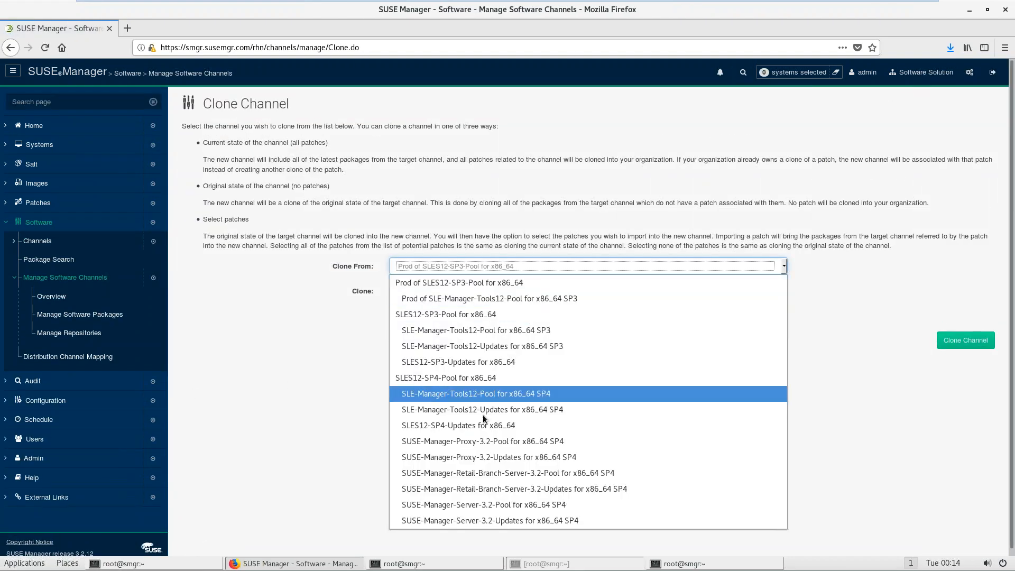
pyautogui.click(461, 348)
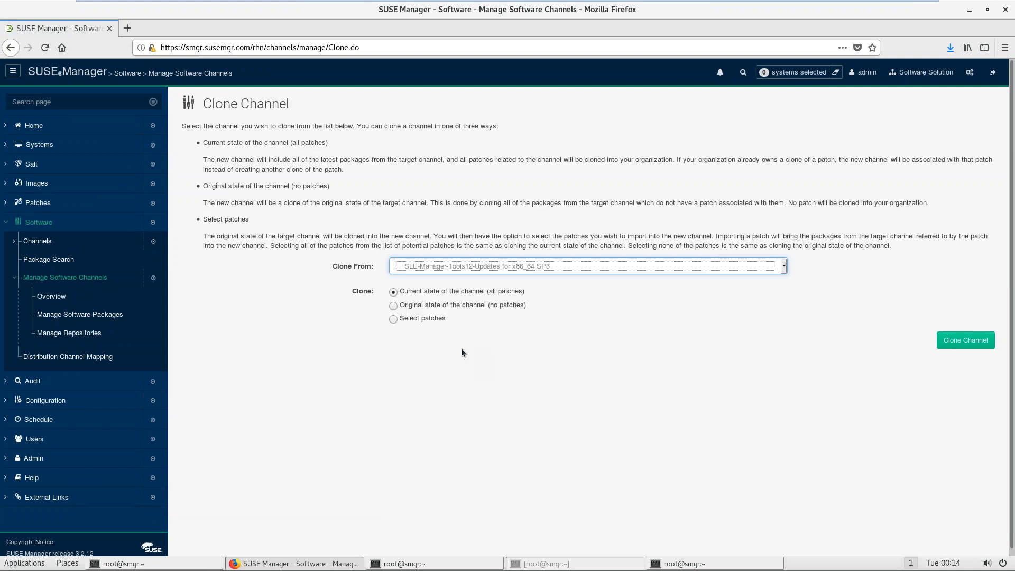
pyautogui.click(964, 339)
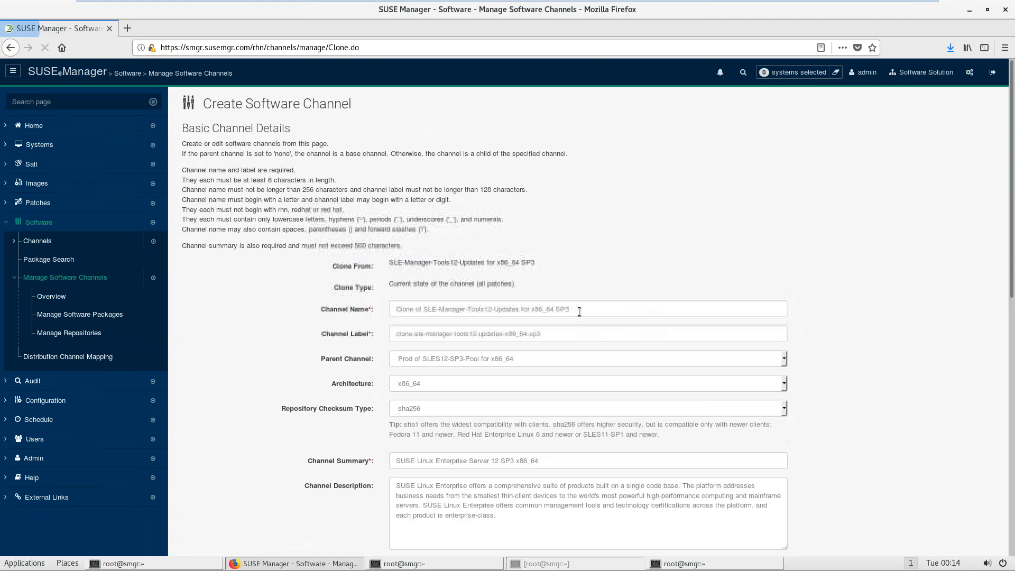
# Step: Replace Clone with Prod in the new channel's name and label
pyautogui.moveTo(414, 309); pyautogui.dragTo(327, 309)
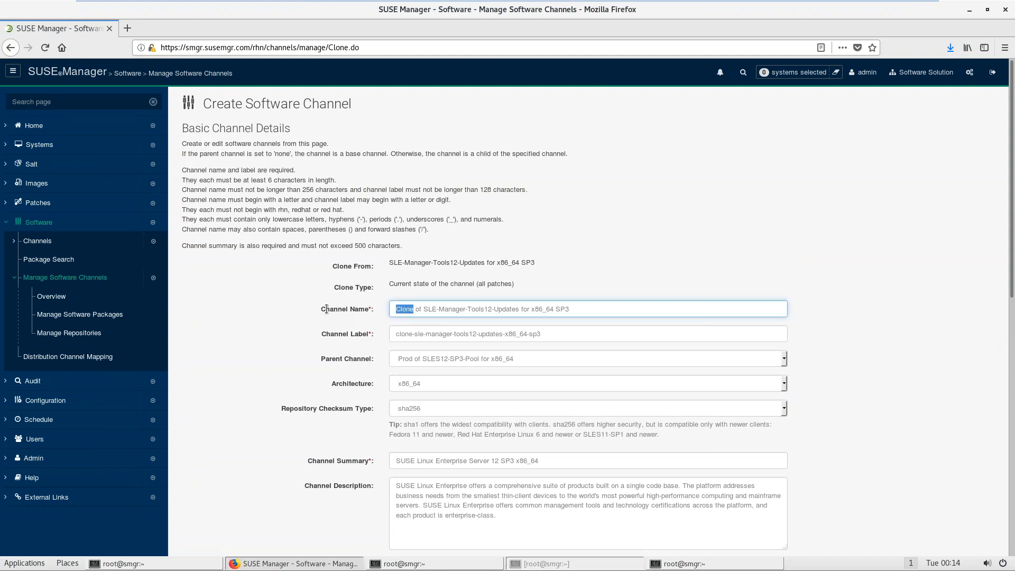
pyautogui.write('Prod')
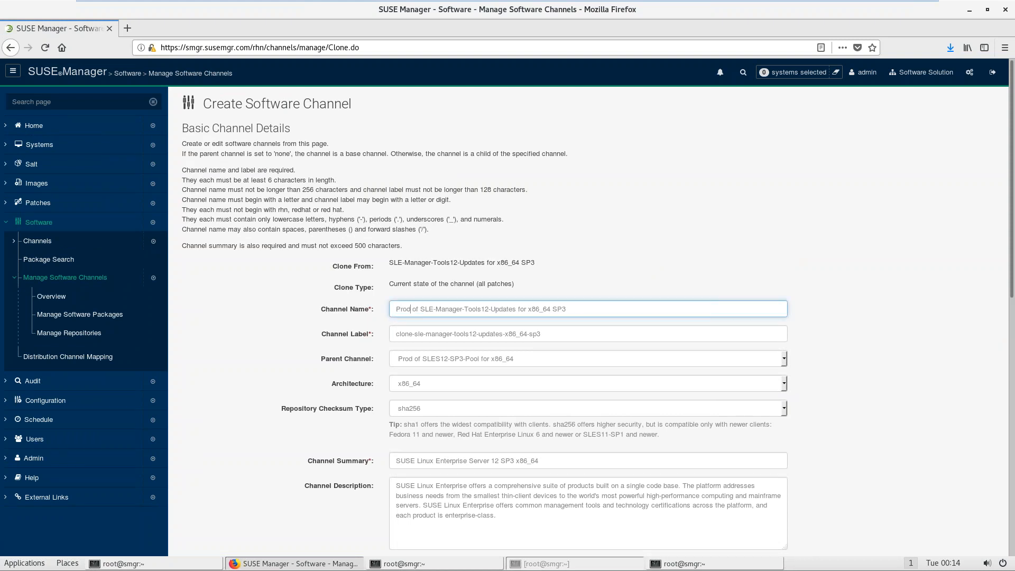
pyautogui.hotkey('ctrl', 'a')
pyautogui.hotkey('ctrl', 'c')
pyautogui.press('Tab')
pyautogui.press('Home')
pyautogui.press('Delete')
pyautogui.press('Delete')
pyautogui.press('Delete')
pyautogui.press('Delete')
pyautogui.press('Delete')
pyautogui.write('pr')
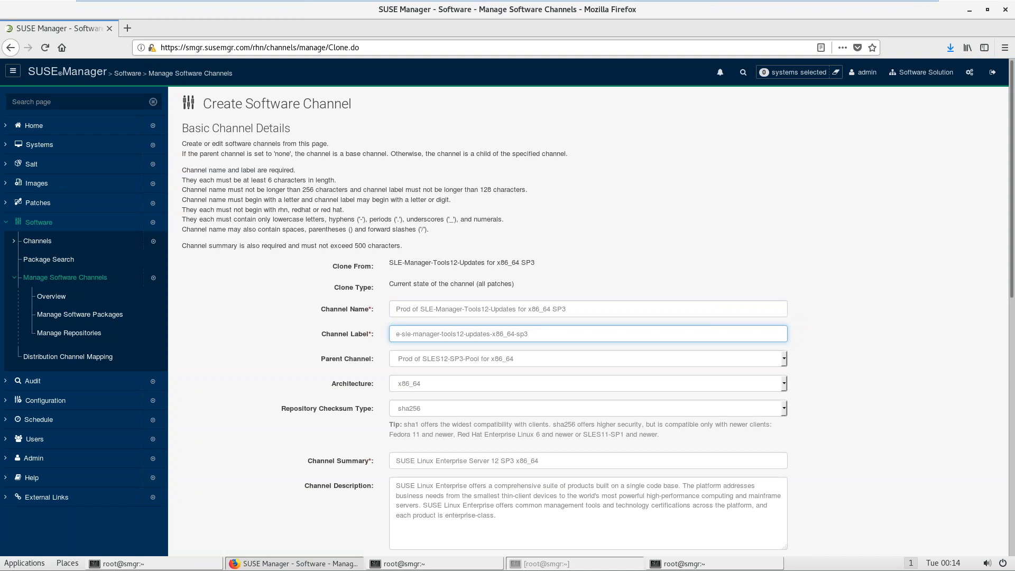
pyautogui.write('od')
# Step: Paste the channel name into the summary and create the Prod Tools12-Updates clone
pyautogui.click(591, 465)
pyautogui.hotkey('ctrl', 'a')
pyautogui.hotkey('ctrl', 'v')
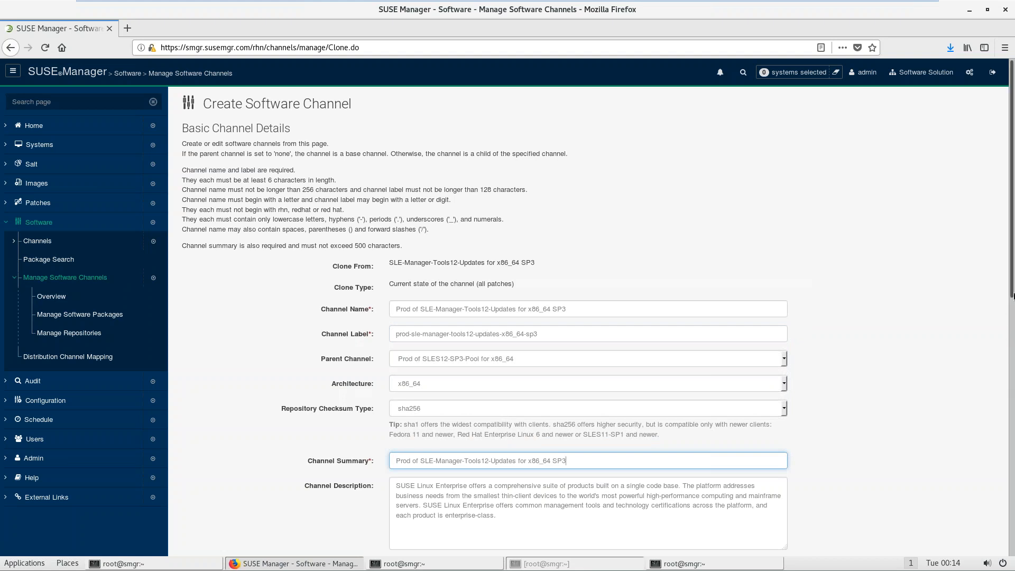
pyautogui.scroll(-5, 1009, 427)
pyautogui.scroll(-6, 1009, 427)
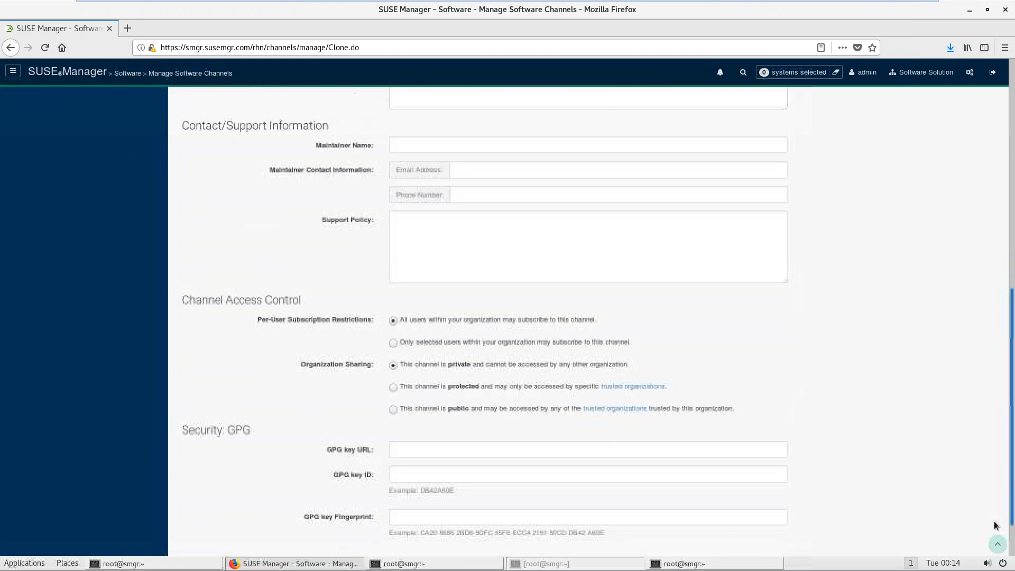
pyautogui.scroll(-1, 993, 539)
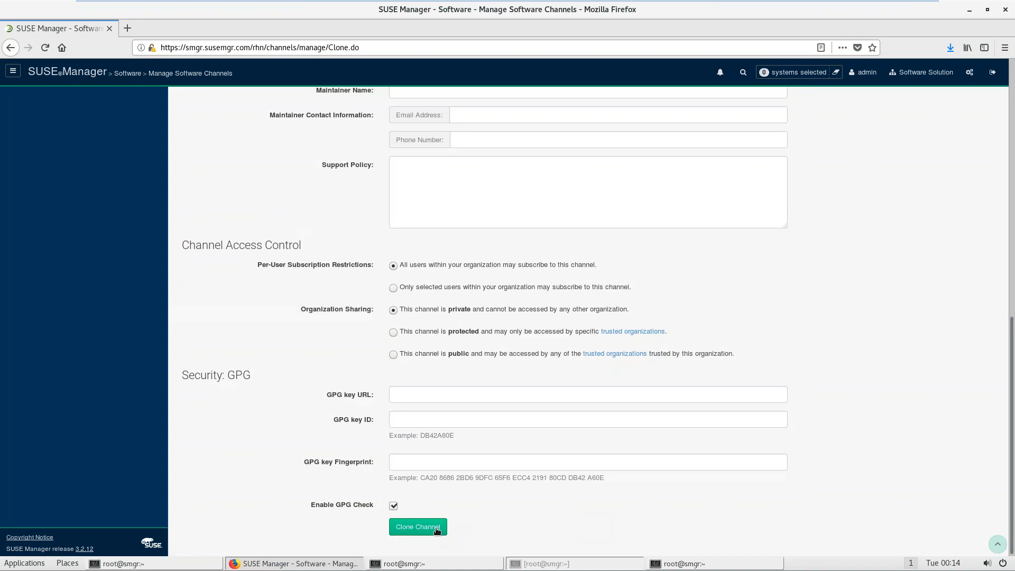
pyautogui.click(436, 529)
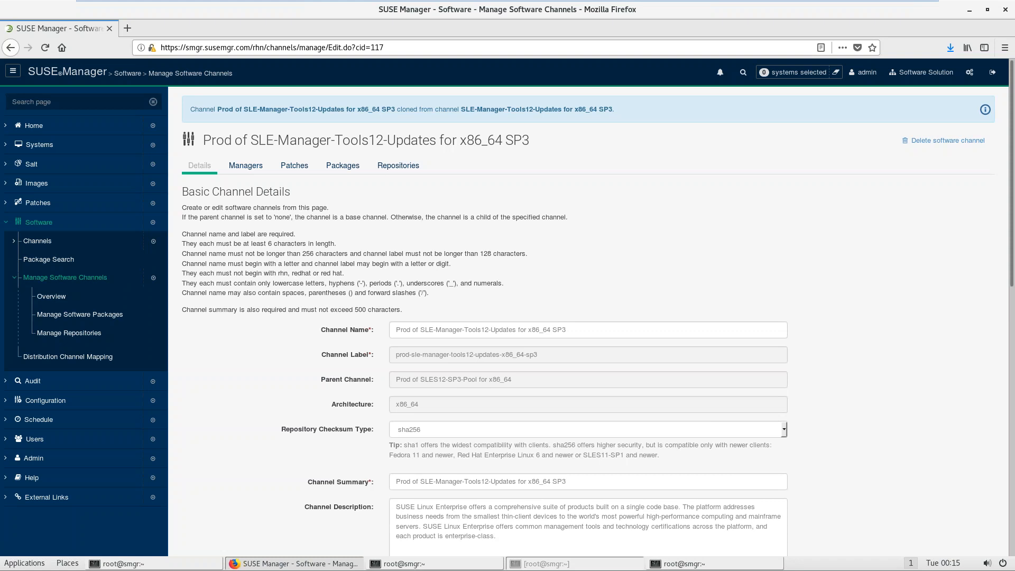
# Step: Return to the owned-channels overview, start another clone, and list the source channels
pyautogui.click(84, 320)
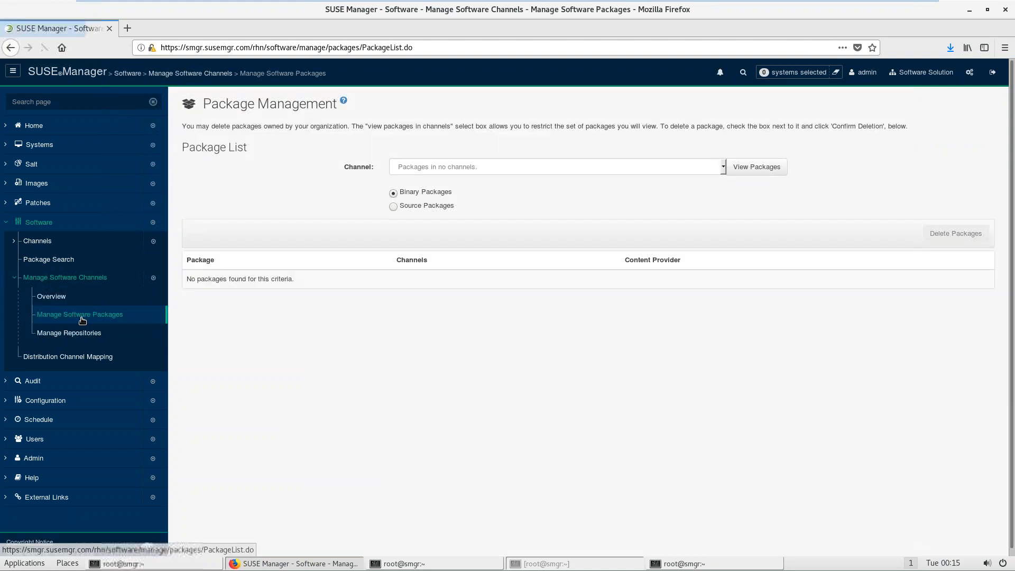
pyautogui.click(52, 296)
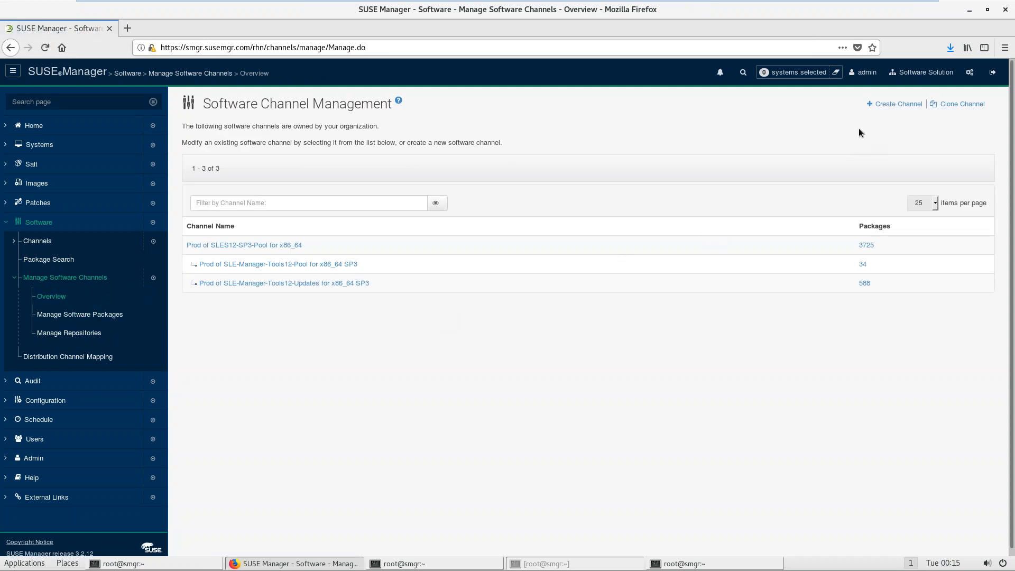
pyautogui.click(954, 106)
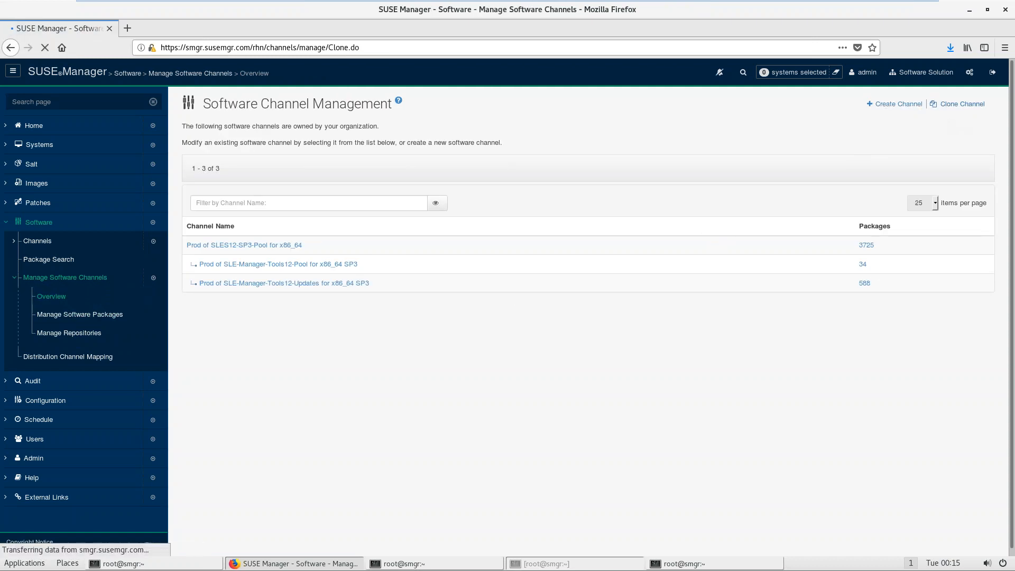
pyautogui.click(579, 264)
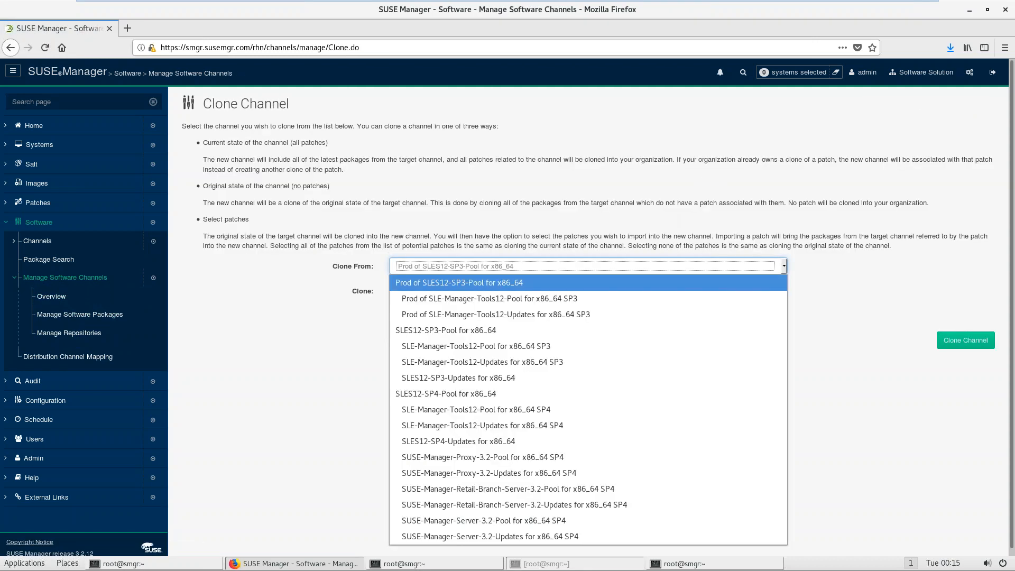
# Step: Pick SLES12-SP3-Updates for x86_64 as the source channel
pyautogui.click(526, 377)
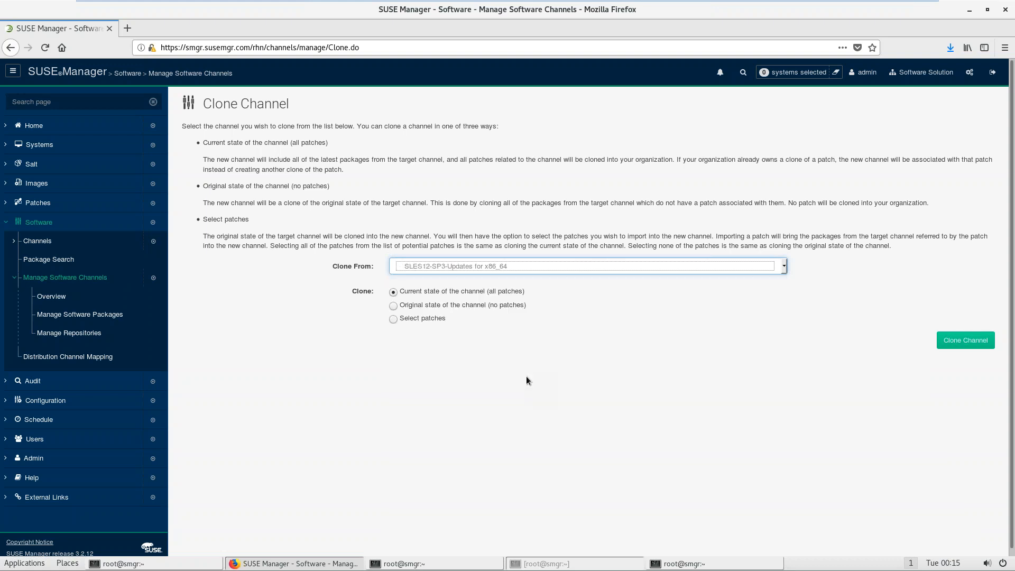
pyautogui.click(952, 340)
pyautogui.click(952, 340)
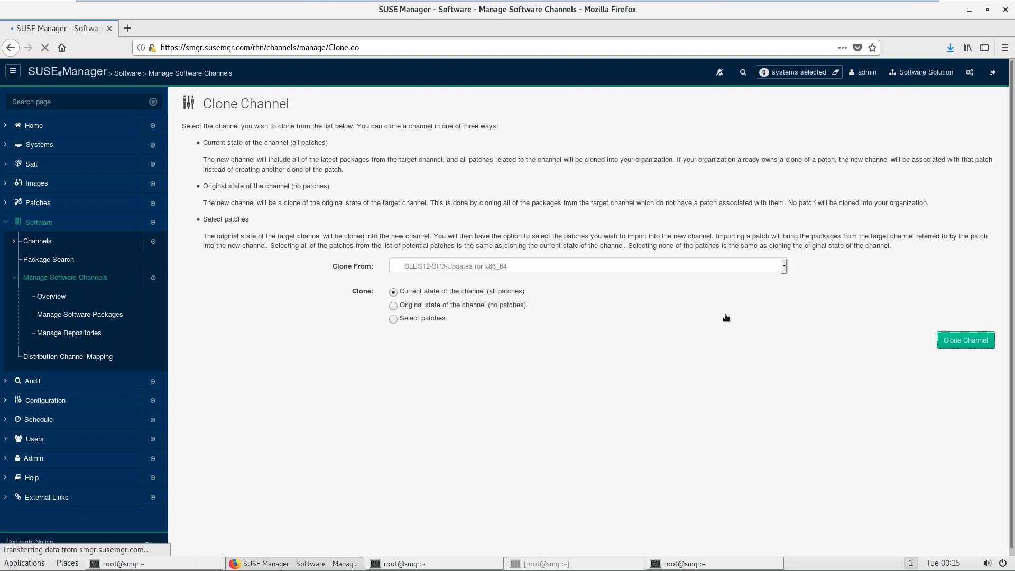
# Step: Change Clone to Prod in the new channel's name and label
pyautogui.moveTo(414, 310); pyautogui.dragTo(323, 311)
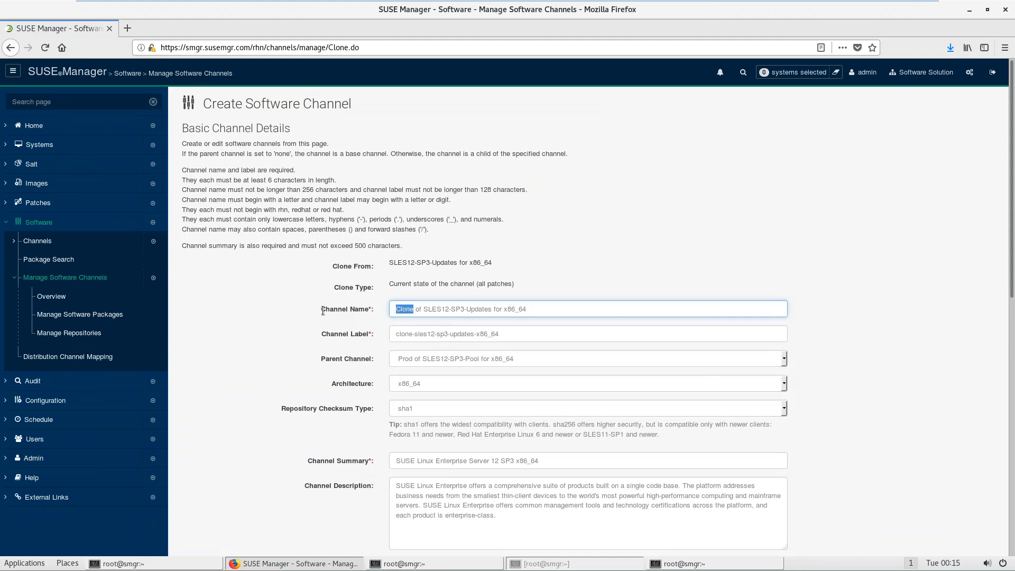
pyautogui.write('Prod')
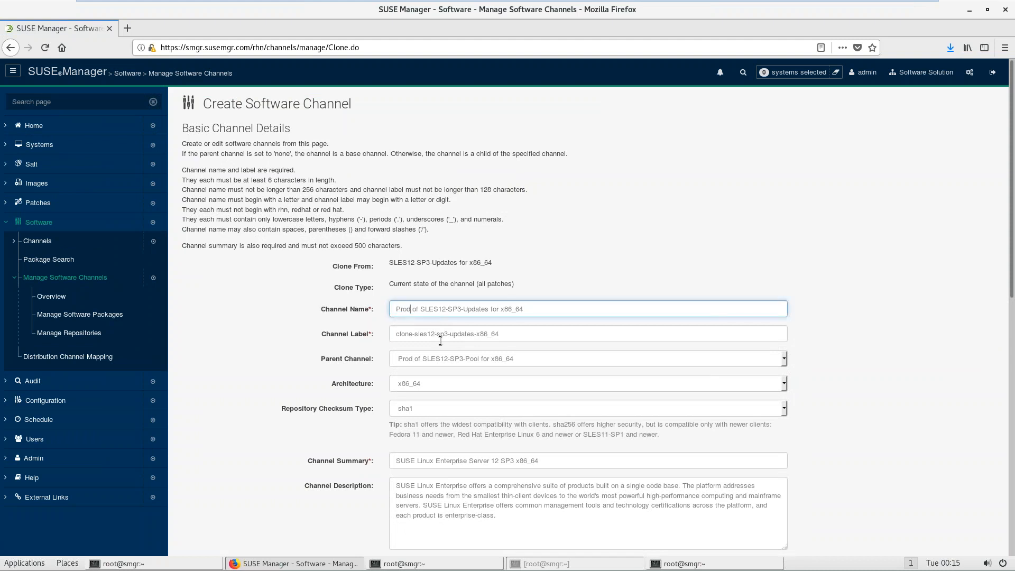
pyautogui.moveTo(415, 335); pyautogui.dragTo(381, 335)
pyautogui.write('prod')
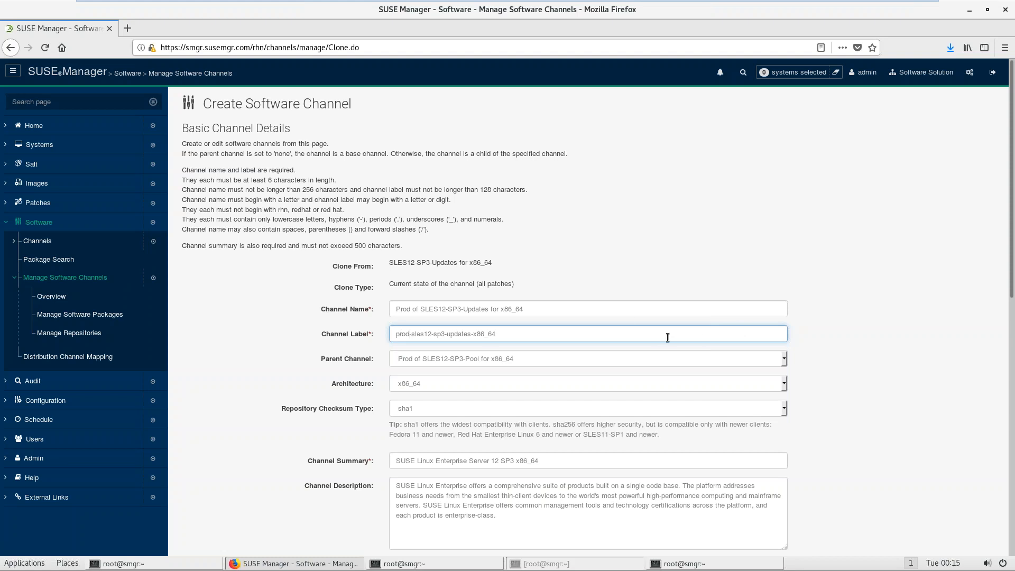
pyautogui.click(624, 312)
pyautogui.hotkey('ctrl', 'a')
pyautogui.hotkey('ctrl', 'c')
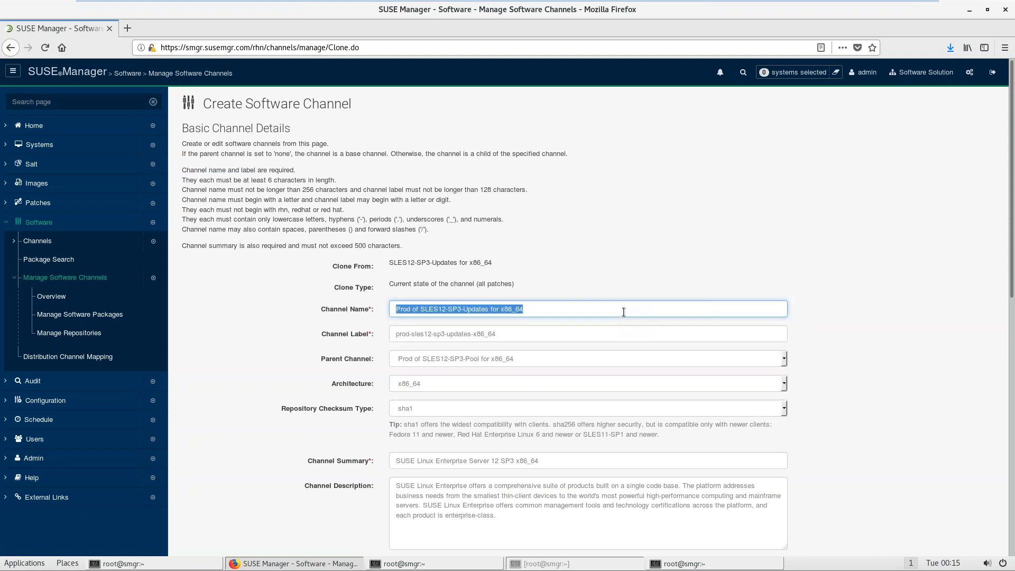
pyautogui.click(837, 391)
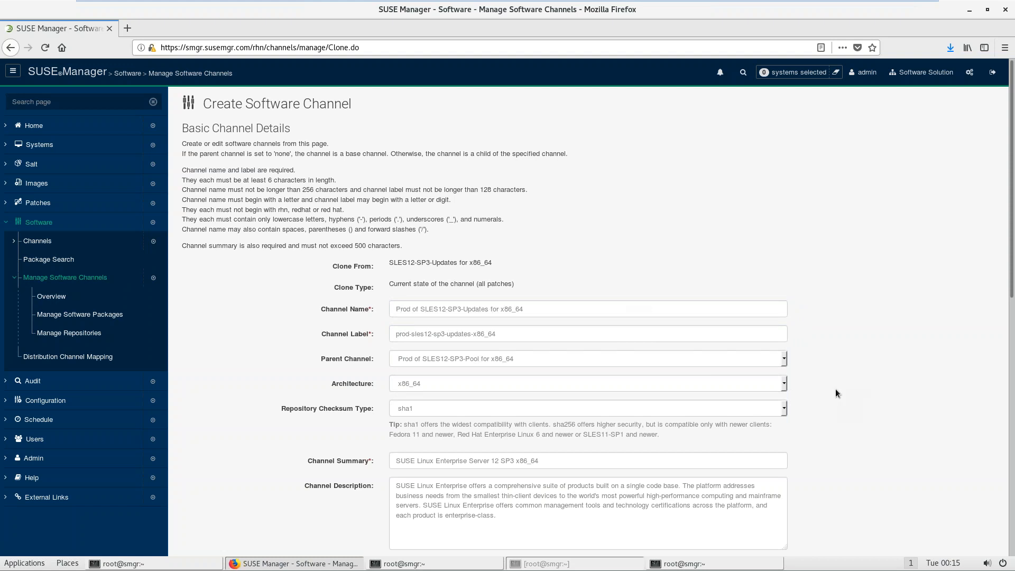
# Step: Keep Prod of SLES12-SP3-Pool as parent, paste the name as summary, and create the clone
pyautogui.click(419, 361)
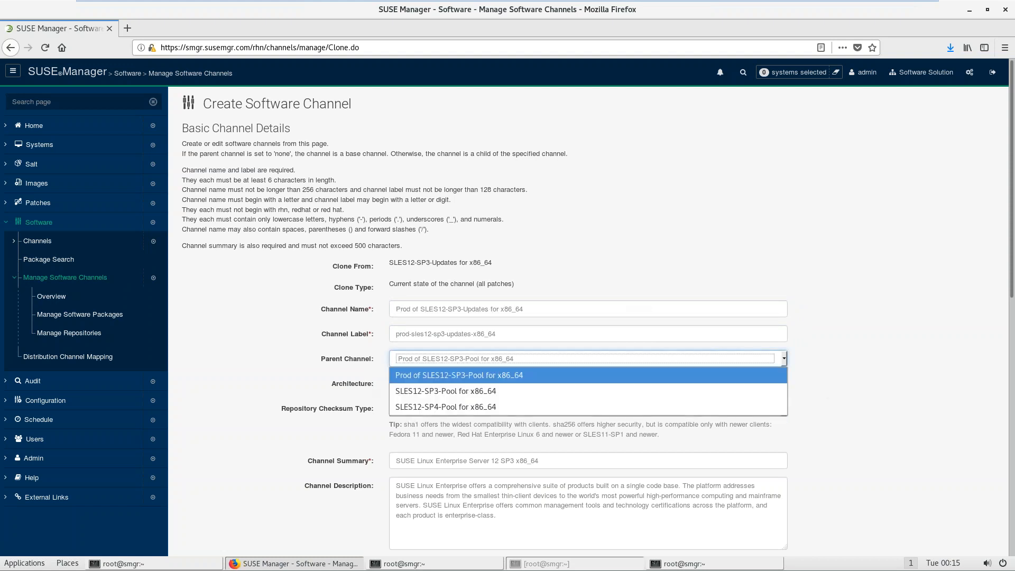
pyautogui.click(505, 336)
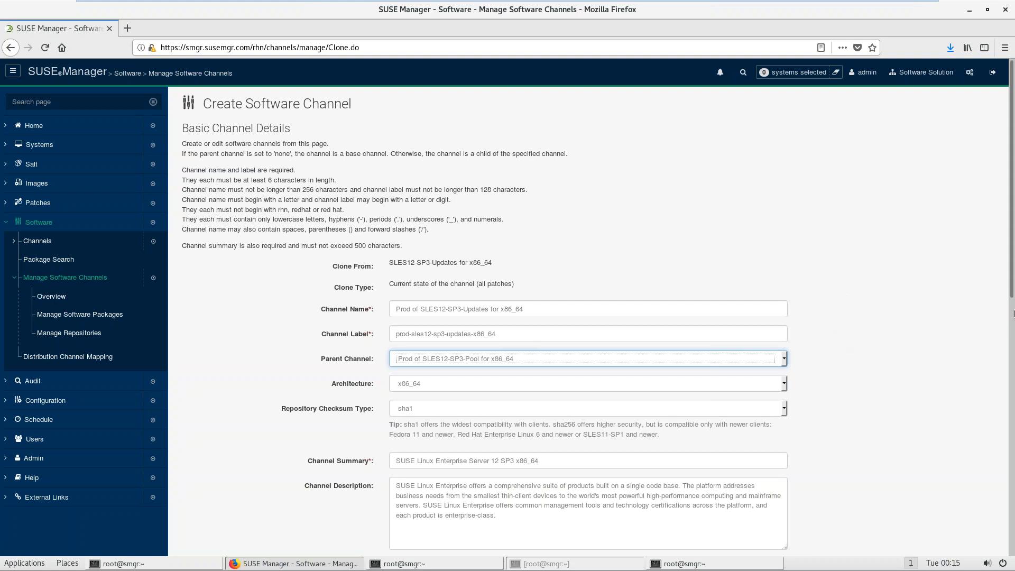
pyautogui.moveTo(1013, 313); pyautogui.dragTo(1012, 383)
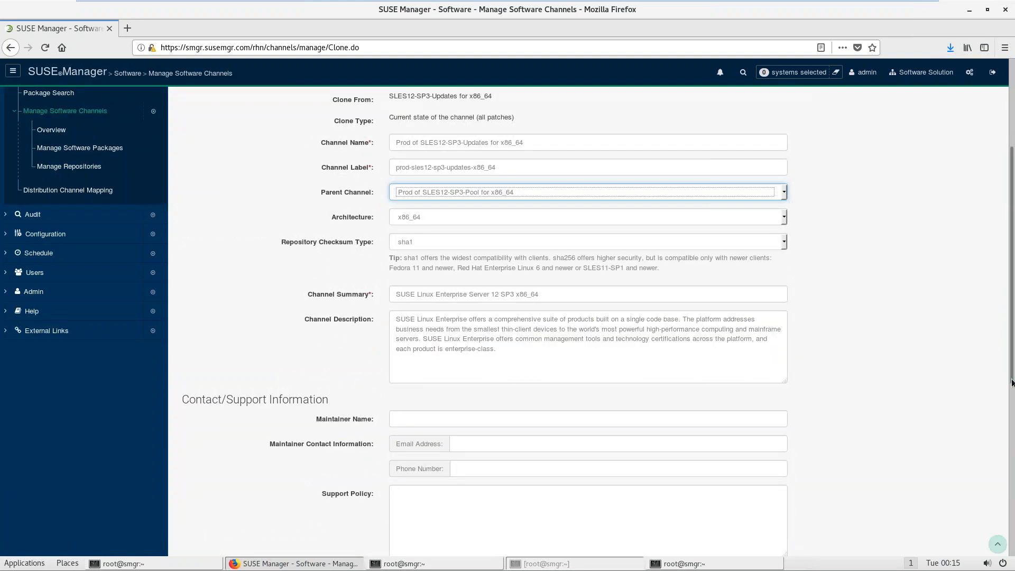
pyautogui.moveTo(566, 294); pyautogui.dragTo(359, 257)
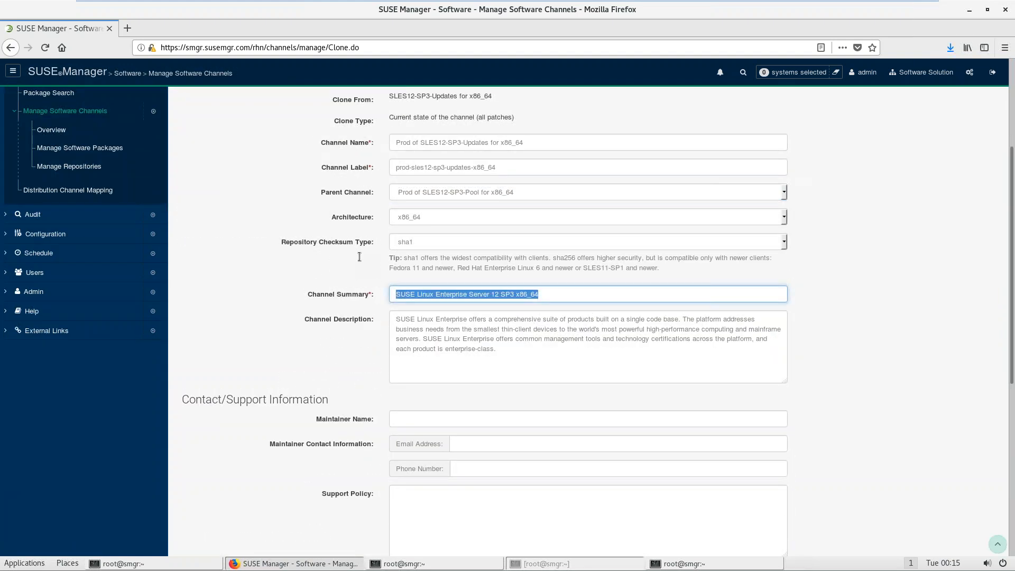
pyautogui.hotkey('ctrl', 'v')
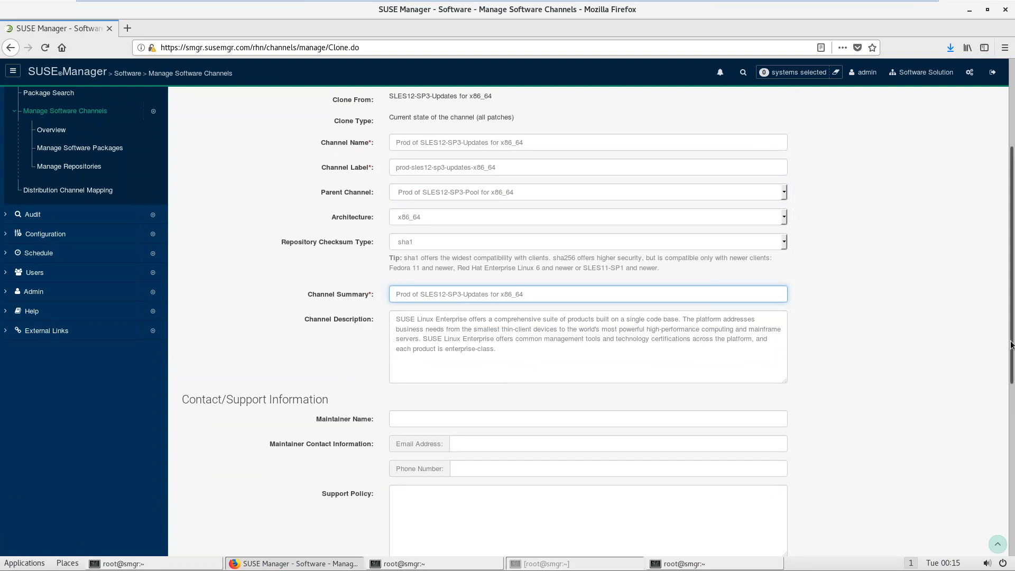
pyautogui.scroll(-10, 1011, 345)
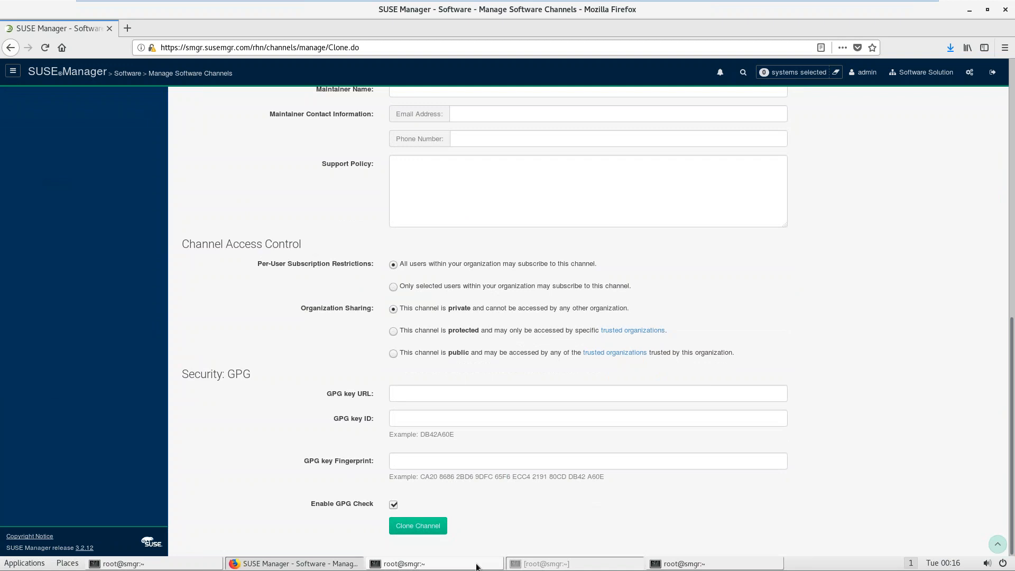
pyautogui.click(425, 529)
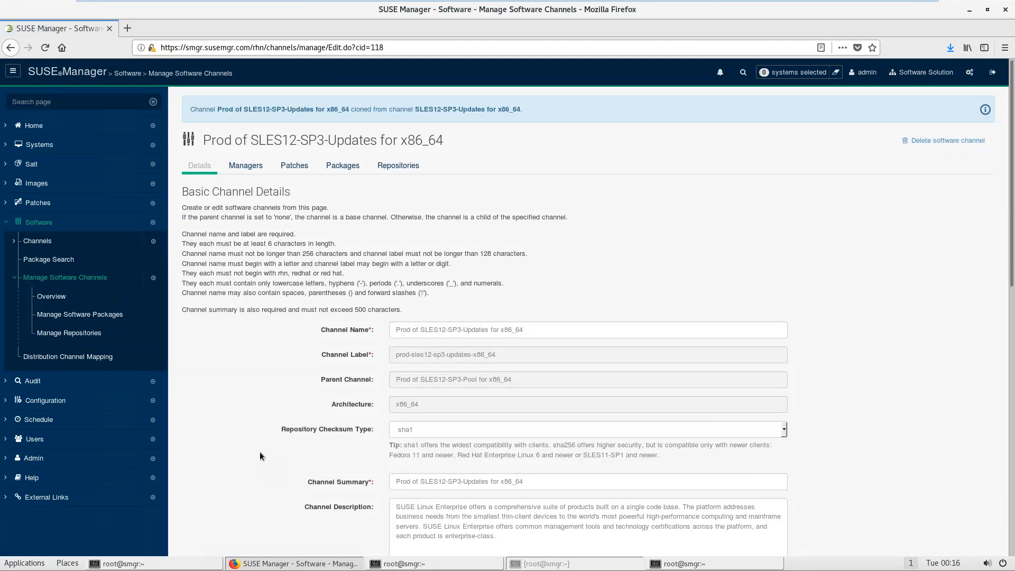
# Step: Open the Full Software Channel List and expand Prod of SLES12-SP3-Pool to view its three child channels
pyautogui.middleClick(37, 242)
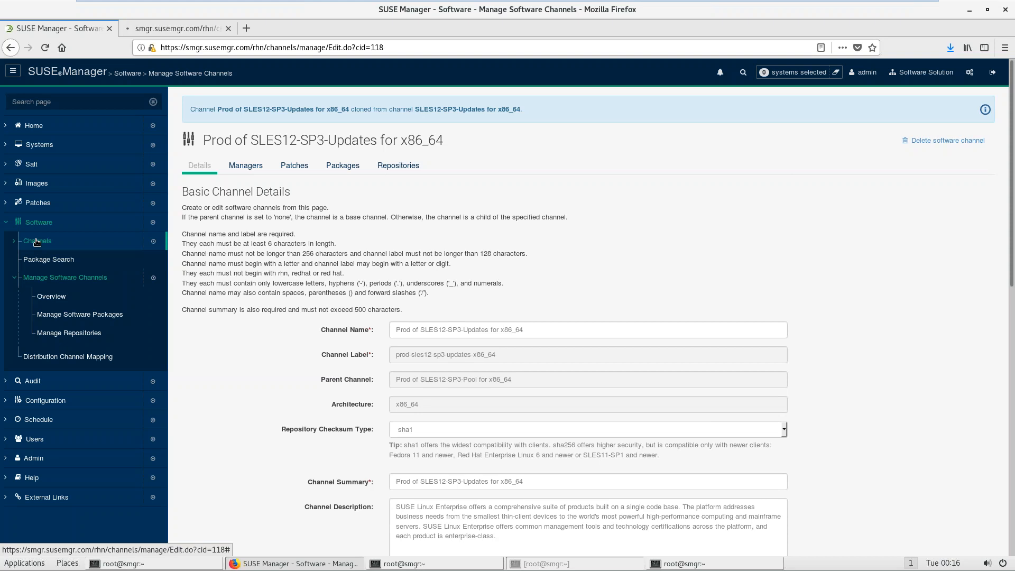
pyautogui.click(37, 242)
pyautogui.click(210, 28)
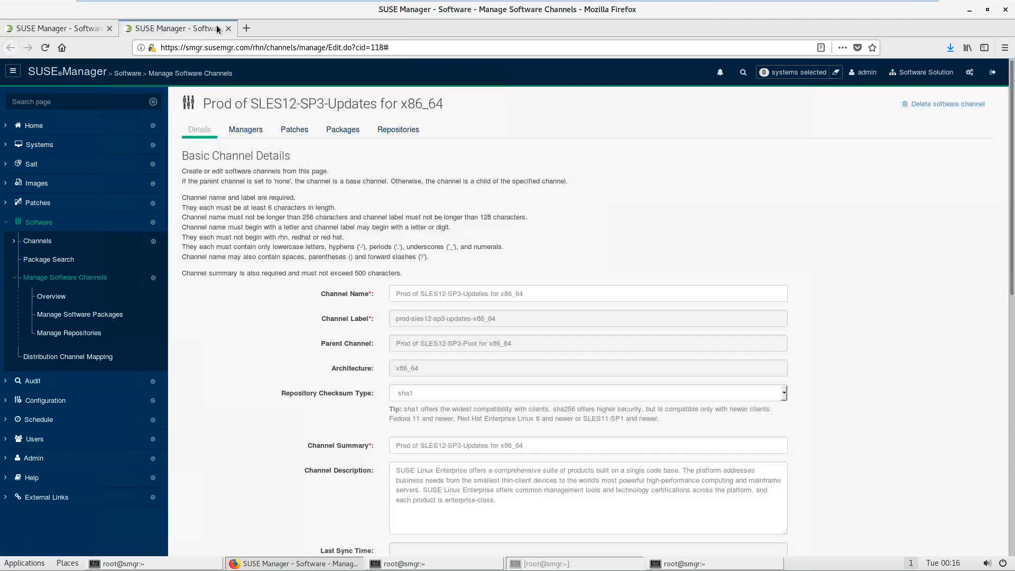
pyautogui.click(228, 28)
pyautogui.click(41, 260)
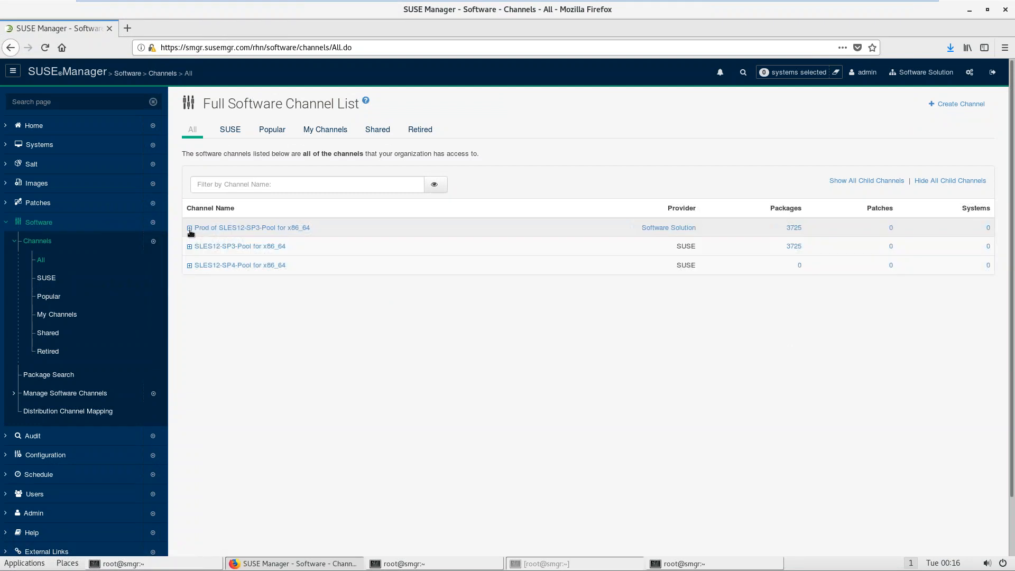
pyautogui.click(190, 228)
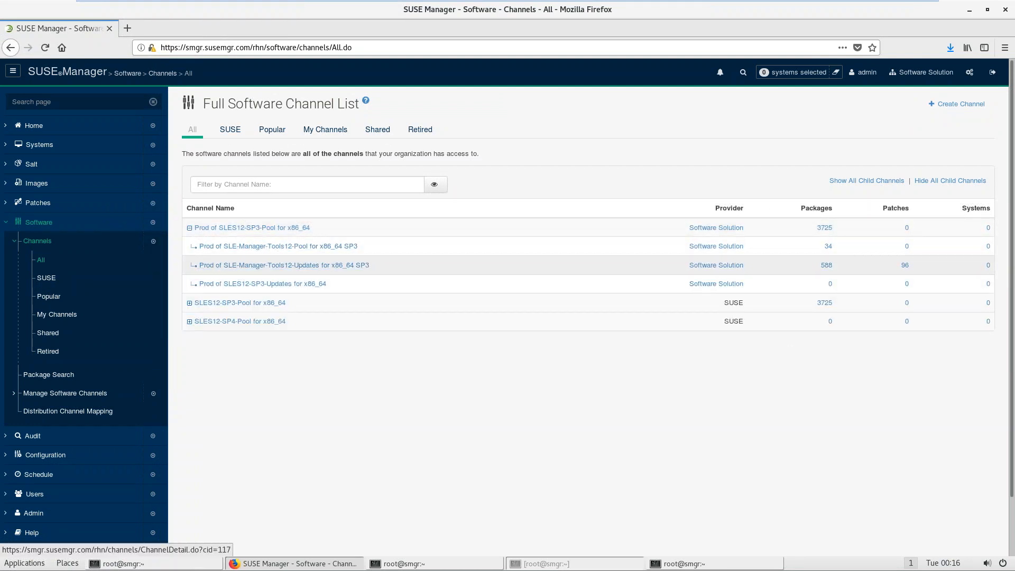
pyautogui.click(190, 228)
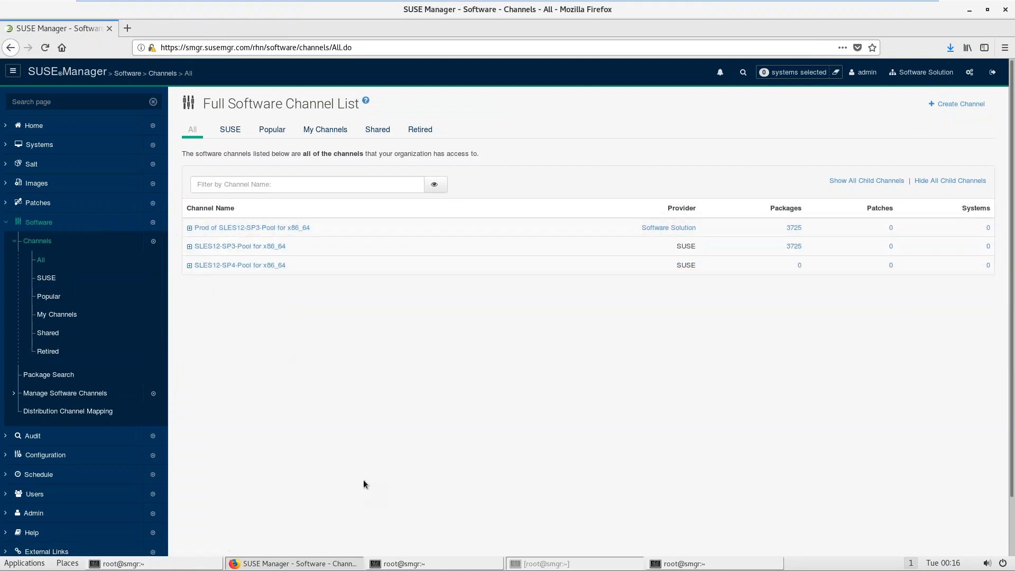
pyautogui.click(401, 563)
# Step: Bring the vim notes terminal forward, collapsing SUSE Manager's Software menu along the way
pyautogui.click(402, 564)
pyautogui.click(402, 564)
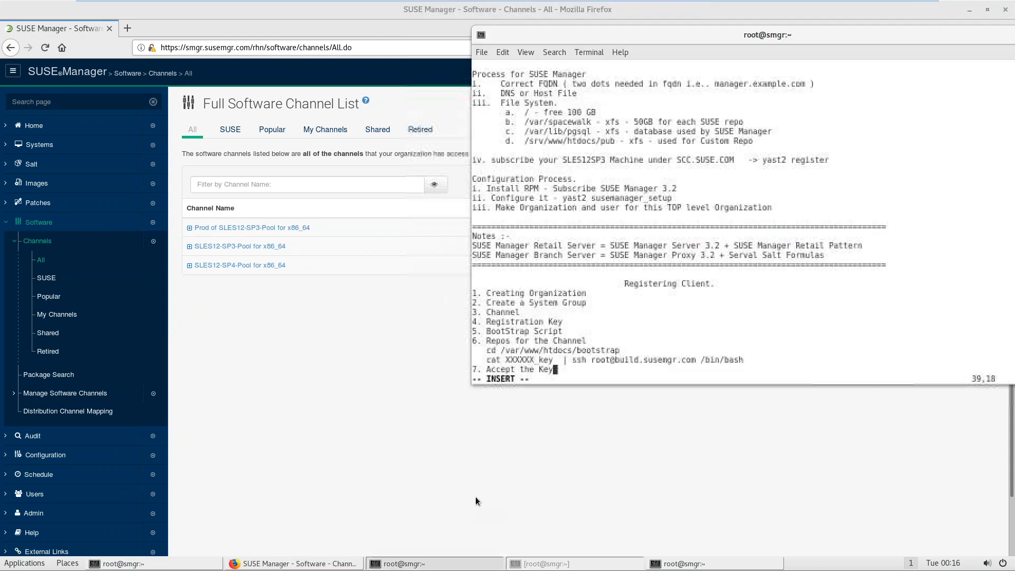
pyautogui.moveTo(521, 320); pyautogui.dragTo(558, 321)
pyautogui.click(392, 367)
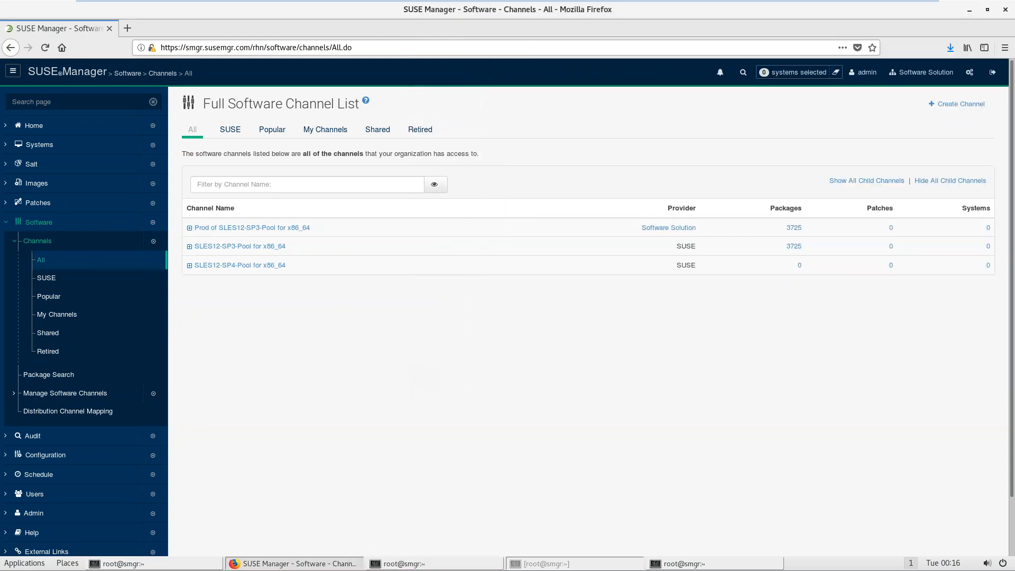
pyautogui.click(39, 223)
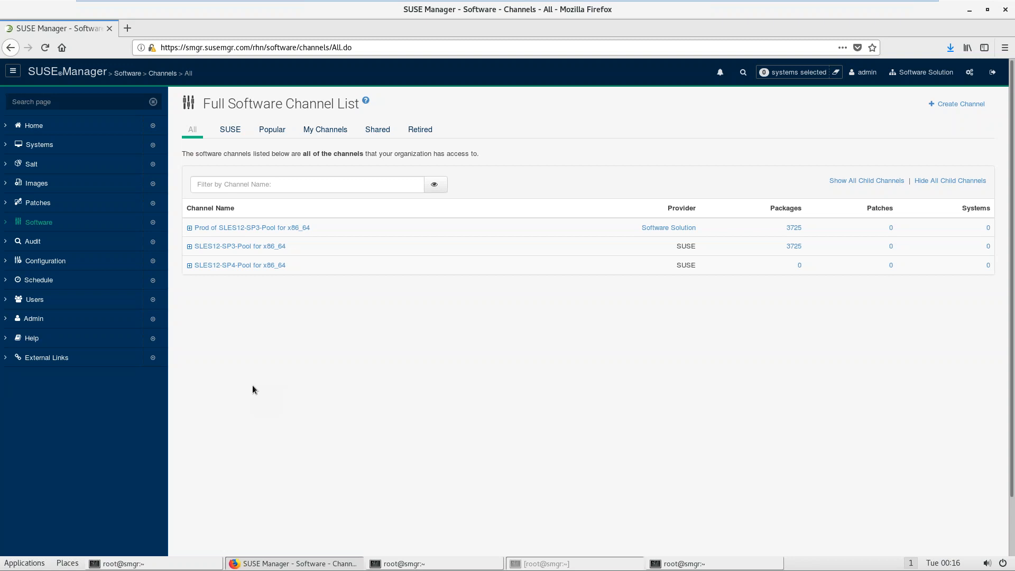
pyautogui.click(132, 564)
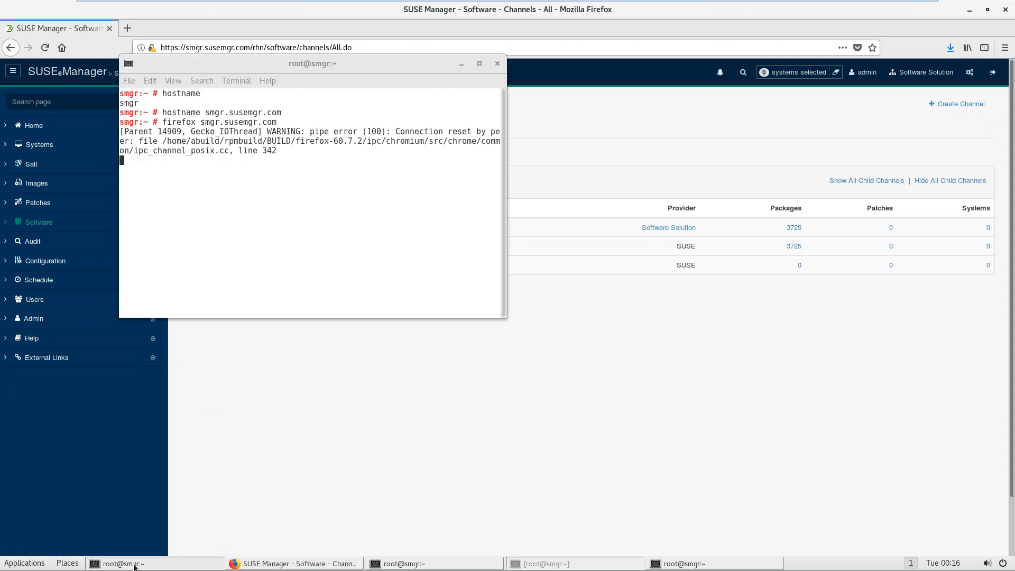
pyautogui.click(133, 563)
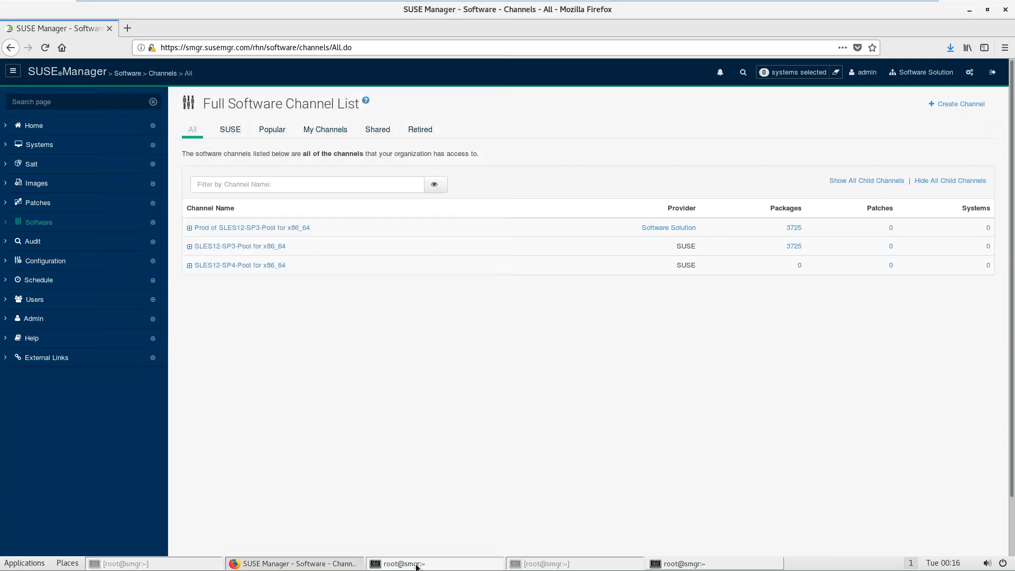
pyautogui.click(405, 564)
# Step: Append '-> system group + pkgs + channel + org + system + target' to the Registration Key line
pyautogui.press('Up')
pyautogui.press('Up')
pyautogui.press('Up')
pyautogui.press('Up')
pyautogui.press('Up')
pyautogui.press('Right')
pyautogui.press('Right')
pyautogui.write('-> system group + p')
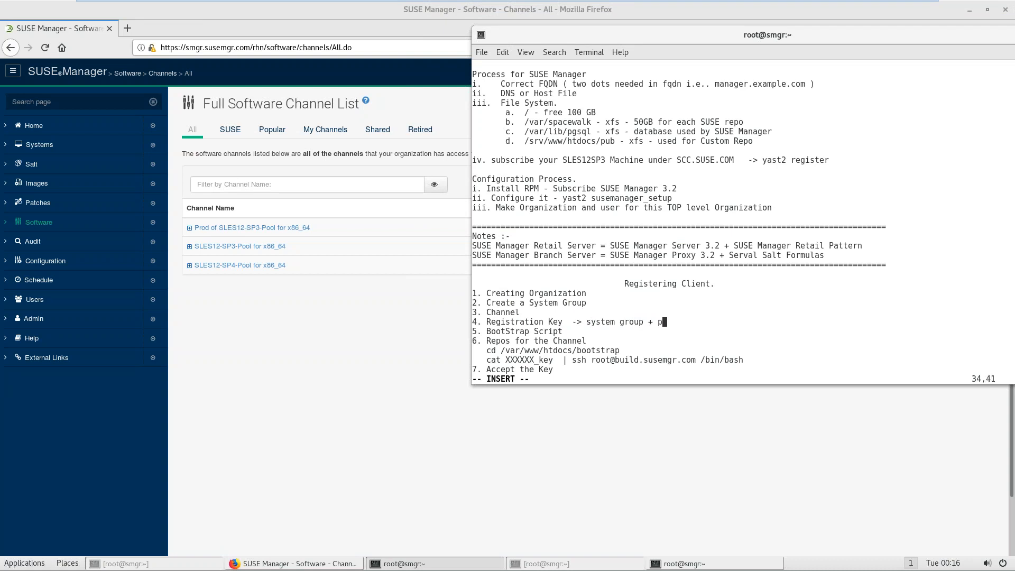
pyautogui.write('kgs + channel + org +')
pyautogui.press('BackSpace')
pyautogui.press('BackSpace')
pyautogui.write('+ ')
pyautogui.write('system ')
pyautogui.write('+ traget')
pyautogui.press('BackSpace')
pyautogui.press('BackSpace')
pyautogui.press('BackSpace')
pyautogui.press('BackSpace')
pyautogui.press('BackSpace')
pyautogui.write('arget')
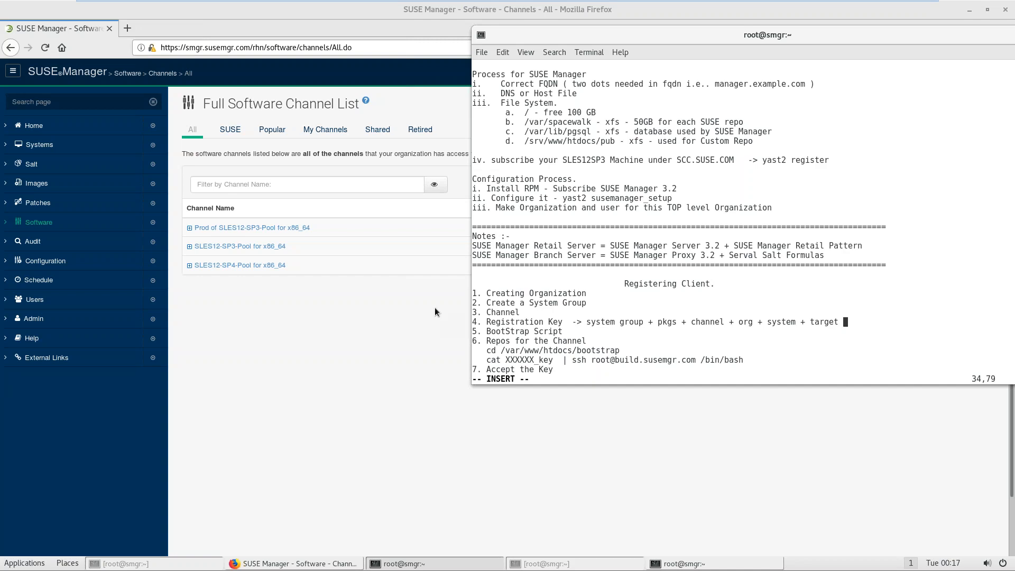
pyautogui.click(267, 367)
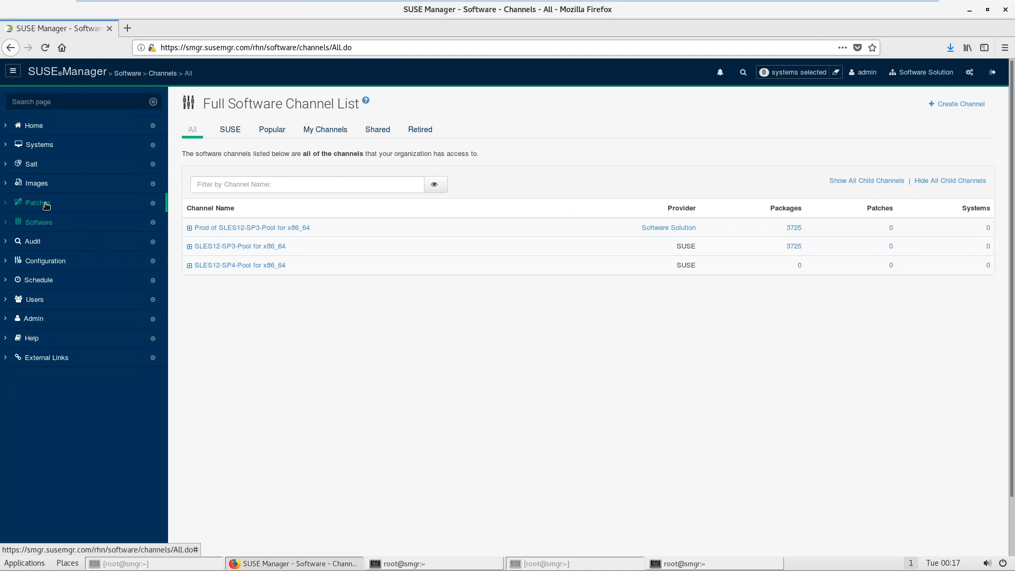
# Step: Go to Systems > Activation Keys and start creating a new key
pyautogui.click(47, 150)
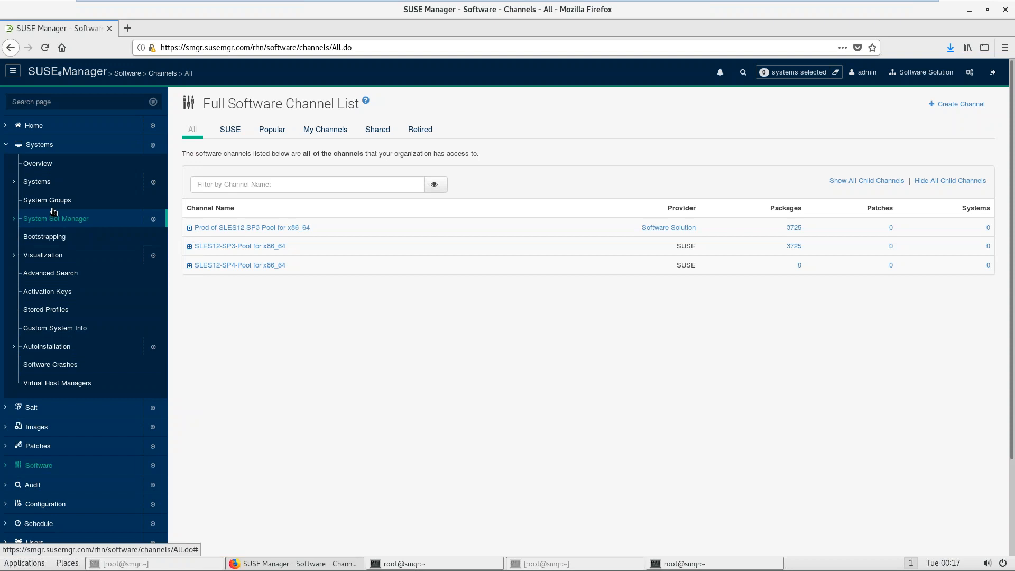
pyautogui.click(38, 184)
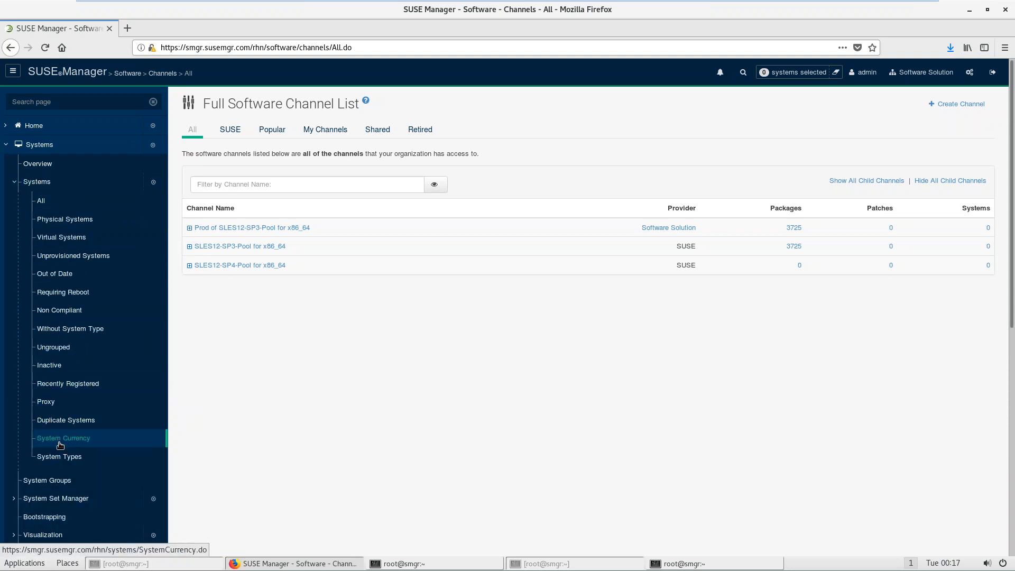
pyautogui.click(37, 182)
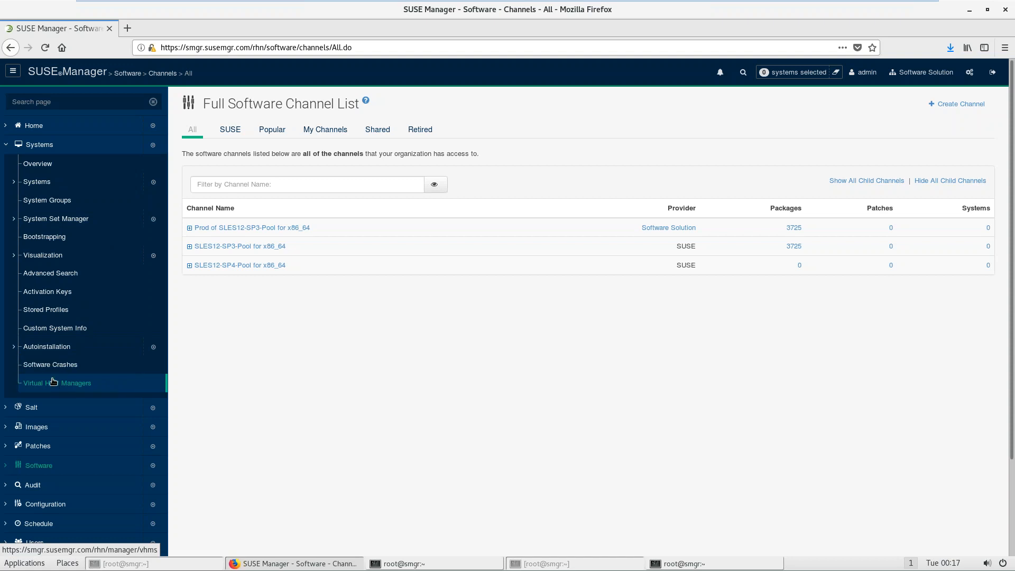
pyautogui.click(48, 291)
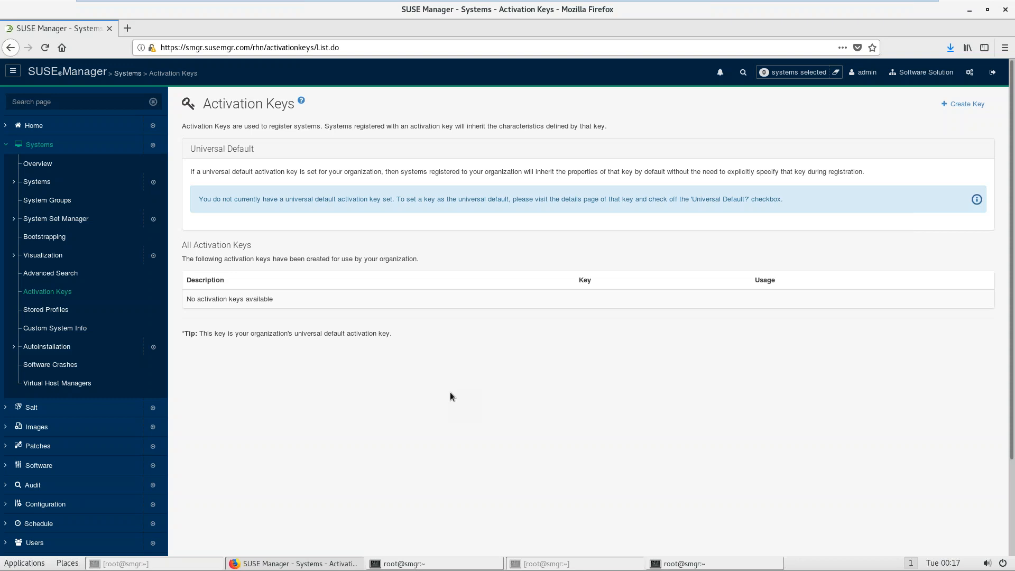
pyautogui.click(974, 105)
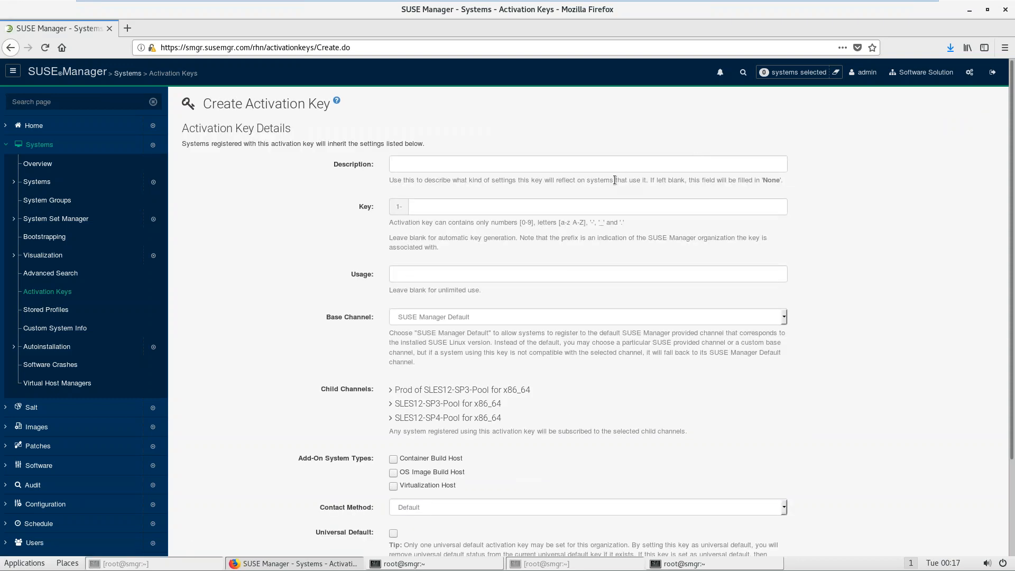
# Step: Enter description SLES12_SP3 and key sles12_sp3 for the new activation key
pyautogui.click(601, 161)
pyautogui.write('SLES')
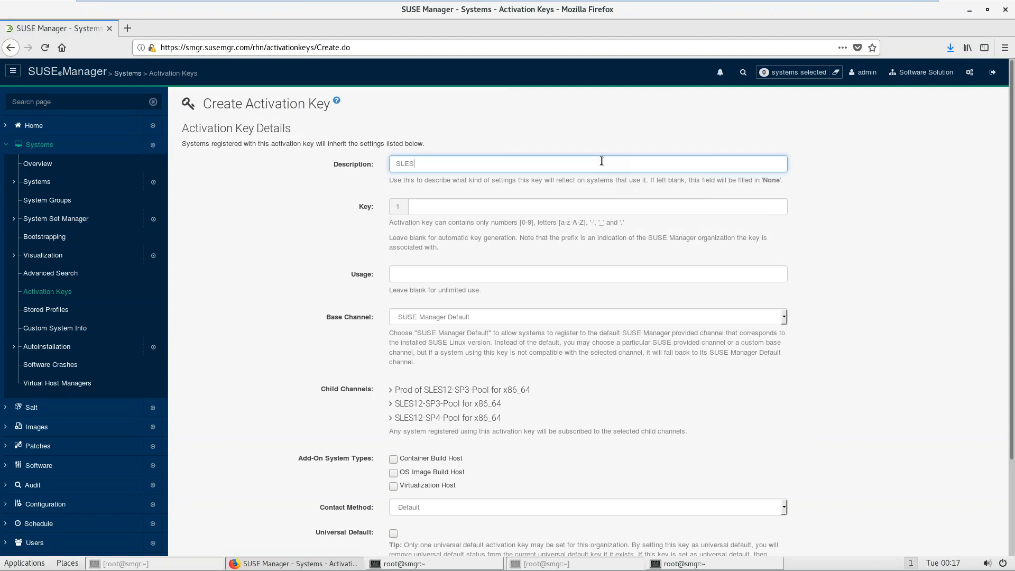
pyautogui.write('12_SP3')
pyautogui.press('Tab')
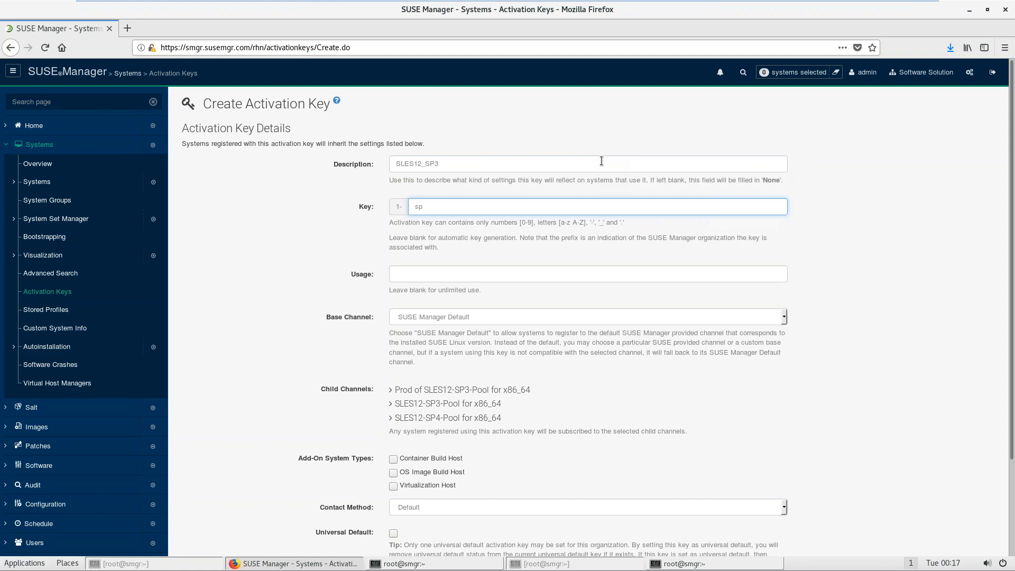
pyautogui.write('sles12_sp')
# Step: Choose base channel Prod of SLES12-SP3-Pool for x86_64, tick all three child channels, and create the key
pyautogui.click(488, 317)
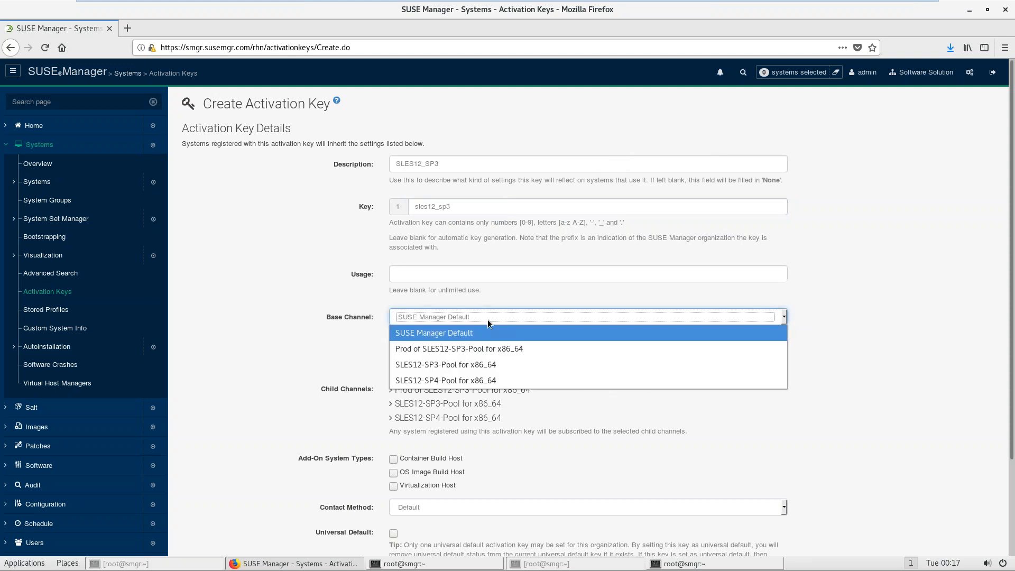
pyautogui.click(481, 350)
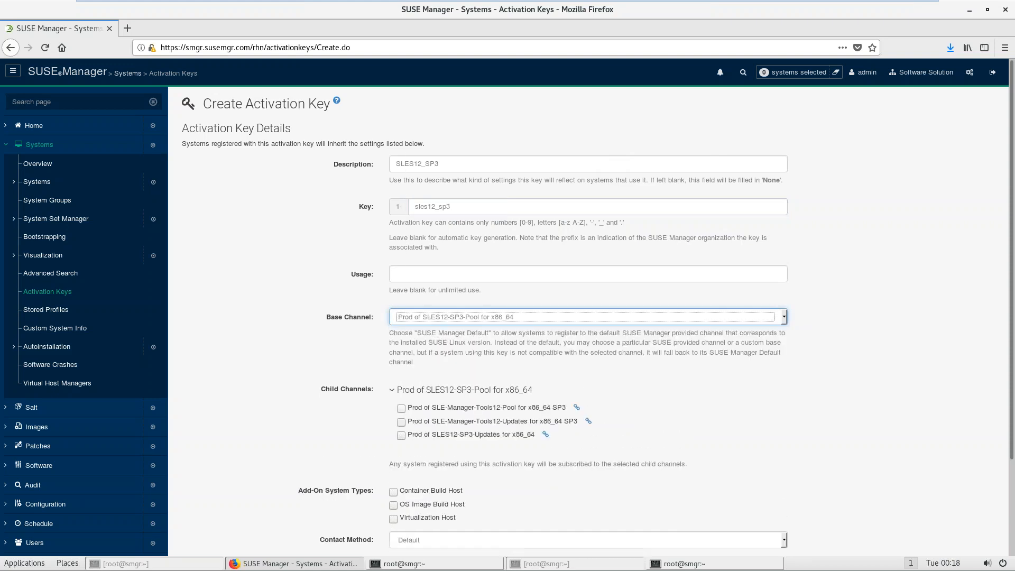
pyautogui.click(435, 408)
pyautogui.click(433, 423)
pyautogui.click(435, 436)
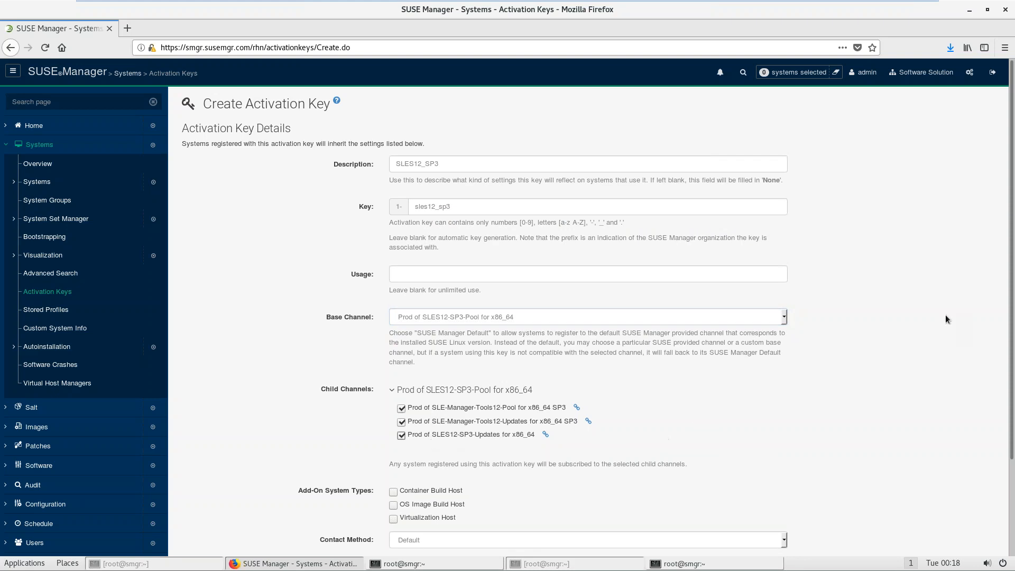
pyautogui.moveTo(1012, 318); pyautogui.dragTo(1012, 456)
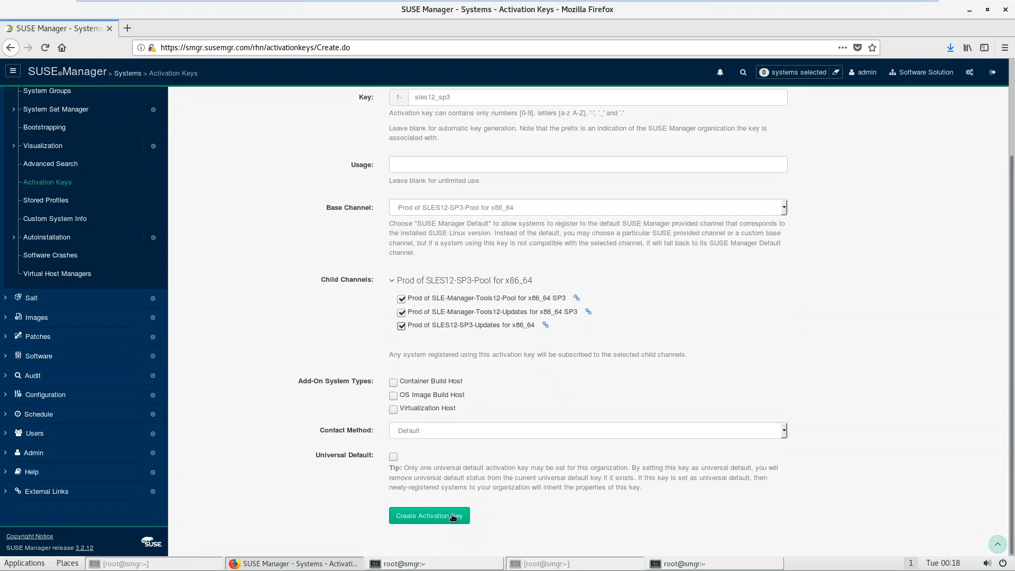
pyautogui.click(453, 516)
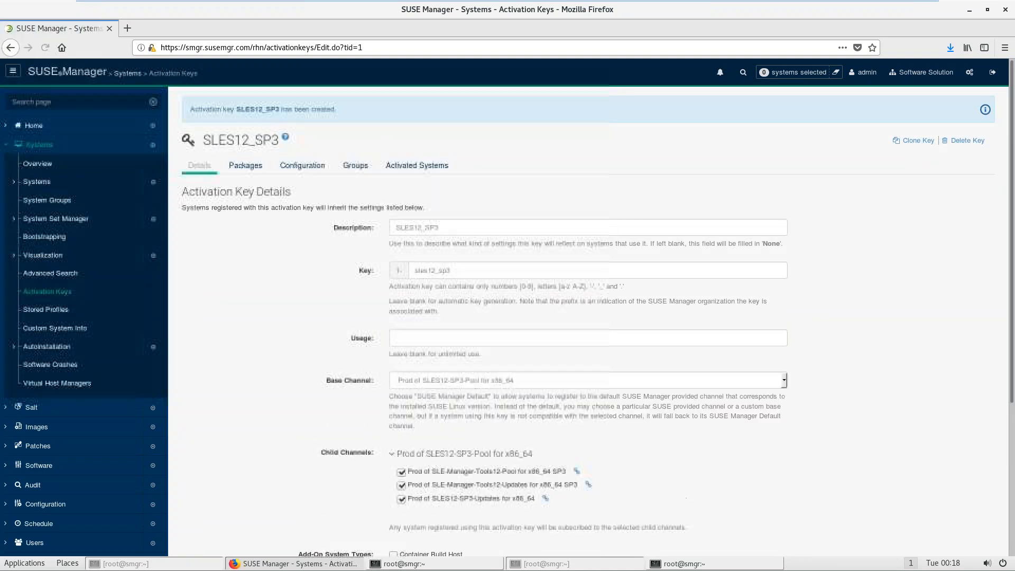
# Step: Clear all package names from the SLES12_SP3 key's Packages list
pyautogui.click(246, 172)
pyautogui.click(218, 201)
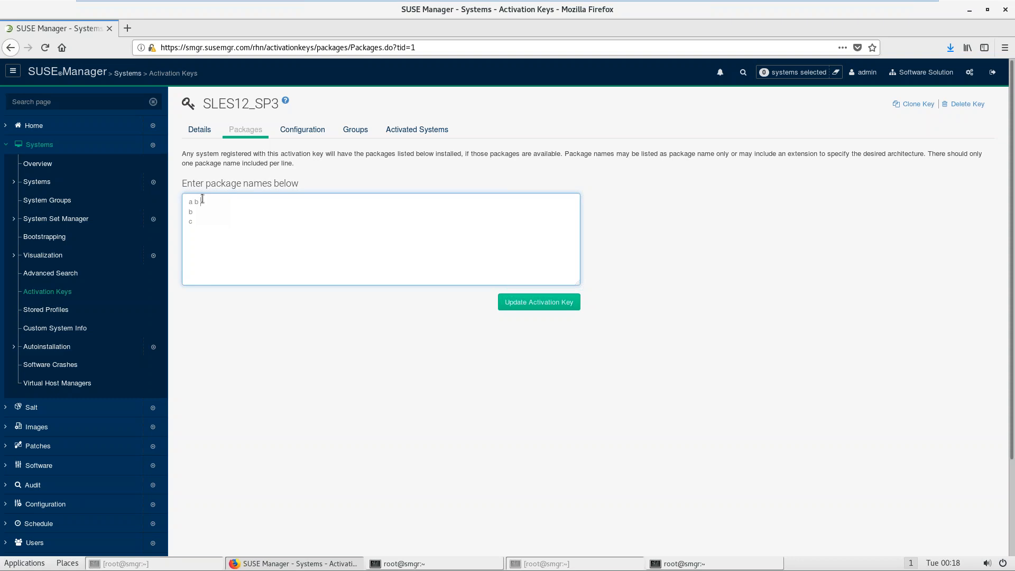
pyautogui.hotkey('ctrl', 'a')
pyautogui.press('BackSpace')
pyautogui.moveTo(316, 155); pyautogui.dragTo(750, 154)
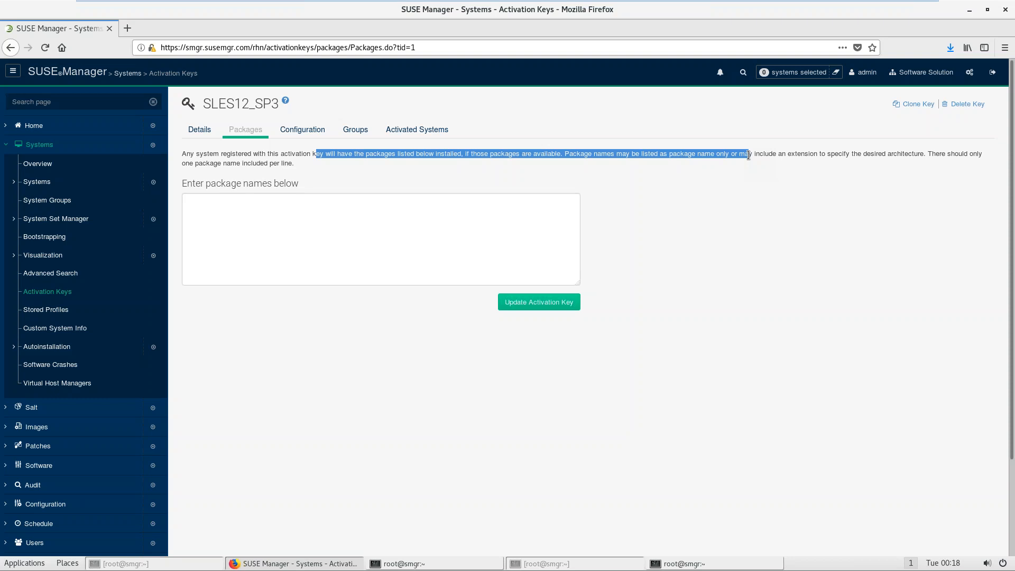
pyautogui.click(684, 158)
# Step: Review the key's system groups and check the Join list for groups available to add
pyautogui.click(306, 136)
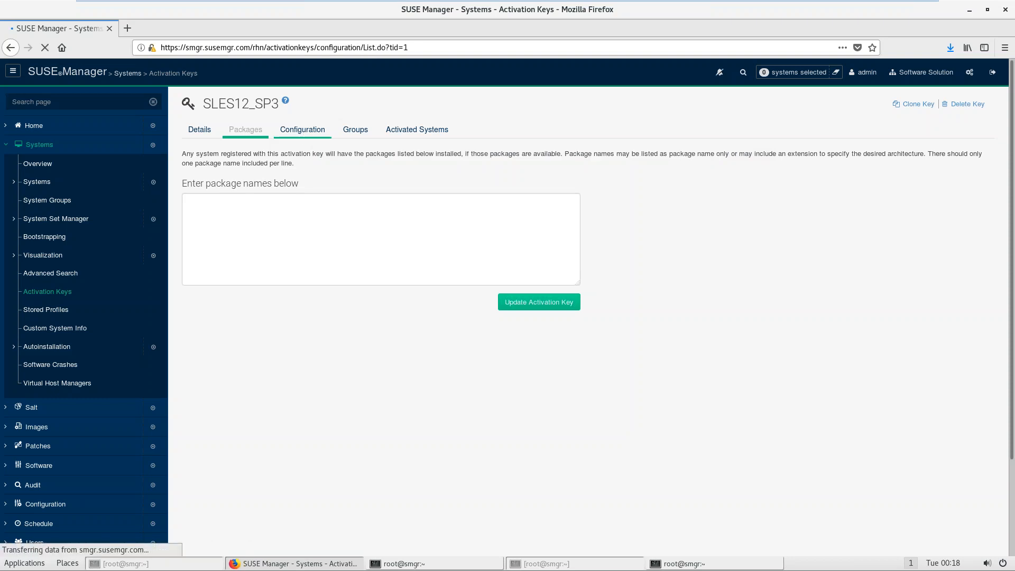
pyautogui.click(353, 131)
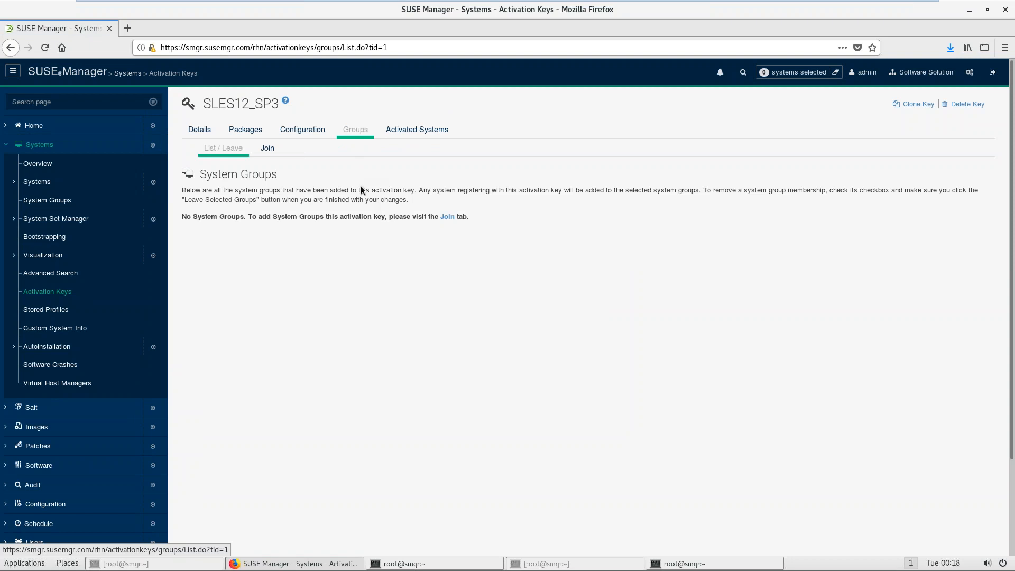
pyautogui.click(445, 217)
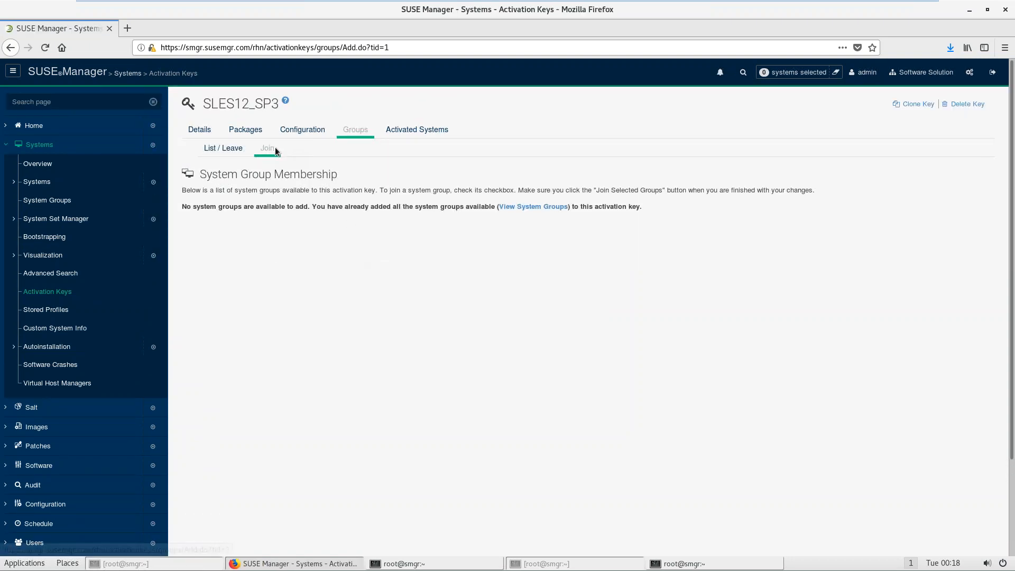
pyautogui.click(234, 149)
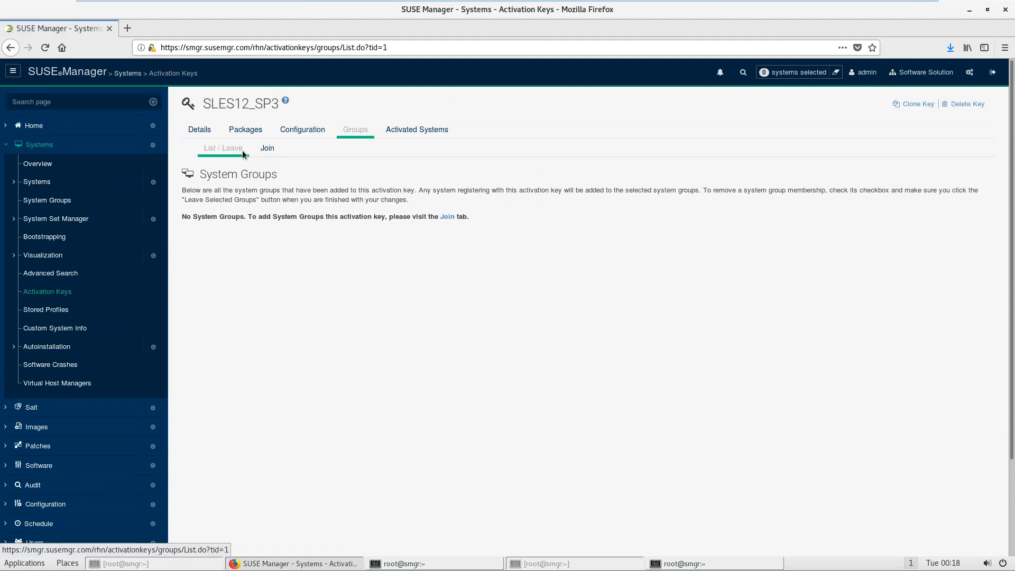
pyautogui.click(267, 150)
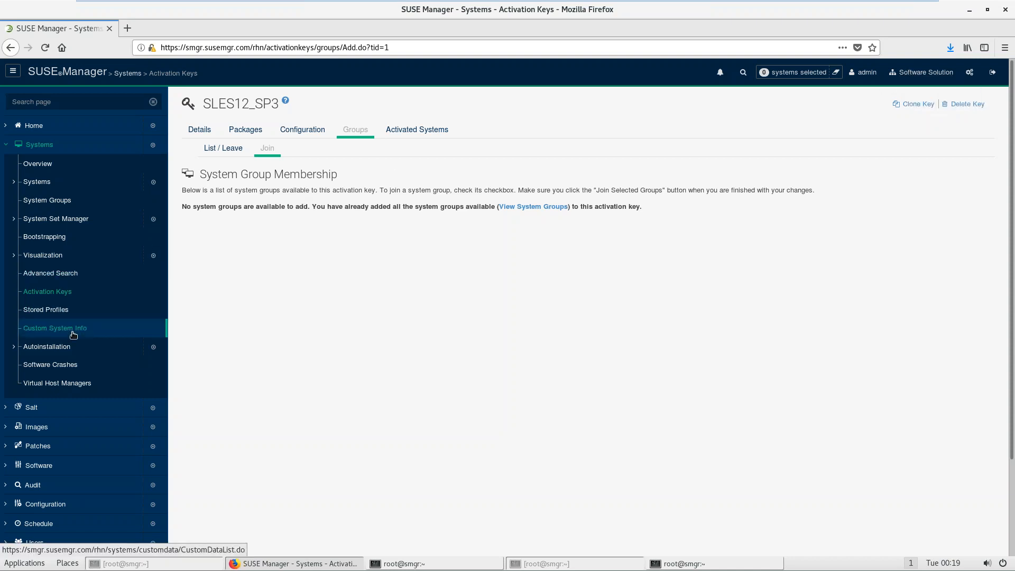
pyautogui.click(386, 563)
pyautogui.moveTo(496, 313); pyautogui.dragTo(520, 313)
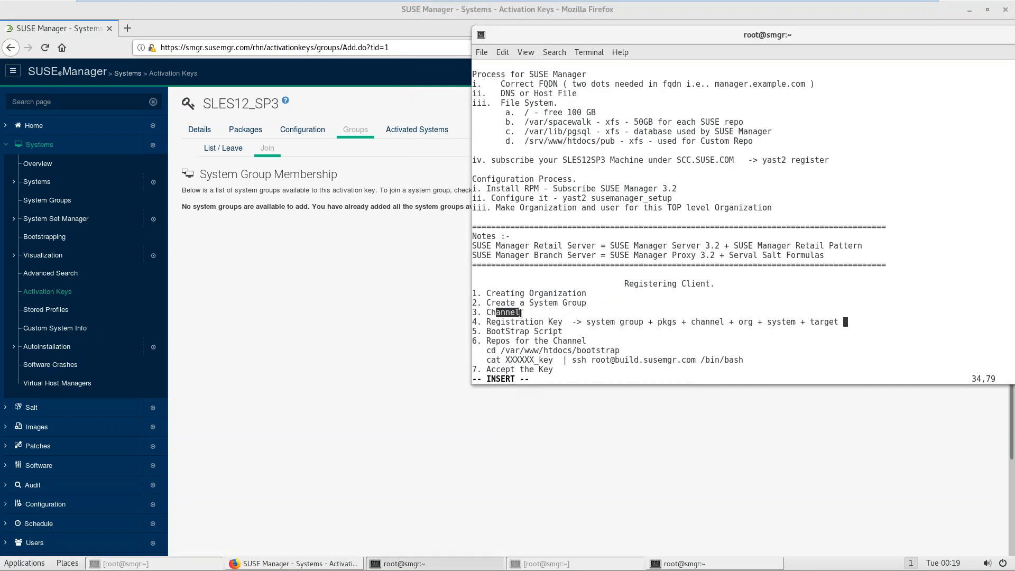
pyautogui.moveTo(501, 322); pyautogui.dragTo(563, 324)
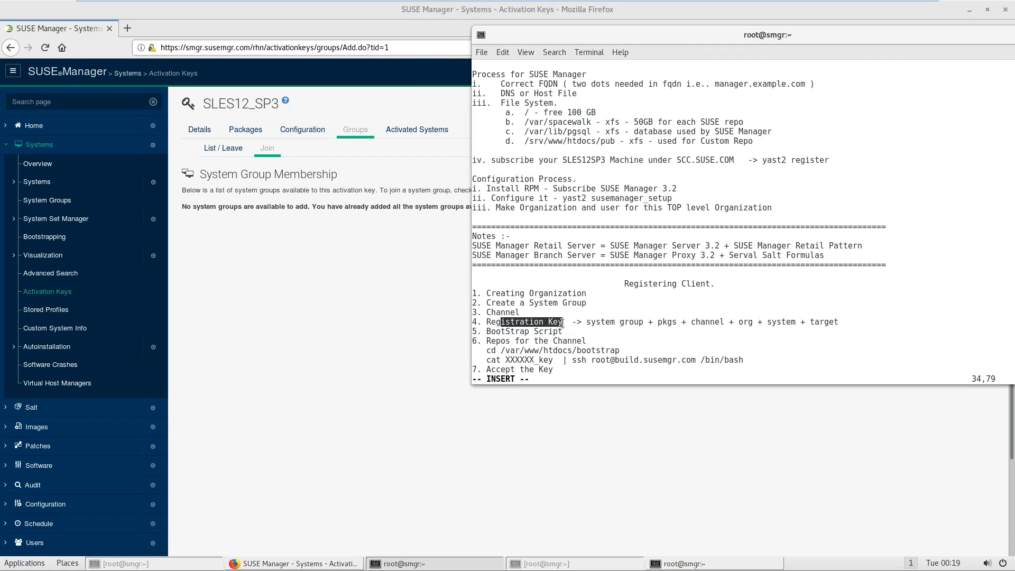
pyautogui.click(278, 353)
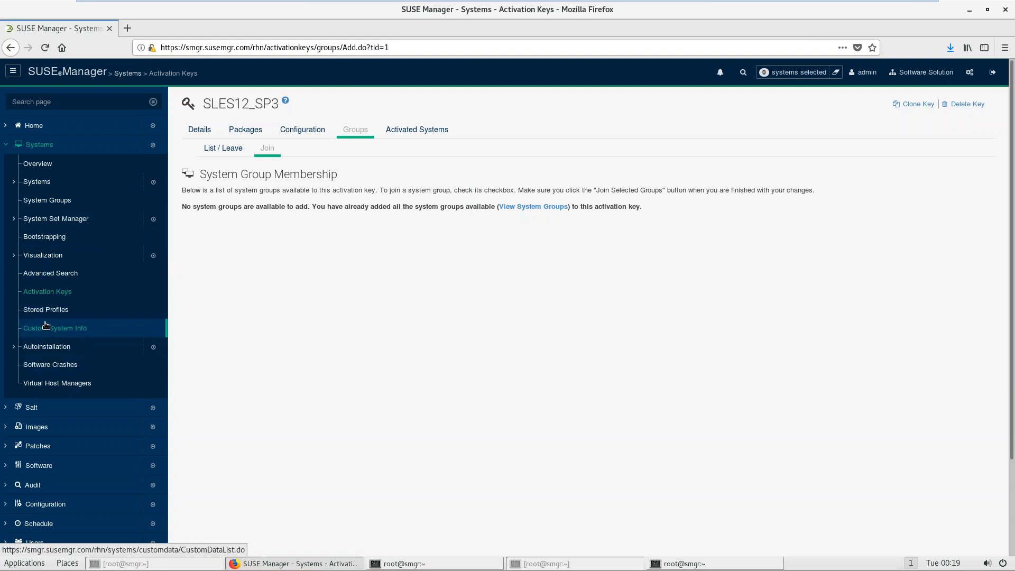
# Step: Delete the SLES12_SP3 activation key
pyautogui.click(39, 292)
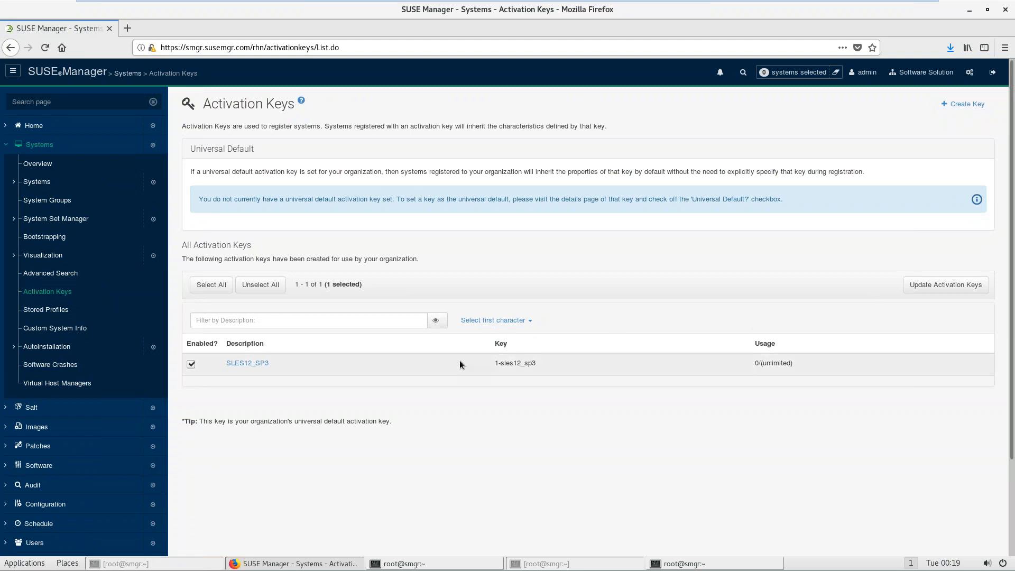
pyautogui.click(250, 363)
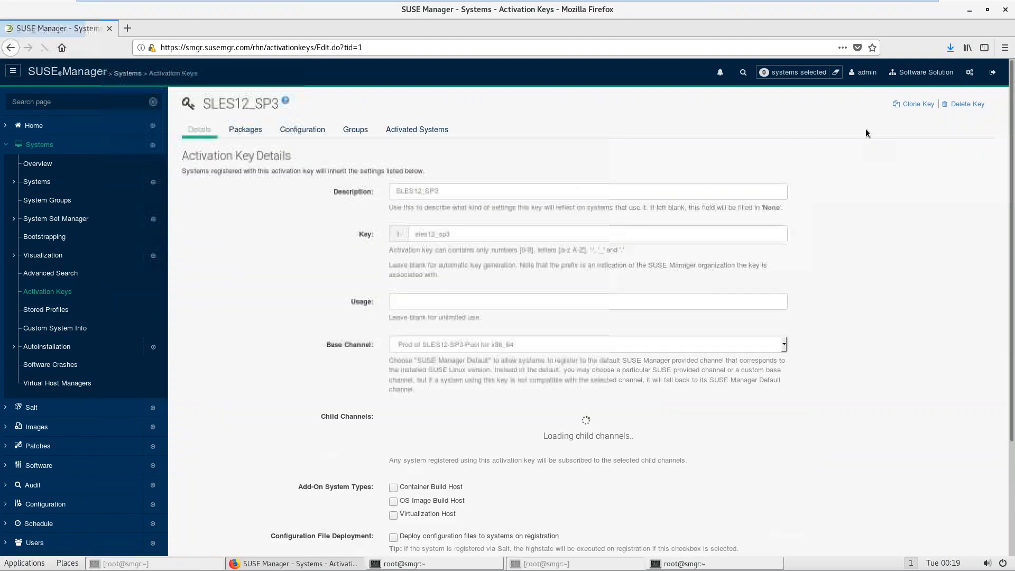
pyautogui.click(965, 103)
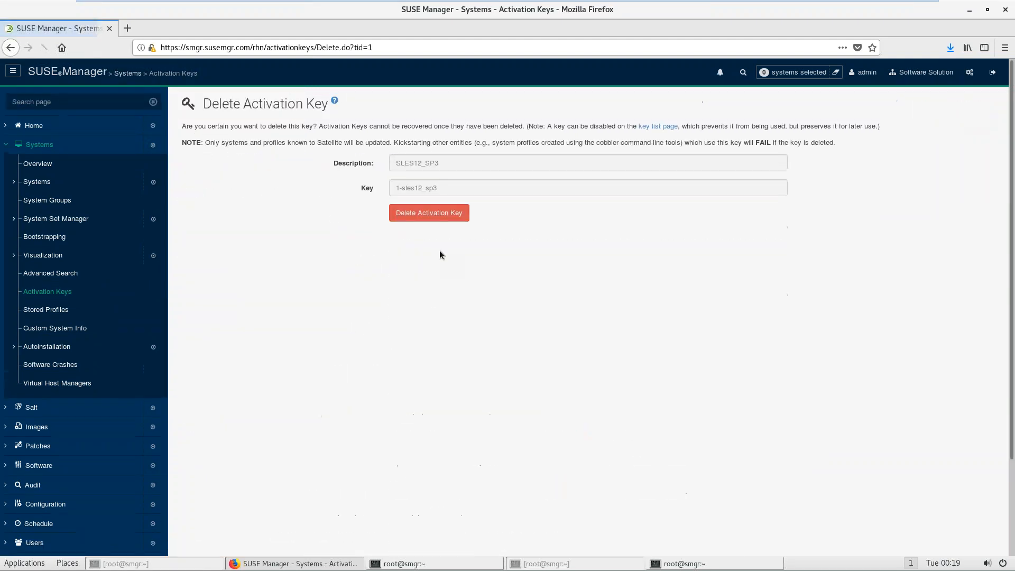
pyautogui.click(409, 219)
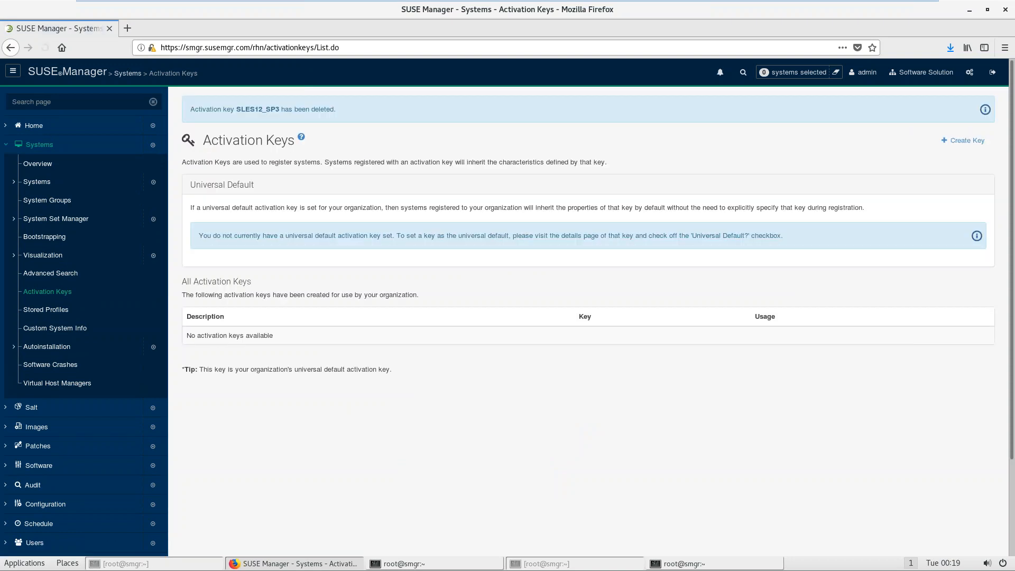
# Step: Sign in as the other organization's user and view its empty Activation Keys list
pyautogui.click(993, 72)
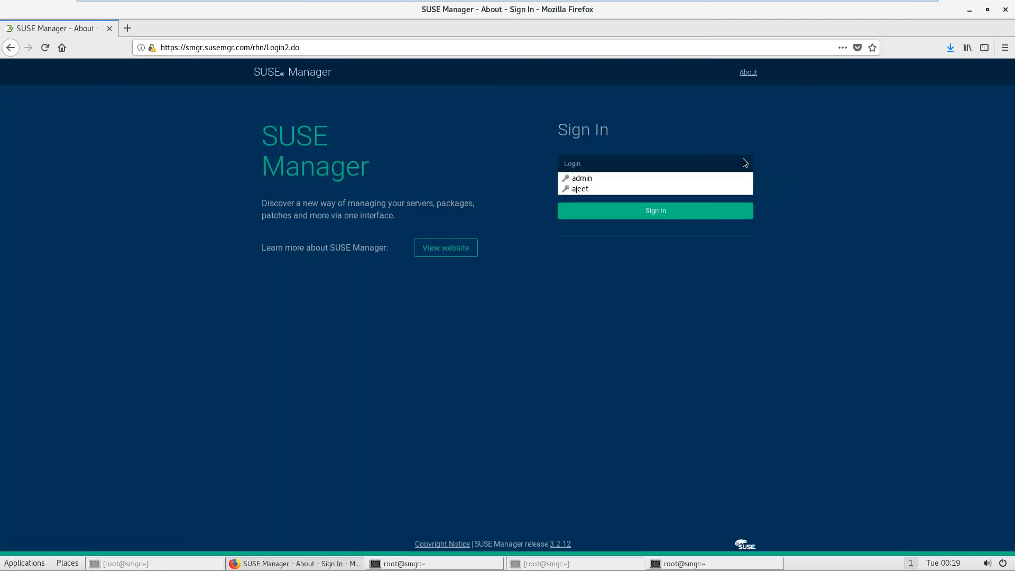
pyautogui.click(677, 189)
pyautogui.click(657, 211)
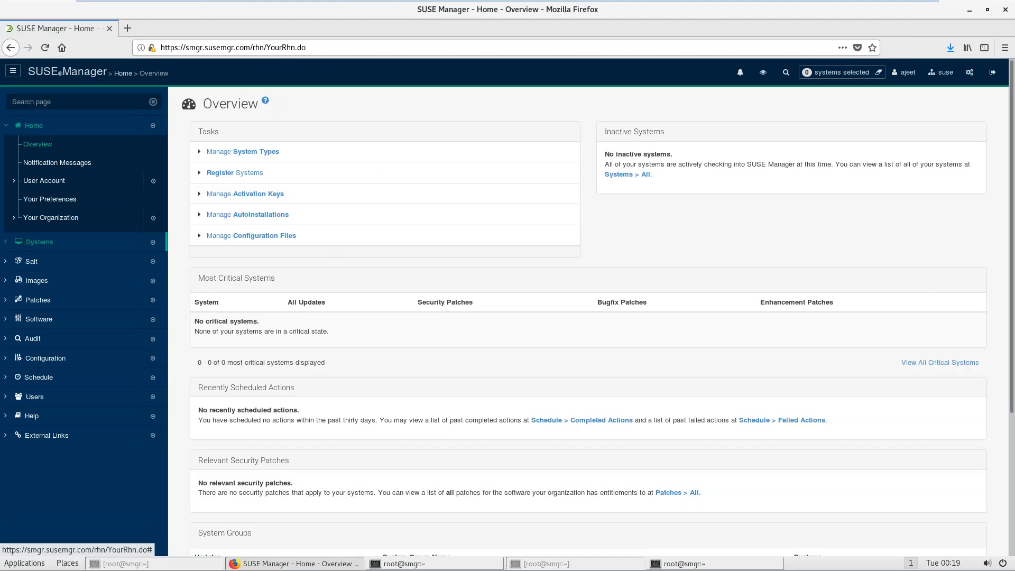
pyautogui.click(48, 244)
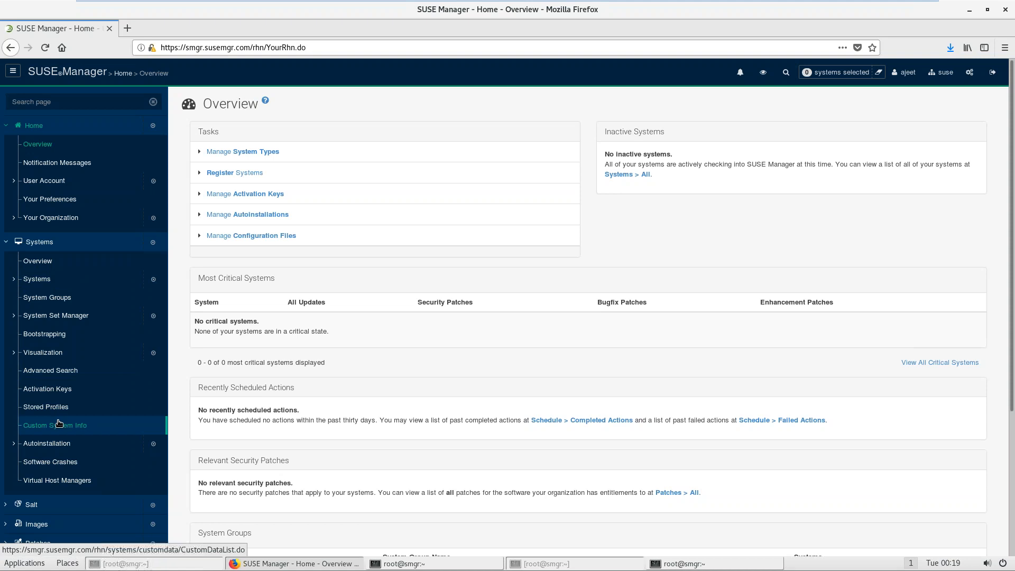
pyautogui.click(41, 392)
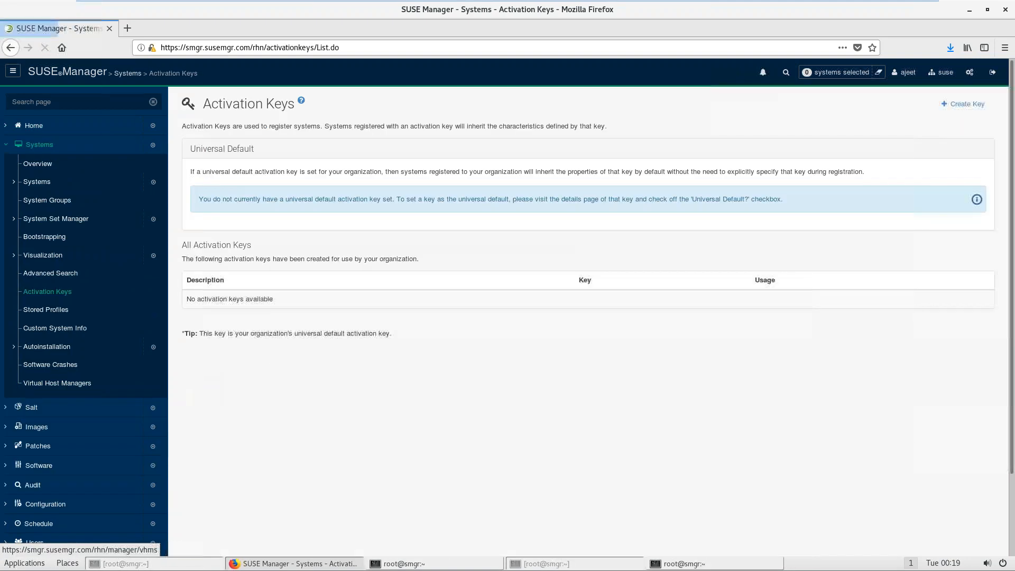
# Step: Begin a new activation key with description SLES12_SP3 and key sles12_sp3, then list base channels
pyautogui.click(960, 106)
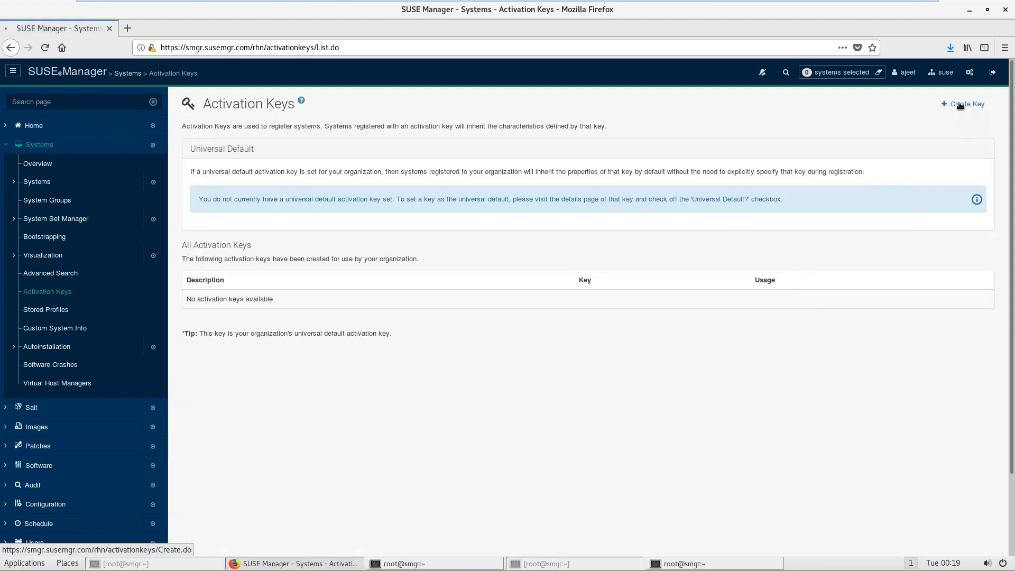
pyautogui.click(516, 166)
pyautogui.write('SLES')
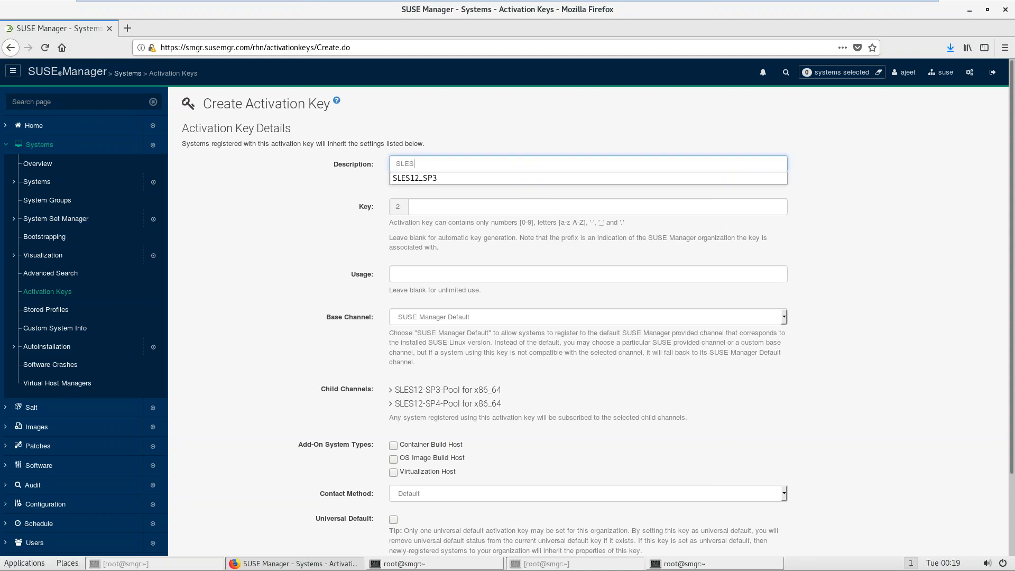
pyautogui.press('Down')
pyautogui.press('Tab')
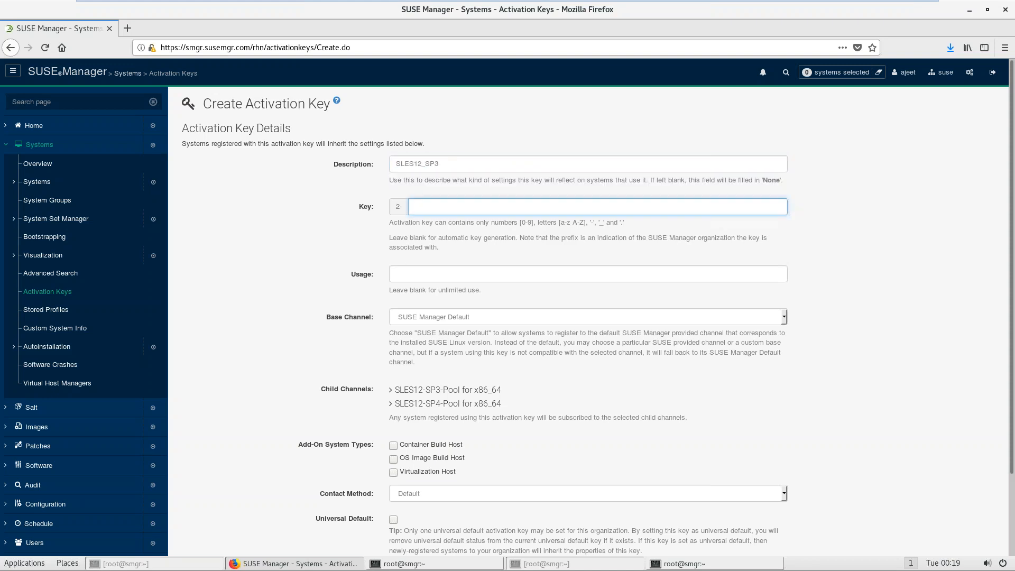
pyautogui.write('sle')
pyautogui.press('Down')
pyautogui.press('Tab')
pyautogui.press('Tab')
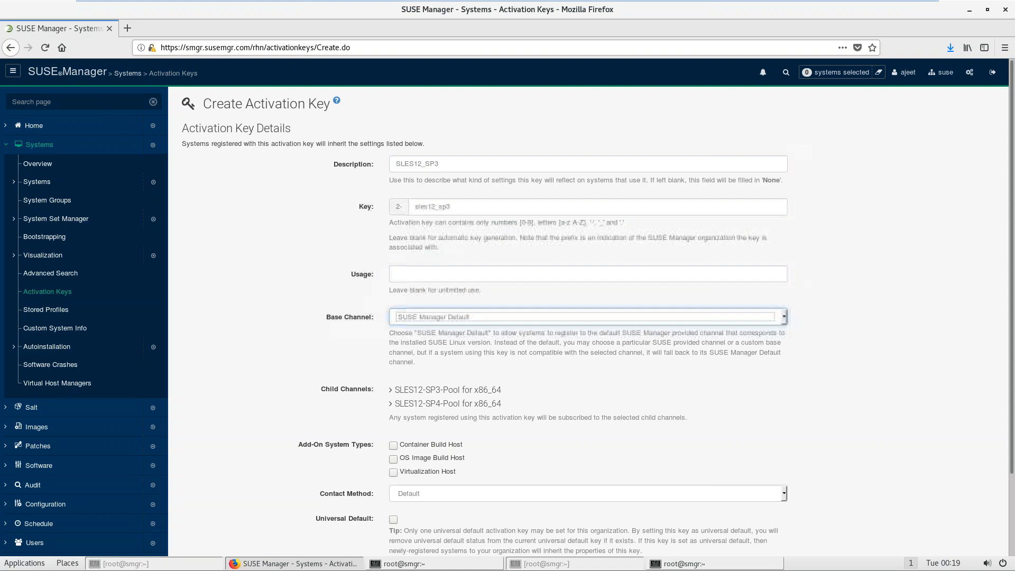
pyautogui.click(447, 313)
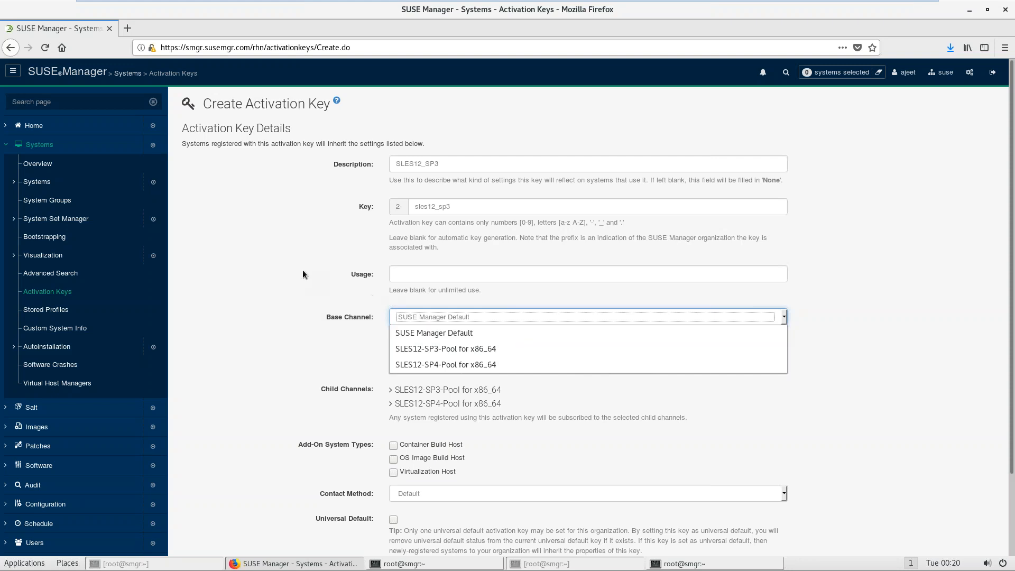
# Step: Abandon the sles12_sp3 key form and go back to the empty Activation Keys list
pyautogui.click(429, 319)
pyautogui.click(431, 320)
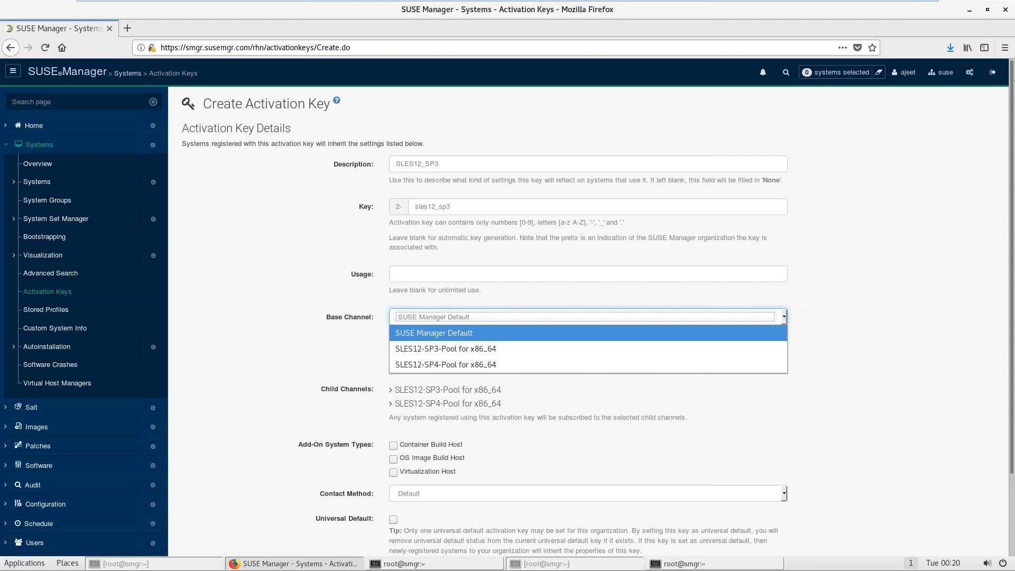
pyautogui.click(311, 275)
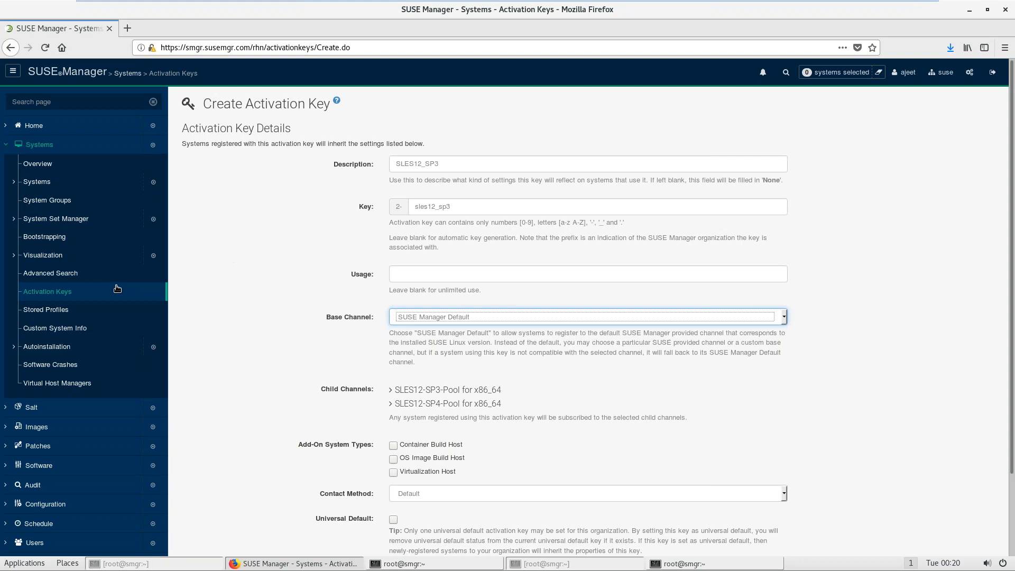
pyautogui.click(66, 291)
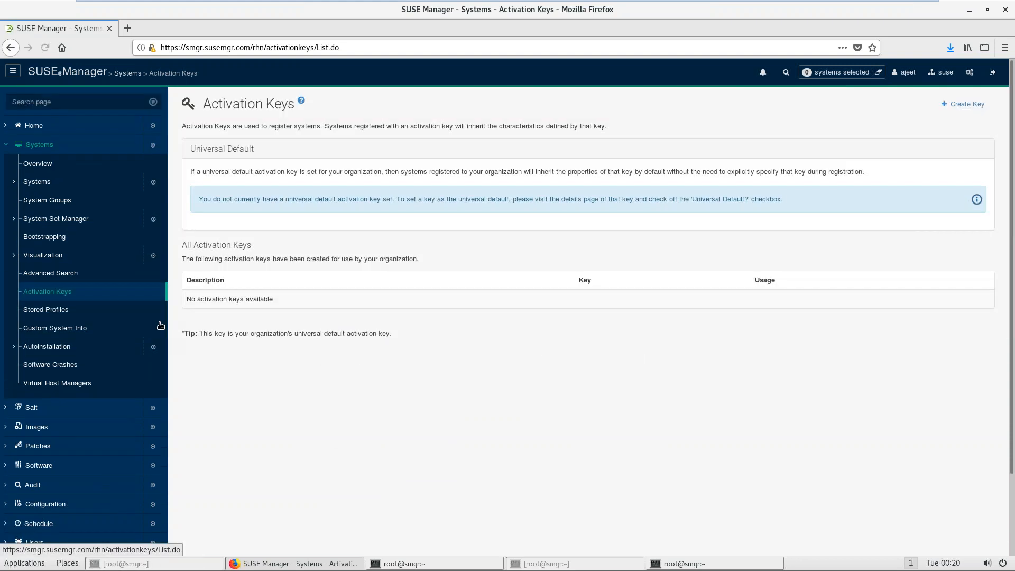
pyautogui.click(42, 145)
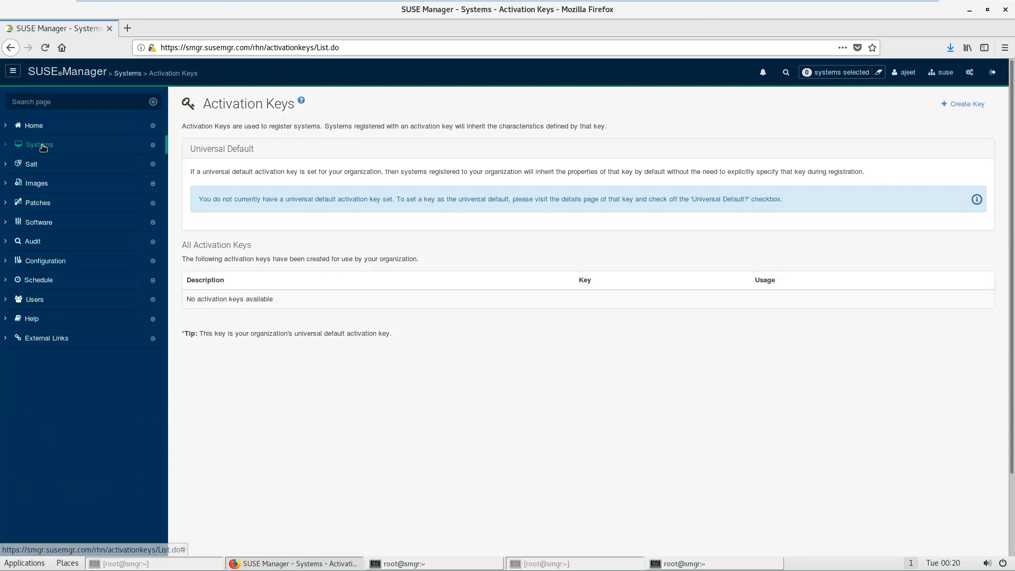
# Step: Start a channel clone from Manage Software Channels with SLES12-SP3-Pool for x86_64 as the source
pyautogui.click(36, 222)
pyautogui.click(37, 244)
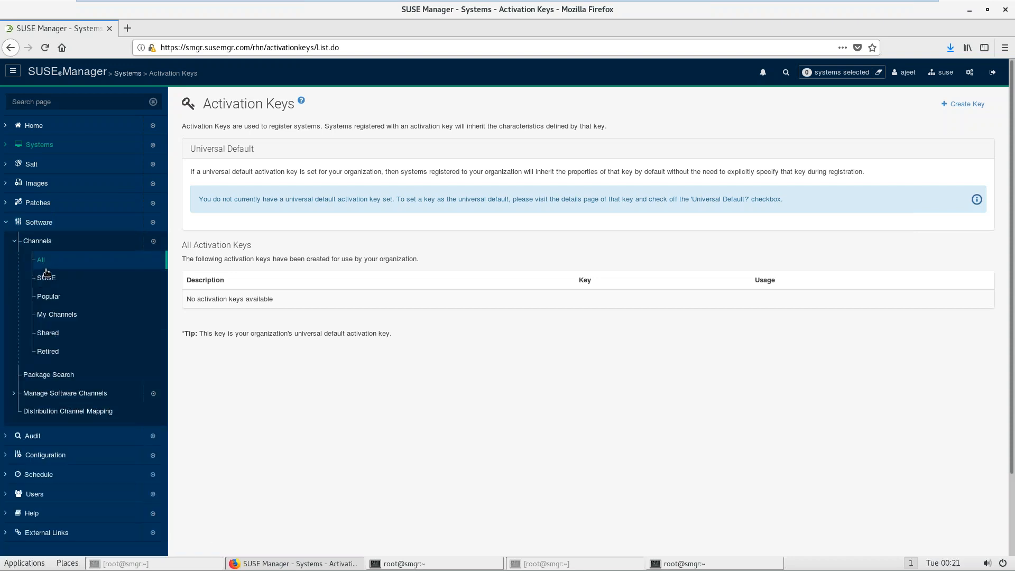
pyautogui.click(50, 394)
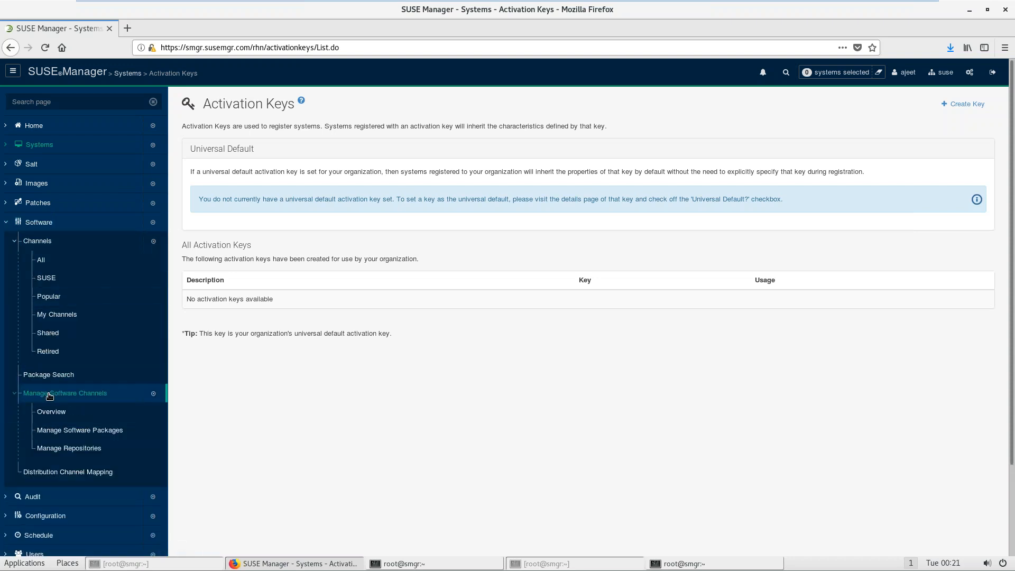
pyautogui.click(48, 413)
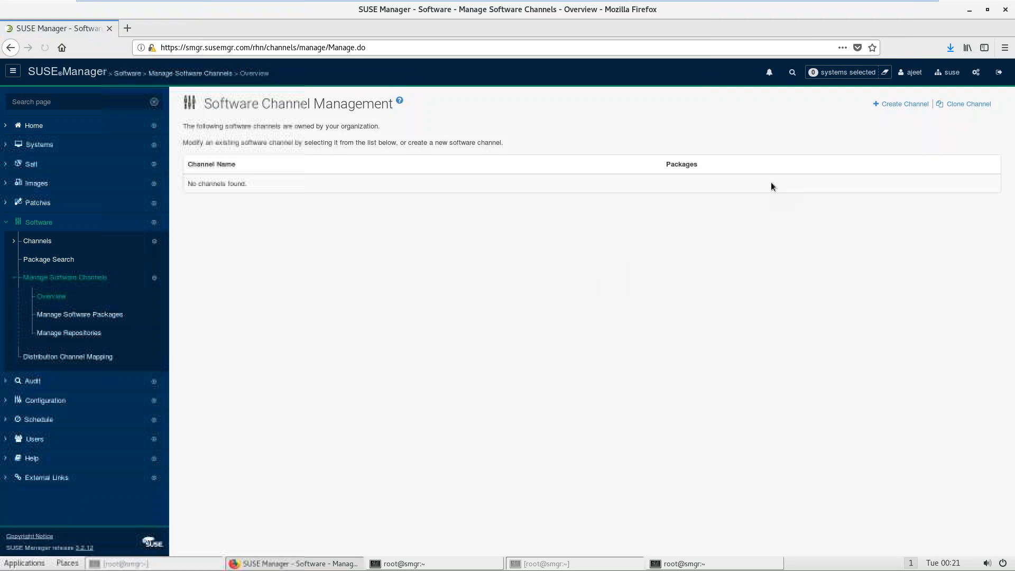
pyautogui.click(970, 105)
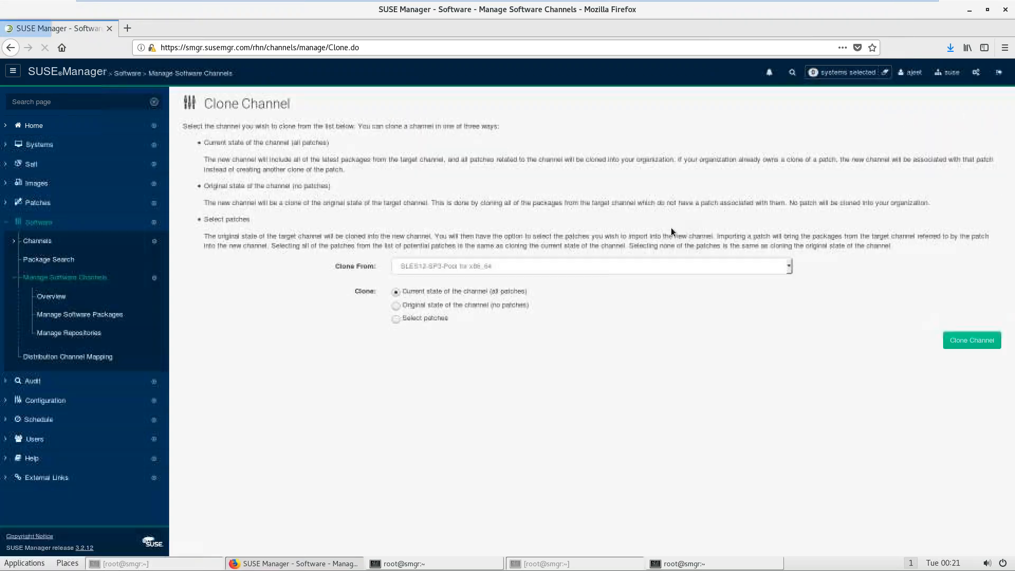
pyautogui.click(434, 266)
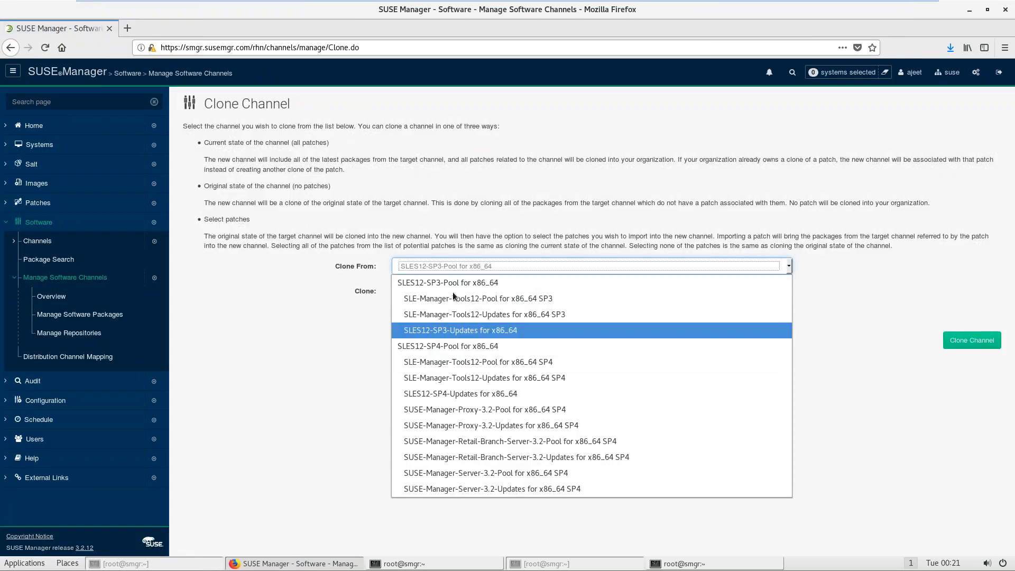
pyautogui.click(452, 286)
pyautogui.click(964, 347)
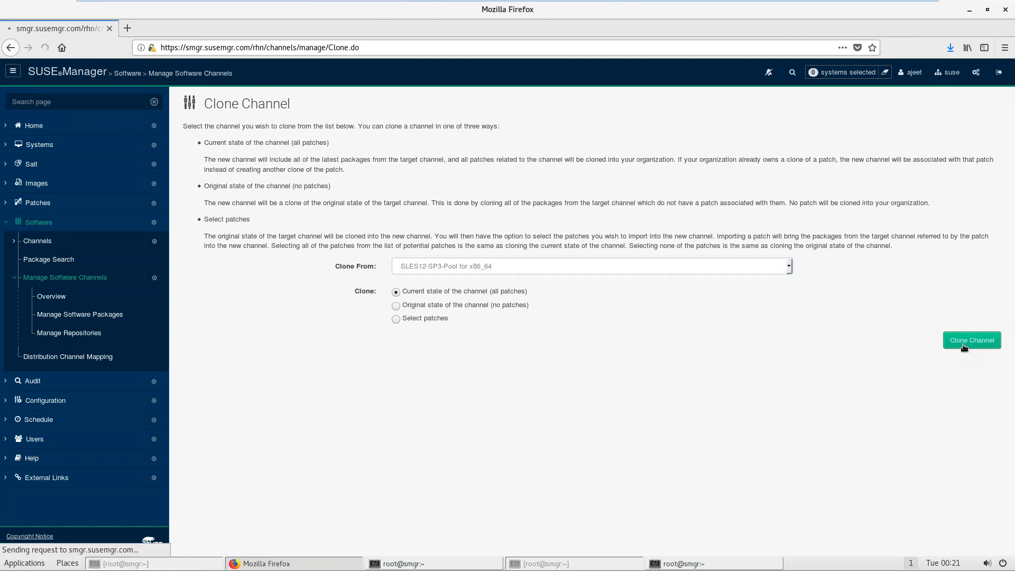
# Step: Rename the clone to 'Prod of SLES12-SP3-Pool for x86_64' with a prod- label prefix
pyautogui.doubleClick(413, 309)
pyautogui.write('Prod')
pyautogui.press('Down')
pyautogui.press('Return')
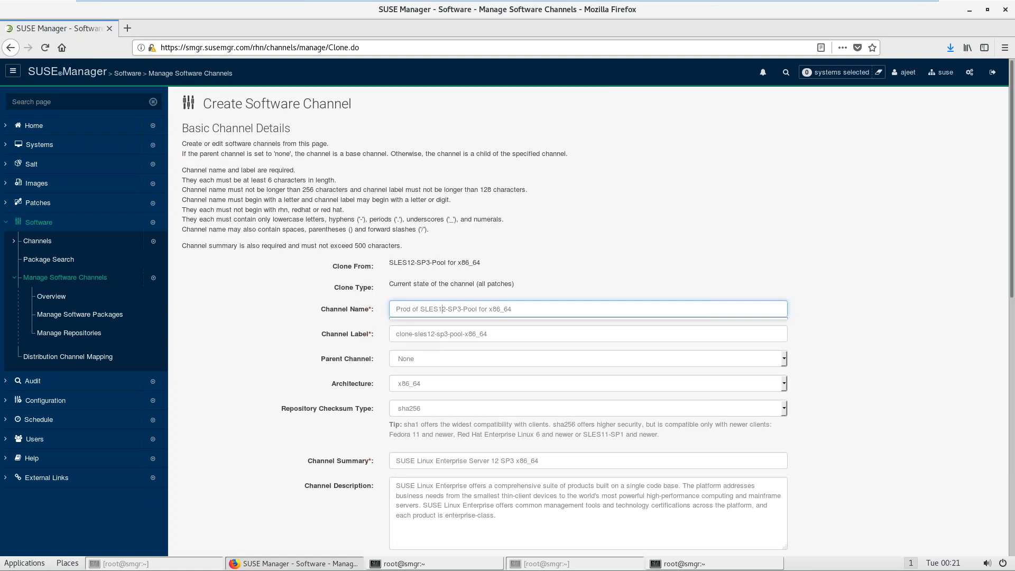
pyautogui.click(442, 309)
pyautogui.hotkey('ctrl', 'a')
pyautogui.hotkey('ctrl', 'c')
pyautogui.press('Tab')
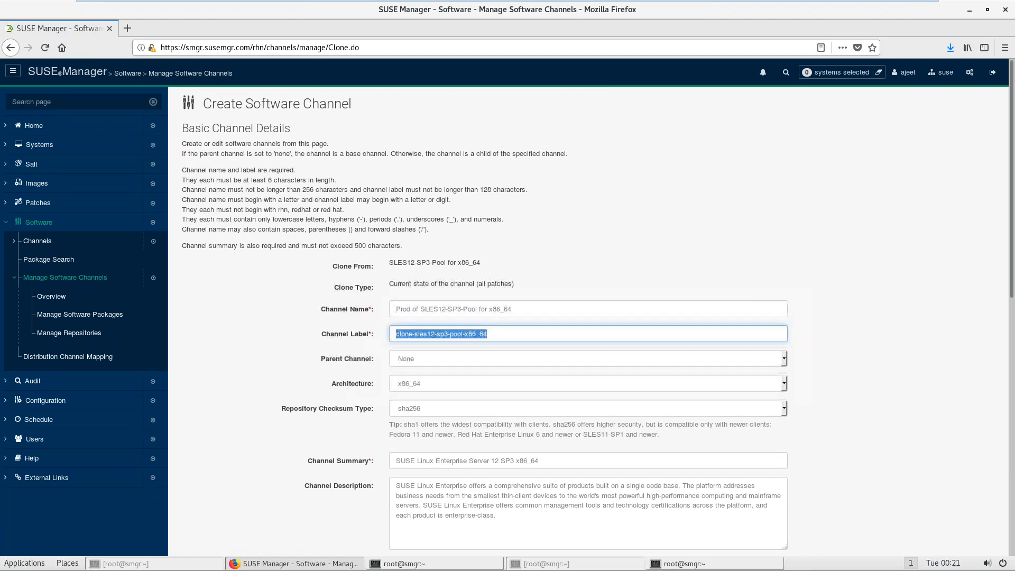
pyautogui.press('Home')
pyautogui.press('Delete')
pyautogui.press('Delete')
pyautogui.press('Delete')
pyautogui.press('Delete')
pyautogui.press('Delete')
pyautogui.press('Delete')
pyautogui.write('rod')
pyautogui.press('BackSpace')
pyautogui.press('BackSpace')
pyautogui.press('BackSpace')
pyautogui.write('prod')
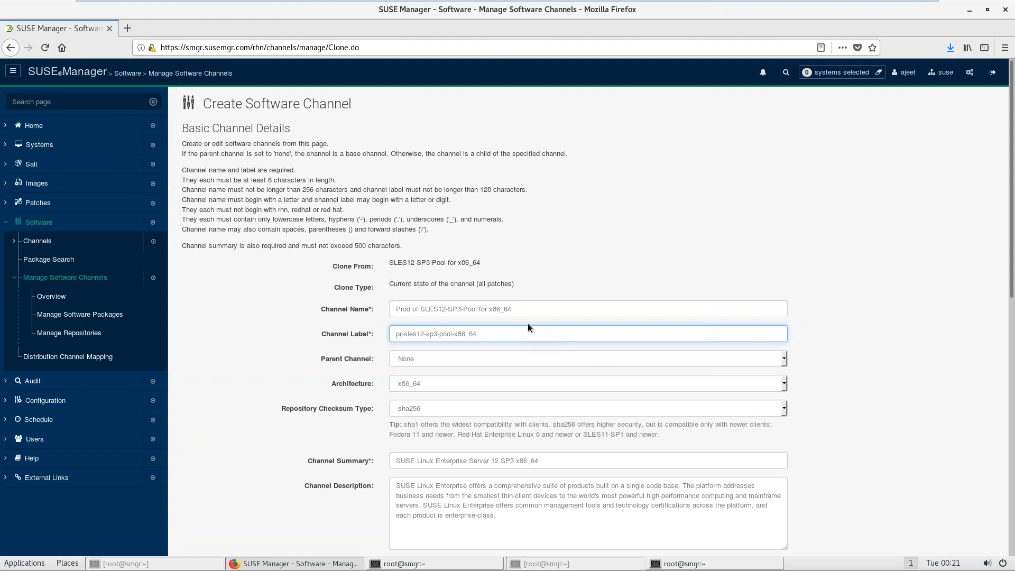
pyautogui.click(544, 346)
# Step: Paste the channel name as the summary and submit the clone
pyautogui.moveTo(1008, 276); pyautogui.dragTo(1011, 386)
pyautogui.click(551, 249)
pyautogui.press('BackSpace')
pyautogui.press('BackSpace')
pyautogui.press('BackSpace')
pyautogui.press('BackSpace')
pyautogui.press('BackSpace')
pyautogui.press('BackSpace')
pyautogui.press('BackSpace')
pyautogui.press('BackSpace')
pyautogui.press('BackSpace')
pyautogui.press('BackSpace')
pyautogui.press('BackSpace')
pyautogui.press('BackSpace')
pyautogui.press('BackSpace')
pyautogui.press('BackSpace')
pyautogui.press('BackSpace')
pyautogui.press('BackSpace')
pyautogui.press('BackSpace')
pyautogui.press('BackSpace')
pyautogui.press('BackSpace')
pyautogui.press('BackSpace')
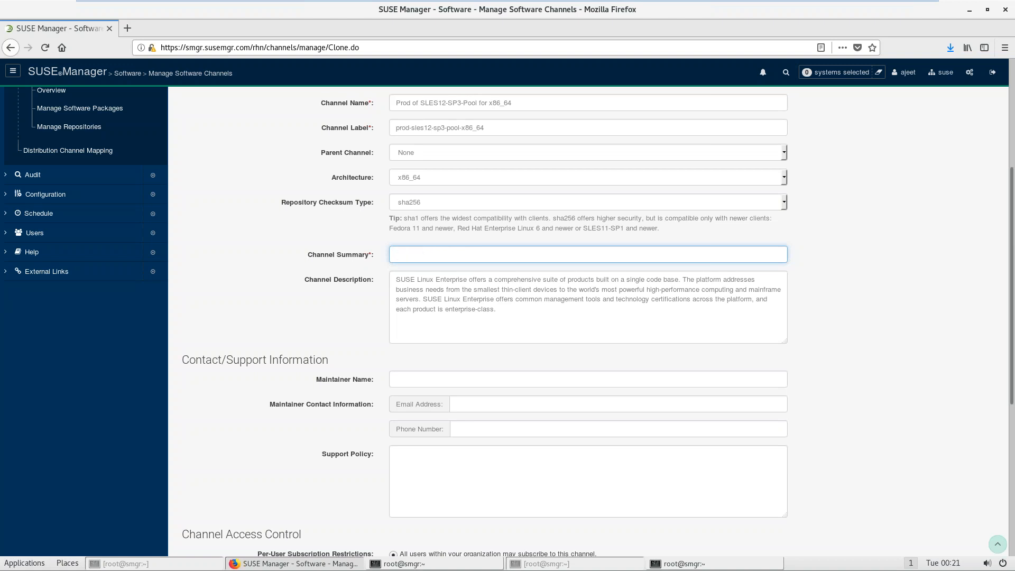
pyautogui.hotkey('ctrl', 'v')
pyautogui.click(851, 293)
pyautogui.moveTo(1012, 336); pyautogui.dragTo(1011, 511)
pyautogui.click(426, 527)
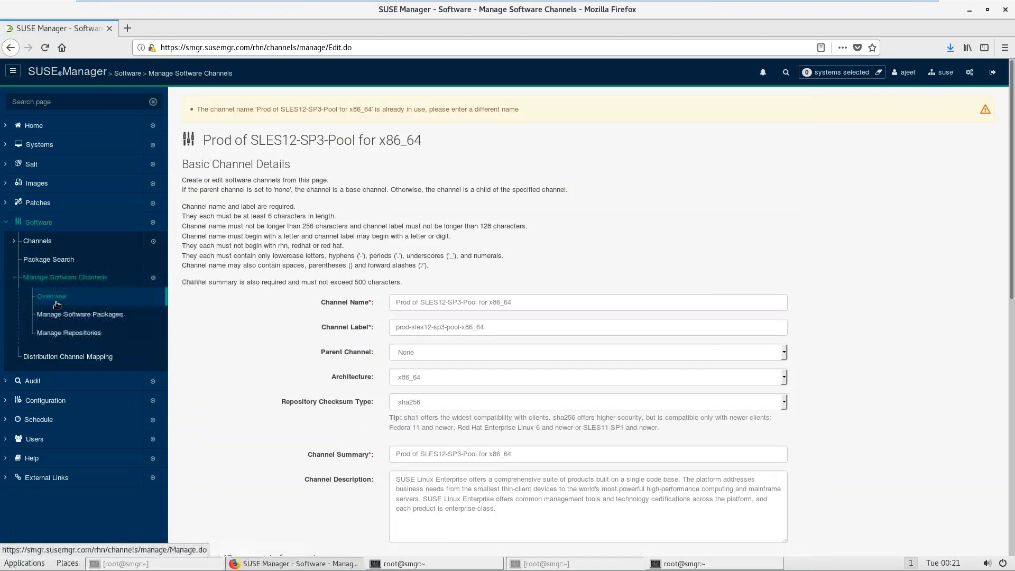
# Step: Return to the channel overview and start a new clone, leaving the source list unchanged
pyautogui.click(56, 300)
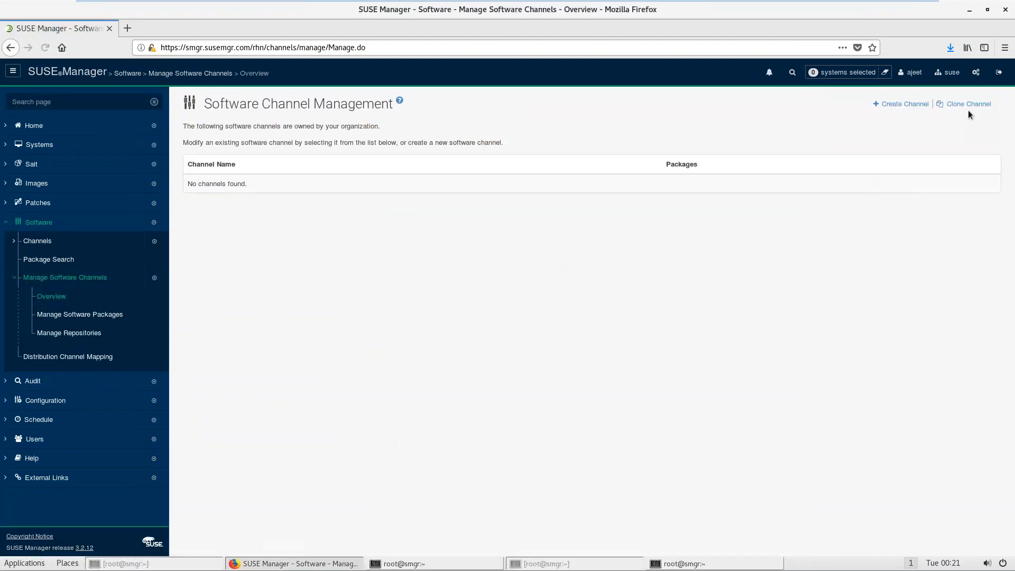
pyautogui.click(968, 104)
pyautogui.click(450, 264)
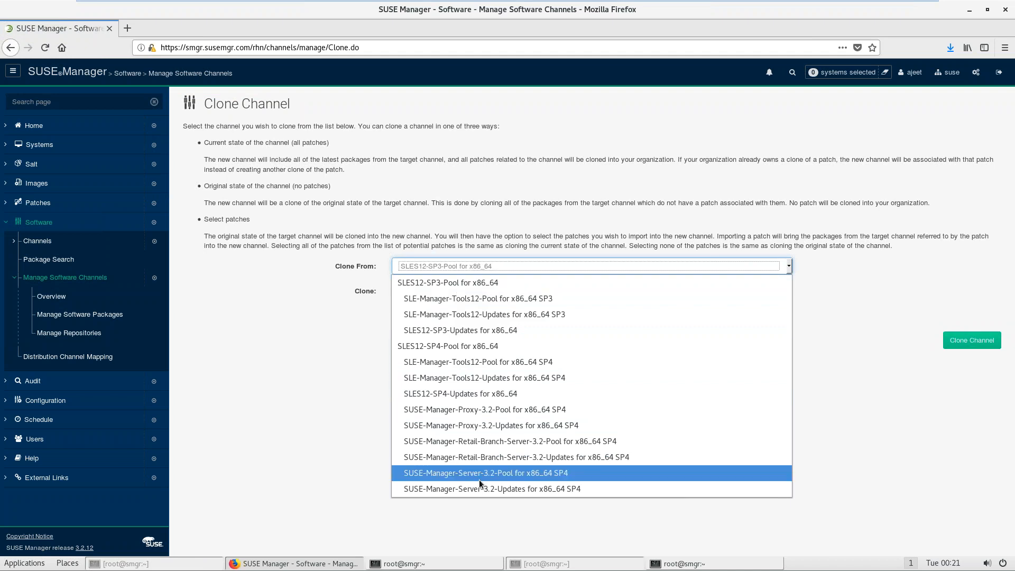
pyautogui.click(258, 362)
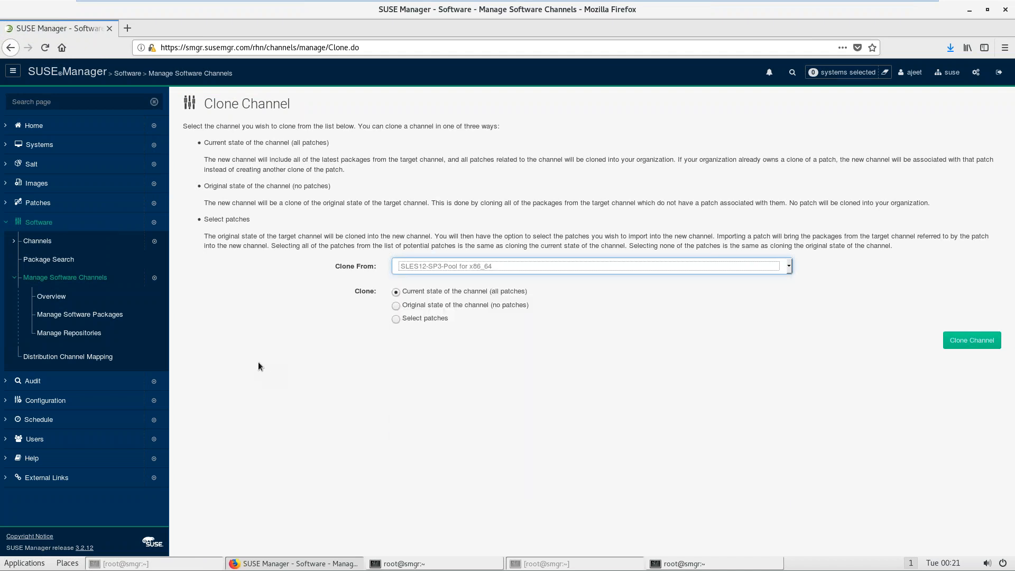
# Step: Inspect the SLES12-SP3-Pool and SLES12-SP4-Pool child channels, view SUSE channels, then reopen the overview
pyautogui.click(47, 242)
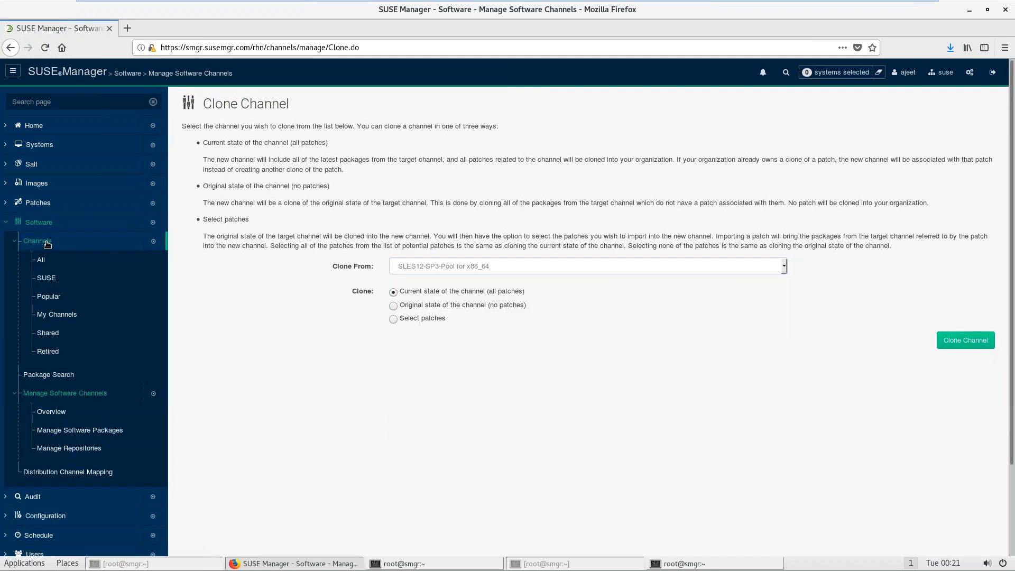
pyautogui.click(40, 259)
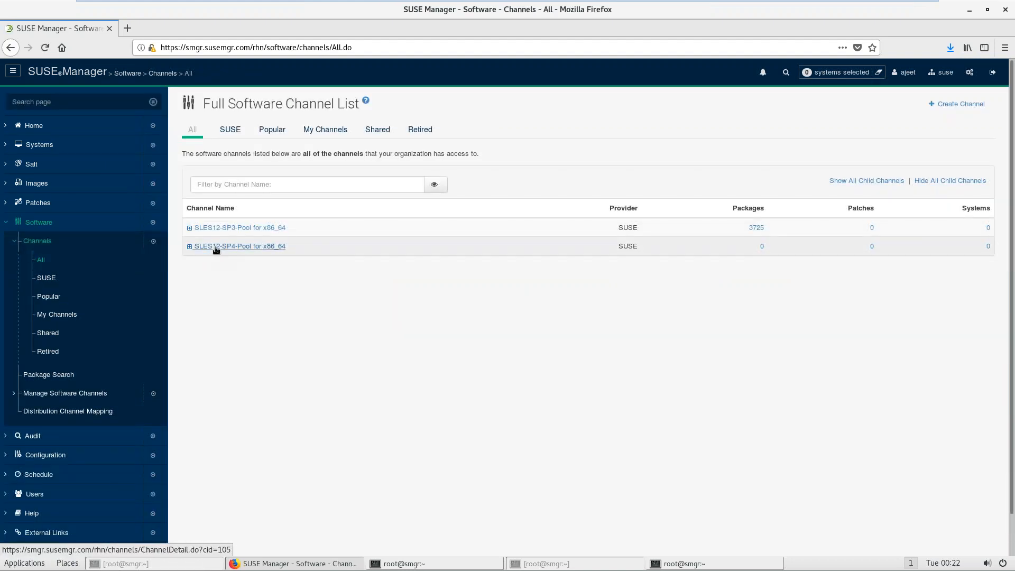
pyautogui.click(190, 228)
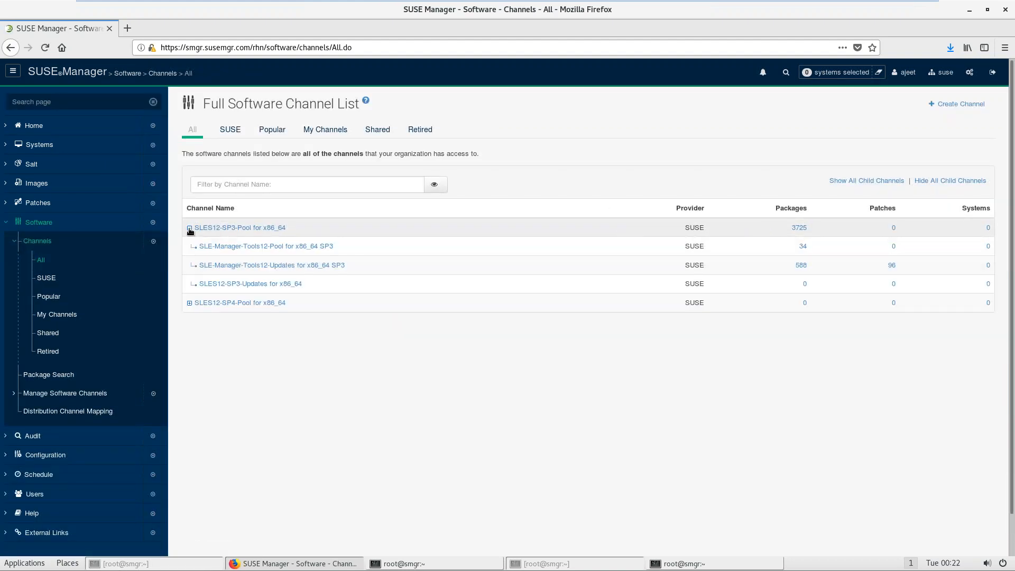
pyautogui.click(190, 228)
pyautogui.click(190, 246)
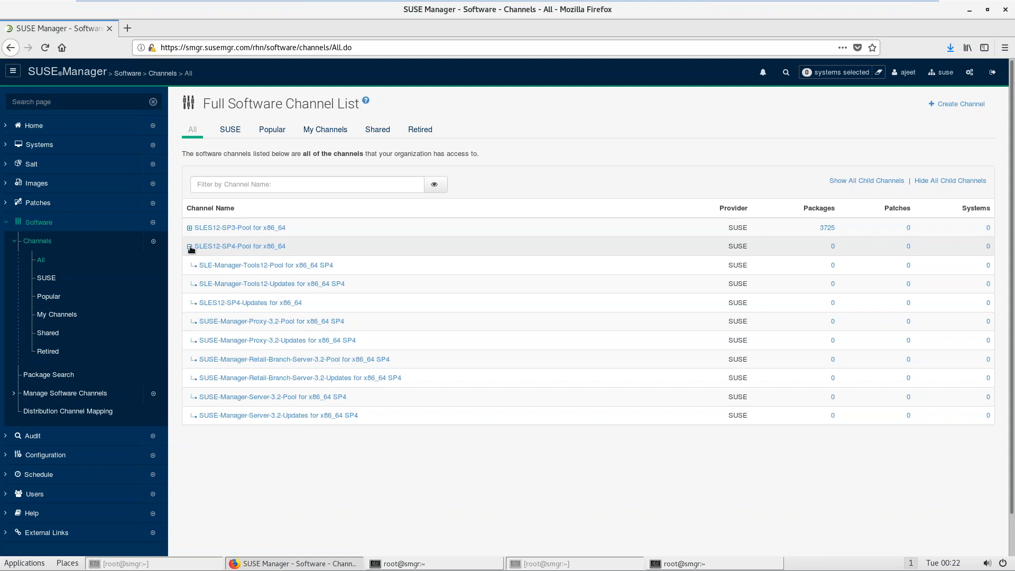
pyautogui.click(190, 246)
pyautogui.click(46, 286)
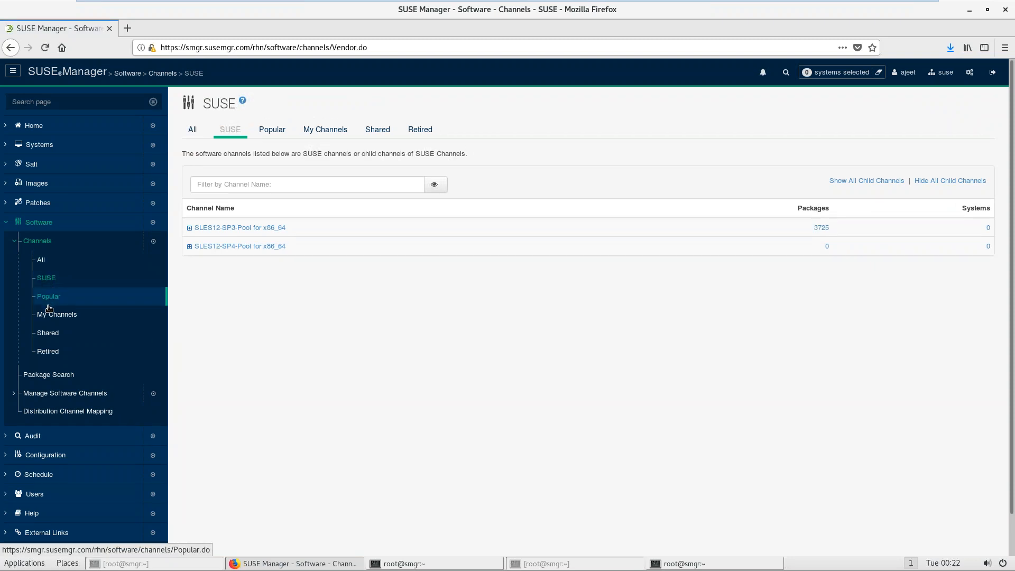
pyautogui.click(49, 393)
pyautogui.click(51, 412)
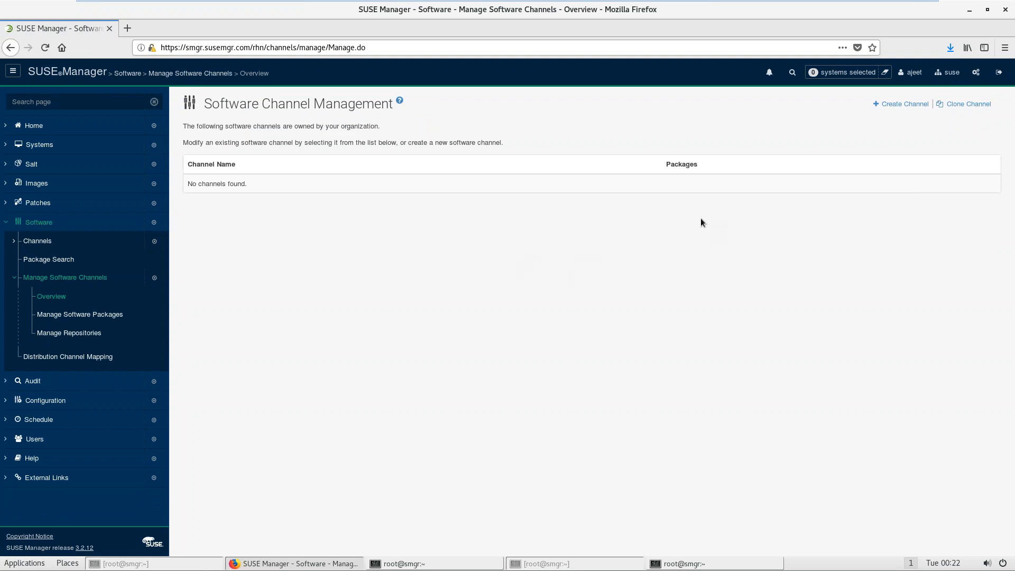
# Step: Clone SLES12-SP3-Pool for x86_64 named 'Prod of SLES12-SP3-Pool for x86_64' with a prod label
pyautogui.click(967, 104)
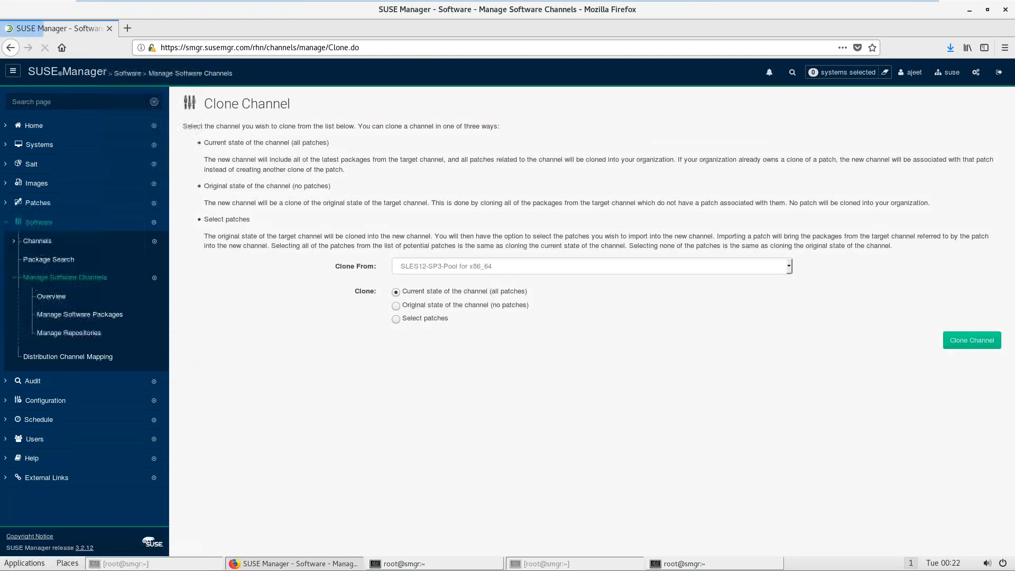
pyautogui.click(509, 269)
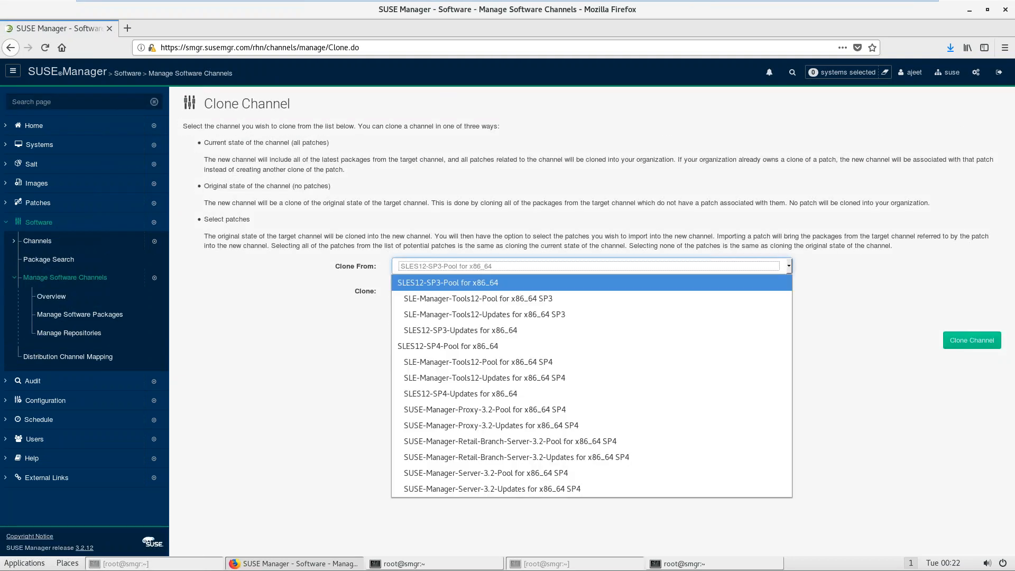
pyautogui.click(494, 284)
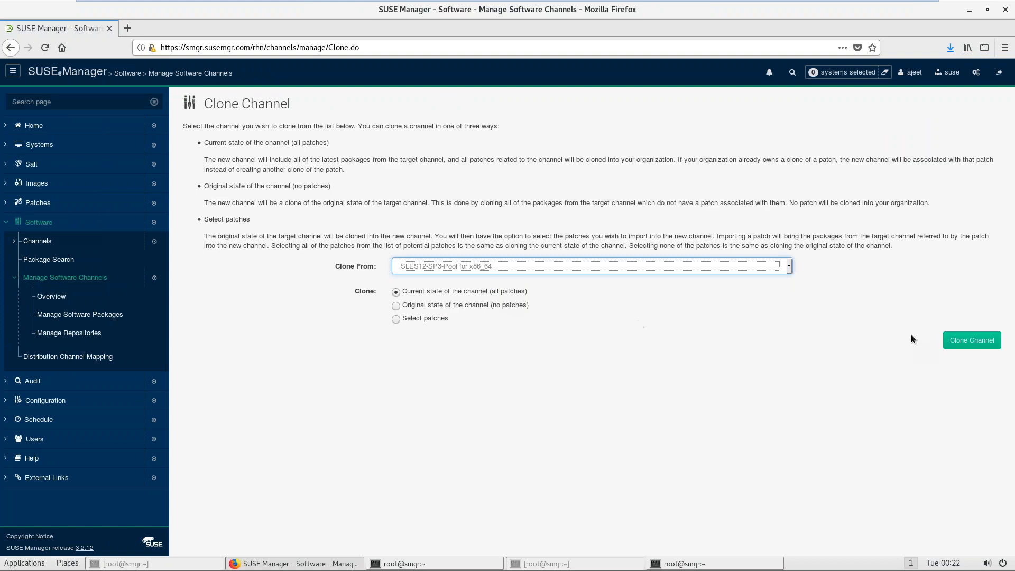
pyautogui.click(985, 344)
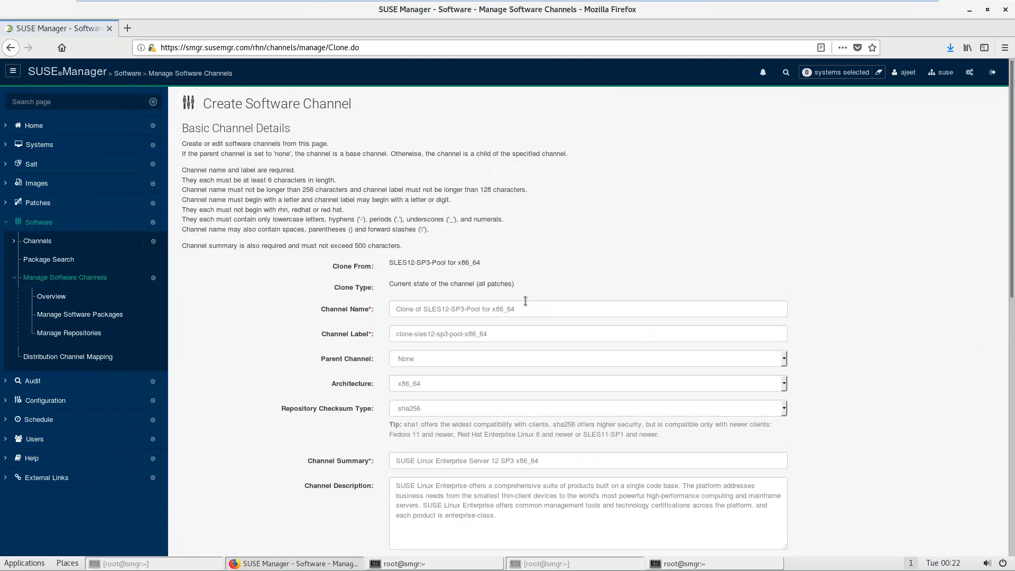
pyautogui.doubleClick(406, 309)
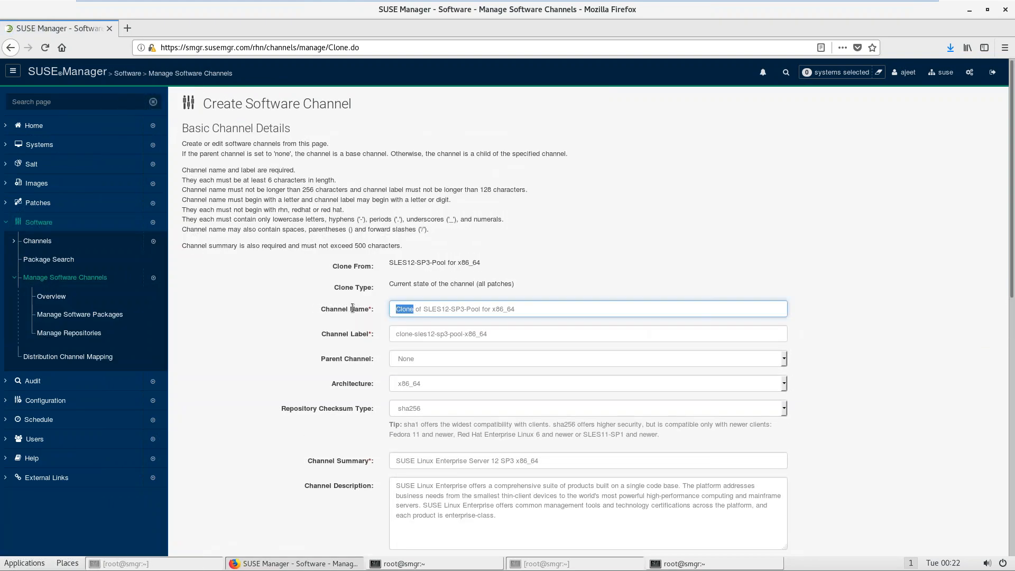
pyautogui.write('Prod')
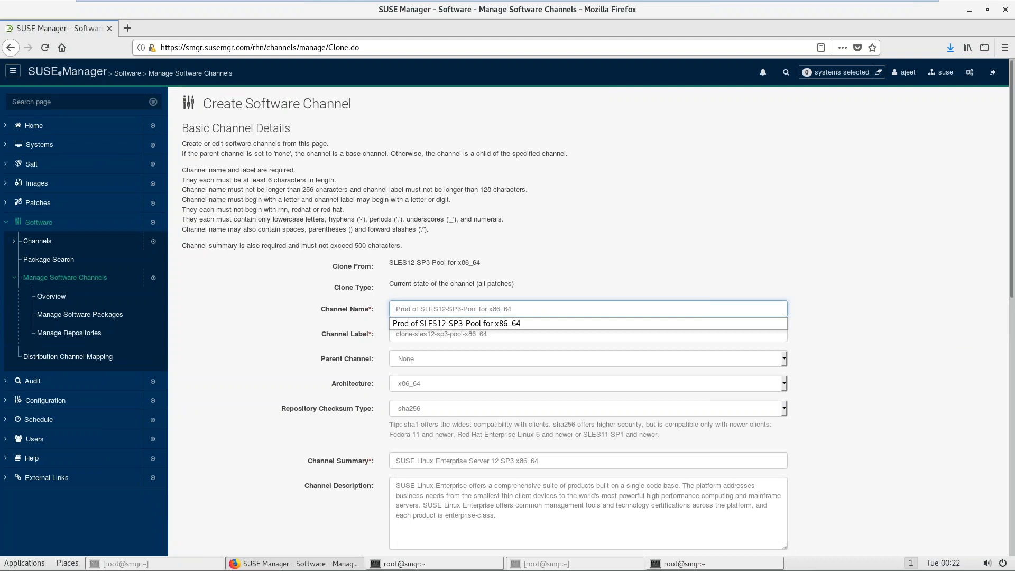
pyautogui.click(407, 325)
pyautogui.doubleClick(405, 334)
pyautogui.write('pr')
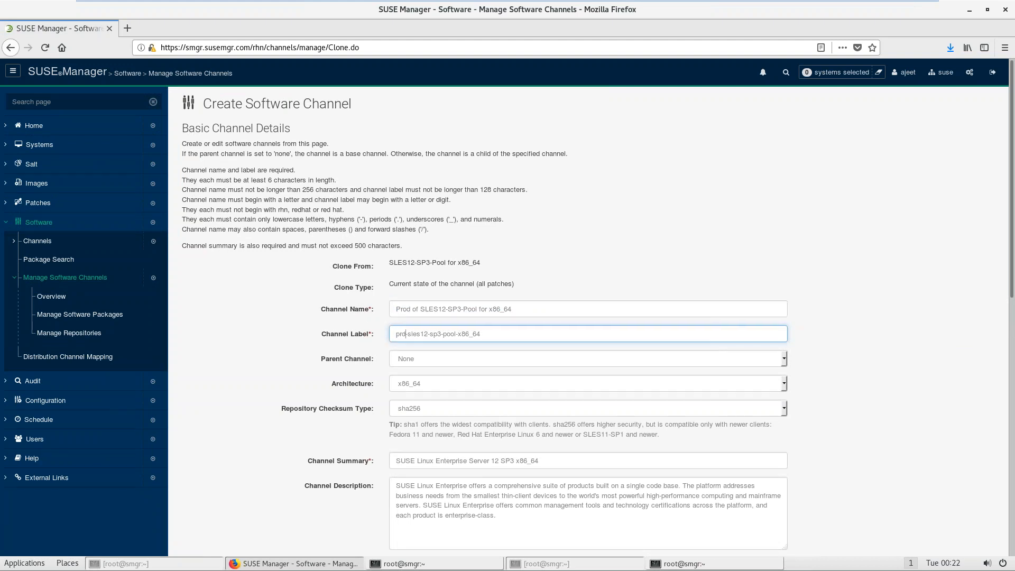
pyautogui.write('od-')
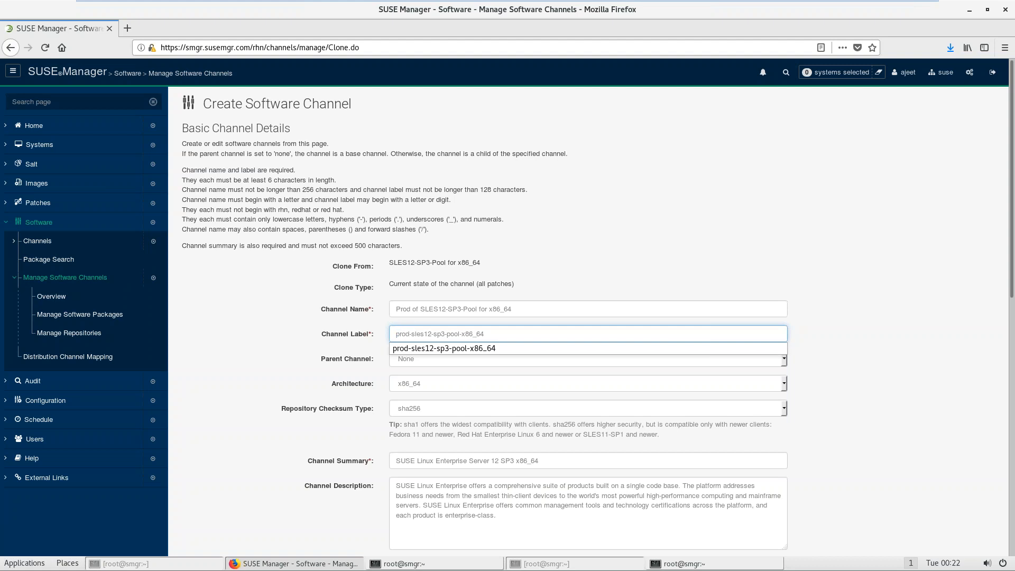
pyautogui.click(438, 347)
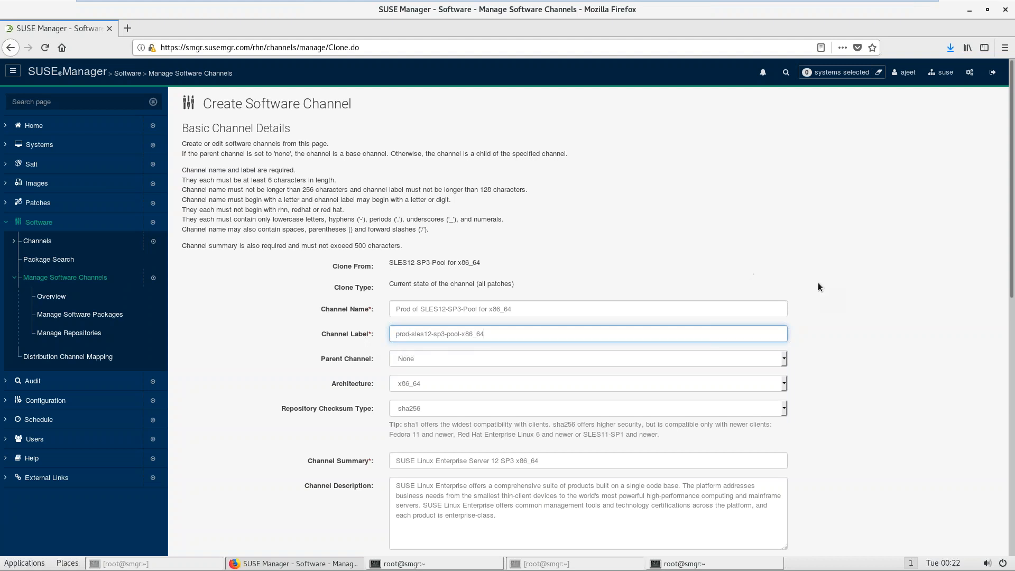
# Step: Keep parent channel None, paste the name as the summary, submit, and return to the overview
pyautogui.click(937, 301)
pyautogui.moveTo(1012, 282); pyautogui.dragTo(1004, 374)
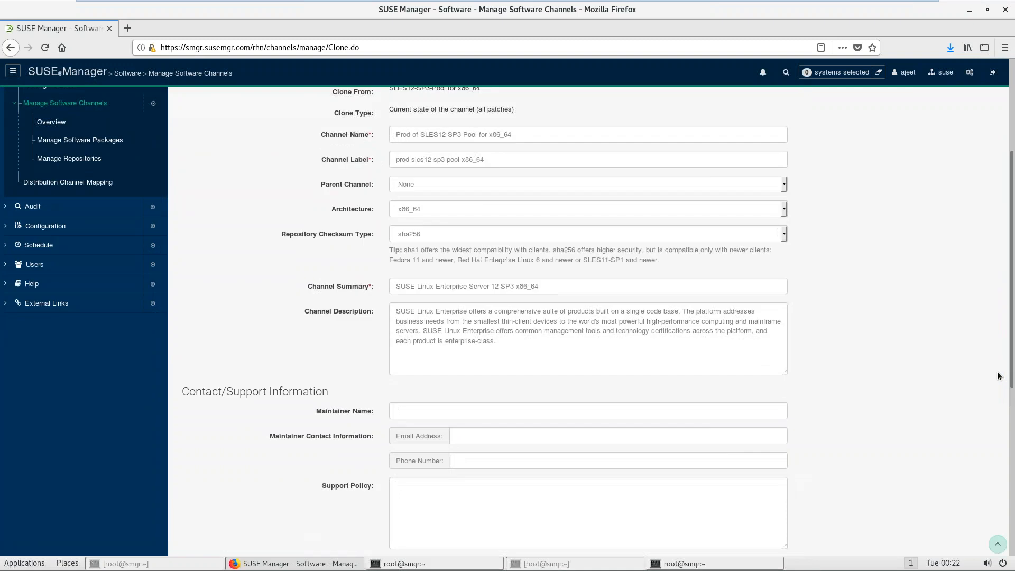
pyautogui.click(499, 185)
pyautogui.click(499, 197)
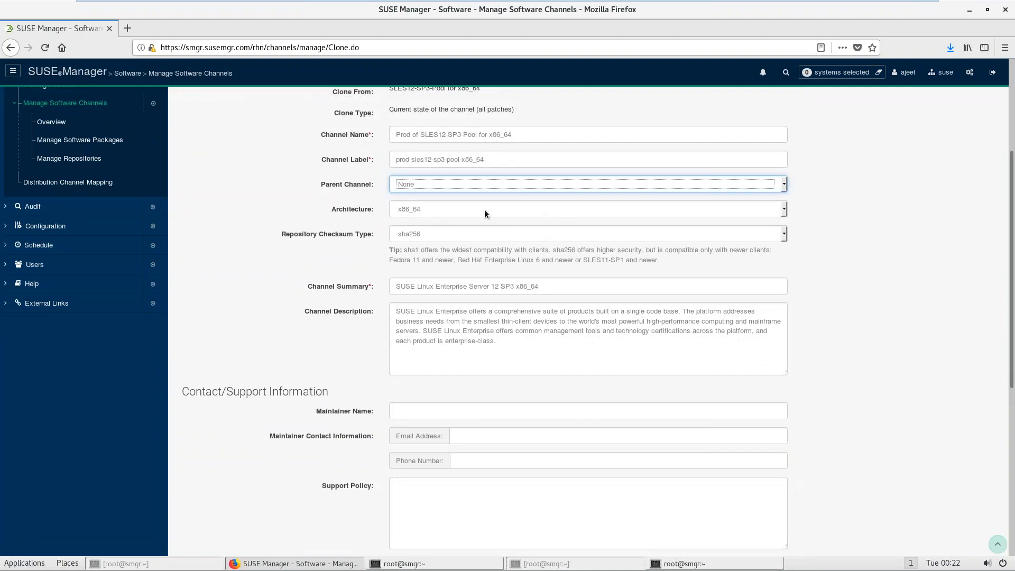
pyautogui.click(521, 134)
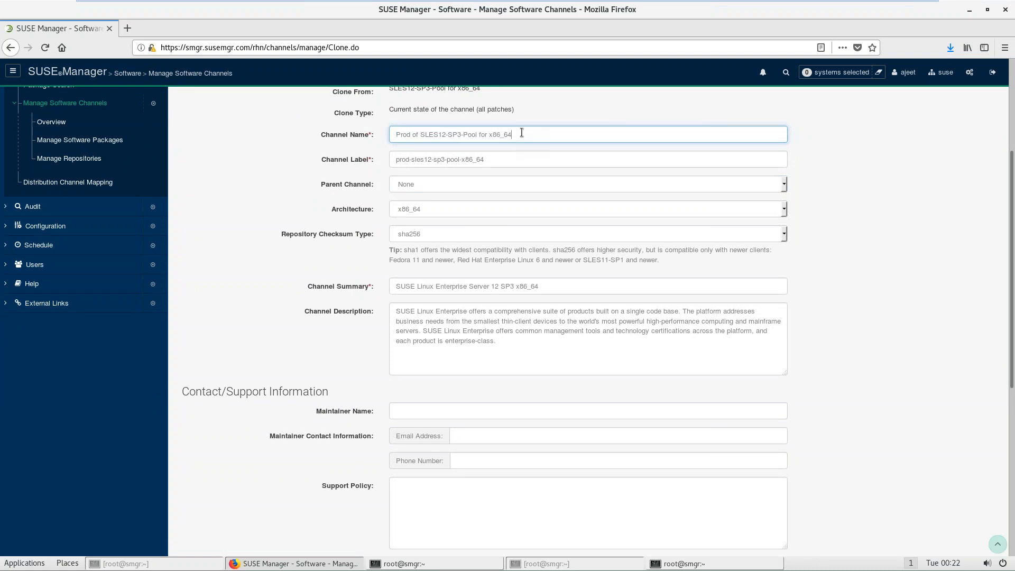
pyautogui.tripleClick(521, 134)
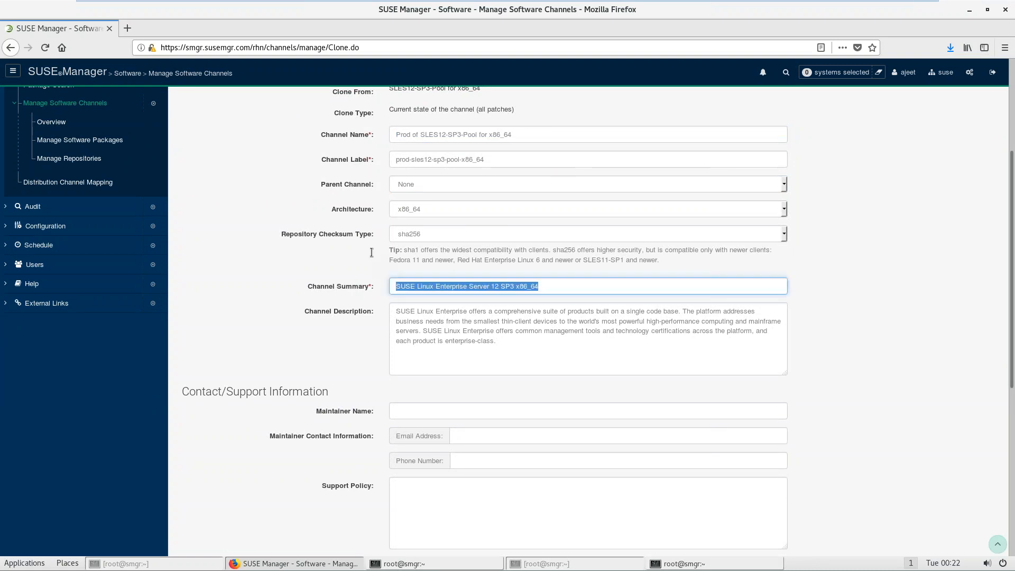
pyautogui.write('Prod of SLES12-SP3-Pool for x86_64')
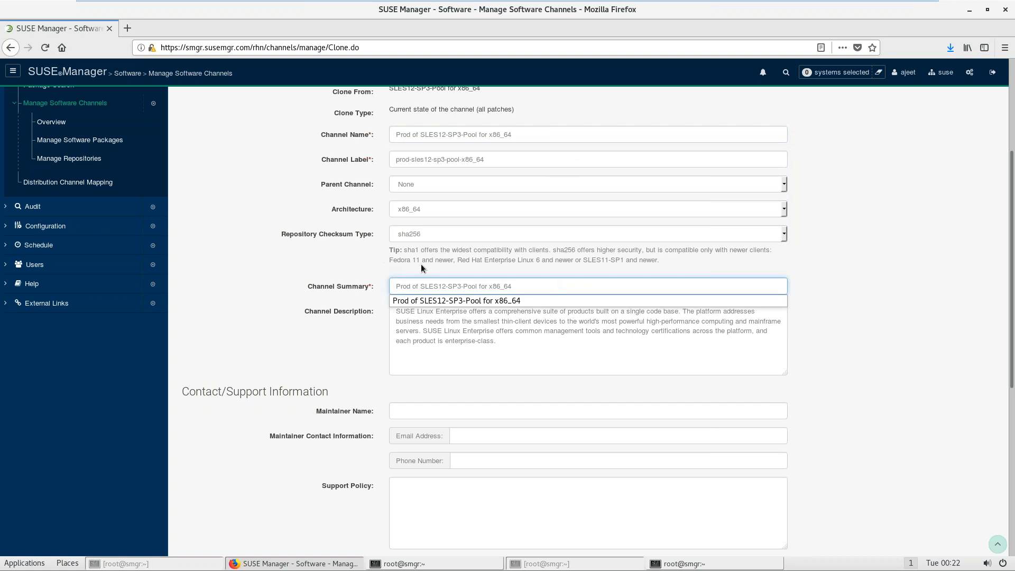
pyautogui.click(846, 385)
pyautogui.click(1011, 499)
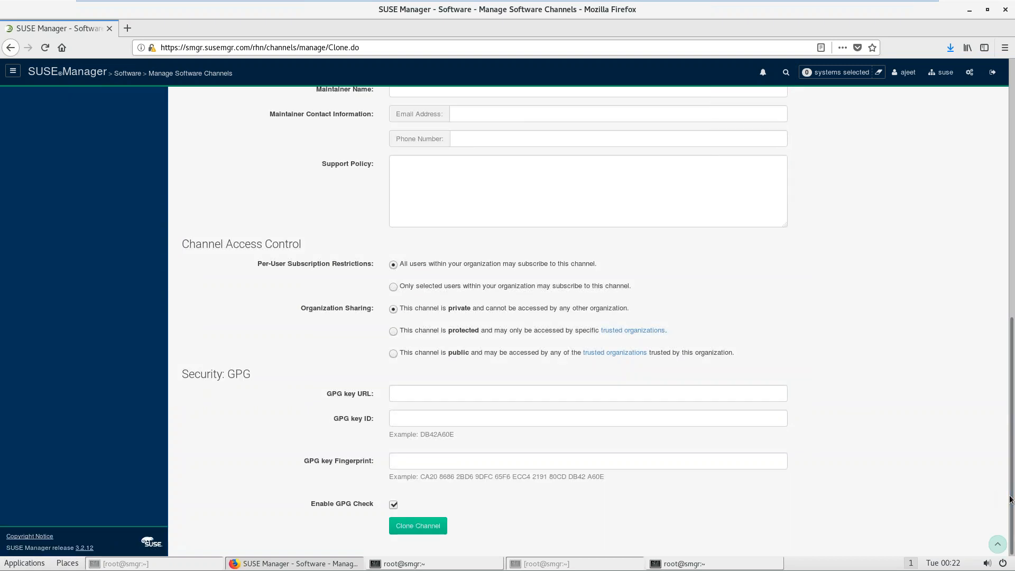
pyautogui.click(425, 529)
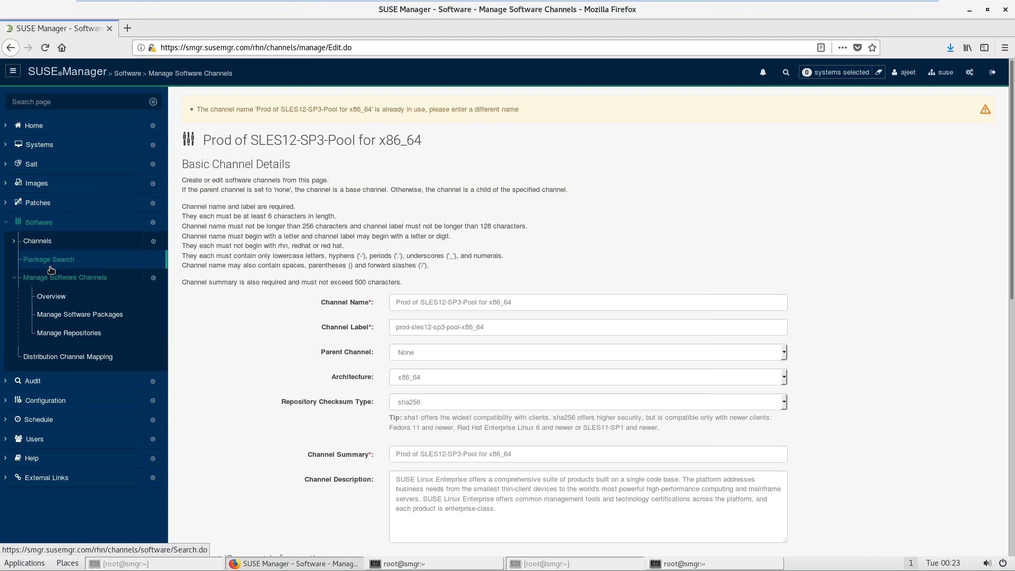
pyautogui.click(52, 299)
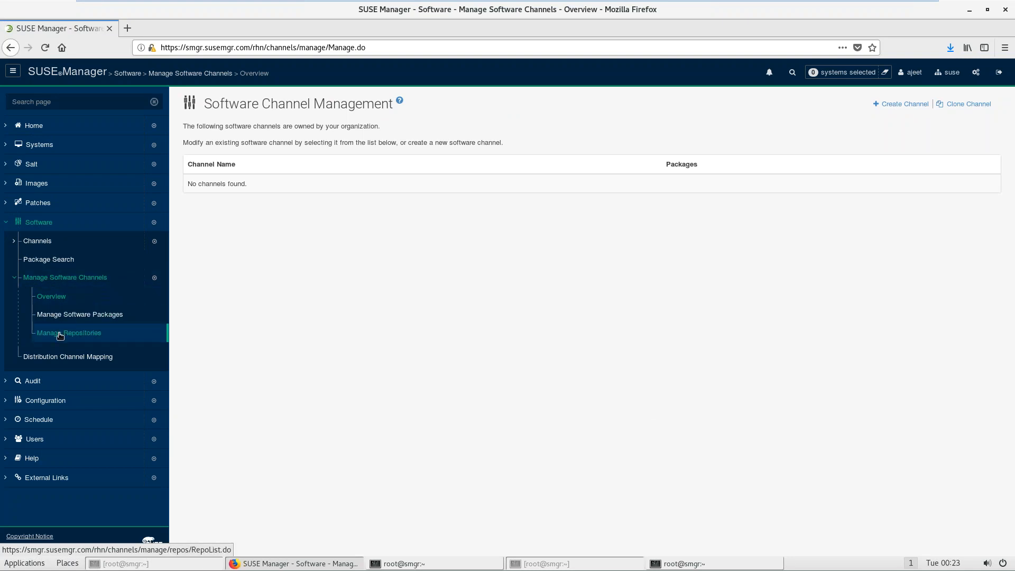
# Step: Start a new clone with SLES12-SP3-Pool for x86_64 as the source
pyautogui.click(53, 297)
pyautogui.click(987, 104)
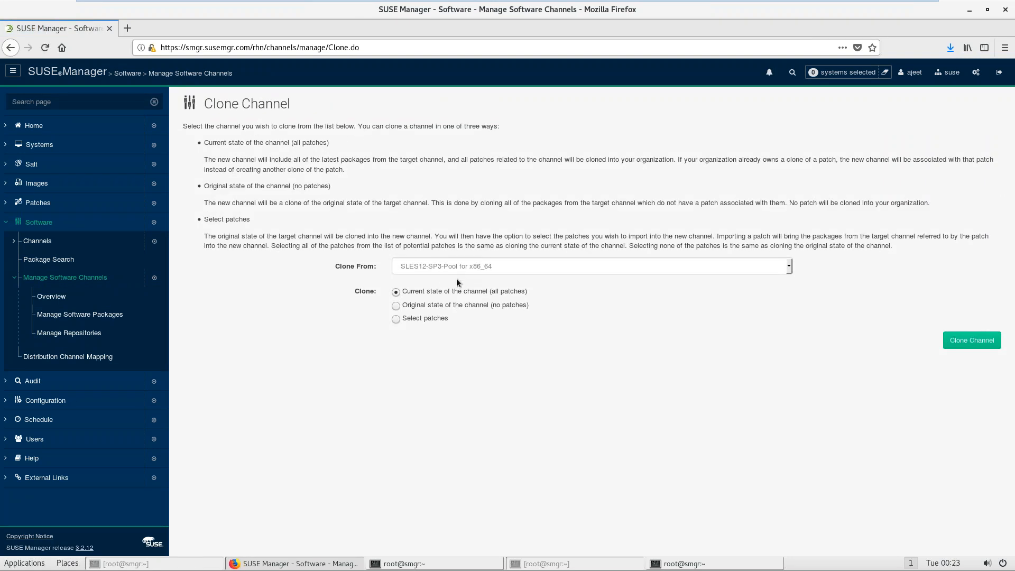
pyautogui.click(465, 272)
pyautogui.click(466, 272)
pyautogui.click(952, 335)
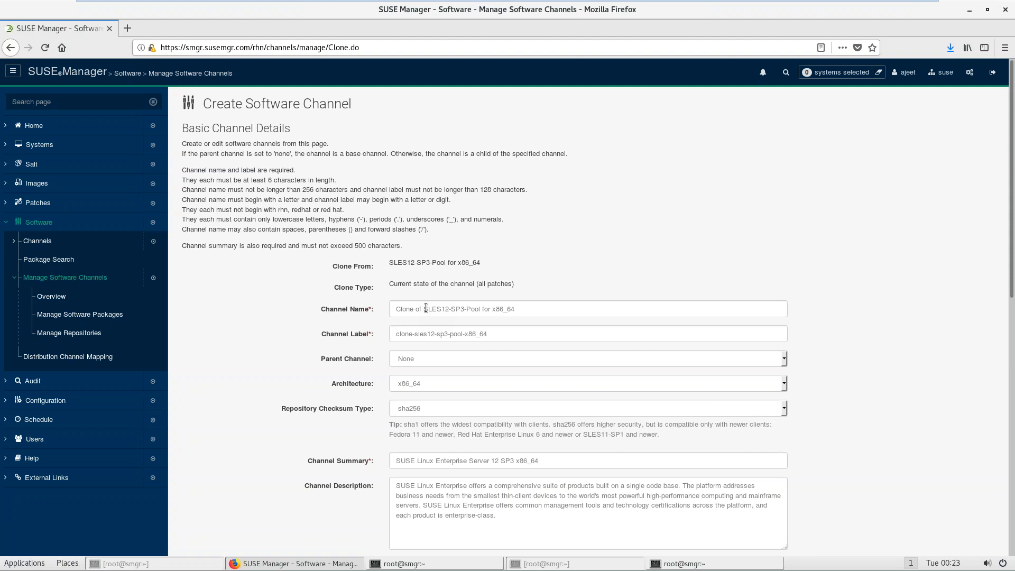
# Step: Name the clone 'Prod1 of SLES12-SP3-Pool for x86_64' with a prod1 label prefix
pyautogui.moveTo(413, 309); pyautogui.dragTo(365, 311)
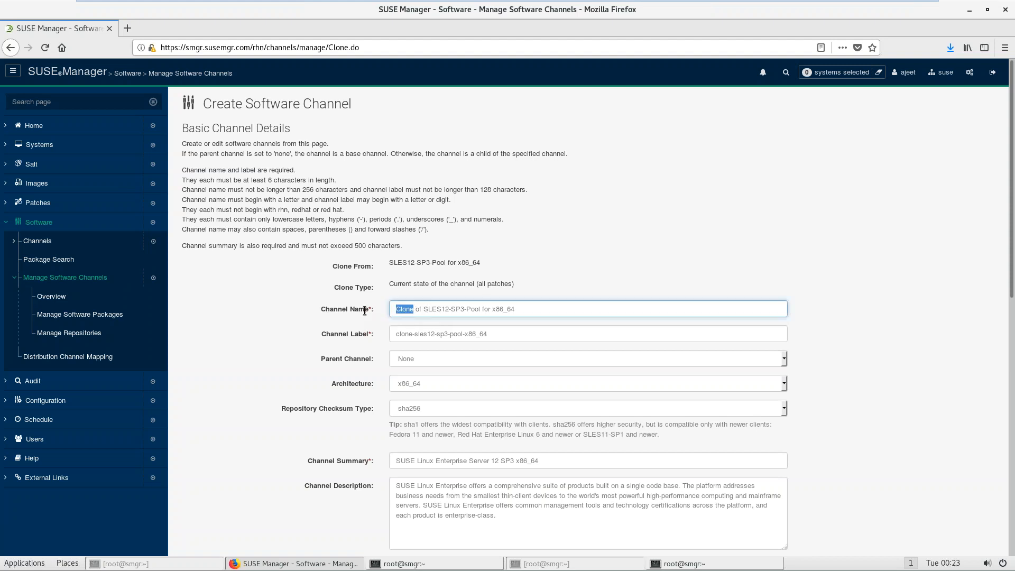
pyautogui.write('Prod1')
pyautogui.moveTo(412, 333); pyautogui.dragTo(392, 334)
pyautogui.write('prod1')
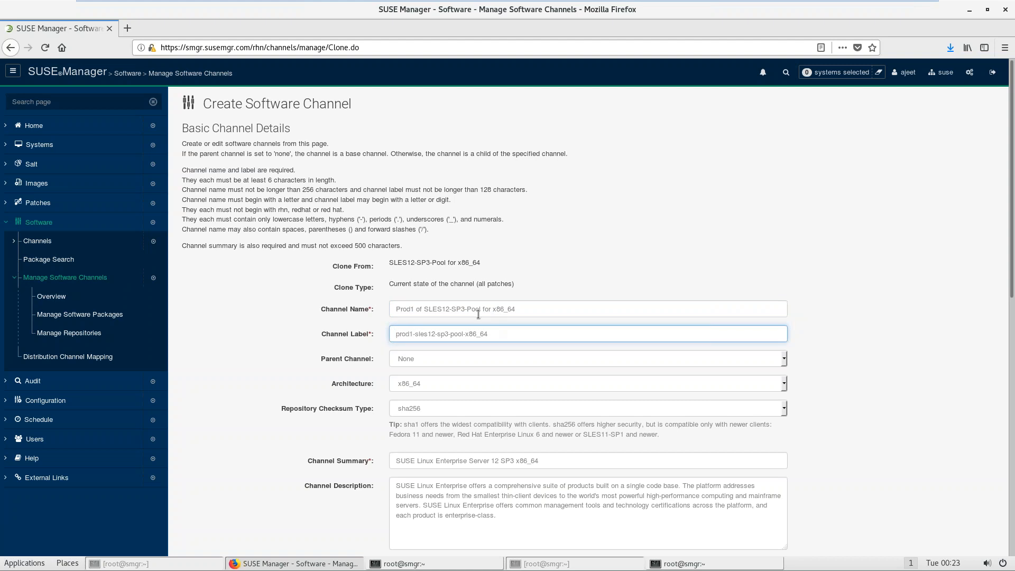
pyautogui.click(653, 265)
pyautogui.click(580, 307)
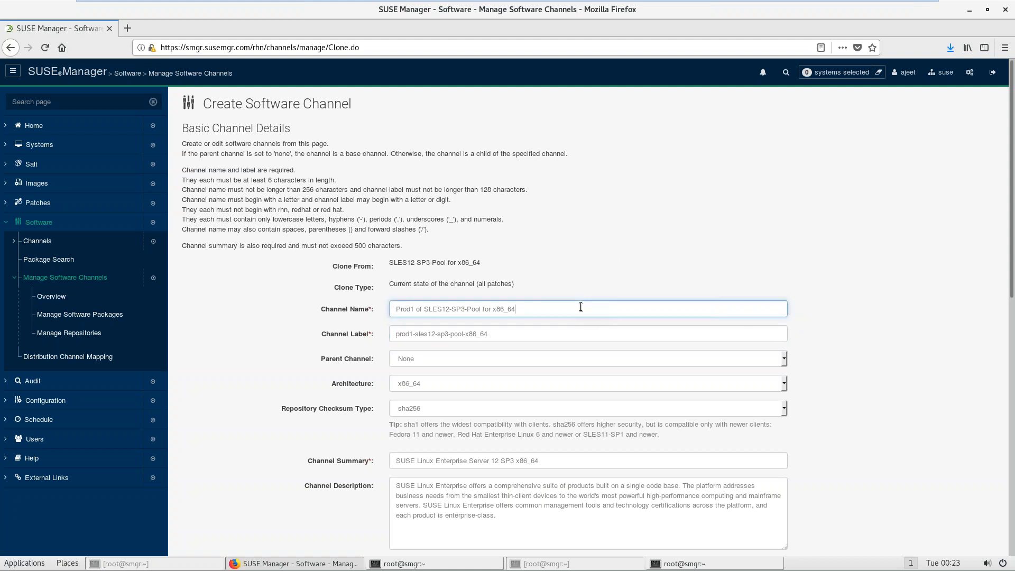
pyautogui.hotkey('ctrl', 'a')
pyautogui.hotkey('ctrl', 'c')
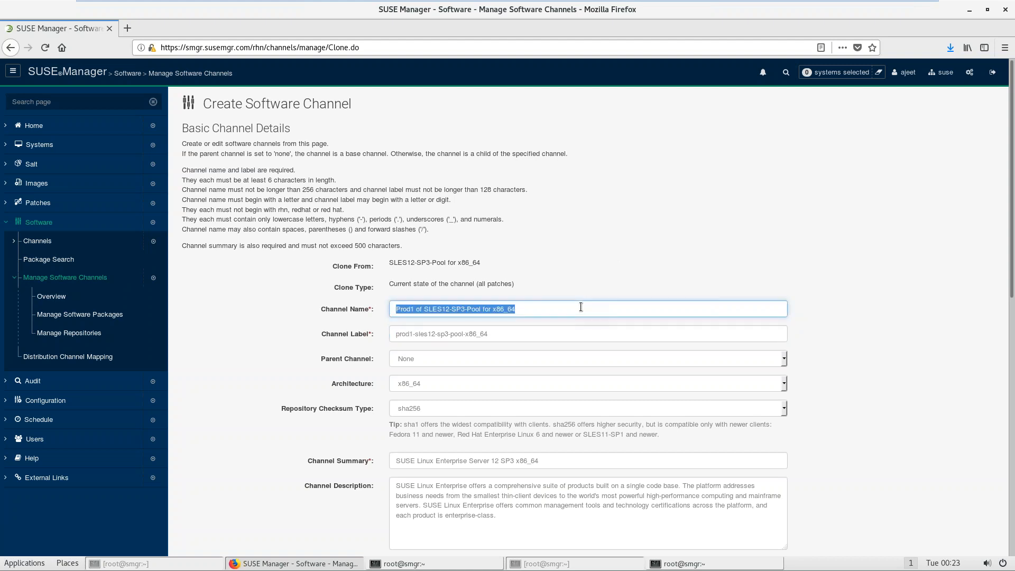
# Step: Paste the Prod1 name as the summary, create the clone, and open the overview
pyautogui.click(1012, 469)
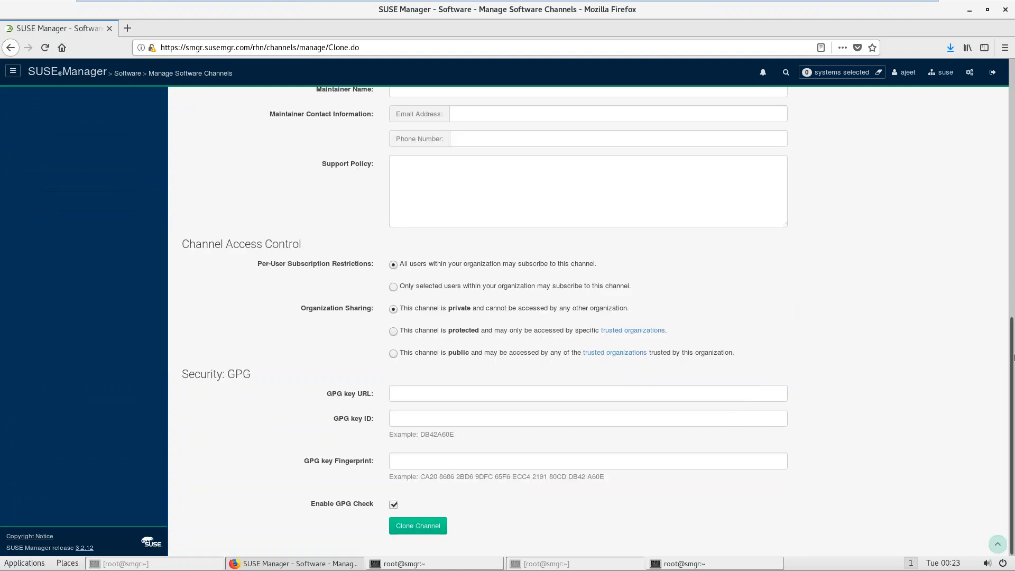
pyautogui.scroll(5, 1013, 358)
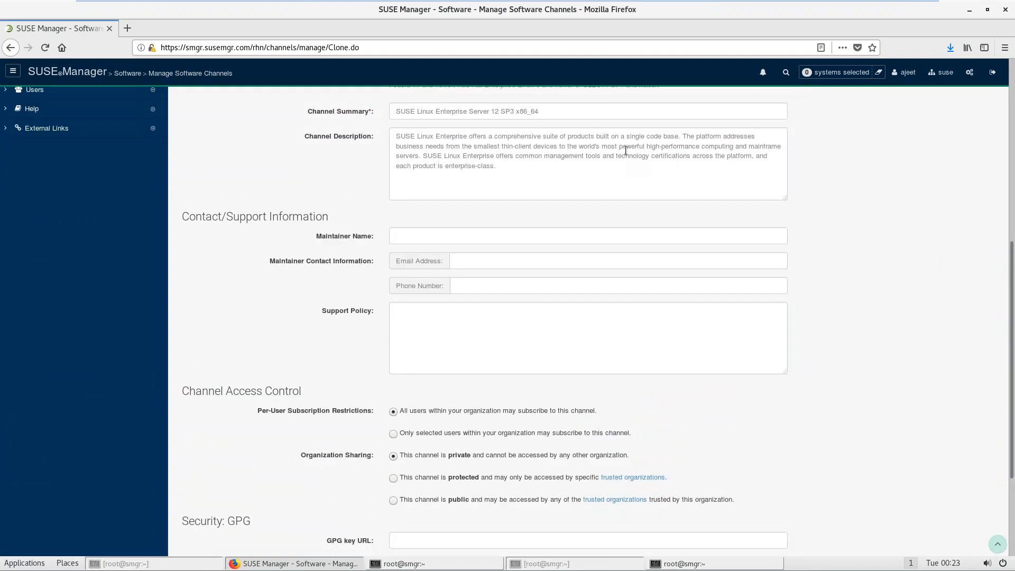
pyautogui.tripleClick(566, 112)
pyautogui.scroll(1, 566, 113)
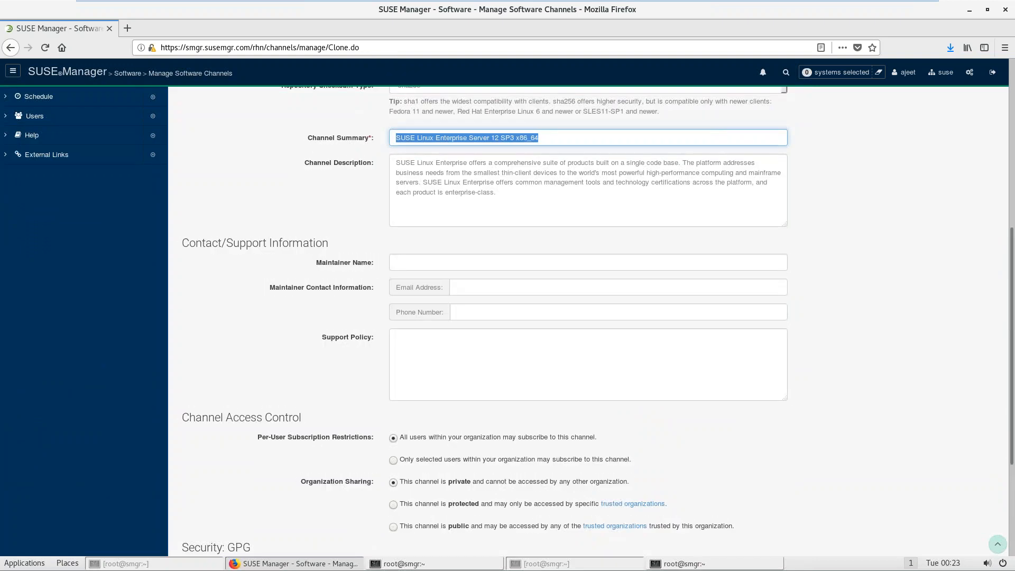
pyautogui.hotkey('ctrl', 'v')
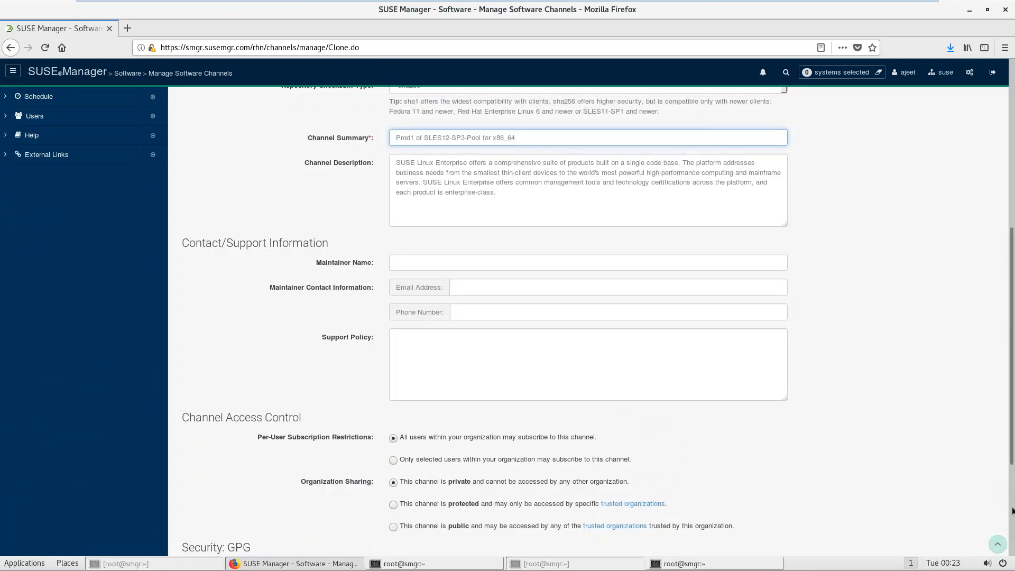
pyautogui.scroll(-6, 468, 503)
pyautogui.click(425, 525)
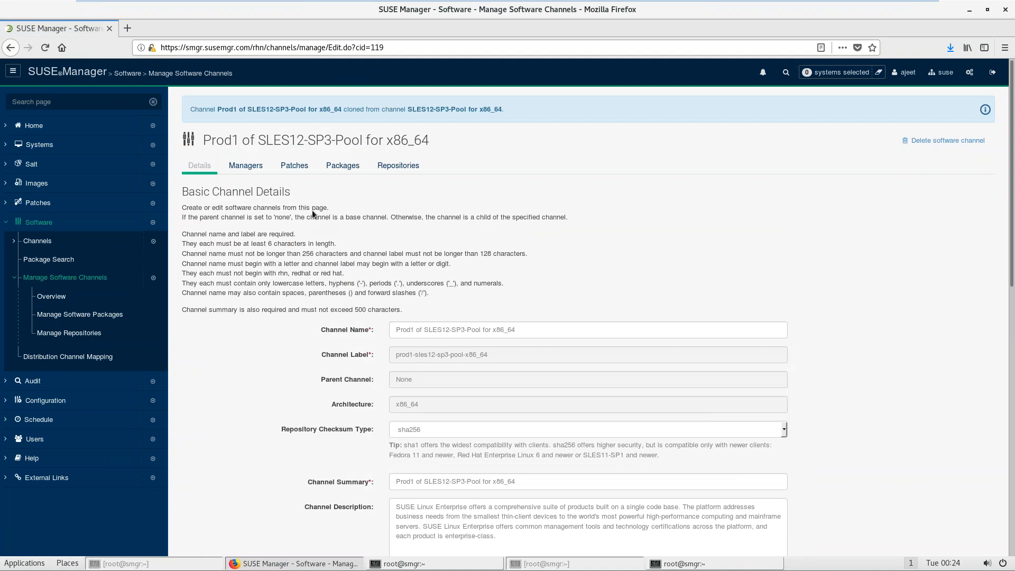
pyautogui.click(54, 305)
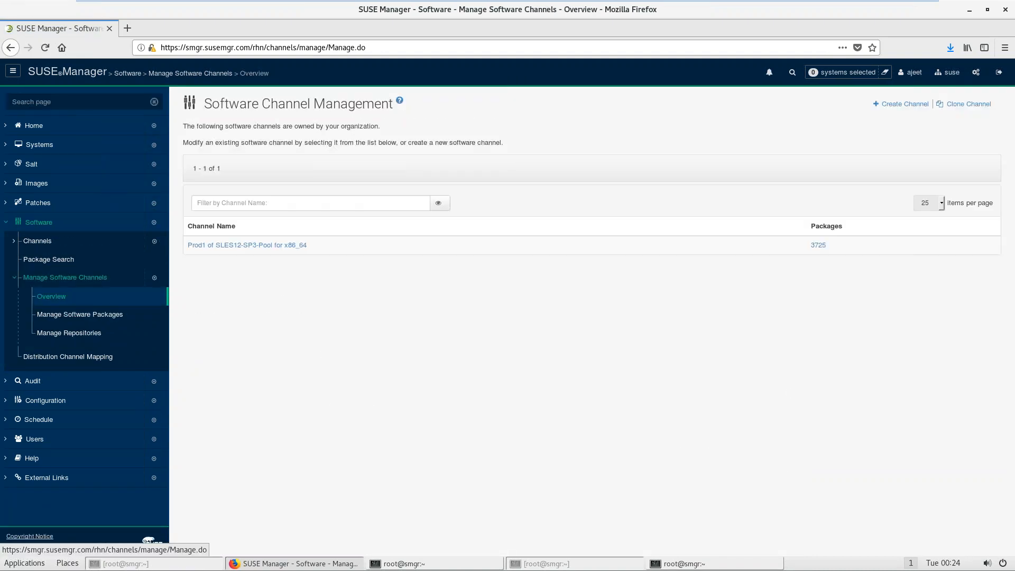
# Step: Start a clone with SLE-Manager-Tools12-Pool for x86_64 SP3 as the source
pyautogui.click(53, 296)
pyautogui.click(973, 104)
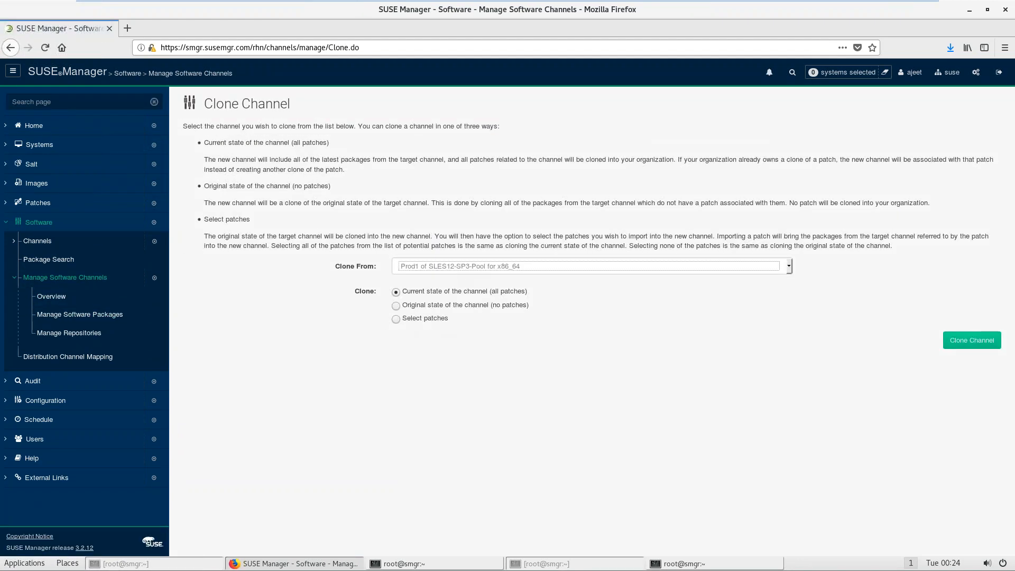
pyautogui.click(456, 267)
pyautogui.click(456, 314)
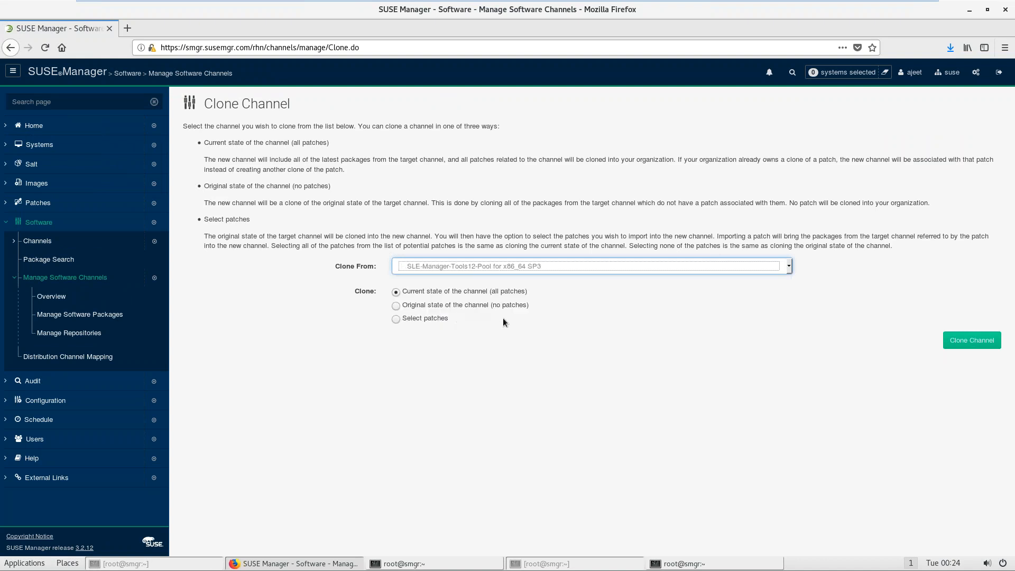
pyautogui.click(973, 344)
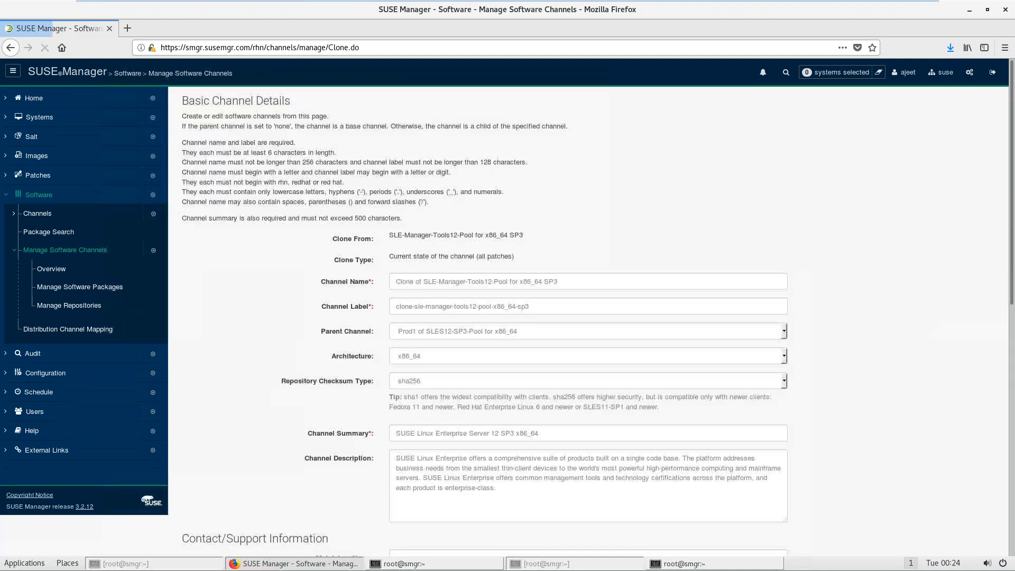
# Step: Rename the clone to Prod1 and change its label prefix to prod1
pyautogui.moveTo(415, 308); pyautogui.dragTo(384, 313)
pyautogui.write('Prod1')
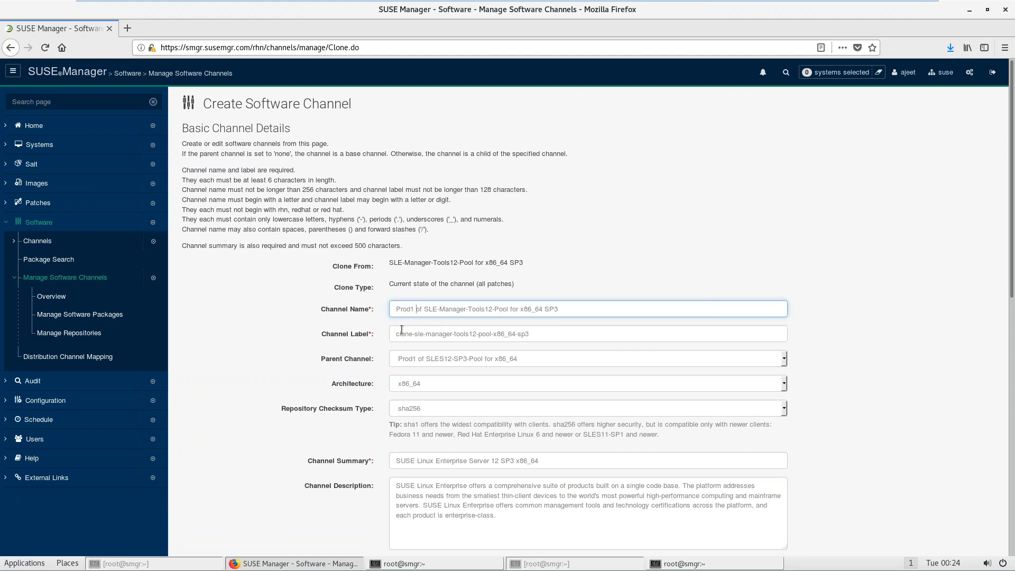
pyautogui.moveTo(415, 332); pyautogui.dragTo(394, 333)
pyautogui.click(394, 334)
pyautogui.press('Delete')
pyautogui.press('Delete')
pyautogui.press('Delete')
pyautogui.press('Delete')
pyautogui.press('Delete')
pyautogui.press('Delete')
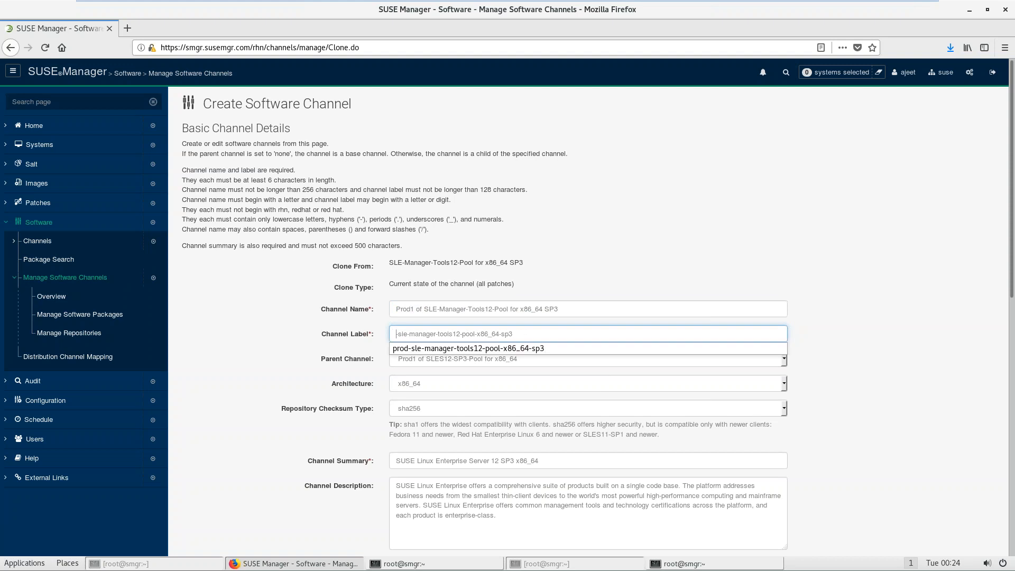
pyautogui.write('prod1')
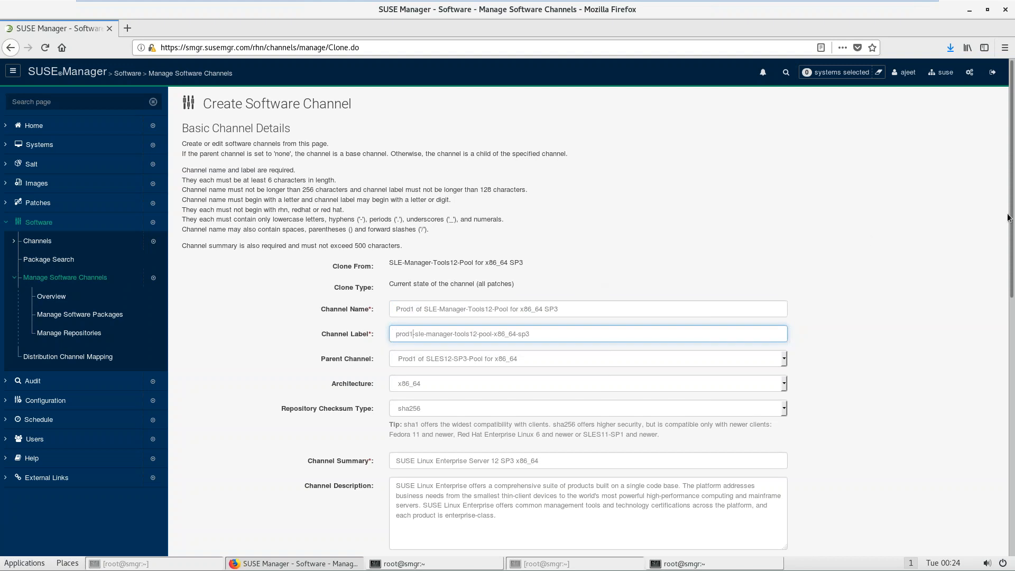
# Step: Dismiss a low-battery notice, restore the VM's full screen, and create the Tools12-Pool clone
pyautogui.moveTo(1012, 222); pyautogui.dragTo(1012, 286)
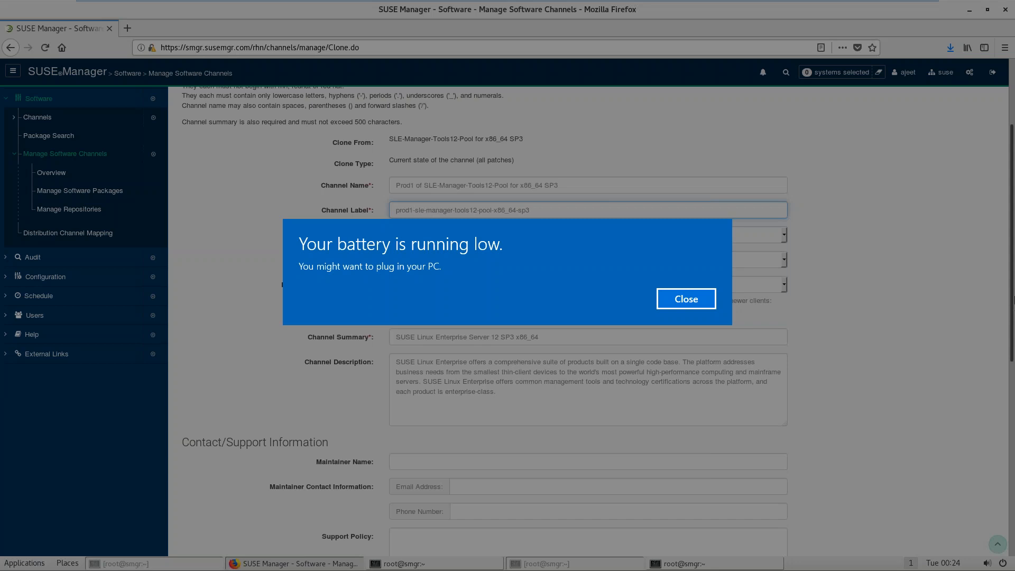
pyautogui.click(687, 300)
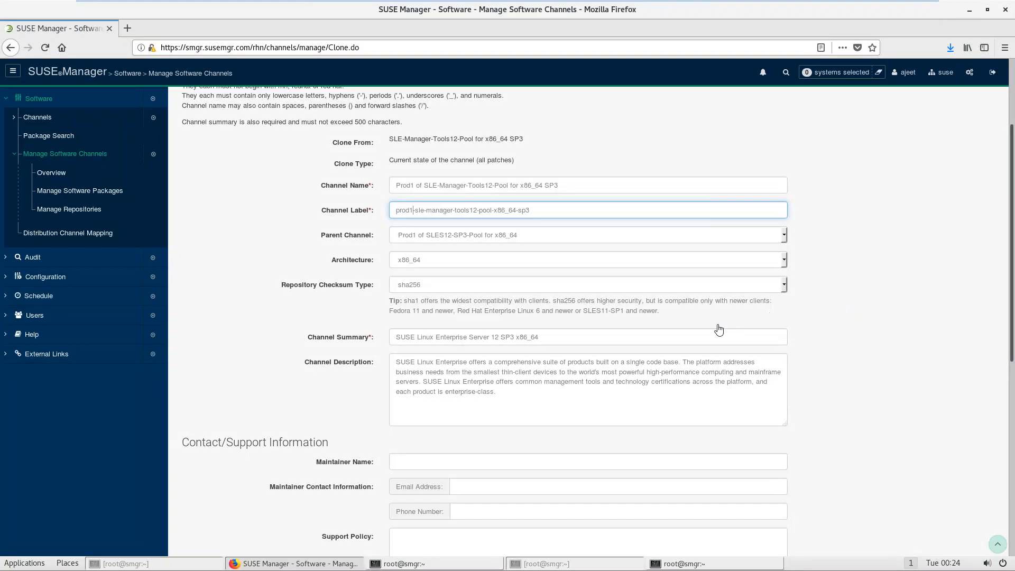
pyautogui.click(905, 10)
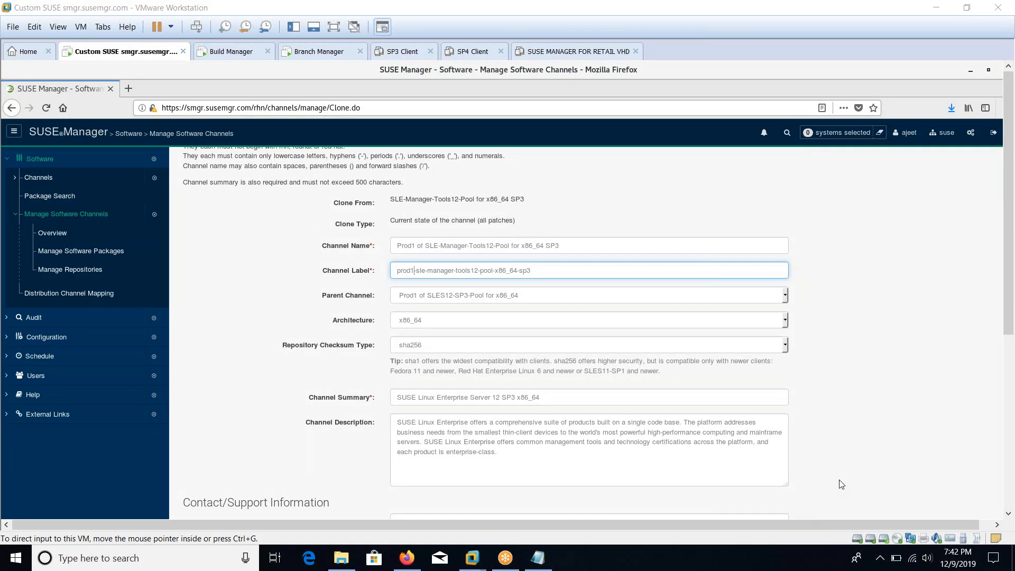
pyautogui.click(334, 27)
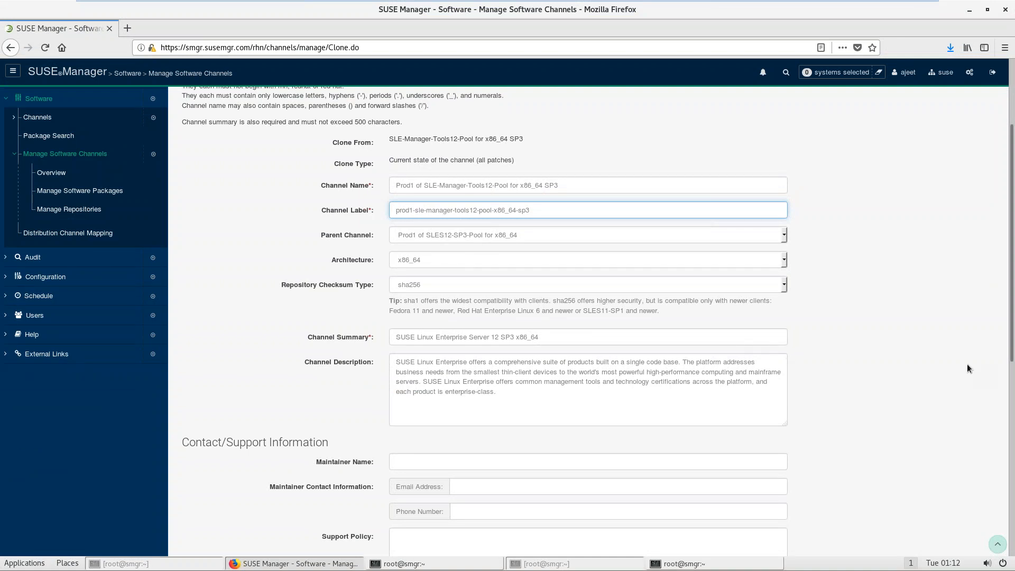
pyautogui.click(1012, 419)
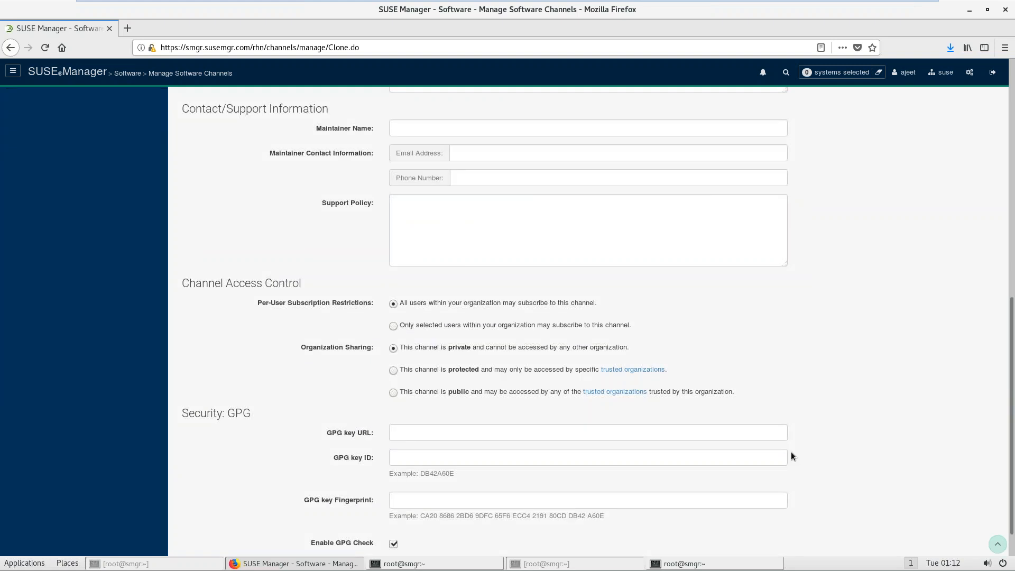
pyautogui.scroll(-2, 600, 542)
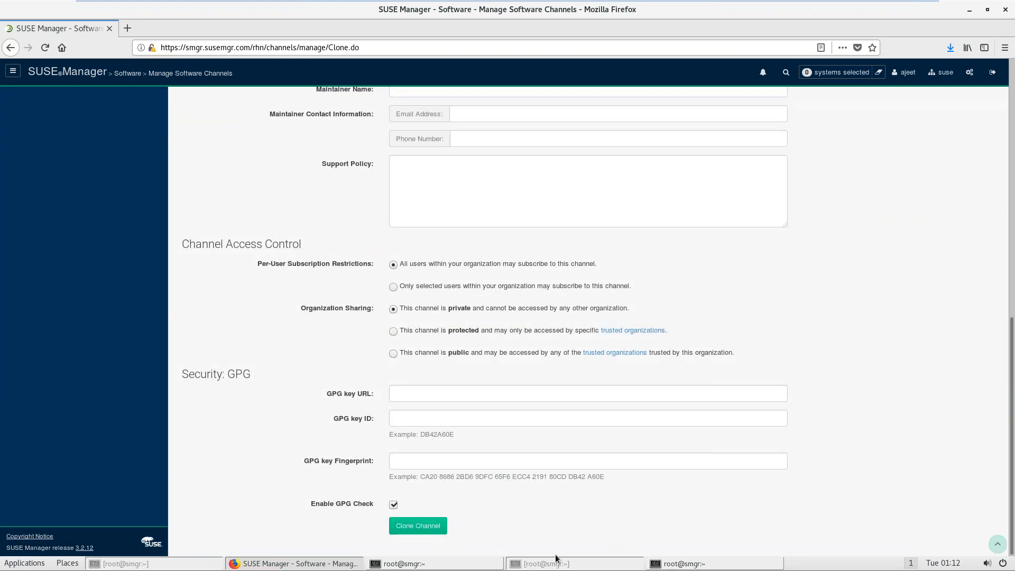
pyautogui.click(423, 526)
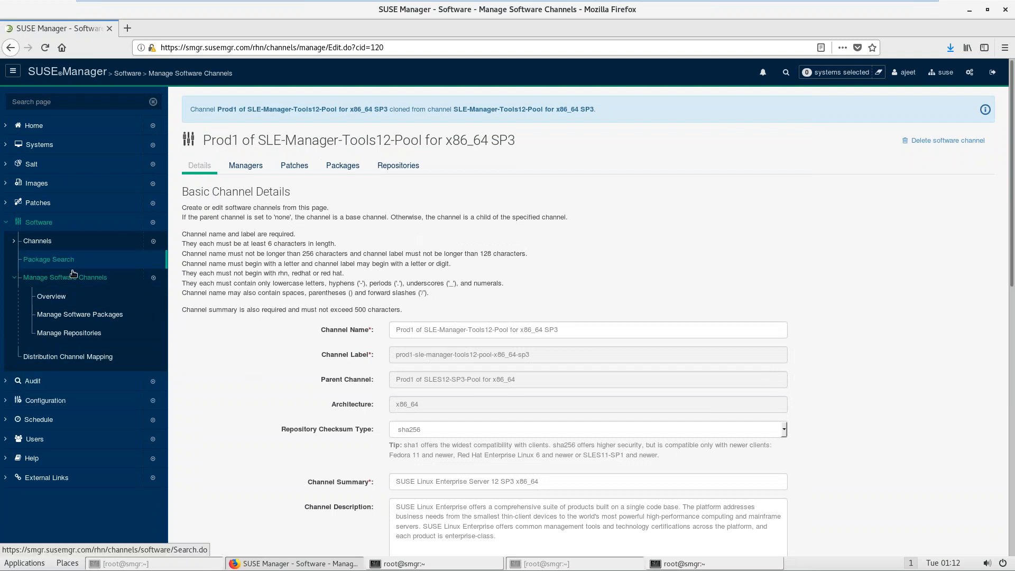
pyautogui.click(52, 297)
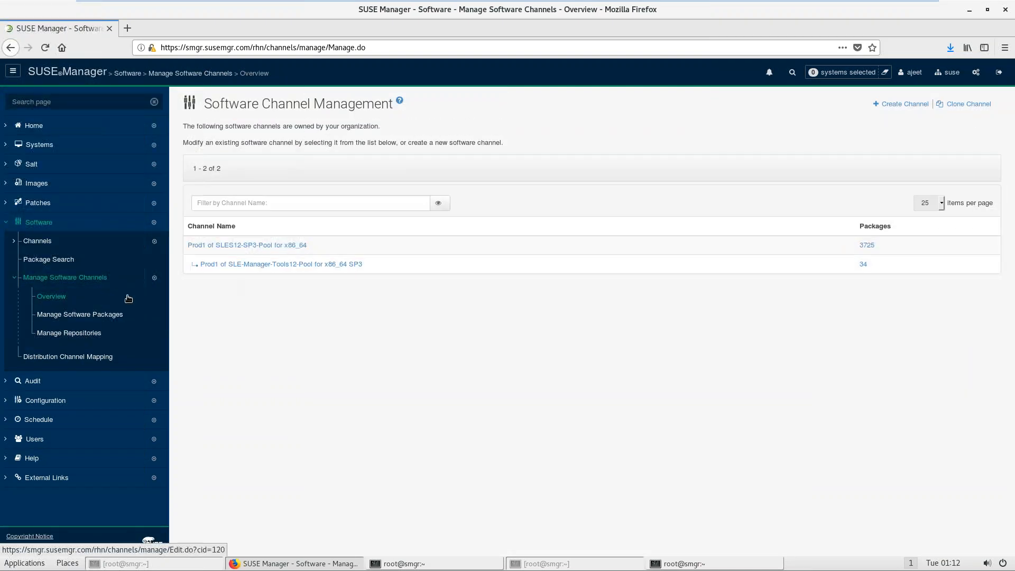
# Step: Start a clone with SLE-Manager-Tools12-Updates for x86_64 SP3 as the source
pyautogui.click(64, 301)
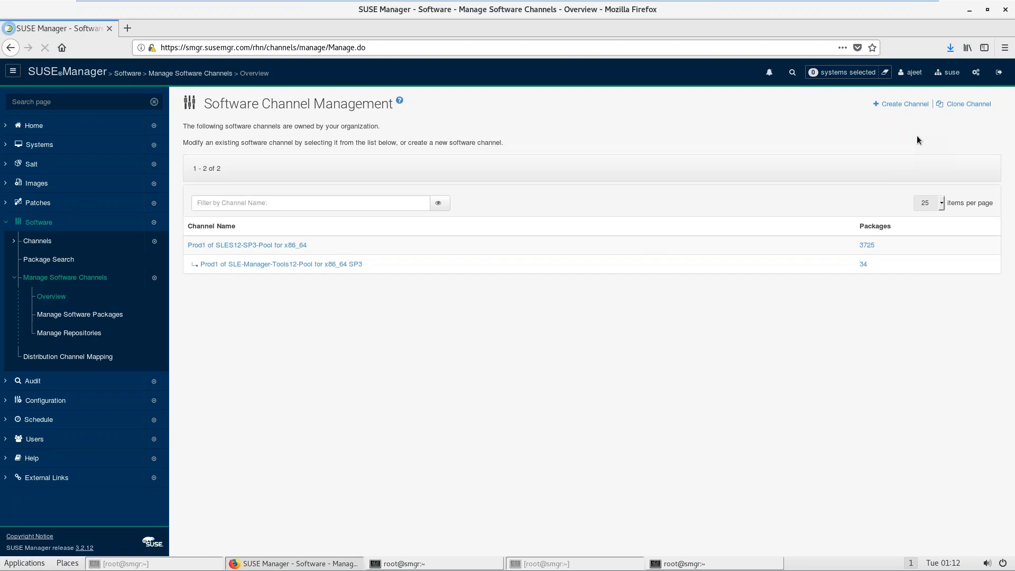
pyautogui.click(973, 104)
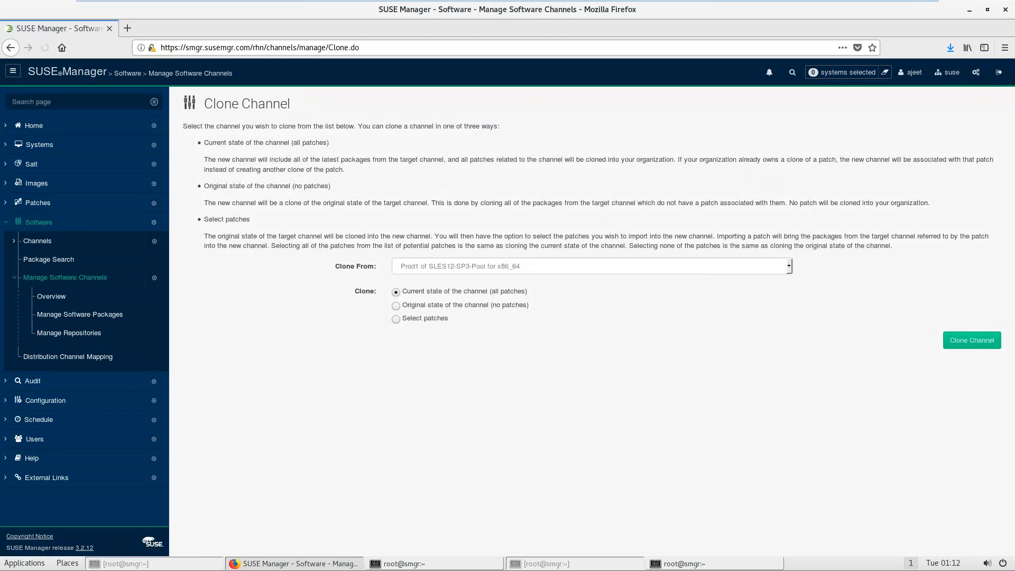
pyautogui.click(517, 267)
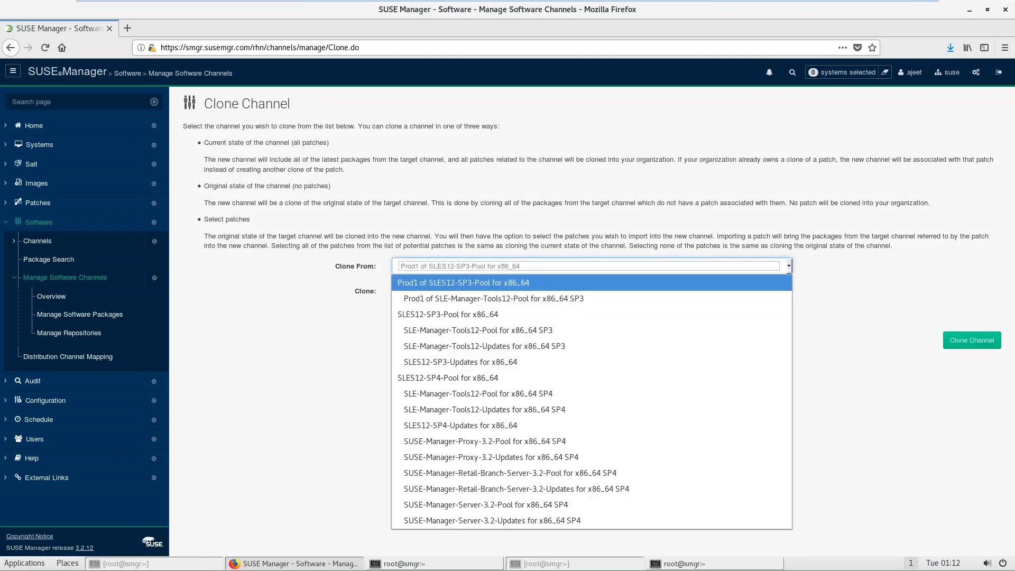
pyautogui.click(506, 347)
pyautogui.click(972, 340)
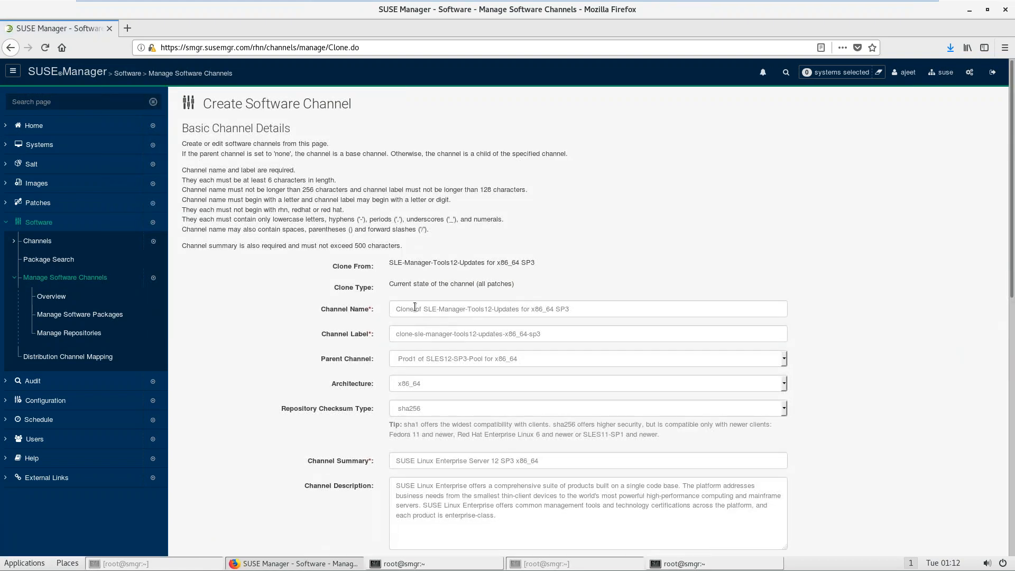
# Step: Rename the clone to Prod1 and give its label the prod1- prefix
pyautogui.doubleClick(415, 307)
pyautogui.write('Prod1')
pyautogui.hotkey('ctrl', 'a')
pyautogui.hotkey('ctrl', 'c')
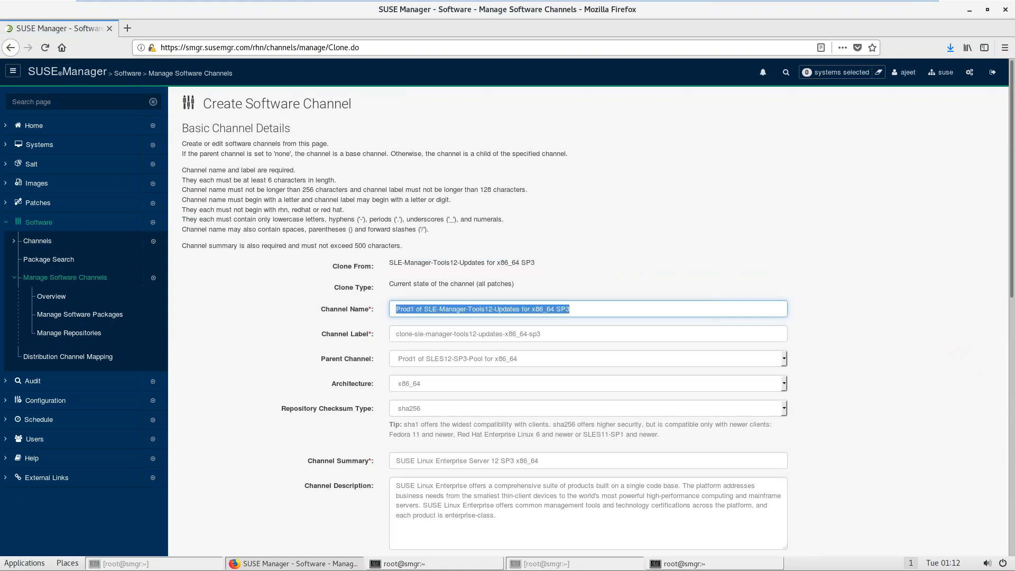
pyautogui.press('Tab')
pyautogui.press('Home')
pyautogui.press('Delete')
pyautogui.press('Delete')
pyautogui.press('Delete')
pyautogui.press('Delete')
pyautogui.press('Delete')
pyautogui.write('prod1-')
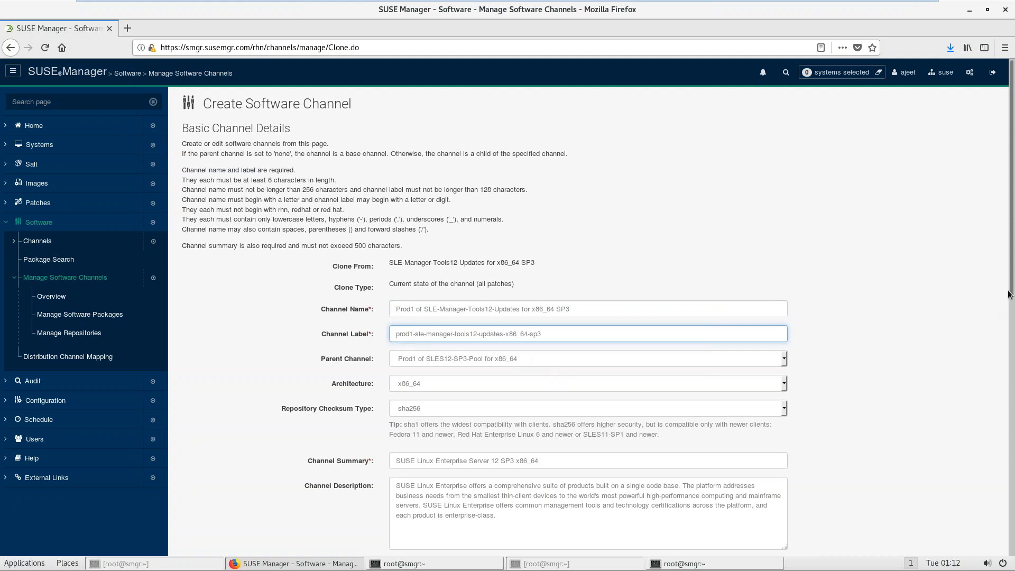
# Step: Replace the summary with the channel name, create the clone, and return to the overview
pyautogui.scroll(-3, 633, 295)
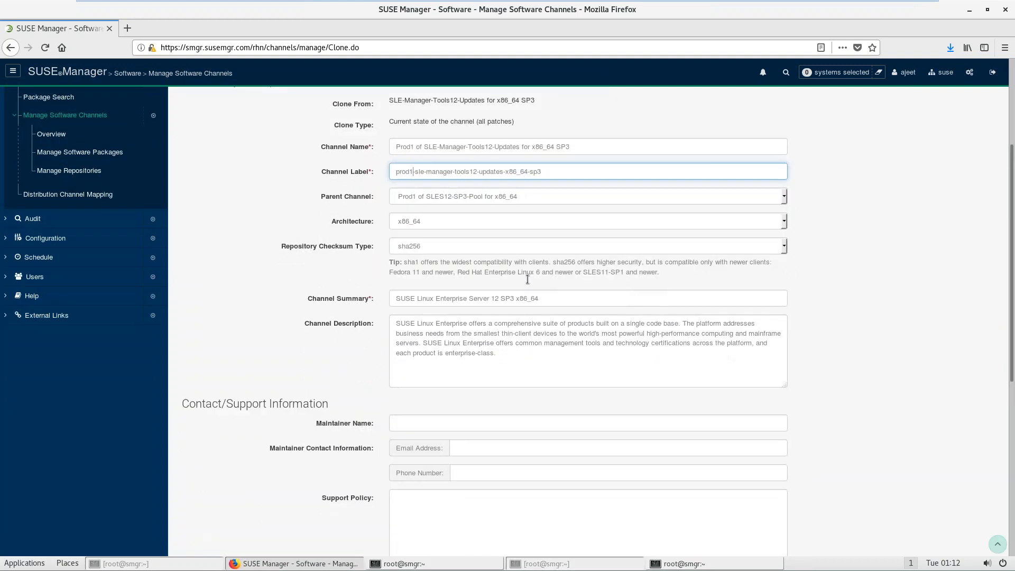
pyautogui.moveTo(552, 298); pyautogui.dragTo(362, 284)
pyautogui.hotkey('ctrl', 'v')
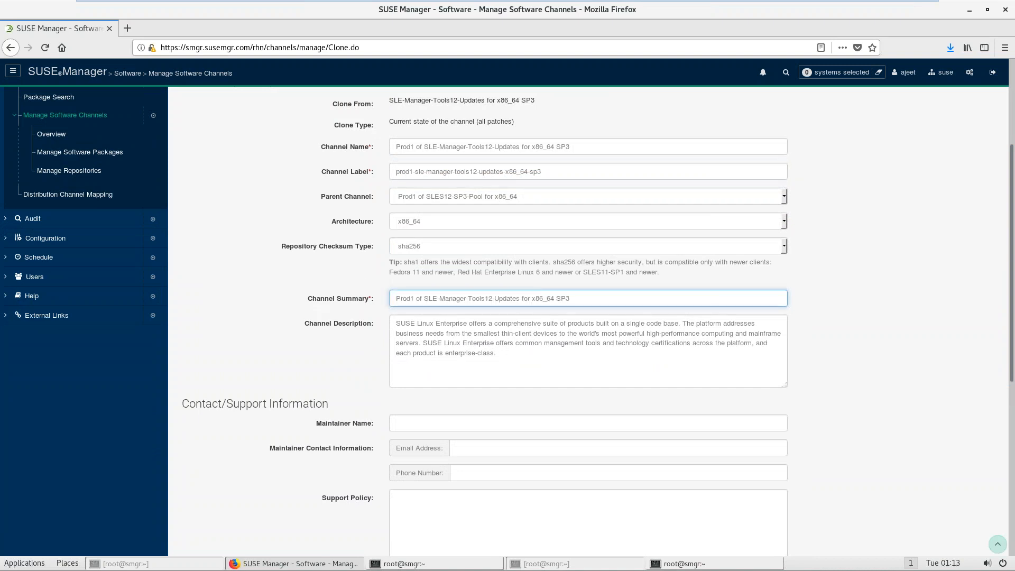
pyautogui.scroll(-2, 363, 285)
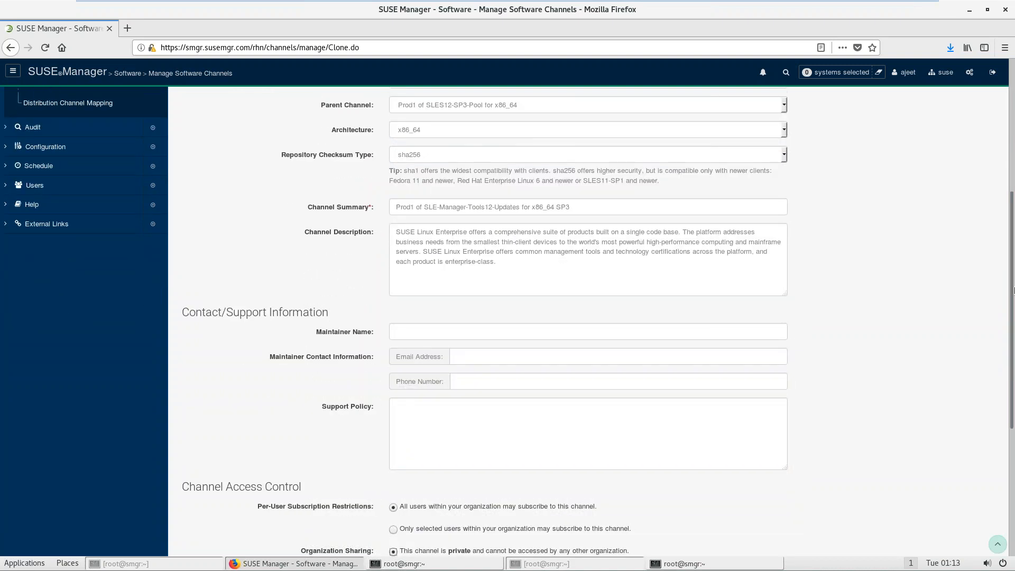
pyautogui.scroll(-3, 1006, 385)
pyautogui.scroll(-3, 1006, 385)
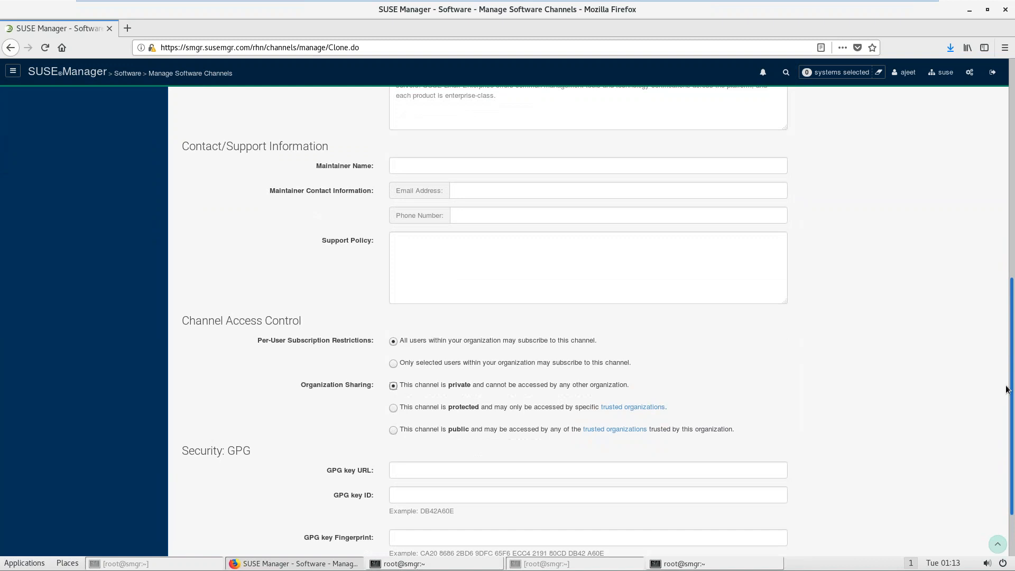
pyautogui.click(417, 526)
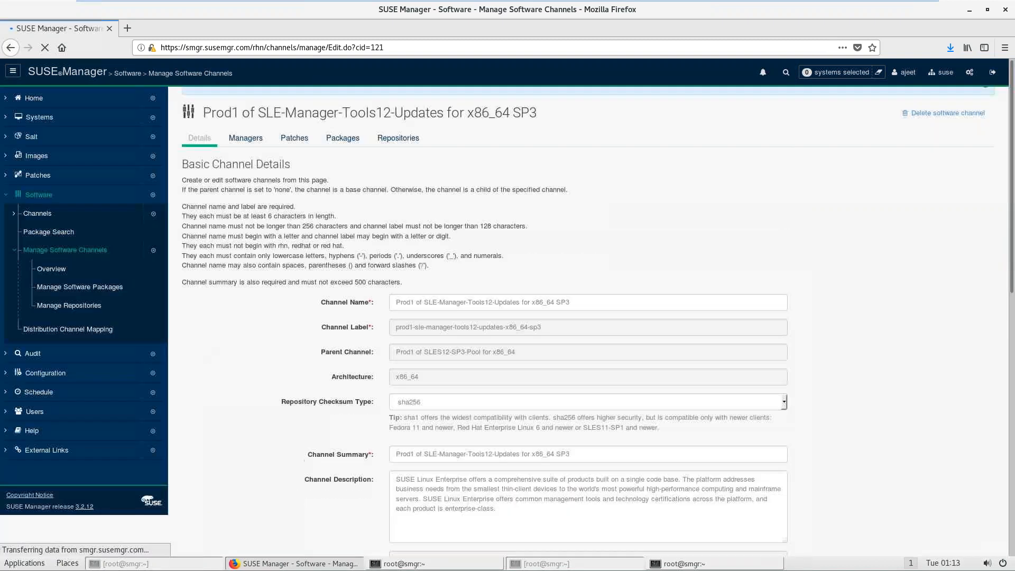
pyautogui.click(63, 305)
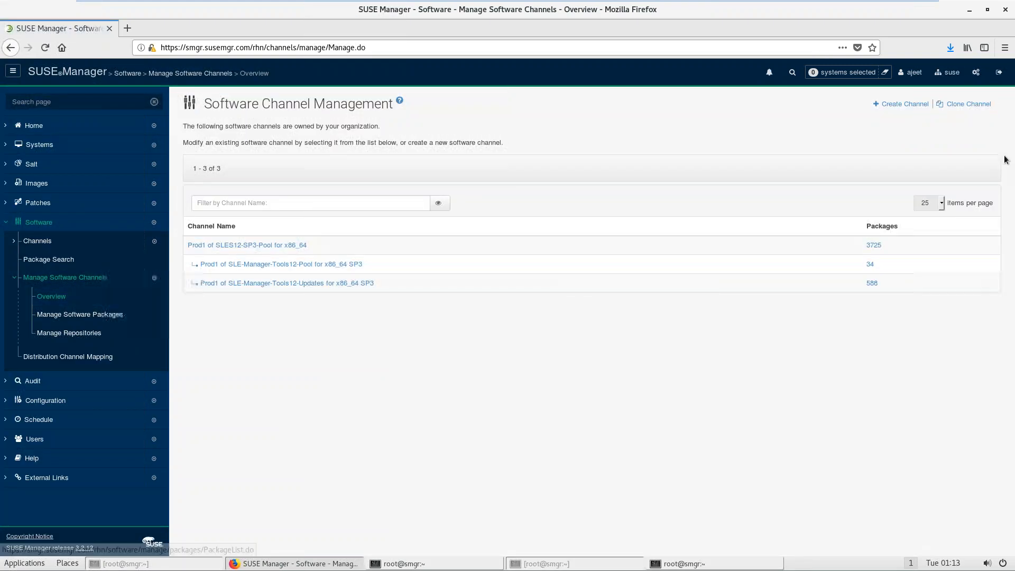
# Step: Start a new channel clone with SLES12-SP3-Updates for x86_64 as the source
pyautogui.click(973, 104)
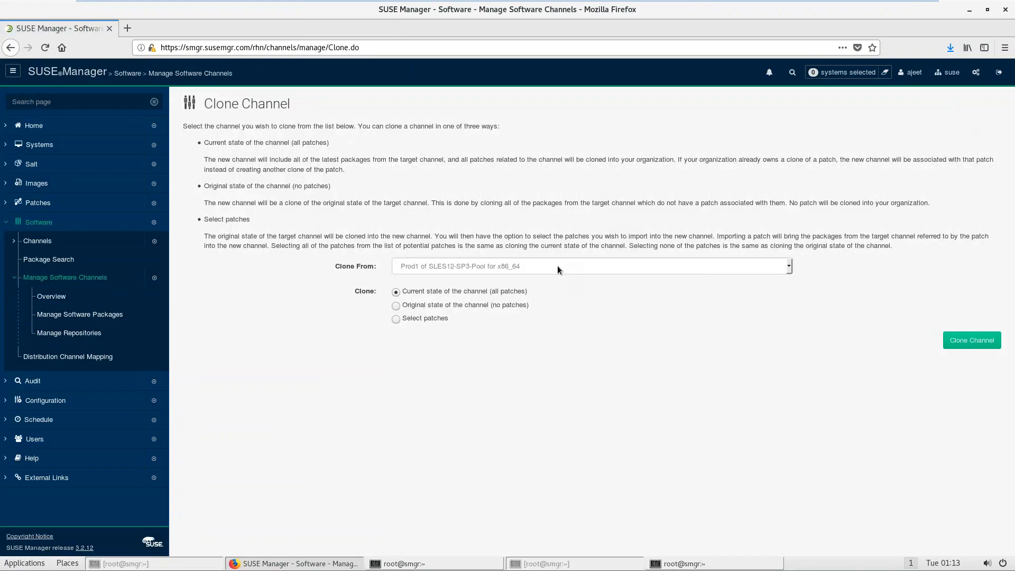
pyautogui.click(557, 267)
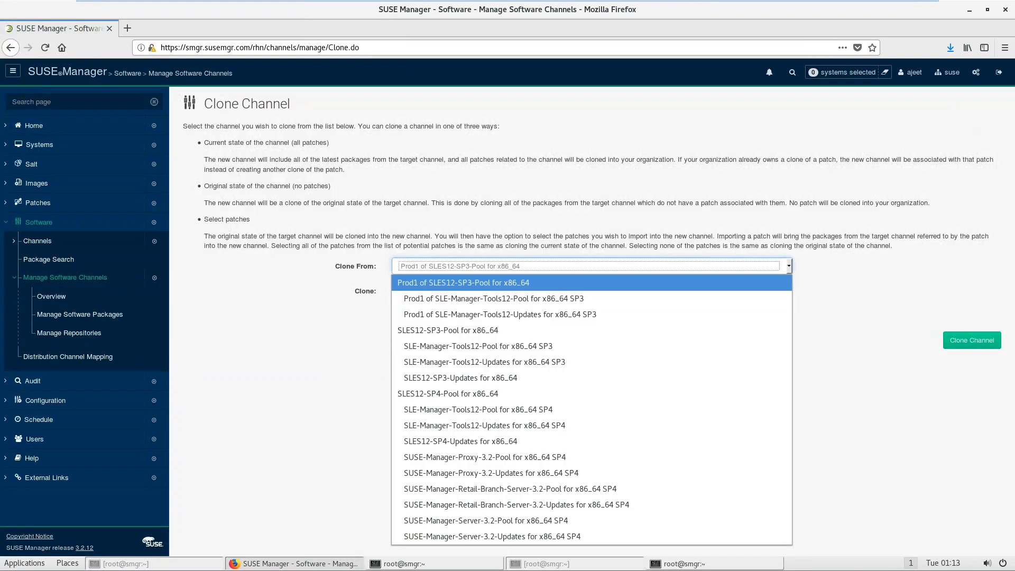
pyautogui.click(513, 378)
pyautogui.click(979, 341)
# Step: Change the clone's name prefix to Prod1 and its label prefix to prod1
pyautogui.doubleClick(415, 310)
pyautogui.write('Prod1')
pyautogui.hotkey('ctrl', 'a')
pyautogui.hotkey('ctrl', 'c')
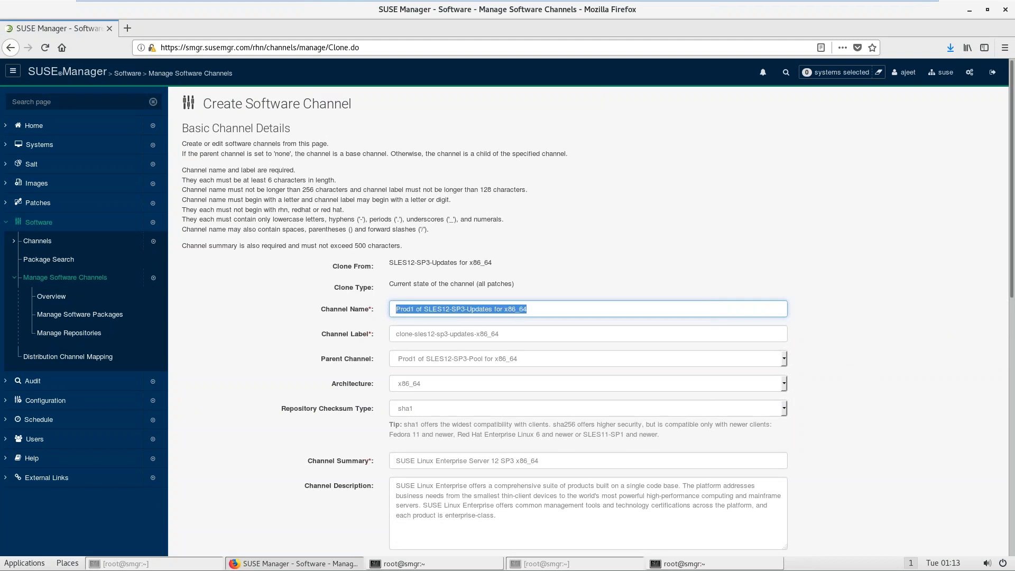
pyautogui.press('Tab')
pyautogui.press('Home')
pyautogui.press('Delete')
pyautogui.press('Delete')
pyautogui.press('Delete')
pyautogui.press('Delete')
pyautogui.press('Delete')
pyautogui.press('Delete')
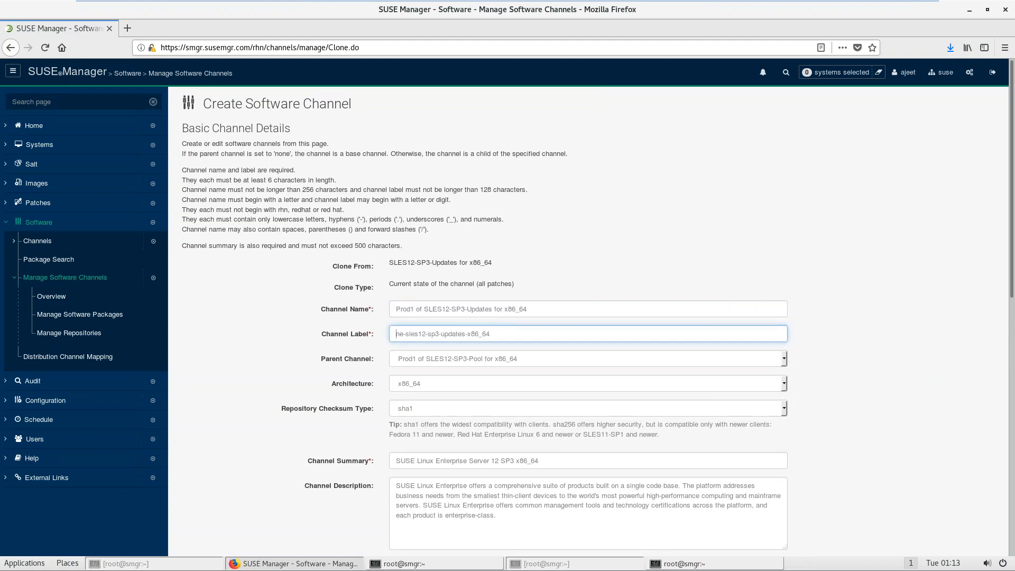
pyautogui.write('pr')
pyautogui.press('BackSpace')
pyautogui.press('BackSpace')
pyautogui.press('BackSpace')
pyautogui.press('BackSpace')
pyautogui.write('prod1')
pyautogui.click(904, 309)
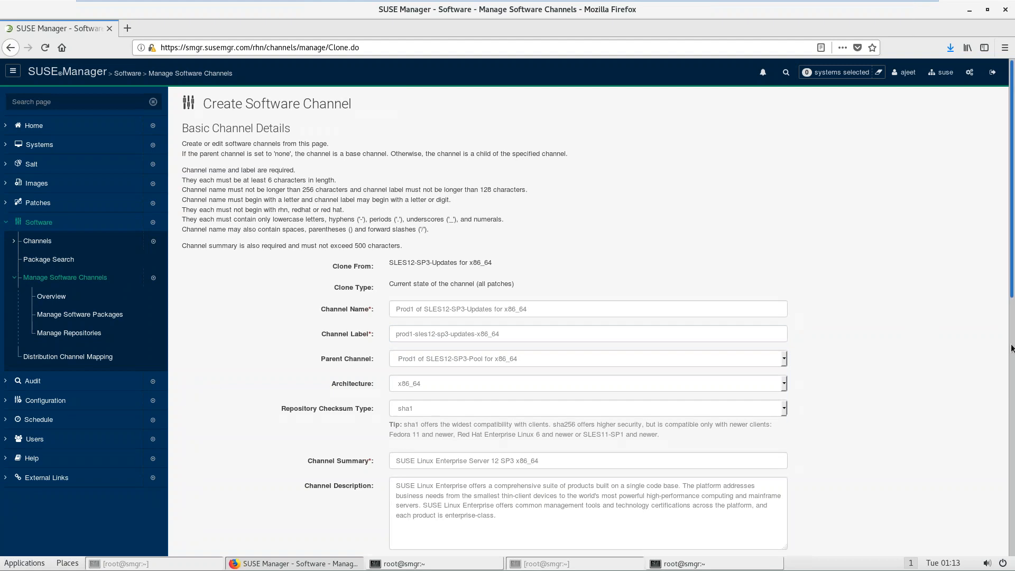
# Step: Replace the summary with the channel name and create the cloned channel
pyautogui.scroll(-4, 1011, 348)
pyautogui.moveTo(545, 260); pyautogui.dragTo(389, 258)
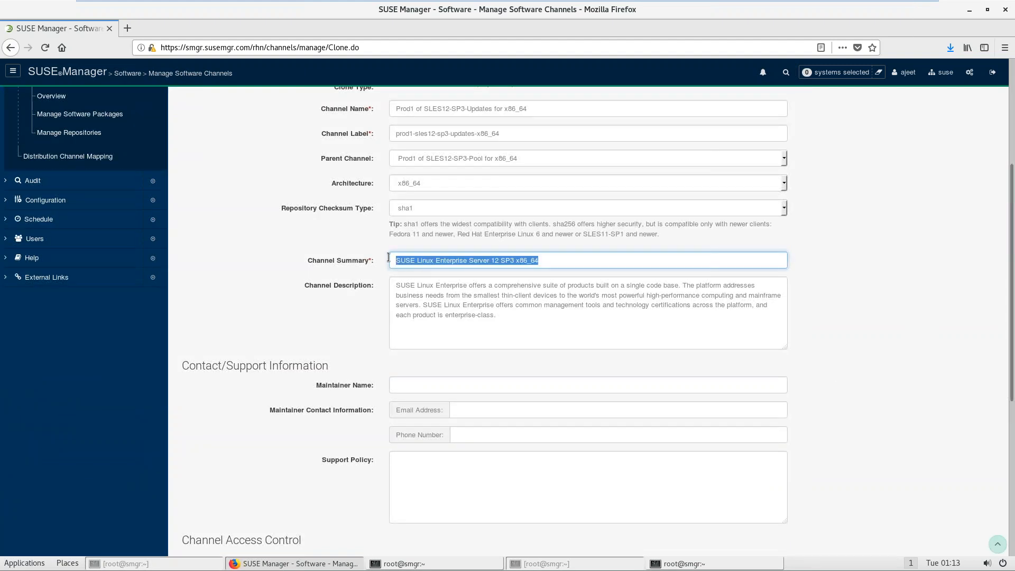
pyautogui.hotkey('ctrl', 'v')
pyautogui.click(932, 328)
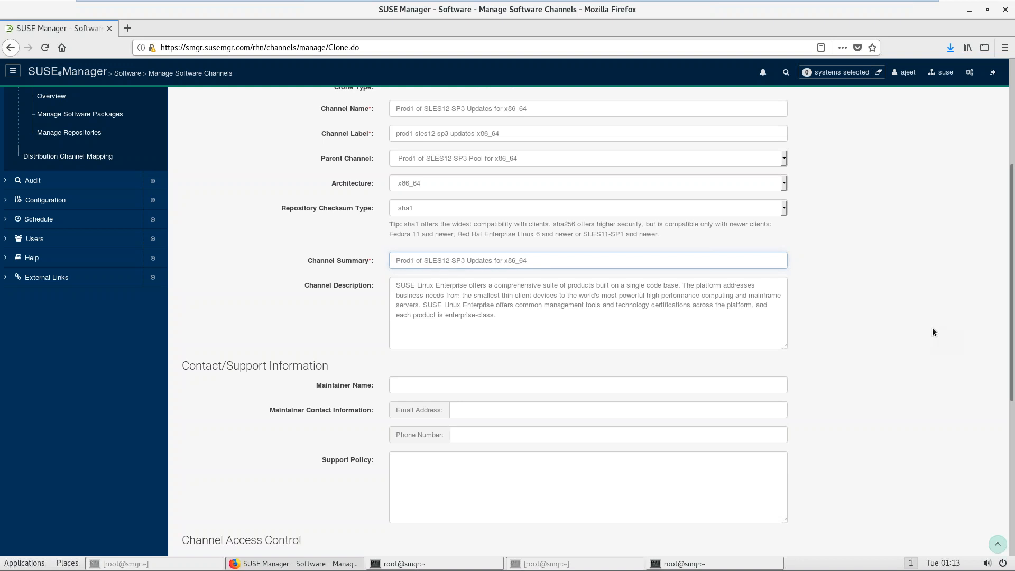
pyautogui.scroll(-5, 1012, 354)
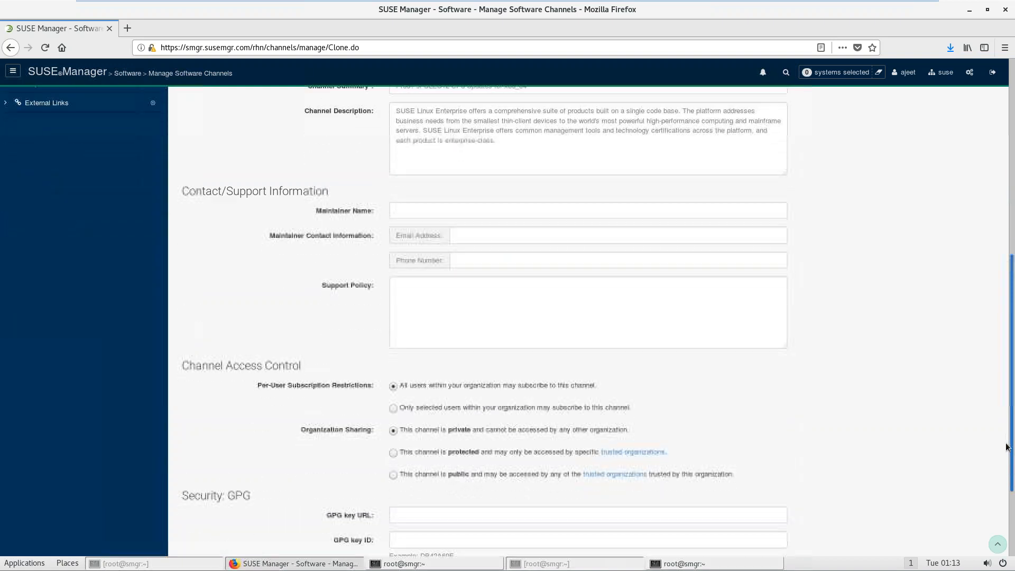
pyautogui.click(408, 527)
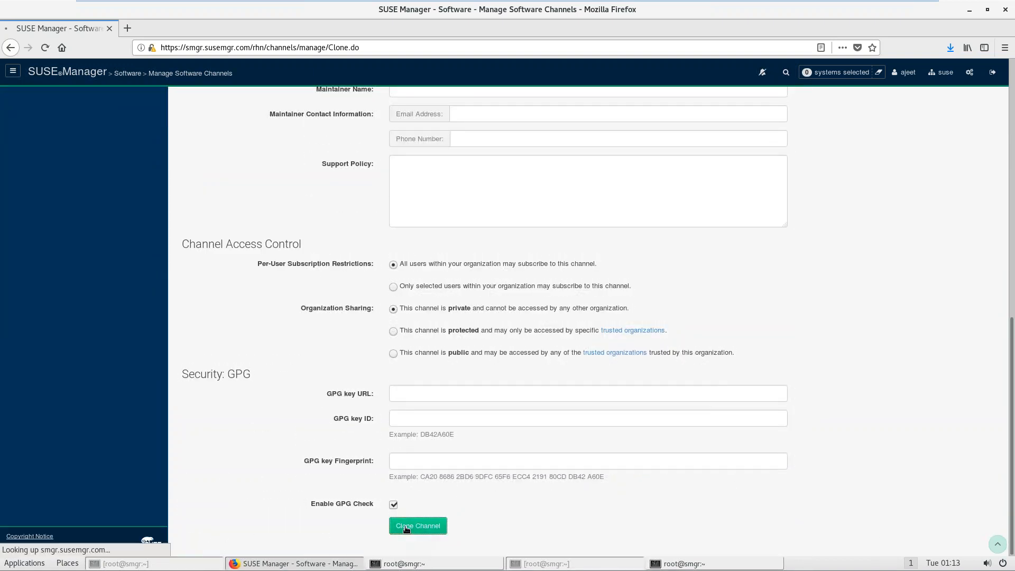
# Step: Check the Channel step in the vim notes, then view the owned channels overview
pyautogui.click(405, 564)
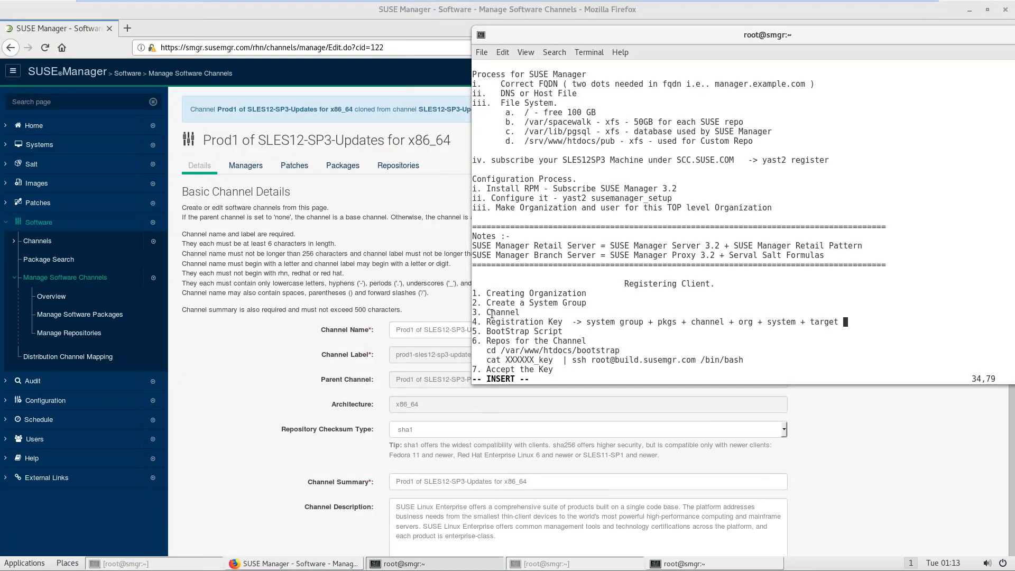
pyautogui.moveTo(492, 313); pyautogui.dragTo(516, 312)
pyautogui.click(253, 358)
pyautogui.click(51, 296)
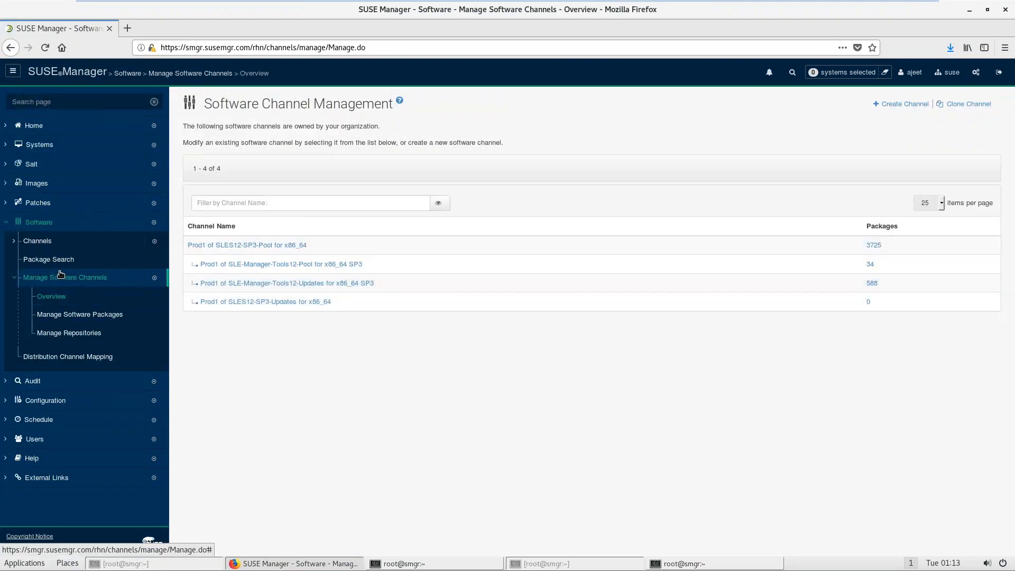
pyautogui.click(34, 222)
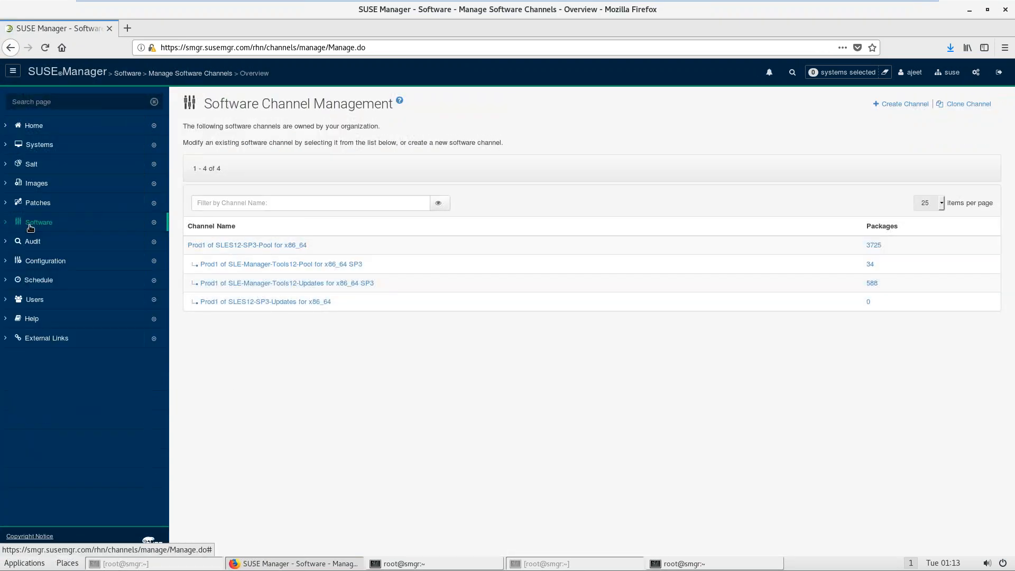
pyautogui.click(39, 144)
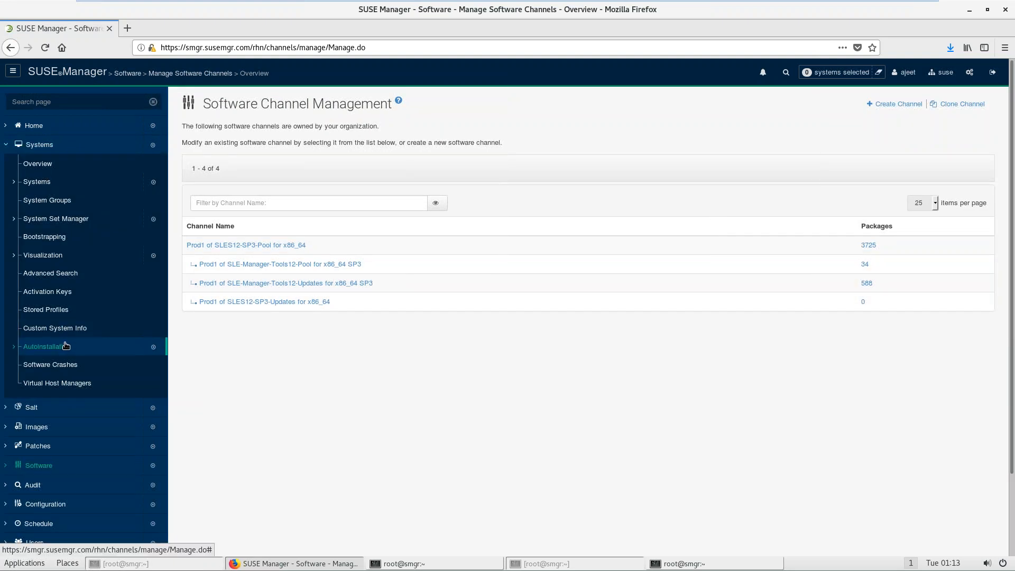
# Step: Start a new activation key with description SLES12_SP3 and key sles12_sp3
pyautogui.click(47, 291)
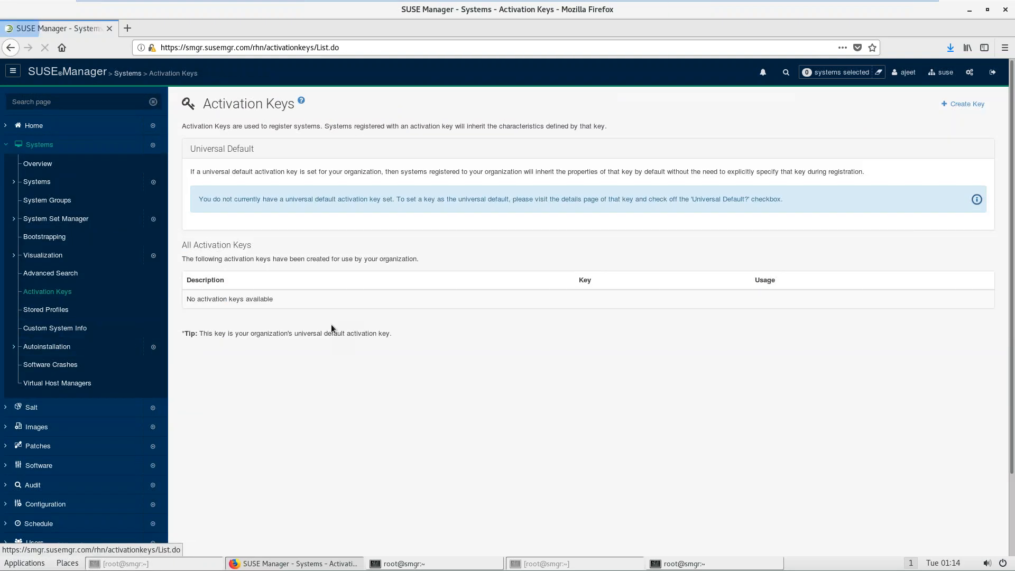
pyautogui.click(960, 105)
pyautogui.click(416, 164)
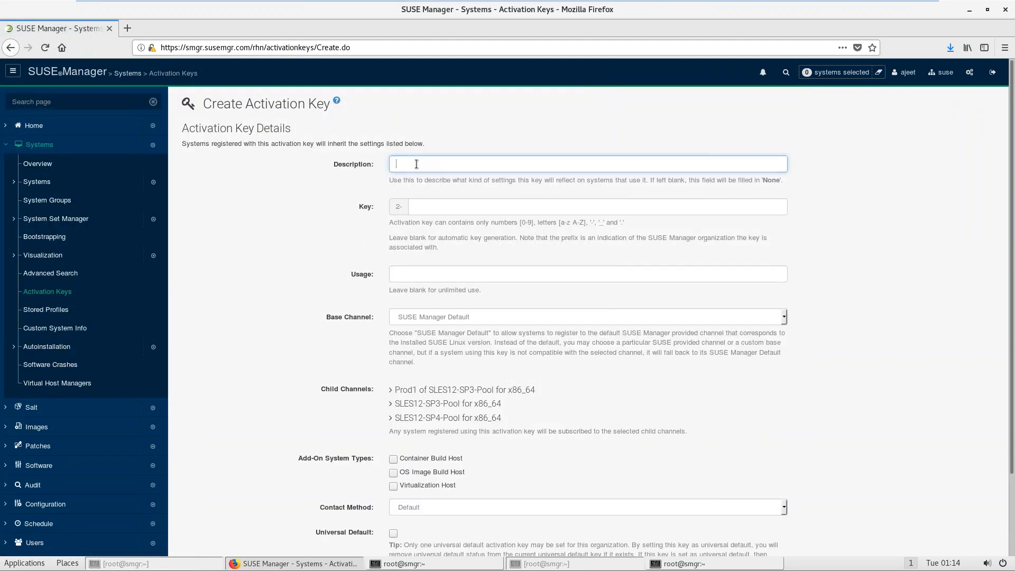
pyautogui.write('sle')
pyautogui.press('Down')
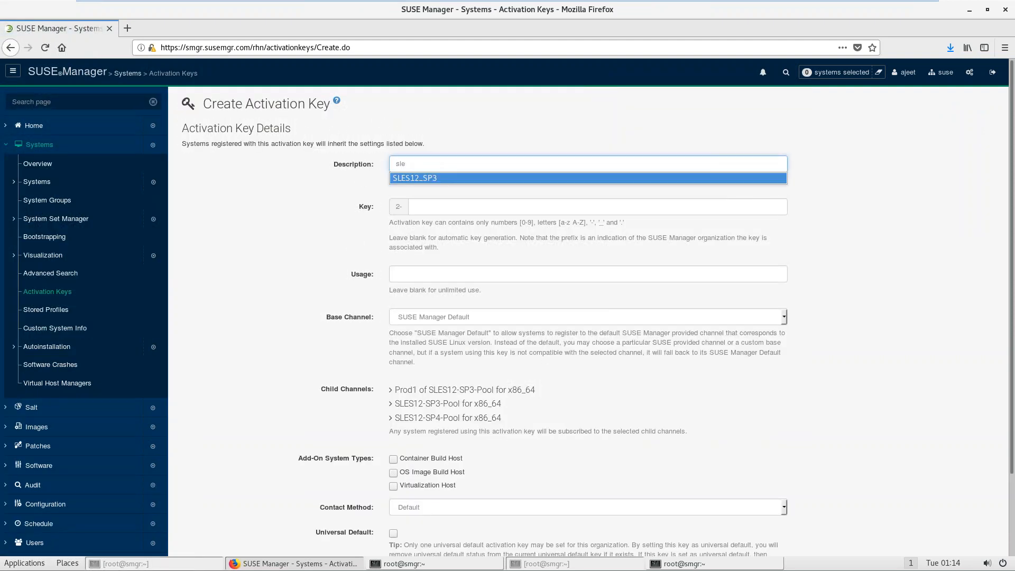
pyautogui.press('Tab')
pyautogui.press('Tab')
pyautogui.click(447, 206)
pyautogui.write('sl')
pyautogui.press('Down')
pyautogui.press('Tab')
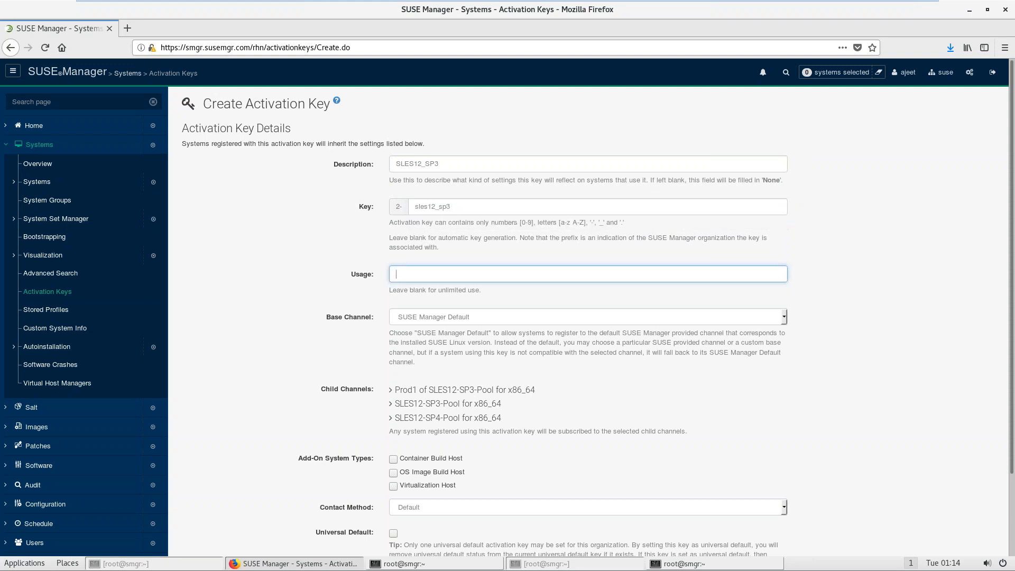
pyautogui.press('Tab')
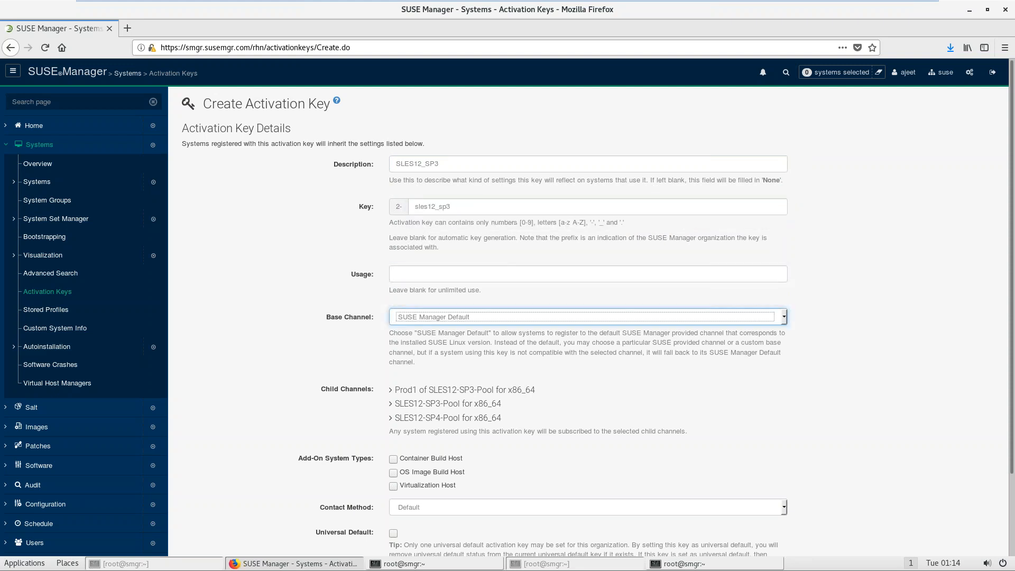
# Step: Use base channel Prod1 of SLES12-SP3-Pool, add all three child channels, and create the key
pyautogui.click(469, 316)
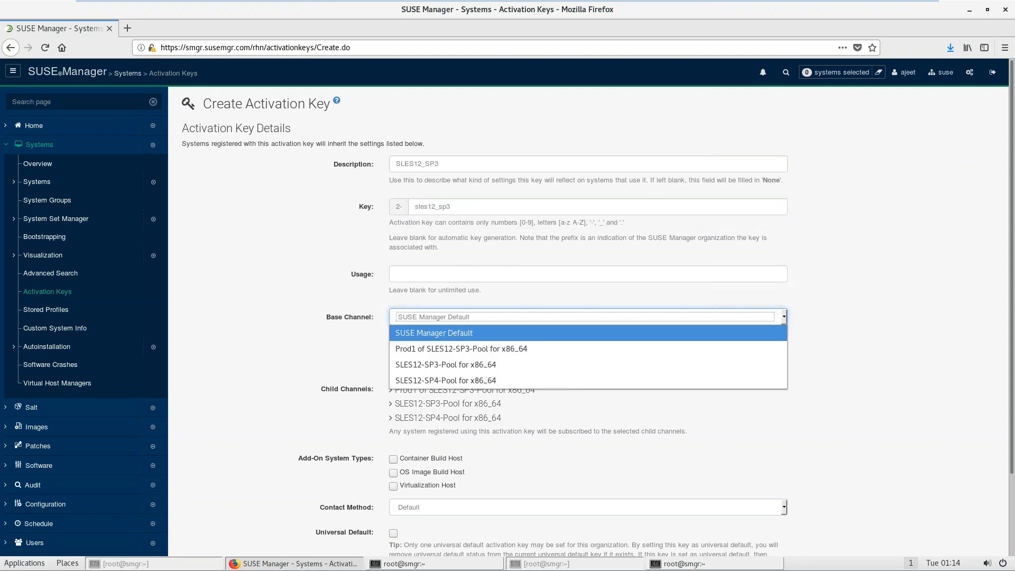
pyautogui.click(445, 350)
pyautogui.scroll(-3, 1012, 300)
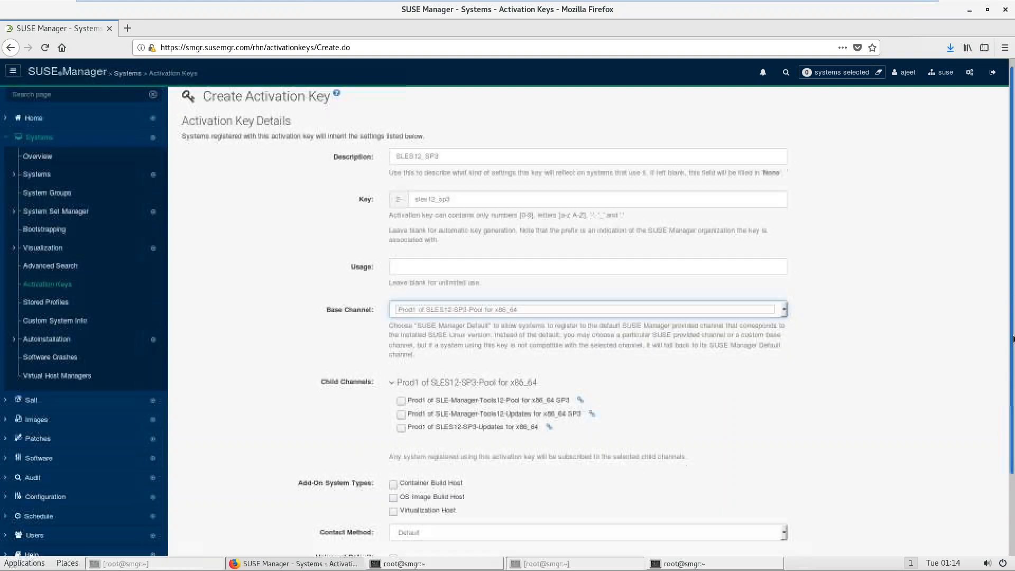
pyautogui.click(401, 313)
pyautogui.click(448, 326)
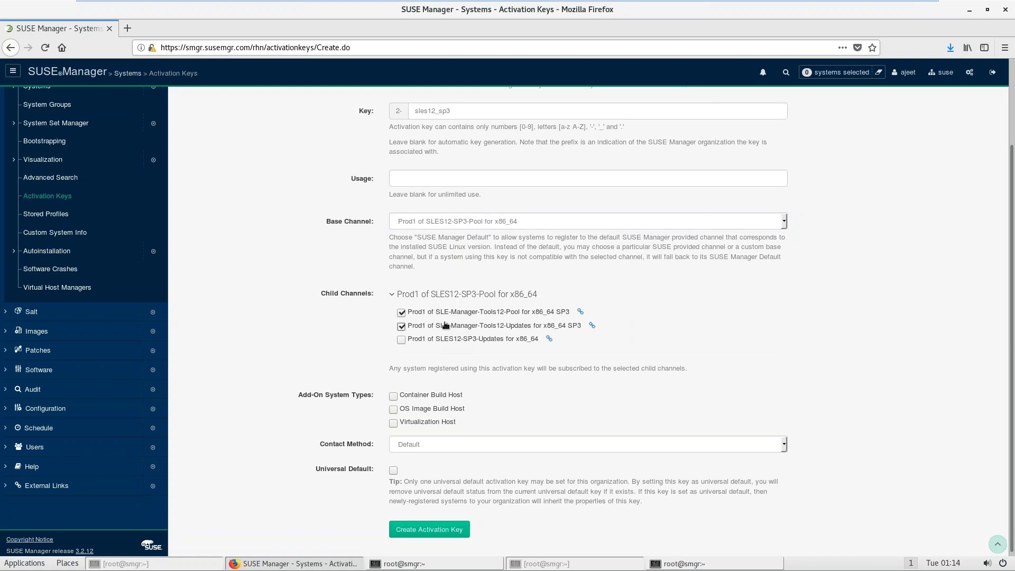
pyautogui.click(472, 342)
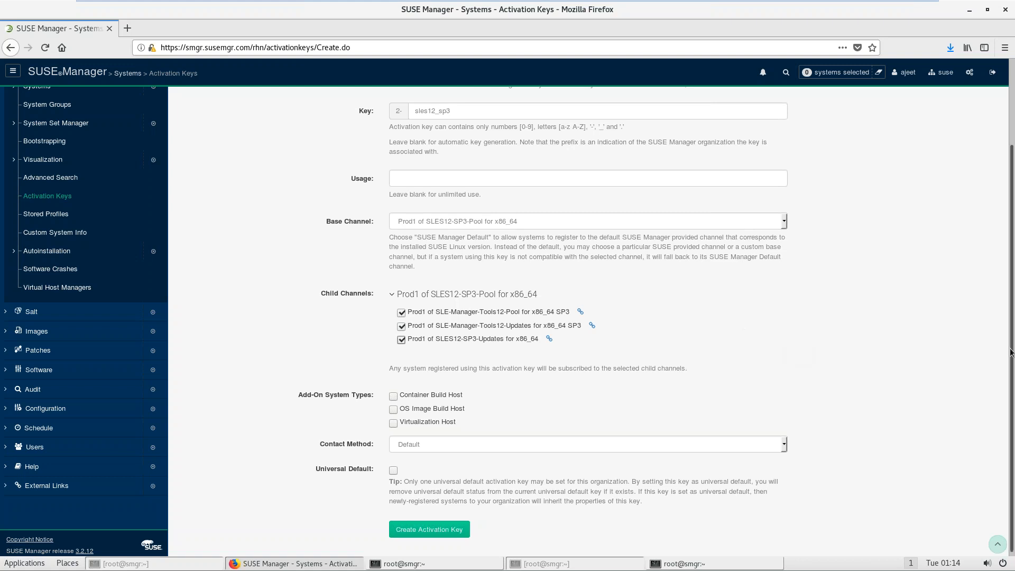
pyautogui.click(446, 531)
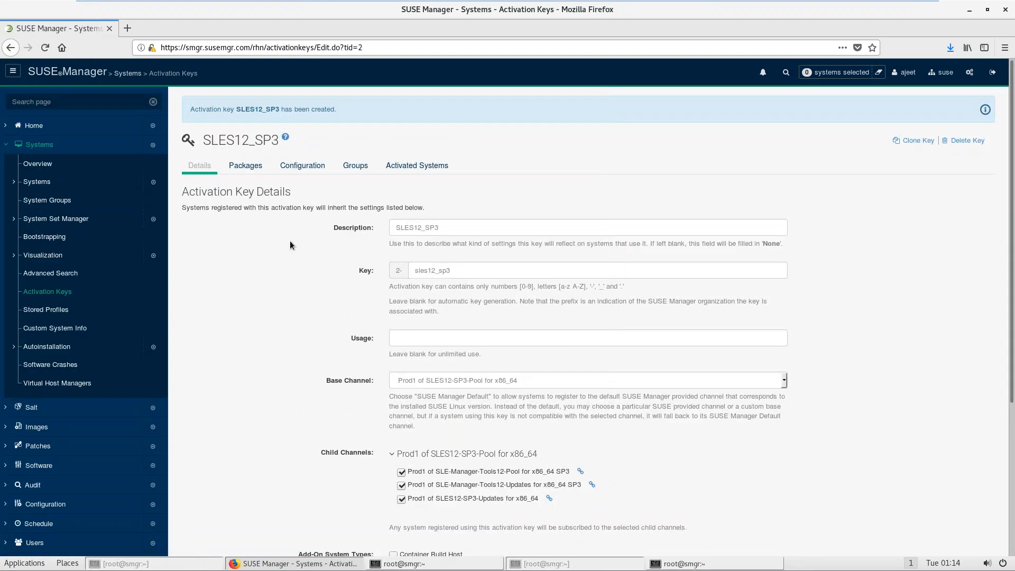
# Step: Review the activation key's Packages and Configuration tabs
pyautogui.click(235, 167)
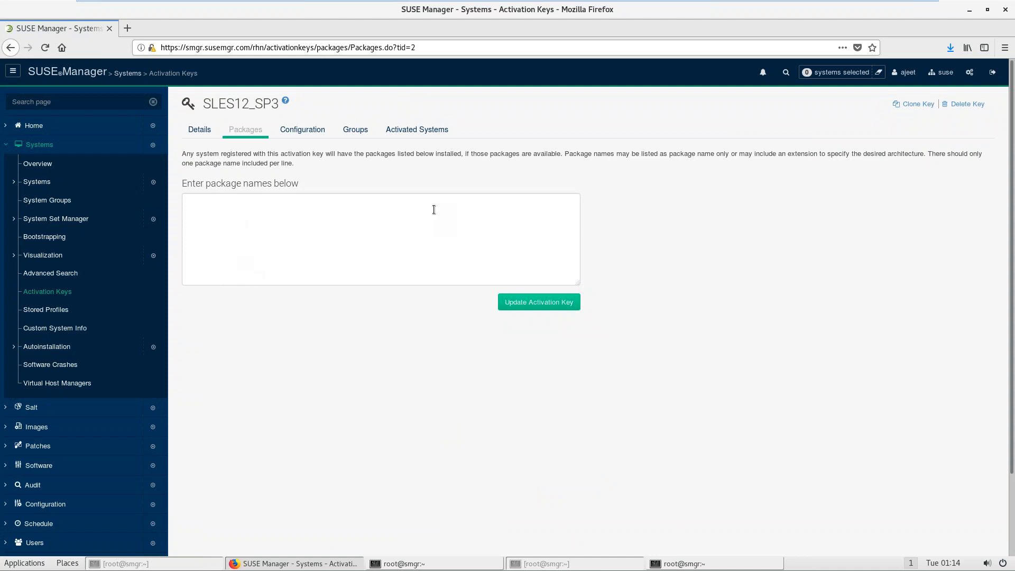
pyautogui.moveTo(565, 156); pyautogui.dragTo(745, 156)
pyautogui.click(188, 203)
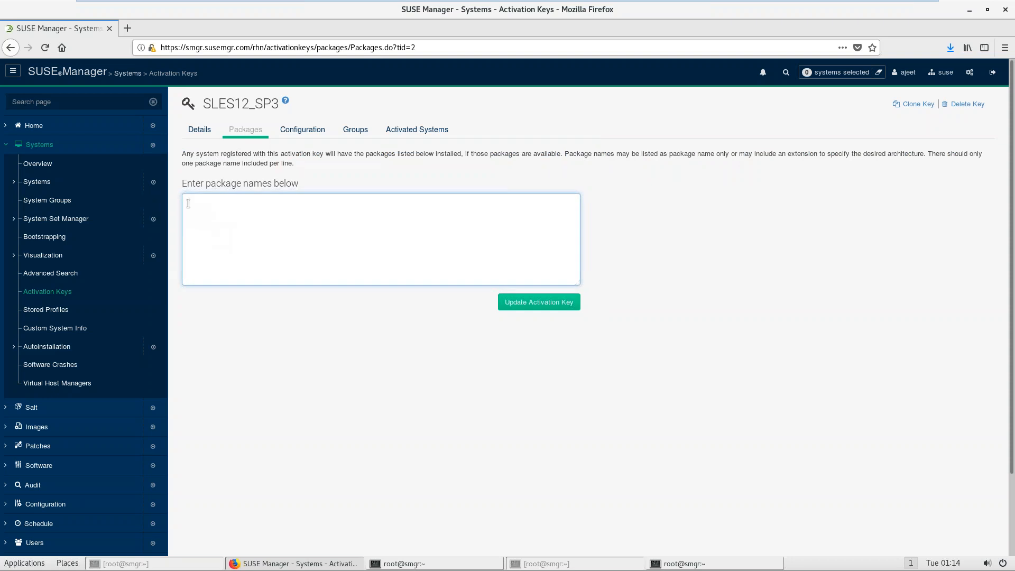
pyautogui.click(302, 132)
# Step: Join the key to the SLES12-SP3 system group and check its activated systems
pyautogui.click(353, 132)
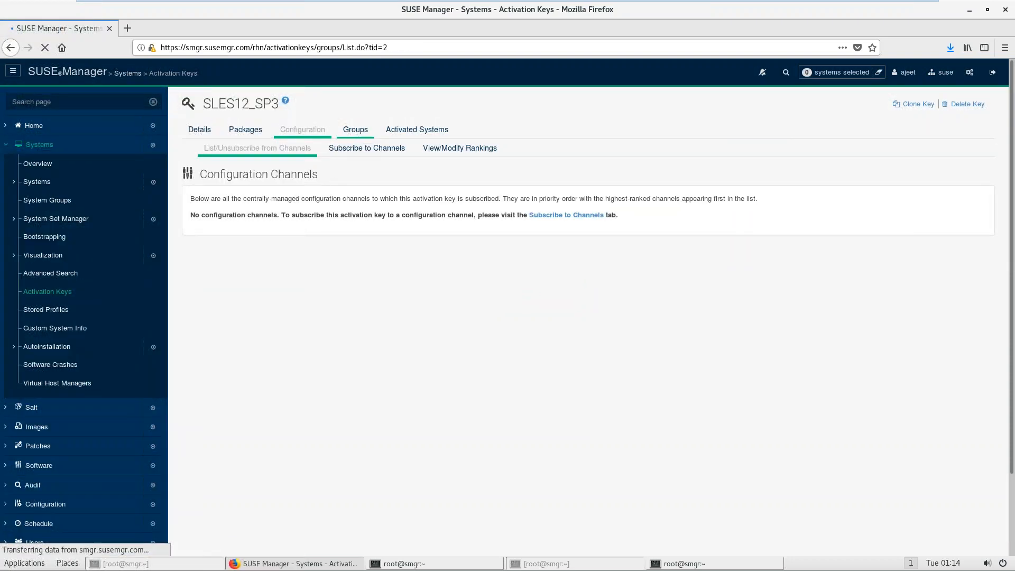
pyautogui.click(448, 217)
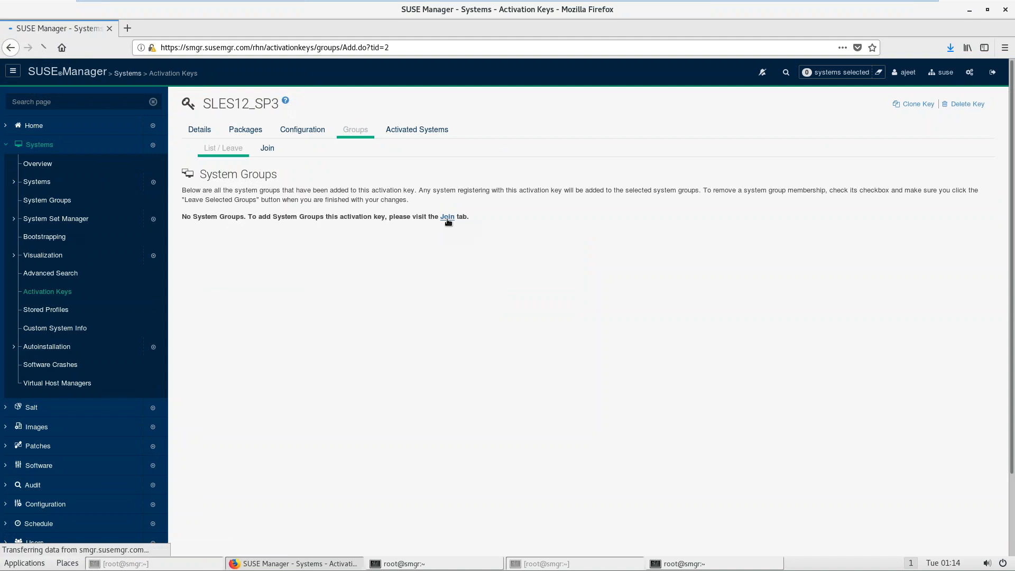
pyautogui.click(191, 299)
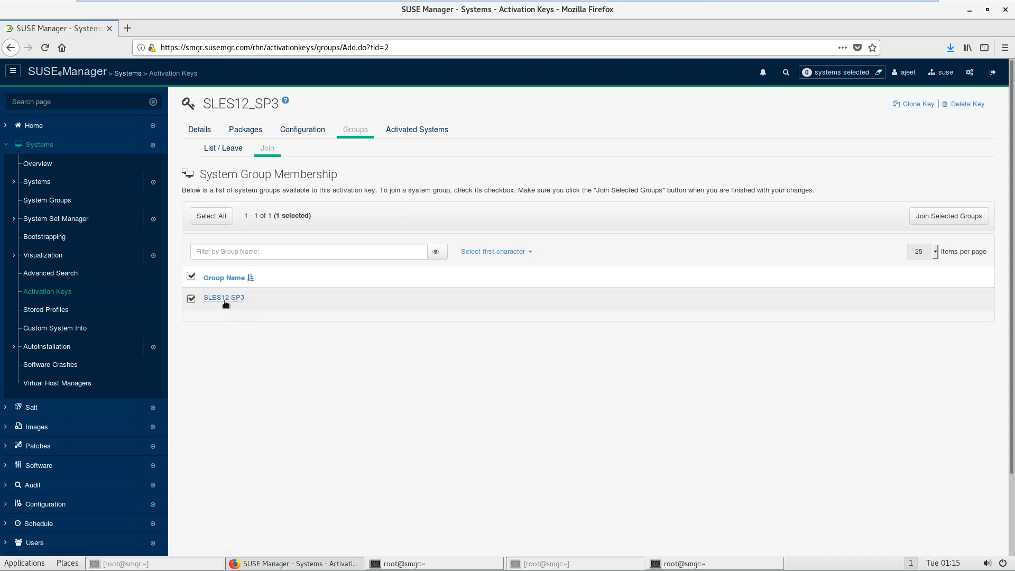
pyautogui.click(950, 216)
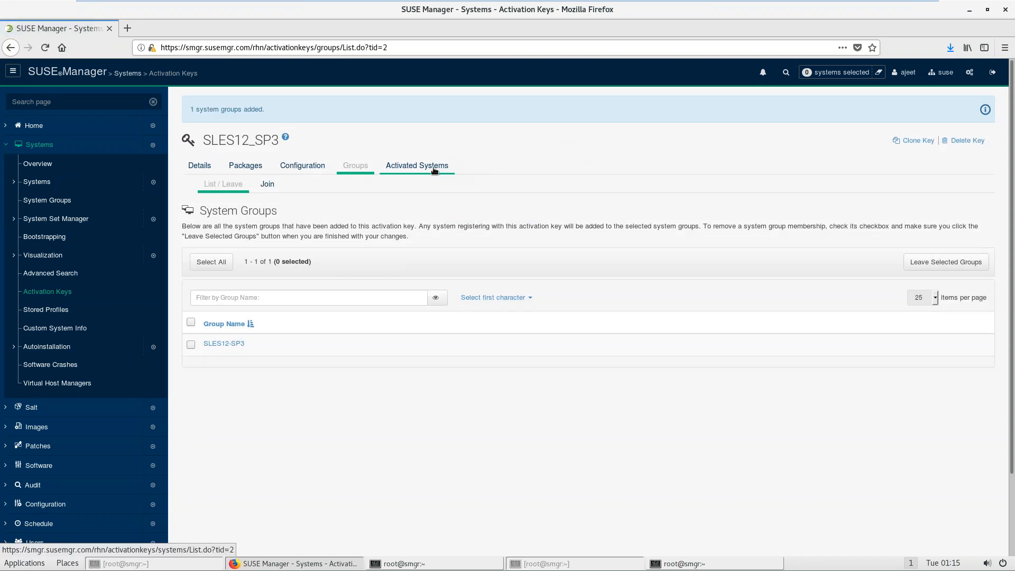
pyautogui.click(434, 168)
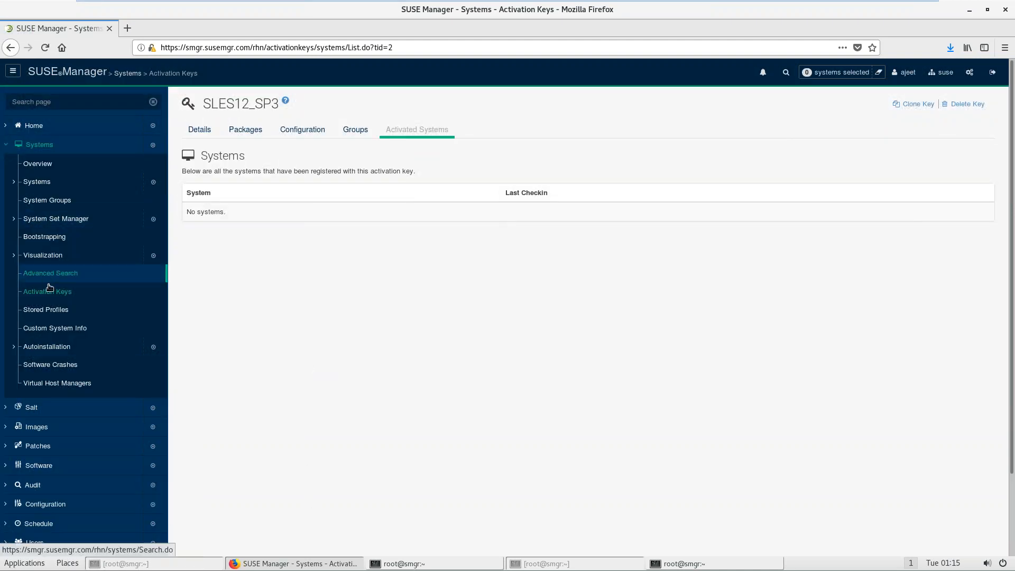
# Step: Save the SLES12_SP3 key's details with Update Activation Key
pyautogui.click(195, 131)
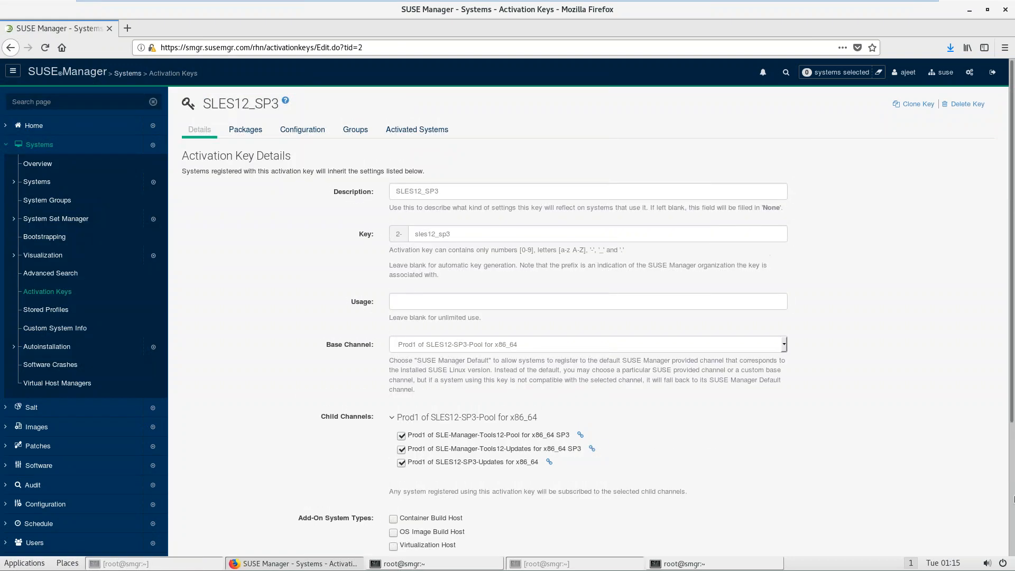
pyautogui.click(1011, 513)
pyautogui.click(430, 526)
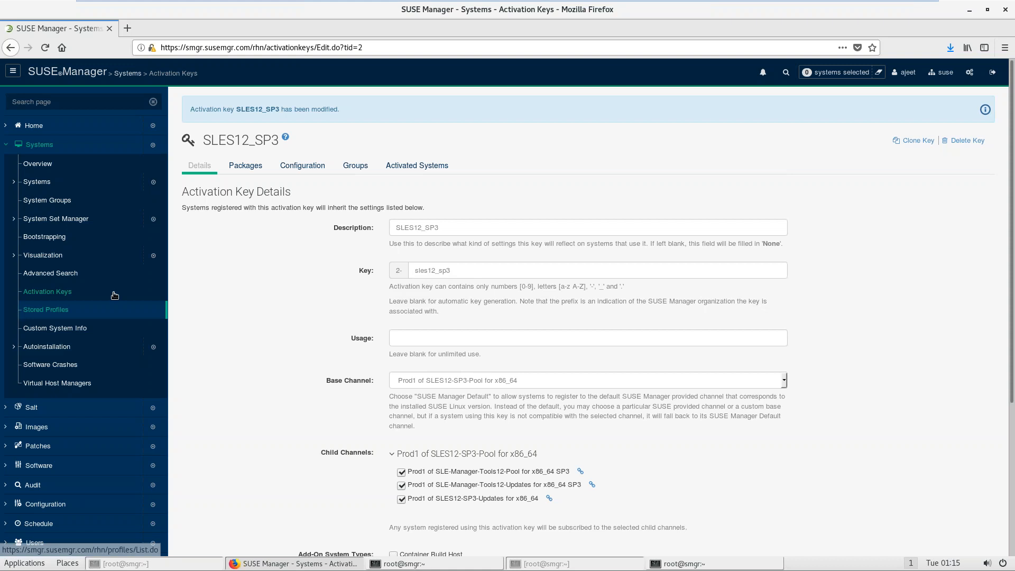
# Step: Copy the SLES12_SP3 key value from the Activation Keys list
pyautogui.click(67, 291)
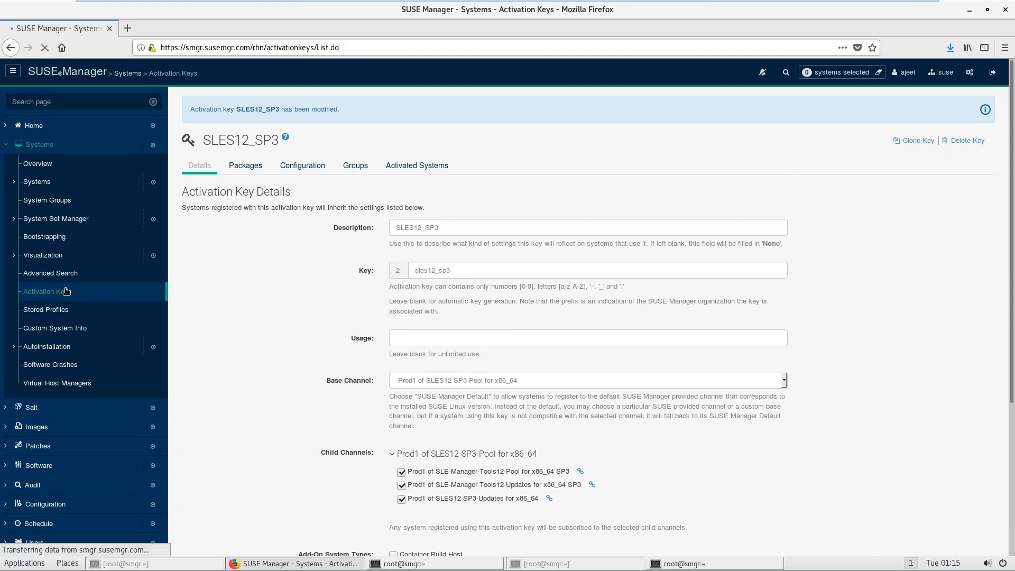
pyautogui.moveTo(536, 363); pyautogui.dragTo(497, 364)
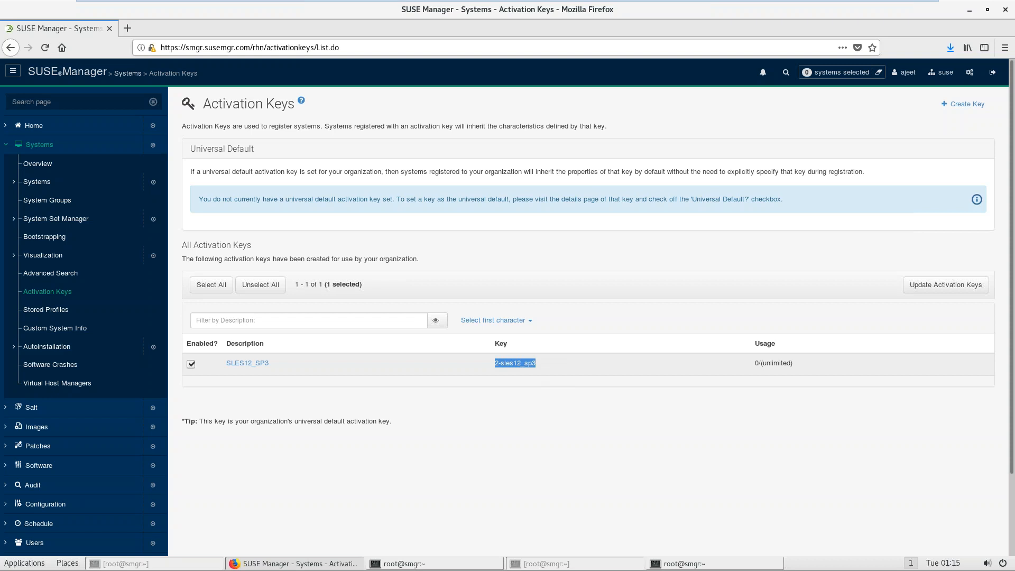
pyautogui.rightClick(496, 363)
pyautogui.click(519, 370)
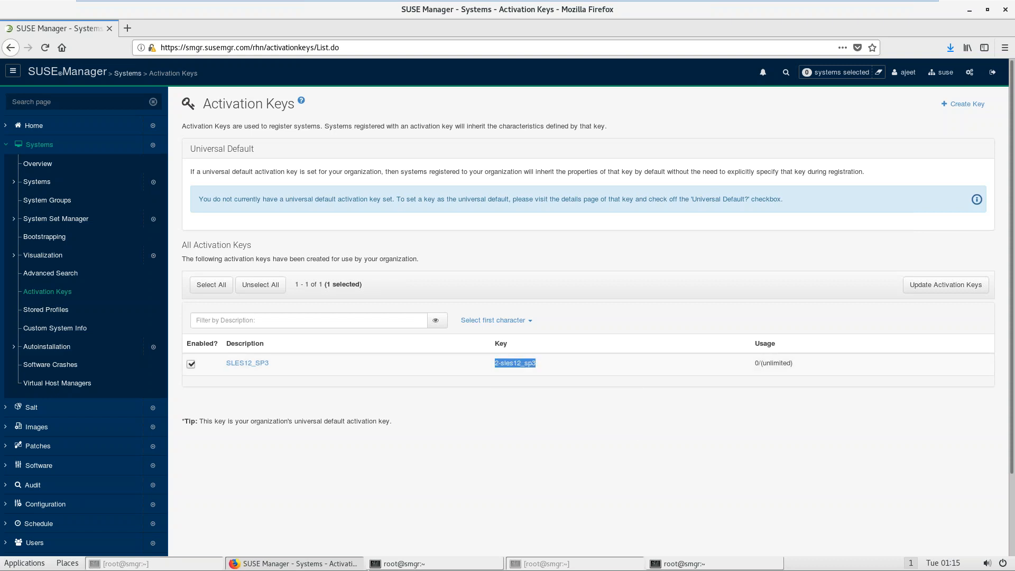
pyautogui.click(402, 564)
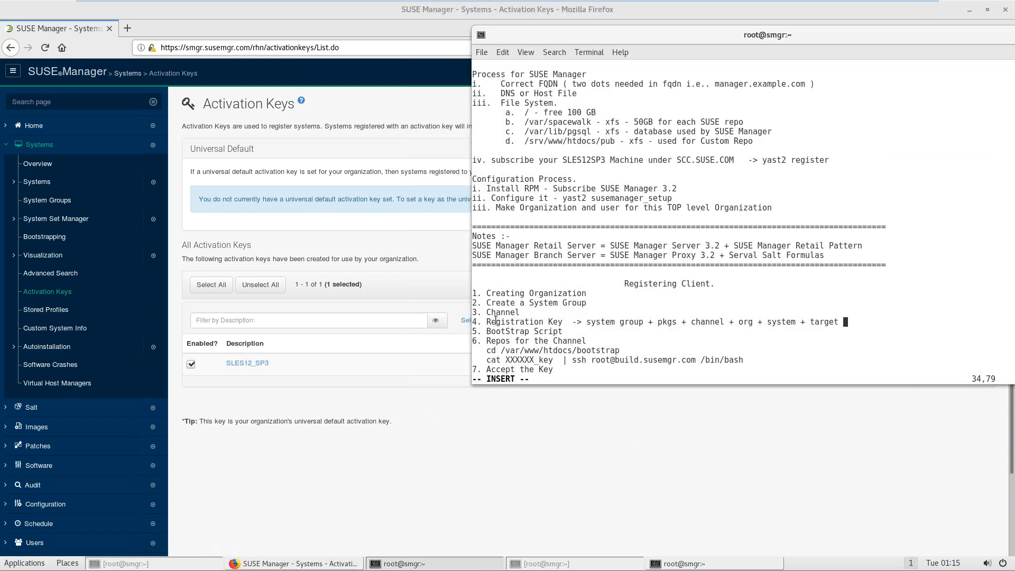
# Step: Mark the BootStrap Script step in the notes and open Systems > Bootstrapping
pyautogui.moveTo(487, 332); pyautogui.dragTo(564, 326)
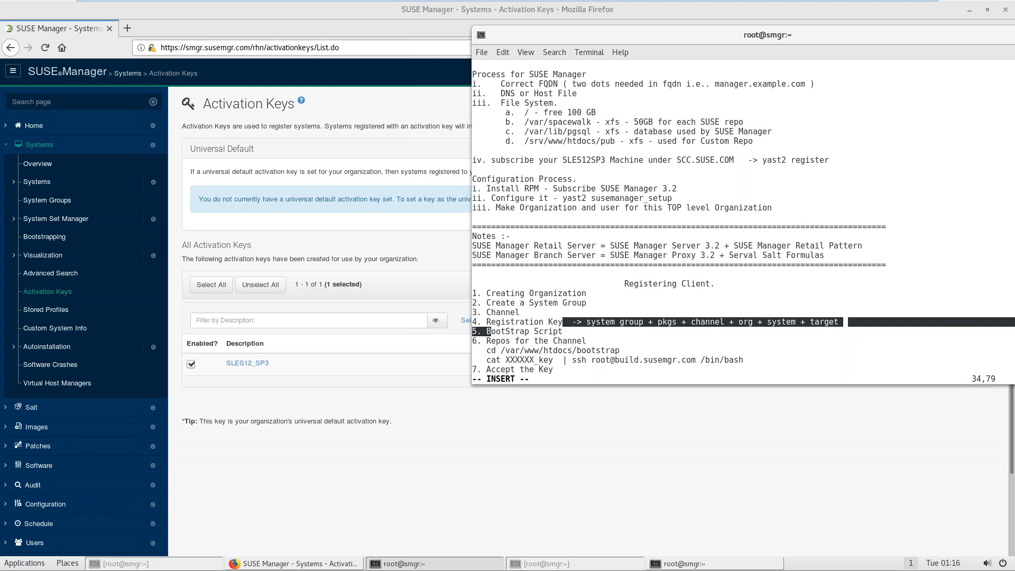
pyautogui.click(58, 238)
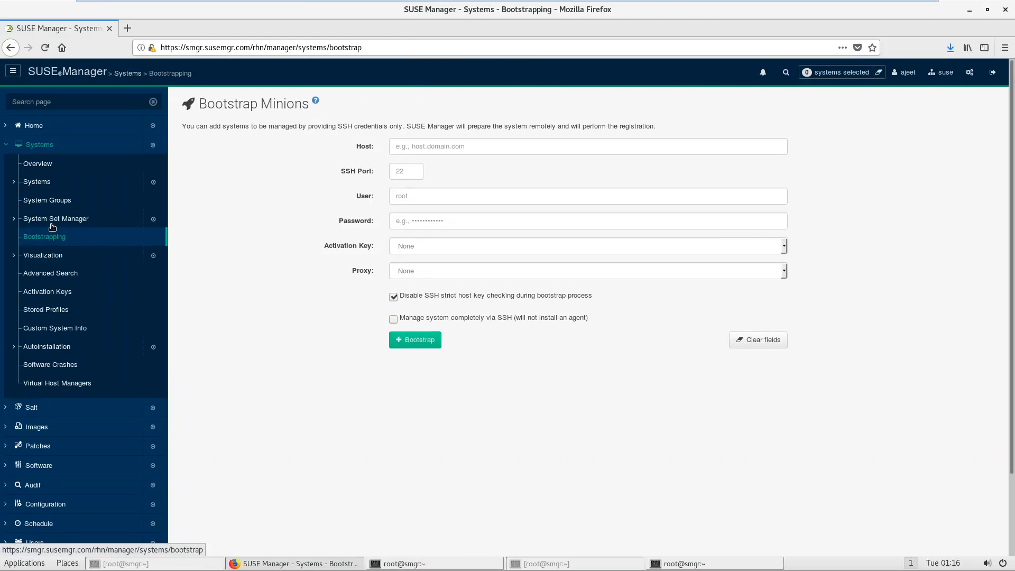
pyautogui.click(475, 139)
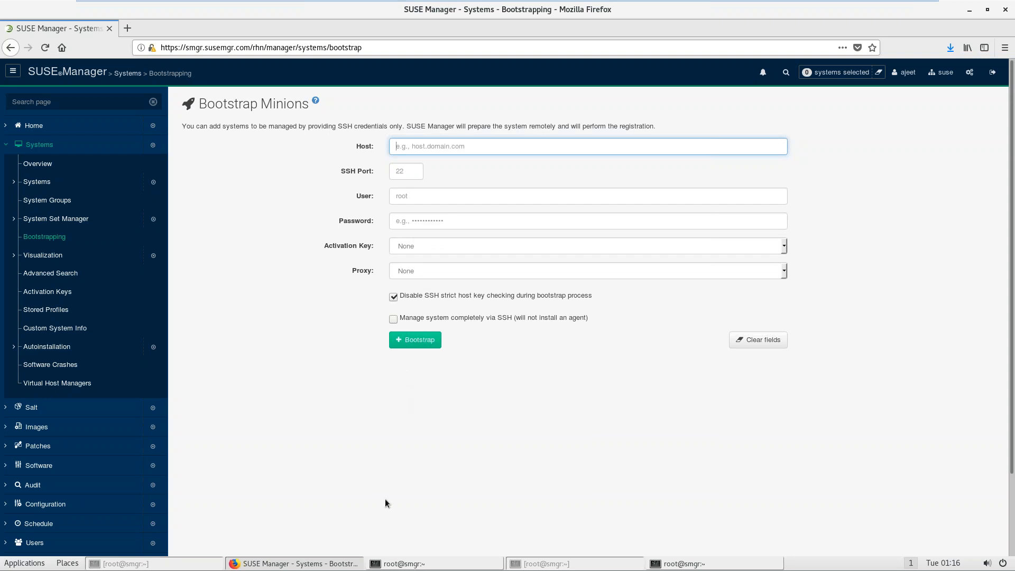
pyautogui.click(422, 565)
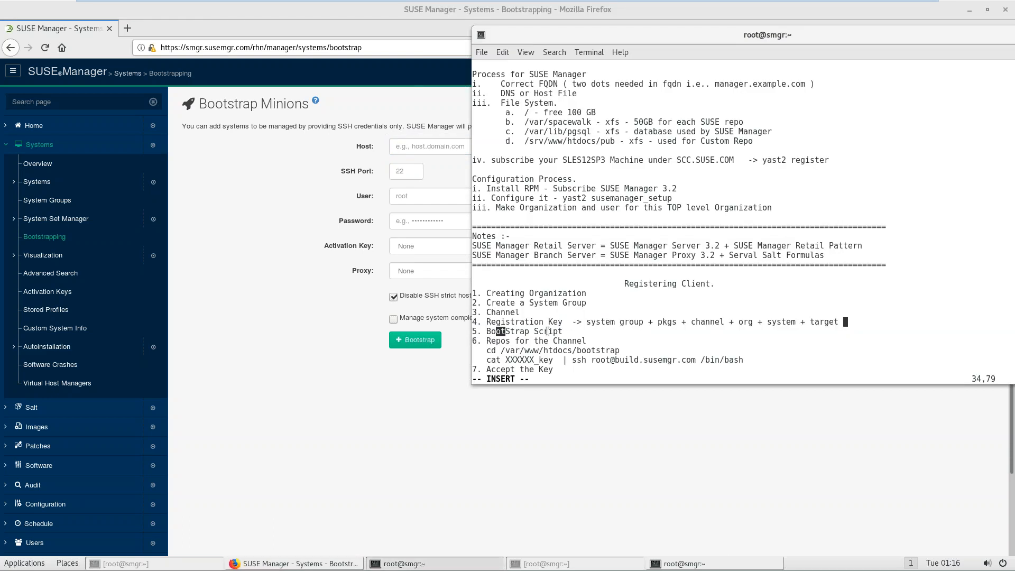
pyautogui.click(318, 363)
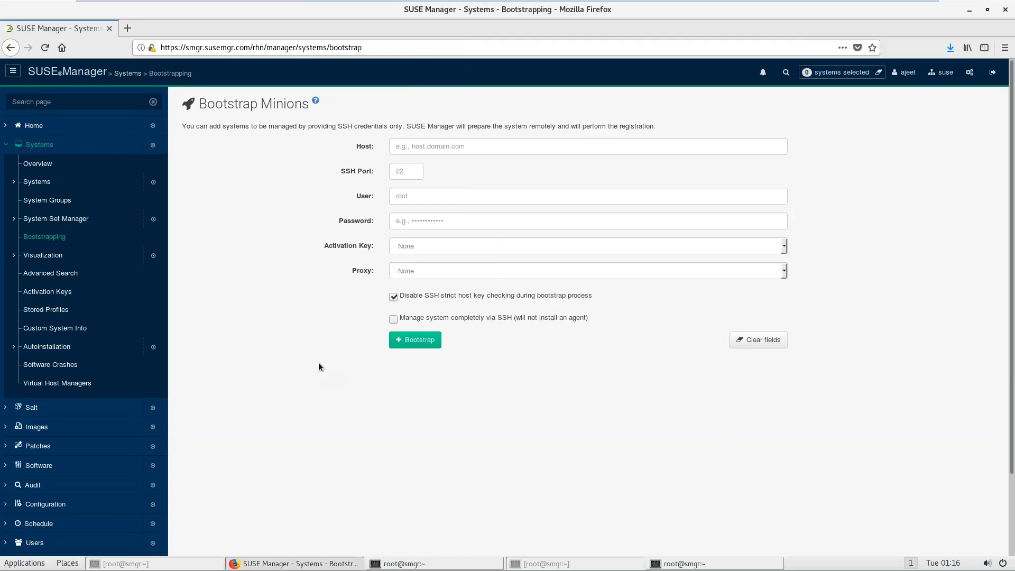
pyautogui.click(44, 146)
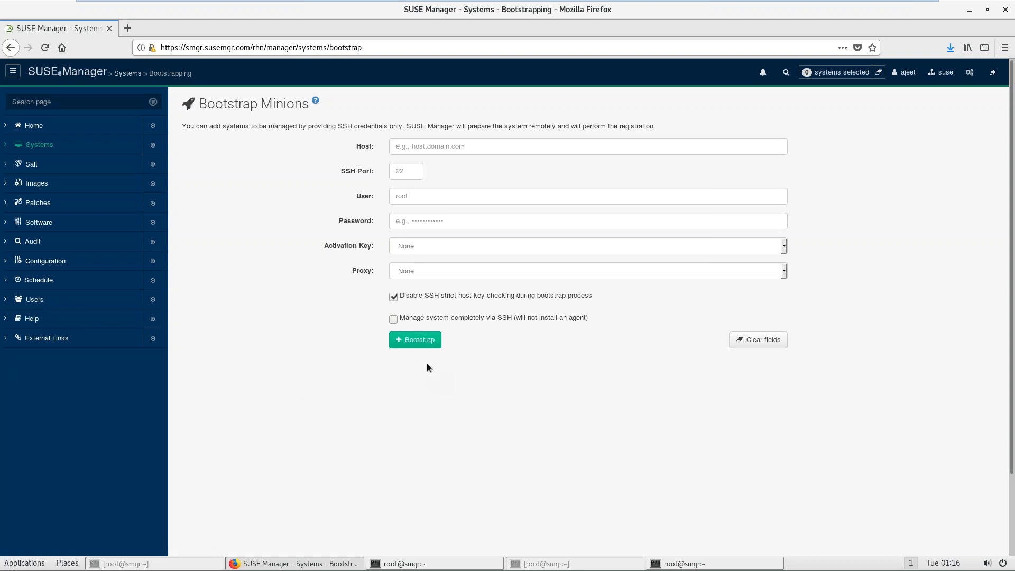
pyautogui.click(991, 72)
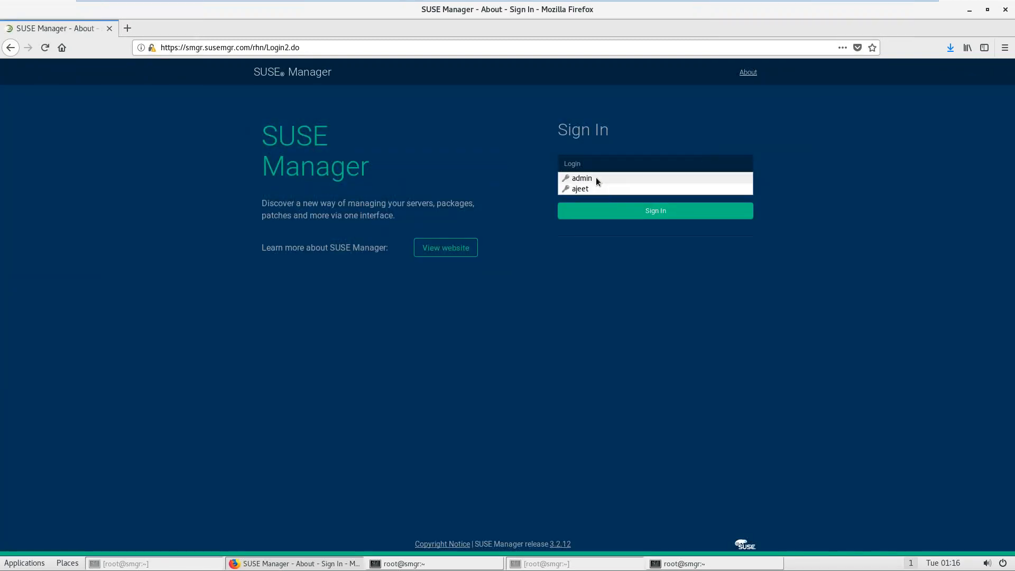
# Step: Sign back in to SUSE Manager with the saved administrator login
pyautogui.click(595, 177)
pyautogui.click(610, 211)
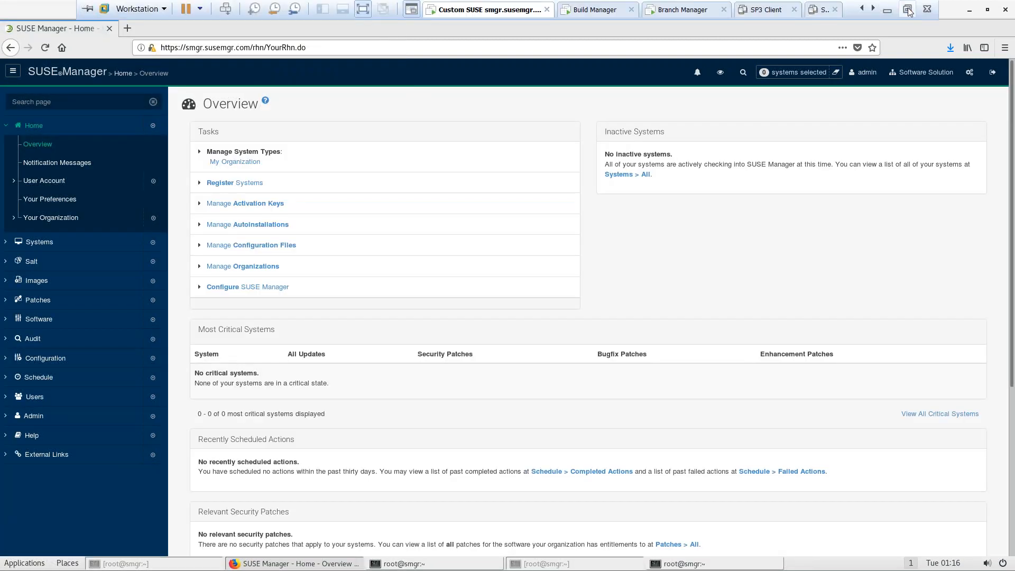
pyautogui.click(882, 8)
pyautogui.scroll(-3, 874, 385)
pyautogui.scroll(3, 873, 385)
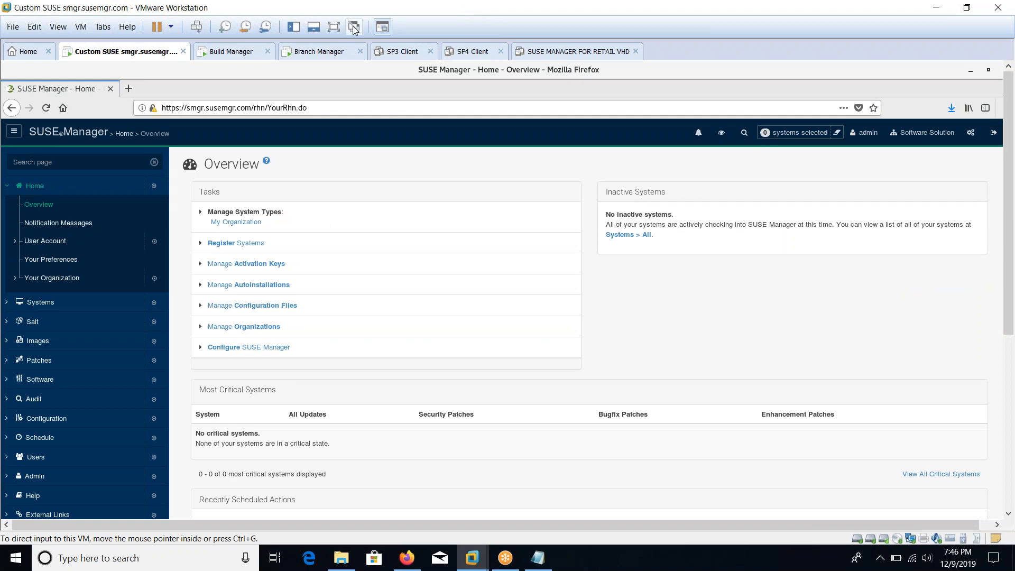
pyautogui.click(334, 26)
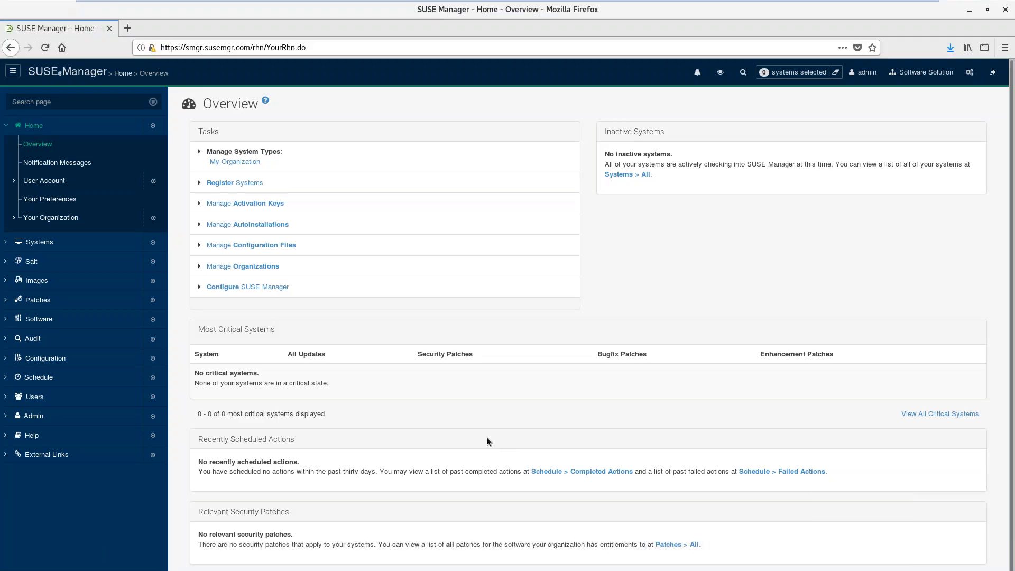
# Step: Browse the Manager Configuration tabs: Bootstrap Script, General, Organizations, Restart and Cobbler
pyautogui.click(34, 416)
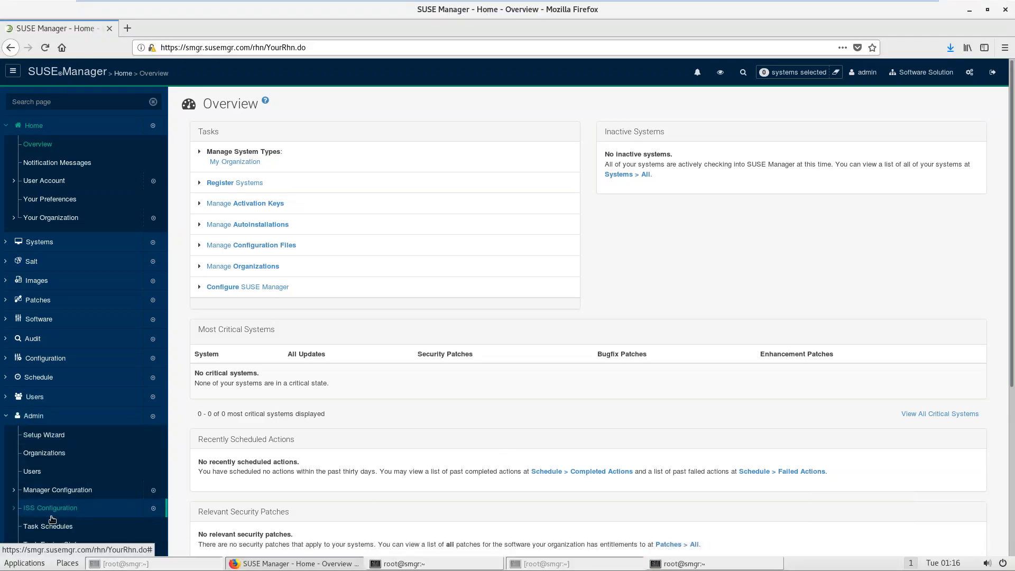
pyautogui.click(63, 494)
pyautogui.click(65, 527)
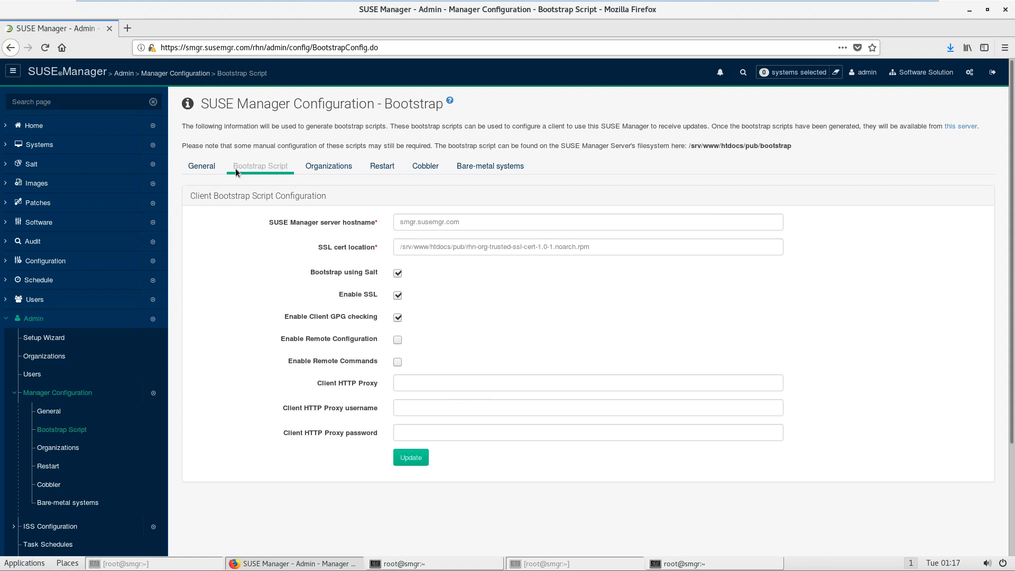
pyautogui.click(204, 167)
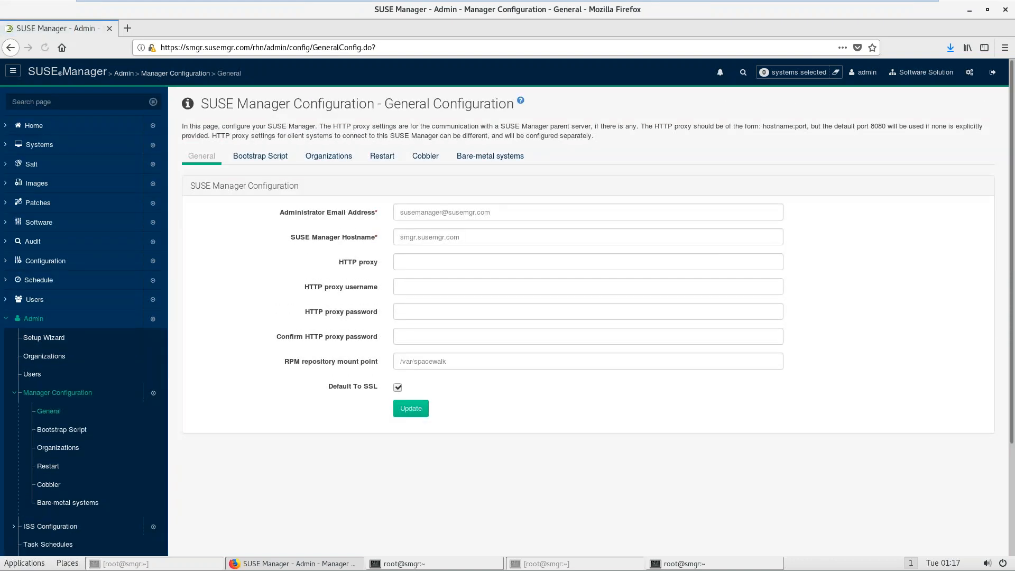
pyautogui.click(248, 159)
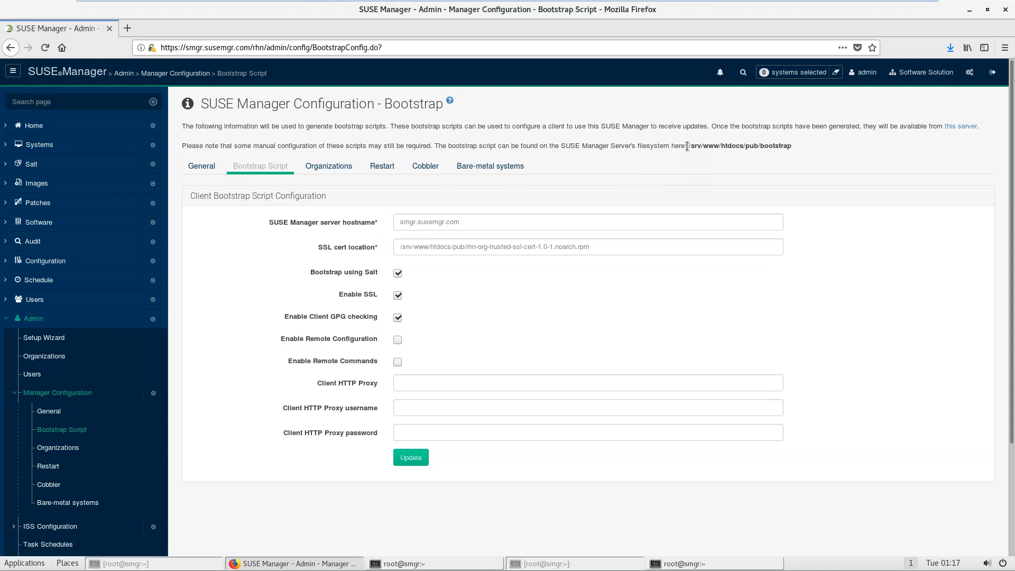
pyautogui.moveTo(696, 148); pyautogui.dragTo(774, 148)
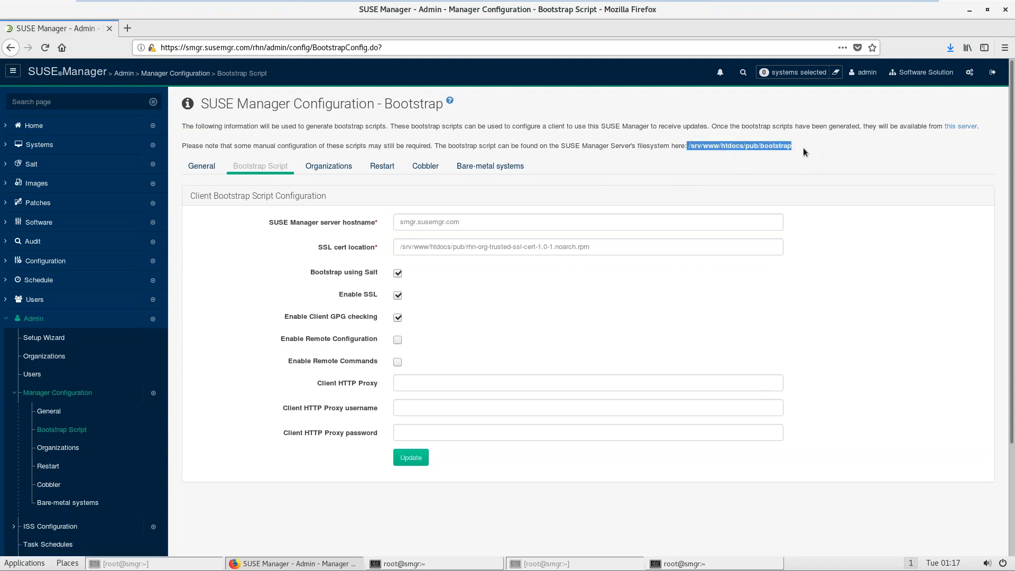
pyautogui.click(763, 155)
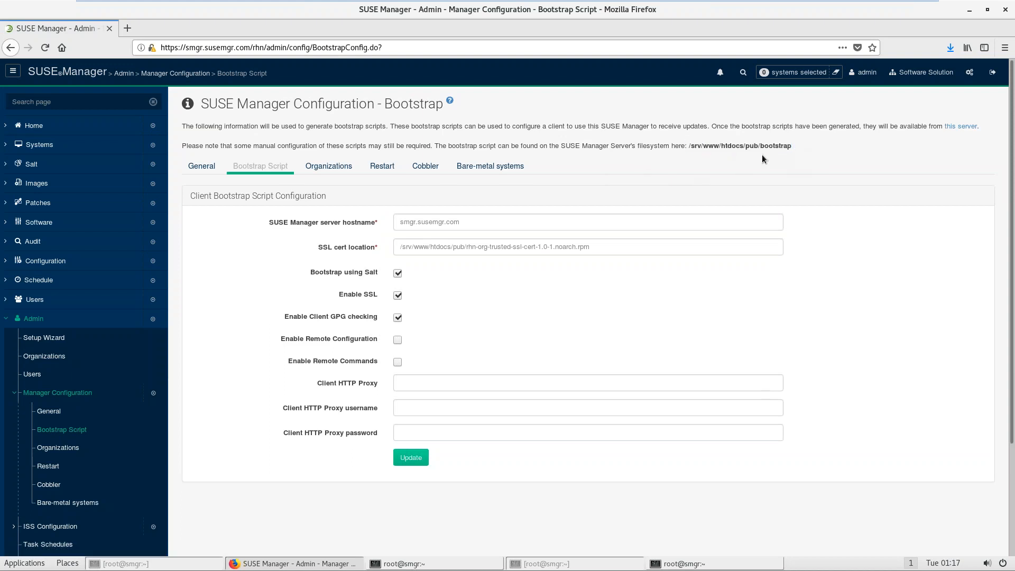
pyautogui.click(332, 167)
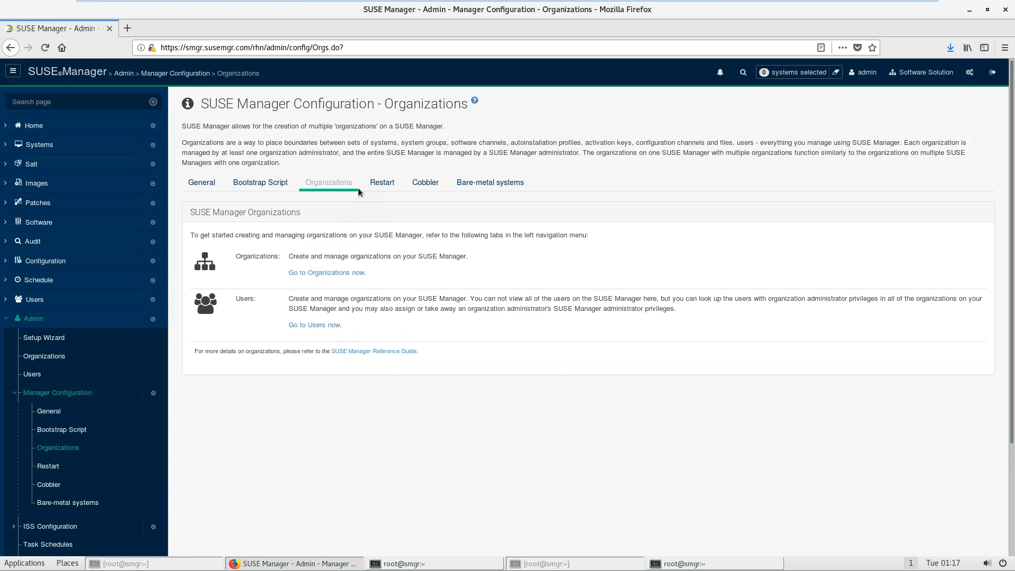
pyautogui.click(381, 183)
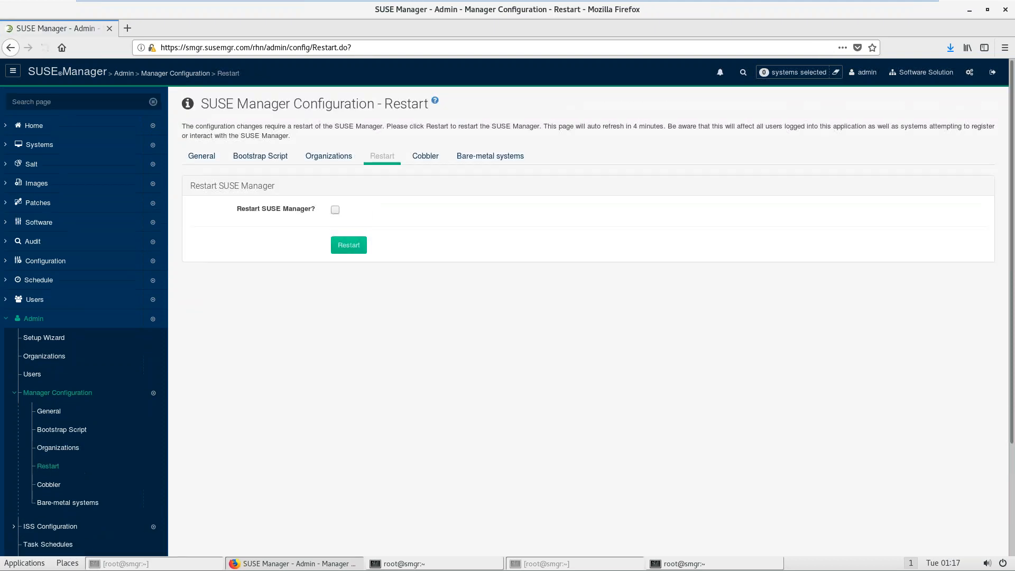
pyautogui.click(421, 159)
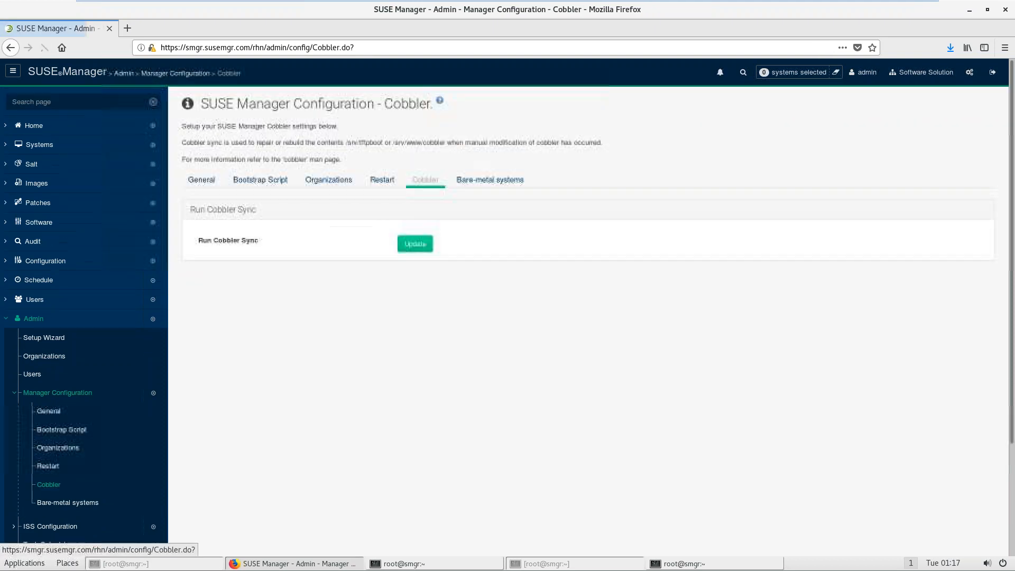
pyautogui.click(206, 184)
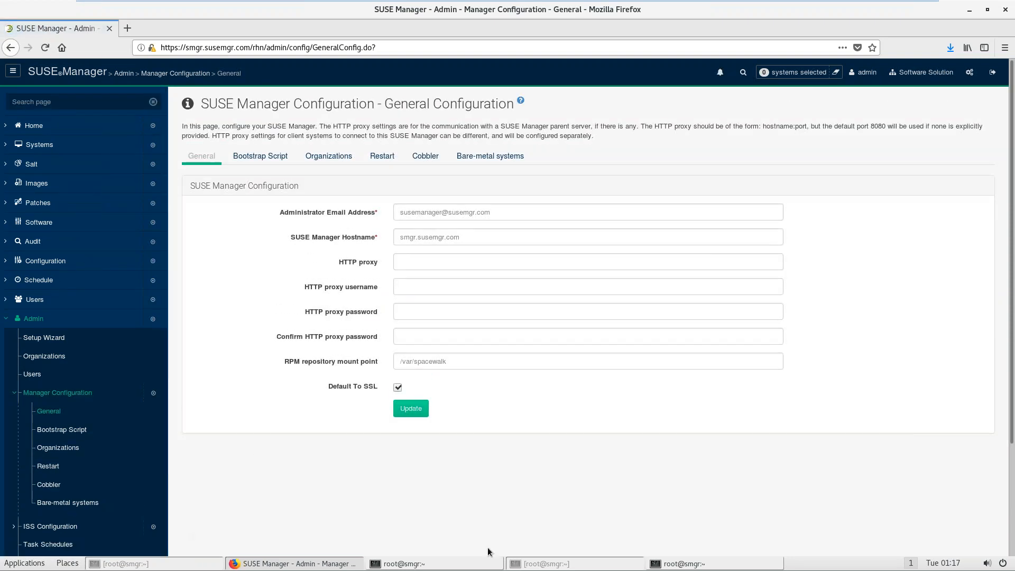
# Step: Bring the build host terminal forward and log out of its session
pyautogui.click(459, 564)
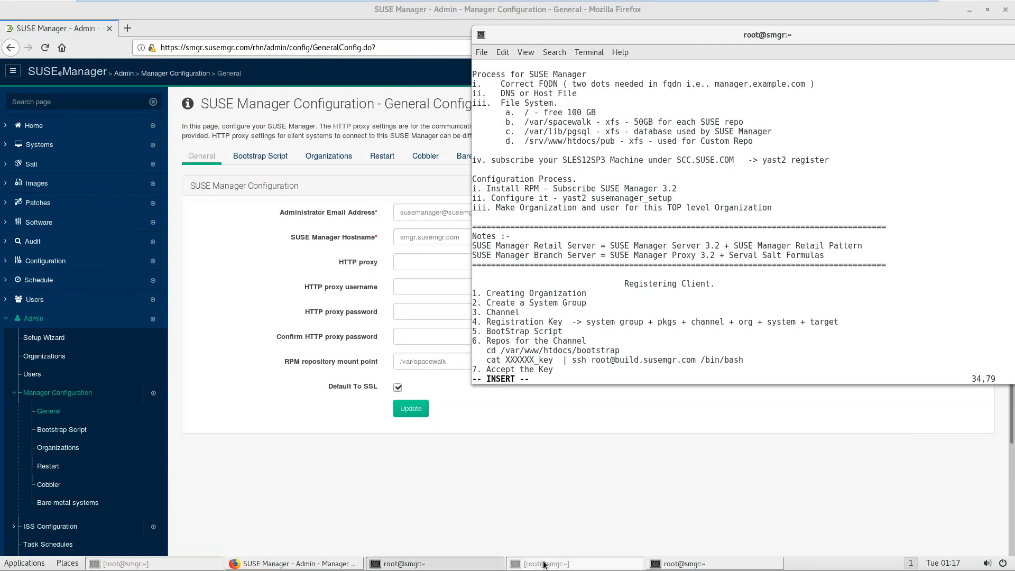
pyautogui.click(697, 565)
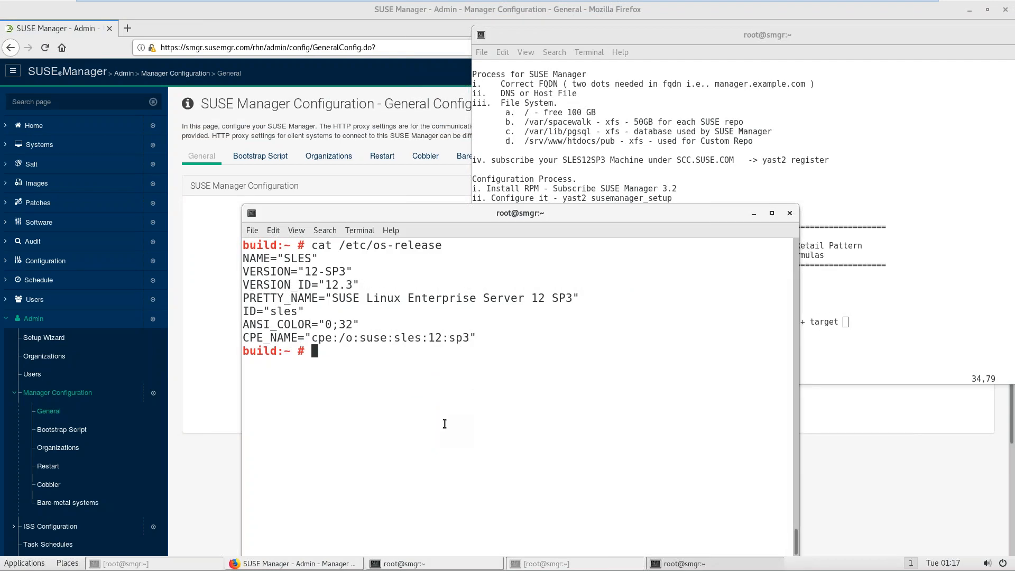
pyautogui.hotkey('ctrl', 'd')
# Step: List /srv/www/htdocs/pub/bootstrap/ in the root terminal
pyautogui.hotkey('ctrl', 'l')
pyautogui.write('ls /')
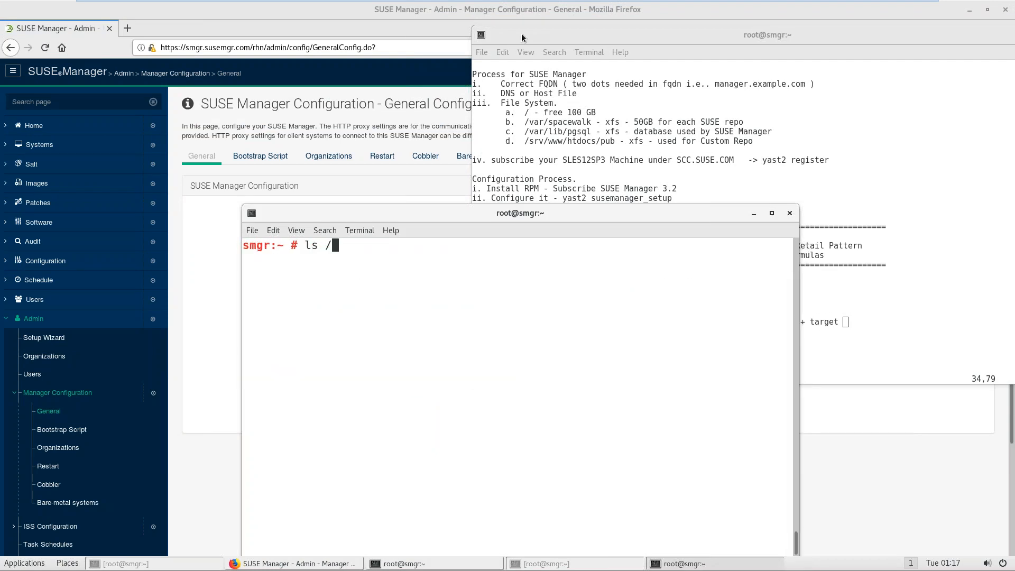
pyautogui.moveTo(522, 36); pyautogui.dragTo(733, 242)
pyautogui.click(525, 289)
pyautogui.write('srv/www/htdocs/')
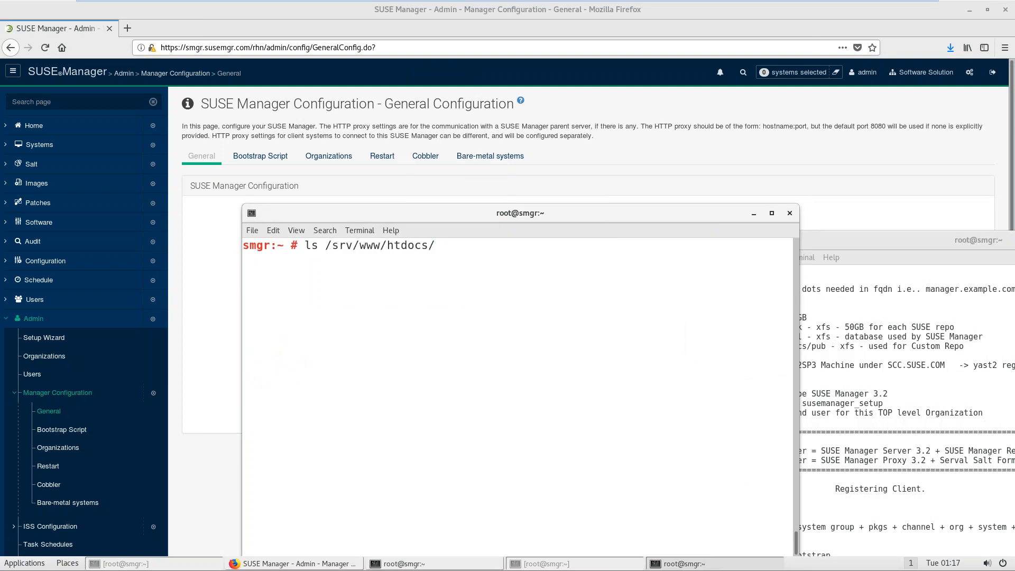
pyautogui.write('pub/bootstrap/')
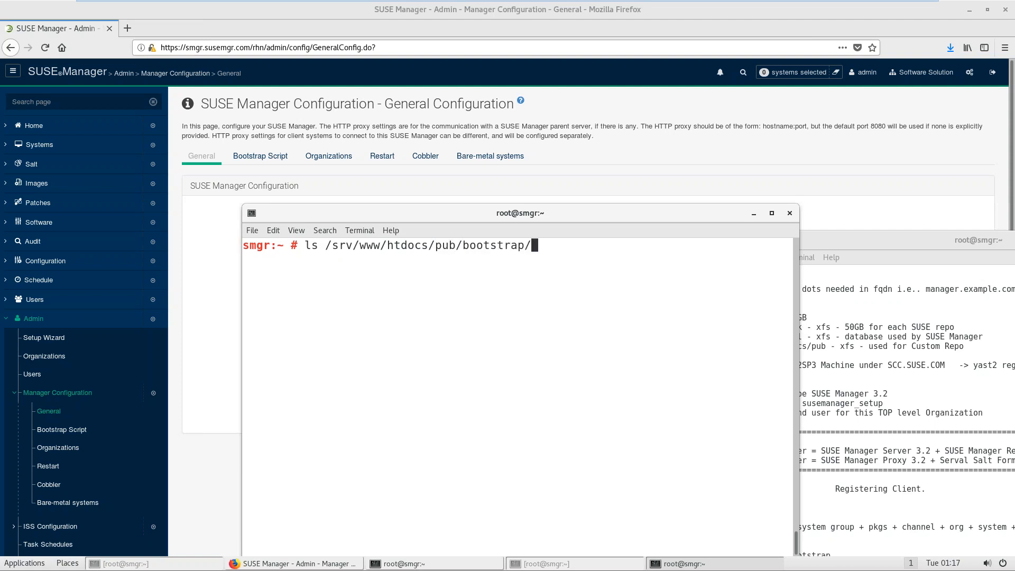
pyautogui.press('Return')
pyautogui.press('Up')
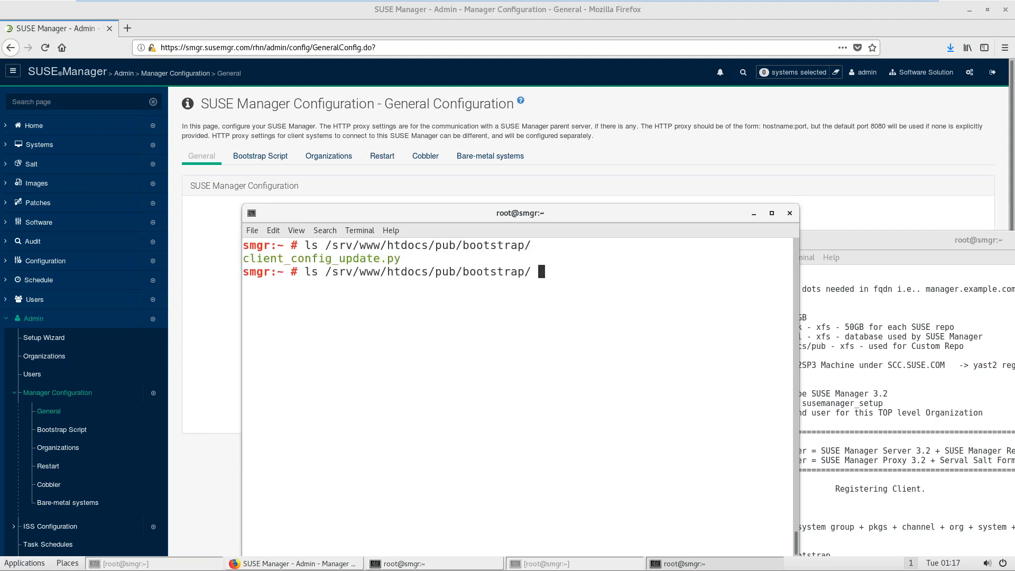
# Step: Generate the bootstrap script with Update on the Bootstrap Script tab
pyautogui.click(594, 164)
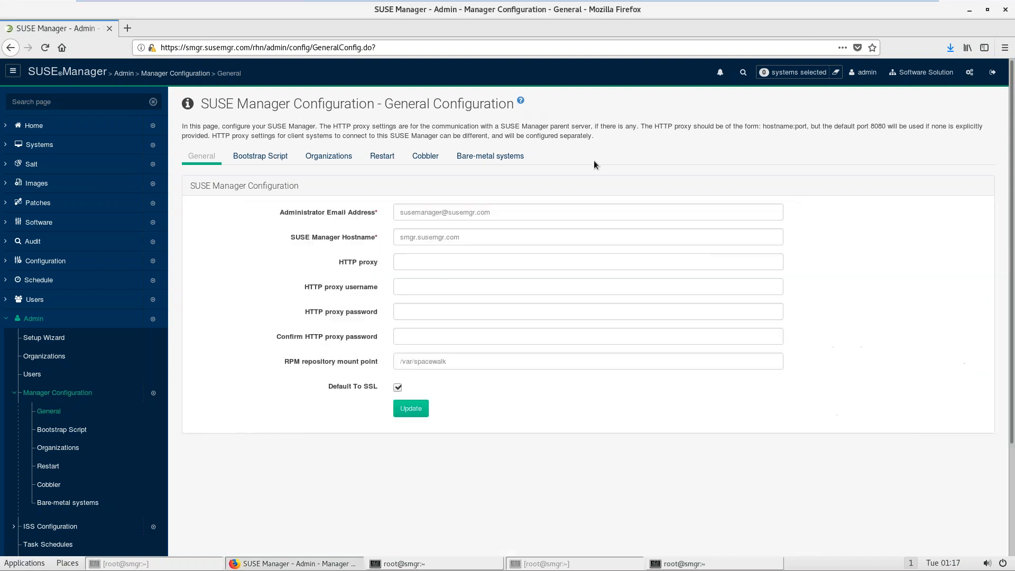
pyautogui.click(258, 157)
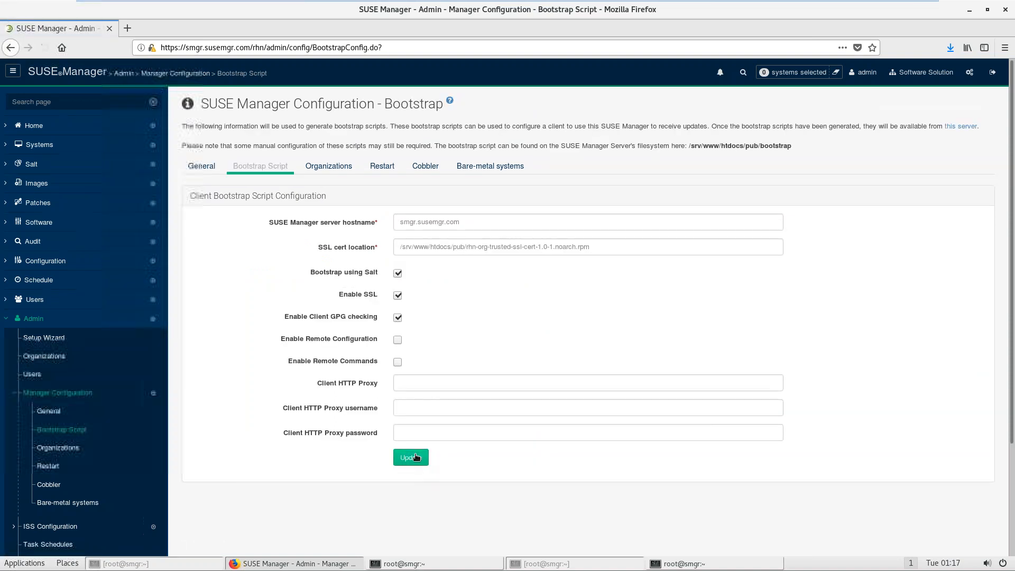
pyautogui.click(682, 563)
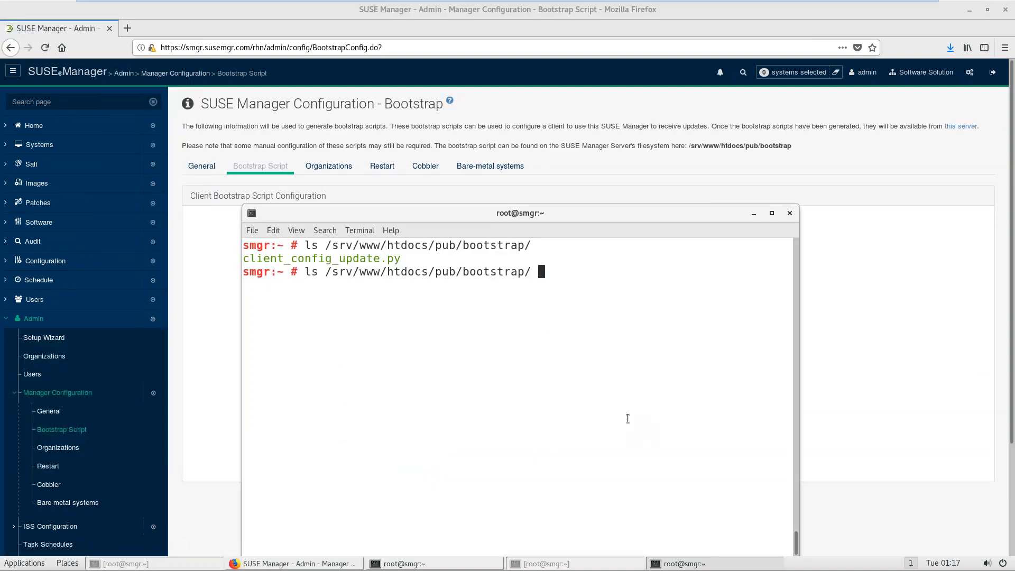
pyautogui.press('Return')
pyautogui.click(878, 344)
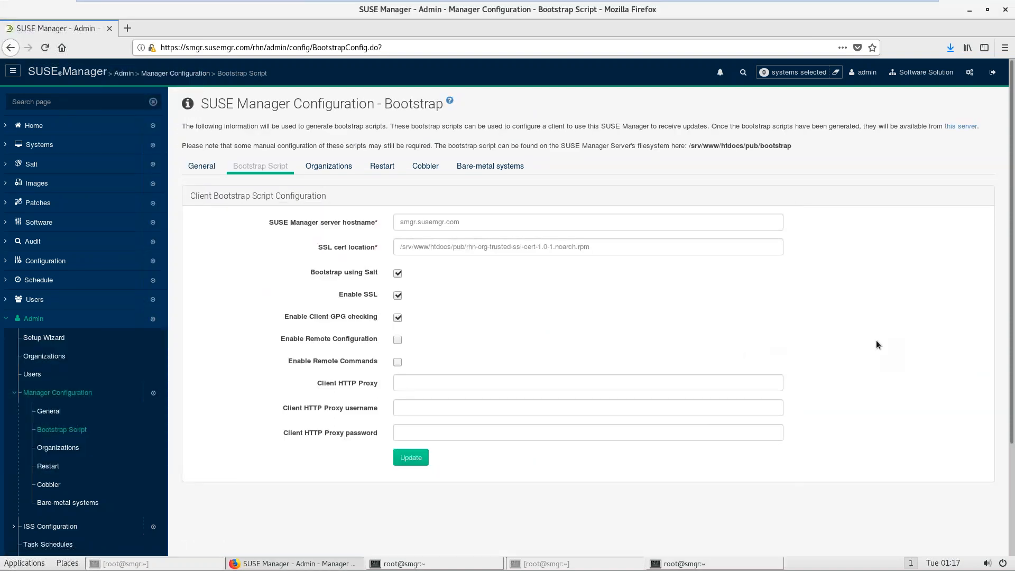
pyautogui.click(412, 461)
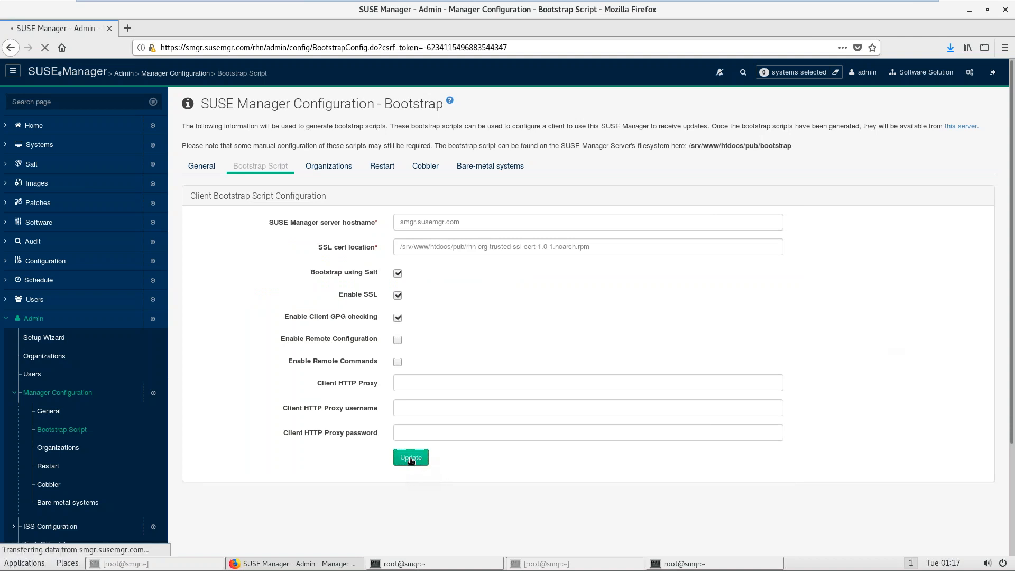
# Step: Relist the bootstrap directory to confirm bootstrap.sh is there, maximizing the terminal
pyautogui.click(722, 567)
pyautogui.press('Up')
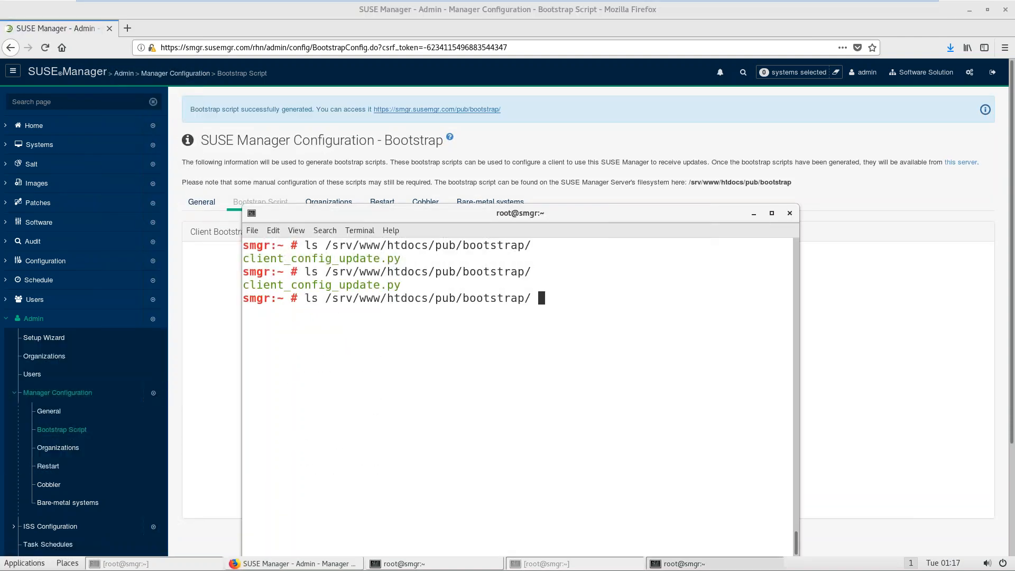
pyautogui.press('Return')
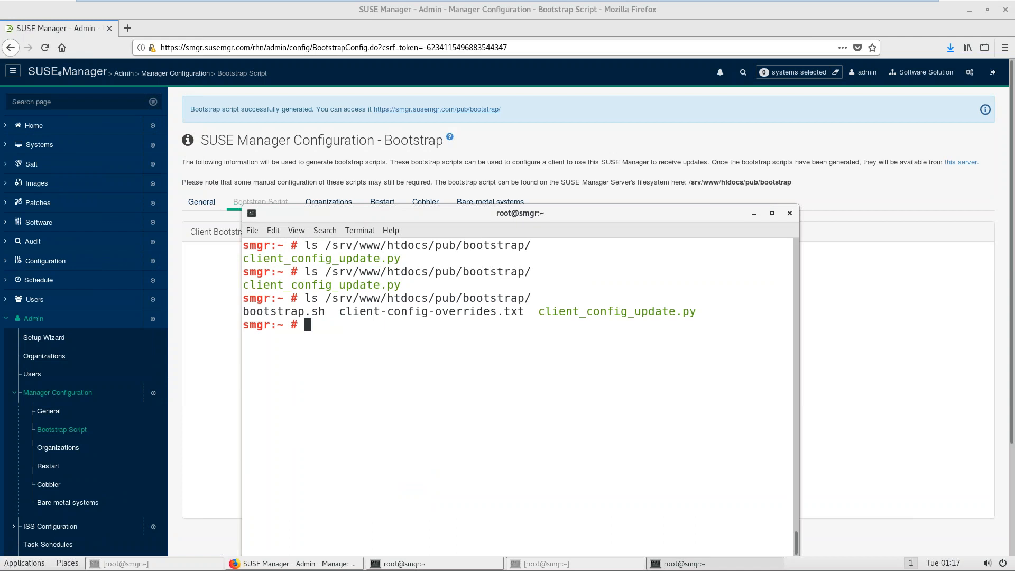
pyautogui.doubleClick(521, 214)
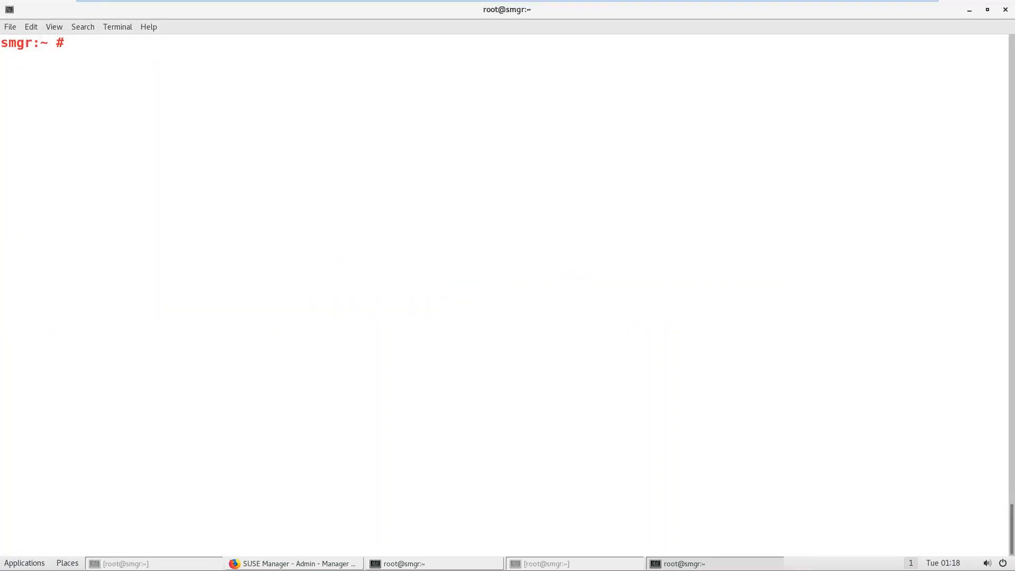
# Step: Change into /srv/www/htdocs/pub/bootstrap and list its files
pyautogui.write('ls')
pyautogui.press('Return')
pyautogui.write('ls /srv/www/htdocs/pub/bootstrap/')
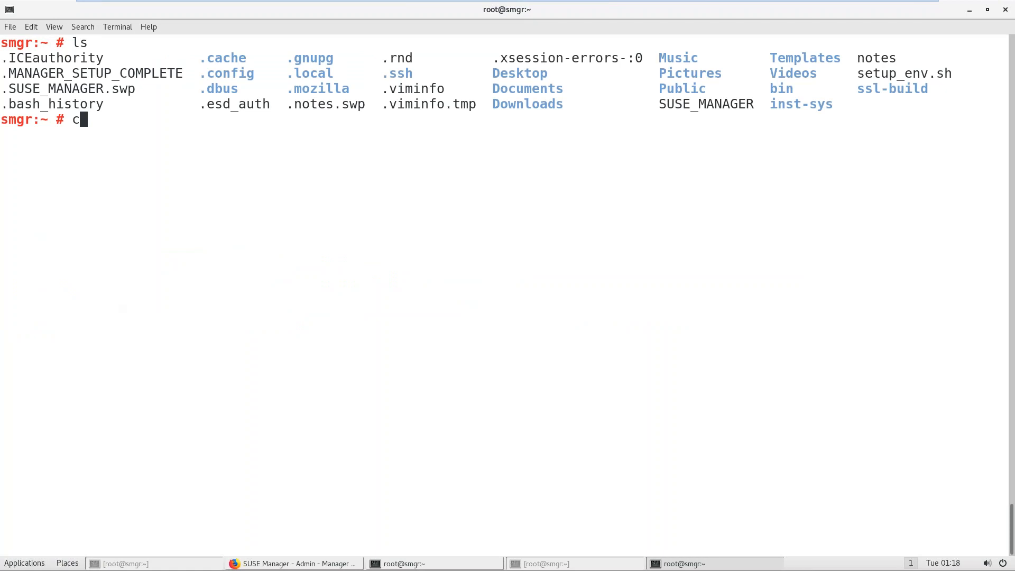
pyautogui.press('Delete')
pyautogui.press('Delete')
pyautogui.write('cd')
pyautogui.press('Return')
pyautogui.write('ls')
pyautogui.press('Return')
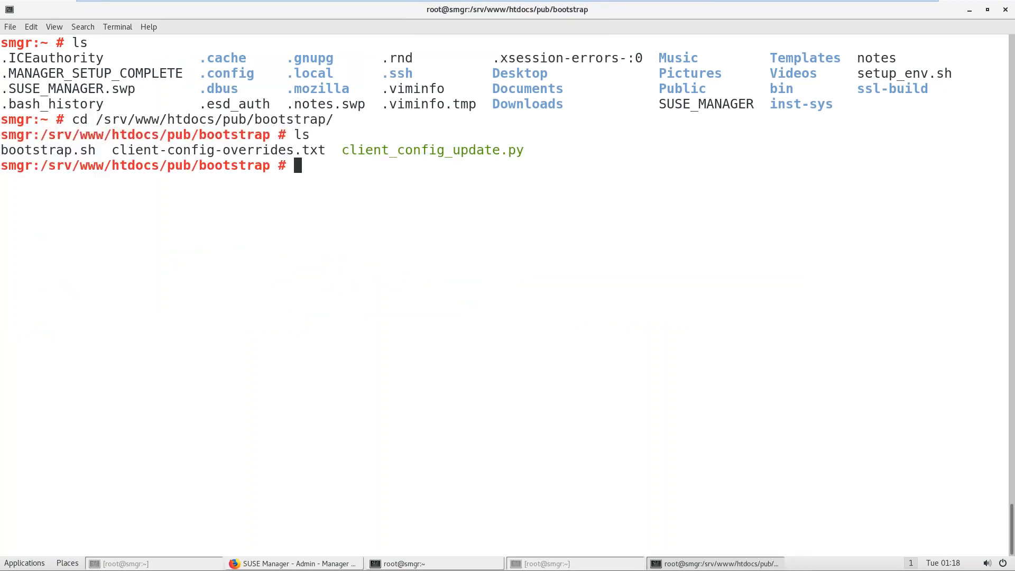
pyautogui.hotkey('ctrl', 'l')
pyautogui.write('ls')
pyautogui.press('Return')
# Step: Print the contents of bootstrap.sh with cat
pyautogui.write('cat b')
pyautogui.press('Tab')
pyautogui.press('Return')
pyautogui.hotkey('ctrl', 'l')
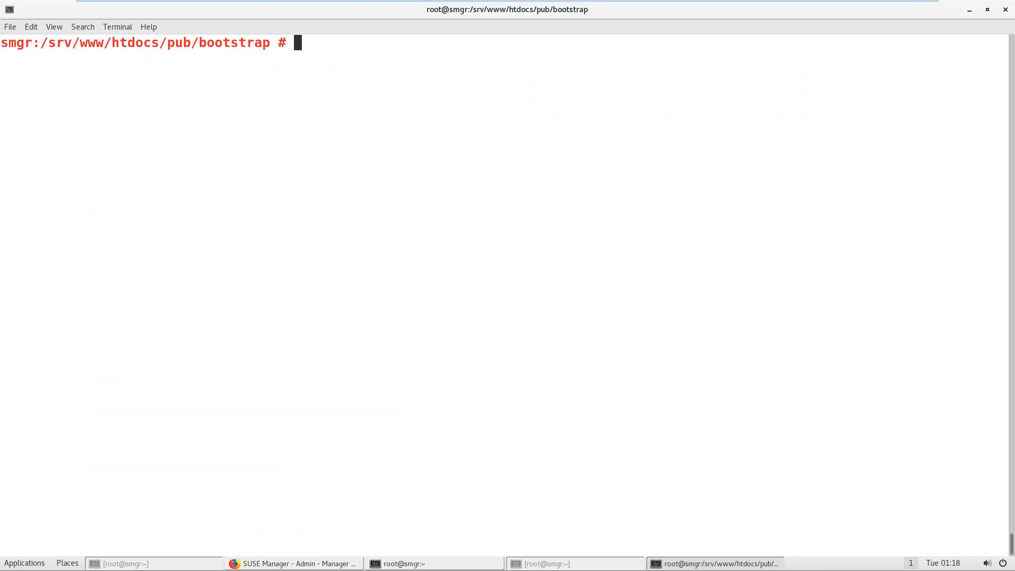
pyautogui.press('Up')
pyautogui.press('BackSpace')
pyautogui.press('BackSpace')
pyautogui.press('BackSpace')
pyautogui.press('BackSpace')
pyautogui.press('BackSpace')
pyautogui.press('BackSpace')
pyautogui.press('BackSpace')
pyautogui.press('BackSpace')
pyautogui.press('BackSpace')
pyautogui.press('BackSpace')
pyautogui.press('BackSpace')
pyautogui.press('BackSpace')
pyautogui.press('BackSpace')
pyautogui.press('BackSpace')
pyautogui.press('BackSpace')
pyautogui.press('BackSpace')
pyautogui.press('BackSpace')
# Step: Read bootstrap.sh in vim, find ACTIVATION_KEYS, quit with :q!, and start a cp of bootstrap.sh
pyautogui.write('vim bo')
pyautogui.press('Tab')
pyautogui.press('Return')
pyautogui.press('pagedown')
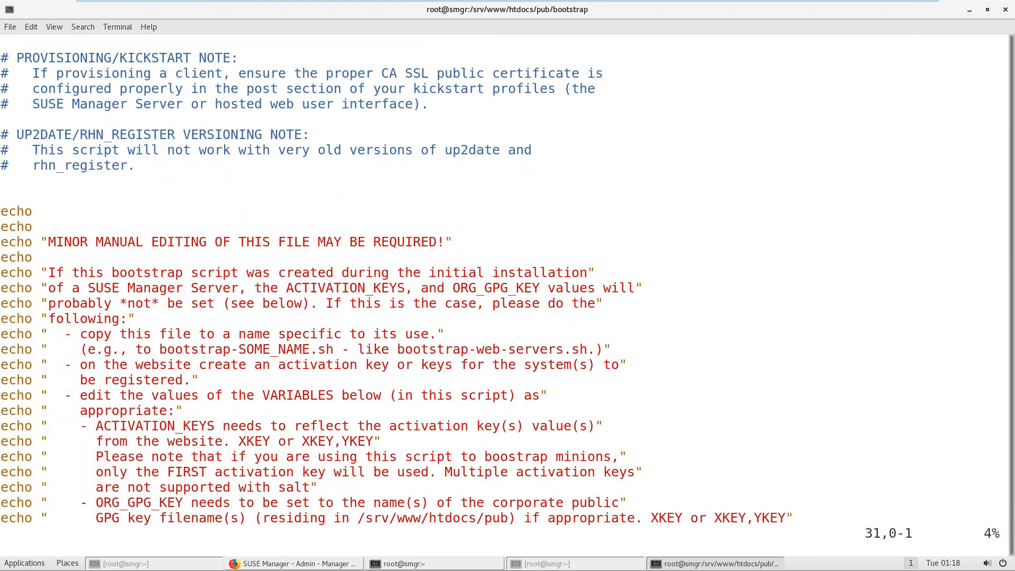
pyautogui.press('pageup')
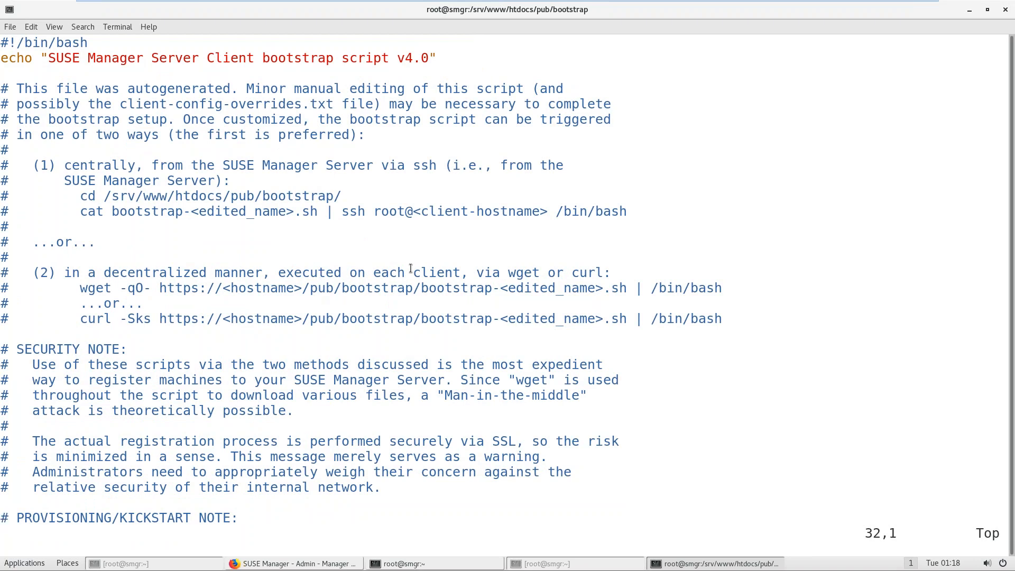
pyautogui.press('Down')
pyautogui.press('Down')
pyautogui.press('Down')
pyautogui.press('Down')
pyautogui.press('Down')
pyautogui.press('Down')
pyautogui.press('Down')
pyautogui.press('Down')
pyautogui.press('Down')
pyautogui.press('Down')
pyautogui.press('Down')
pyautogui.press('Down')
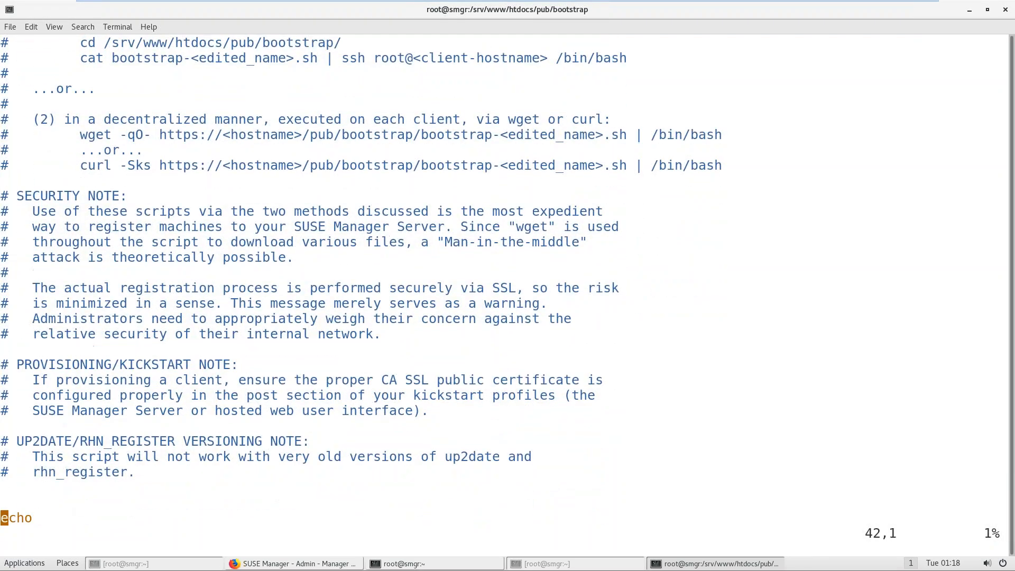
pyautogui.press('Down')
pyautogui.press('Down')
pyautogui.press('Down')
pyautogui.press('Down')
pyautogui.press('Down')
pyautogui.press('Down')
pyautogui.press('Down')
pyautogui.press('Down')
pyautogui.press('Down')
pyautogui.press('Down')
pyautogui.press('Down')
pyautogui.press('Down')
pyautogui.press('Down')
pyautogui.press('Down')
pyautogui.press('Down')
pyautogui.press('Down')
pyautogui.press('Down')
pyautogui.press('Down')
pyautogui.press('Down')
pyautogui.press('Down')
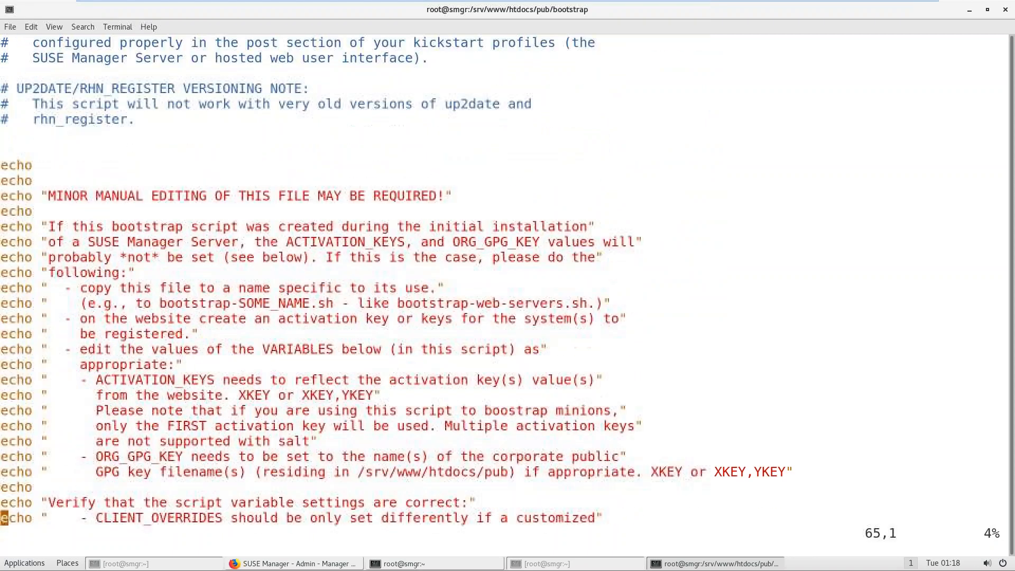
pyautogui.press('pagedown')
pyautogui.press('pagedown')
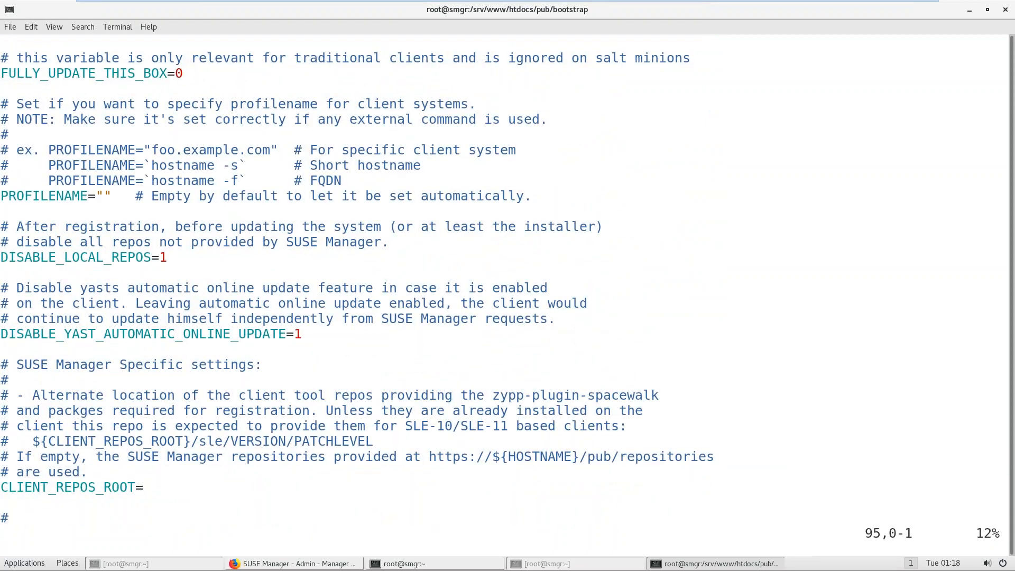
pyautogui.write('/ACTI')
pyautogui.press('Return')
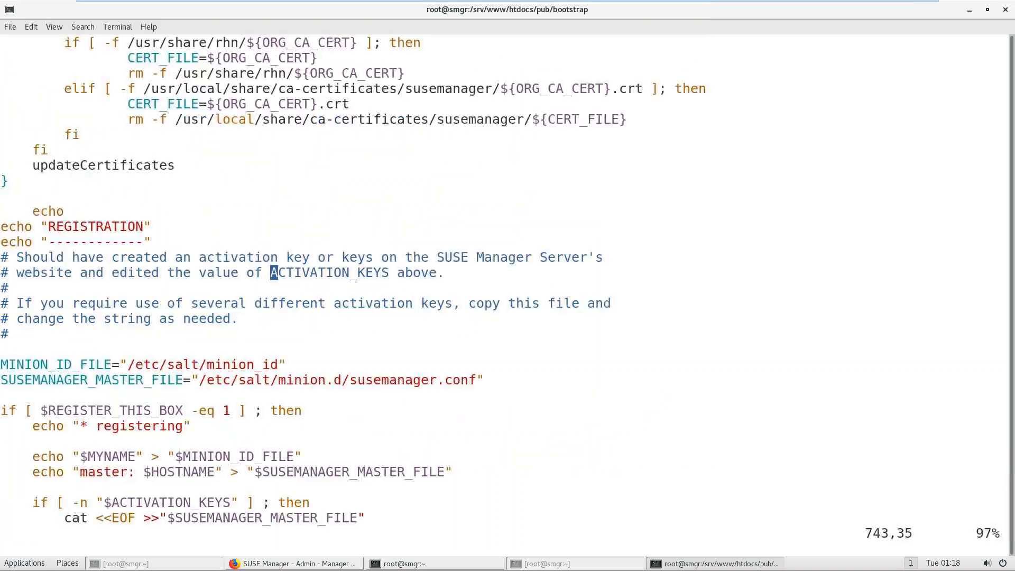
pyautogui.press('n')
pyautogui.press('n')
pyautogui.press('n')
pyautogui.press('n')
pyautogui.press('n')
pyautogui.press('n')
pyautogui.press('n')
pyautogui.press('n')
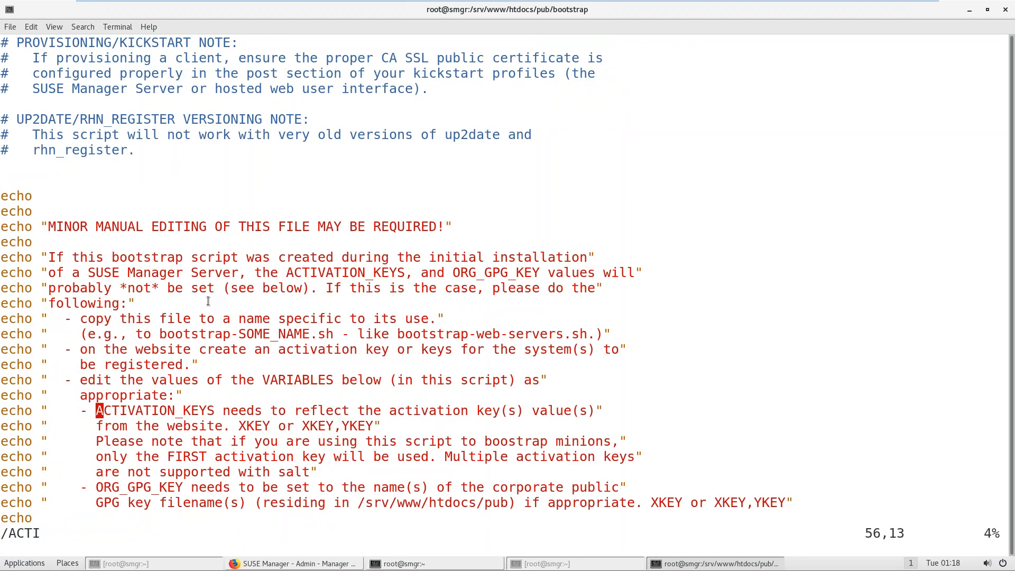
pyautogui.write(':q!')
pyautogui.press('Return')
pyautogui.write('cp bootstrap.sh')
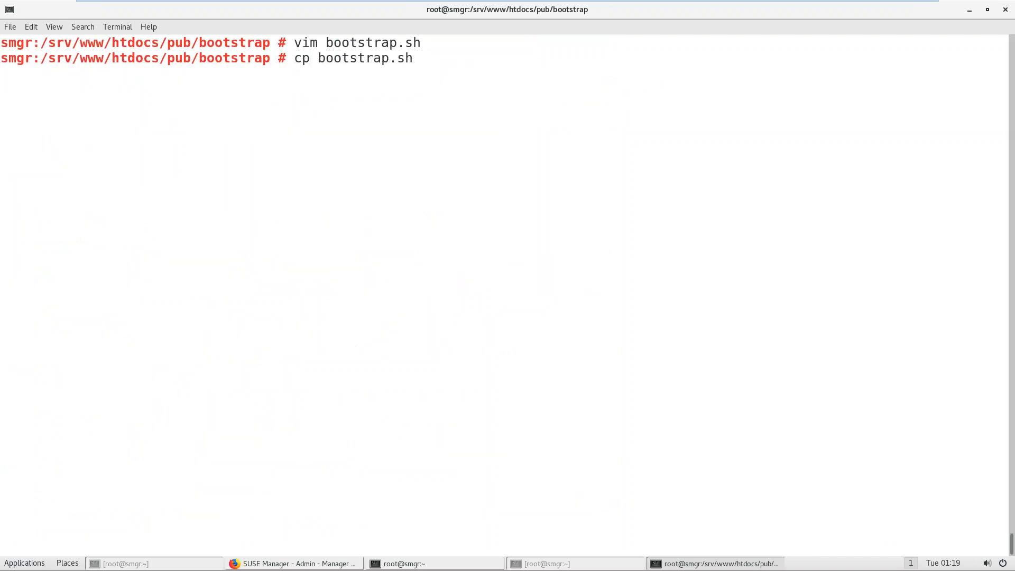
# Step: Copy the bootstrap script to a new file named sle12_SP3
pyautogui.write('sle12')
pyautogui.write('-SP')
pyautogui.press('BackSpace')
pyautogui.press('BackSpace')
pyautogui.press('BackSpace')
pyautogui.write('_SP3')
pyautogui.press('Return')
# Step: Open sle12_SP3 in vim, after quitting an accidentally opened empty file
pyautogui.write('vim s')
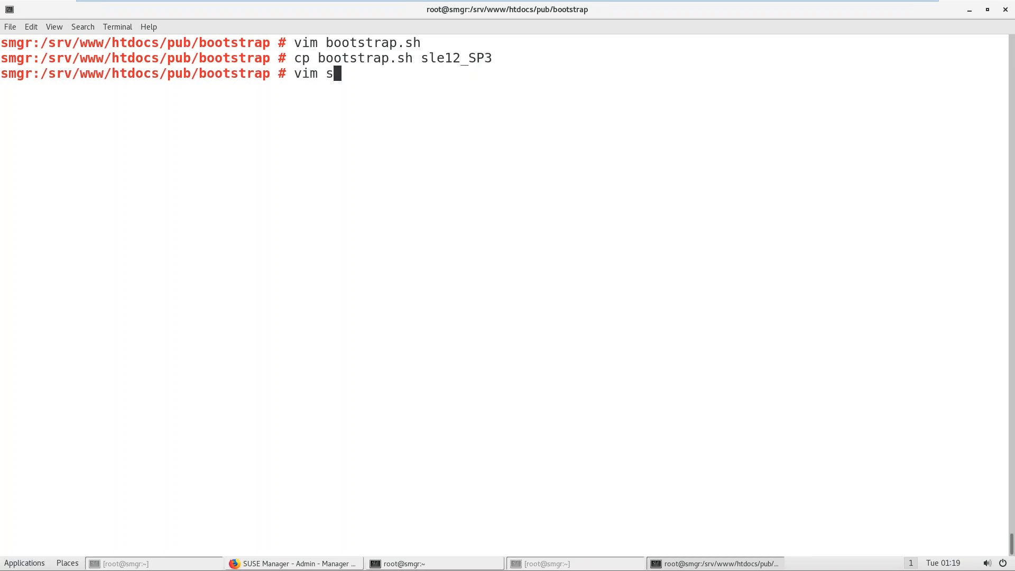
pyautogui.press('Tab')
pyautogui.hotkey('ctrl', 'l')
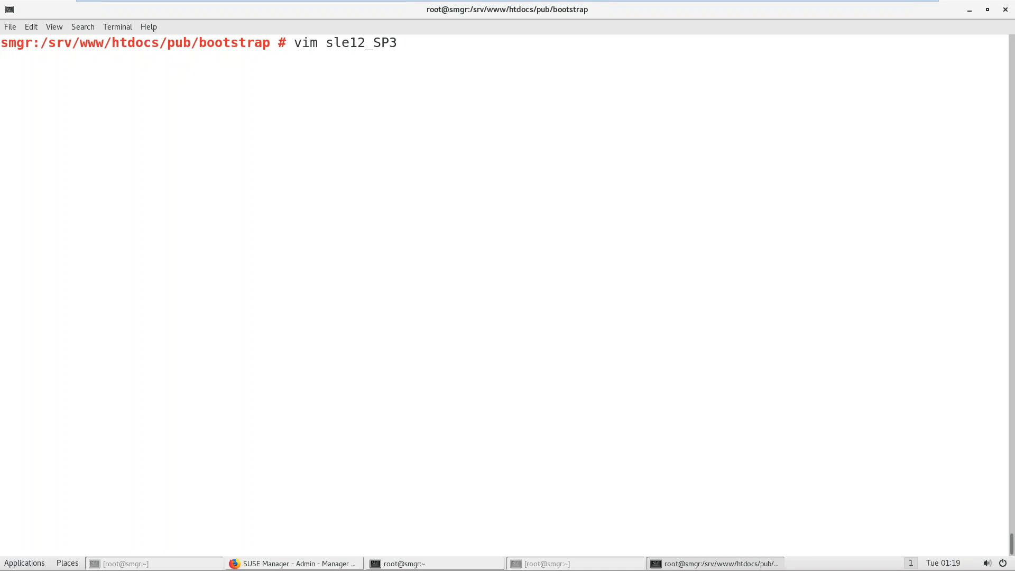
pyautogui.press('BackSpace')
pyautogui.press('BackSpace')
pyautogui.press('BackSpace')
pyautogui.press('BackSpace')
pyautogui.press('BackSpace')
pyautogui.press('BackSpace')
pyautogui.press('BackSpace')
pyautogui.press('BackSpace')
pyautogui.press('BackSpace')
pyautogui.write('ls')
pyautogui.press('Return')
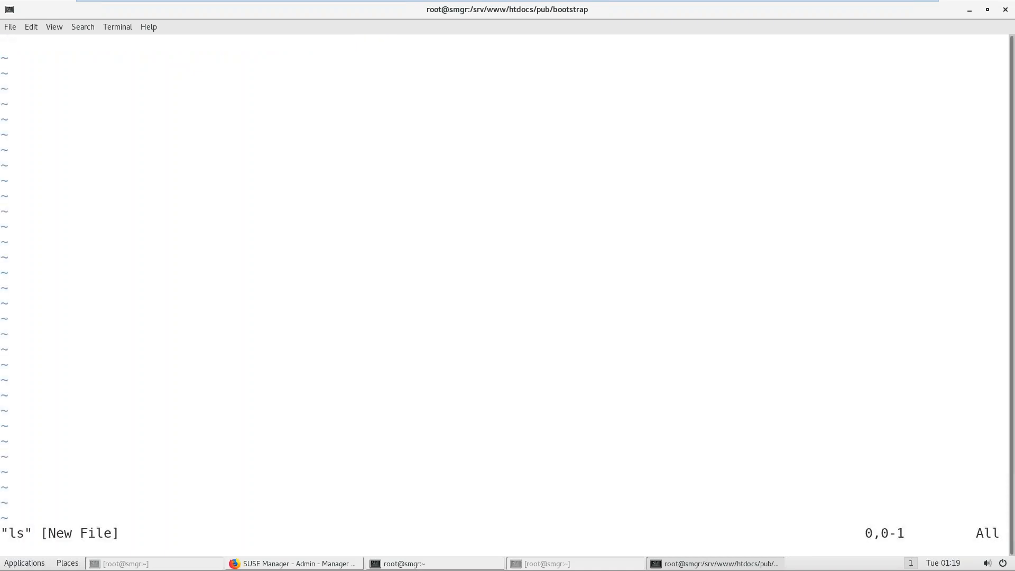
pyautogui.write(':q')
pyautogui.press('Return')
pyautogui.write('ls')
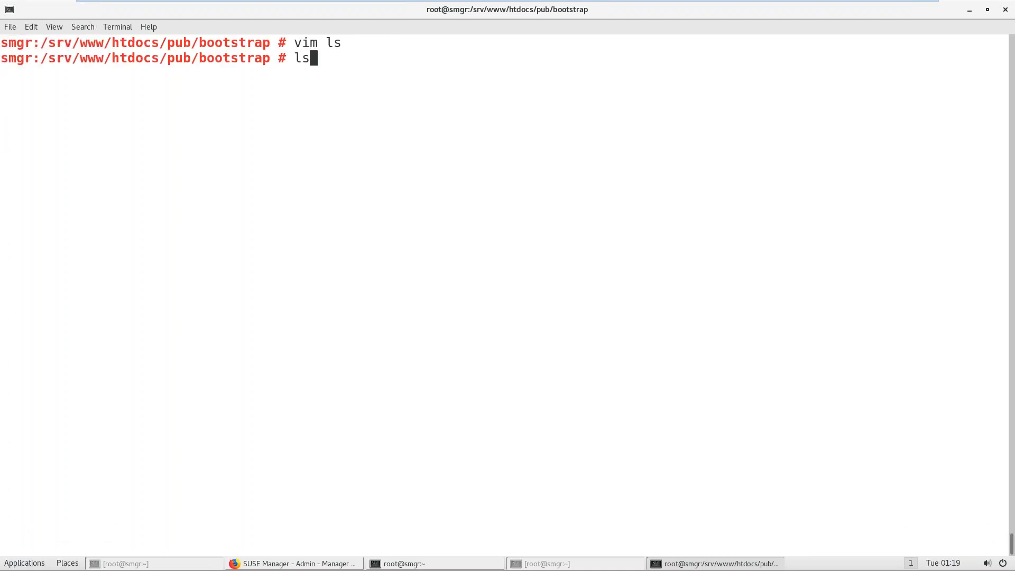
pyautogui.press('Return')
pyautogui.write('vim sle12_SP3')
pyautogui.press('Tab')
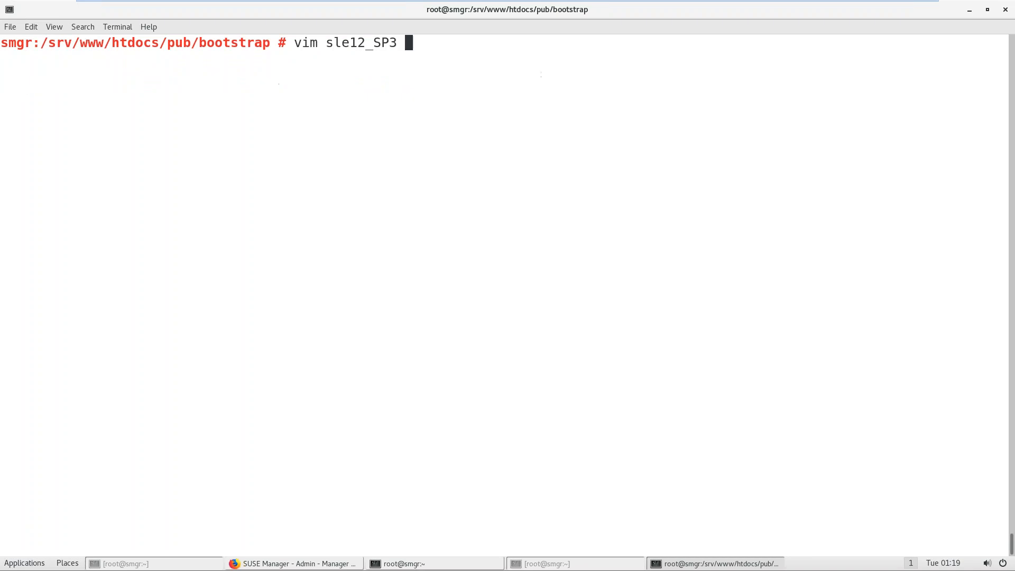
pyautogui.press('Return')
# Step: Find ACTIVATION_KEYS and paste the SLES12_SP3 activation key as its value
pyautogui.write('/AC')
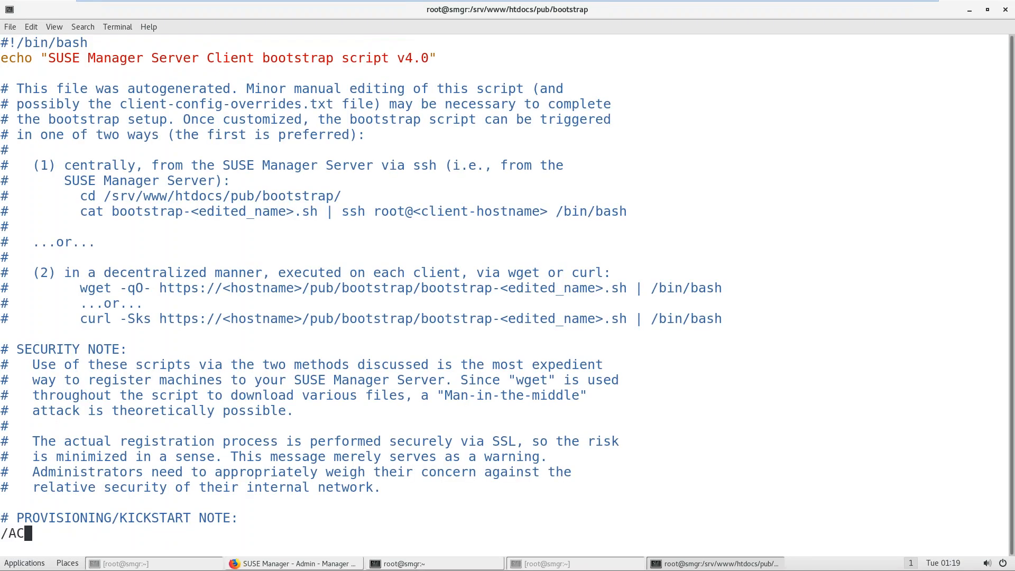
pyautogui.write('TIVATION')
pyautogui.press('Return')
pyautogui.press('n')
pyautogui.press('n')
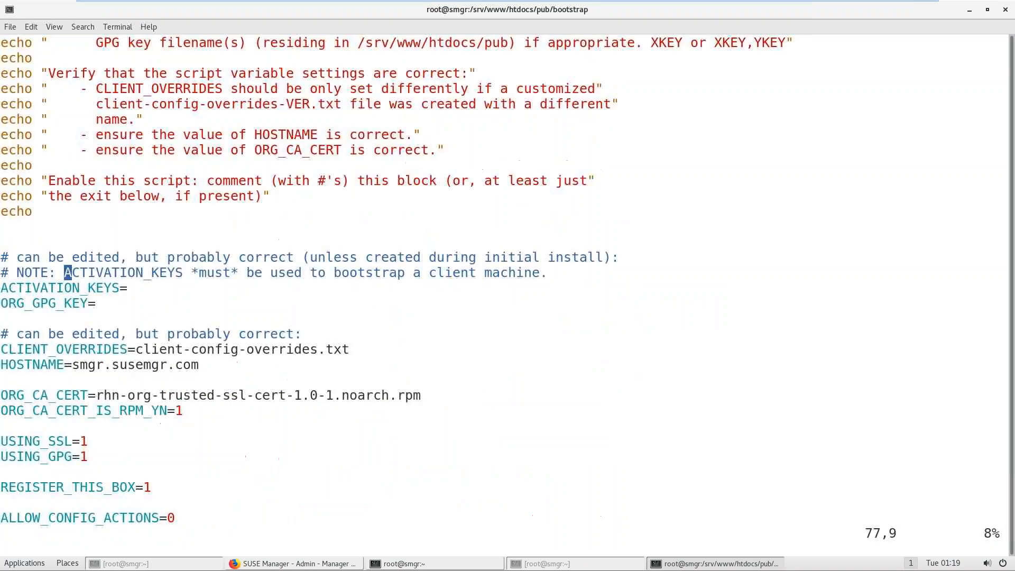
pyautogui.press('Right')
pyautogui.press('Right')
pyautogui.press('Down')
pyautogui.press('Right')
pyautogui.press('Right')
pyautogui.press('Right')
pyautogui.press('Right')
pyautogui.press('Right')
pyautogui.press('i')
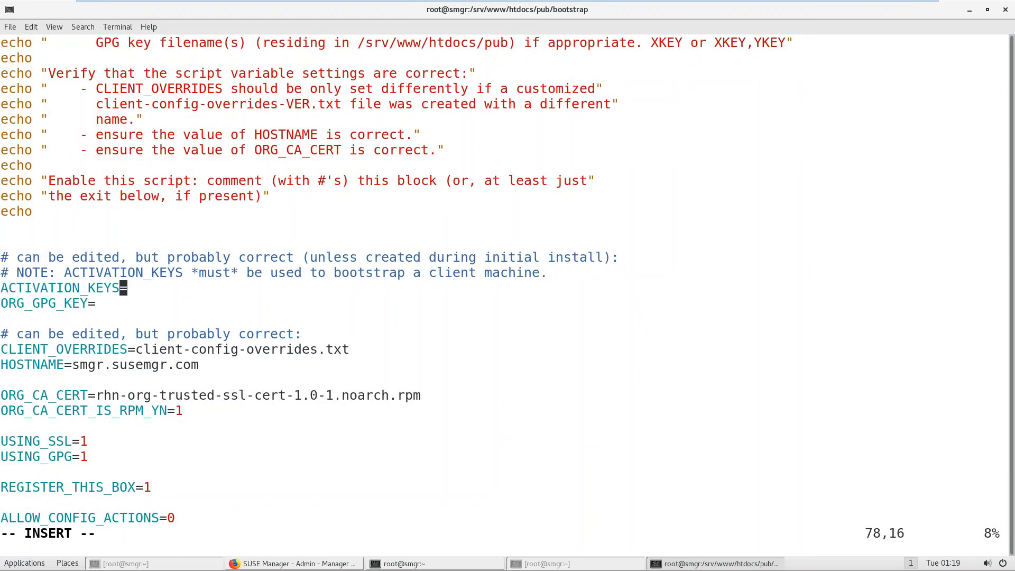
pyautogui.press('Right')
pyautogui.write('2-sles12_sp3')
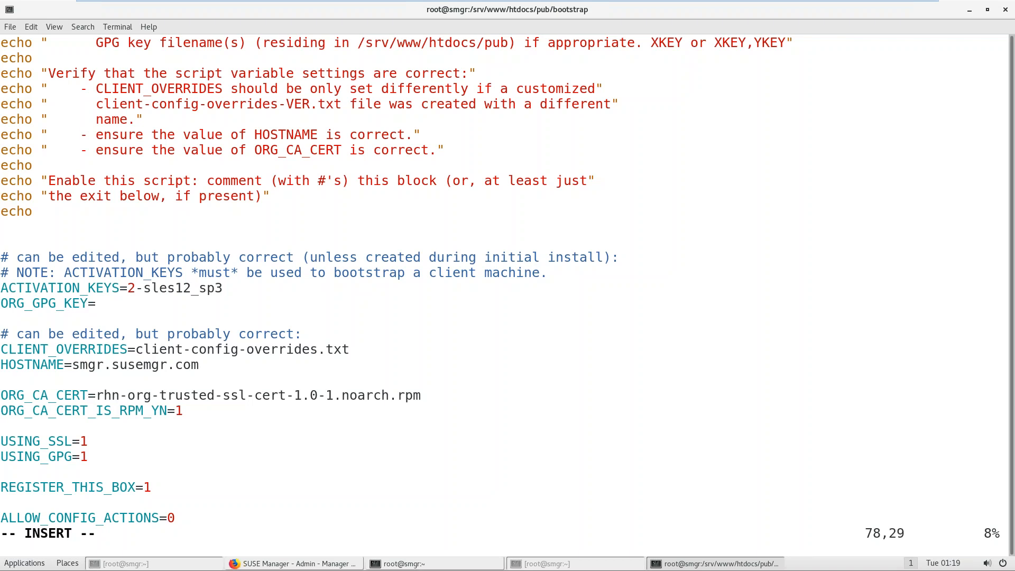
pyautogui.moveTo(152, 288); pyautogui.dragTo(215, 291)
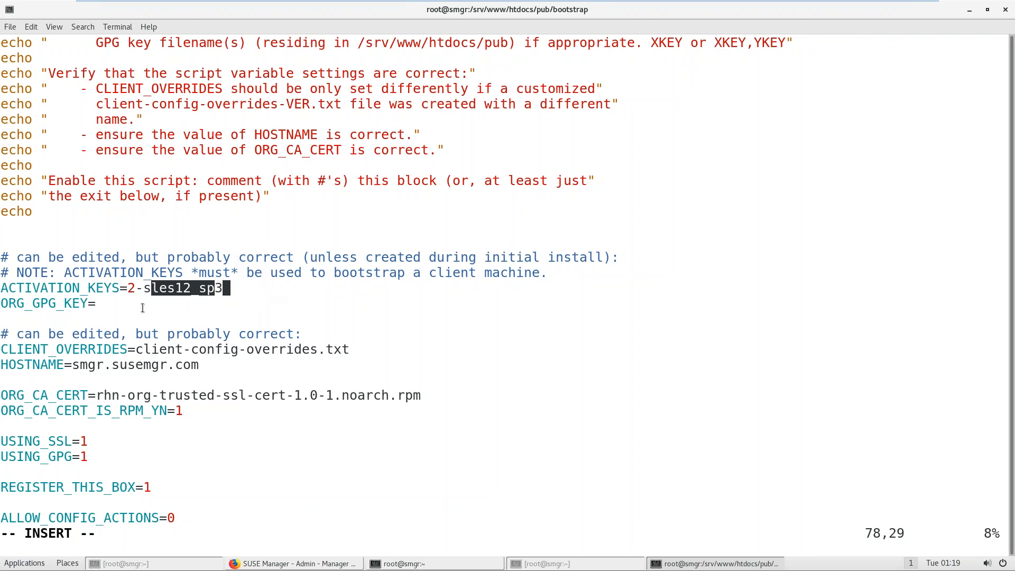
pyautogui.click(145, 304)
# Step: Check HOSTNAME smgr.susemgr.com, FULLY_UPDATE_THIS_BOX and DISABLE_LOCAL_REPOS, then save with :wq
pyautogui.press('Down')
pyautogui.press('Down')
pyautogui.press('Down')
pyautogui.press('Down')
pyautogui.press('Down')
pyautogui.press('Down')
pyautogui.press('Down')
pyautogui.press('Down')
pyautogui.press('Down')
pyautogui.press('Down')
pyautogui.press('Down')
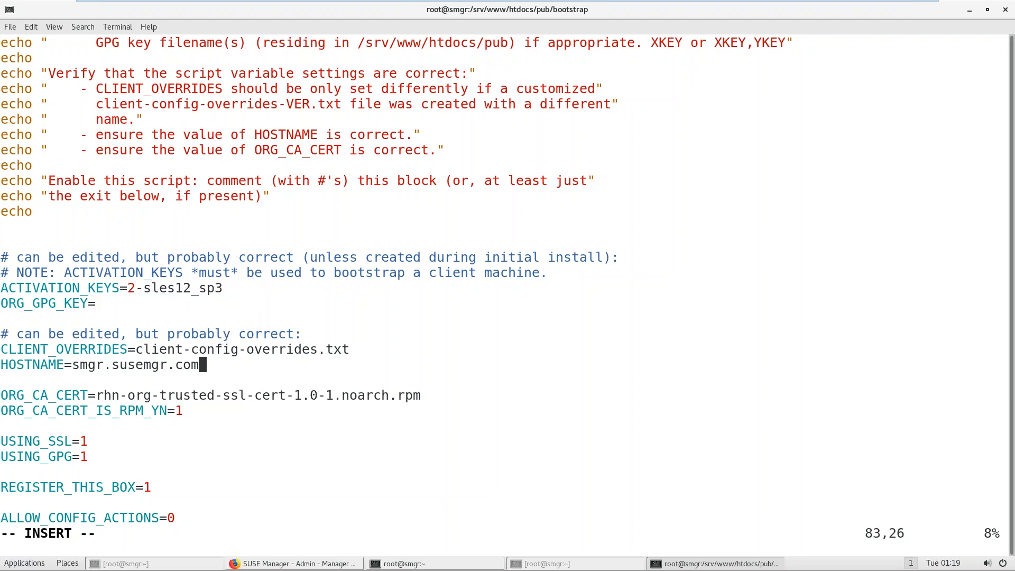
pyautogui.press('Down')
pyautogui.press('Down')
pyautogui.press('Down')
pyautogui.press('Down')
pyautogui.press('Down')
pyautogui.press('Down')
pyautogui.press('Down')
pyautogui.press('Down')
pyautogui.press('Down')
pyautogui.press('Down')
pyautogui.press('Down')
pyautogui.press('Down')
pyautogui.press('Down')
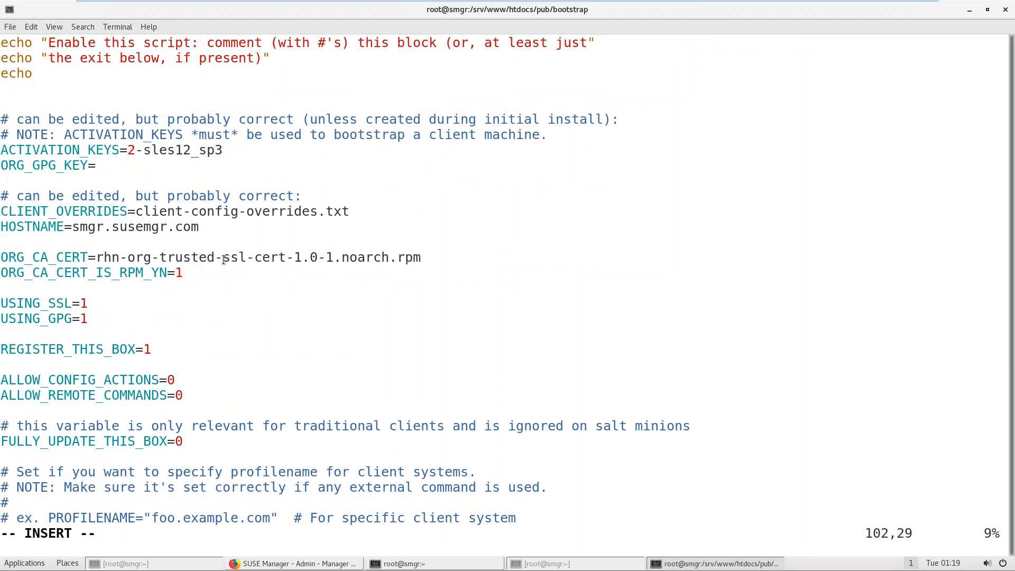
pyautogui.moveTo(60, 227); pyautogui.dragTo(195, 231)
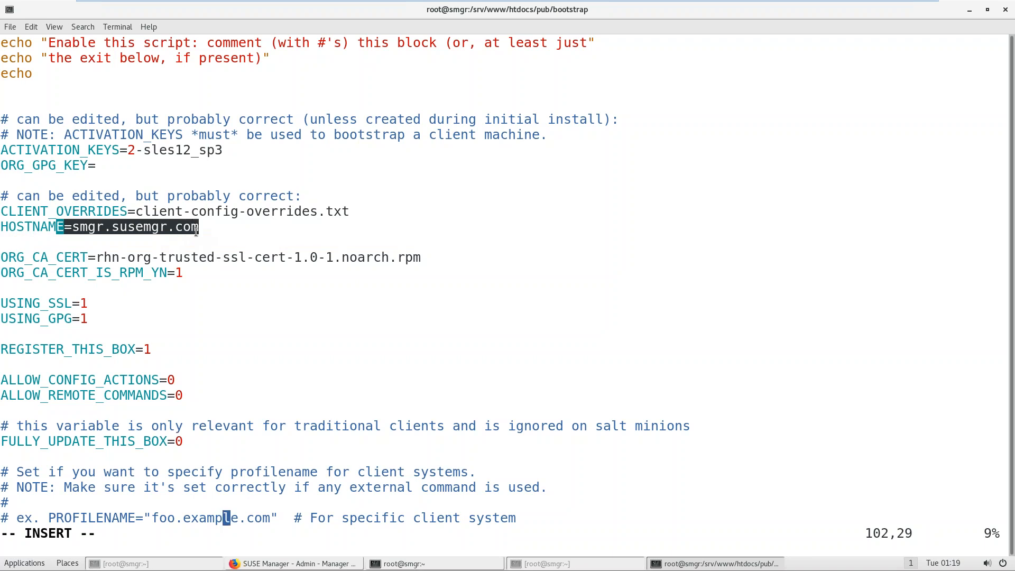
pyautogui.moveTo(81, 270); pyautogui.dragTo(111, 340)
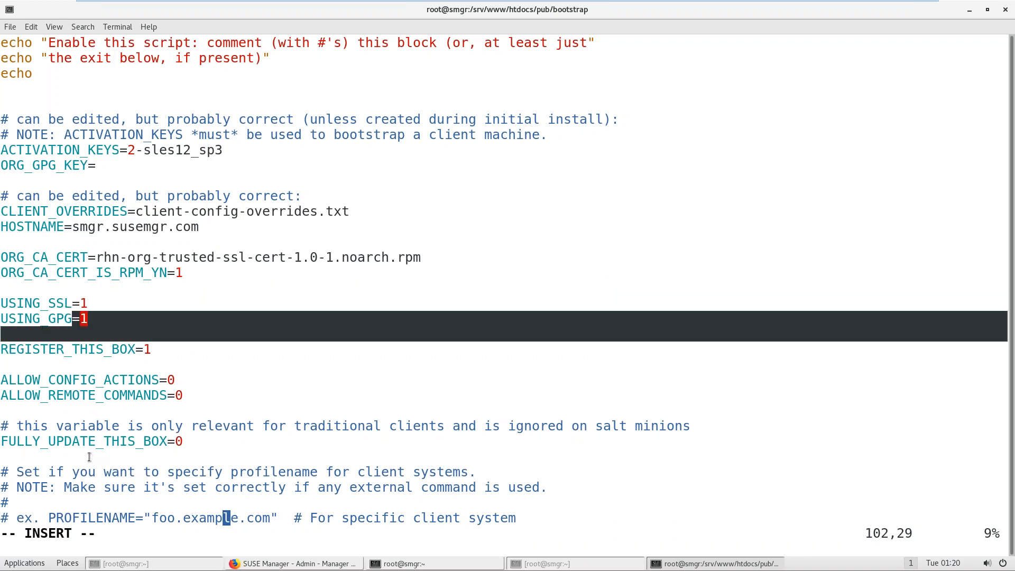
pyautogui.moveTo(84, 442); pyautogui.dragTo(196, 442)
pyautogui.scroll(-6, 196, 441)
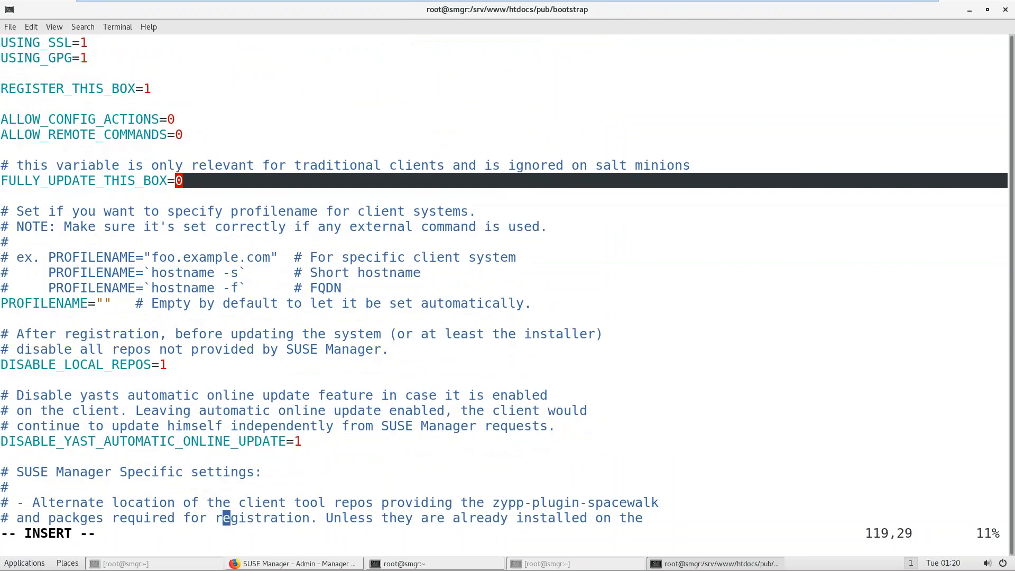
pyautogui.moveTo(56, 365); pyautogui.dragTo(156, 368)
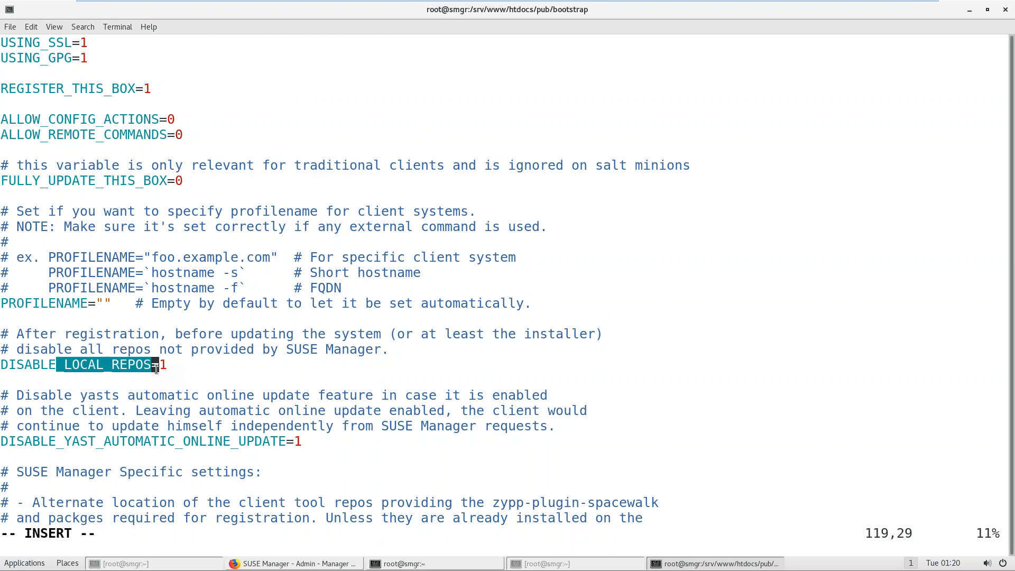
pyautogui.press('Escape')
pyautogui.write(':wq')
pyautogui.press('Return')
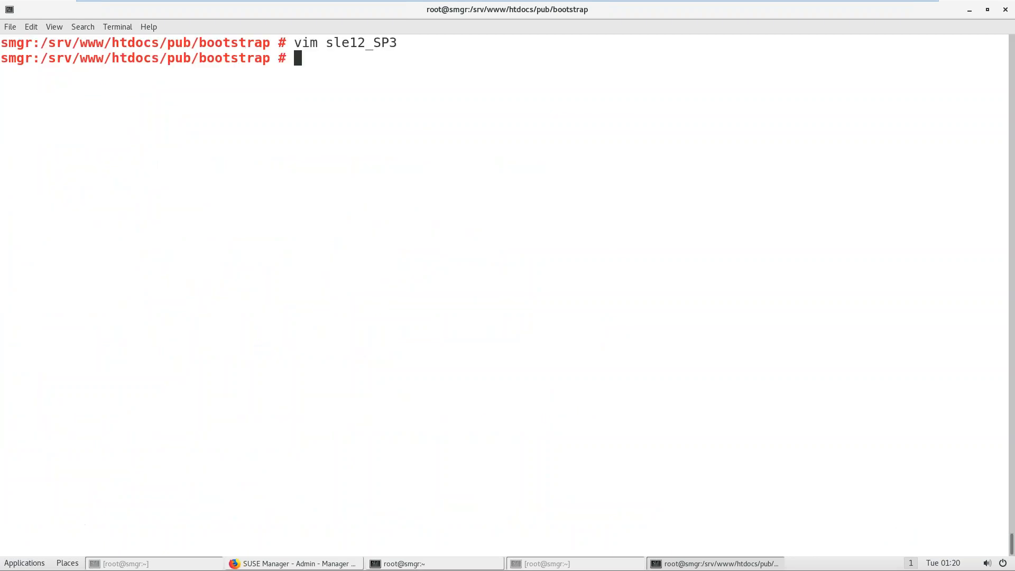
# Step: Reposition the notes window and mark the bootstrap directory step in it
pyautogui.click(381, 563)
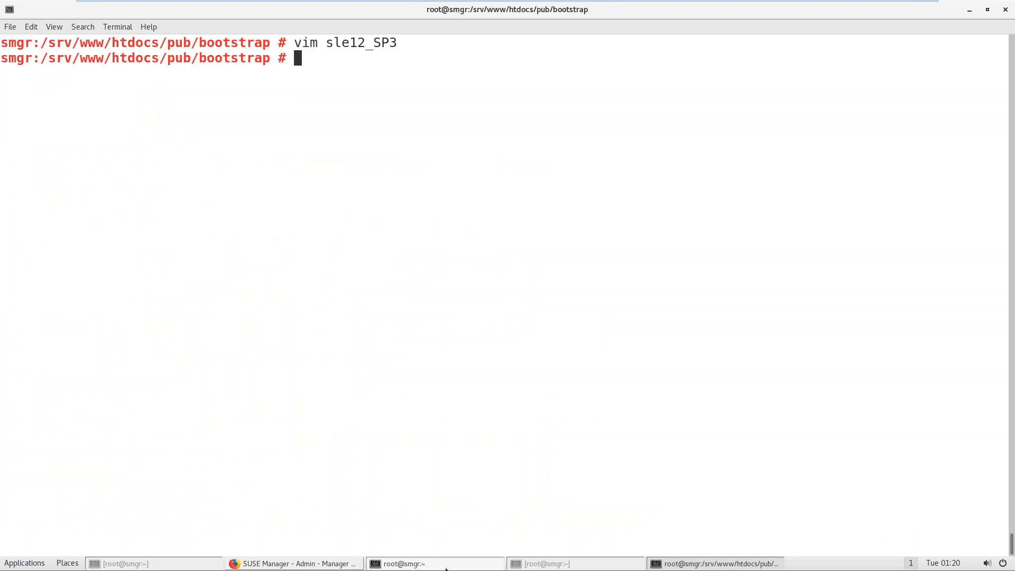
pyautogui.moveTo(810, 243); pyautogui.dragTo(623, 129)
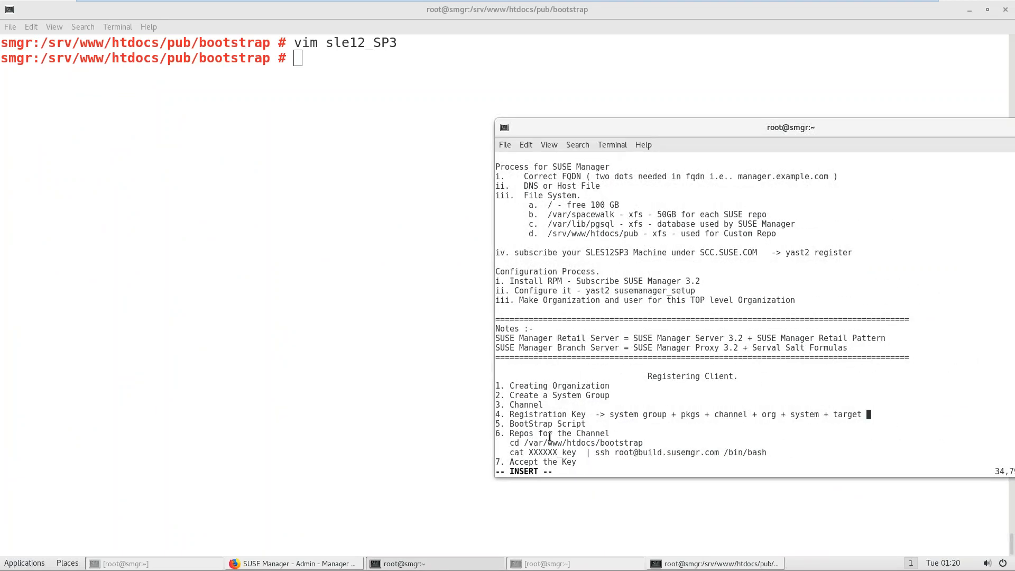
pyautogui.moveTo(527, 443); pyautogui.dragTo(616, 437)
pyautogui.click(377, 377)
pyautogui.write('ls')
pyautogui.press('Return')
pyautogui.write('cat sle12_SP3')
pyautogui.hotkey('ctrl', 'l')
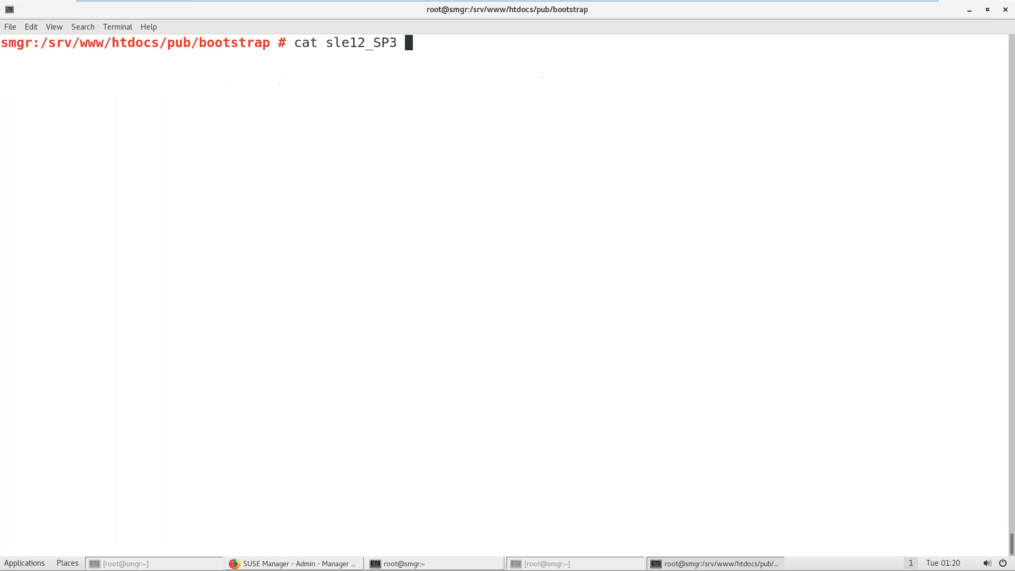
pyautogui.write('| ca')
pyautogui.press('BackSpace')
pyautogui.press('BackSpace')
pyautogui.write('ssh ROot')
pyautogui.press('BackSpace')
pyautogui.press('BackSpace')
pyautogui.press('BackSpace')
pyautogui.press('BackSpace')
pyautogui.write('root@build.')
pyautogui.press('BackSpace')
pyautogui.press('BackSpace')
pyautogui.write('ld.esuse')
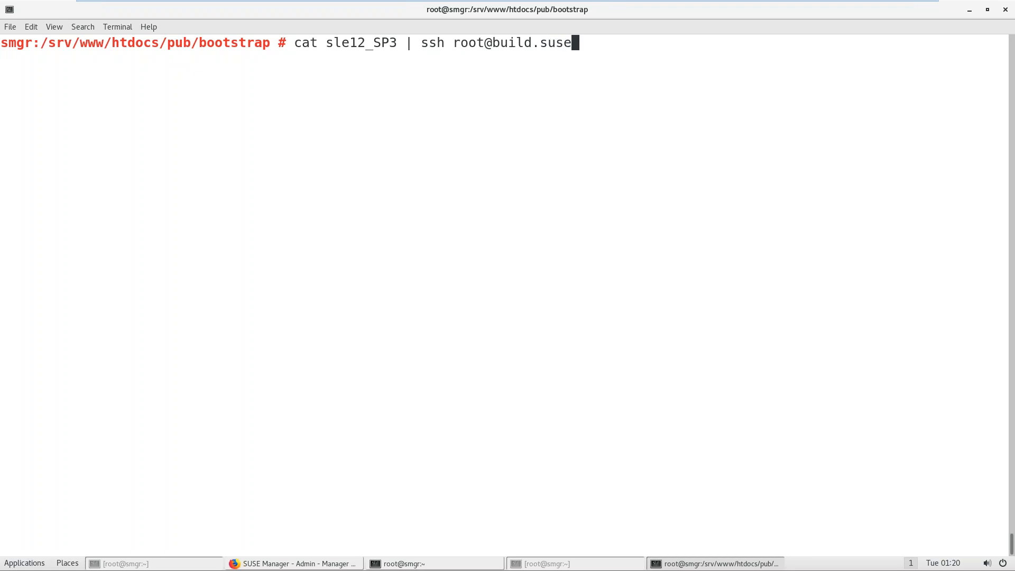
pyautogui.write('mgr.com /bin/bash')
pyautogui.press('Return')
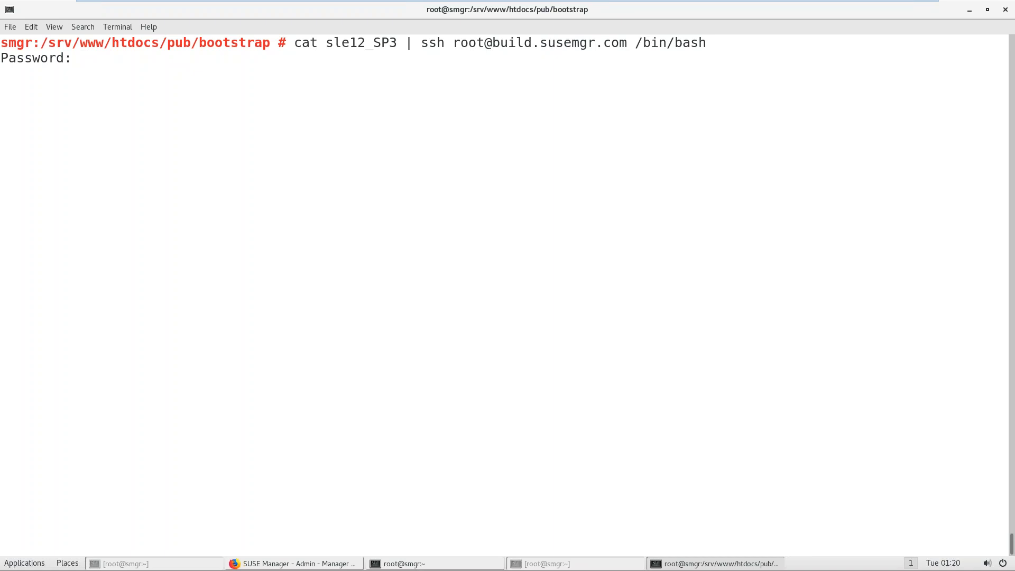
pyautogui.press('Return')
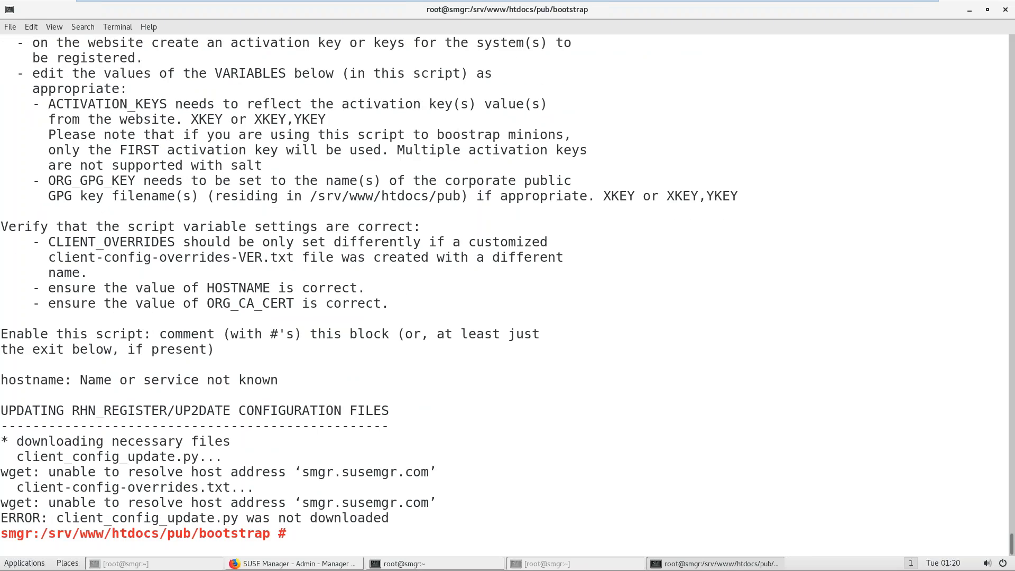
pyautogui.write('ssh build.example.com')
# Step: Log into the build.susemgr.com client over ssh after build.example.com fails to resolve
pyautogui.press('Return')
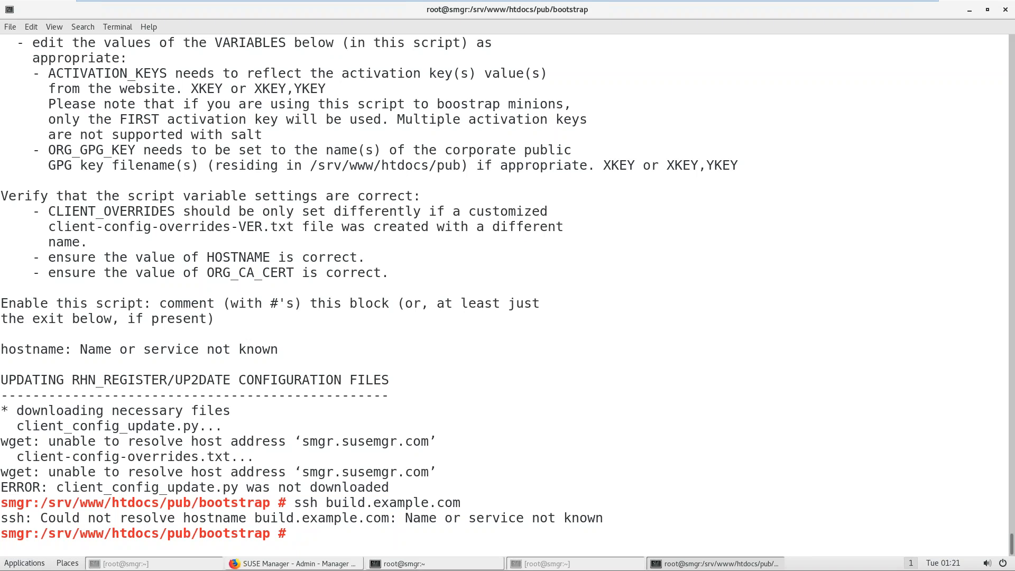
pyautogui.press('Up')
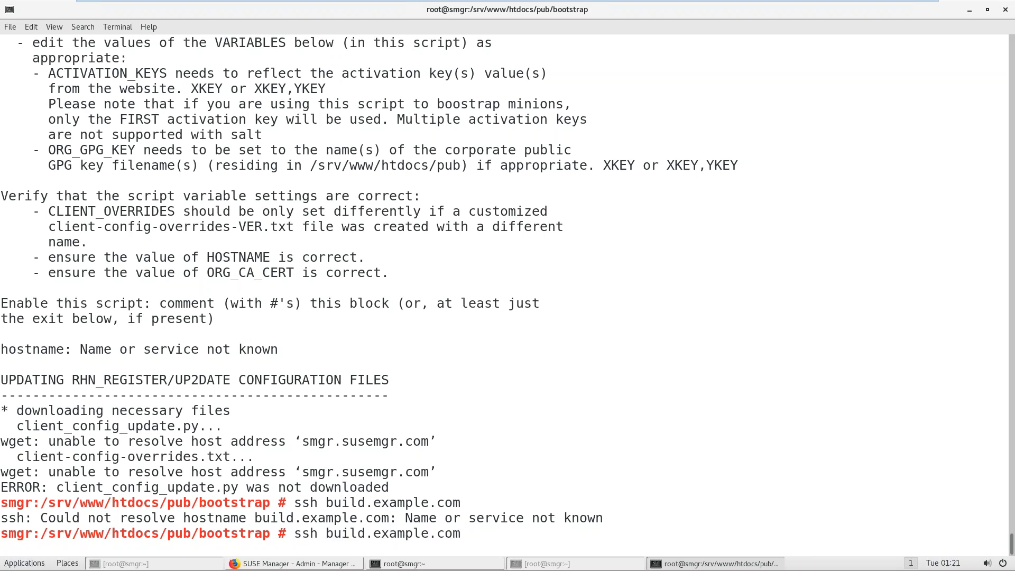
pyautogui.press('BackSpace')
pyautogui.press('BackSpace')
pyautogui.press('BackSpace')
pyautogui.press('BackSpace')
pyautogui.press('BackSpace')
pyautogui.press('BackSpace')
pyautogui.press('BackSpace')
pyautogui.press('BackSpace')
pyautogui.press('BackSpace')
pyautogui.press('BackSpace')
pyautogui.write('s')
pyautogui.press('BackSpace')
pyautogui.press('BackSpace')
pyautogui.write('susemgr.com')
pyautogui.press('Return')
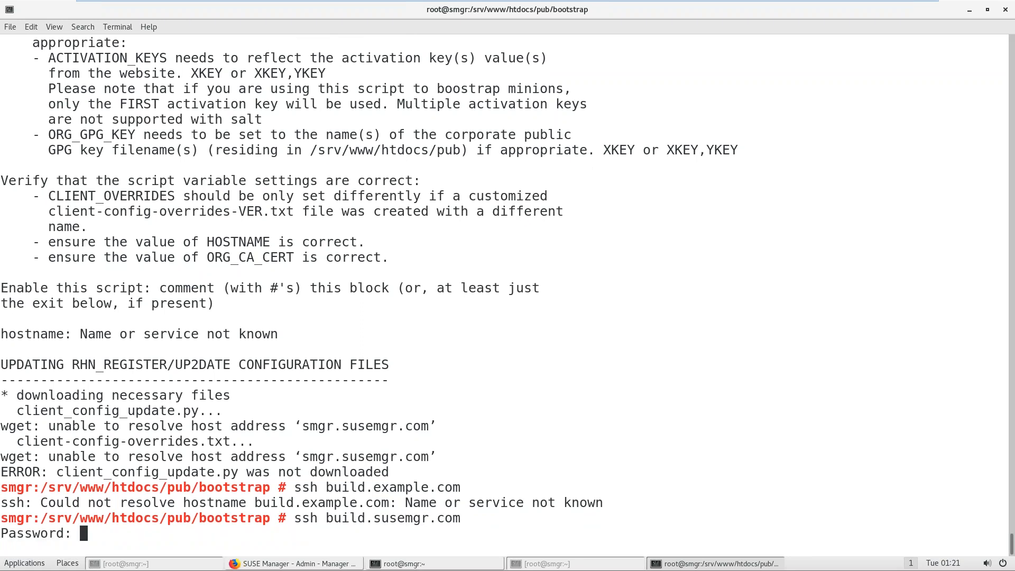
pyautogui.press('Return')
# Step: Ping smgr.susemgr.com from the client (unknown host) and open /etc/hosts in vim
pyautogui.write('piong')
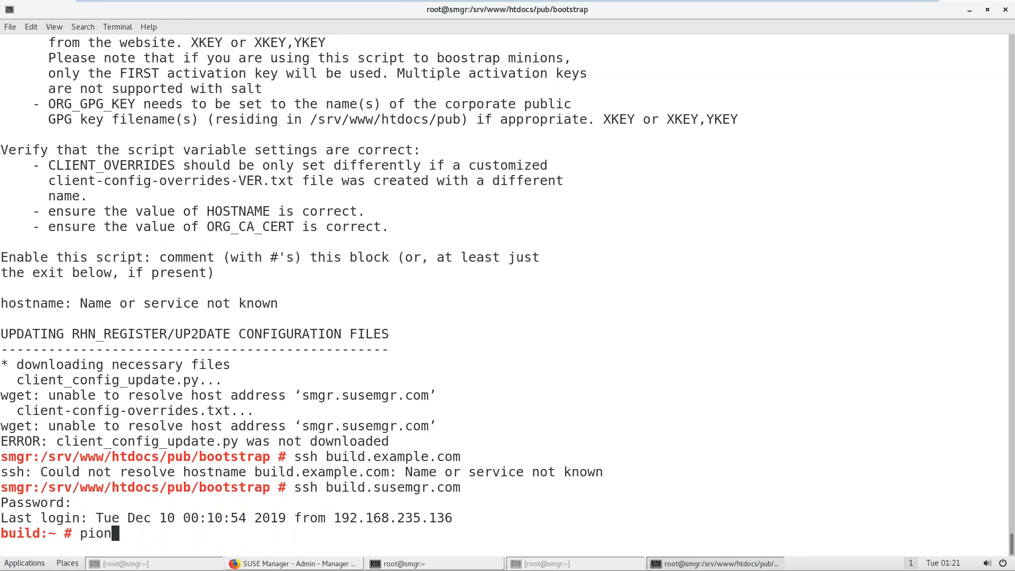
pyautogui.press('BackSpace')
pyautogui.press('BackSpace')
pyautogui.press('BackSpace')
pyautogui.press('BackSpace')
pyautogui.write('ng')
pyautogui.moveTo(302, 427); pyautogui.dragTo(339, 431)
pyautogui.doubleClick(339, 431)
pyautogui.write('smgr.susemgr.com')
pyautogui.press('Return')
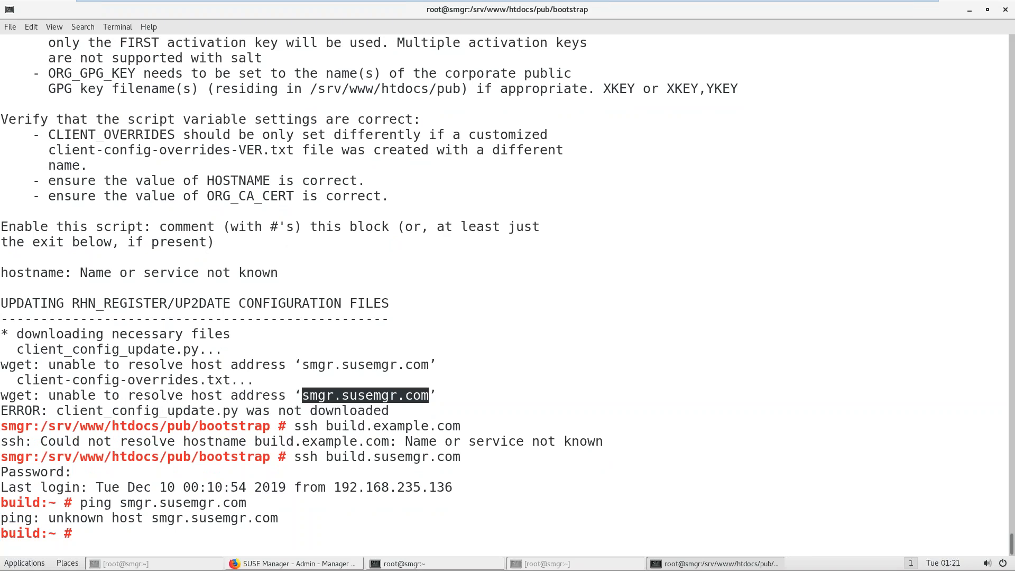
pyautogui.write('vim /etc/hosts')
pyautogui.press('Return')
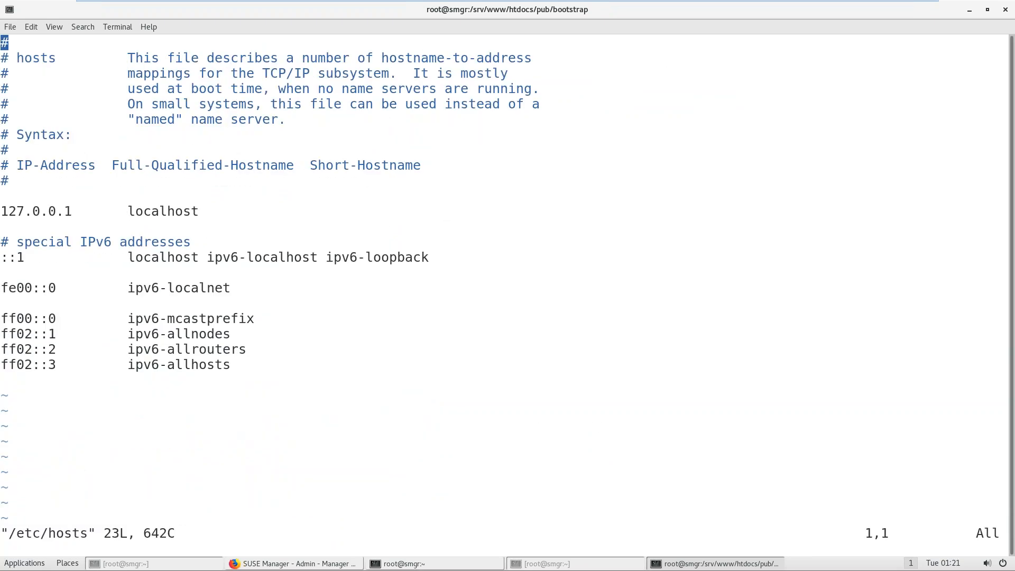
# Step: Quit vim, log out of the client and print the server's /etc/hosts
pyautogui.write(':q')
pyautogui.press('Return')
pyautogui.hotkey('ctrl', 'l')
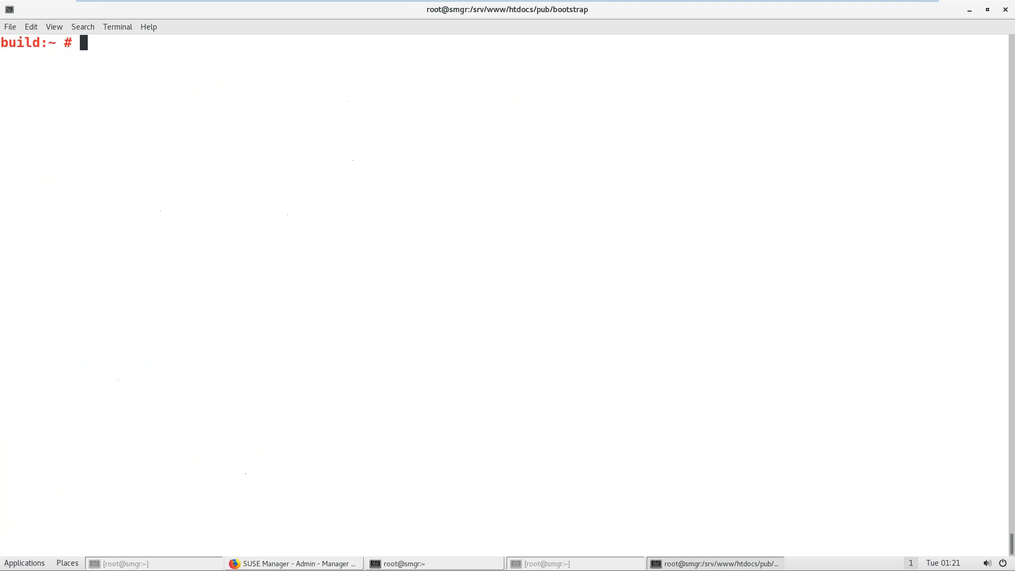
pyautogui.hotkey('ctrl', 'd')
pyautogui.write('ls')
pyautogui.press('Return')
pyautogui.write('cat /etc/hosts')
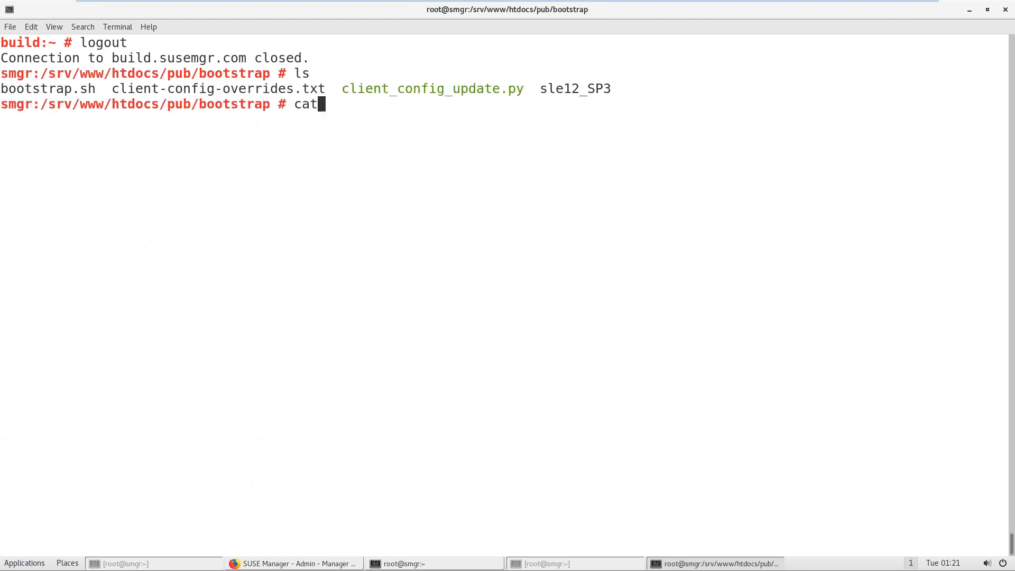
pyautogui.press('Return')
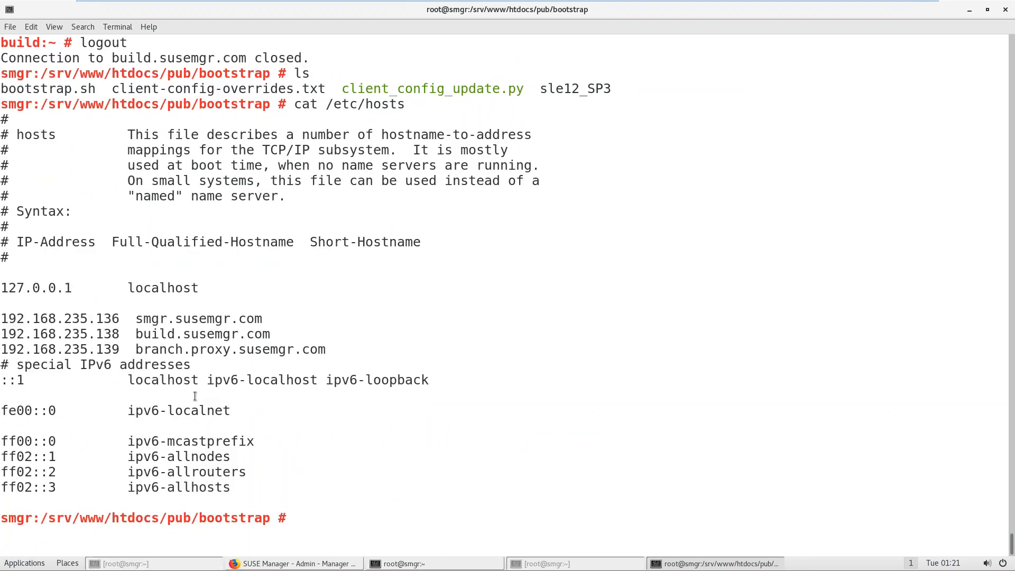
# Step: Copy /etc/hosts to build.susemgr.com:/etc/ with scp -rv, entering the client password
pyautogui.moveTo(288, 360); pyautogui.dragTo(219, 337)
pyautogui.click(220, 338)
pyautogui.write('scp -rv /etc/hosts build.susemgr.com:/etc')
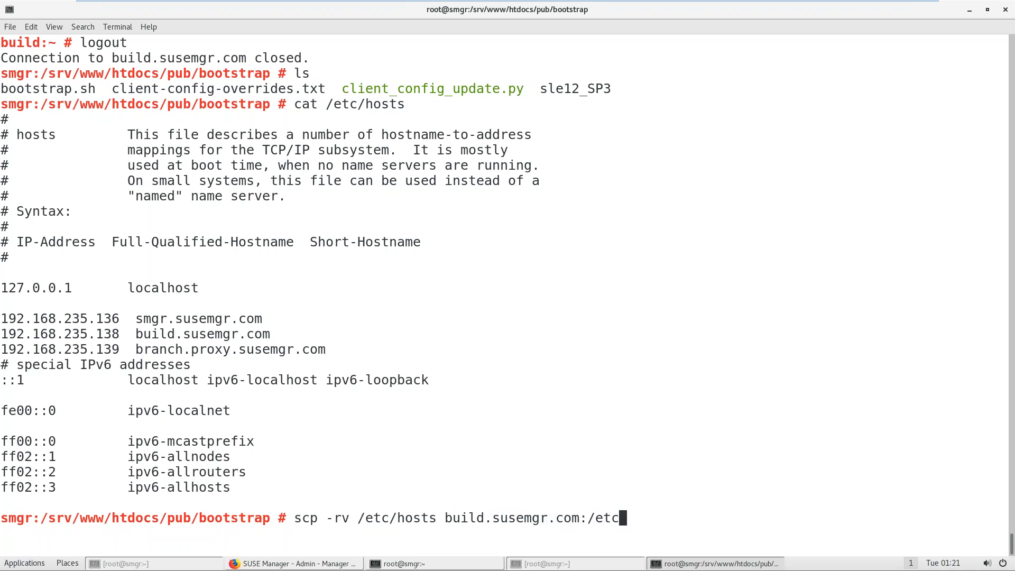
pyautogui.write('/')
pyautogui.press('Return')
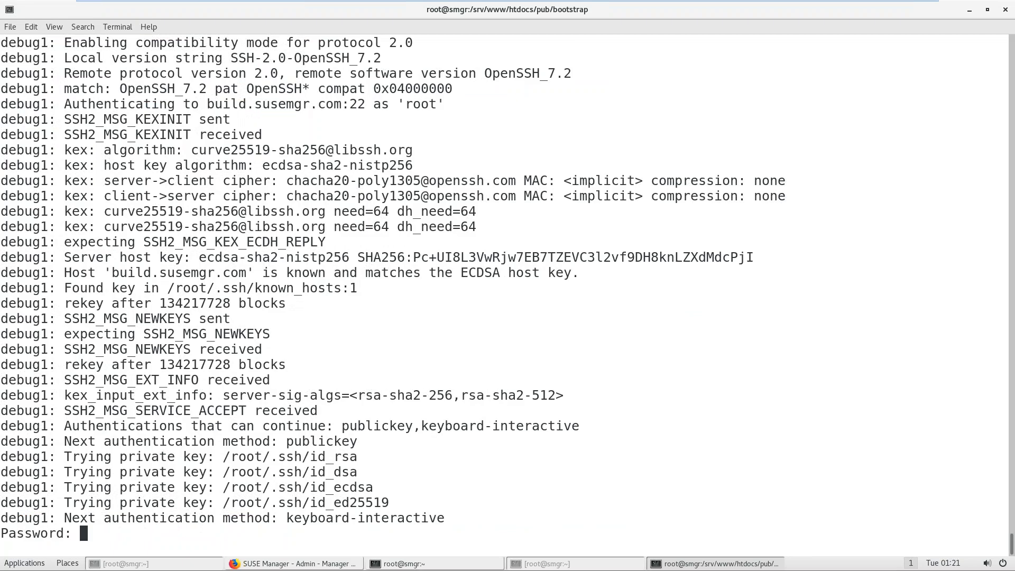
pyautogui.press('Return')
# Step: Copy /etc/hosts to branch.proxy.susemgr.com:/etc/, accepting its host key and entering its password
pyautogui.press('Up')
pyautogui.press('Left')
pyautogui.press('Left')
pyautogui.press('Left')
pyautogui.press('Left')
pyautogui.press('Left')
pyautogui.press('Left')
pyautogui.press('Left')
pyautogui.press('Left')
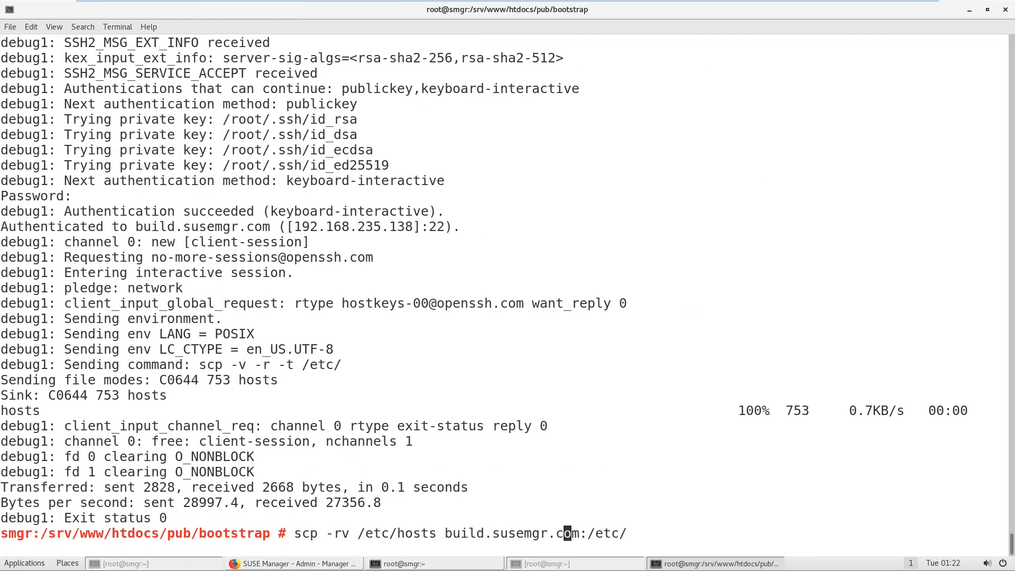
pyautogui.press('BackSpace')
pyautogui.press('BackSpace')
pyautogui.press('BackSpace')
pyautogui.press('BackSpace')
pyautogui.press('BackSpace')
pyautogui.press('BackSpace')
pyautogui.press('BackSpace')
pyautogui.press('BackSpace')
pyautogui.press('BackSpace')
pyautogui.press('BackSpace')
pyautogui.press('BackSpace')
pyautogui.press('BackSpace')
pyautogui.press('BackSpace')
pyautogui.press('BackSpace')
pyautogui.press('BackSpace')
pyautogui.press('BackSpace')
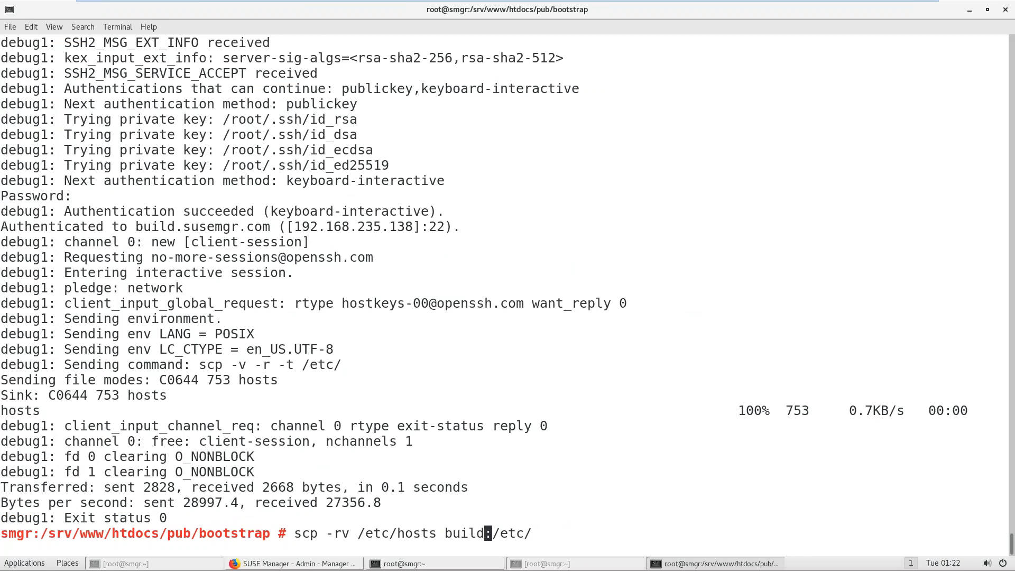
pyautogui.write('ranch.proxy')
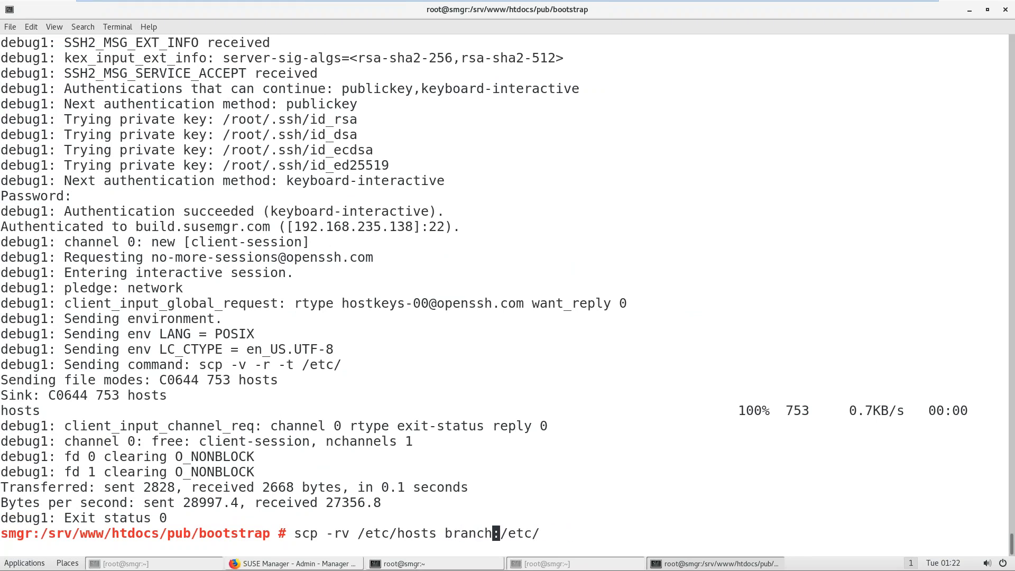
pyautogui.write('.susemgr.com')
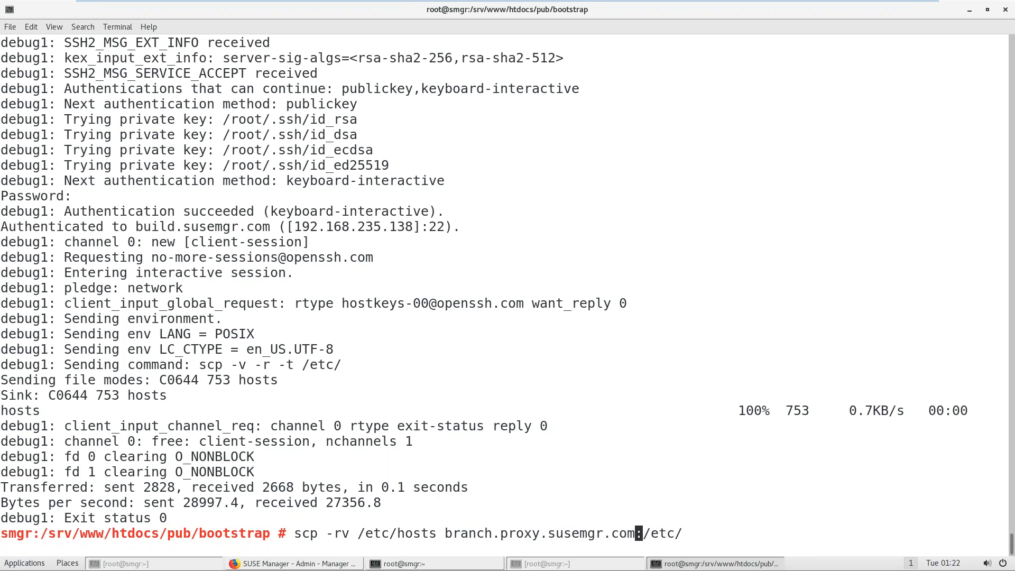
pyautogui.press('Return')
pyautogui.write('yes')
pyautogui.press('Return')
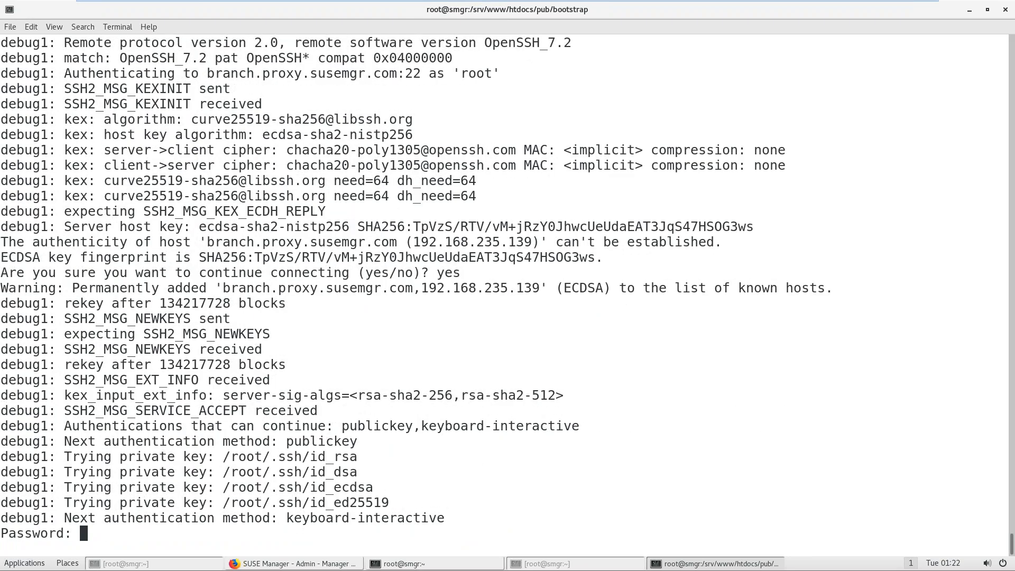
pyautogui.press('Return')
pyautogui.hotkey('ctrl', 'l')
pyautogui.press('Up')
pyautogui.press('Up')
pyautogui.press('Up')
pyautogui.press('Up')
pyautogui.press('Up')
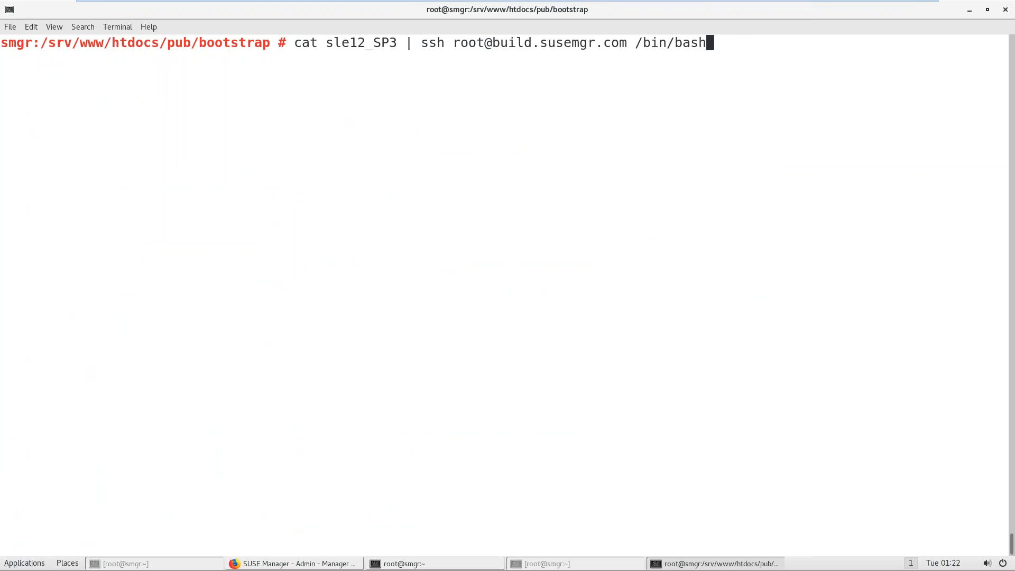
# Step: Rerun the sle12_SP3 bootstrap script and inspect its missing SLE 12 SP3 bootstrap repo error
pyautogui.press('Return')
pyautogui.press('Return')
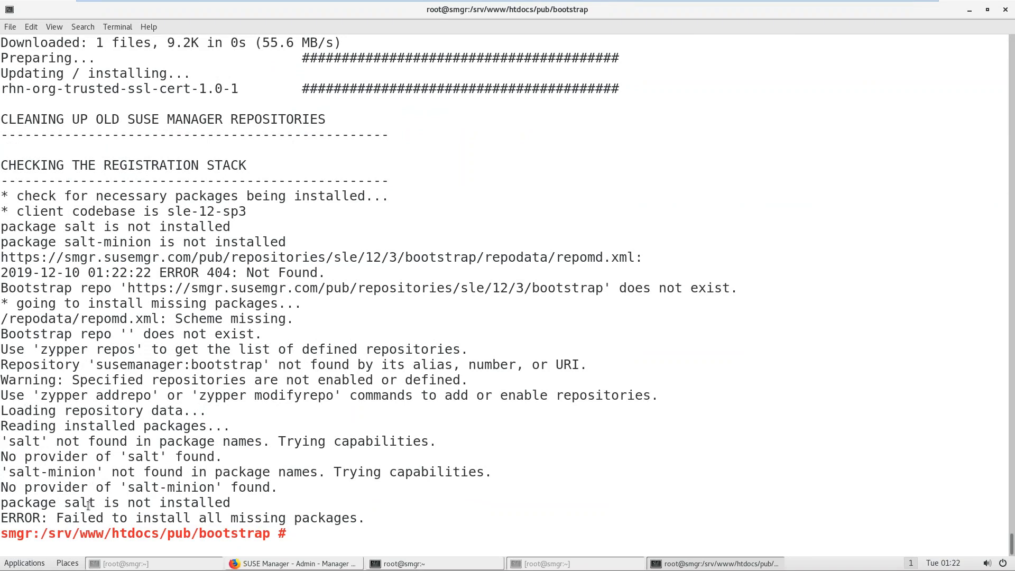
pyautogui.moveTo(65, 503); pyautogui.dragTo(209, 503)
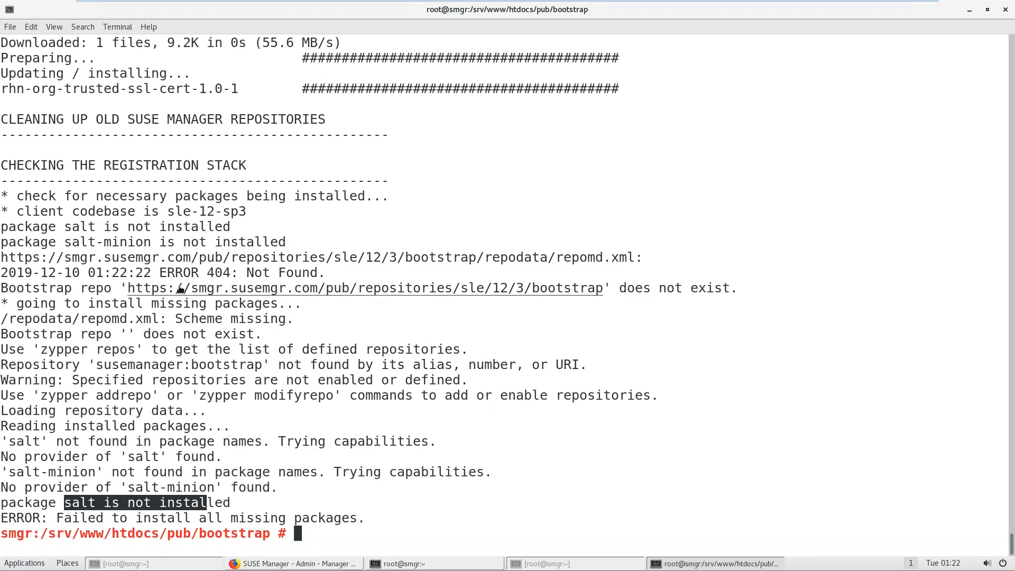
pyautogui.moveTo(59, 287); pyautogui.dragTo(331, 306)
pyautogui.moveTo(566, 299); pyautogui.dragTo(618, 288)
pyautogui.click(565, 300)
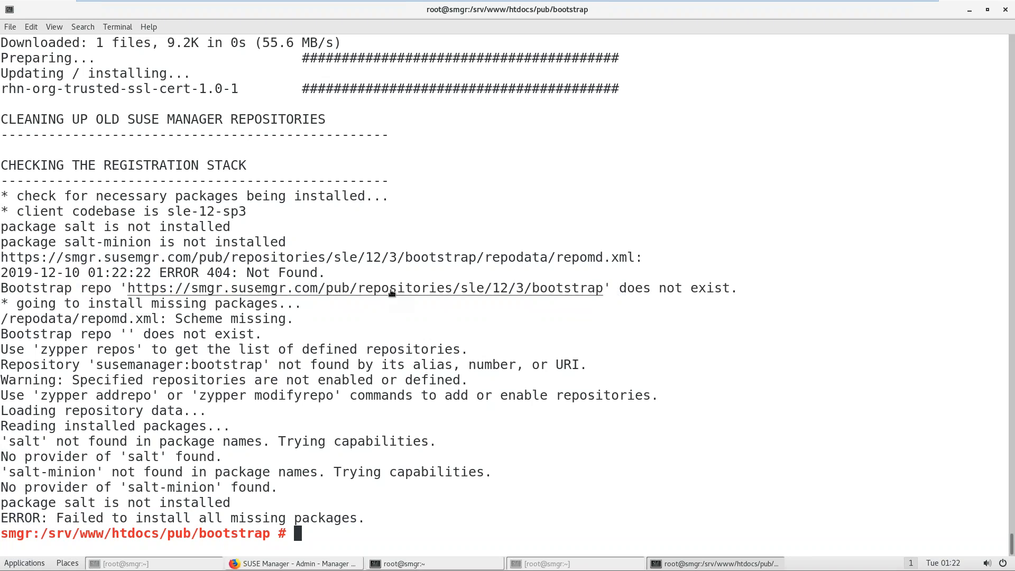
pyautogui.moveTo(395, 288); pyautogui.dragTo(580, 287)
pyautogui.click(567, 327)
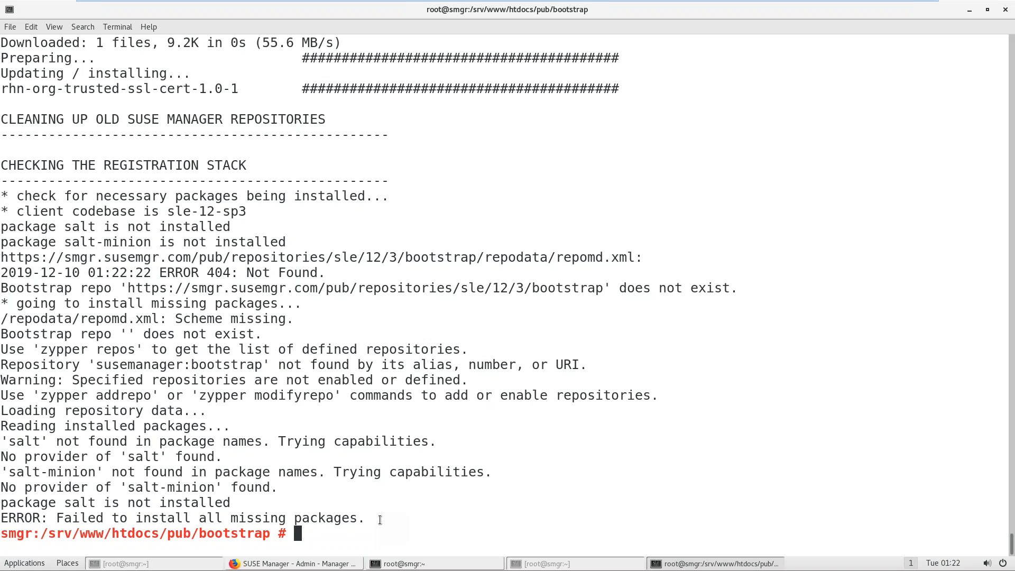
# Step: Run mgr-create-bootstrap-repo, completed from mgr with Tab
pyautogui.write('mgr-')
pyautogui.press('Tab')
pyautogui.write('cr')
pyautogui.press('Tab')
pyautogui.hotkey('ctrl', 'l')
pyautogui.press('Return')
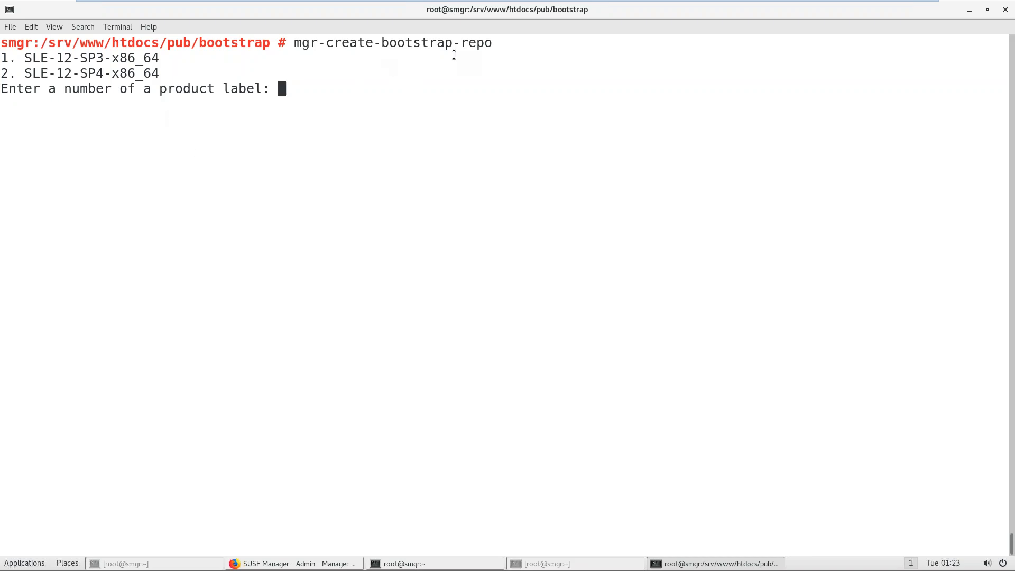
# Step: Cancel the prompt and list available product labels with mgr-create-bootstrap-repo -l
pyautogui.hotkey('ctrl', 'c')
pyautogui.press('Up')
pyautogui.write('-l')
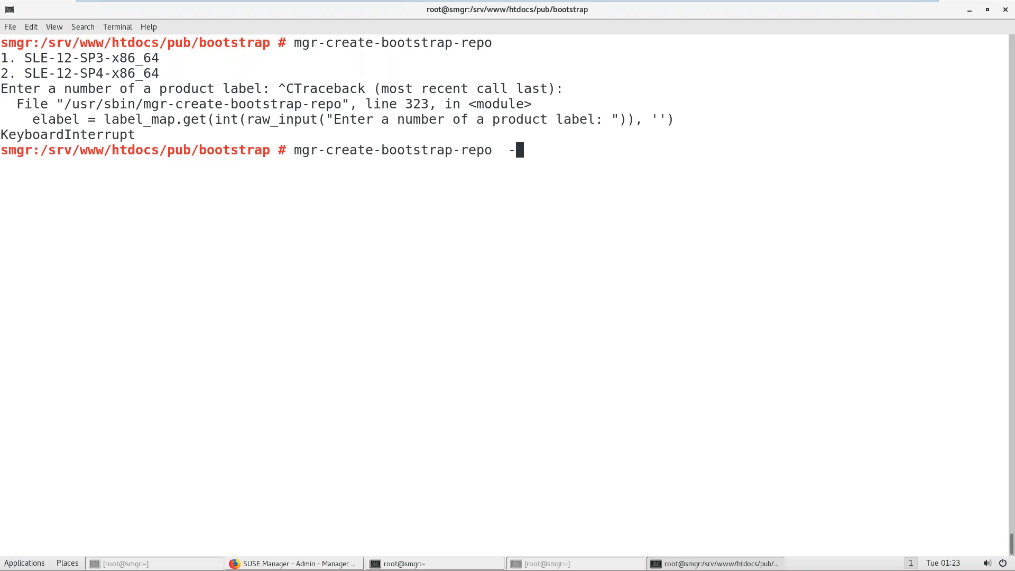
pyautogui.hotkey('ctrl', 'l')
pyautogui.press('Return')
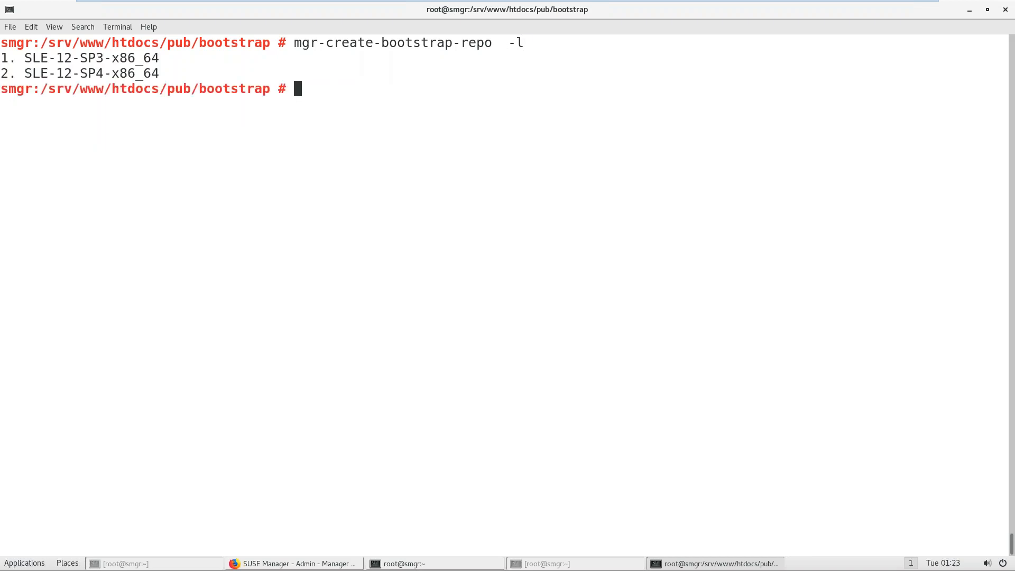
# Step: Rerun mgr-create-bootstrap-repo and choose option 1, SLE-12-SP3-x86_64
pyautogui.press('Up')
pyautogui.press('BackSpace')
pyautogui.press('BackSpace')
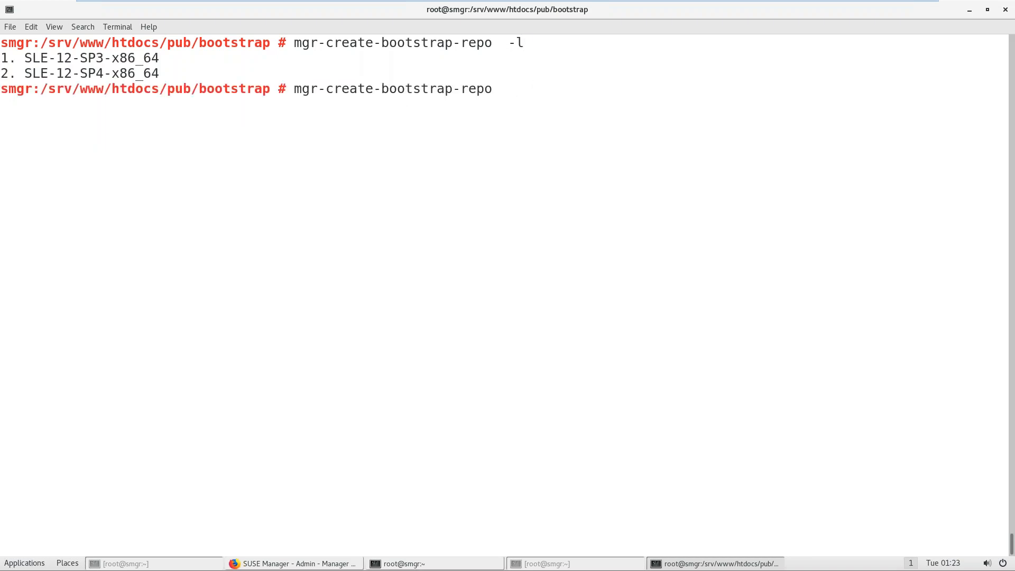
pyautogui.press('Return')
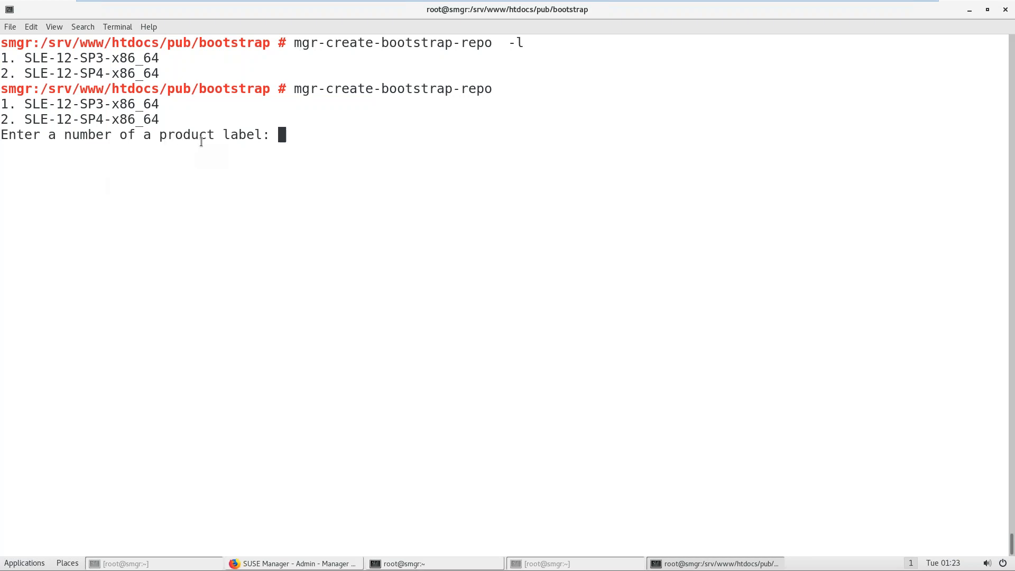
pyautogui.moveTo(81, 104); pyautogui.dragTo(107, 105)
pyautogui.write('1')
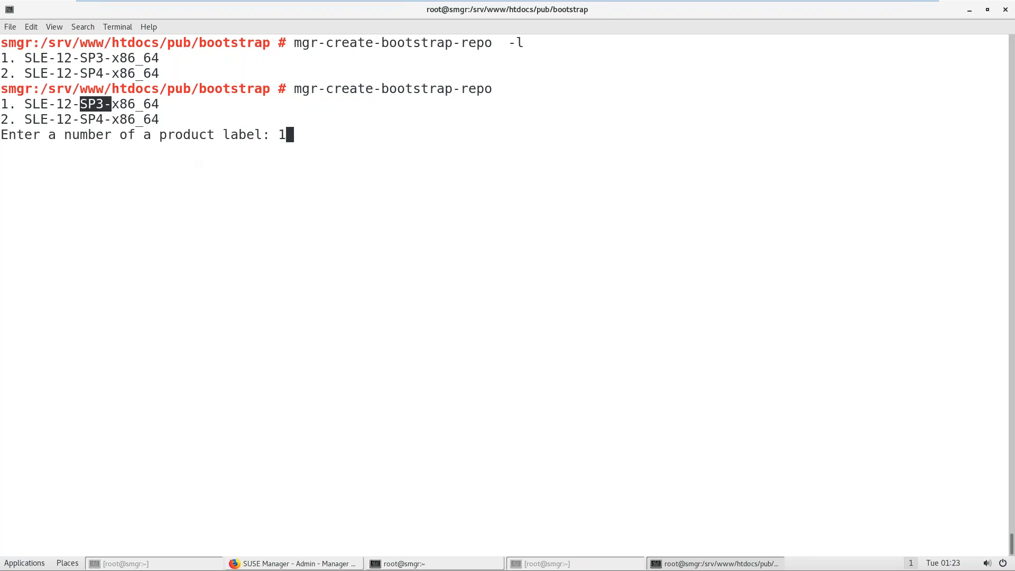
pyautogui.press('Return')
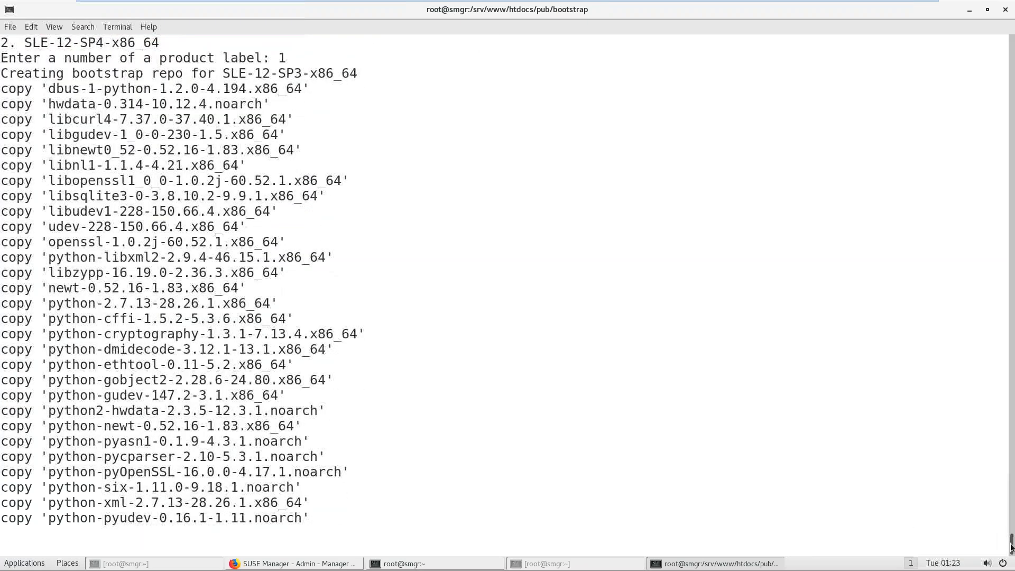
# Step: Scroll through the output and highlight the earlier missing repository path error
pyautogui.scroll(15, 995, 527)
pyautogui.scroll(-2, 1004, 524)
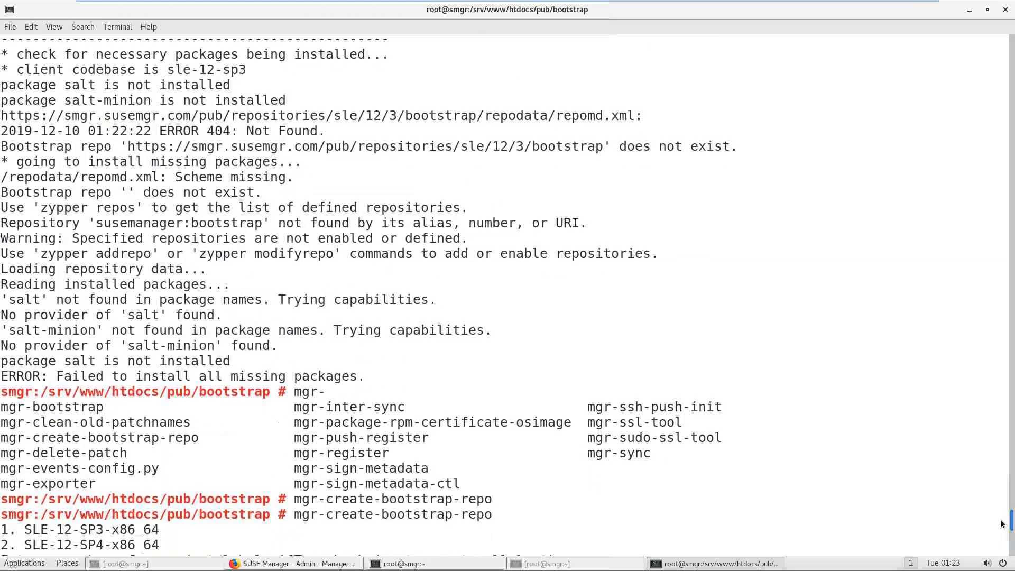
pyautogui.scroll(3, 693, 530)
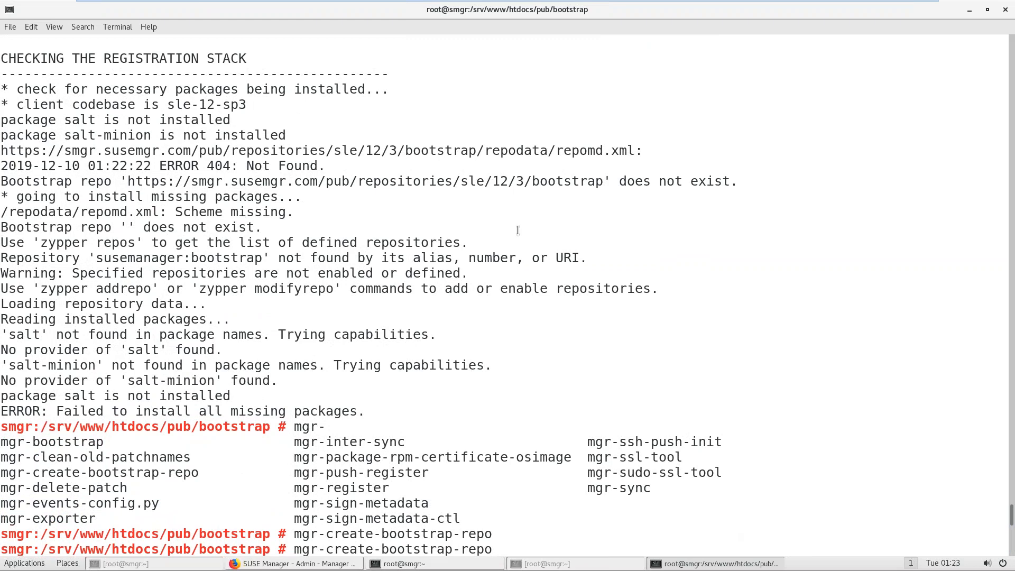
pyautogui.moveTo(596, 185); pyautogui.dragTo(429, 181)
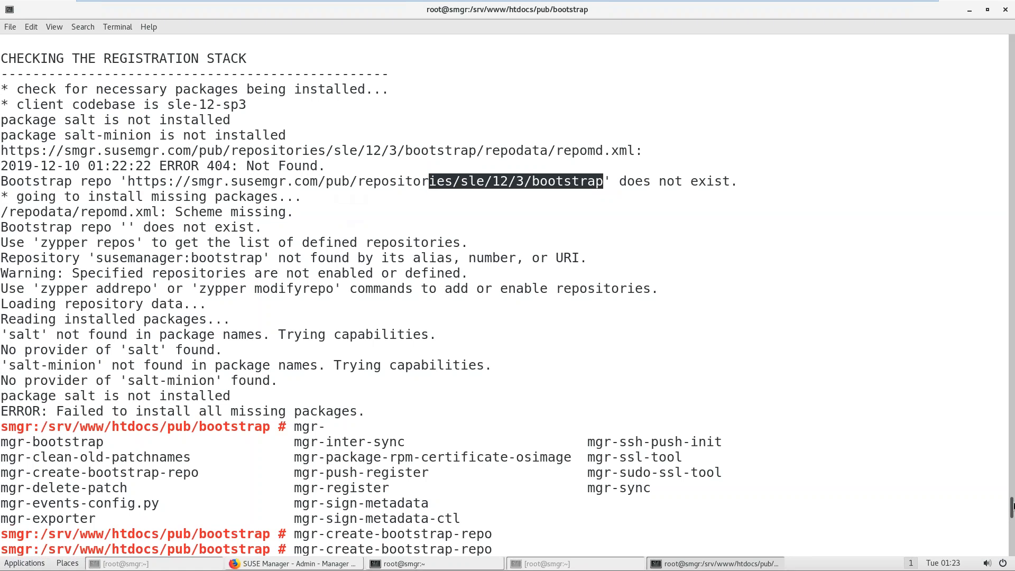
pyautogui.moveTo(1013, 507); pyautogui.dragTo(1012, 552)
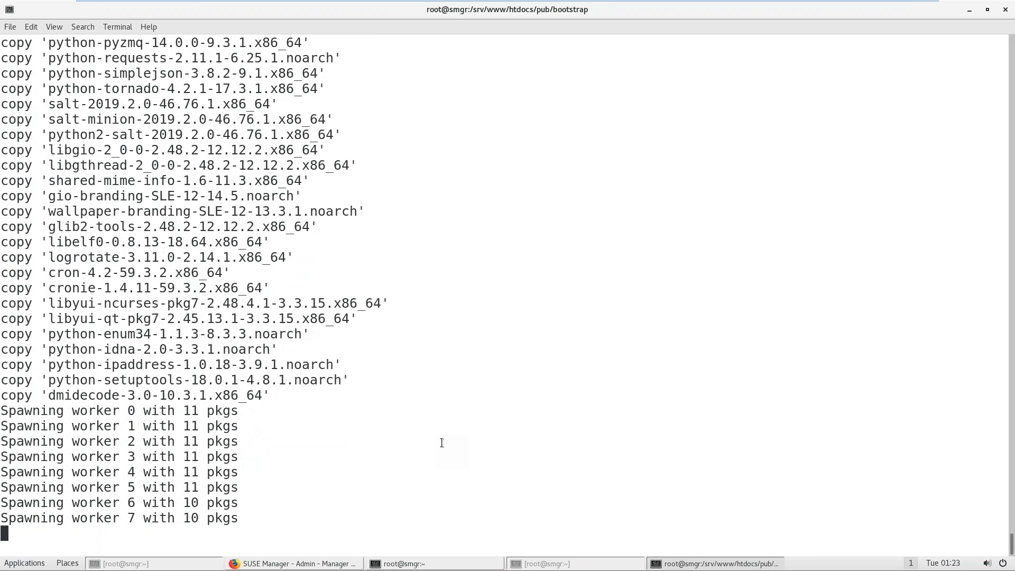
# Step: Go up to the pub directory and list the contents of its repositories folder
pyautogui.write('cd ..')
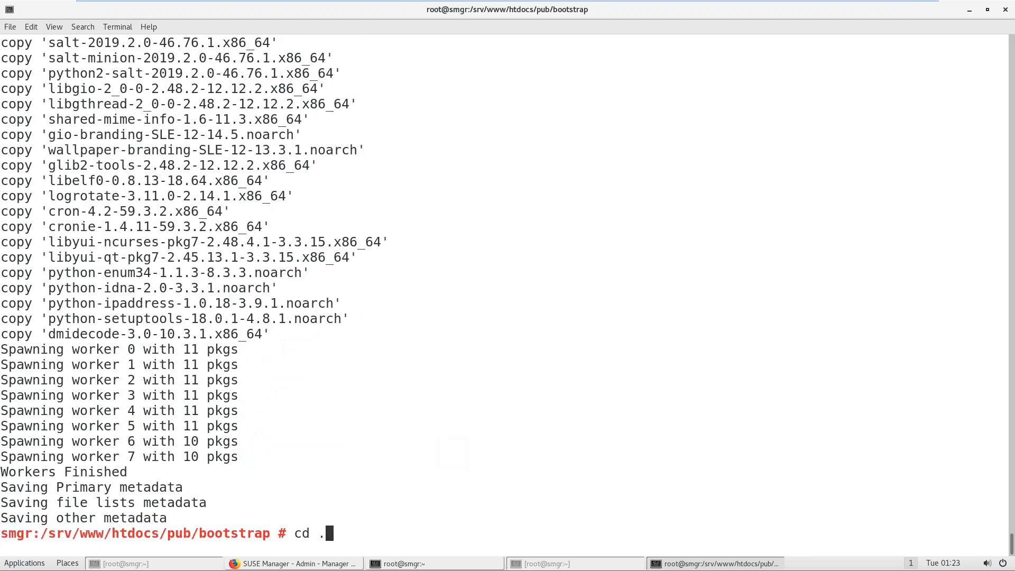
pyautogui.press('Return')
pyautogui.write('ls')
pyautogui.press('Return')
pyautogui.write('cd repositories/')
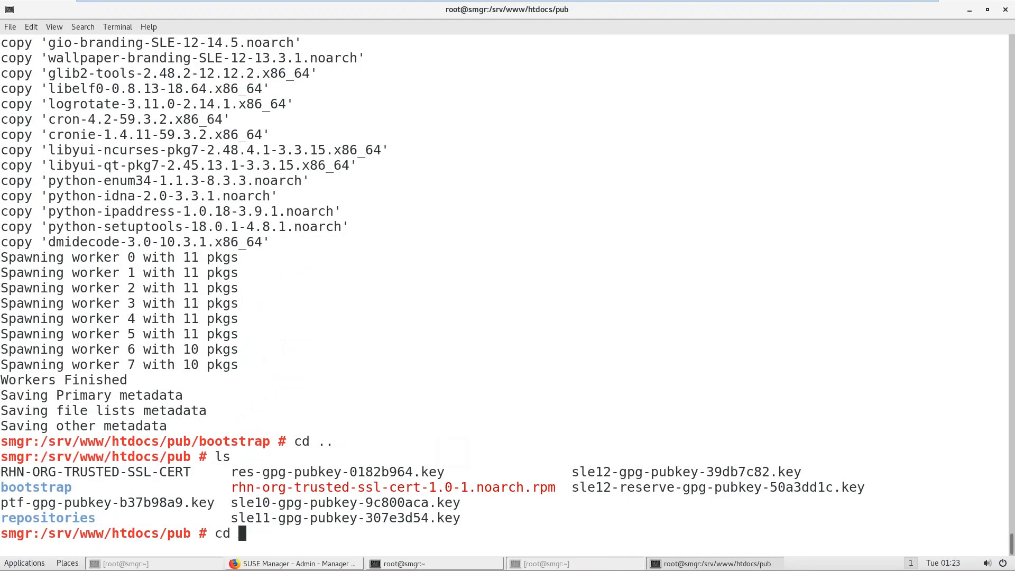
pyautogui.press('Tab')
pyautogui.press('Return')
pyautogui.write('ls')
pyautogui.press('Return')
# Step: Enter the sle repository folder and list its contents
pyautogui.write('cd sle/')
pyautogui.press('Tab')
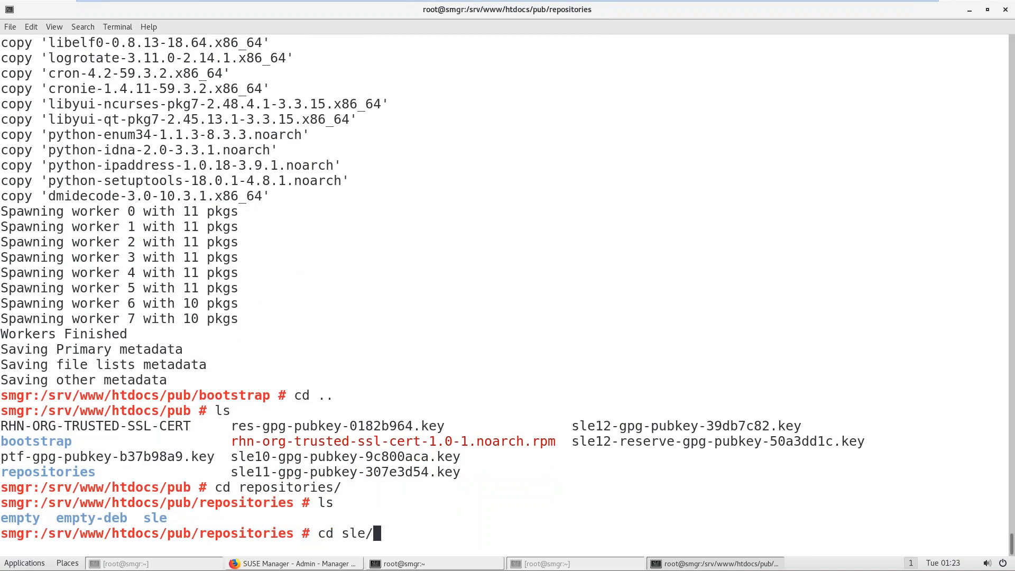
pyautogui.hotkey('ctrl', 'l')
pyautogui.press('Return')
pyautogui.write('ls')
pyautogui.press('Return')
# Step: Descend into 12/3/bootstrap and confirm it holds noarch, repodata and x86_64
pyautogui.write('cd 1')
pyautogui.press('Tab')
pyautogui.press('Return')
pyautogui.write('ls')
pyautogui.press('Return')
pyautogui.write('cd 3/')
pyautogui.press('Return')
pyautogui.write('ls')
pyautogui.press('Return')
pyautogui.write('cd b')
pyautogui.press('Tab')
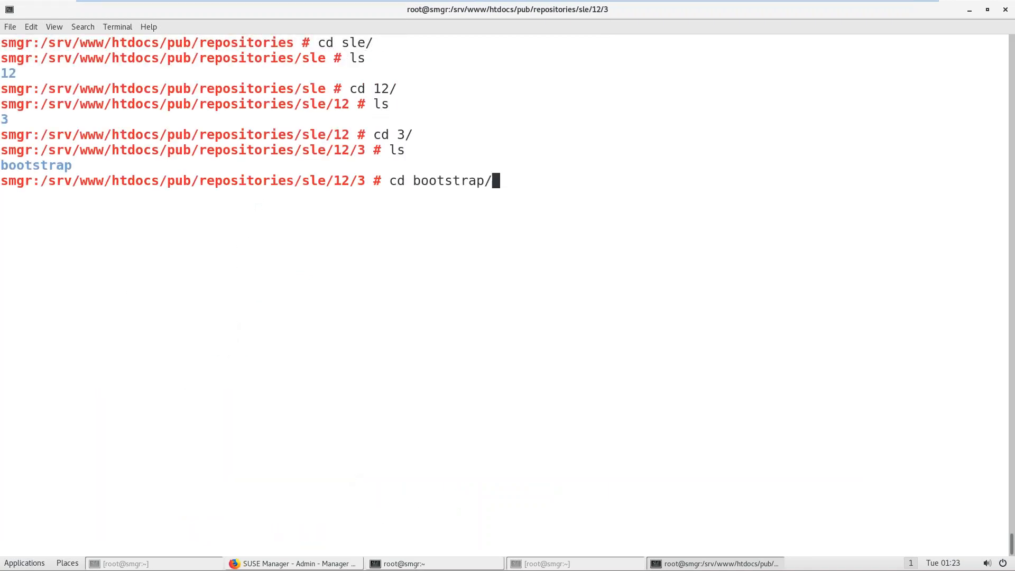
pyautogui.press('Return')
pyautogui.write('ls')
pyautogui.press('Return')
pyautogui.write('pwd')
pyautogui.press('Return')
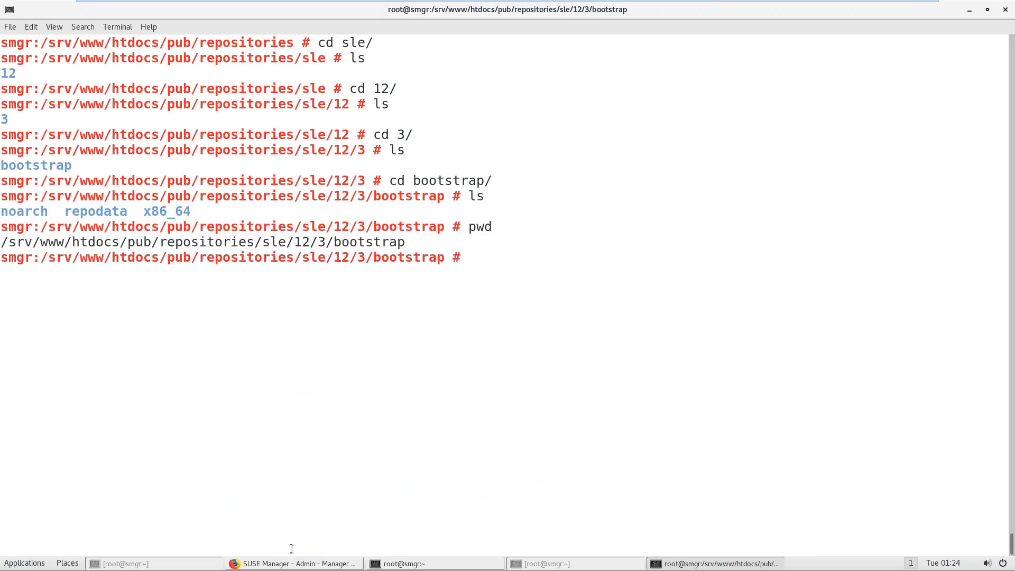
# Step: Change into /srv/www/htdocs/pub/bootstrap and list the bootstrap scripts
pyautogui.write('cd')
pyautogui.press('Return')
pyautogui.write('cd /srv/www/h')
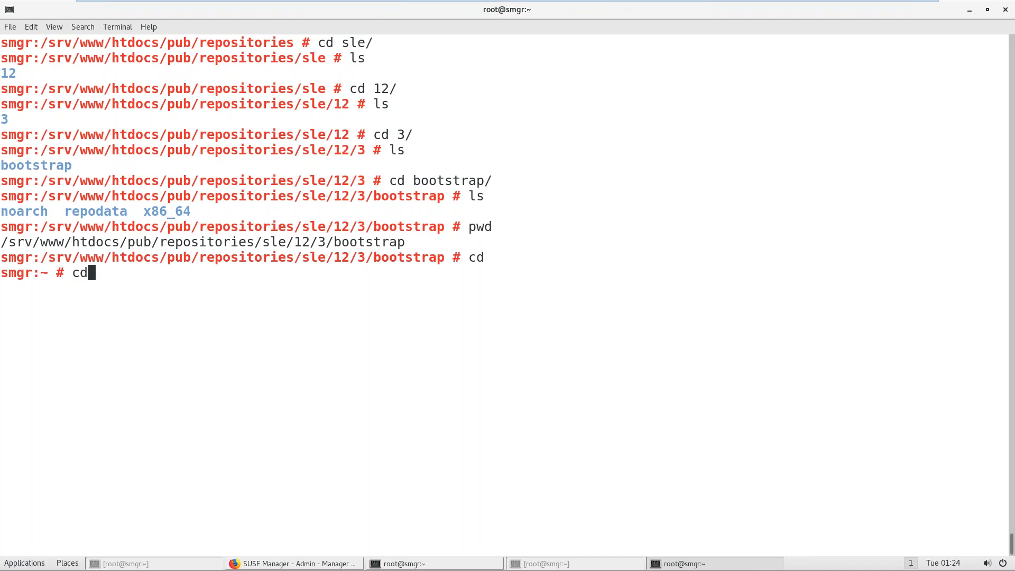
pyautogui.press('Tab')
pyautogui.write('pub/b')
pyautogui.press('Tab')
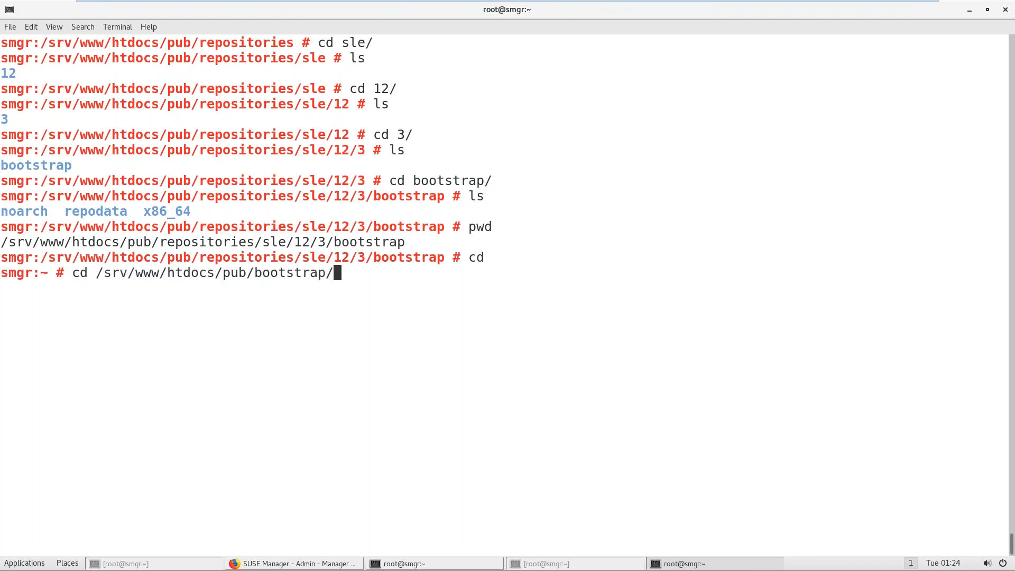
pyautogui.press('Return')
pyautogui.write('ls')
pyautogui.press('Return')
pyautogui.press('Up')
pyautogui.press('Up')
pyautogui.press('Down')
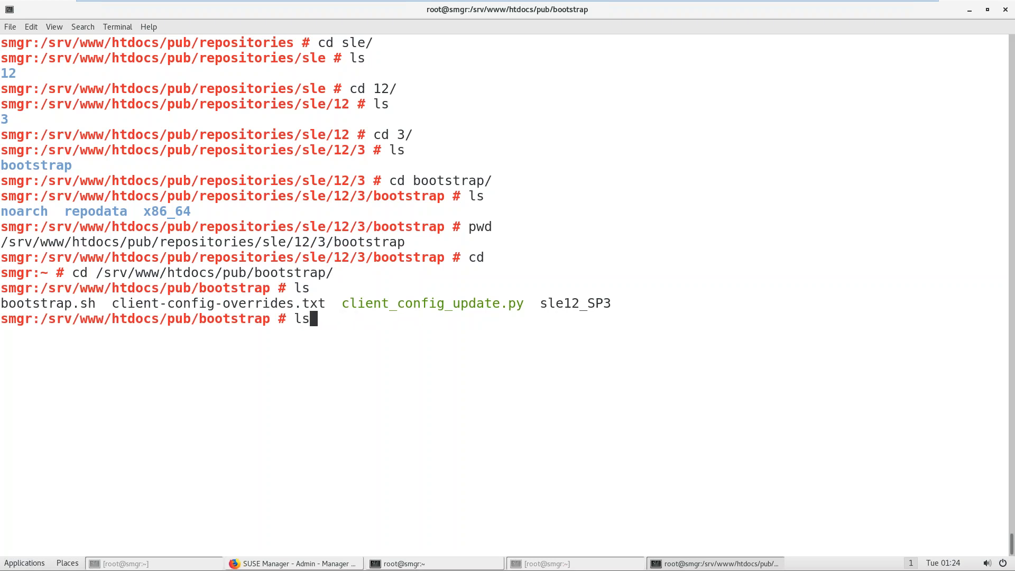
pyautogui.press('Up')
pyautogui.press('Up')
pyautogui.press('Up')
pyautogui.press('Up')
pyautogui.press('Up')
pyautogui.press('Up')
pyautogui.hotkey('ctrl', 'l')
pyautogui.press('Return')
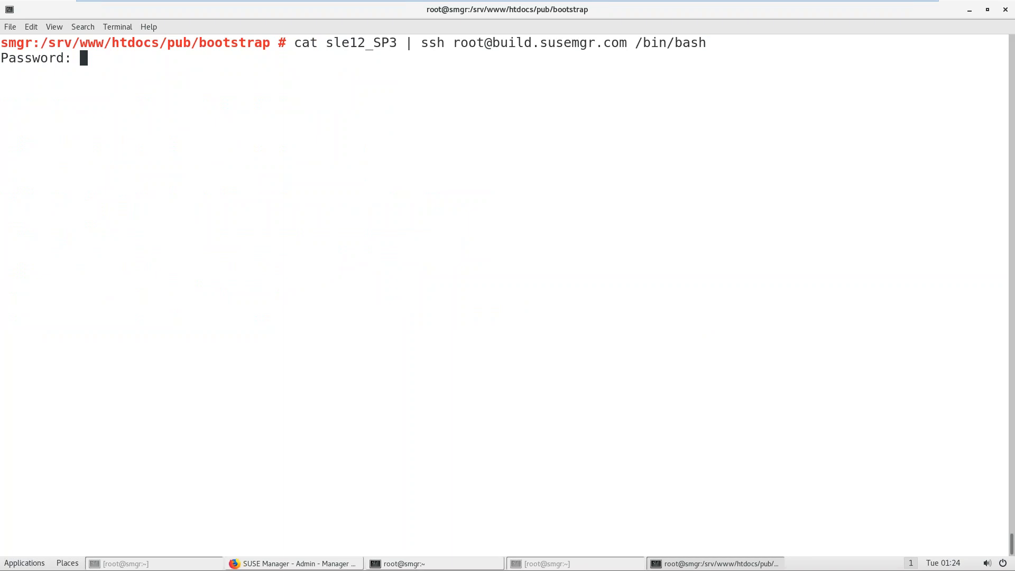
pyautogui.press('Return')
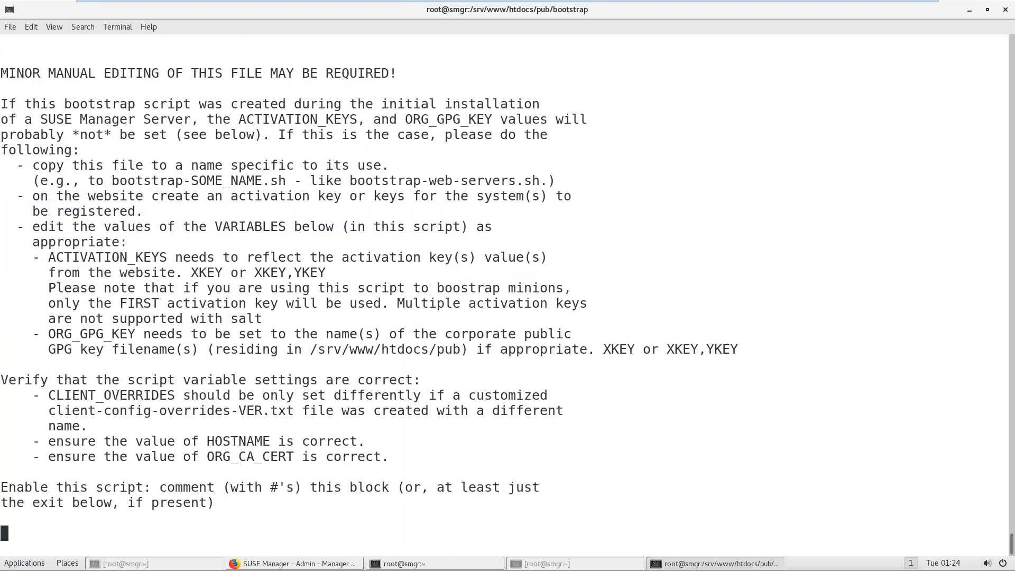
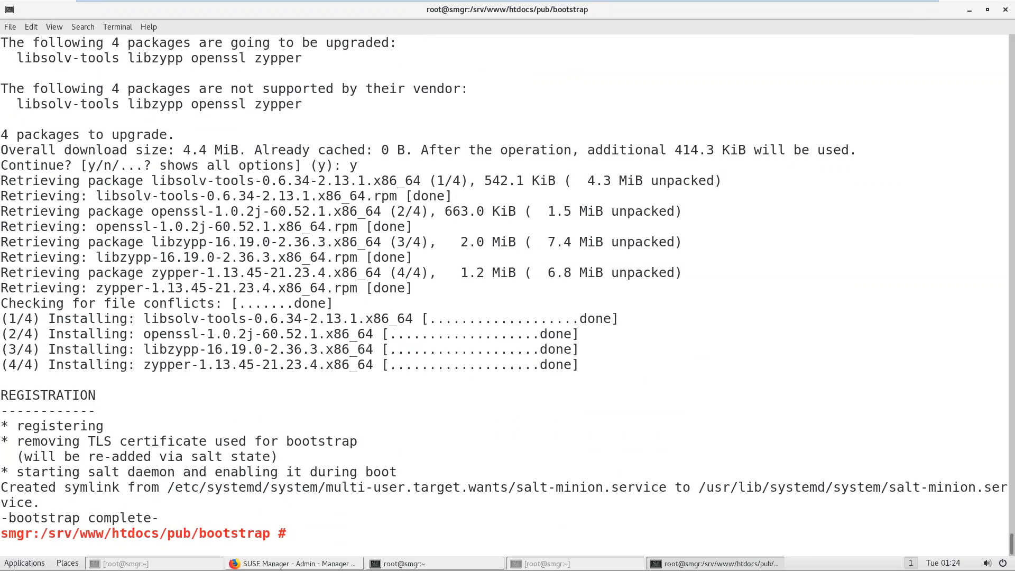
# Step: Switch back to the SUSE Manager page in Firefox and sign out
pyautogui.click(280, 564)
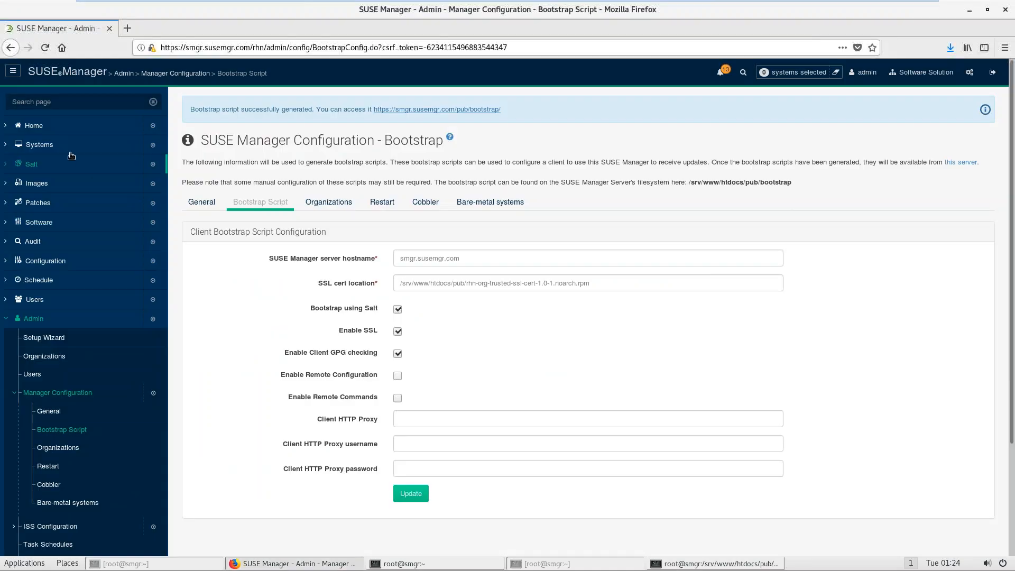
pyautogui.click(988, 74)
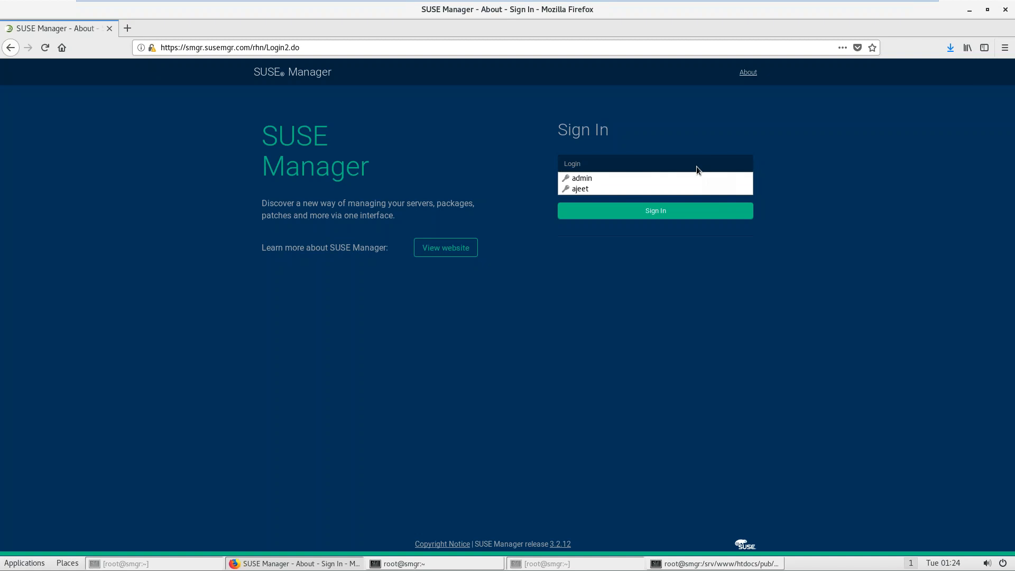
# Step: Sign in with the saved account and go via System Groups and Overview to Salt > Keys
pyautogui.click(674, 187)
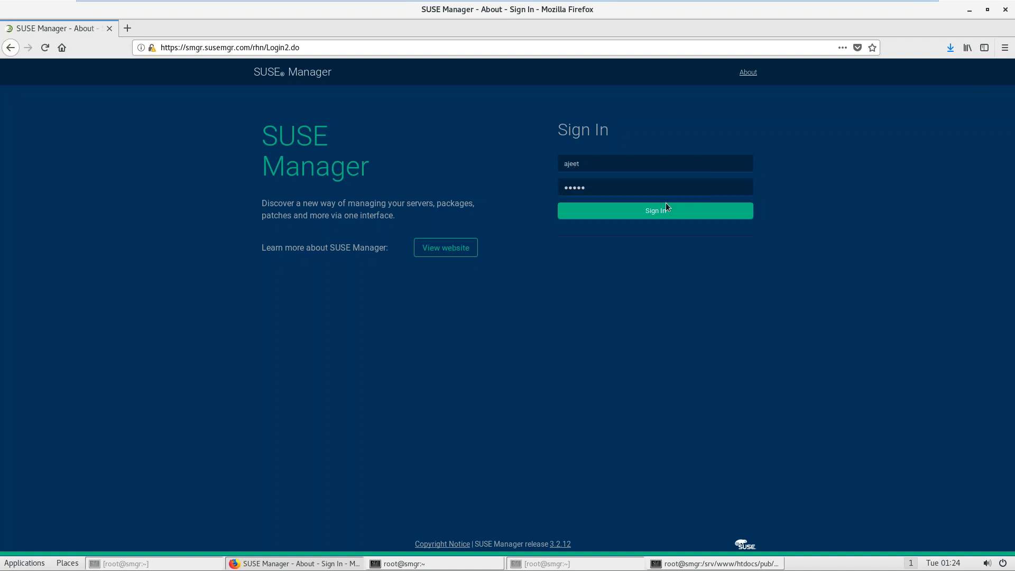
pyautogui.click(665, 210)
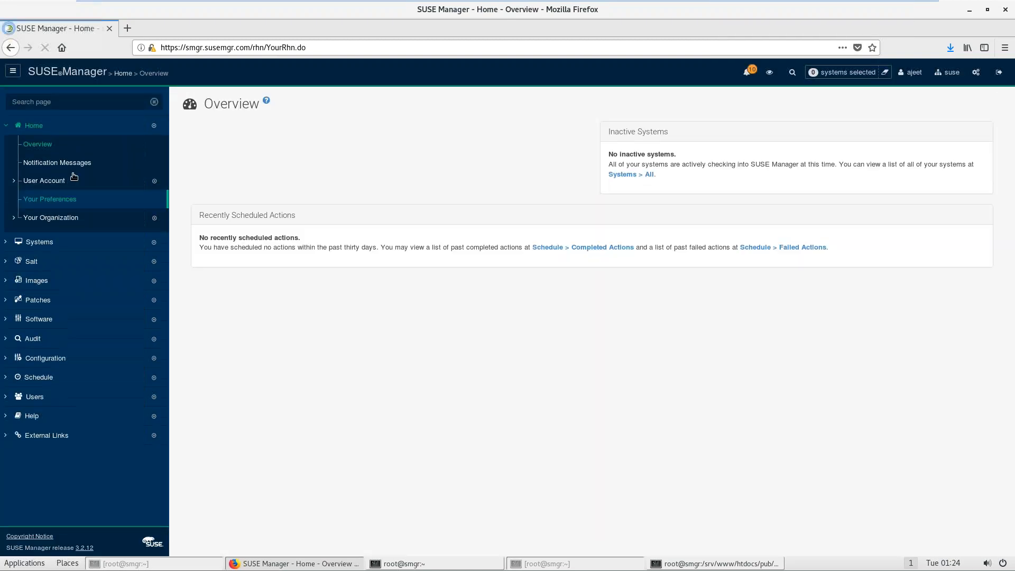
pyautogui.click(34, 128)
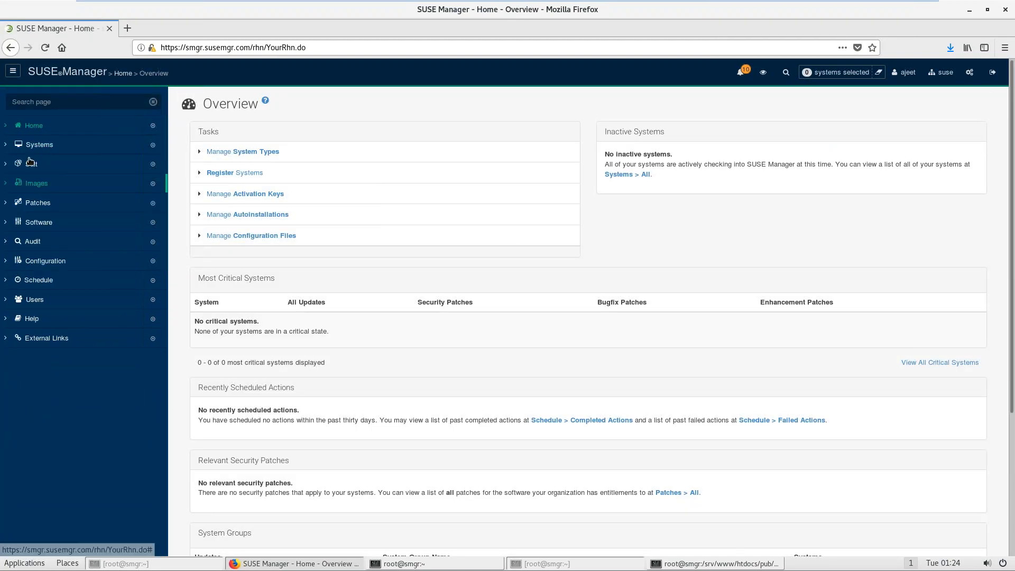
pyautogui.click(34, 146)
pyautogui.click(47, 199)
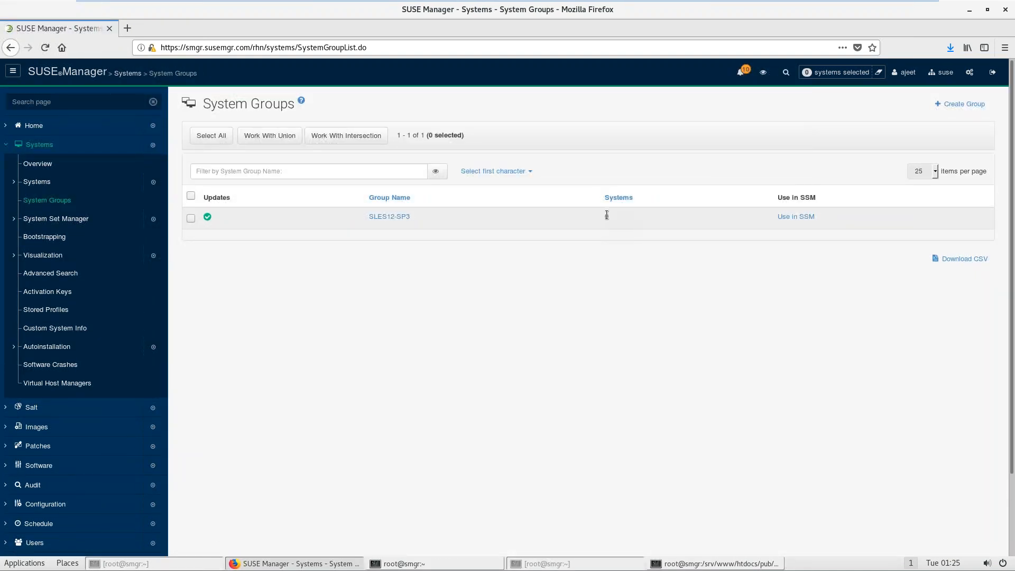
pyautogui.click(53, 162)
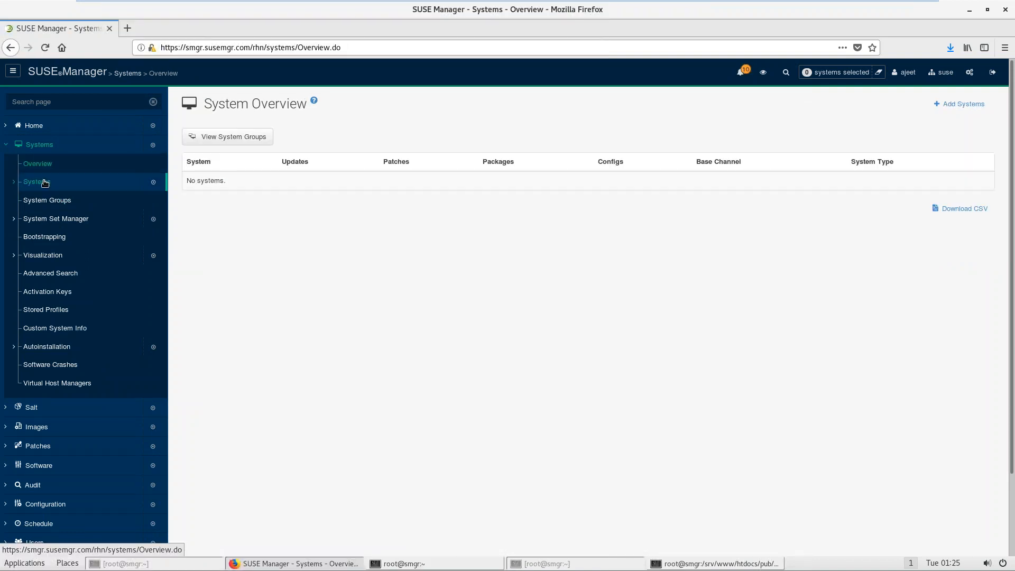
pyautogui.click(31, 409)
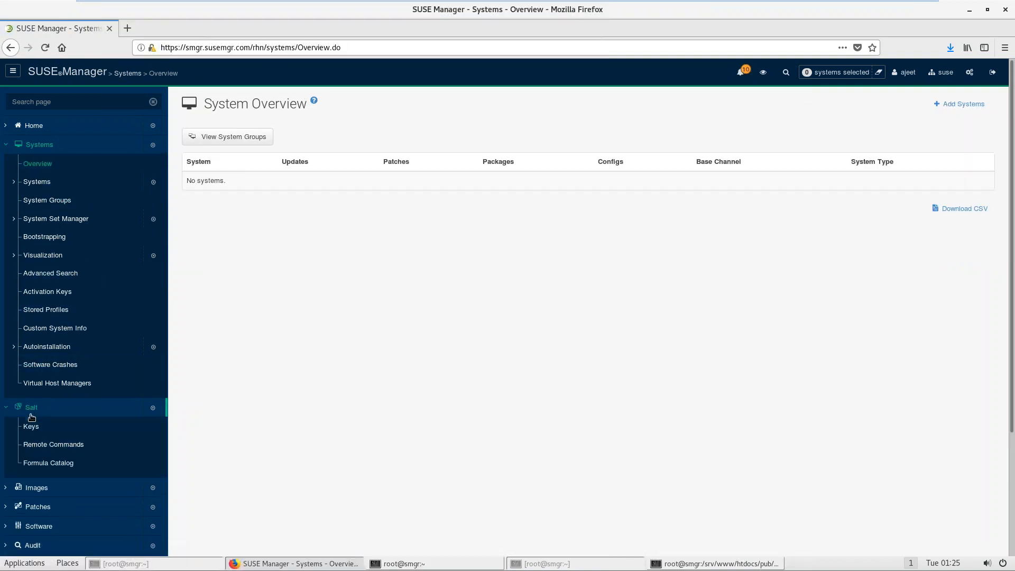
pyautogui.click(29, 426)
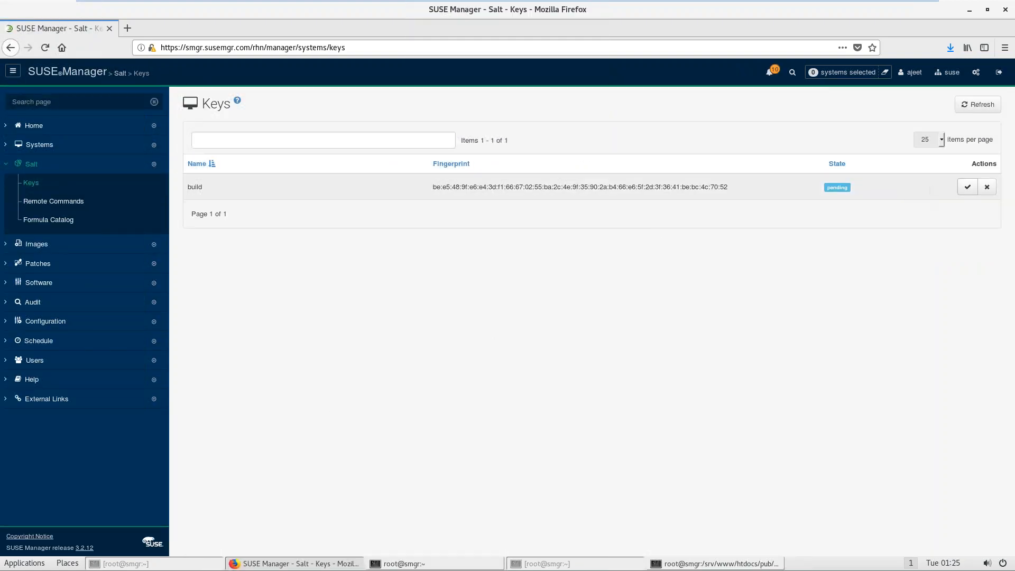
# Step: Check the still-empty All Systems list, then accept the build key under Salt > Keys
pyautogui.click(68, 145)
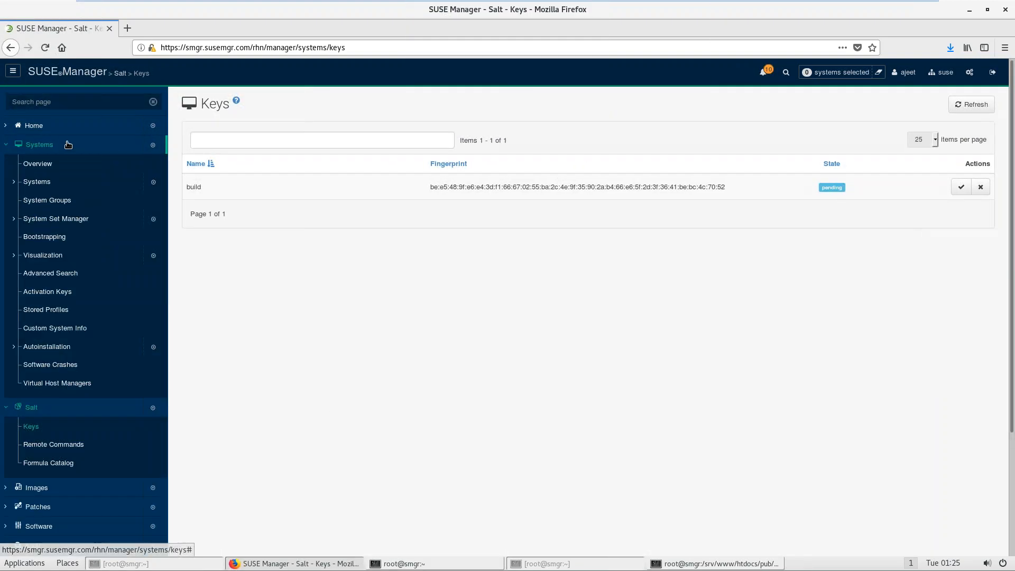
pyautogui.click(47, 182)
pyautogui.click(42, 200)
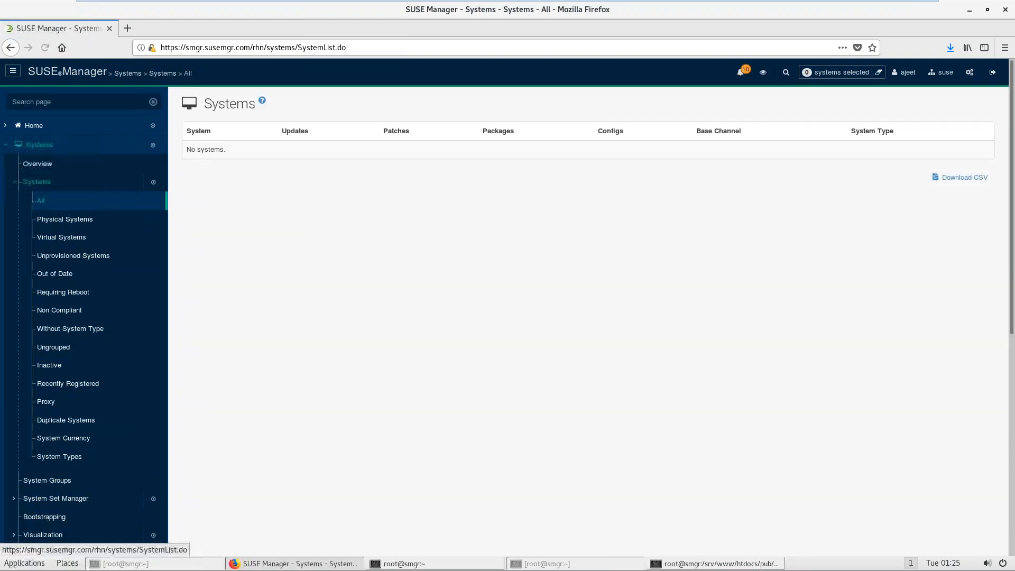
pyautogui.click(33, 148)
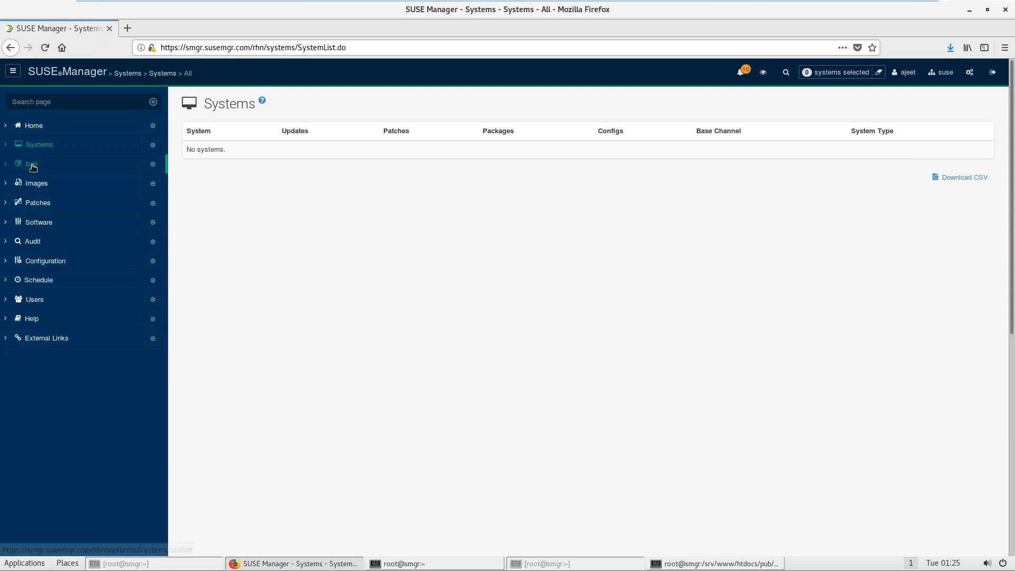
pyautogui.click(30, 164)
pyautogui.click(31, 183)
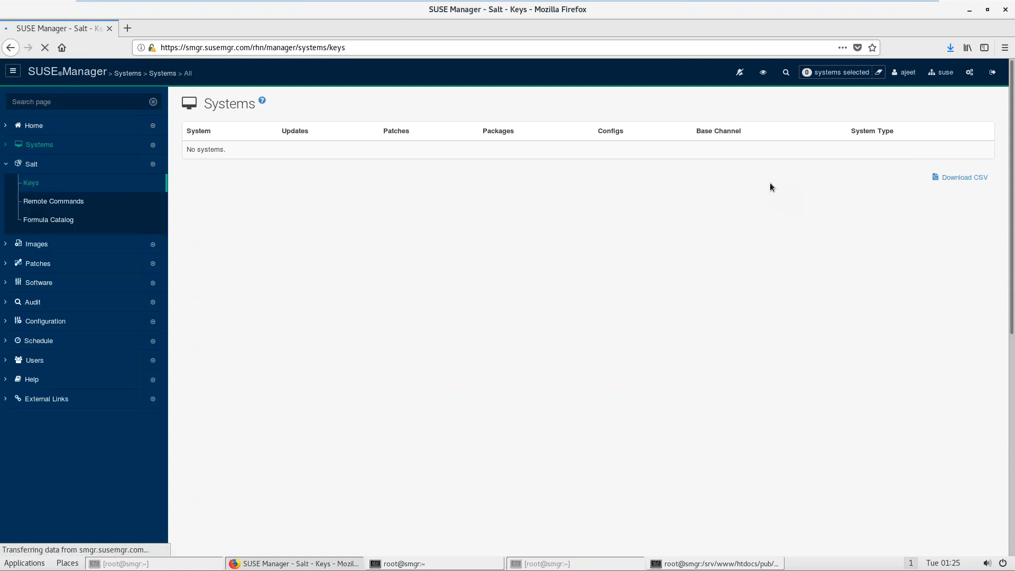
pyautogui.click(969, 187)
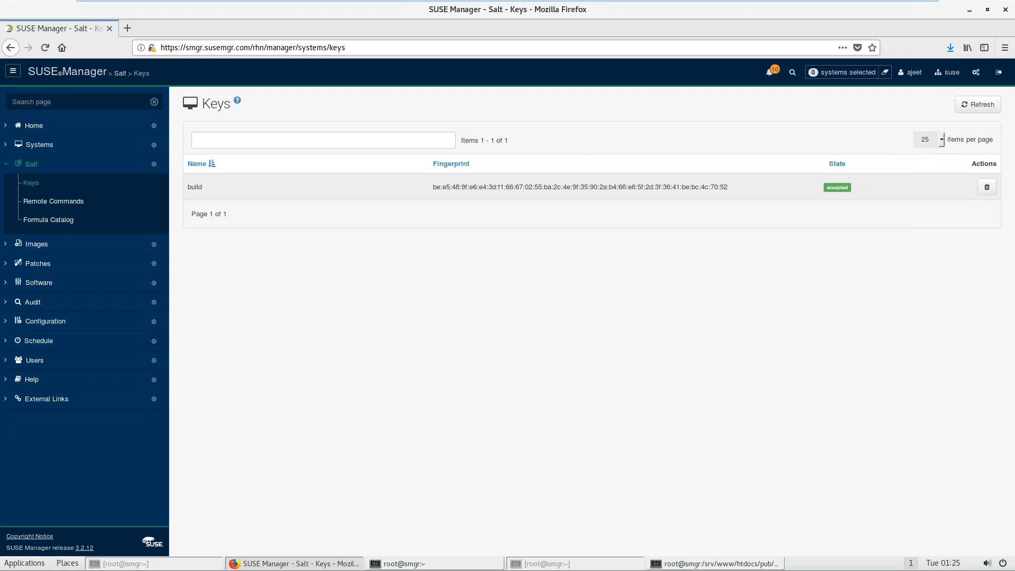
# Step: Return to Systems > All to look for the build client
pyautogui.click(51, 148)
pyautogui.click(46, 183)
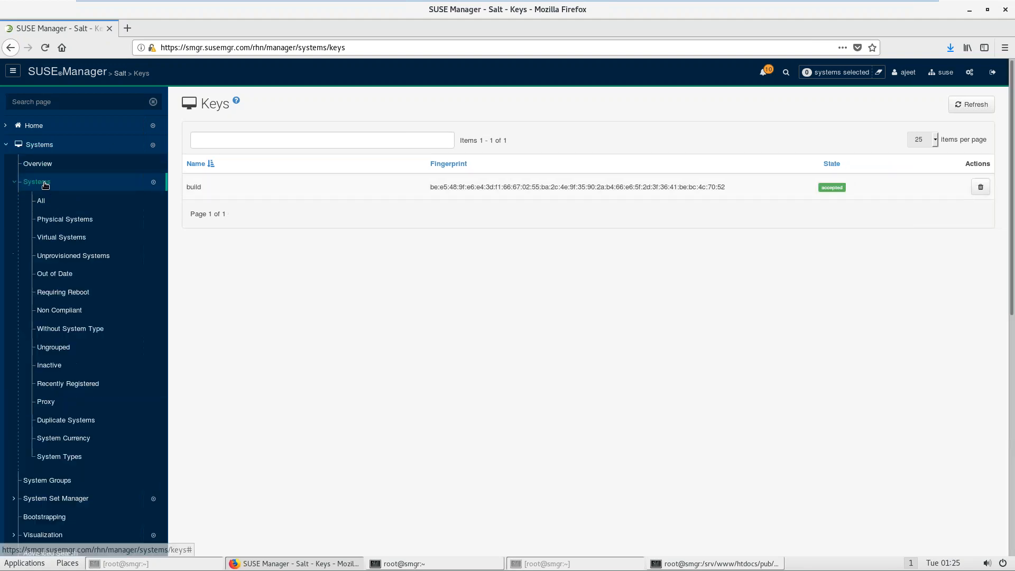
pyautogui.click(45, 198)
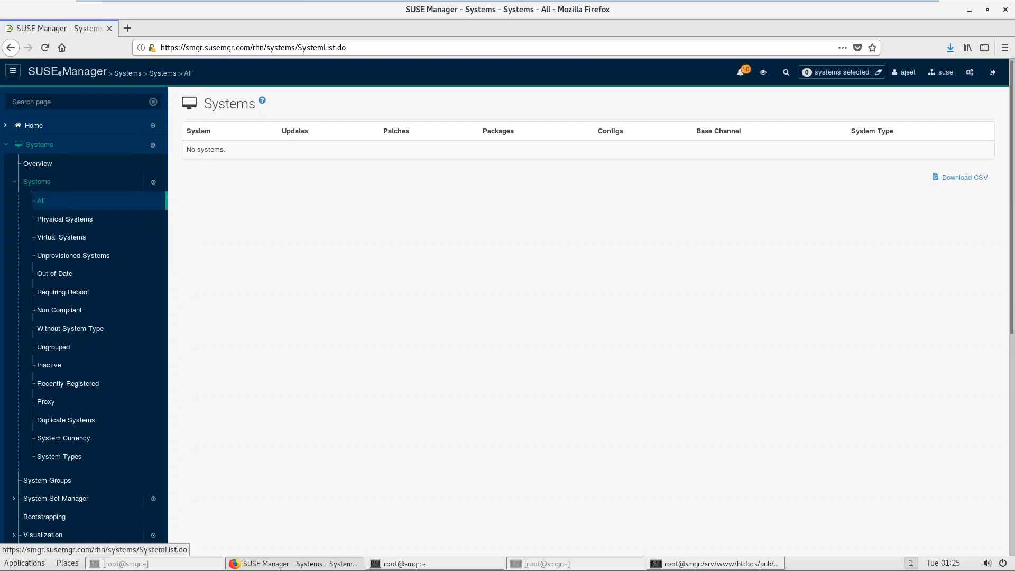
# Step: Reload the System Overview and All Systems lists until build appears
pyautogui.click(41, 163)
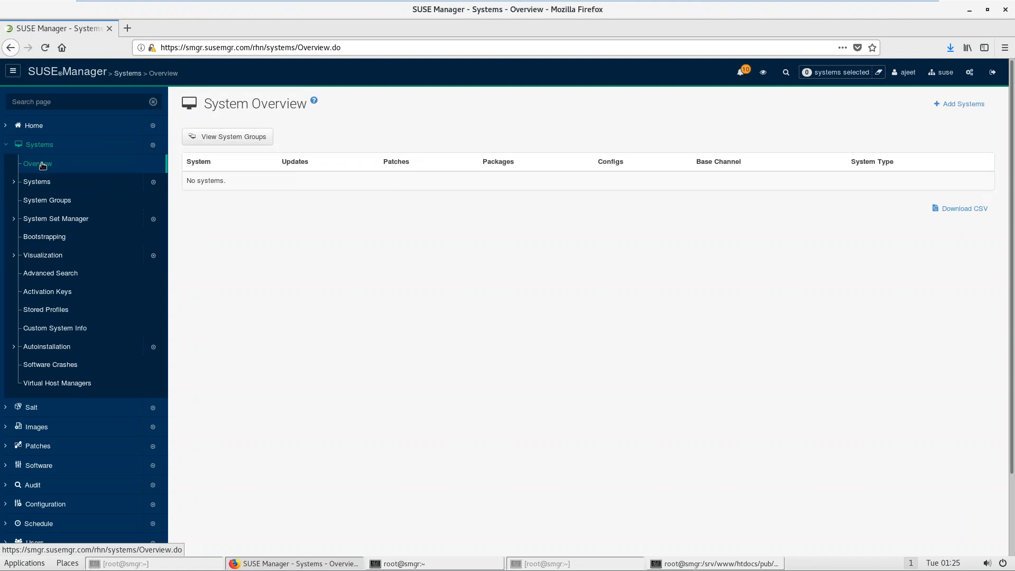
pyautogui.click(42, 164)
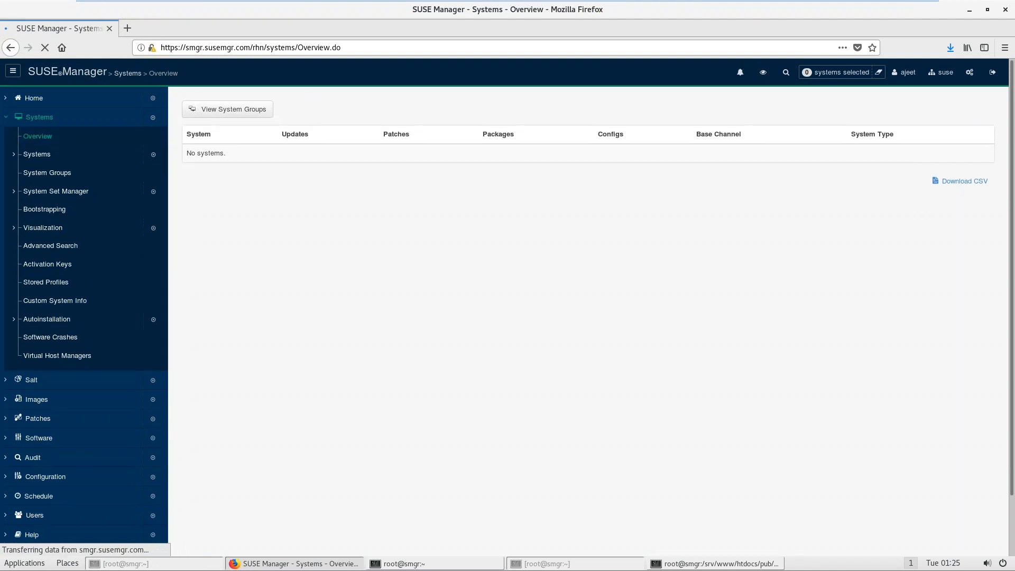
pyautogui.click(42, 164)
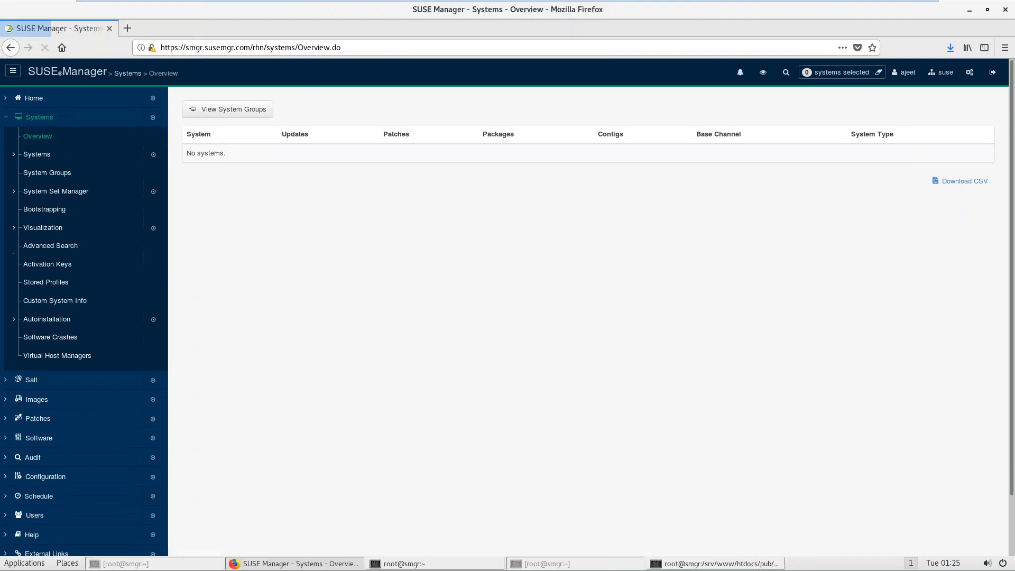
pyautogui.click(42, 183)
pyautogui.click(42, 206)
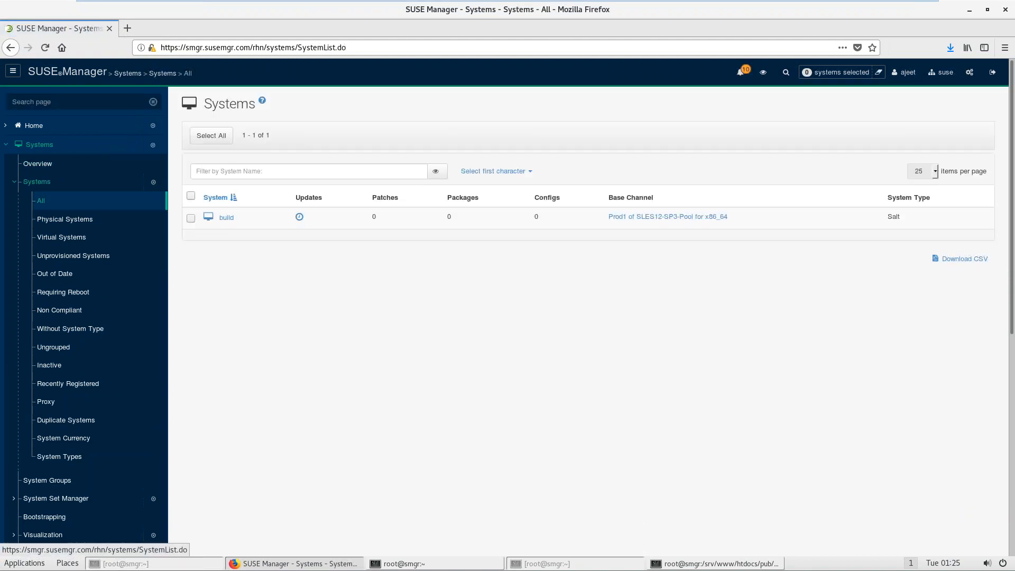
pyautogui.click(41, 183)
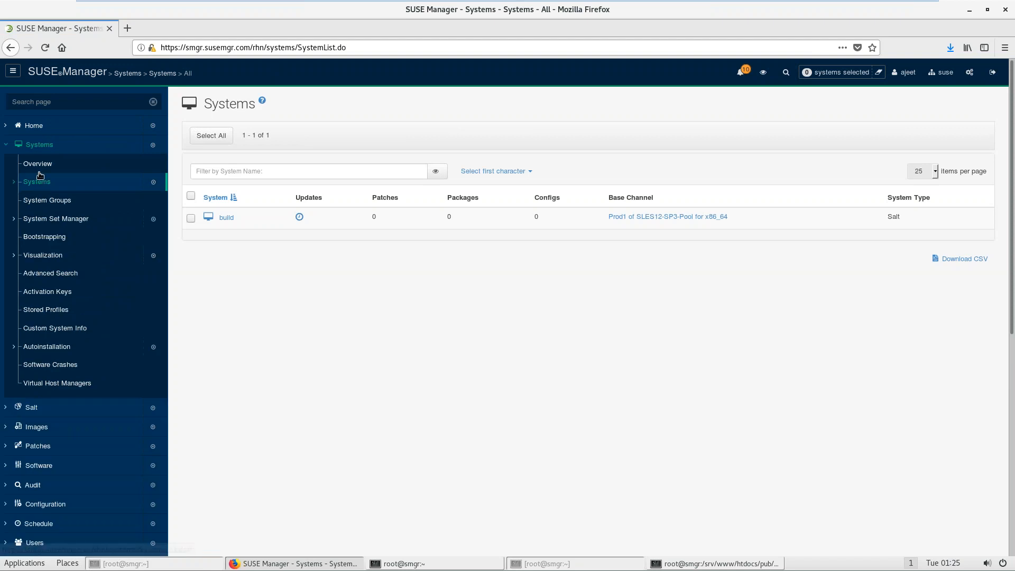
pyautogui.click(38, 169)
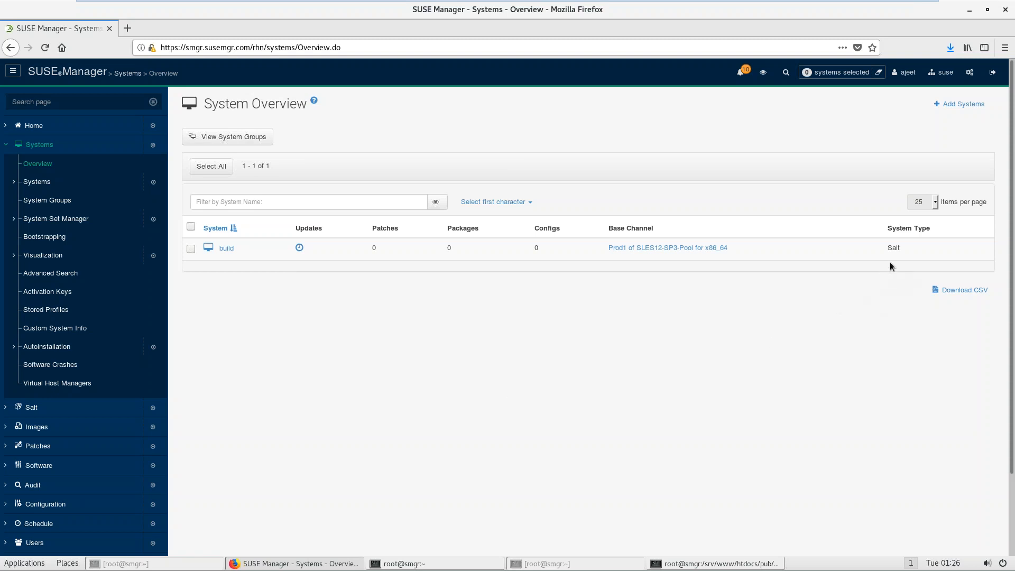
# Step: Highlight build's Salt system type on the overview, then bring up the setup notes
pyautogui.moveTo(900, 247); pyautogui.dragTo(891, 245)
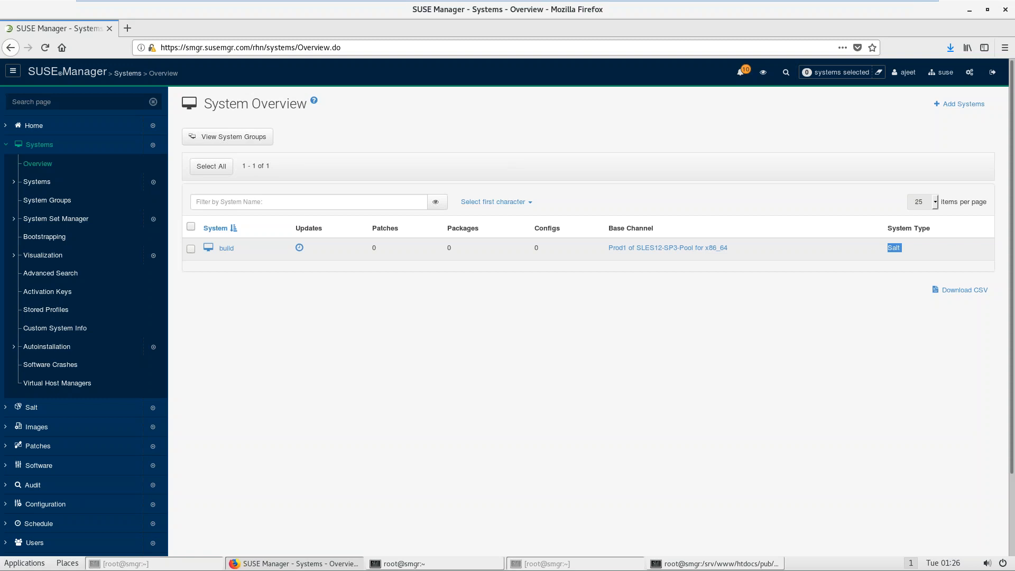
pyautogui.click(894, 276)
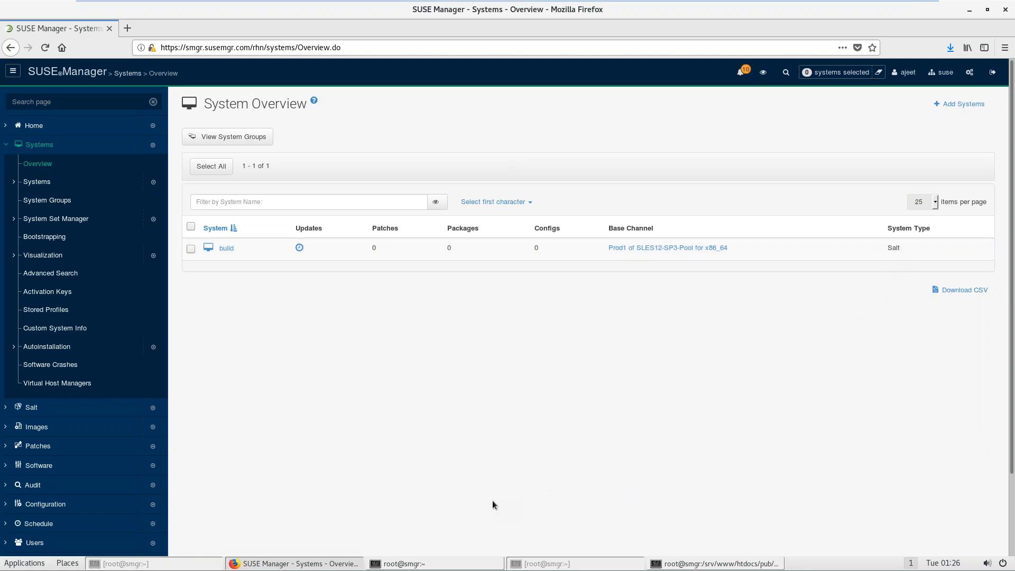
pyautogui.click(437, 565)
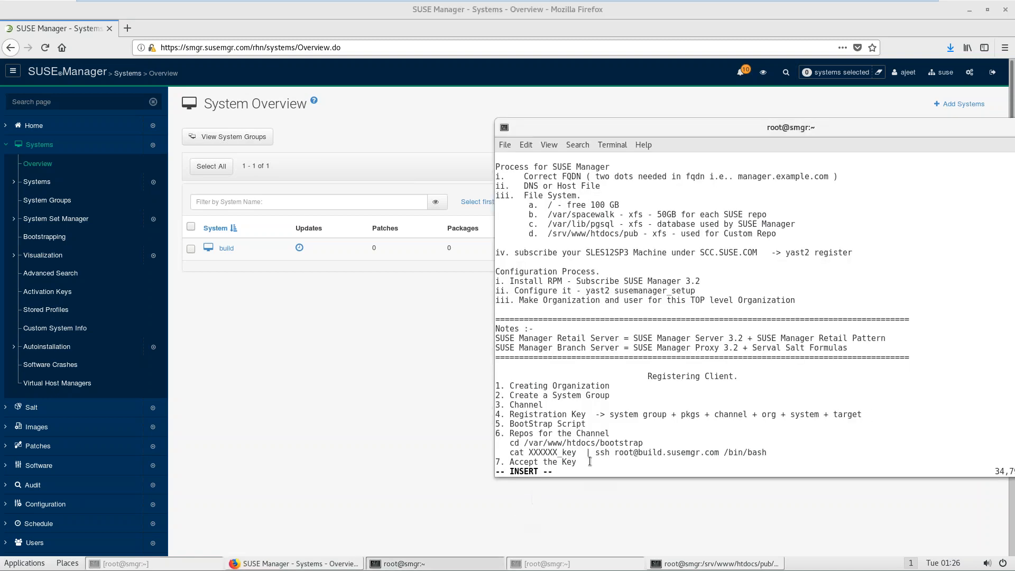
# Step: Insert a new line '6. mgr-create' below '5. BootStrap Script' in the vim notes
pyautogui.press('Down')
pyautogui.press('Down')
pyautogui.press('Down')
pyautogui.press('Down')
pyautogui.press('Down')
pyautogui.press('Up')
pyautogui.press('Up')
pyautogui.press('Up')
pyautogui.press('Up')
pyautogui.press('Return')
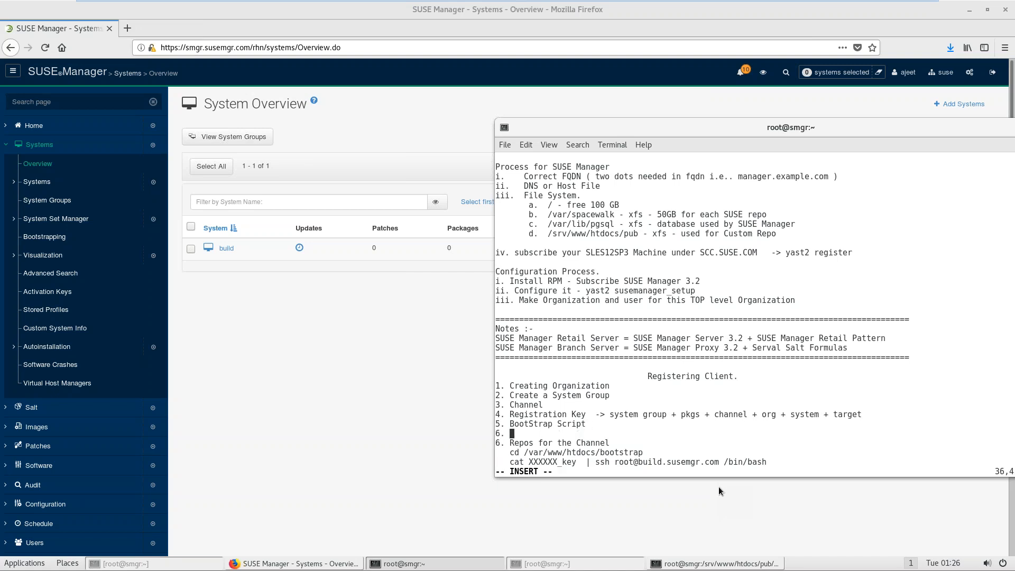
pyautogui.write('6. mgr-create')
# Step: Recall mgr-create-bootstrap-repo from shell history in the bootstrap terminal and remove its -l option
pyautogui.click(681, 564)
pyautogui.press('Up')
pyautogui.press('Up')
pyautogui.press('Up')
pyautogui.press('Up')
pyautogui.press('Up')
pyautogui.press('Up')
pyautogui.press('Up')
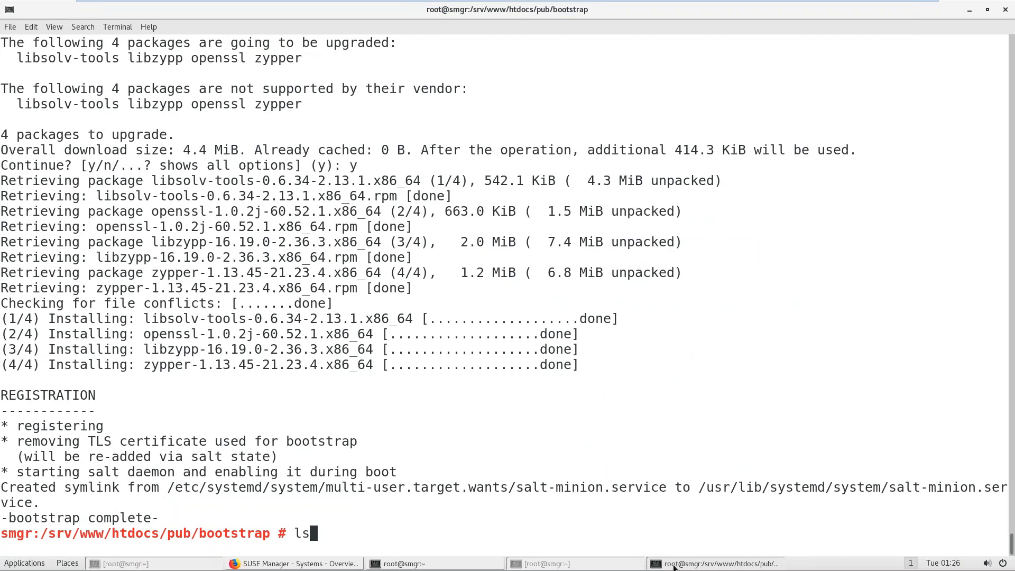
pyautogui.press('Up')
pyautogui.press('Down')
pyautogui.press('Up')
pyautogui.press('Down')
pyautogui.press('Up')
pyautogui.press('Down')
pyautogui.press('Up')
pyautogui.press('BackSpace')
pyautogui.press('BackSpace')
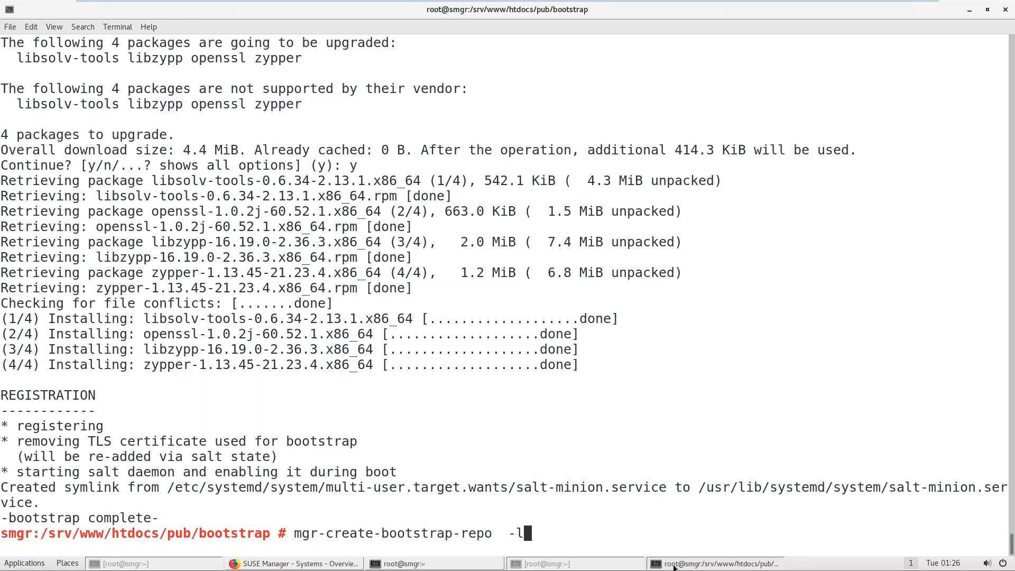
pyautogui.press('BackSpace')
pyautogui.press('BackSpace')
pyautogui.press('BackSpace')
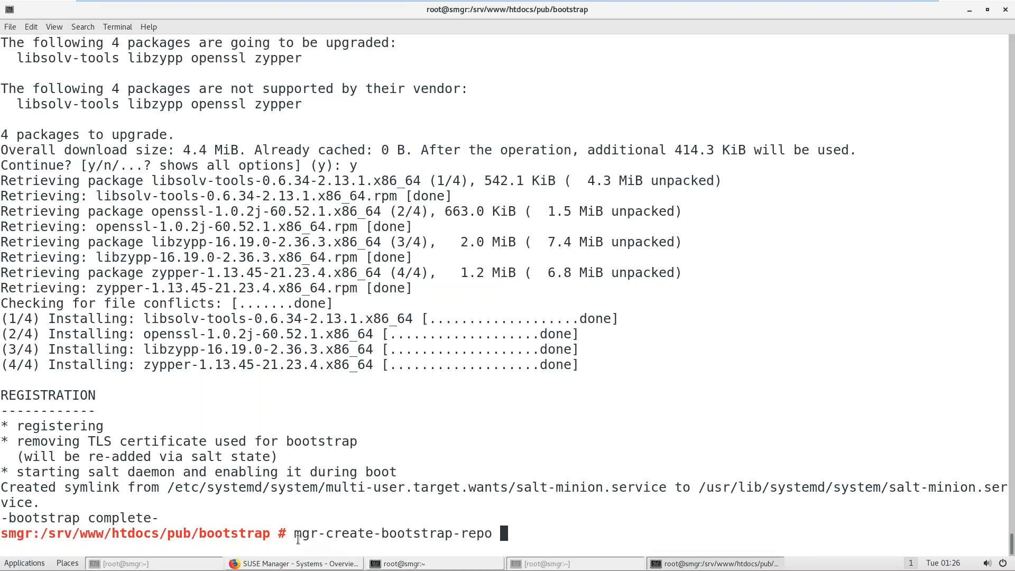
# Step: Copy the mgr-create-bootstrap-repo command text for the notes
pyautogui.moveTo(295, 535); pyautogui.dragTo(490, 533)
pyautogui.rightClick(488, 534)
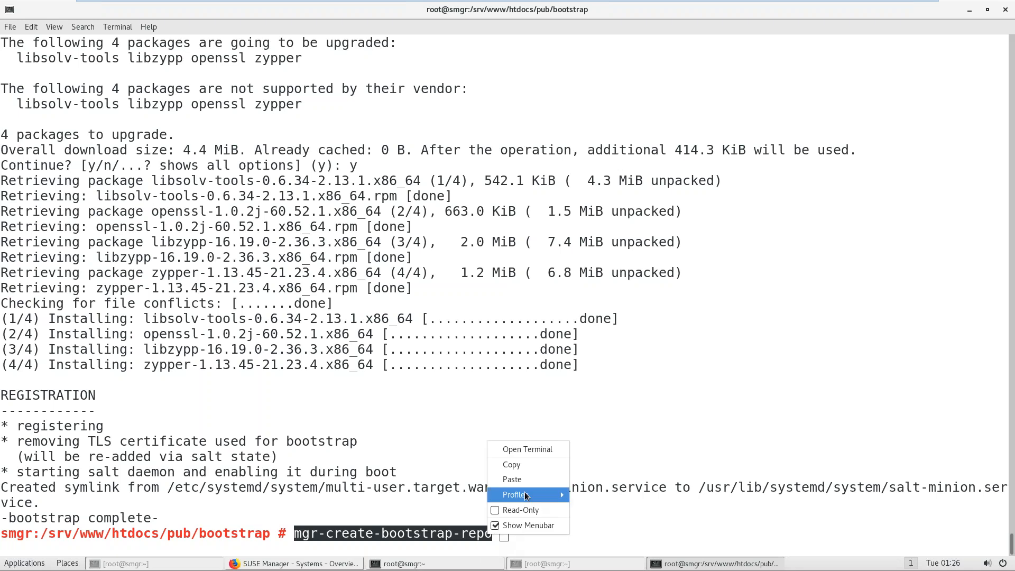
pyautogui.click(512, 465)
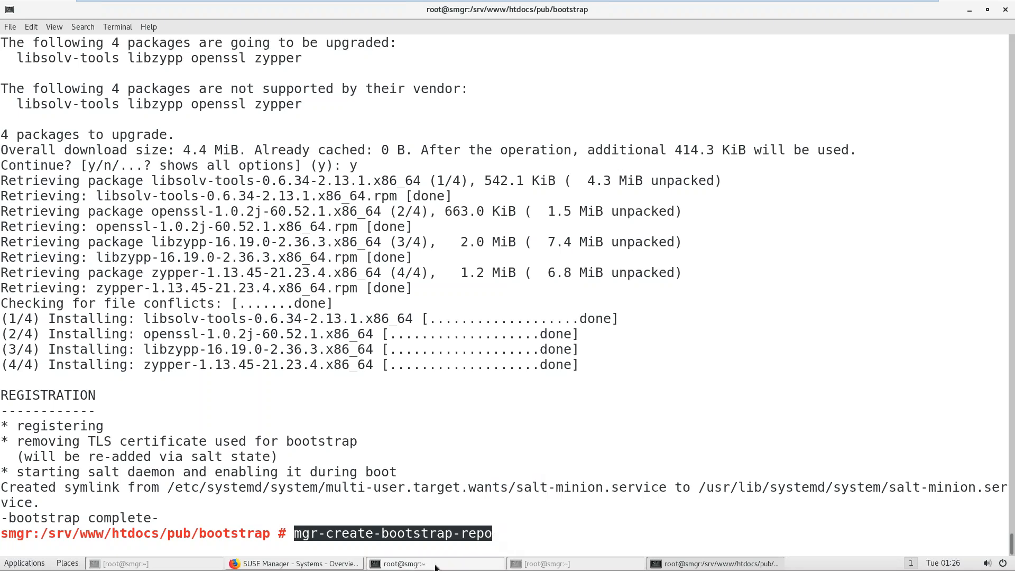
pyautogui.click(405, 564)
# Step: Paste mgr-create-bootstrap-repo as step 6 and renumber the channel step to 7
pyautogui.press('BackSpace')
pyautogui.press('BackSpace')
pyautogui.press('BackSpace')
pyautogui.press('BackSpace')
pyautogui.press('BackSpace')
pyautogui.press('BackSpace')
pyautogui.press('BackSpace')
pyautogui.press('BackSpace')
pyautogui.press('BackSpace')
pyautogui.hotkey('ctrl', 'shift', 'v')
pyautogui.press('Down')
pyautogui.press('Left')
pyautogui.press('Left')
pyautogui.press('Left')
pyautogui.press('Left')
pyautogui.press('Left')
pyautogui.press('Left')
pyautogui.press('Left')
pyautogui.press('Left')
pyautogui.press('Left')
pyautogui.press('Left')
pyautogui.press('Left')
pyautogui.press('Left')
pyautogui.press('Left')
pyautogui.press('Left')
pyautogui.press('Left')
pyautogui.press('Left')
pyautogui.press('Left')
pyautogui.press('Left')
pyautogui.press('Left')
pyautogui.press('Left')
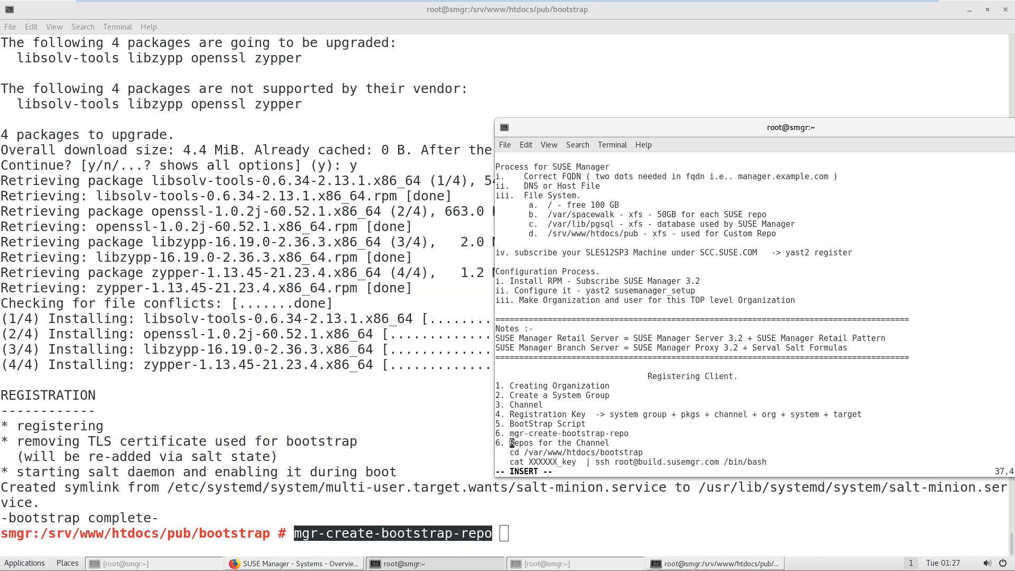
pyautogui.press('BackSpace')
pyautogui.write('7')
pyautogui.press('Down')
pyautogui.press('Down')
pyautogui.press('Down')
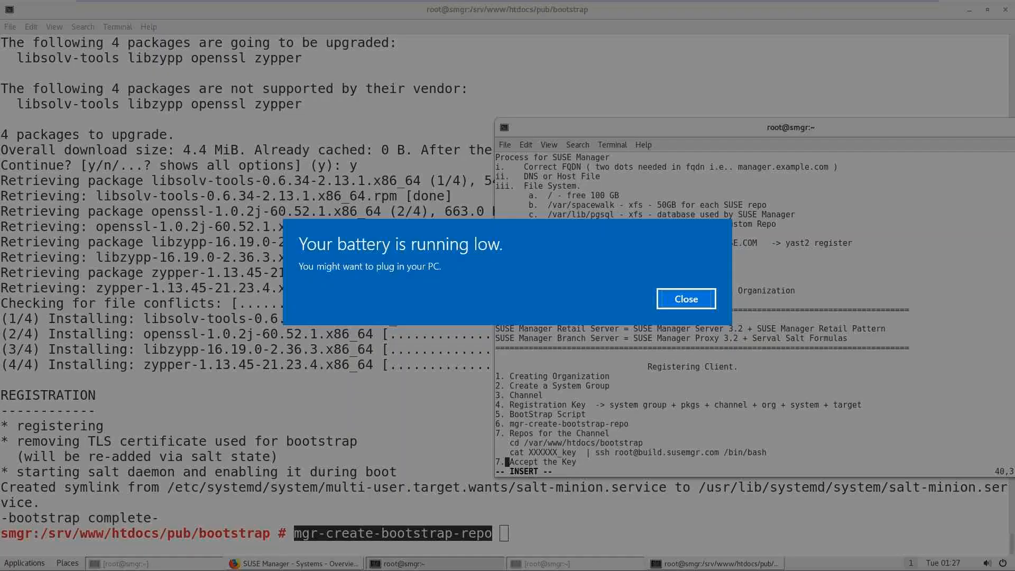
pyautogui.press('Right')
pyautogui.press('Right')
pyautogui.press('Right')
pyautogui.press('Right')
pyautogui.press('Right')
pyautogui.click(685, 299)
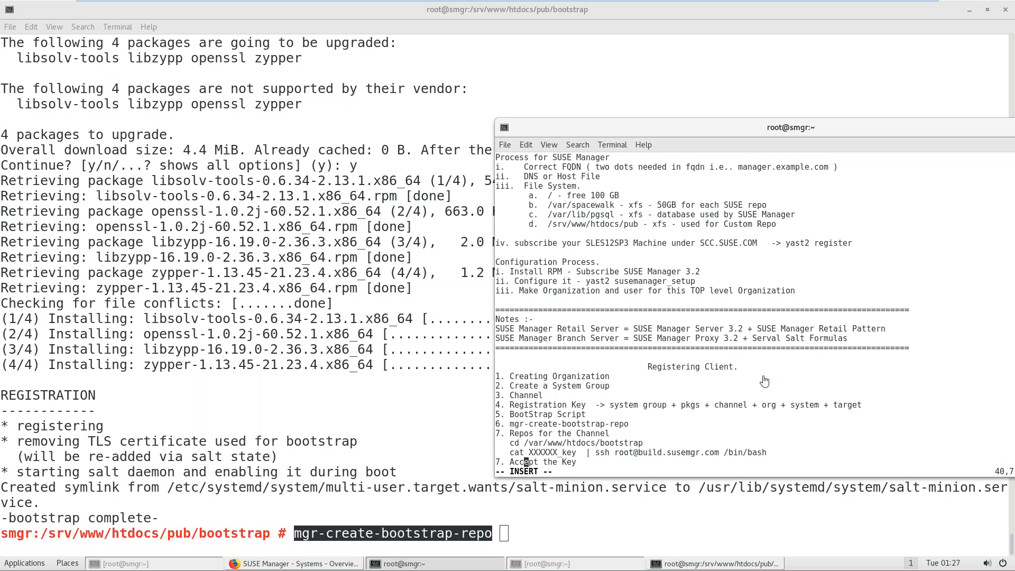
# Step: Save the notes with :wq, clear the screen and reprint them with cat SUSE_MANAGER
pyautogui.press('Escape')
pyautogui.write(':wq')
pyautogui.press('Return')
pyautogui.hotkey('ctrl', 'l')
pyautogui.write('cat SUSE')
pyautogui.press('Tab')
pyautogui.press('Return')
pyautogui.moveTo(663, 367); pyautogui.dragTo(729, 369)
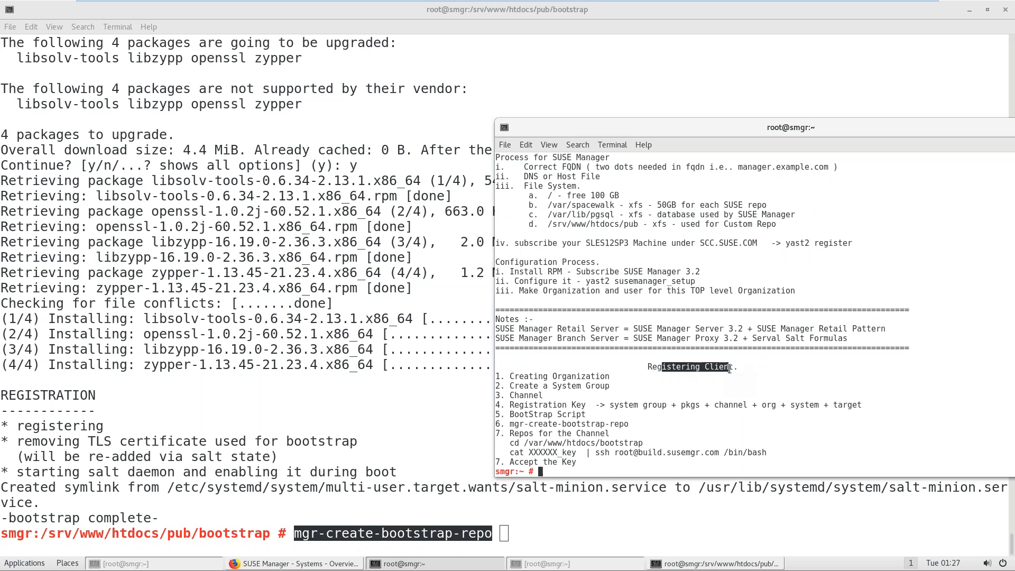
pyautogui.click(377, 415)
pyautogui.press('BackSpace')
pyautogui.press('BackSpace')
pyautogui.press('BackSpace')
pyautogui.press('BackSpace')
pyautogui.press('BackSpace')
pyautogui.press('BackSpace')
pyautogui.press('BackSpace')
pyautogui.press('BackSpace')
pyautogui.press('BackSpace')
pyautogui.press('BackSpace')
pyautogui.press('BackSpace')
pyautogui.press('BackSpace')
pyautogui.press('BackSpace')
pyautogui.press('BackSpace')
pyautogui.press('BackSpace')
pyautogui.press('BackSpace')
pyautogui.press('BackSpace')
pyautogui.press('BackSpace')
pyautogui.press('BackSpace')
pyautogui.press('BackSpace')
pyautogui.press('BackSpace')
# Step: Log in to build.susemgr.com over ssh with the client's root password
pyautogui.write('ssh ')
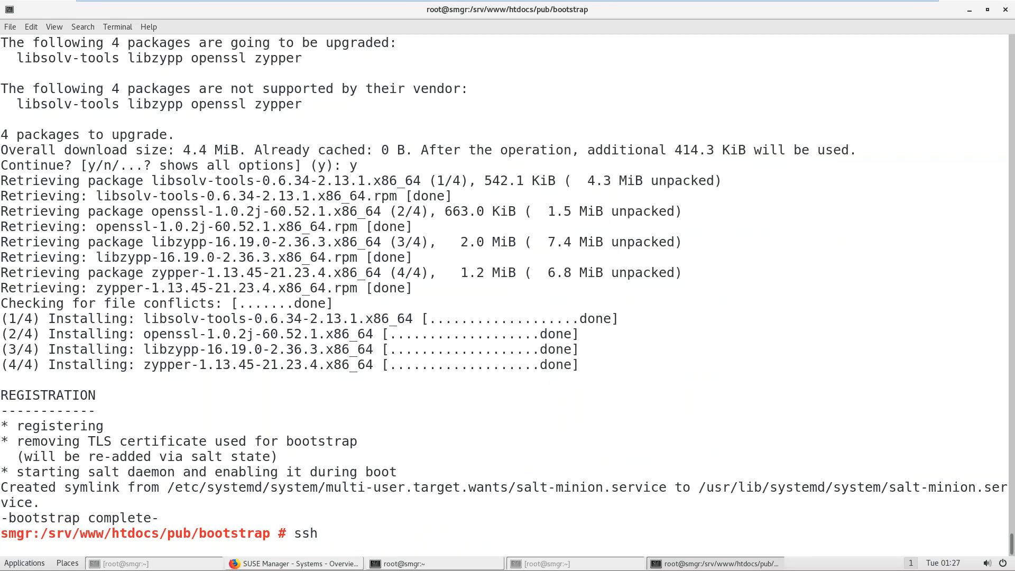
pyautogui.write('build.susemgr.com')
pyautogui.press('Return')
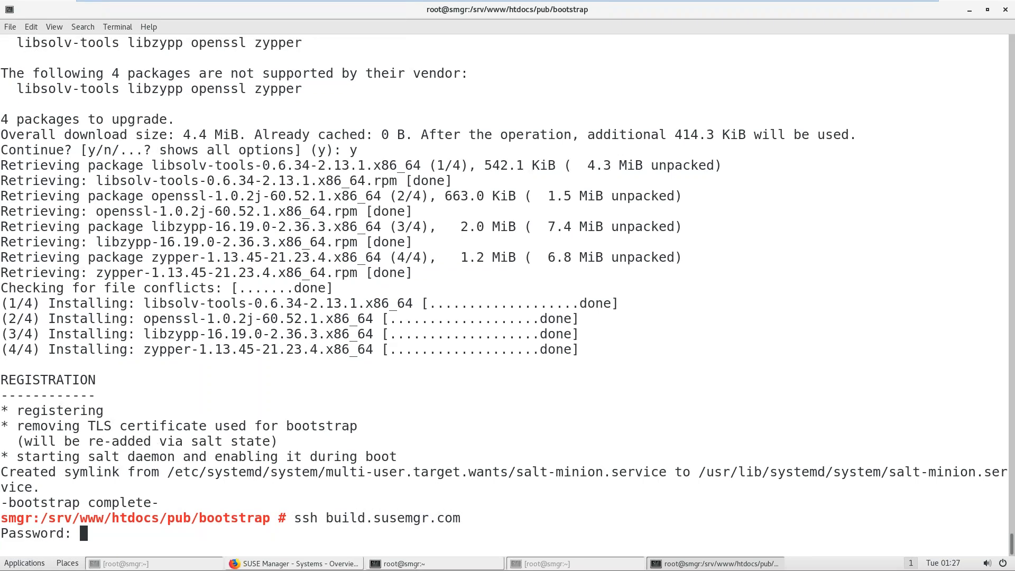
pyautogui.press('Return')
# Step: Run salt-call grains.get susemanager:activationkey, which returns an empty value
pyautogui.hotkey('ctrl', 'l')
pyautogui.write('salt-cal')
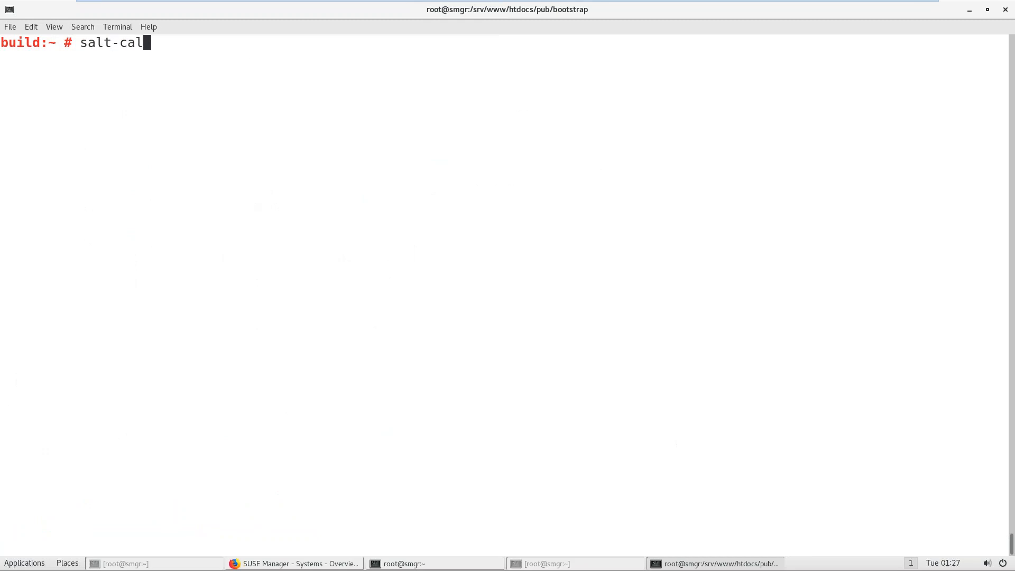
pyautogui.write('l grains.get susemanager:')
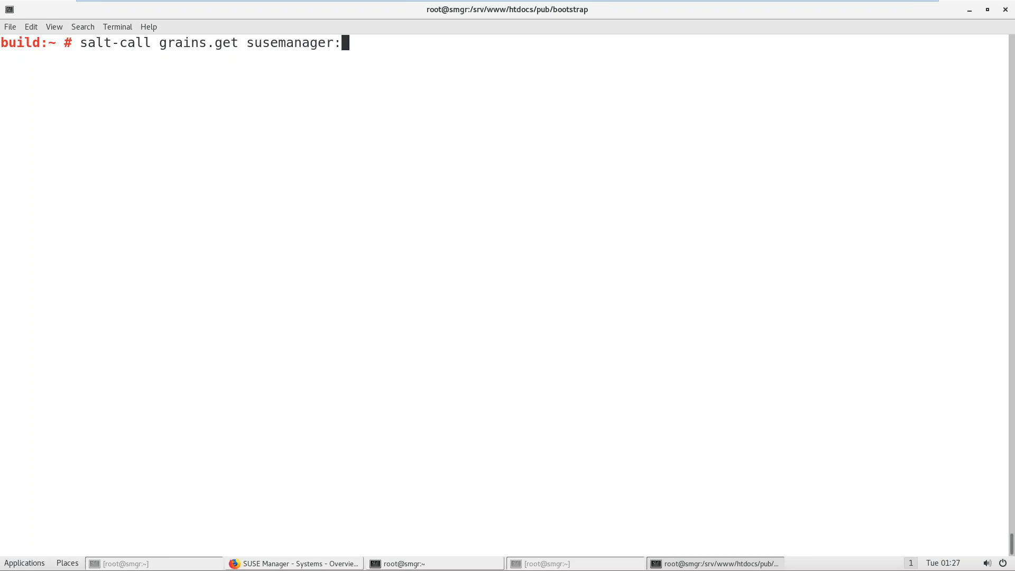
pyautogui.write('activationkey')
pyautogui.press('Return')
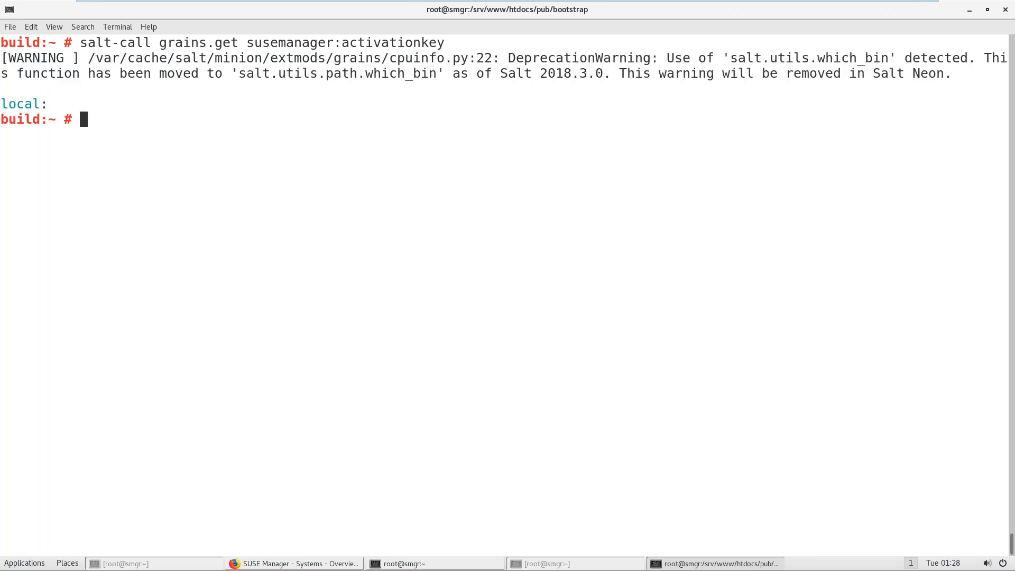
# Step: Run salt-call grains.get on build without an argument
pyautogui.press('Up')
pyautogui.press('BackSpace')
pyautogui.press('BackSpace')
pyautogui.press('BackSpace')
pyautogui.press('BackSpace')
pyautogui.press('BackSpace')
pyautogui.press('BackSpace')
pyautogui.press('BackSpace')
pyautogui.press('BackSpace')
pyautogui.press('BackSpace')
pyautogui.press('BackSpace')
pyautogui.press('BackSpace')
pyautogui.press('BackSpace')
pyautogui.press('BackSpace')
pyautogui.press('BackSpace')
pyautogui.press('BackSpace')
pyautogui.press('BackSpace')
pyautogui.press('BackSpace')
pyautogui.press('BackSpace')
pyautogui.press('BackSpace')
pyautogui.press('BackSpace')
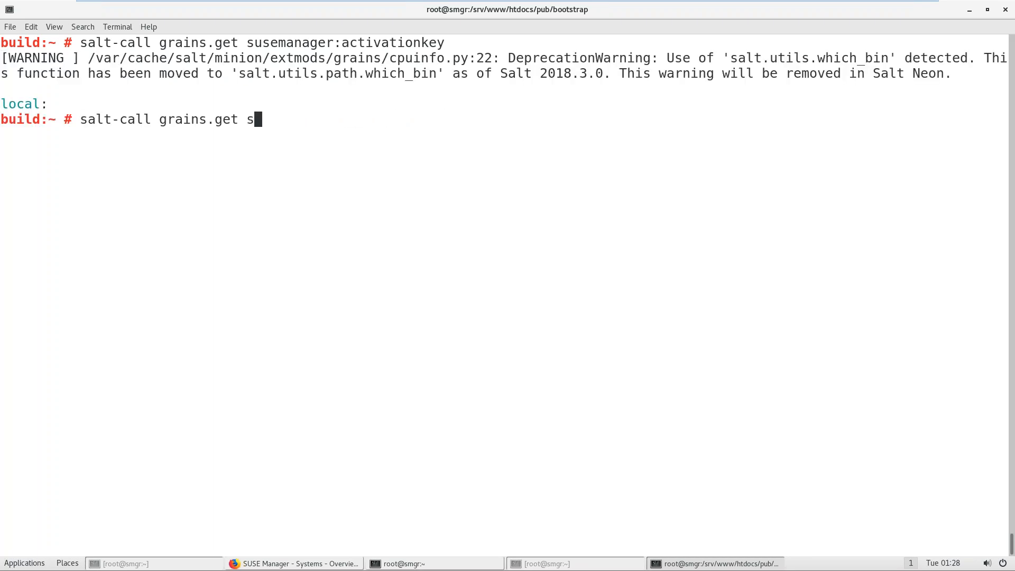
pyautogui.press('Return')
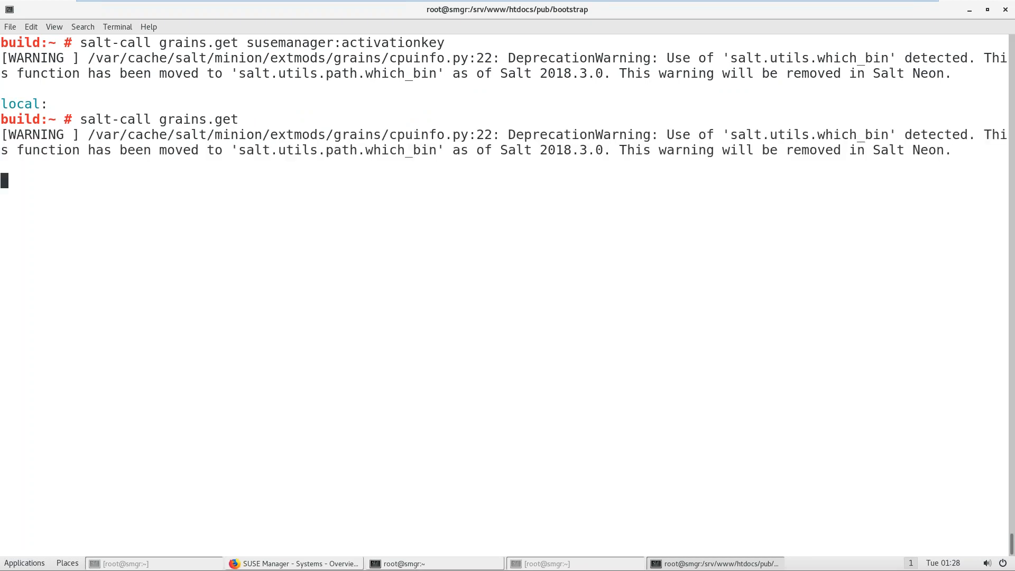
pyautogui.write('salt-call grains.get')
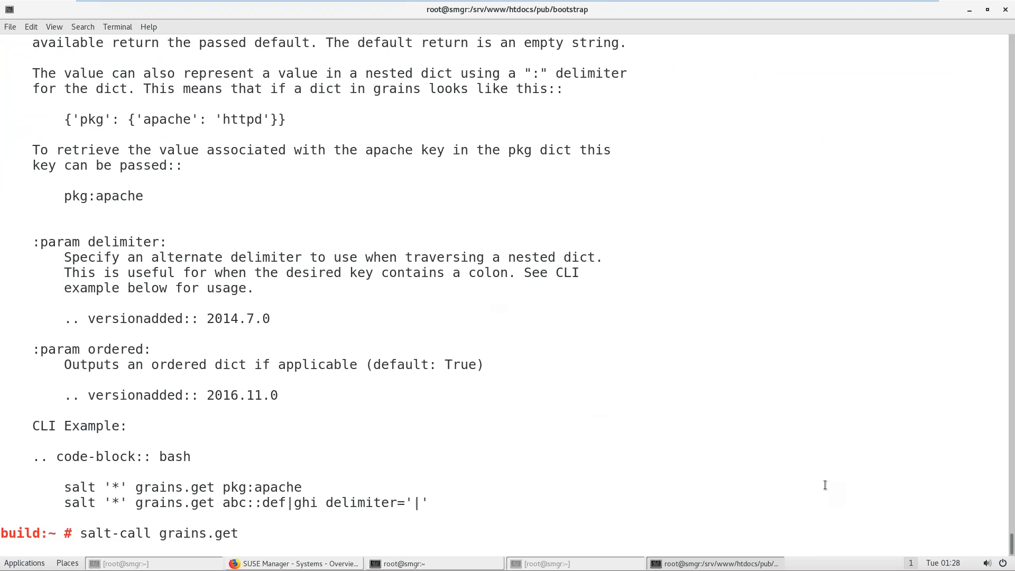
pyautogui.moveTo(1012, 550); pyautogui.dragTo(1012, 546)
# Step: Rerun the activation key query edited to grains.gets
pyautogui.press('Up')
pyautogui.hotkey('ctrl', 'l')
pyautogui.press('Up')
pyautogui.press('Left')
pyautogui.press('Left')
pyautogui.press('Left')
pyautogui.press('Left')
pyautogui.press('Left')
pyautogui.press('Left')
pyautogui.press('Left')
pyautogui.press('Left')
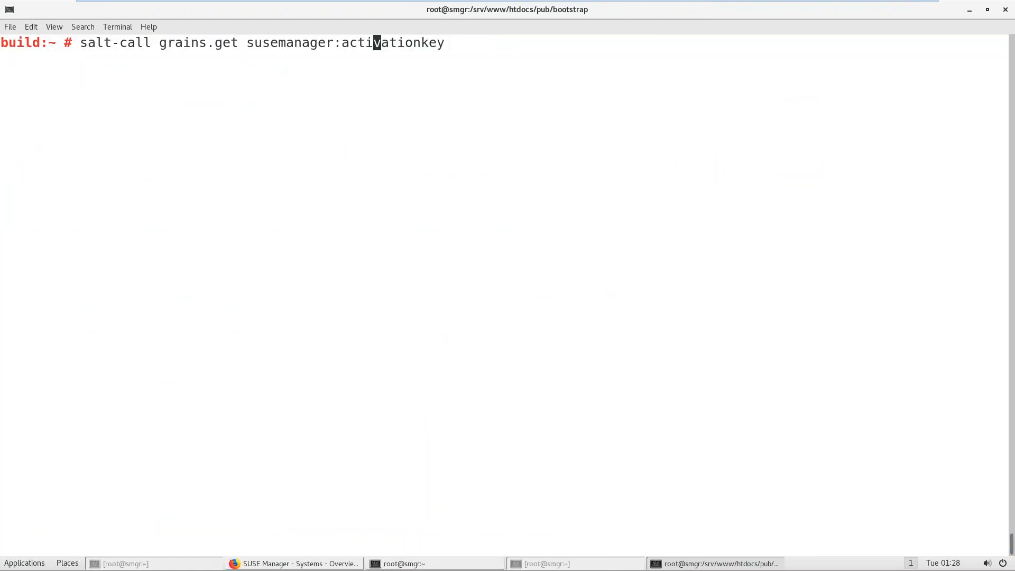
pyautogui.press('Right')
pyautogui.press('Right')
pyautogui.press('Right')
pyautogui.press('Right')
pyautogui.press('Right')
pyautogui.press('Right')
pyautogui.press('Right')
pyautogui.press('Right')
pyautogui.press('Left')
pyautogui.press('Left')
pyautogui.press('Left')
pyautogui.press('Left')
pyautogui.press('Left')
pyautogui.press('Left')
pyautogui.press('Left')
pyautogui.press('Left')
pyautogui.press('Left')
pyautogui.press('Left')
pyautogui.press('Left')
pyautogui.press('Left')
pyautogui.press('Left')
pyautogui.press('Left')
pyautogui.press('Left')
pyautogui.press('Left')
pyautogui.press('Left')
pyautogui.press('Left')
pyautogui.press('Left')
pyautogui.press('Left')
pyautogui.press('Left')
pyautogui.press('Left')
pyautogui.press('Left')
pyautogui.press('Left')
pyautogui.press('Left')
pyautogui.press('Left')
pyautogui.write('s')
pyautogui.press('Return')
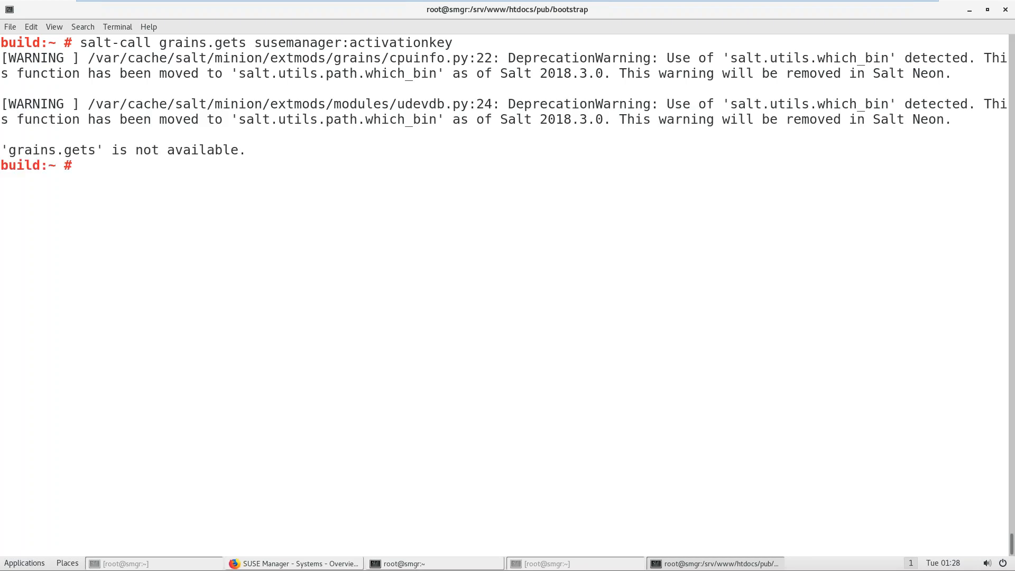
# Step: Fix the grains.gets typo, rerun the still-empty query, then view SUSE Manager's System Overview
pyautogui.press('Up')
pyautogui.press('Left')
pyautogui.press('Left')
pyautogui.press('Left')
pyautogui.press('Left')
pyautogui.press('Left')
pyautogui.press('Left')
pyautogui.press('Left')
pyautogui.press('Left')
pyautogui.press('Left')
pyautogui.press('Left')
pyautogui.press('Left')
pyautogui.press('Left')
pyautogui.press('Left')
pyautogui.press('Left')
pyautogui.press('Left')
pyautogui.press('Left')
pyautogui.press('Left')
pyautogui.press('Left')
pyautogui.press('Left')
pyautogui.press('Left')
pyautogui.press('Left')
pyautogui.press('Right')
pyautogui.press('BackSpace')
pyautogui.press('Return')
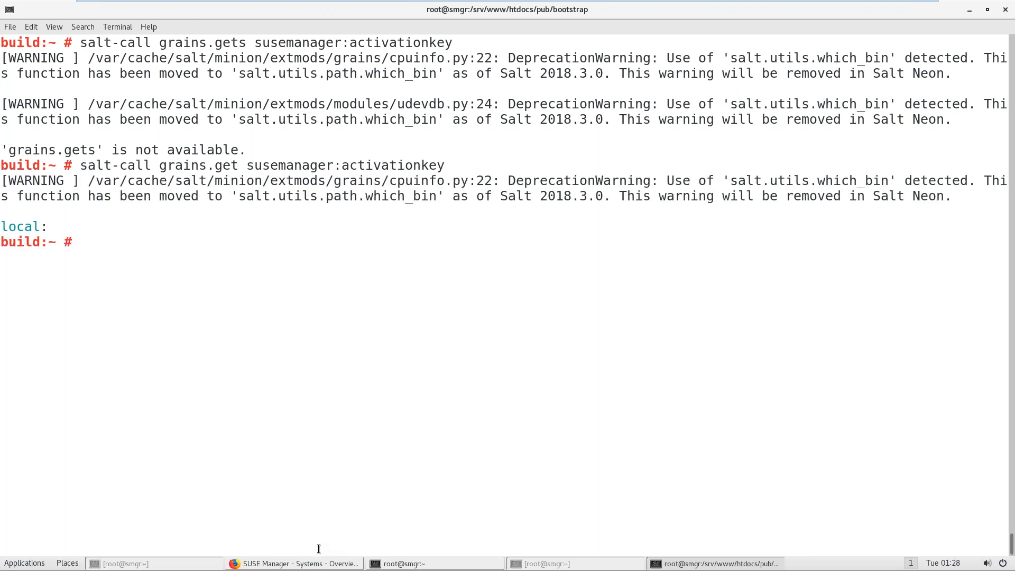
pyautogui.click(311, 566)
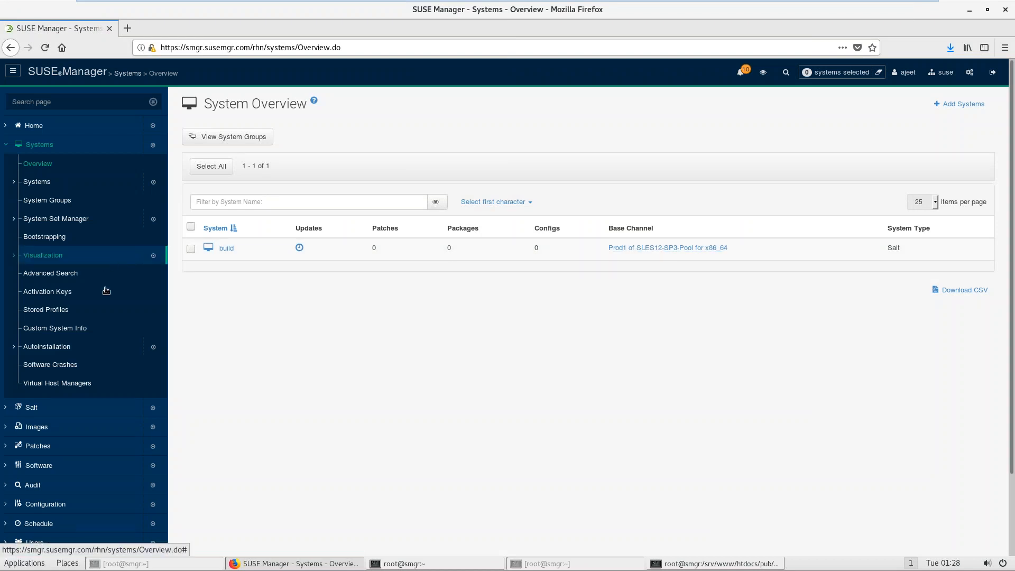
# Step: Maximise the notes terminal and reprint the SUSE_MANAGER setup notes, marking Manager Proxy
pyautogui.click(475, 568)
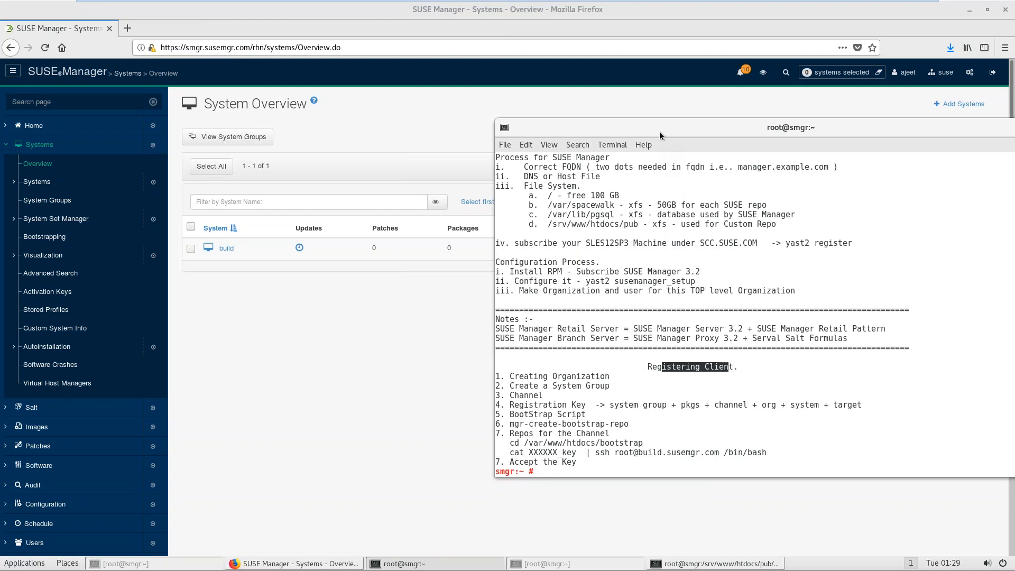
pyautogui.doubleClick(624, 128)
pyautogui.hotkey('ctrl', 'l')
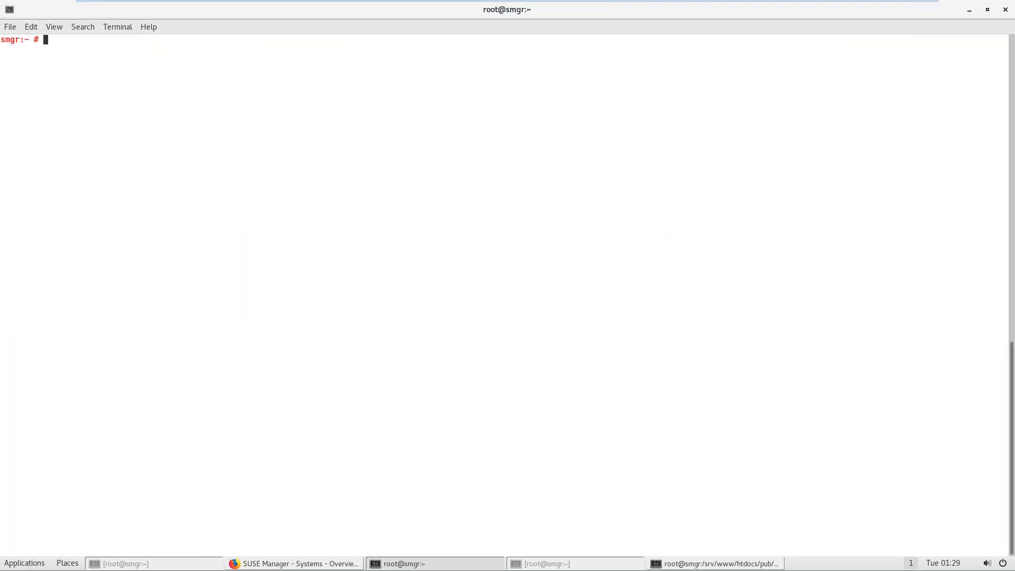
pyautogui.press('Up')
pyautogui.press('Return')
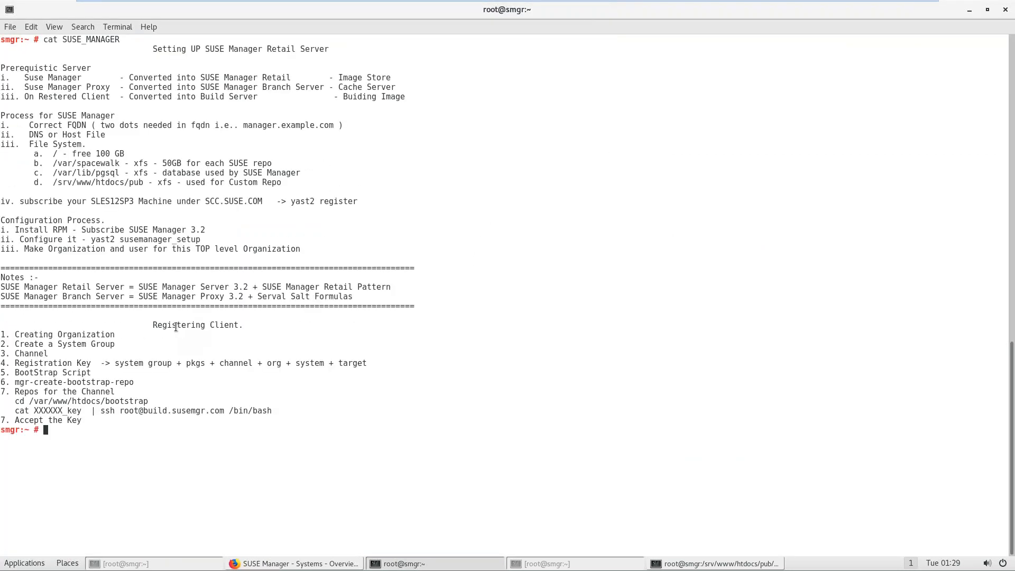
pyautogui.moveTo(177, 324); pyautogui.dragTo(219, 325)
pyautogui.moveTo(43, 85); pyautogui.dragTo(106, 88)
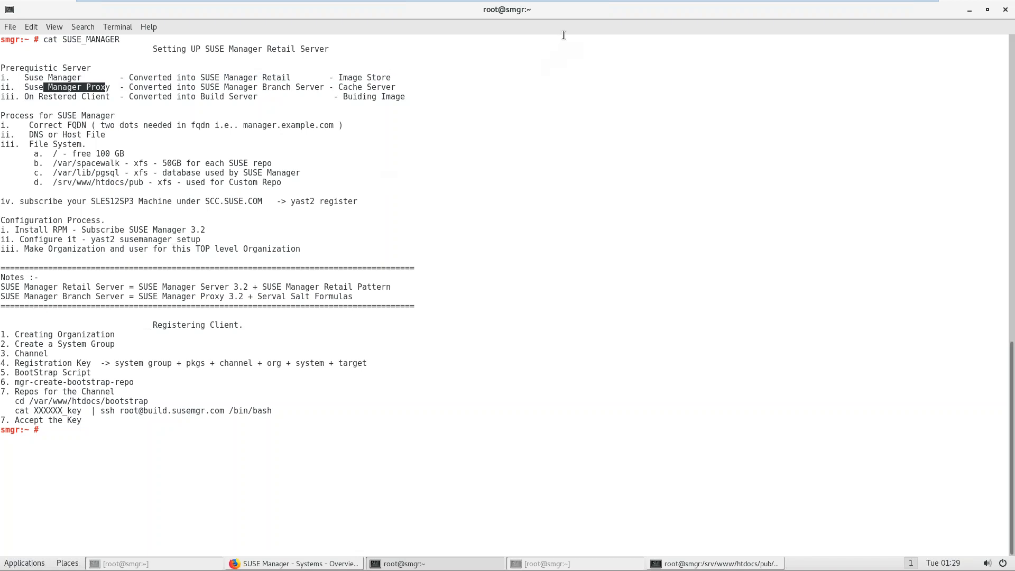
# Step: Exit VMware Workstation's full-screen view of the virtual machine
pyautogui.moveTo(928, 7)
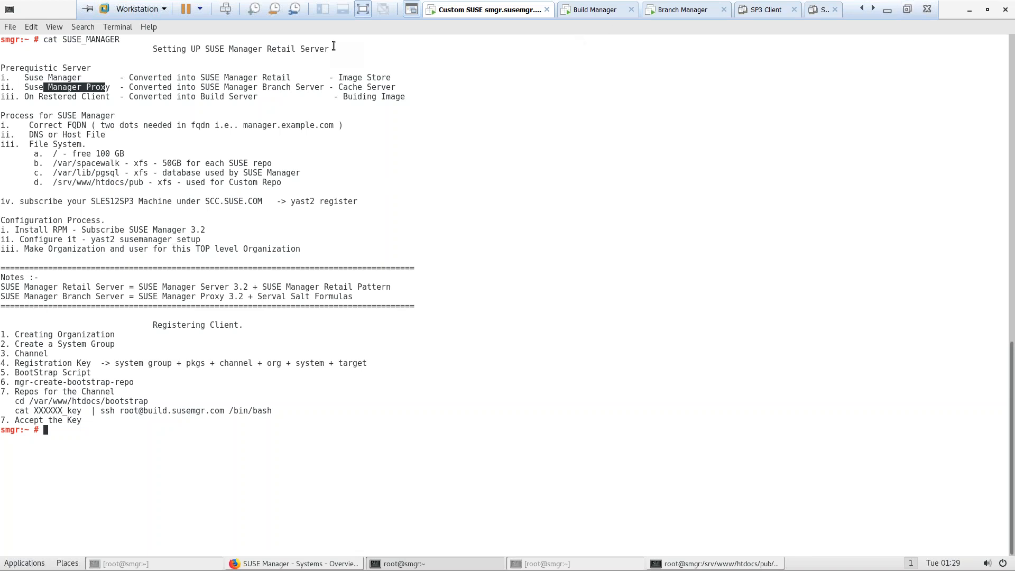
pyautogui.moveTo(885, 3)
pyautogui.click(908, 10)
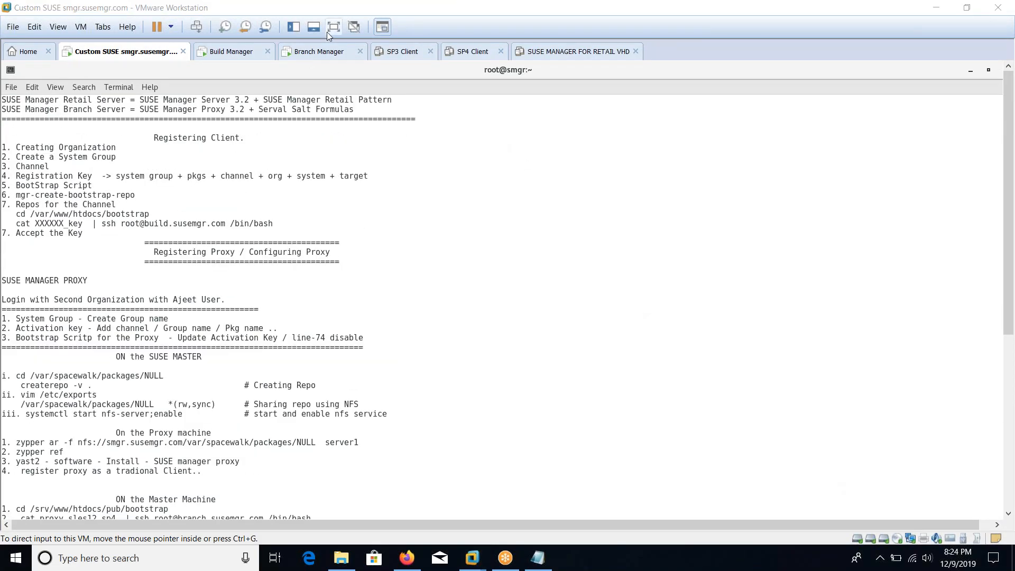
# Step: Review the VM's setup notes from the top, then bring up the SUSE Customer Center Proxies page in Firefox
pyautogui.click(328, 32)
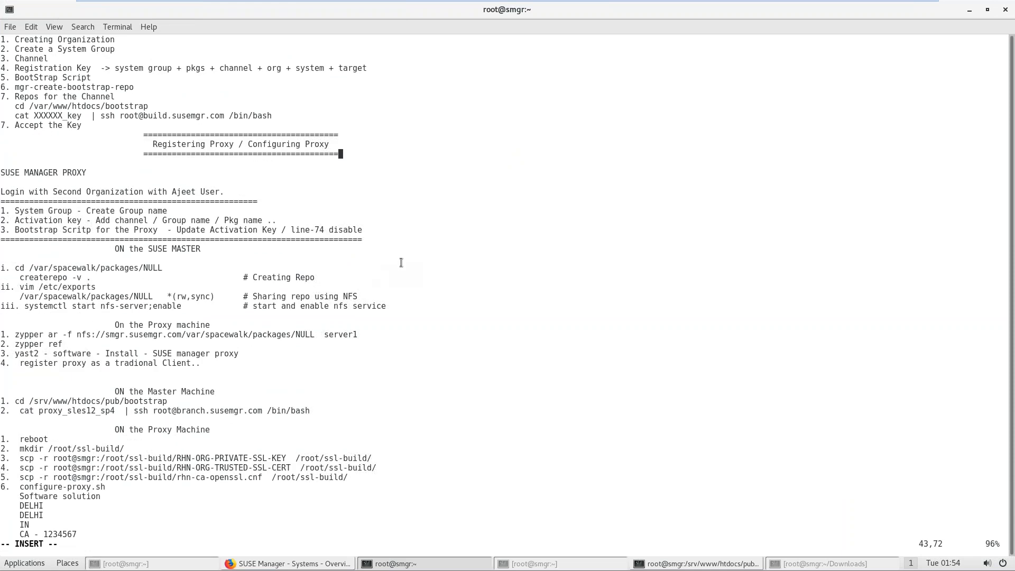
pyautogui.press('pageup')
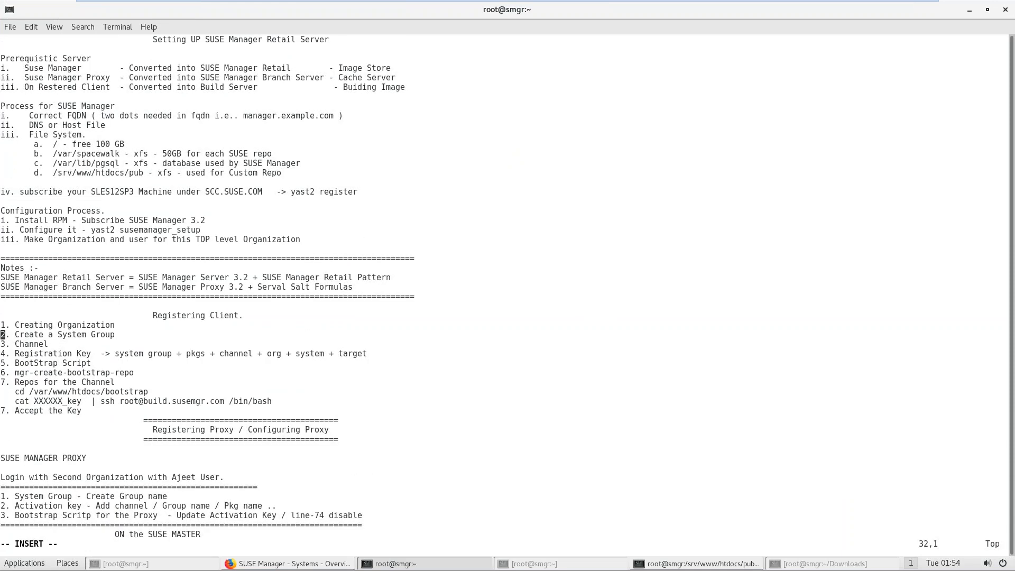
pyautogui.click(907, 9)
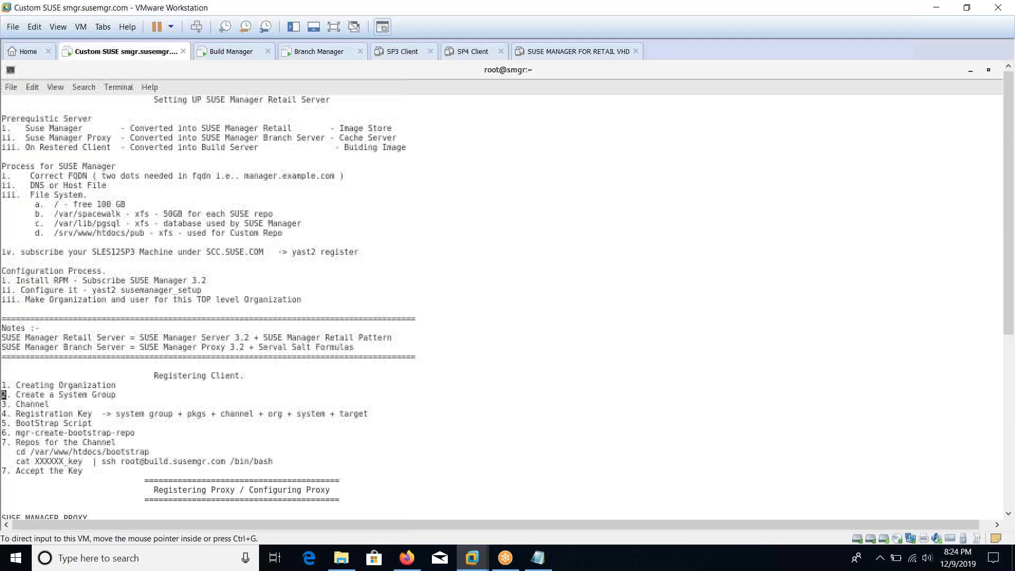
pyautogui.click(407, 558)
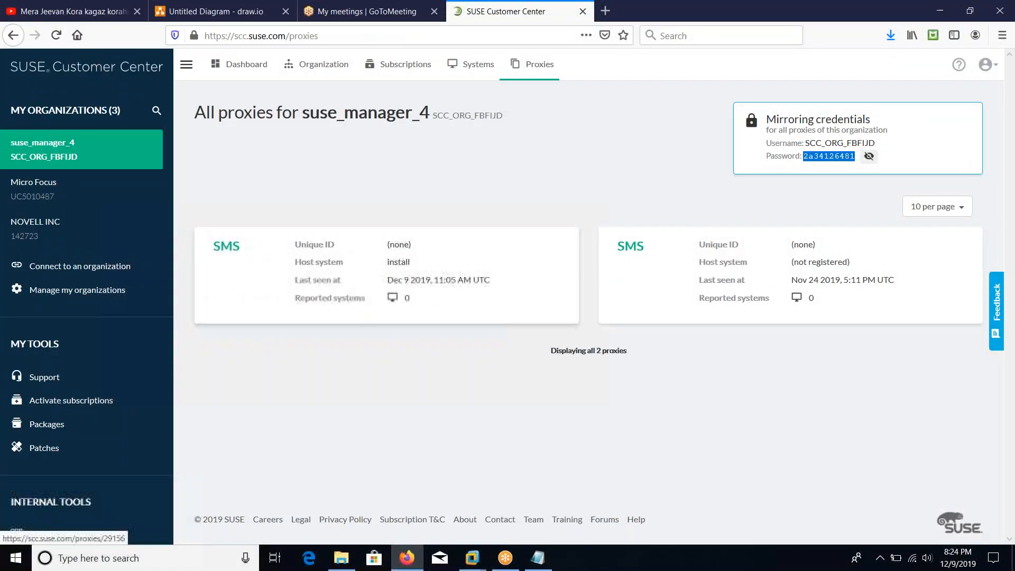
# Step: Show the draw.io proxy diagram, close the SUSE Customer Center tab, and select the manager and branch proxy machines
pyautogui.click(227, 10)
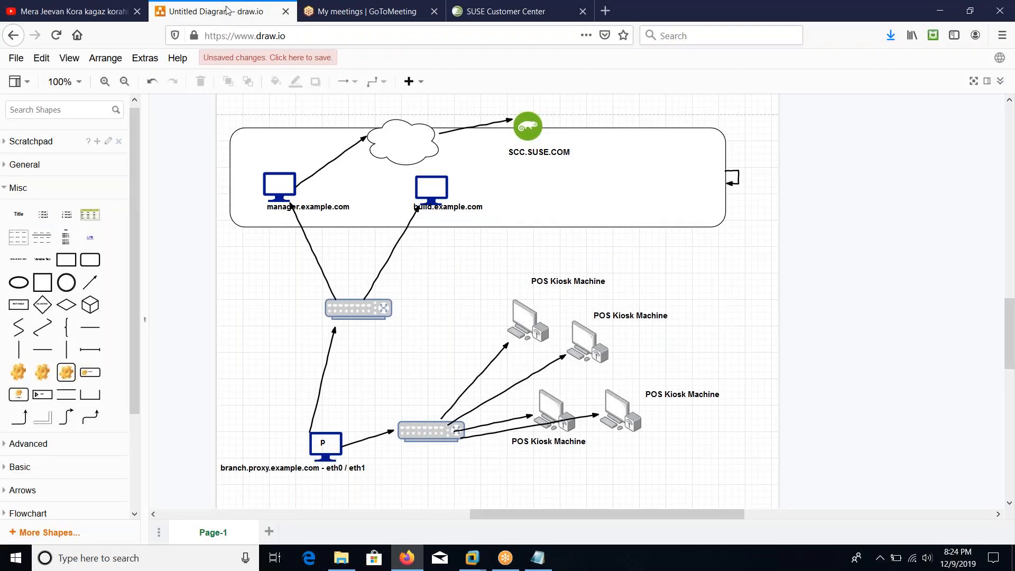
pyautogui.click(583, 14)
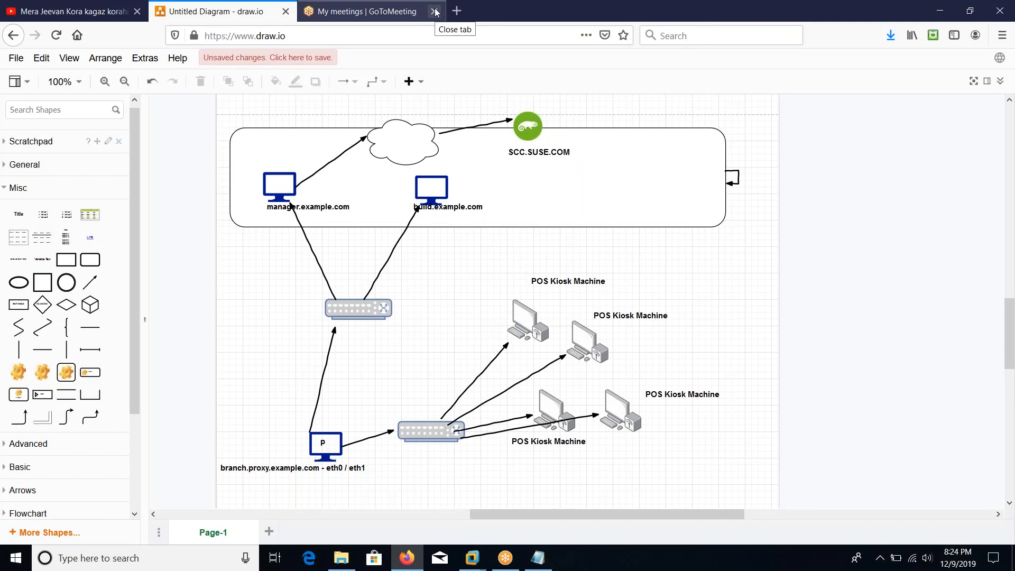
pyautogui.click(289, 193)
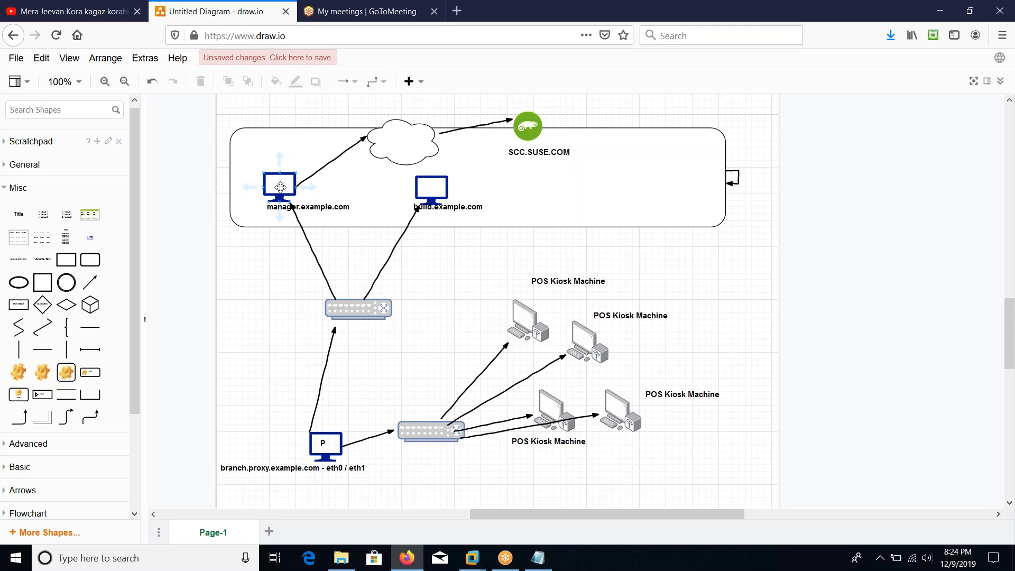
pyautogui.click(316, 443)
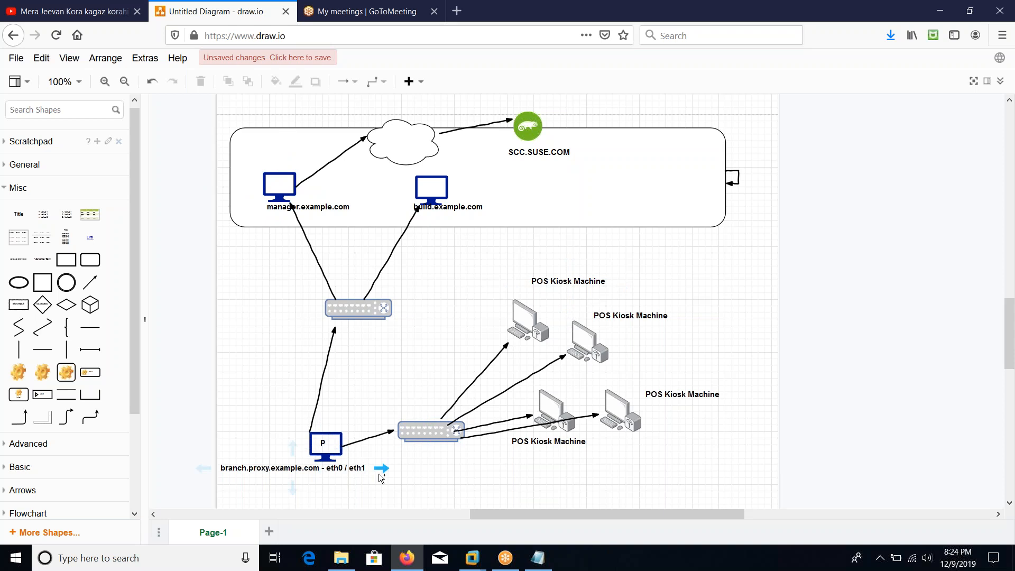
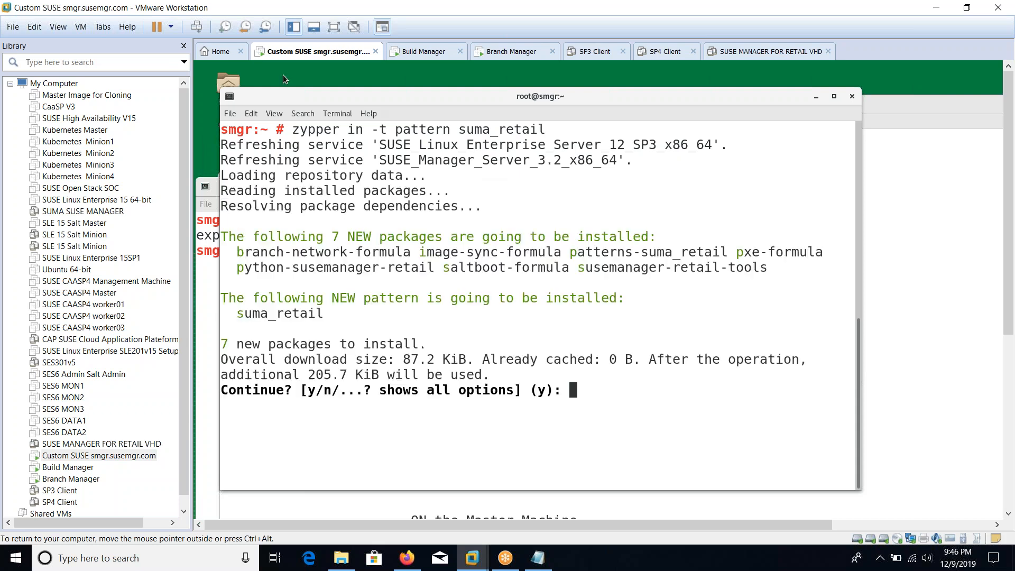
# Step: Confirm installing the seven suma_retail packages, then run 'zypper pattern-info suma_retail'
pyautogui.click(183, 46)
pyautogui.write('y')
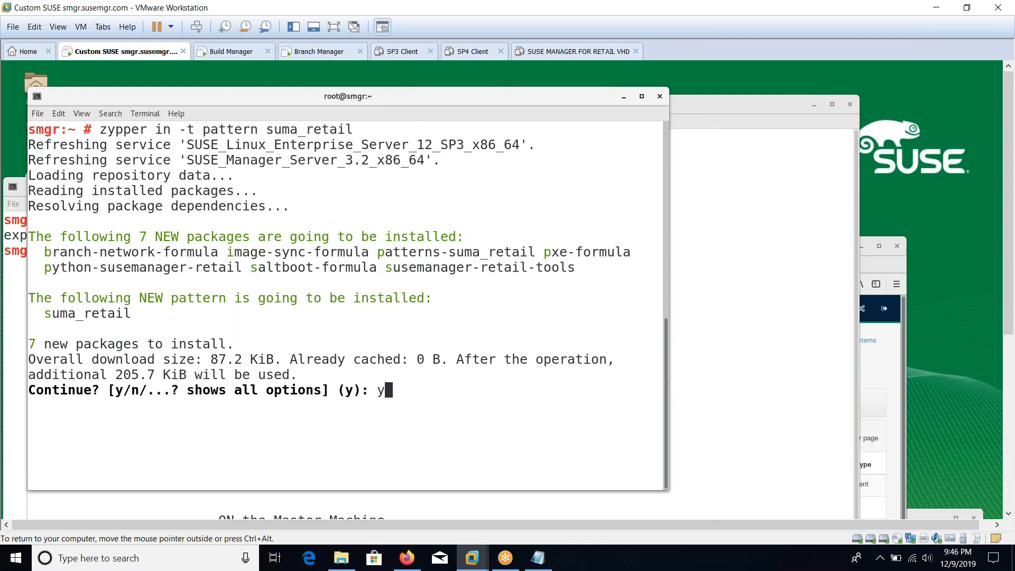
pyautogui.press('Return')
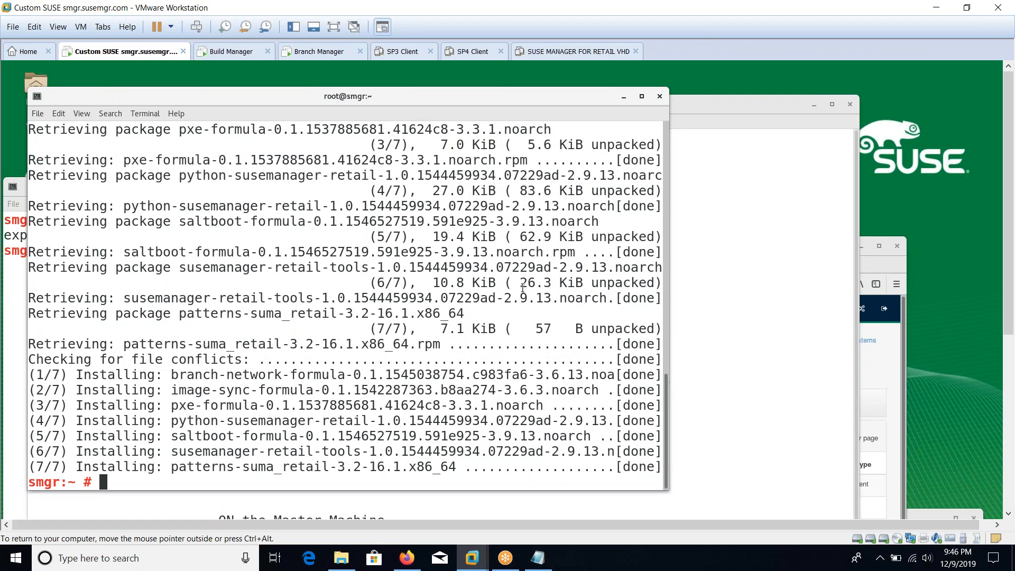
pyautogui.press('Up')
pyautogui.press('Left')
pyautogui.press('Left')
pyautogui.press('Left')
pyautogui.press('Left')
pyautogui.press('Left')
pyautogui.press('Left')
pyautogui.press('Left')
pyautogui.press('Left')
pyautogui.press('Left')
pyautogui.press('Left')
pyautogui.press('Left')
pyautogui.press('Left')
pyautogui.press('Left')
pyautogui.press('Left')
pyautogui.press('Left')
pyautogui.press('Left')
pyautogui.press('Left')
pyautogui.press('Left')
pyautogui.press('Left')
pyautogui.press('BackSpace')
pyautogui.press('BackSpace')
pyautogui.press('BackSpace')
pyautogui.press('BackSpace')
pyautogui.press('BackSpace')
pyautogui.press('BackSpace')
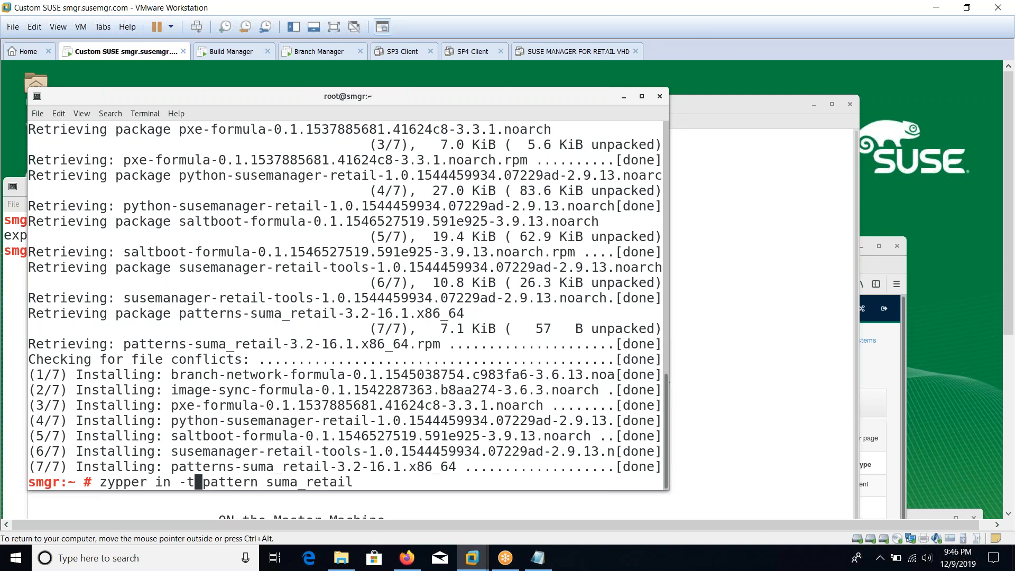
pyautogui.write('pattern-info')
pyautogui.hotkey('ctrl', 'l')
pyautogui.press('Delete')
pyautogui.press('Delete')
pyautogui.press('Delete')
pyautogui.press('Delete')
pyautogui.press('Delete')
pyautogui.press('Delete')
pyautogui.press('Delete')
pyautogui.press('Delete')
pyautogui.press('Return')
# Step: Check that the branch-network, dhcpd, saltboot, tftpd and vsftpd formulas show as installed, then clear the screen
pyautogui.moveTo(117, 304); pyautogui.dragTo(141, 307)
pyautogui.click(140, 308)
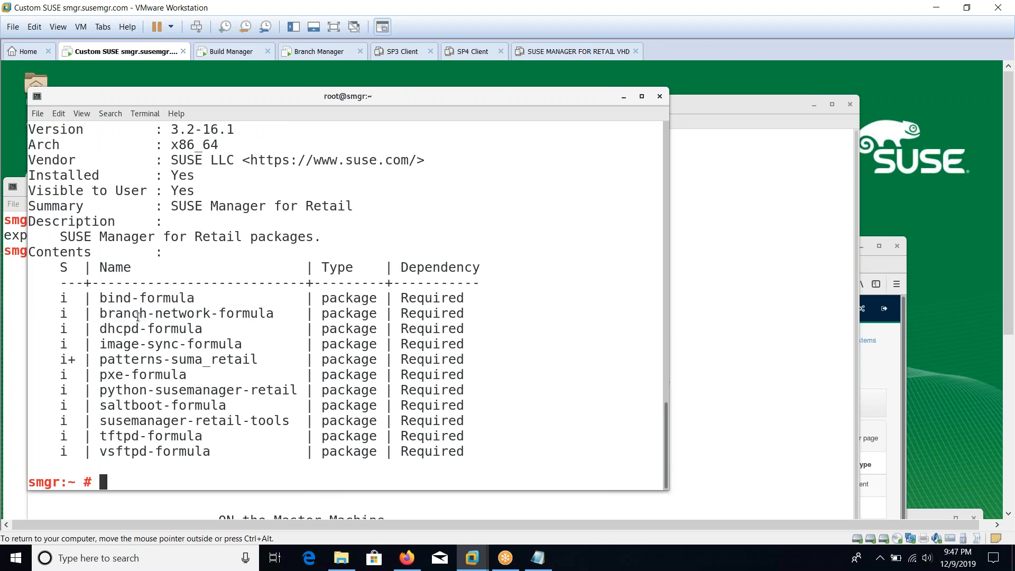
pyautogui.moveTo(119, 330); pyautogui.dragTo(154, 331)
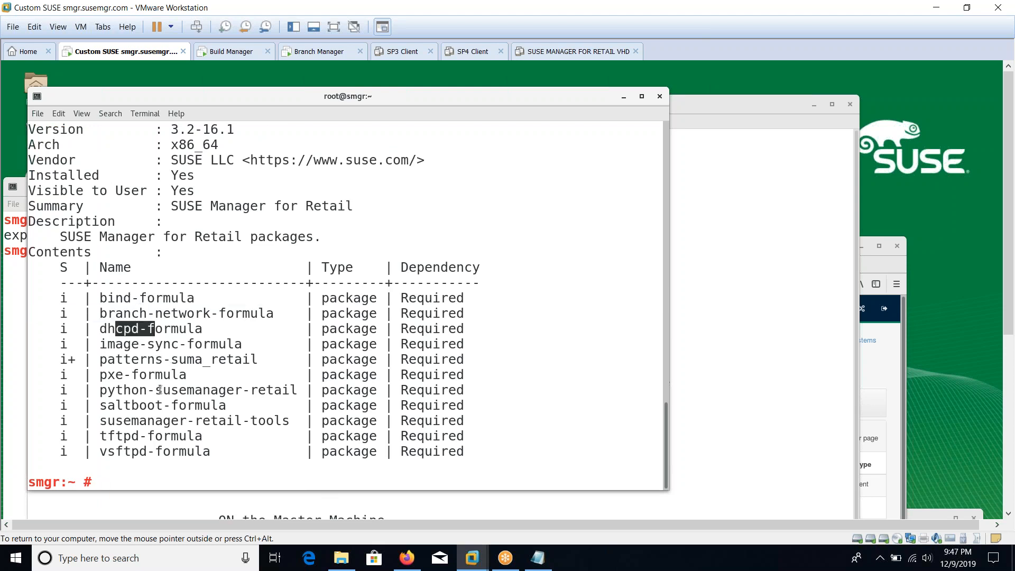
pyautogui.moveTo(132, 405); pyautogui.dragTo(177, 406)
pyautogui.click(134, 436)
pyautogui.moveTo(134, 436); pyautogui.dragTo(146, 452)
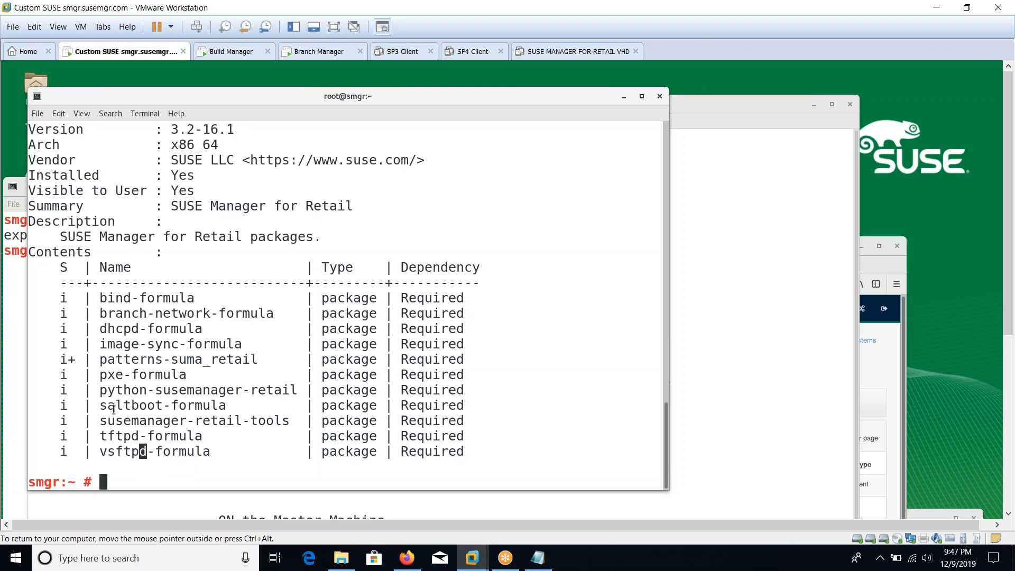
pyautogui.moveTo(102, 406); pyautogui.dragTo(230, 411)
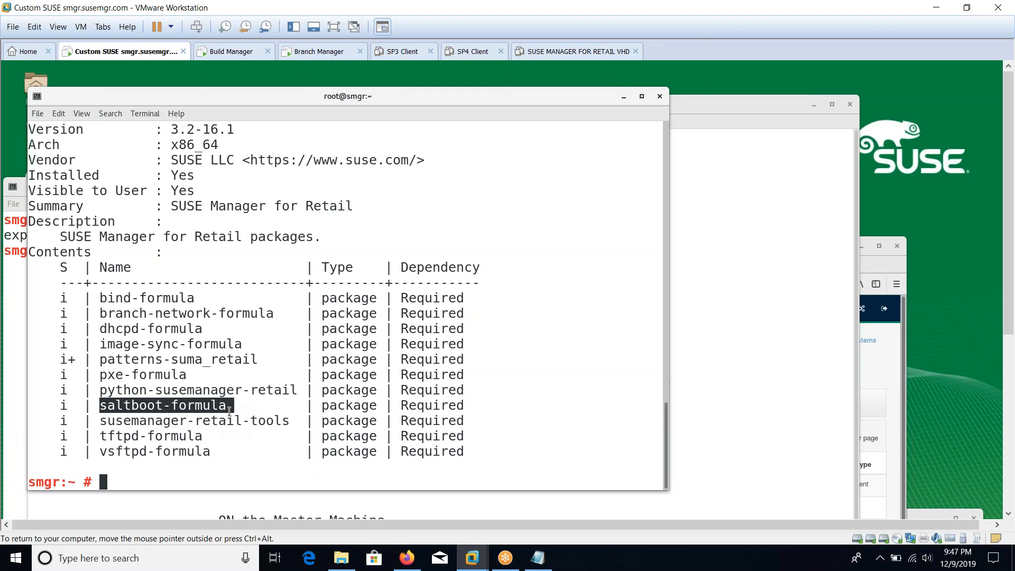
pyautogui.click(213, 432)
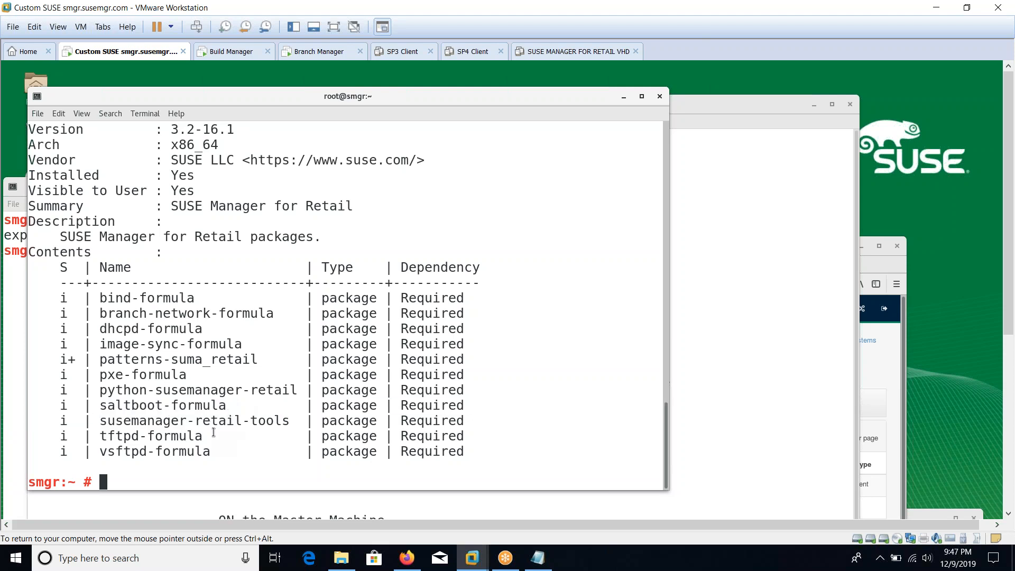
pyautogui.hotkey('ctrl', 'l')
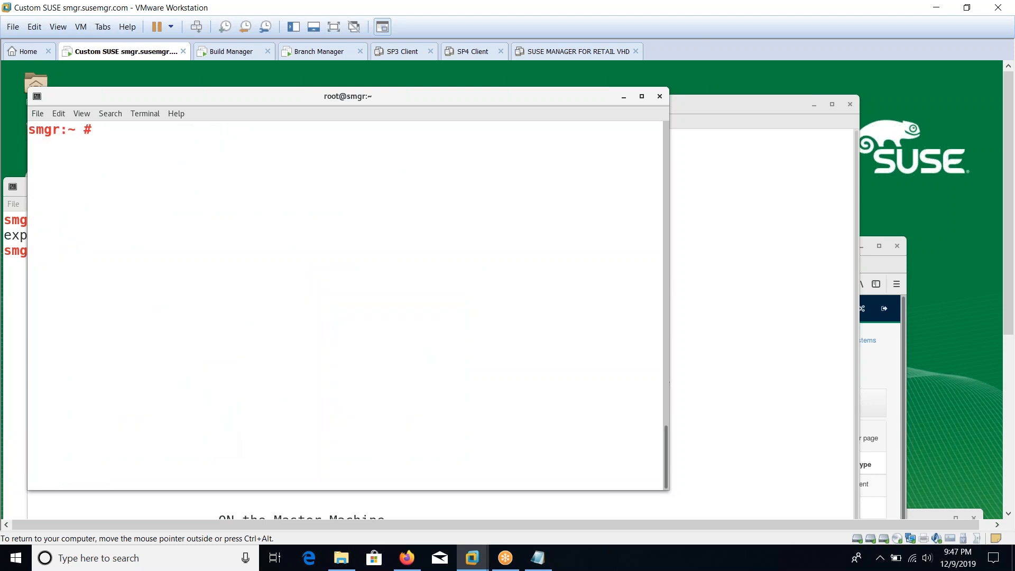
# Step: Run 'salt-run fileserver.update' to refresh the Salt file server
pyautogui.write('salt-run fileserer')
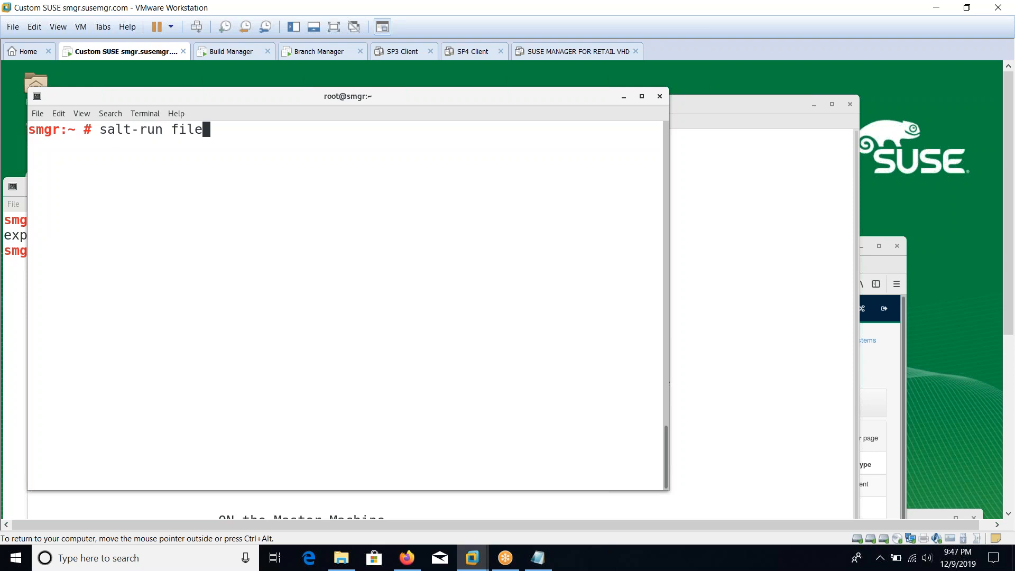
pyautogui.press('BackSpace')
pyautogui.press('BackSpace')
pyautogui.write('ver.update')
pyautogui.press('Return')
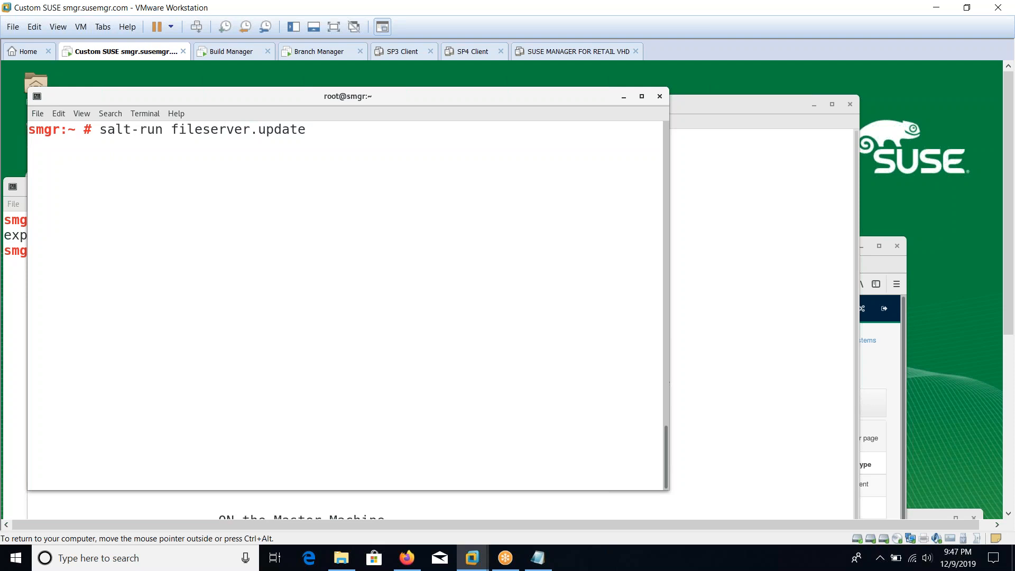
# Step: Attempt saltutil.sync_all on all minions with an unquoted * target
pyautogui.write('salt * ')
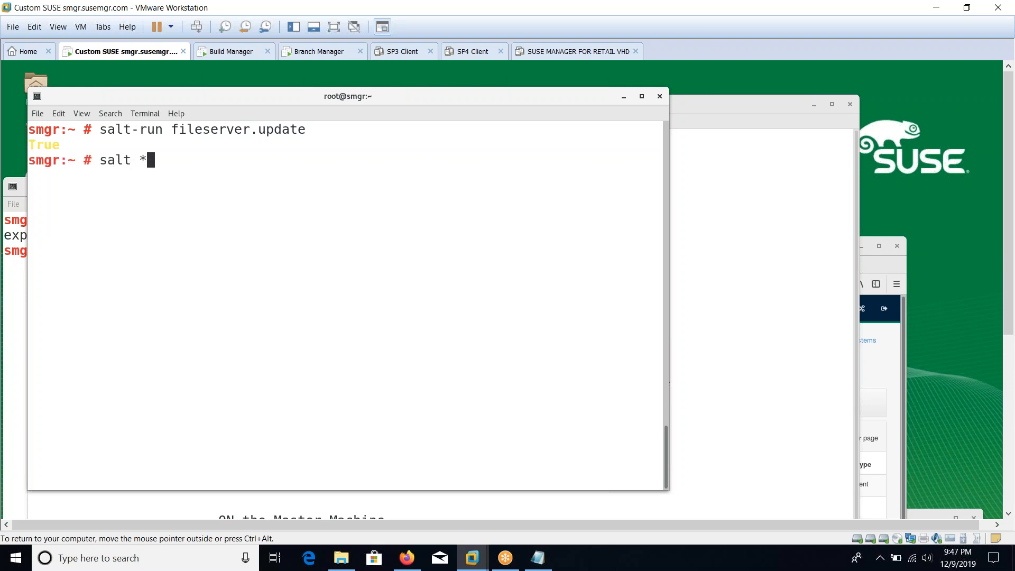
pyautogui.write('salu')
pyautogui.press('BackSpace')
pyautogui.press('BackSpace')
pyautogui.write('l')
pyautogui.write('t')
pyautogui.write('util')
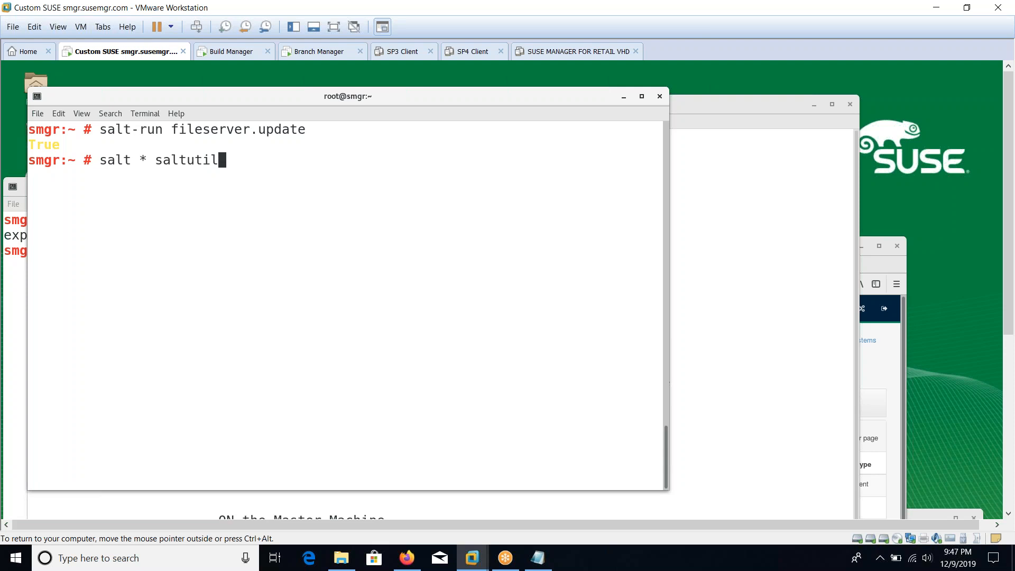
pyautogui.write('.sync_all')
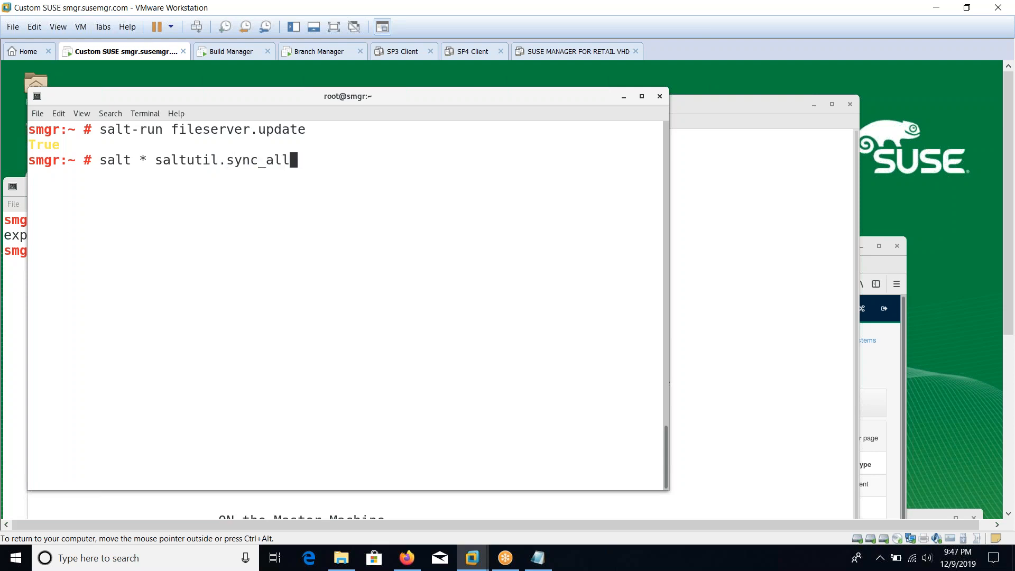
pyautogui.press('Return')
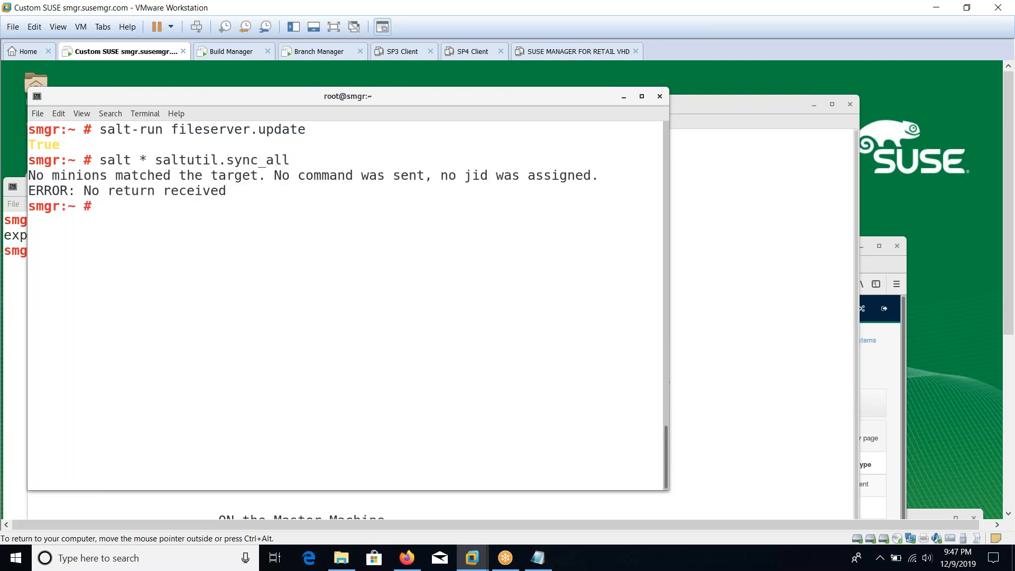
# Step: Rerun the sync as salt '*' saltutil.sync_all, then enter 'systemctl restart salt-master'
pyautogui.press('Up')
pyautogui.press('Left')
pyautogui.press('Left')
pyautogui.press('Left')
pyautogui.press('Left')
pyautogui.press('Left')
pyautogui.press('Left')
pyautogui.press('Left')
pyautogui.press('Left')
pyautogui.press('Left')
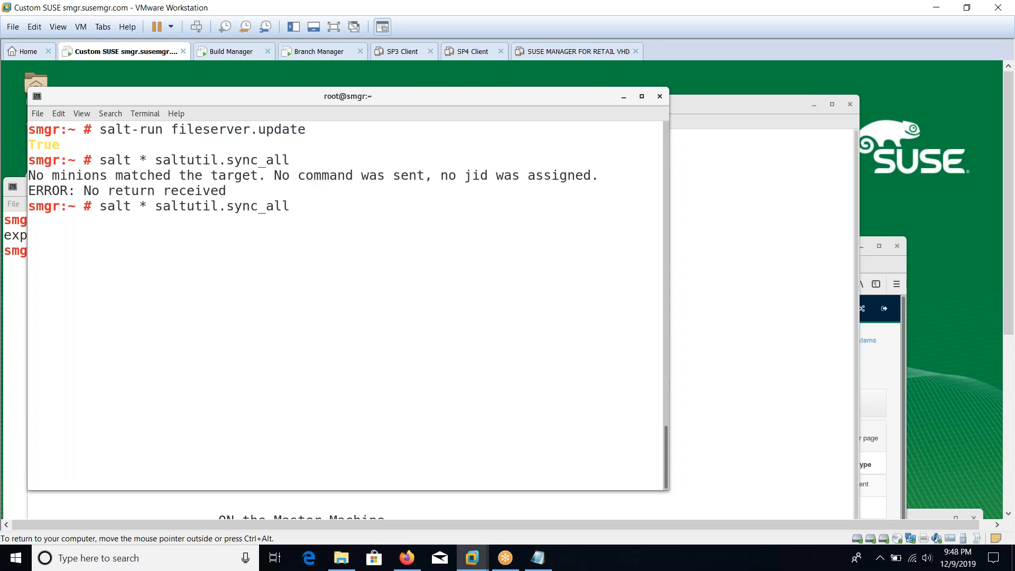
pyautogui.press('Right')
pyautogui.press('Right')
pyautogui.press('Right')
pyautogui.press('Right')
pyautogui.press('Right')
pyautogui.press('Right')
pyautogui.press('Right')
pyautogui.press('Right')
pyautogui.press('Right')
pyautogui.press('Right')
pyautogui.press('Left')
pyautogui.press('Left')
pyautogui.press('Left')
pyautogui.press('Left')
pyautogui.press('Left')
pyautogui.press('Left')
pyautogui.press('Left')
pyautogui.press('Left')
pyautogui.press('Left')
pyautogui.press('Left')
pyautogui.press('Right')
pyautogui.press('Right')
pyautogui.press('Right')
pyautogui.press('Right')
pyautogui.press('Right')
pyautogui.press('Right')
pyautogui.press('Right')
pyautogui.press('Right')
pyautogui.press('Right')
pyautogui.press('Right')
pyautogui.press('Left')
pyautogui.press('Left')
pyautogui.press('Left')
pyautogui.press('Left')
pyautogui.press('Left')
pyautogui.press('Left')
pyautogui.press('Left')
pyautogui.press('Left')
pyautogui.press('Left')
pyautogui.press('Left')
pyautogui.press('Left')
pyautogui.press('Left')
pyautogui.press('Left')
pyautogui.press('Left')
pyautogui.press('Left')
pyautogui.press('Left')
pyautogui.press('Left')
pyautogui.press('Left')
pyautogui.write("'")
pyautogui.press('Right')
pyautogui.write(';')
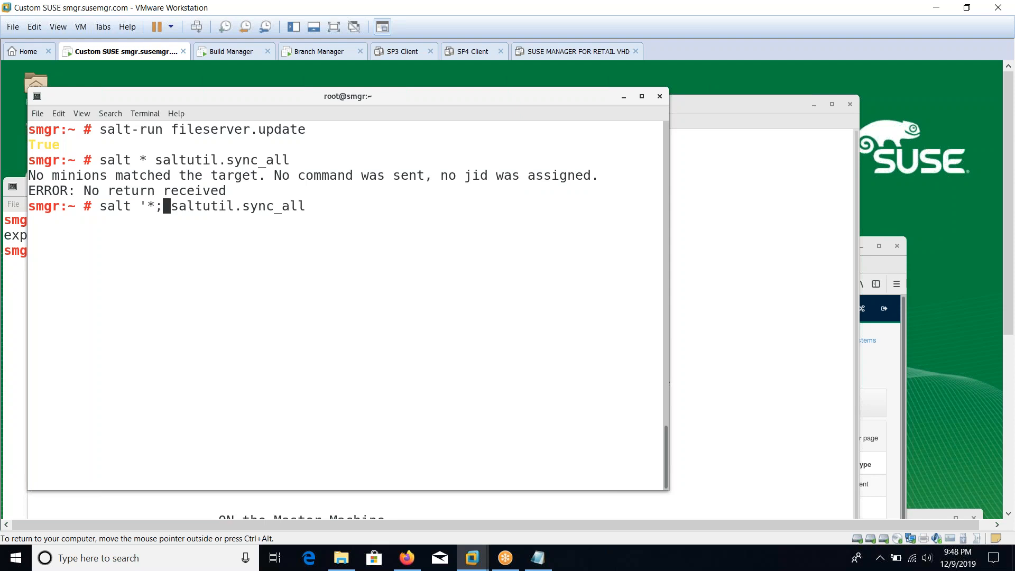
pyautogui.press('BackSpace')
pyautogui.write("'")
pyautogui.hotkey('ctrl', 'l')
pyautogui.press('Return')
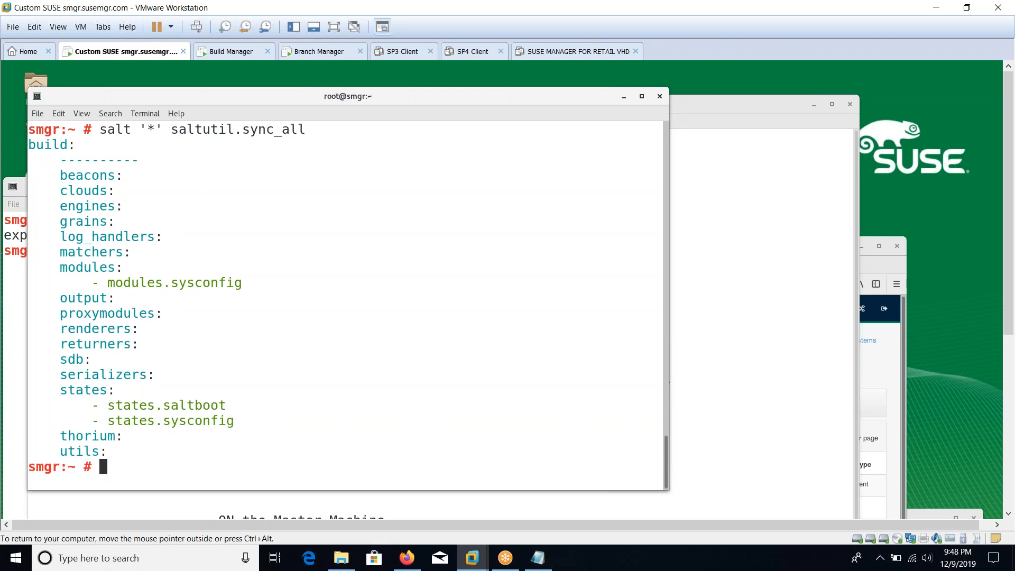
pyautogui.write('systemctl restart salt-')
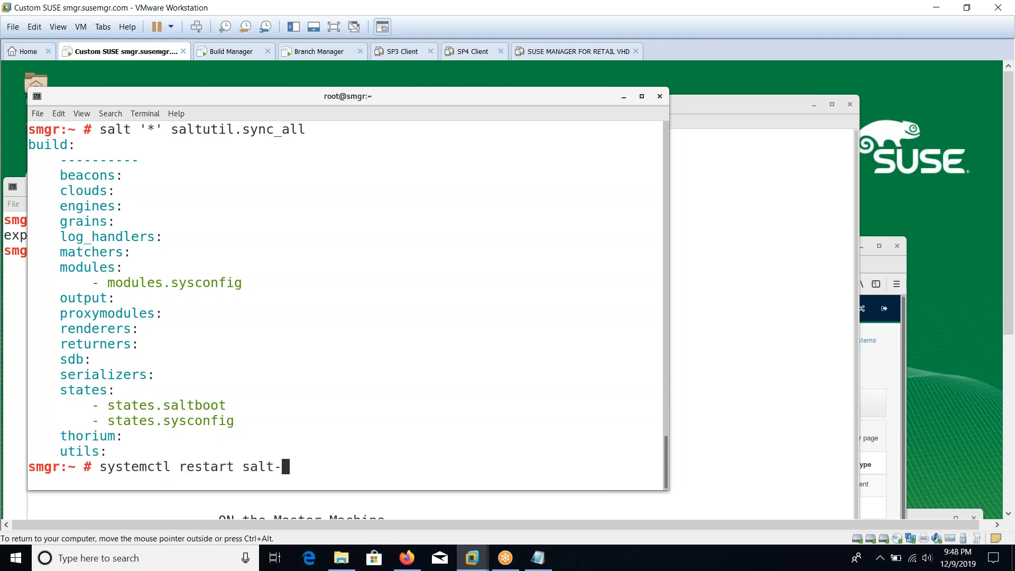
pyautogui.write('master')
# Step: Restart the salt-master service and confirm with 'systemctl status salt-master' that it is running
pyautogui.hotkey('ctrl', 'l')
pyautogui.press('Return')
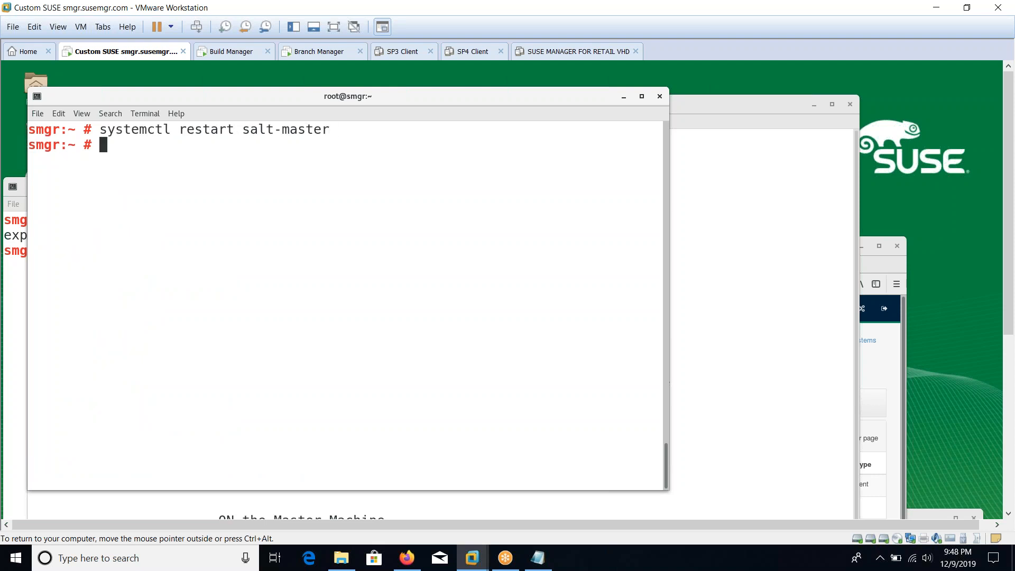
pyautogui.press('Up')
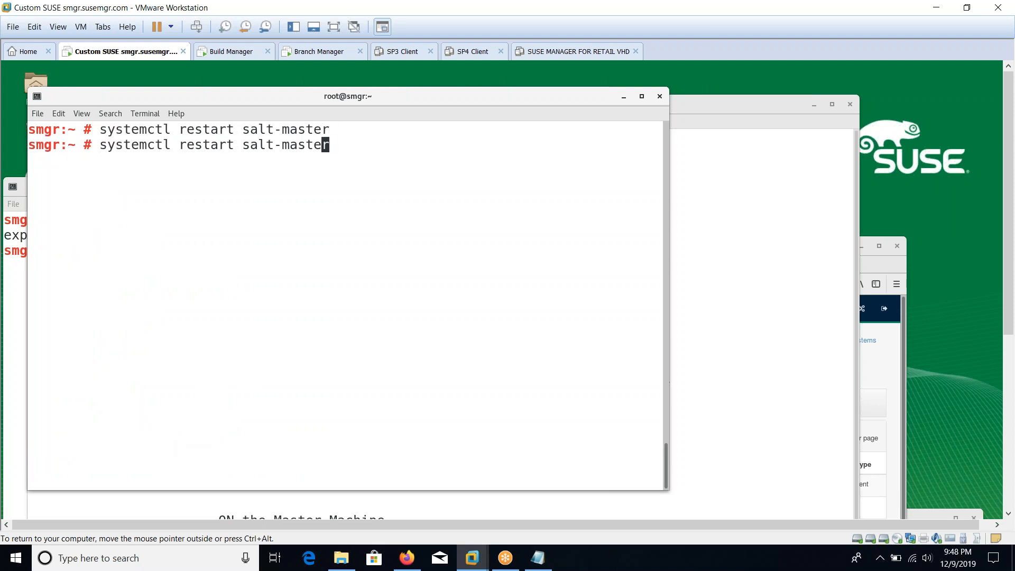
pyautogui.press('Left')
pyautogui.press('Left')
pyautogui.press('Left')
pyautogui.press('Left')
pyautogui.press('Left')
pyautogui.press('Left')
pyautogui.press('Left')
pyautogui.press('Left')
pyautogui.press('Left')
pyautogui.press('Left')
pyautogui.press('Left')
pyautogui.press('BackSpace')
pyautogui.press('BackSpace')
pyautogui.press('BackSpace')
pyautogui.press('BackSpace')
pyautogui.press('BackSpace')
pyautogui.press('BackSpace')
pyautogui.press('BackSpace')
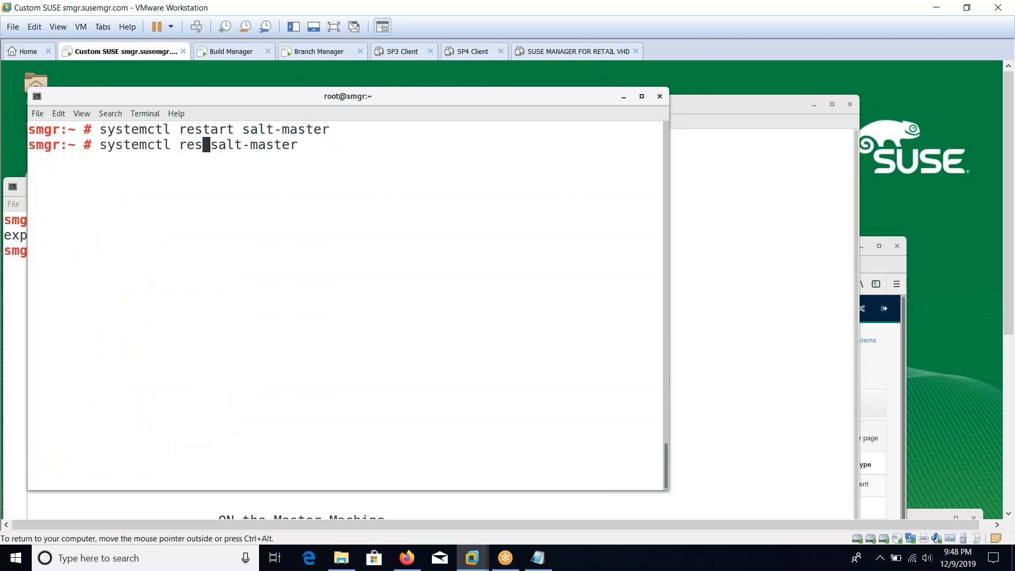
pyautogui.write('status')
pyautogui.press('Return')
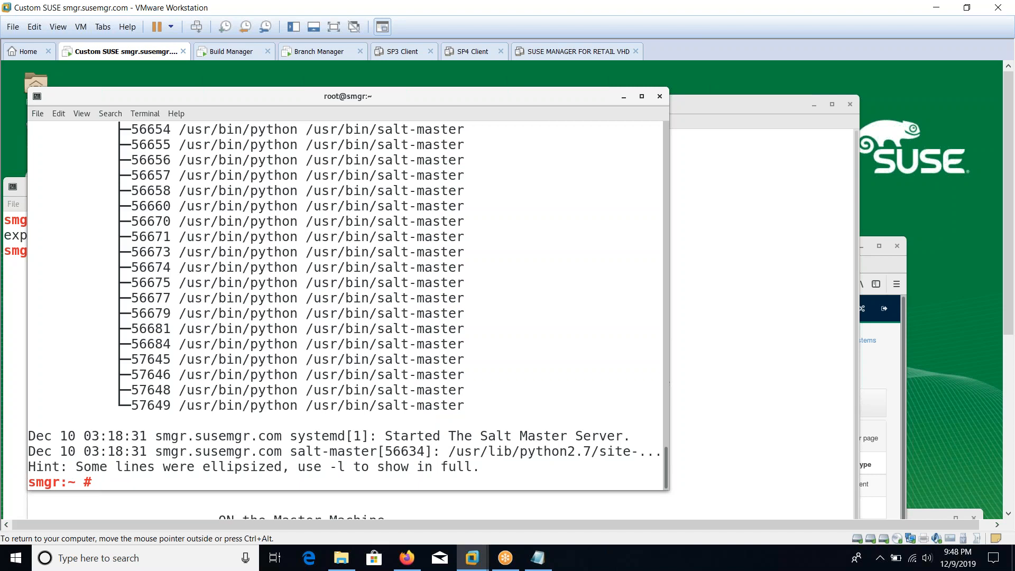
# Step: List the shell history and copy all eight entries for the setup notes
pyautogui.hotkey('ctrl', 'l')
pyautogui.write('history')
pyautogui.press('Return')
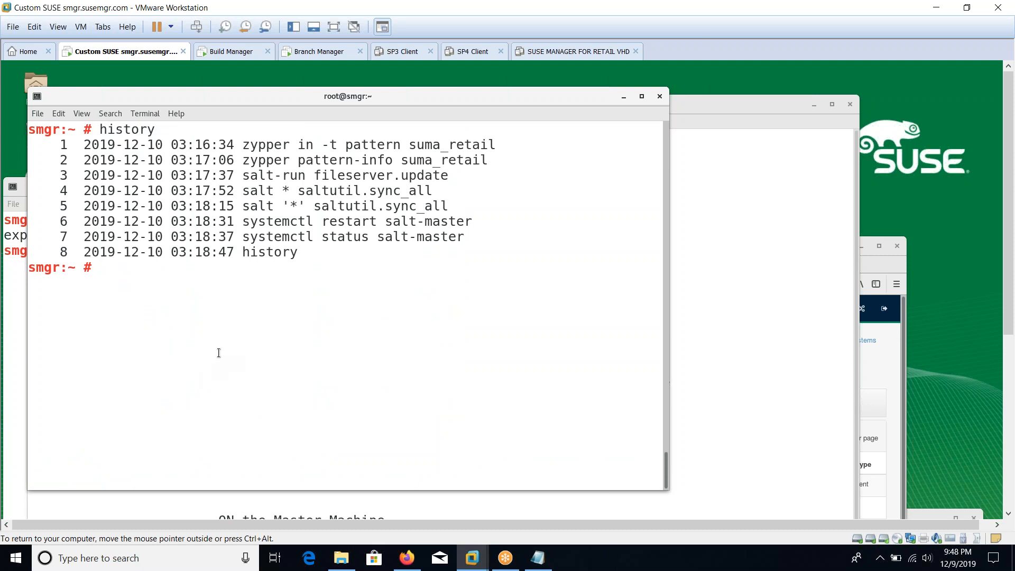
pyautogui.moveTo(303, 254); pyautogui.dragTo(56, 144)
pyautogui.rightClick(57, 145)
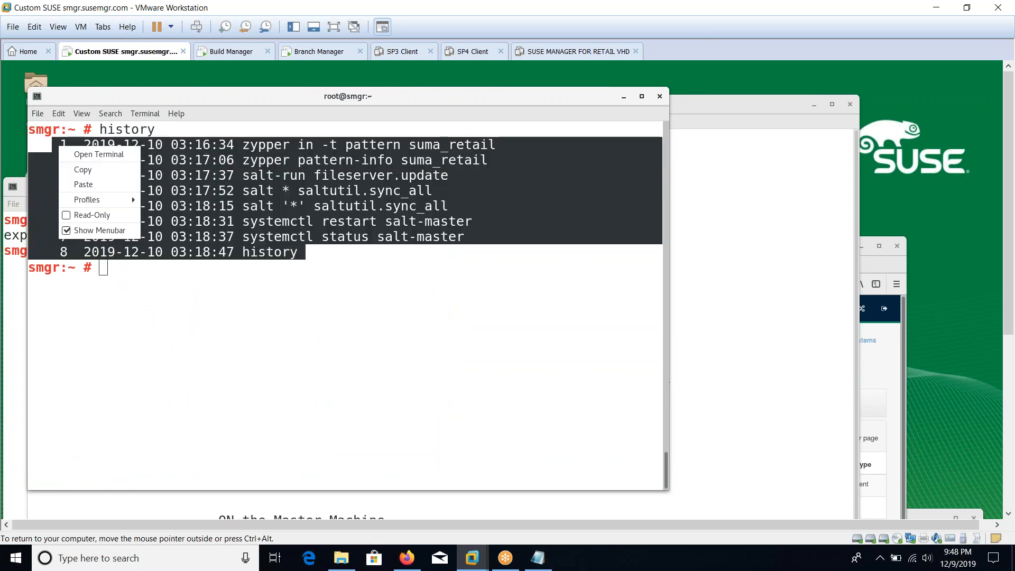
pyautogui.click(77, 171)
pyautogui.click(668, 256)
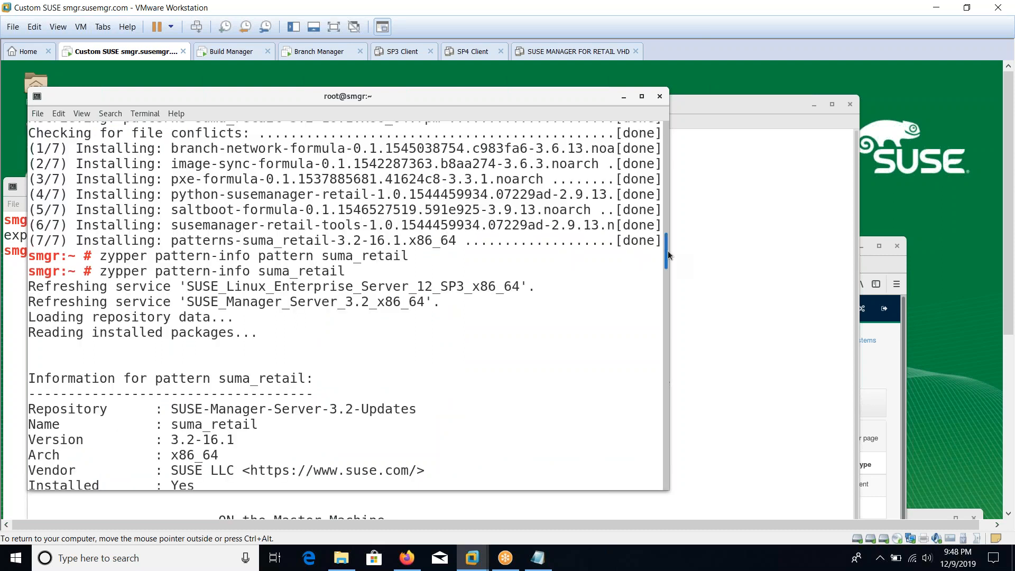
pyautogui.click(707, 252)
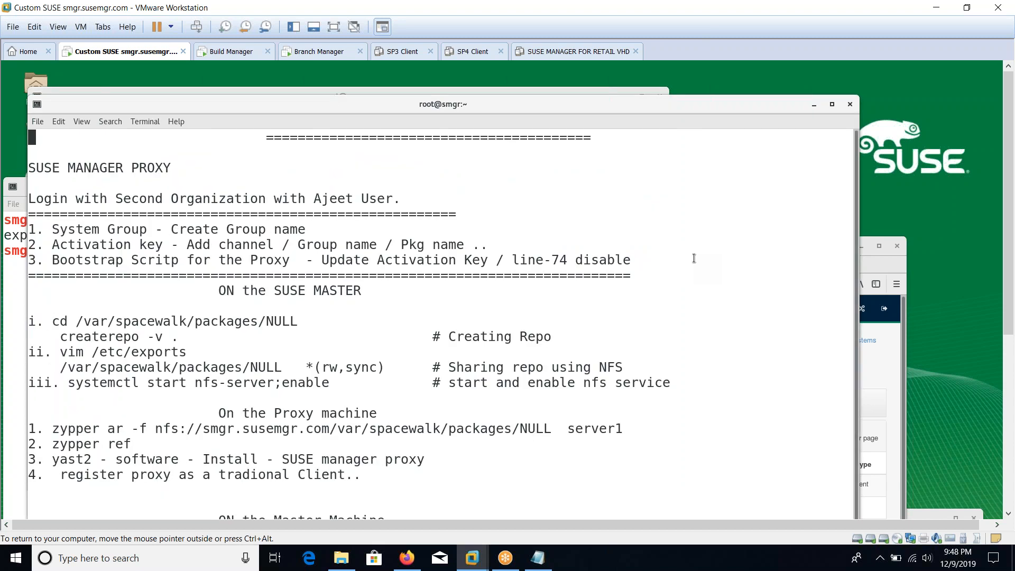
# Step: Append a === separator and a centred 'Setting UP SUSE Manager for Retail' heading, then paste the history
pyautogui.click(339, 28)
pyautogui.press('Down')
pyautogui.press('Down')
pyautogui.press('Down')
pyautogui.press('Down')
pyautogui.press('Down')
pyautogui.press('Down')
pyautogui.press('Down')
pyautogui.press('Down')
pyautogui.press('Down')
pyautogui.press('Down')
pyautogui.press('Down')
pyautogui.press('Down')
pyautogui.press('Down')
pyautogui.press('Down')
pyautogui.press('Down')
pyautogui.press('Down')
pyautogui.press('Down')
pyautogui.press('Down')
pyautogui.press('Down')
pyautogui.press('Down')
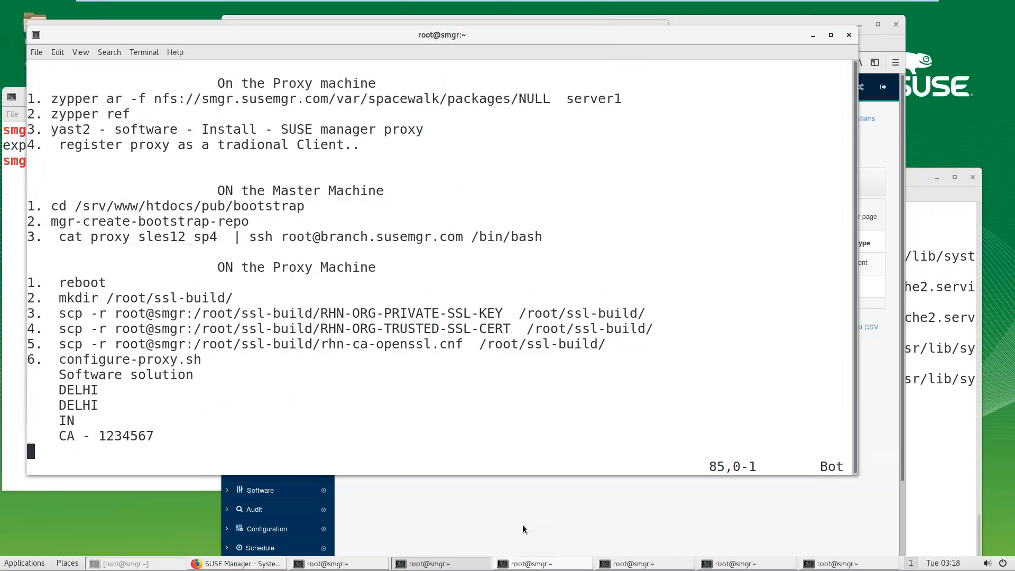
pyautogui.write('o')
pyautogui.write('=======================================')
pyautogui.write('================================================')
pyautogui.press('Return')
pyautogui.press('Tab')
pyautogui.press('Tab')
pyautogui.press('Tab')
pyautogui.press('Tab')
pyautogui.press('Tab')
pyautogui.write('Setting UP SUSE Manager for Retail')
pyautogui.press('Return')
pyautogui.hotkey('ctrl', 'shift', 'v')
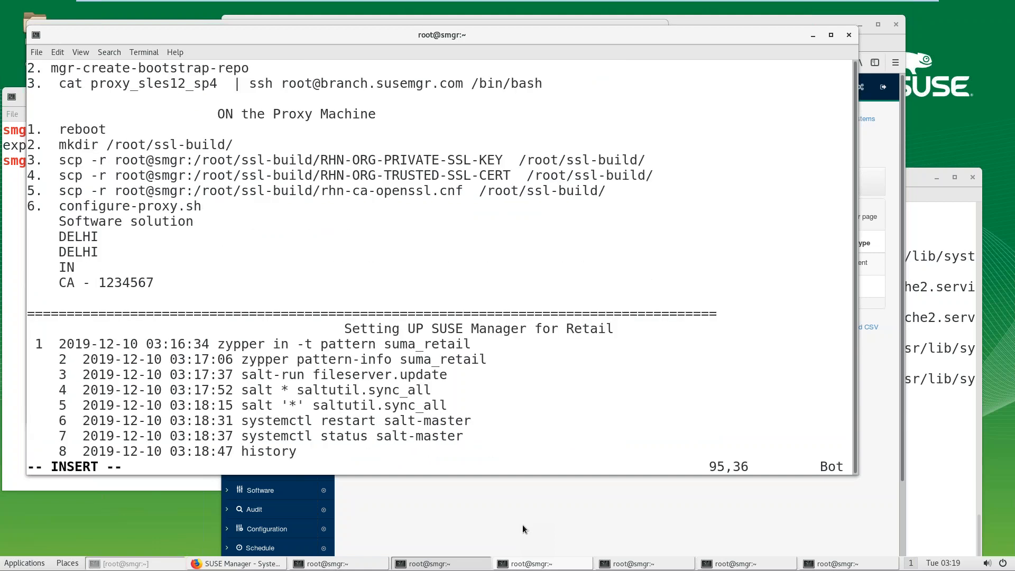
# Step: Strip the timestamps from all pasted history entries, using a block selection for entries 2–8
pyautogui.press('Up')
pyautogui.press('Up')
pyautogui.press('Up')
pyautogui.press('Up')
pyautogui.press('Up')
pyautogui.press('Up')
pyautogui.press('Up')
pyautogui.press('Up')
pyautogui.press('Up')
pyautogui.press('Up')
pyautogui.press('Up')
pyautogui.press('Down')
pyautogui.press('Down')
pyautogui.press('Down')
pyautogui.press('Down')
pyautogui.press('Down')
pyautogui.press('Down')
pyautogui.press('Down')
pyautogui.press('Up')
pyautogui.press('Up')
pyautogui.press('Up')
pyautogui.press('Left')
pyautogui.press('Left')
pyautogui.press('Left')
pyautogui.press('Left')
pyautogui.press('Left')
pyautogui.press('Left')
pyautogui.press('Left')
pyautogui.press('Left')
pyautogui.press('Left')
pyautogui.press('Left')
pyautogui.press('Left')
pyautogui.press('Left')
pyautogui.press('Left')
pyautogui.press('Left')
pyautogui.press('Left')
pyautogui.press('Left')
pyautogui.press('Left')
pyautogui.press('Left')
pyautogui.press('Left')
pyautogui.press('Left')
pyautogui.press('Left')
pyautogui.press('Left')
pyautogui.press('Left')
pyautogui.press('Left')
pyautogui.press('Left')
pyautogui.press('Left')
pyautogui.press('Left')
pyautogui.press('Left')
pyautogui.press('Delete')
pyautogui.press('Delete')
pyautogui.press('Delete')
pyautogui.press('Delete')
pyautogui.press('Delete')
pyautogui.press('Delete')
pyautogui.press('Delete')
pyautogui.press('Delete')
pyautogui.press('Delete')
pyautogui.press('Delete')
pyautogui.press('Delete')
pyautogui.press('Delete')
pyautogui.press('Delete')
pyautogui.press('Delete')
pyautogui.press('Delete')
pyautogui.press('Delete')
pyautogui.press('Delete')
pyautogui.press('Delete')
pyautogui.press('Delete')
pyautogui.press('Delete')
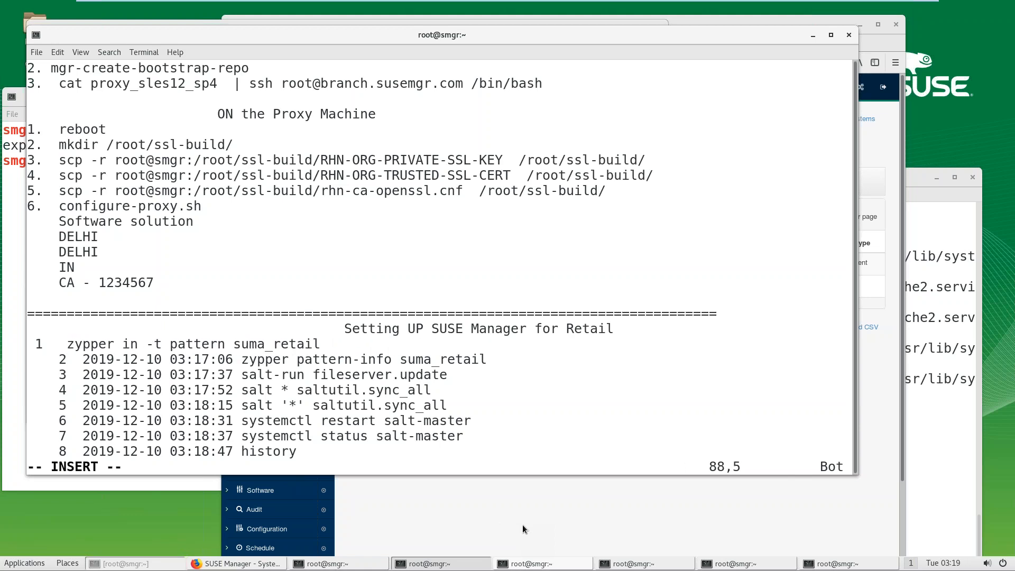
pyautogui.press('Left')
pyautogui.press('Left')
pyautogui.press('Left')
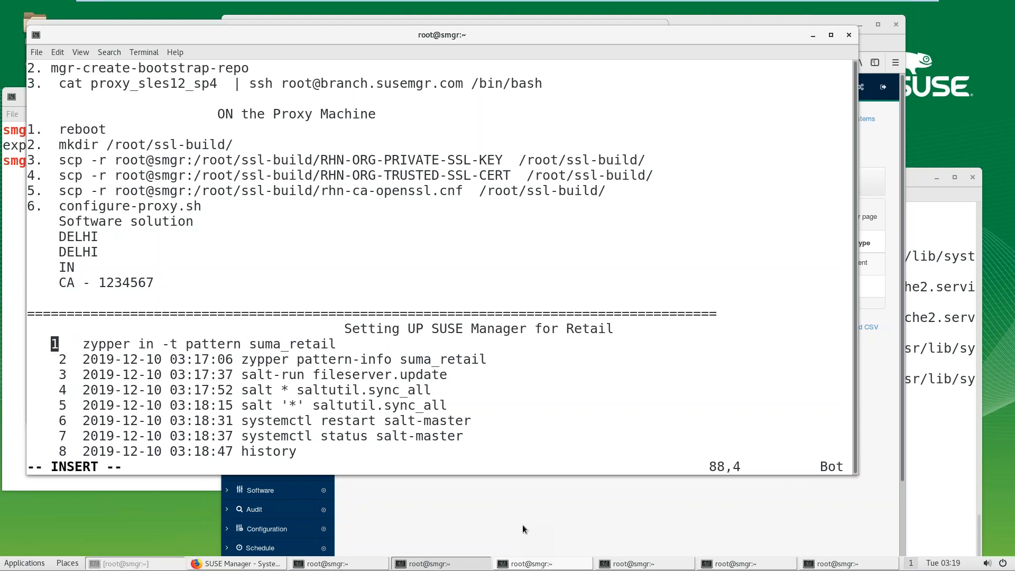
pyautogui.press('Down')
pyautogui.press('Right')
pyautogui.press('Right')
pyautogui.press('Right')
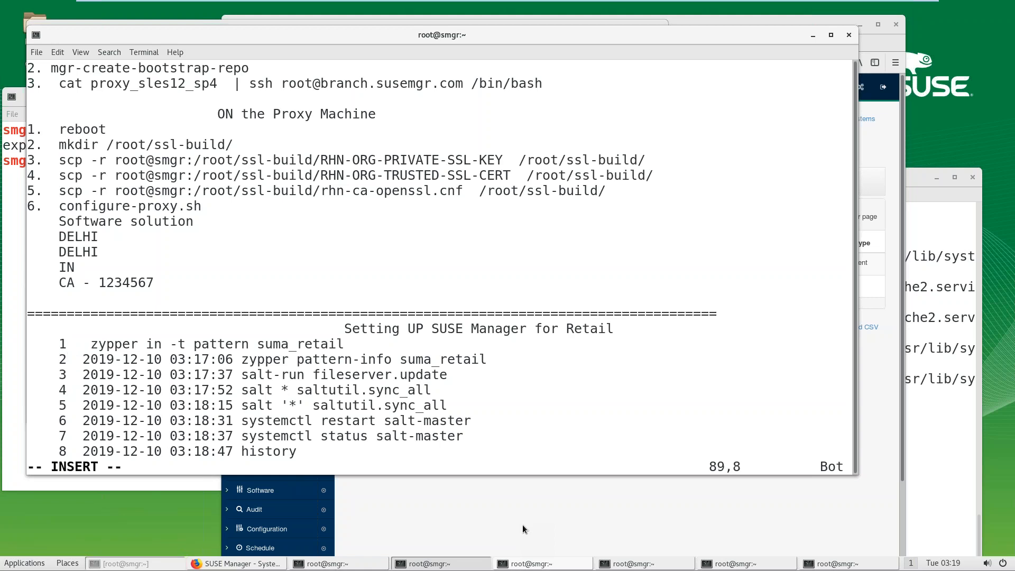
pyautogui.press('Escape')
pyautogui.hotkey('ctrl', 'v')
pyautogui.press('Right')
pyautogui.press('Right')
pyautogui.press('Right')
pyautogui.press('Right')
pyautogui.press('Right')
pyautogui.press('Right')
pyautogui.press('Right')
pyautogui.press('Right')
pyautogui.press('Right')
pyautogui.press('Right')
pyautogui.press('Right')
pyautogui.press('Right')
pyautogui.press('Right')
pyautogui.press('Right')
pyautogui.press('Right')
pyautogui.press('Right')
pyautogui.press('Right')
pyautogui.press('Right')
pyautogui.press('Right')
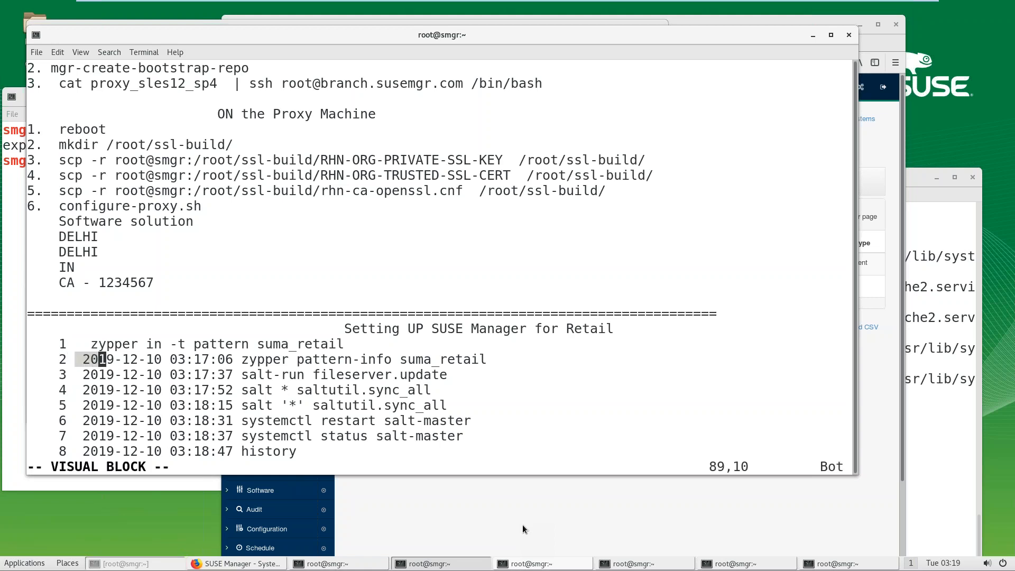
pyautogui.press('Down')
pyautogui.press('Down')
pyautogui.press('Down')
pyautogui.press('Down')
pyautogui.press('Down')
pyautogui.press('Down')
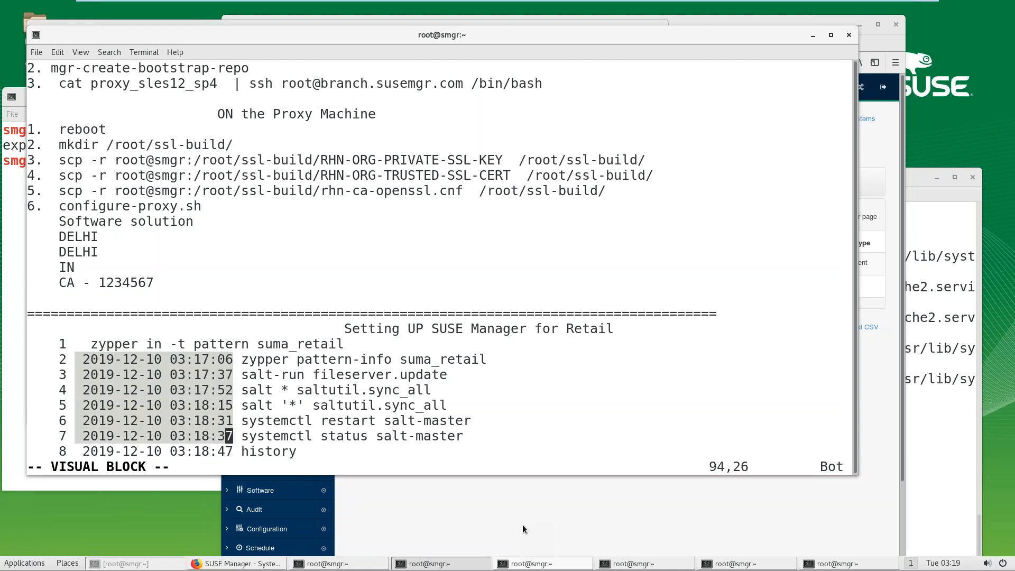
pyautogui.press('d')
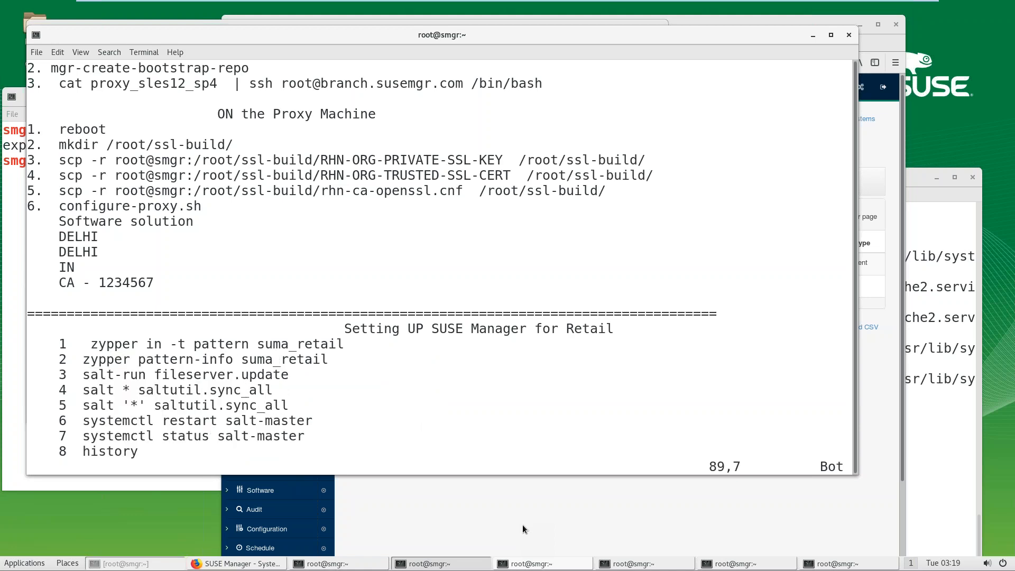
# Step: Remove the redundant unquoted sync_all entry and the history command entry
pyautogui.press('Up')
pyautogui.press('x')
pyautogui.press('Down')
pyautogui.press('Down')
pyautogui.press('Down')
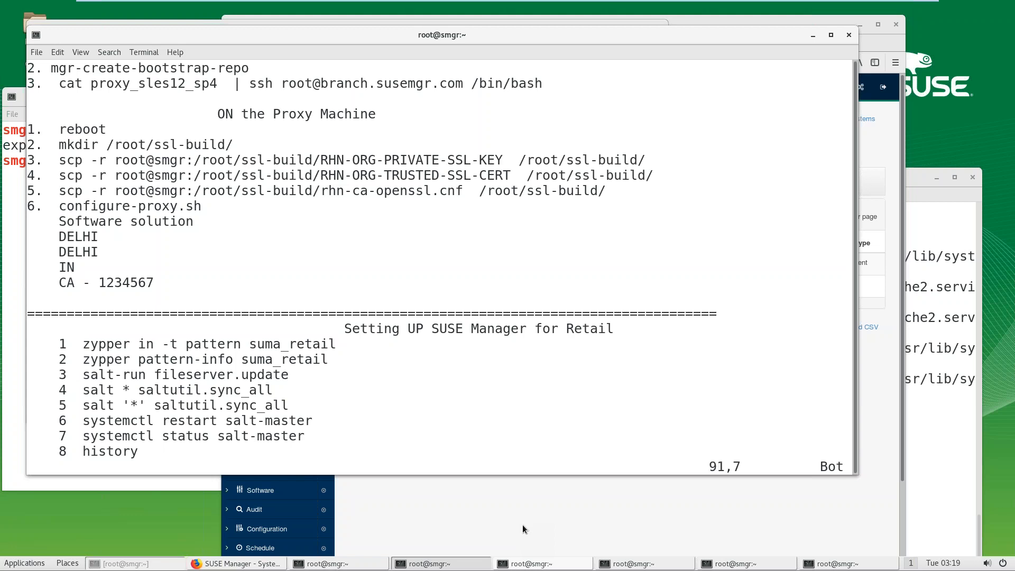
pyautogui.press('d')
pyautogui.press('d')
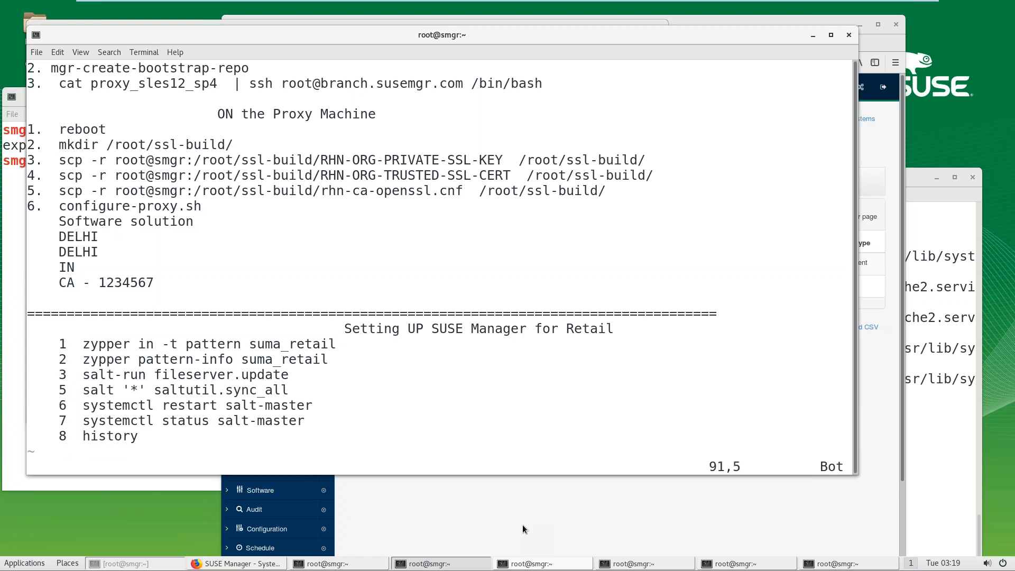
pyautogui.press('Down')
pyautogui.press('Down')
pyautogui.press('Down')
pyautogui.press('d')
pyautogui.press('d')
# Step: Renumber the remaining entries 4, 5 and 6 and add a closing === separator line
pyautogui.press('Up')
pyautogui.press('Up')
pyautogui.write('i4')
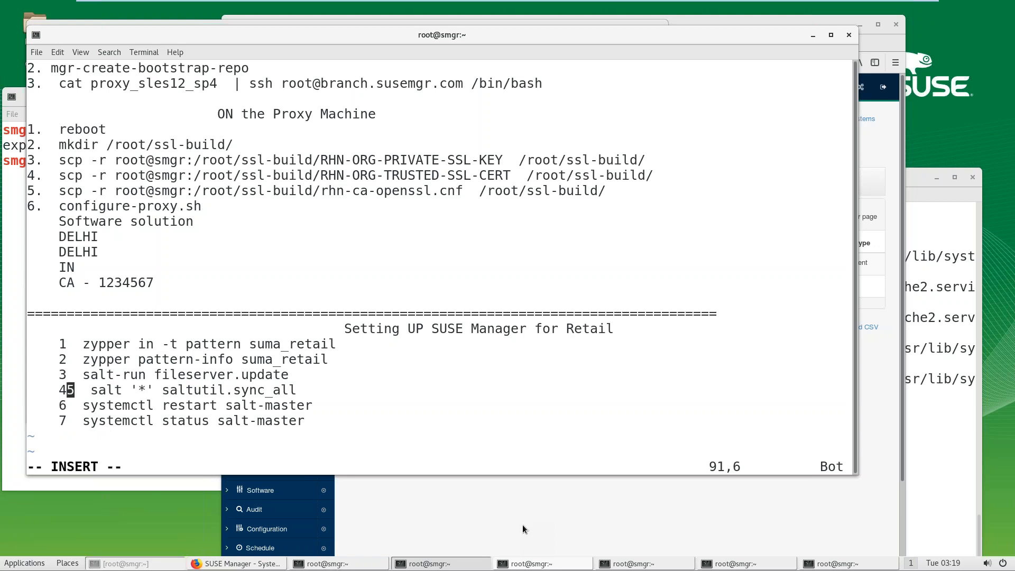
pyautogui.press('Delete')
pyautogui.press('Right')
pyautogui.press('Down')
pyautogui.press('Down')
pyautogui.press('Up')
pyautogui.press('Left')
pyautogui.press('BackSpace')
pyautogui.write('5')
pyautogui.press('Down')
pyautogui.press('BackSpace')
pyautogui.write('6')
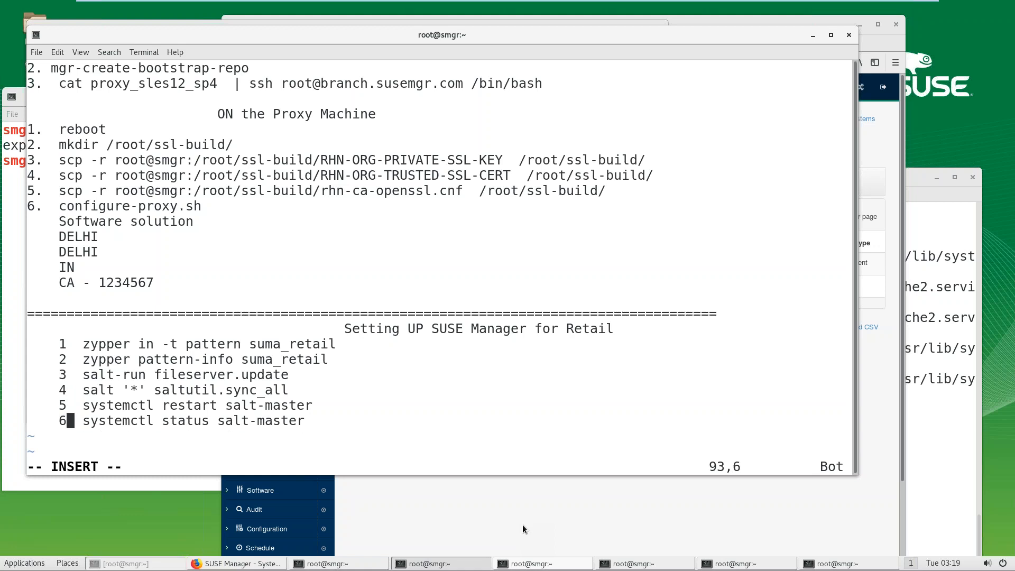
pyautogui.press('Right')
pyautogui.press('Right')
pyautogui.press('Right')
pyautogui.press('Right')
pyautogui.press('Right')
pyautogui.press('Right')
pyautogui.press('Right')
pyautogui.press('Right')
pyautogui.press('Right')
pyautogui.press('Right')
pyautogui.press('Right')
pyautogui.press('Right')
pyautogui.press('Right')
pyautogui.press('Right')
pyautogui.press('Right')
pyautogui.press('Right')
pyautogui.press('Right')
pyautogui.press('Right')
pyautogui.press('Right')
pyautogui.press('Right')
pyautogui.press('Return')
pyautogui.press('Return')
pyautogui.write('==========================================================')
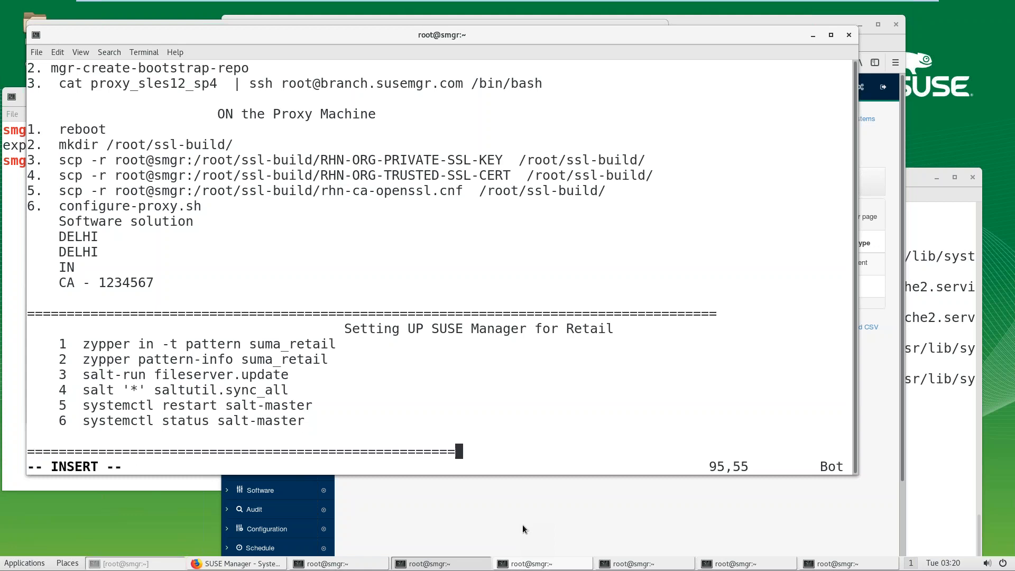
pyautogui.write('=============================')
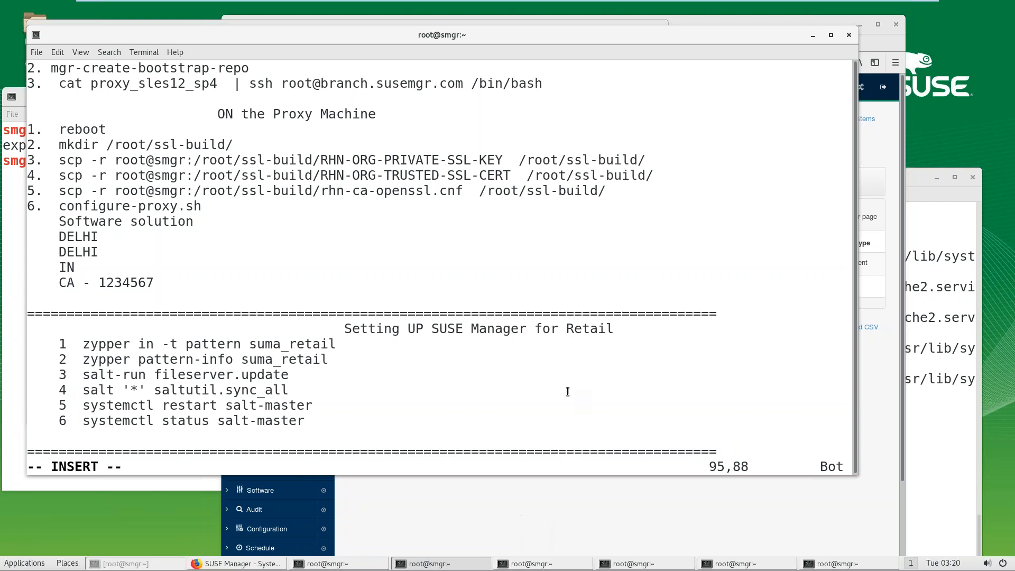
# Step: Log into build.susemgr.com over ssh from the other terminal
pyautogui.click(141, 486)
pyautogui.write('ssh buiu')
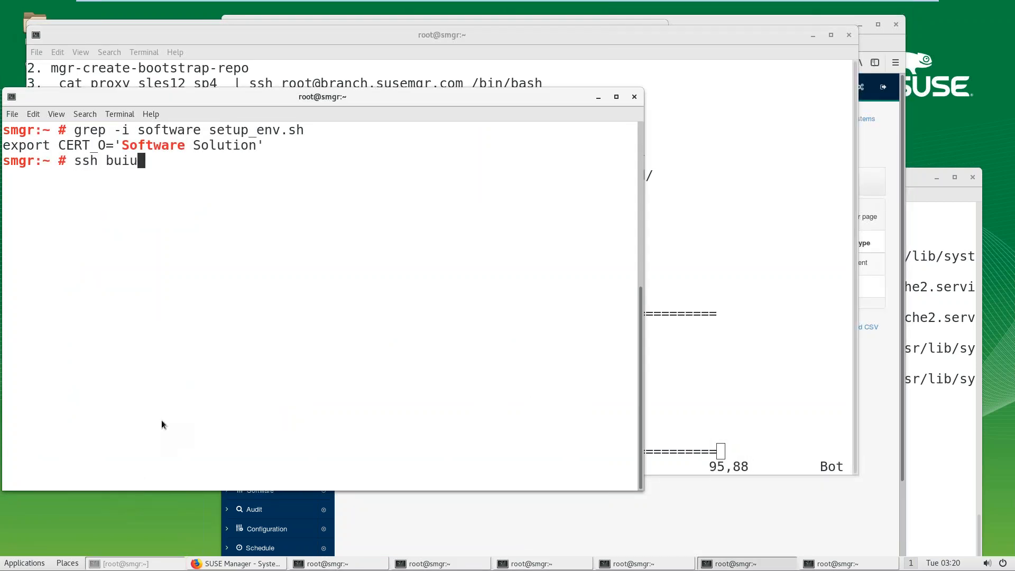
pyautogui.press('BackSpace')
pyautogui.write('ild.susemgr.co')
pyautogui.write('m')
pyautogui.press('Return')
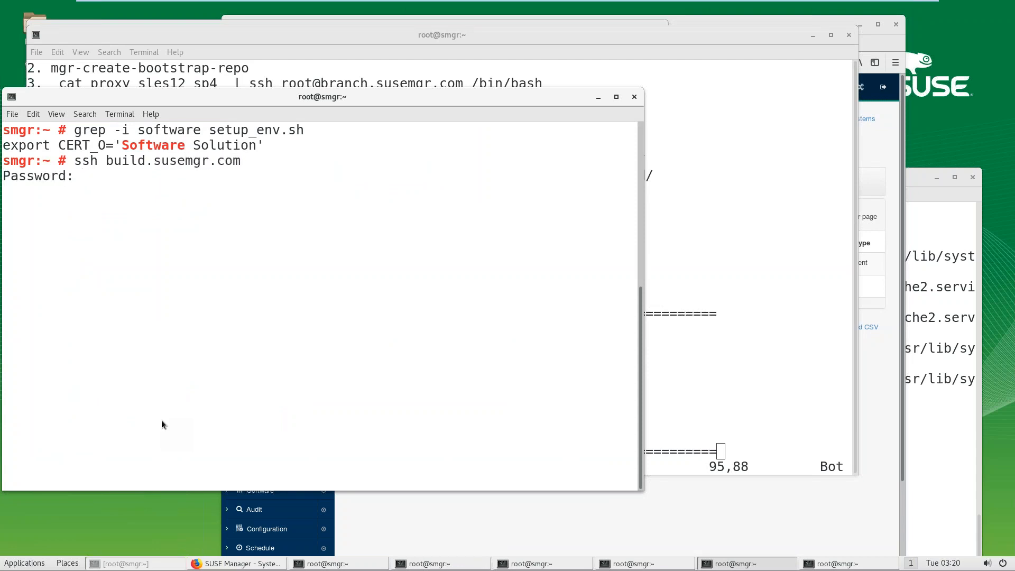
pyautogui.press('Return')
# Step: Run 'salt-call grains.get susemanager:activation_key', correcting the 'grians' typo
pyautogui.write('salt-call ')
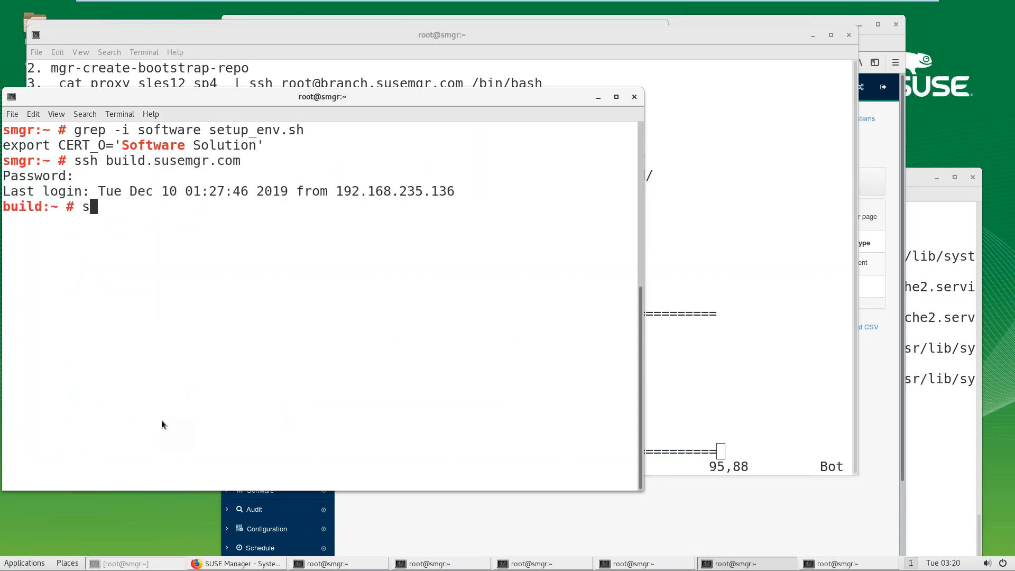
pyautogui.write('grians.')
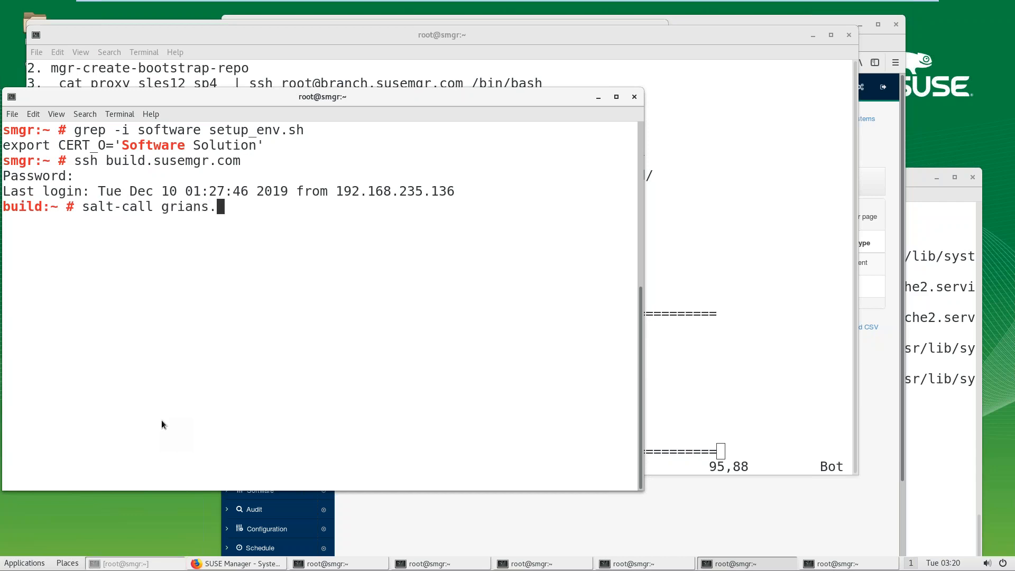
pyautogui.write('get susemanager')
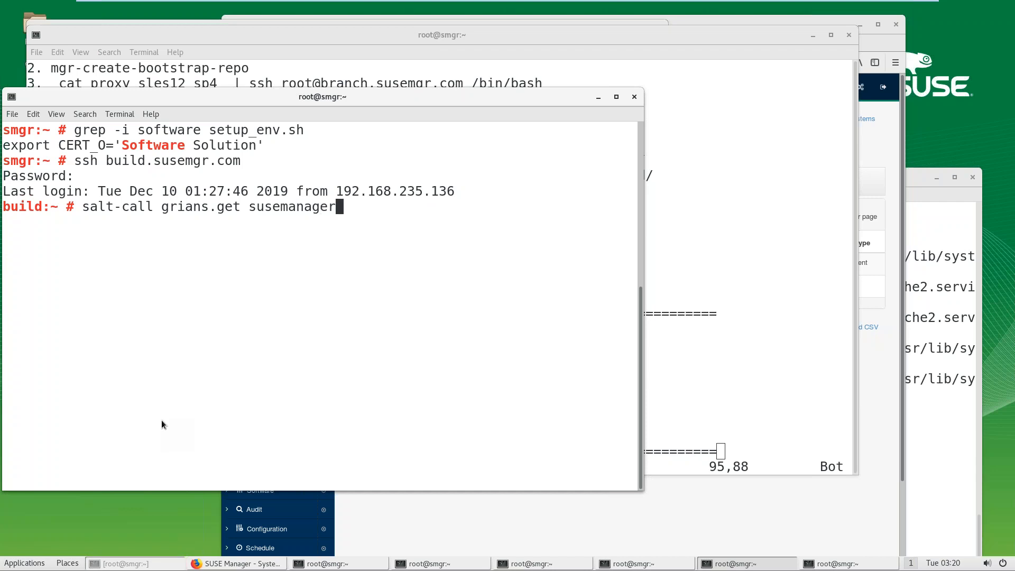
pyautogui.write(':activati')
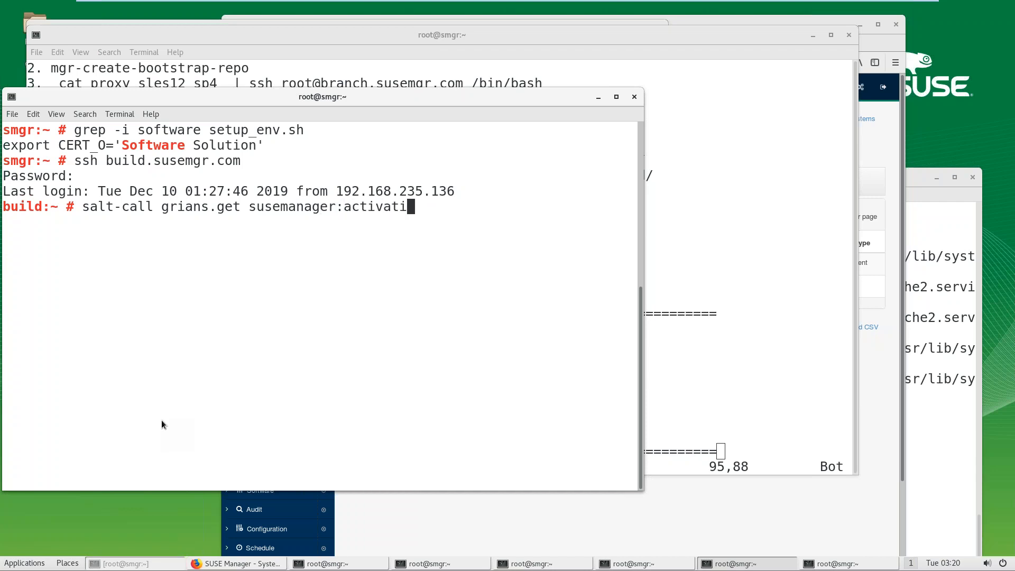
pyautogui.write('on_key')
pyautogui.press('Return')
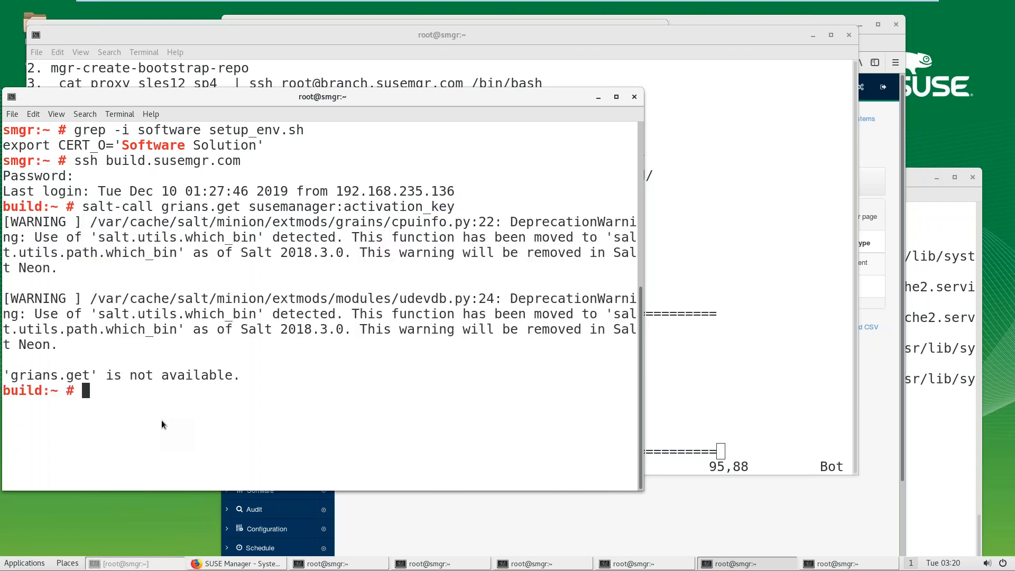
pyautogui.hotkey('ctrl', 'l')
pyautogui.press('Up')
pyautogui.press('Left')
pyautogui.press('Left')
pyautogui.press('Left')
pyautogui.press('Left')
pyautogui.press('Left')
pyautogui.press('Left')
pyautogui.press('Left')
pyautogui.press('Left')
pyautogui.press('Left')
pyautogui.press('Left')
pyautogui.press('Left')
pyautogui.press('Left')
pyautogui.press('Left')
pyautogui.press('Left')
pyautogui.press('Left')
pyautogui.press('Left')
pyautogui.press('Left')
pyautogui.press('Left')
pyautogui.press('Left')
pyautogui.press('Left')
pyautogui.press('Left')
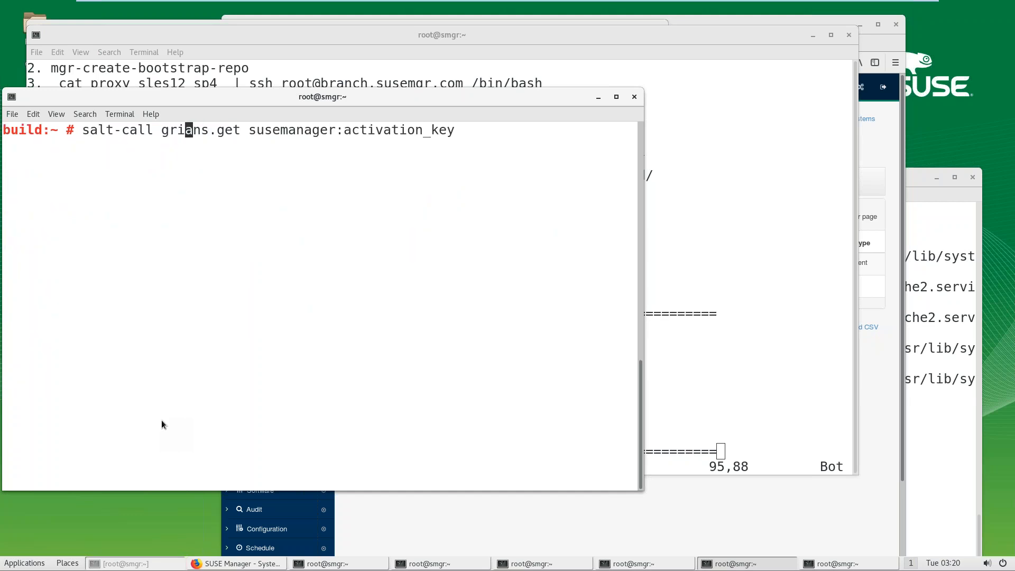
pyautogui.press('BackSpace')
pyautogui.press('Right')
pyautogui.write('i')
pyautogui.press('Return')
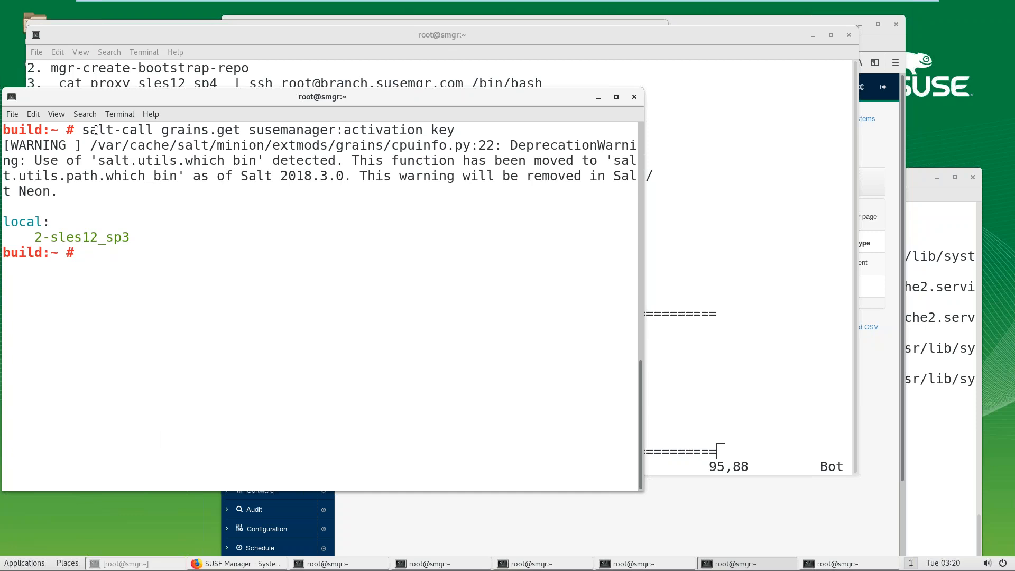
# Step: Select the full salt-call command line for copying
pyautogui.moveTo(96, 130); pyautogui.dragTo(177, 130)
pyautogui.moveTo(59, 237); pyautogui.dragTo(111, 237)
pyautogui.click(161, 247)
pyautogui.moveTo(83, 130); pyautogui.dragTo(455, 132)
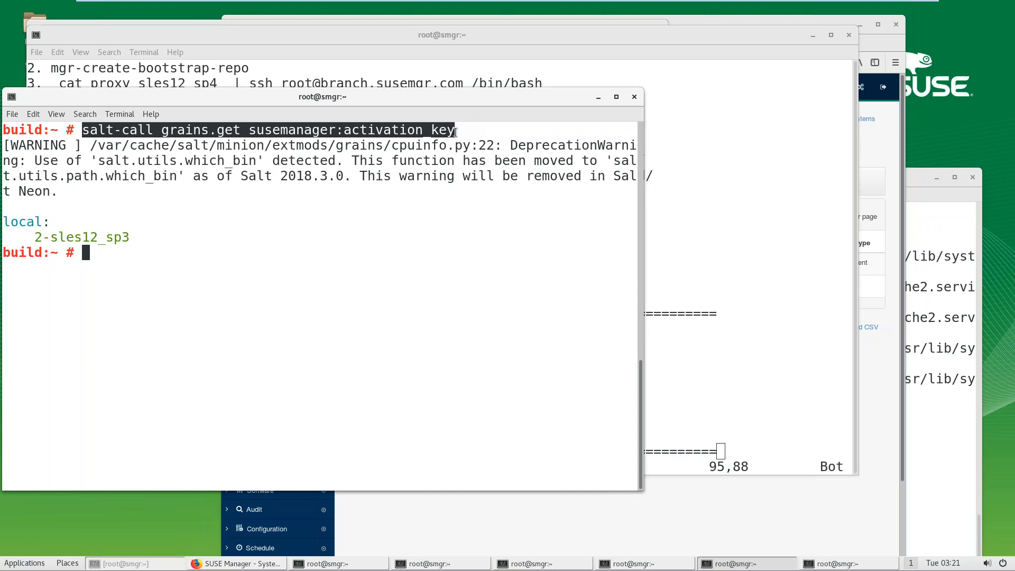
pyautogui.rightClick(458, 133)
# Step: Copy the salt-call command and add a centred 'ON the Build Machine' heading to the notes
pyautogui.click(476, 158)
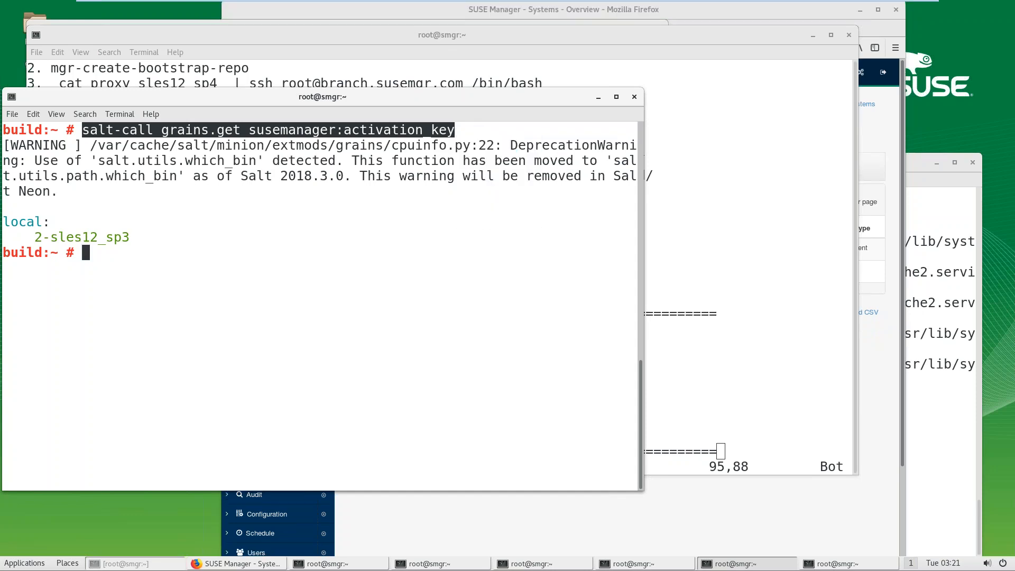
pyautogui.moveTo(322, 96); pyautogui.dragTo(339, 448)
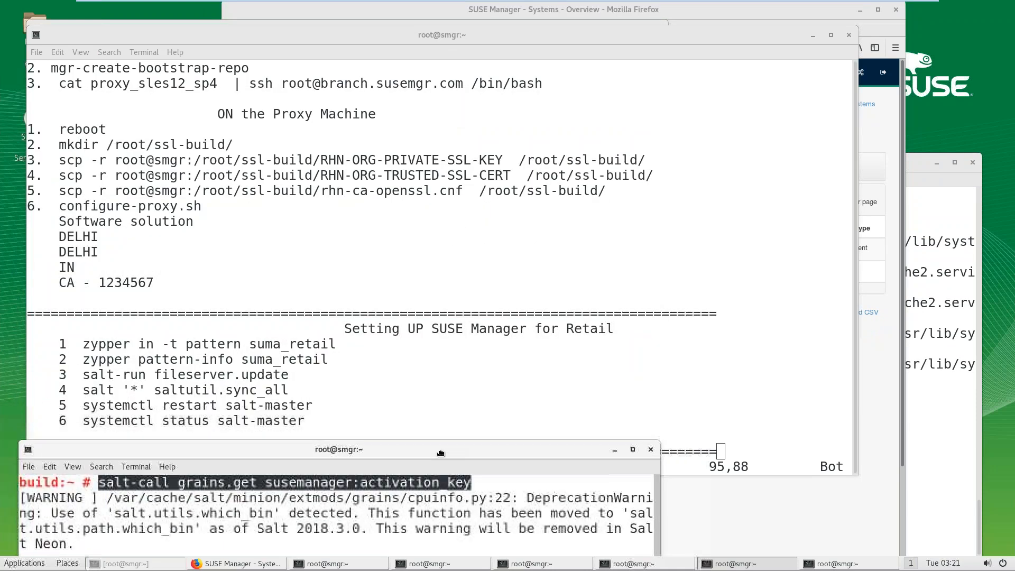
pyautogui.click(430, 377)
pyautogui.press('Return')
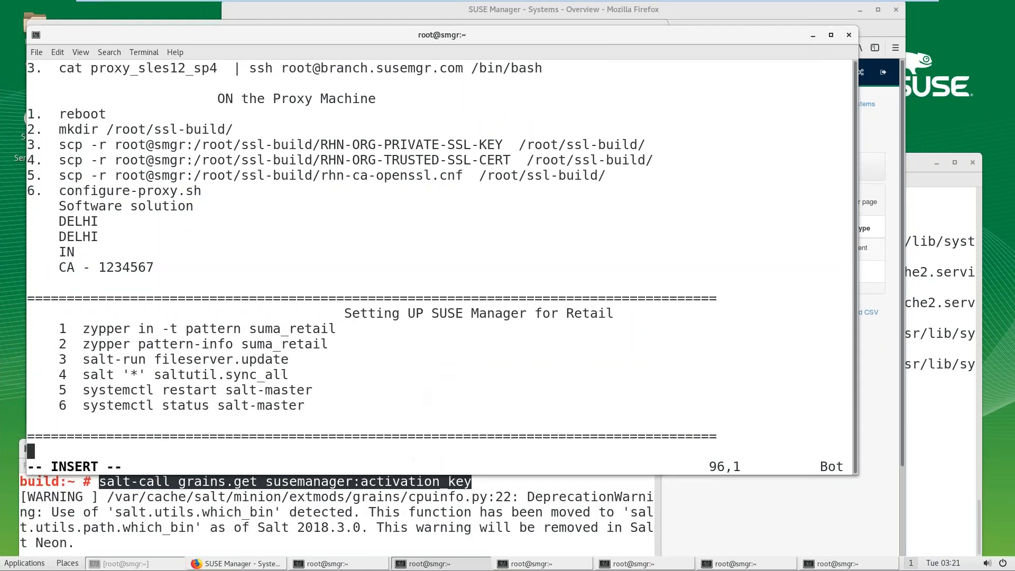
pyautogui.press('Tab')
pyautogui.press('Tab')
pyautogui.press('Tab')
pyautogui.press('Tab')
pyautogui.write('ON the')
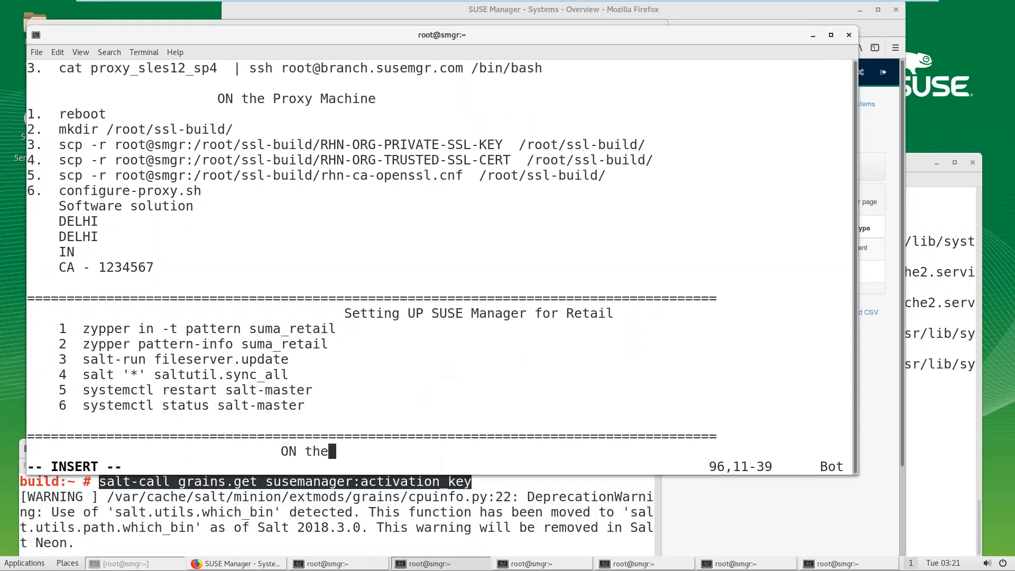
pyautogui.write(' Build Machine')
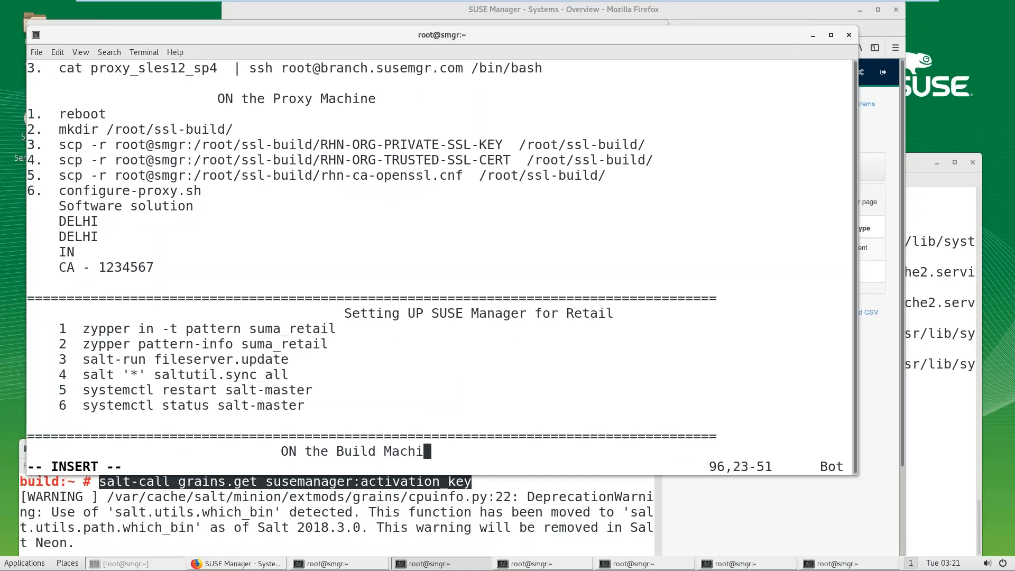
# Step: Add item 1 with the pasted activation-key salt-call command and start item 2
pyautogui.press('Return')
pyautogui.write('1.')
pyautogui.hotkey('ctrl', 'shift', 'v')
pyautogui.press('Return')
pyautogui.write('2.')
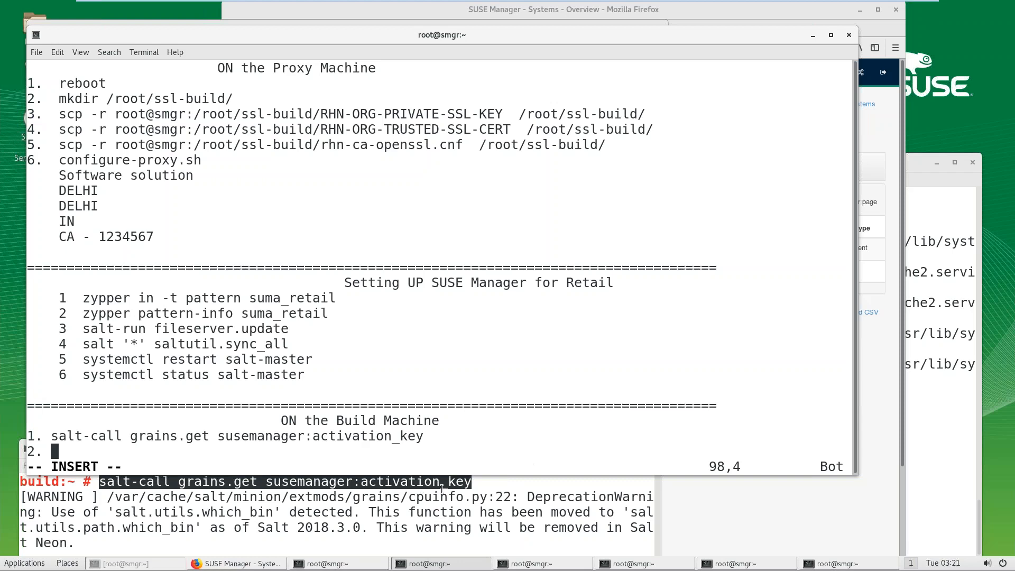
# Step: Tick OS Image Build Host in build.susemgr.com's properties and save with Update Properties
pyautogui.click(239, 564)
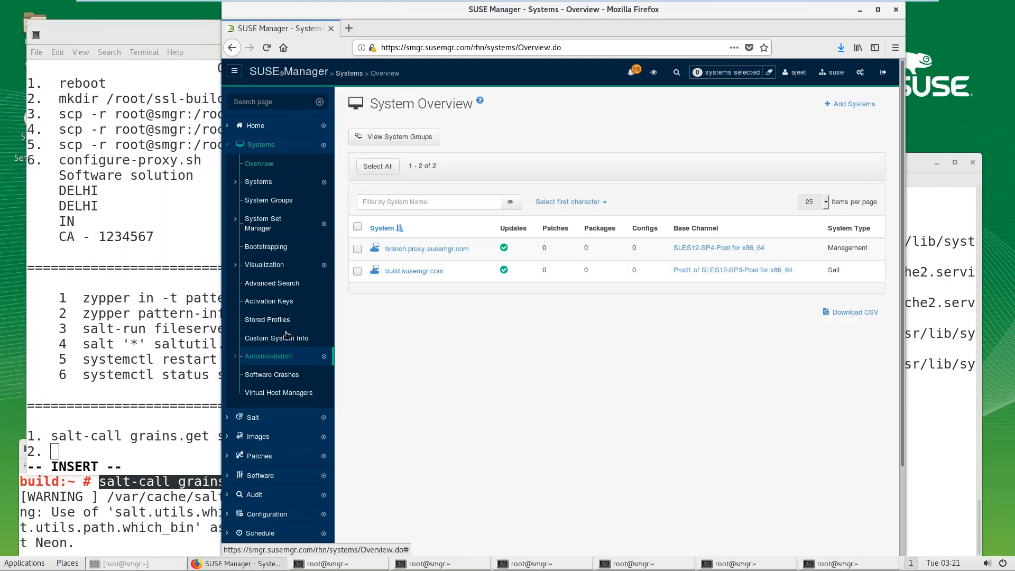
pyautogui.click(411, 272)
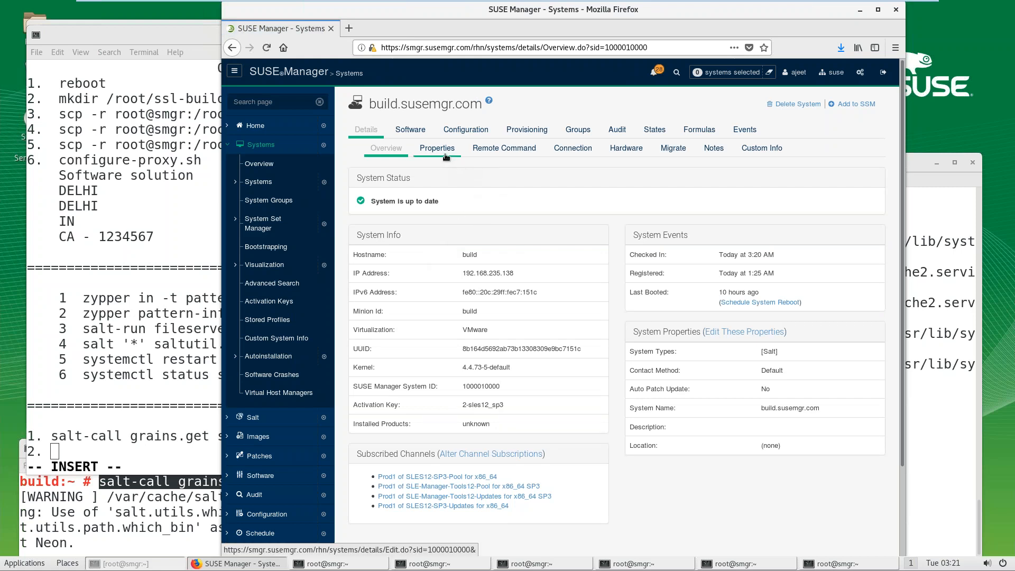
pyautogui.click(744, 334)
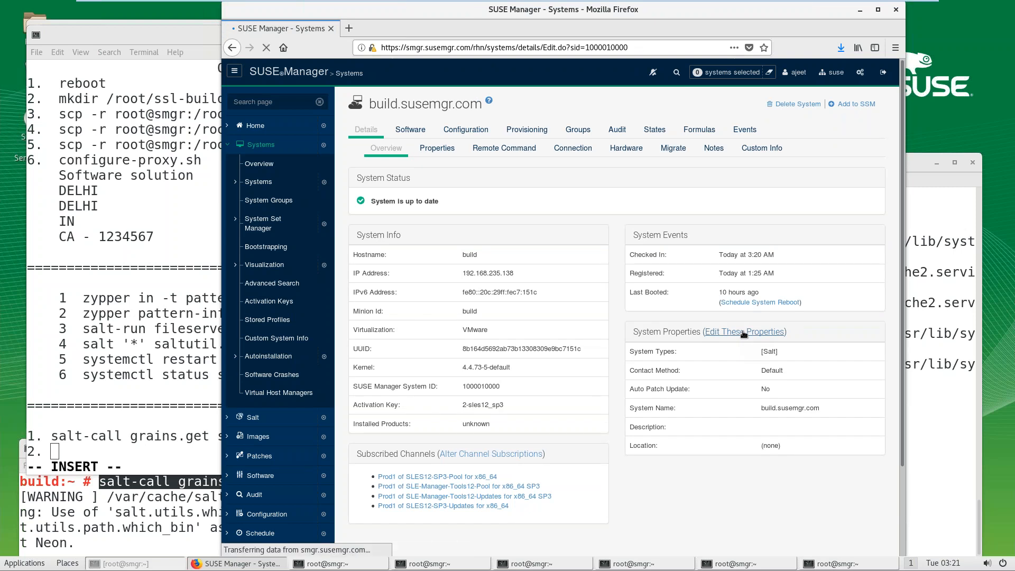
pyautogui.click(878, 10)
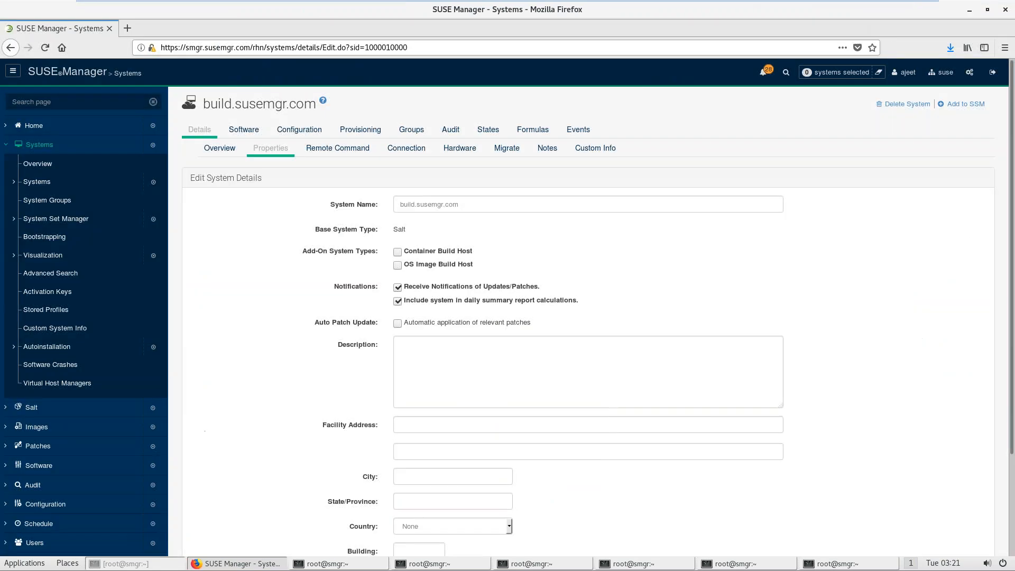
pyautogui.click(398, 265)
pyautogui.scroll(-3, 1013, 481)
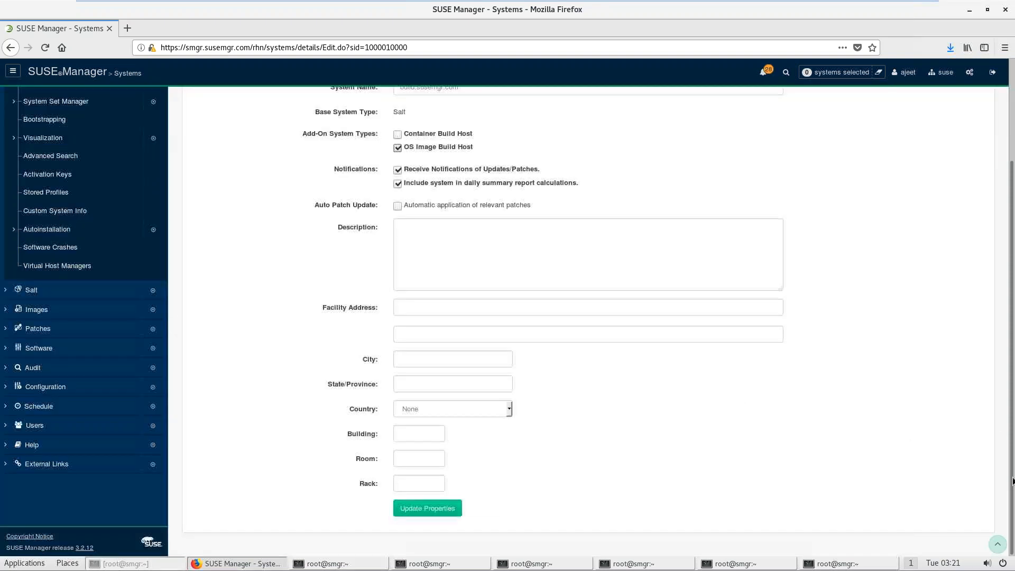
pyautogui.click(443, 509)
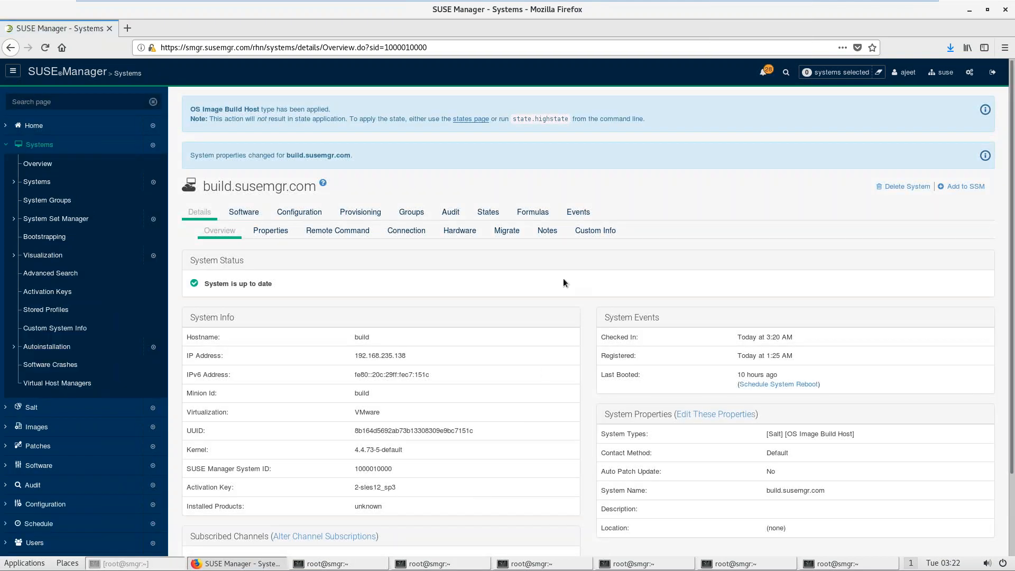
# Step: Schedule the highstate for build.susemgr.com twice from its States > Highstate page
pyautogui.click(535, 213)
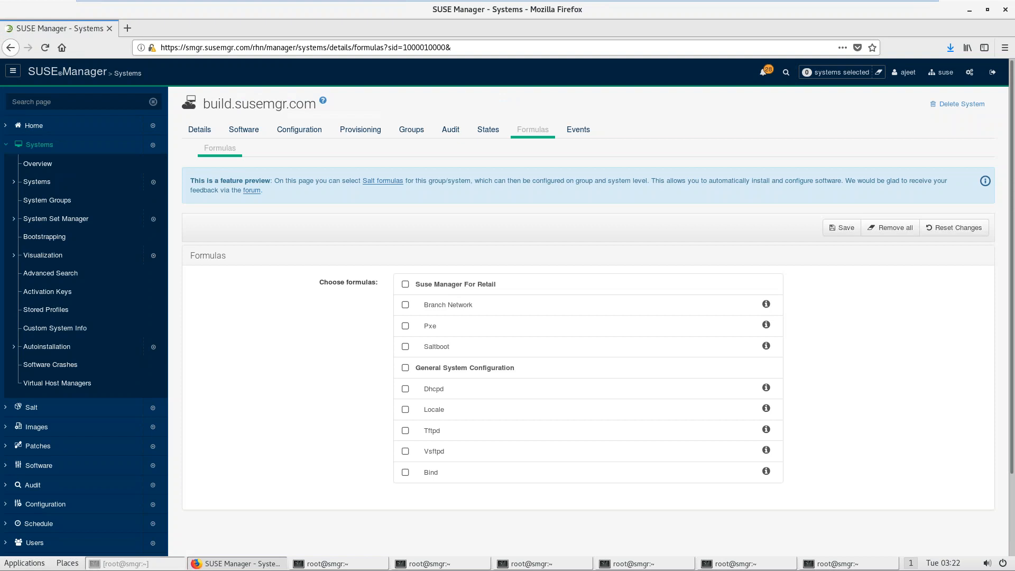
pyautogui.click(487, 131)
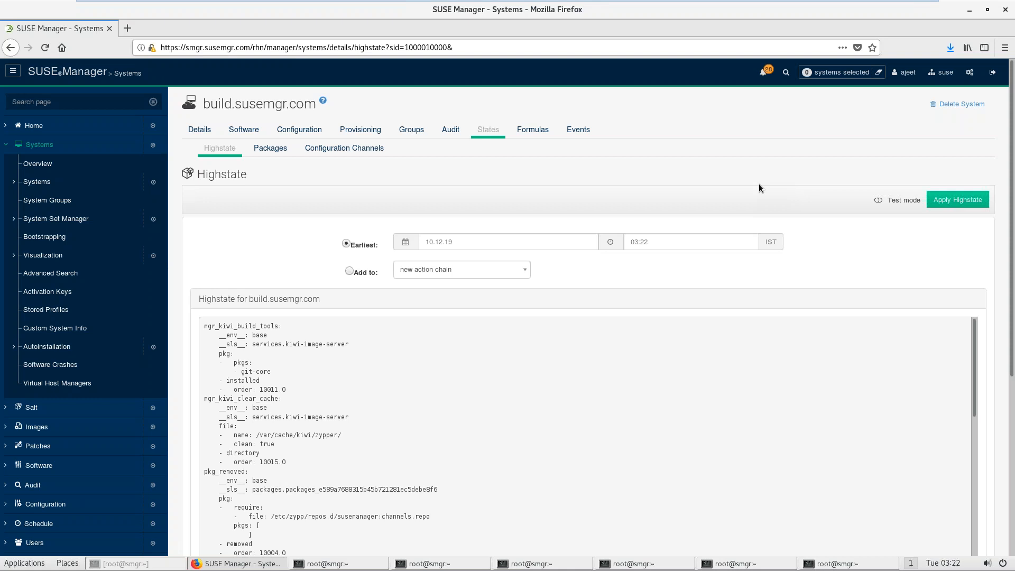
pyautogui.click(958, 200)
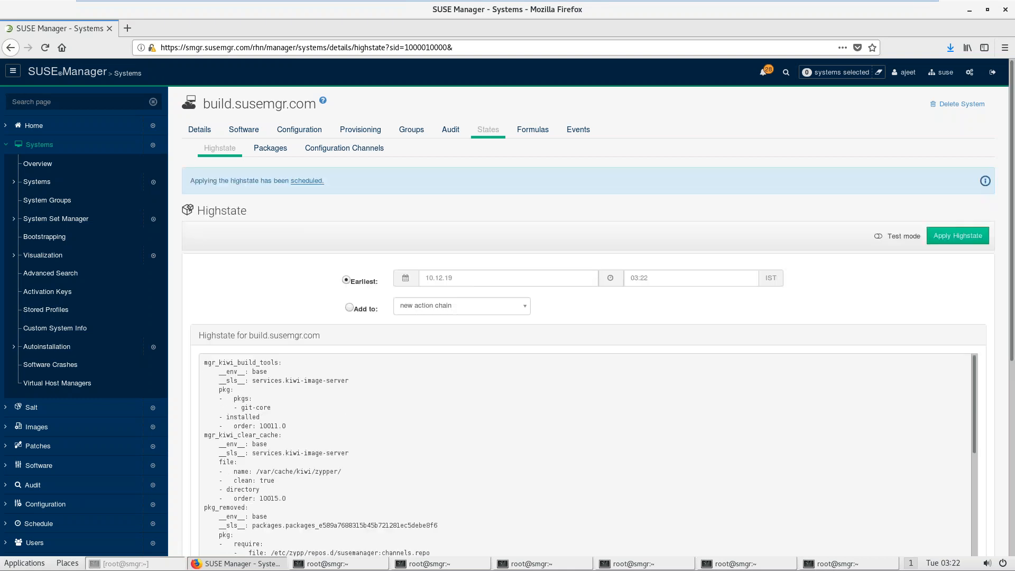
pyautogui.click(945, 239)
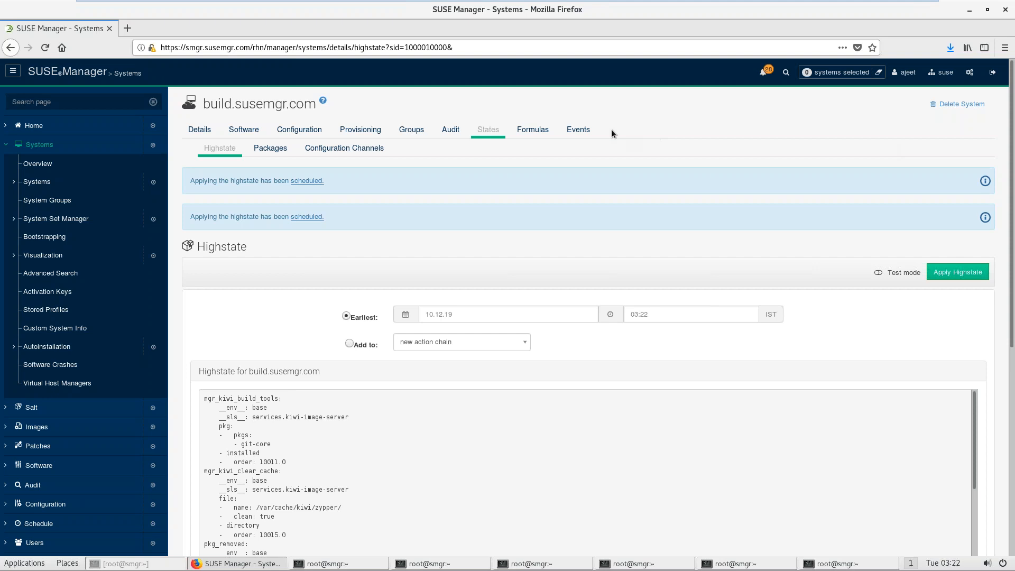
# Step: Check the build host's pending and history events, then return to the vim notes terminal
pyautogui.click(578, 129)
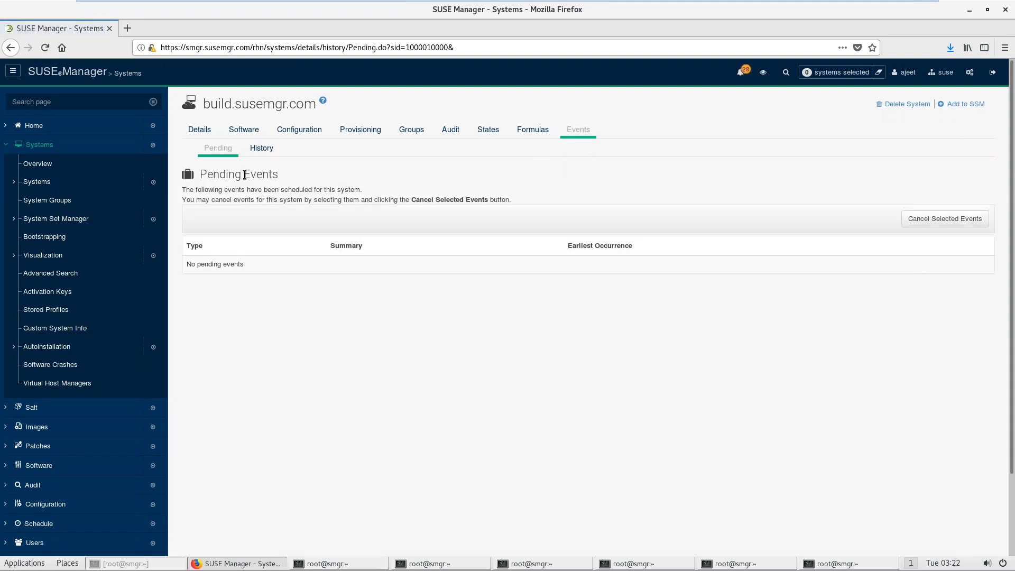
pyautogui.click(270, 148)
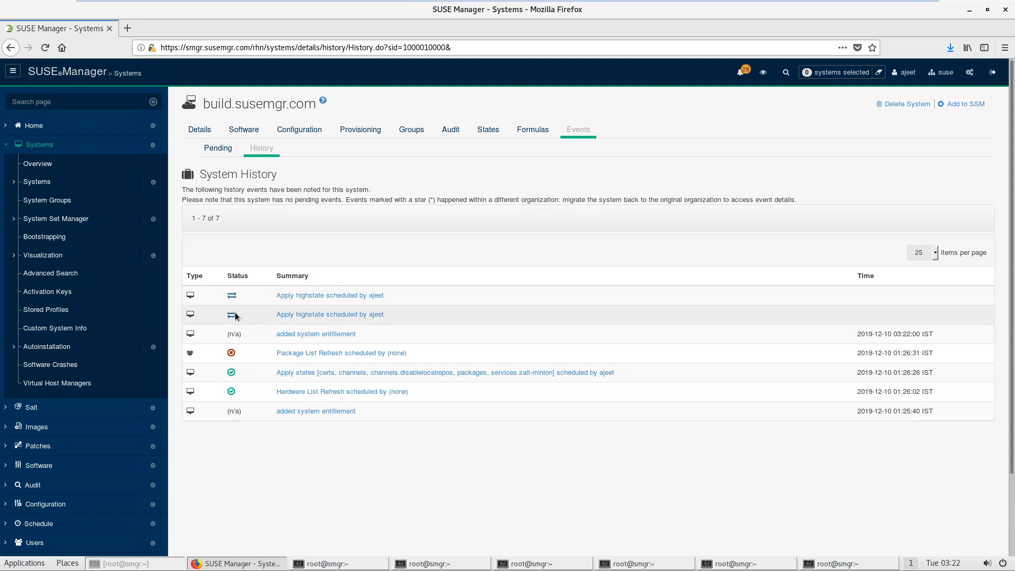
pyautogui.click(360, 567)
pyautogui.click(361, 566)
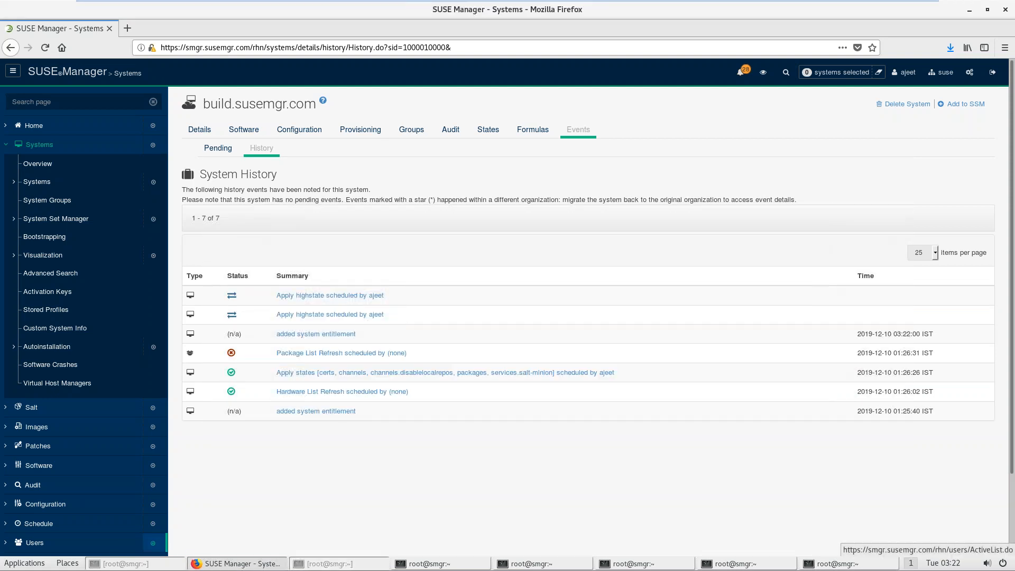
pyautogui.click(415, 566)
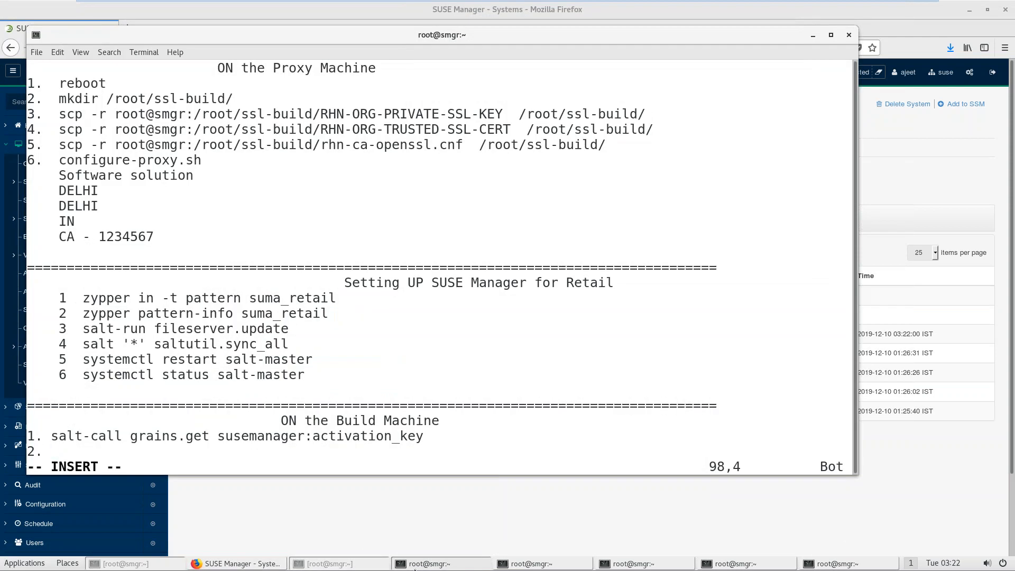
# Step: Write note step 2: build.susemgr.com system Properties - OS Image Build Box - Update - state - apply
pyautogui.write('go to the pro')
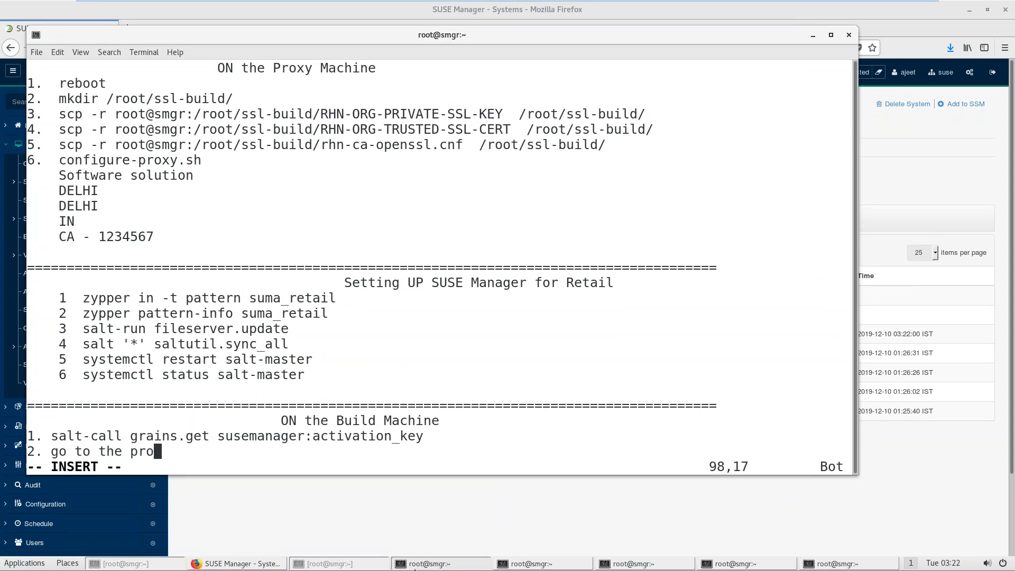
pyautogui.write('perty of ')
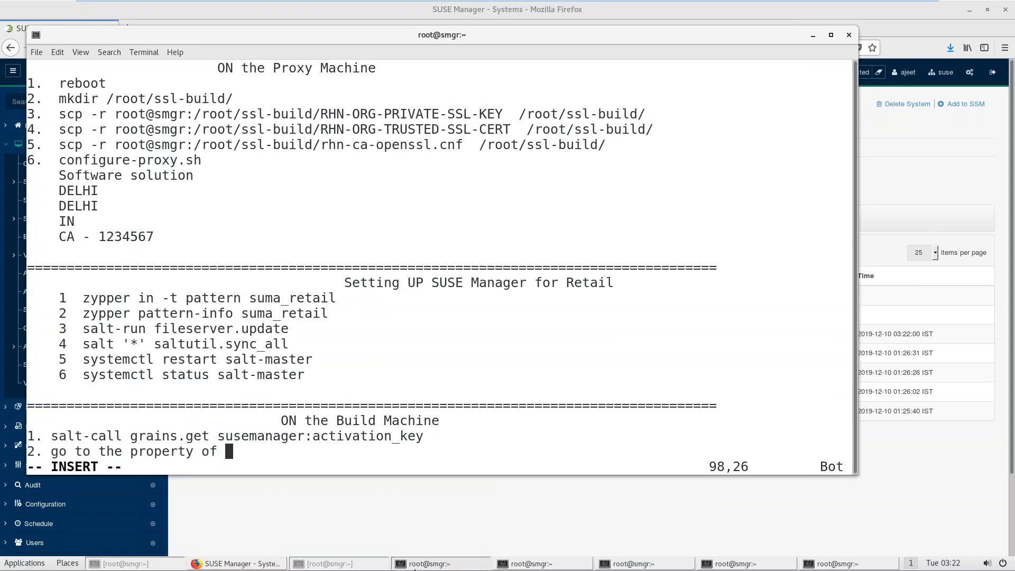
pyautogui.write('build')
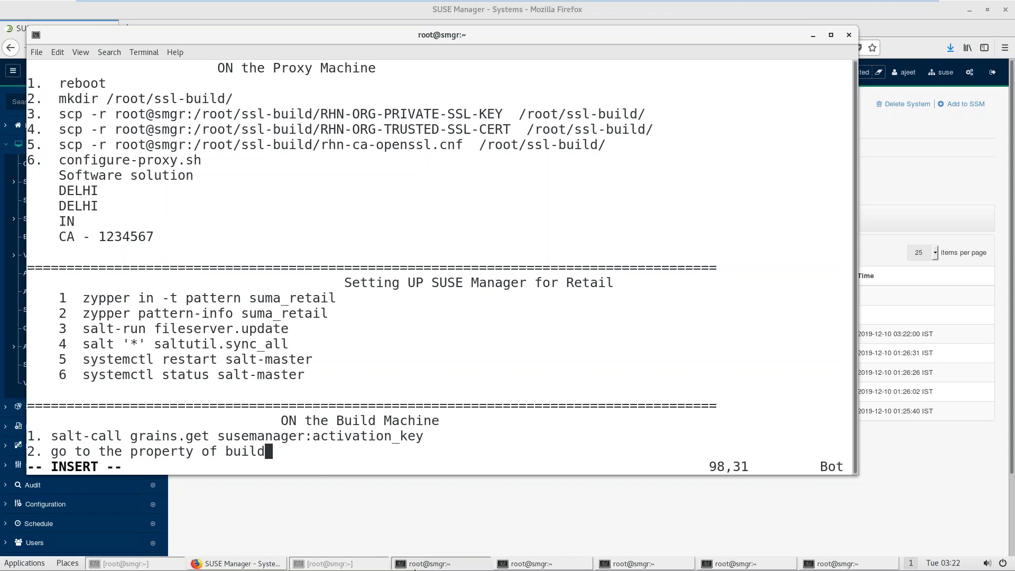
pyautogui.write('.susemgr.com -')
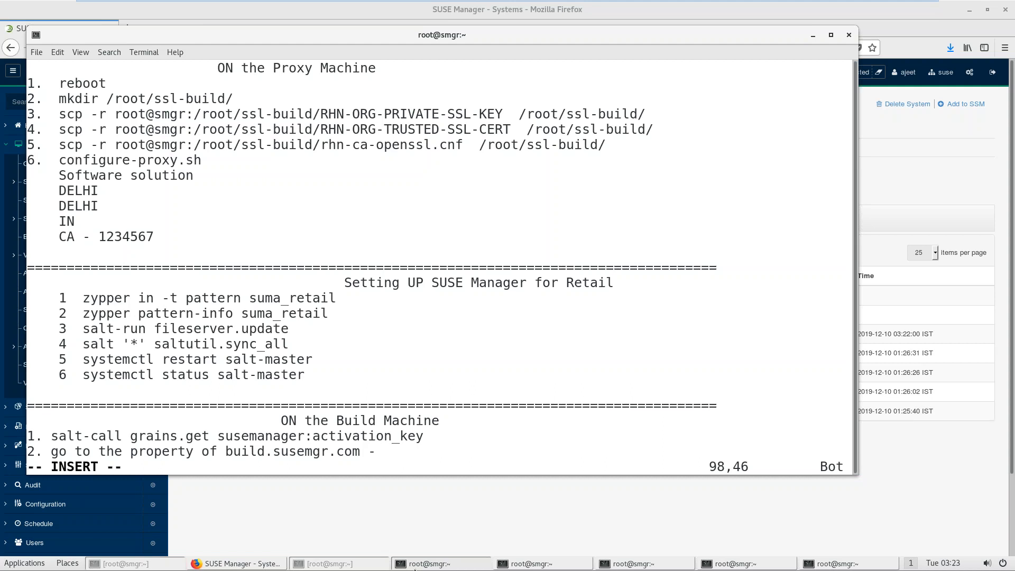
pyautogui.write('system ')
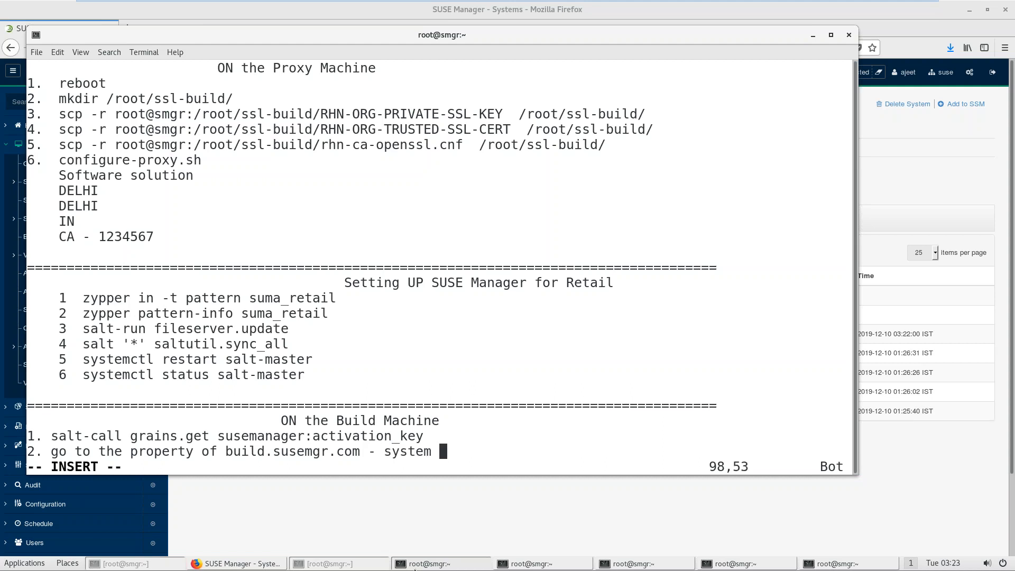
pyautogui.write('Proper')
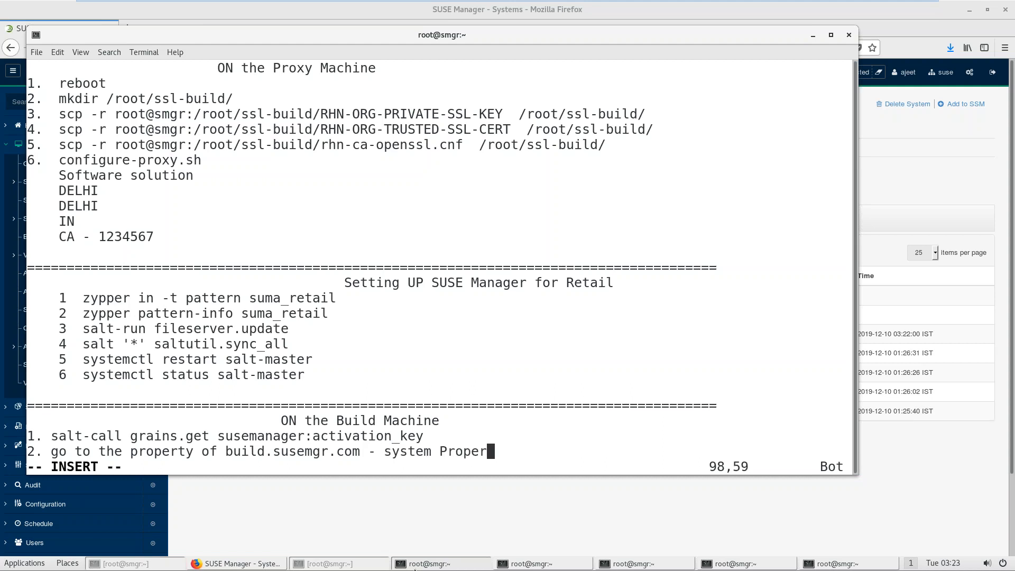
pyautogui.write('ties -')
pyautogui.write('OS Image Bui')
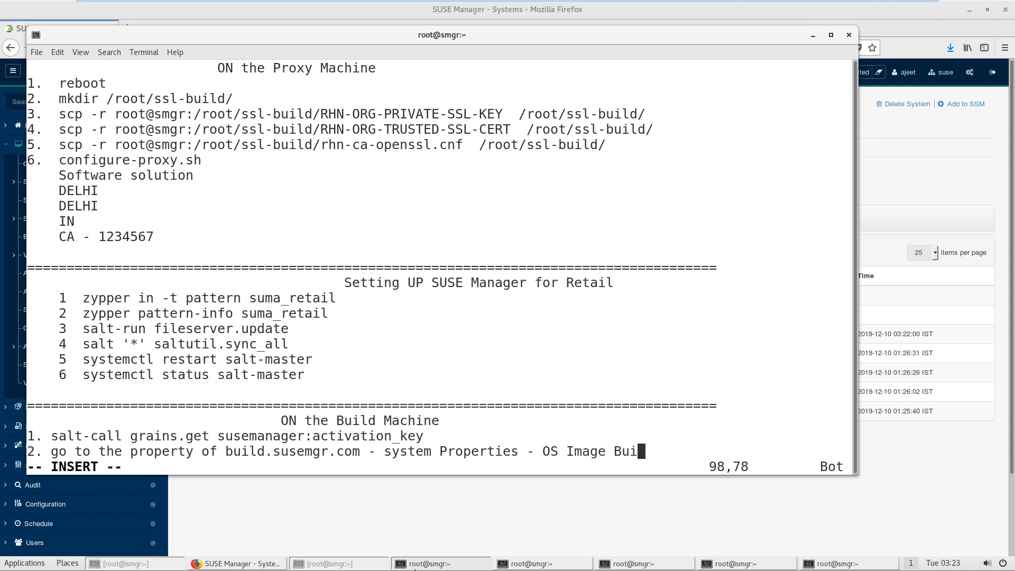
pyautogui.write('ld Box - UPdate')
pyautogui.press('Return')
pyautogui.press('BackSpace')
pyautogui.press('BackSpace')
pyautogui.press('BackSpace')
pyautogui.press('BackSpace')
pyautogui.press('BackSpace')
pyautogui.press('BackSpace')
pyautogui.write('pdate')
pyautogui.press('Return')
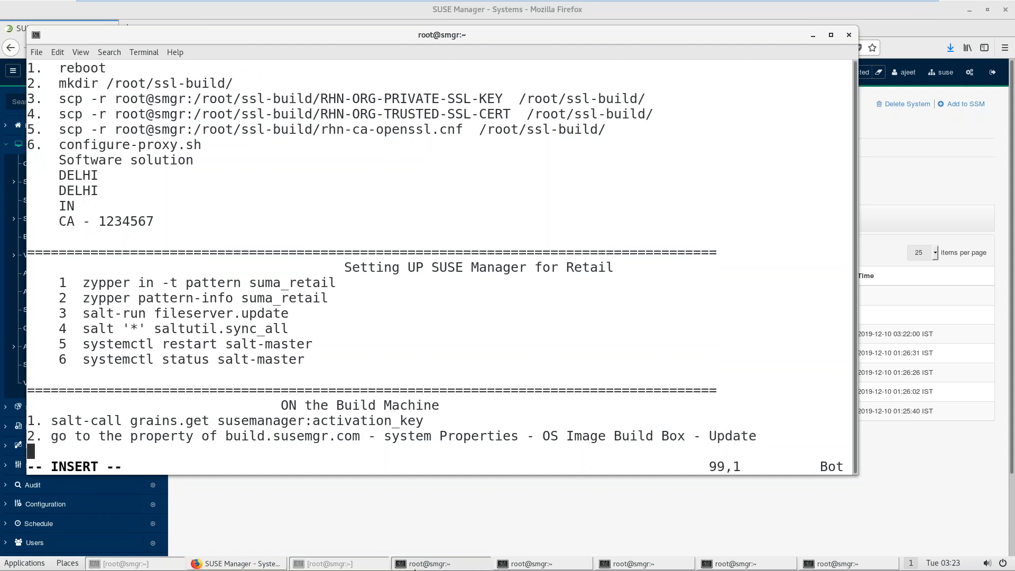
pyautogui.write('- state - apply')
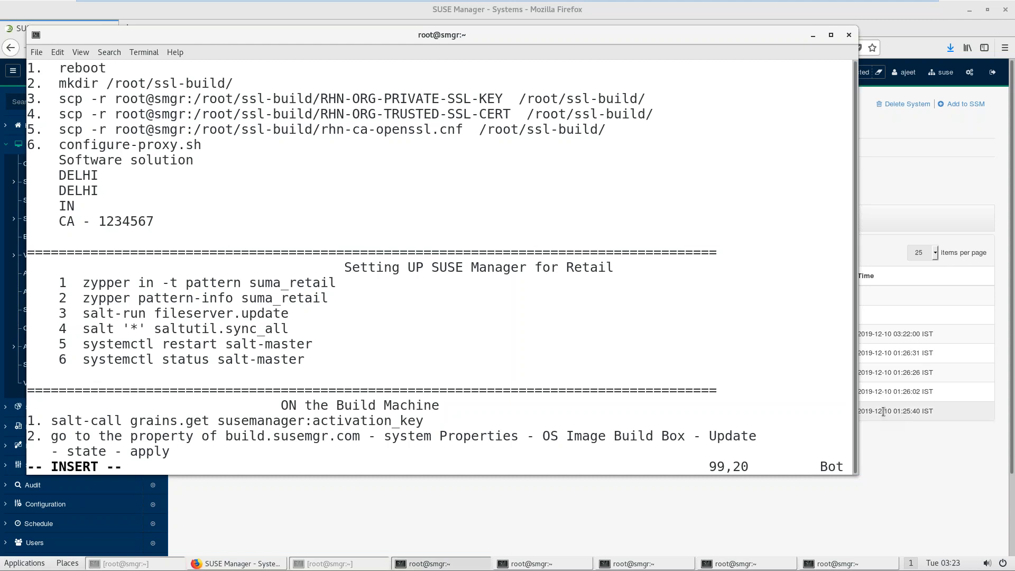
# Step: Reopen the build host's Highstate page and end the vim note line with 'Highstate'
pyautogui.click(914, 212)
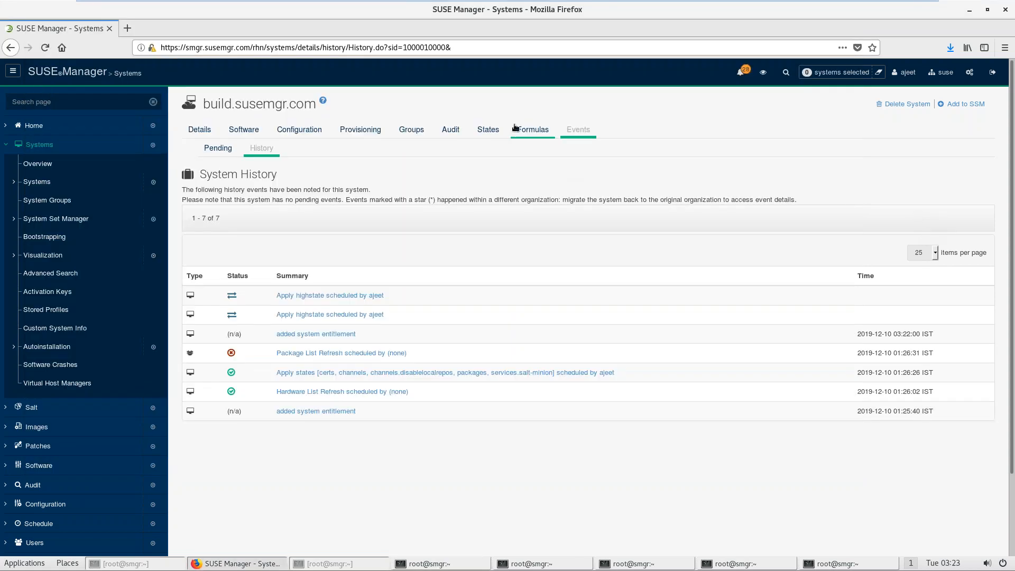
pyautogui.click(485, 134)
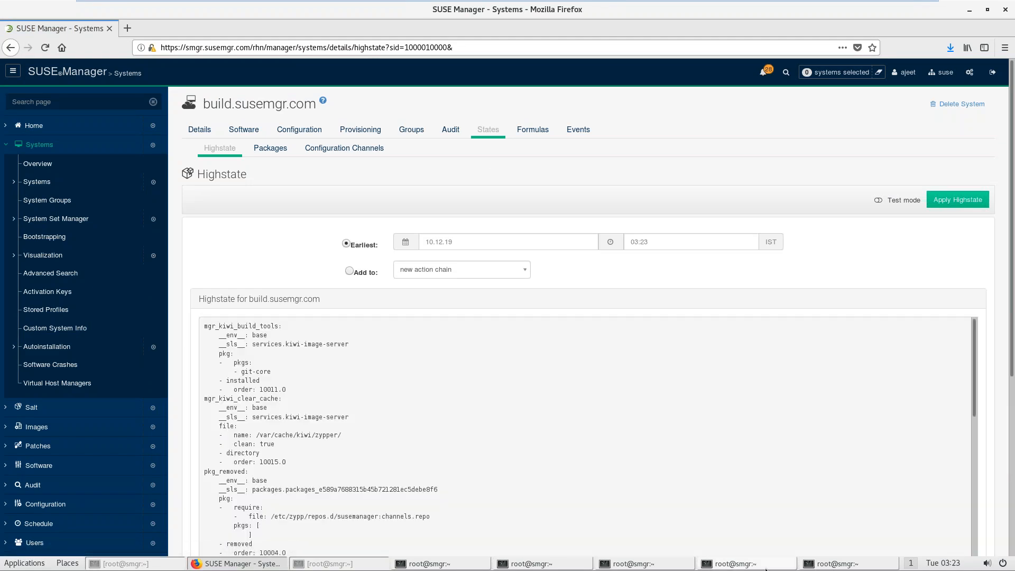
pyautogui.click(473, 567)
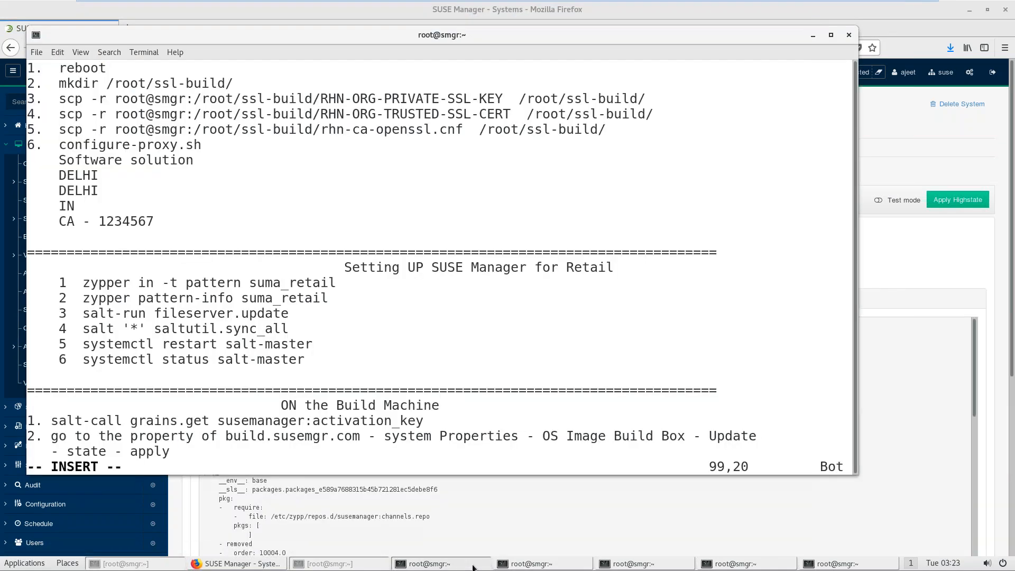
pyautogui.write('Highstate')
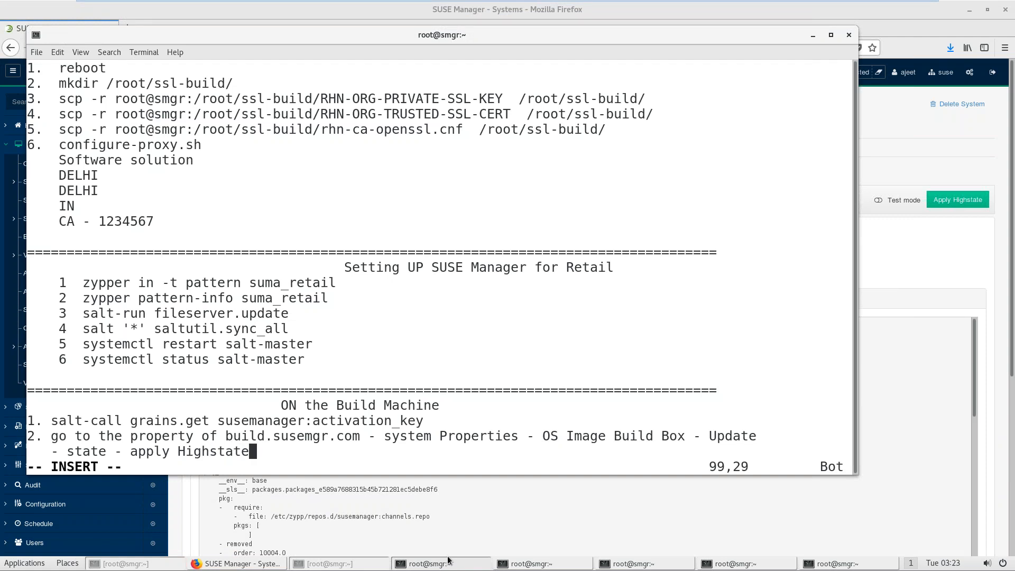
# Step: Log out of the branch proxy and build machine sessions and close the idle smgr shell
pyautogui.click(544, 567)
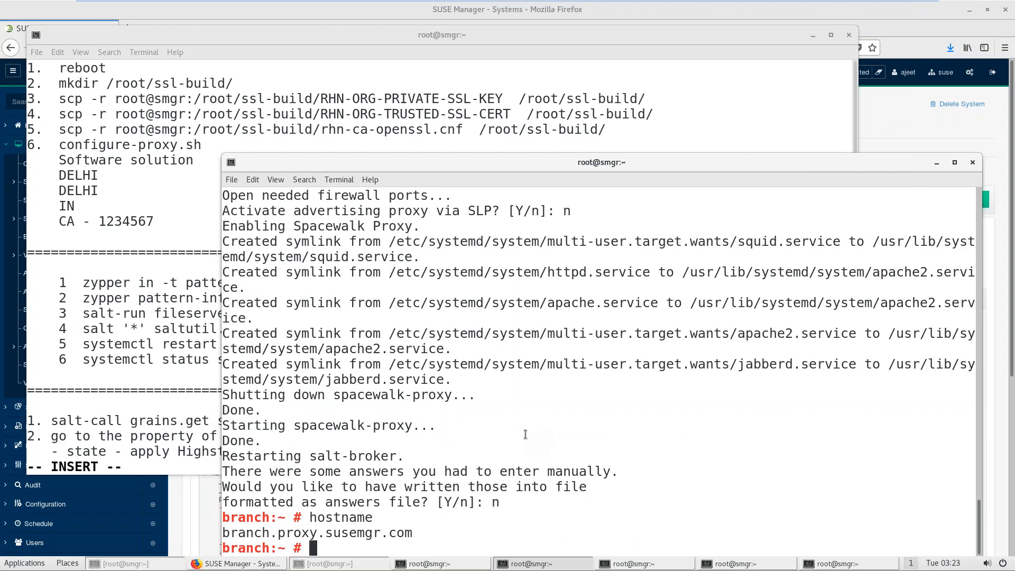
pyautogui.hotkey('ctrl', 'd')
pyautogui.hotkey('ctrl', 'd')
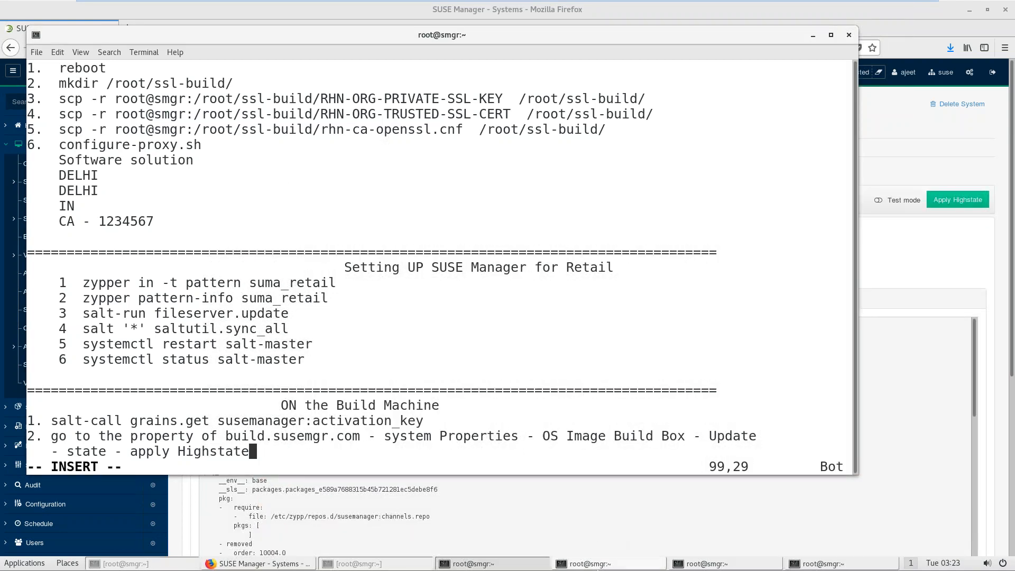
pyautogui.click(599, 568)
pyautogui.moveTo(533, 498); pyautogui.dragTo(517, 206)
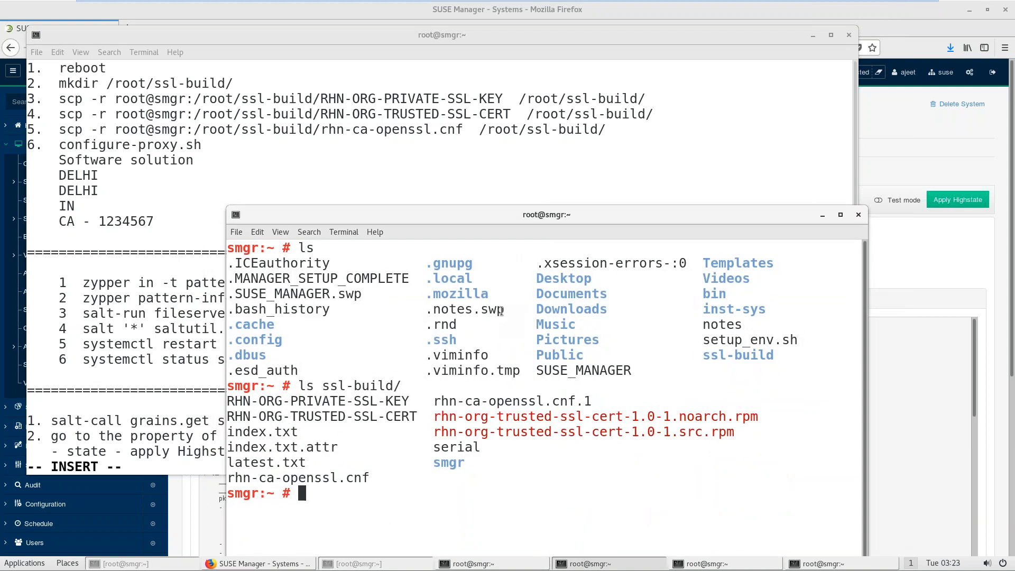
pyautogui.click(823, 214)
pyautogui.click(699, 564)
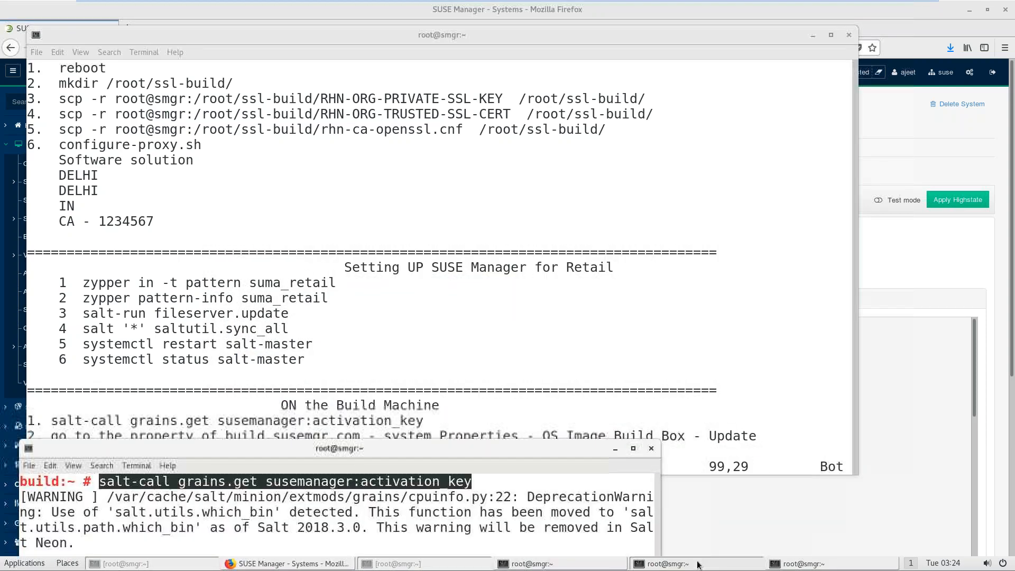
pyautogui.moveTo(502, 450); pyautogui.dragTo(616, 176)
pyautogui.click(525, 313)
pyautogui.hotkey('ctrl', 'd')
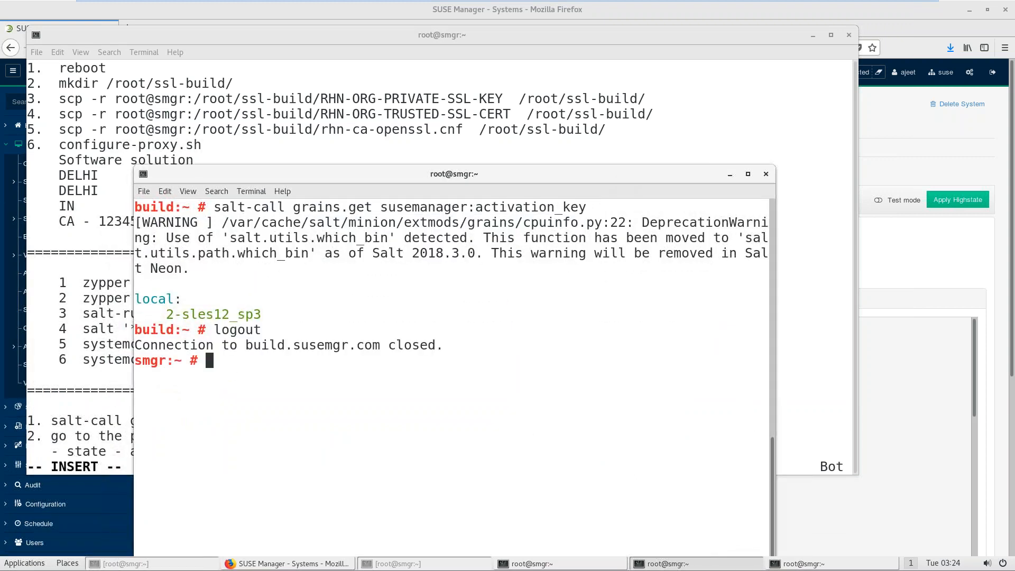
pyautogui.hotkey('ctrl', 'd')
# Step: Close the zypper shell, start a new notes line, and move the notes window to reveal Highstate
pyautogui.click(710, 564)
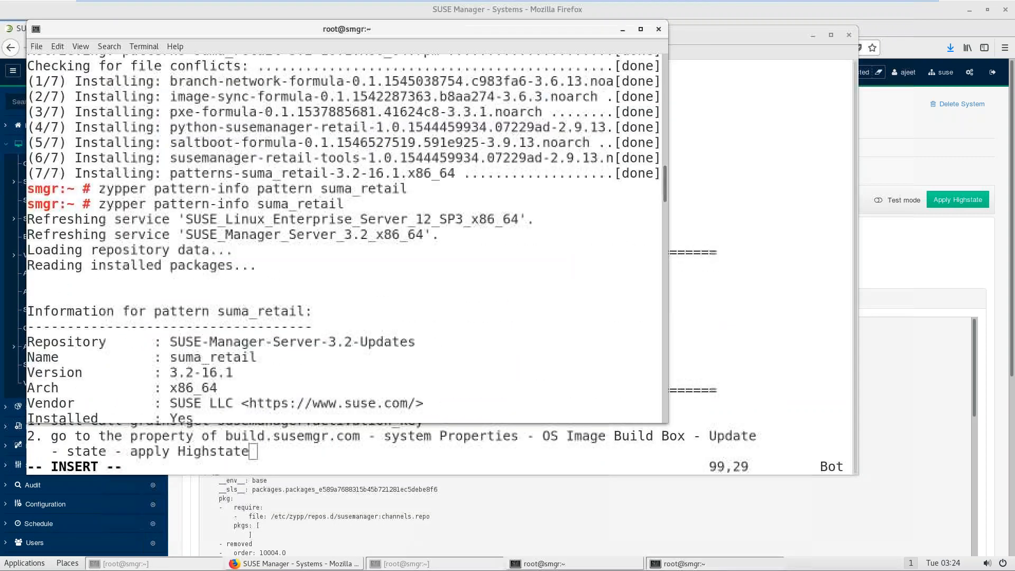
pyautogui.press('Return')
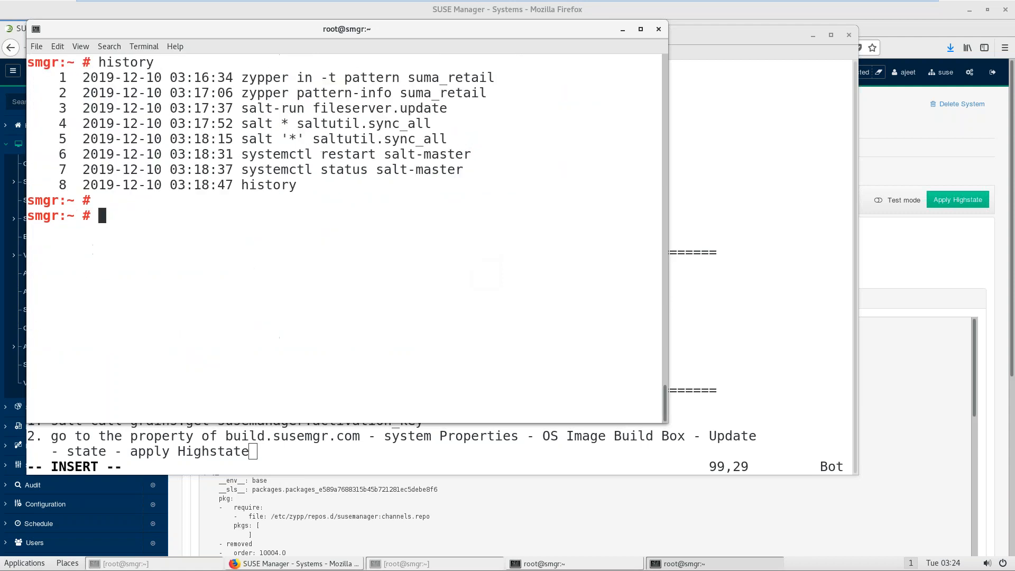
pyautogui.hotkey('ctrl', 'd')
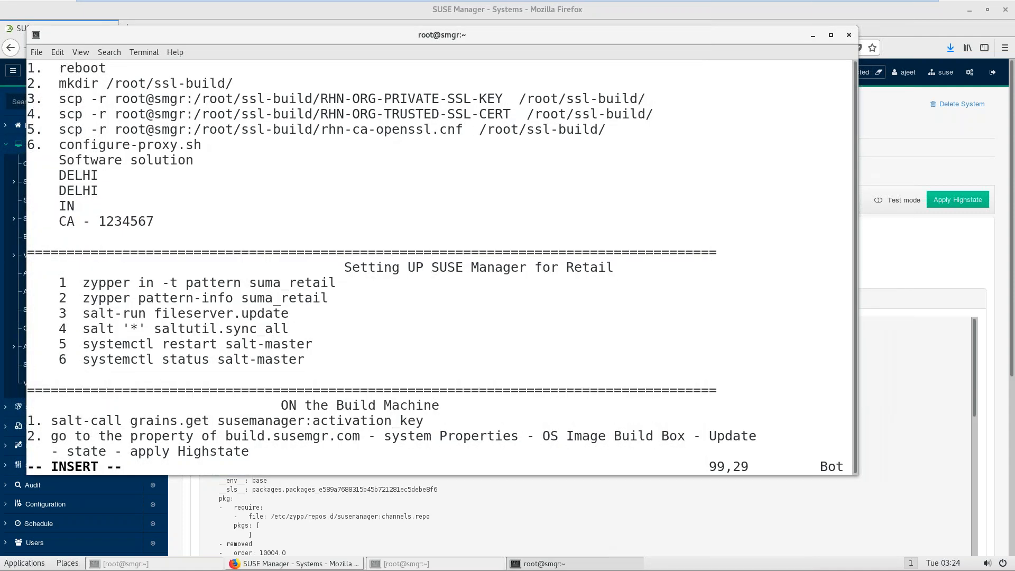
pyautogui.press('Return')
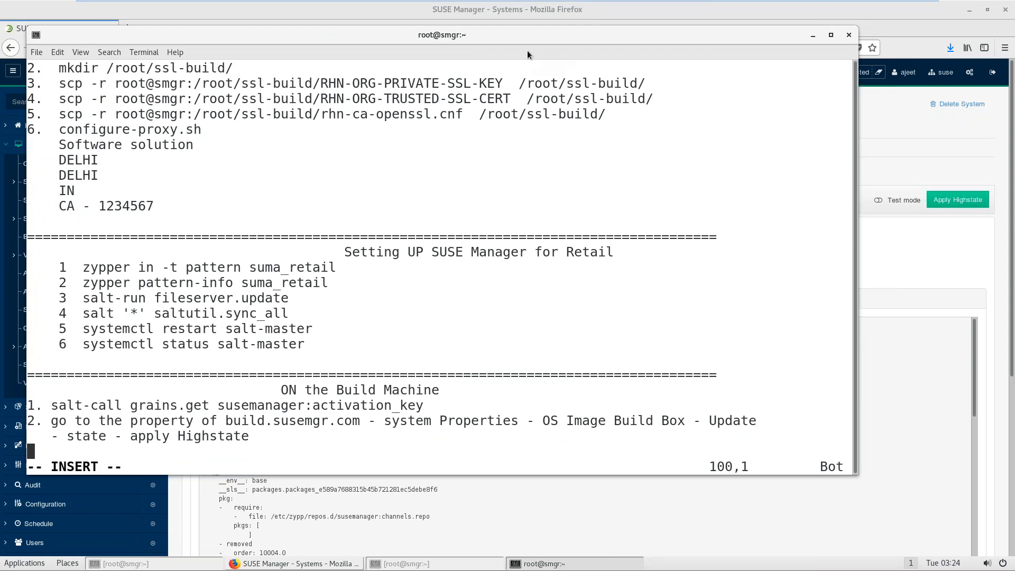
pyautogui.moveTo(522, 51); pyautogui.dragTo(735, 490)
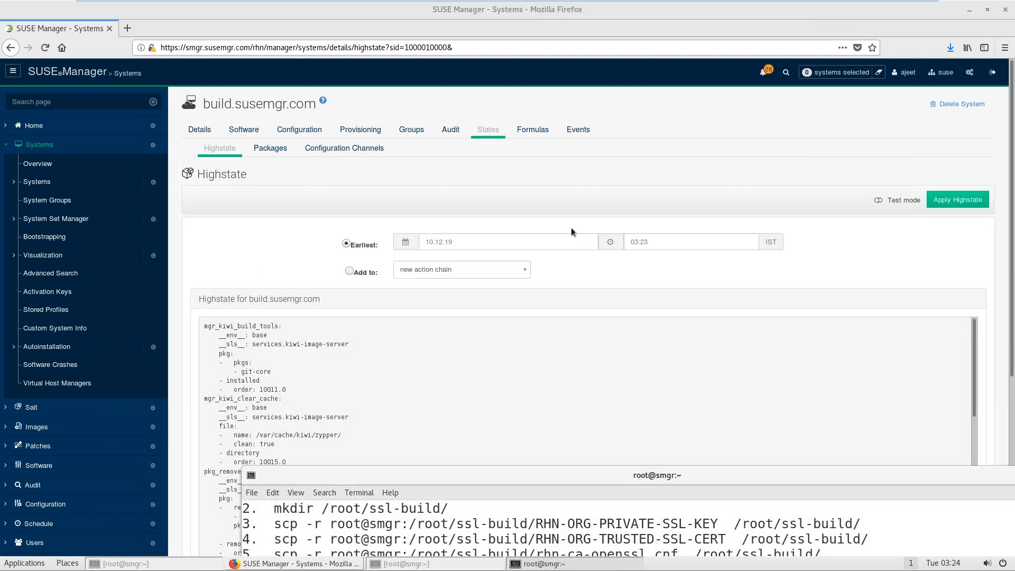
# Step: Show build.susemgr.com's event history in SUSE Manager
pyautogui.click(484, 155)
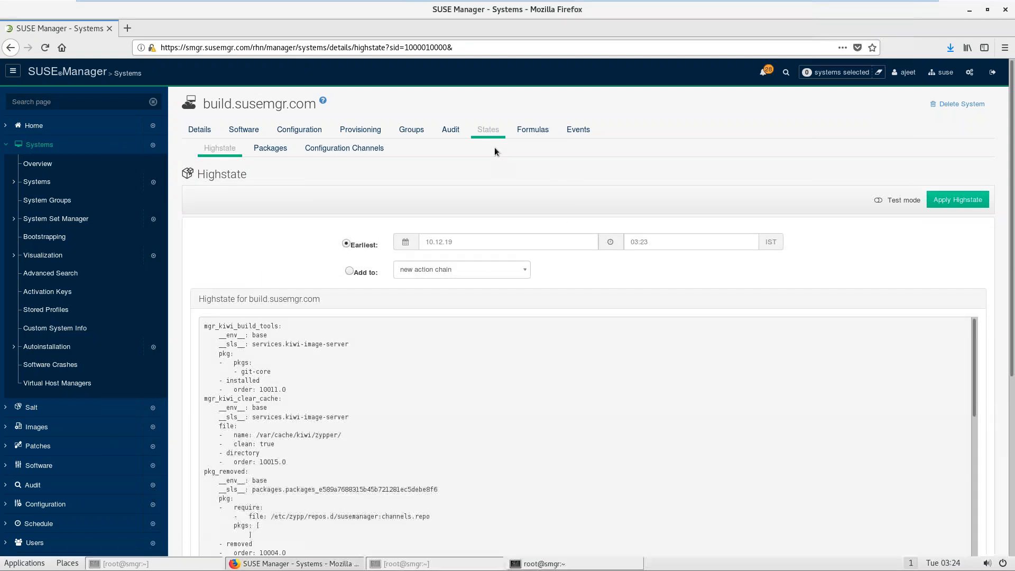
pyautogui.click(531, 131)
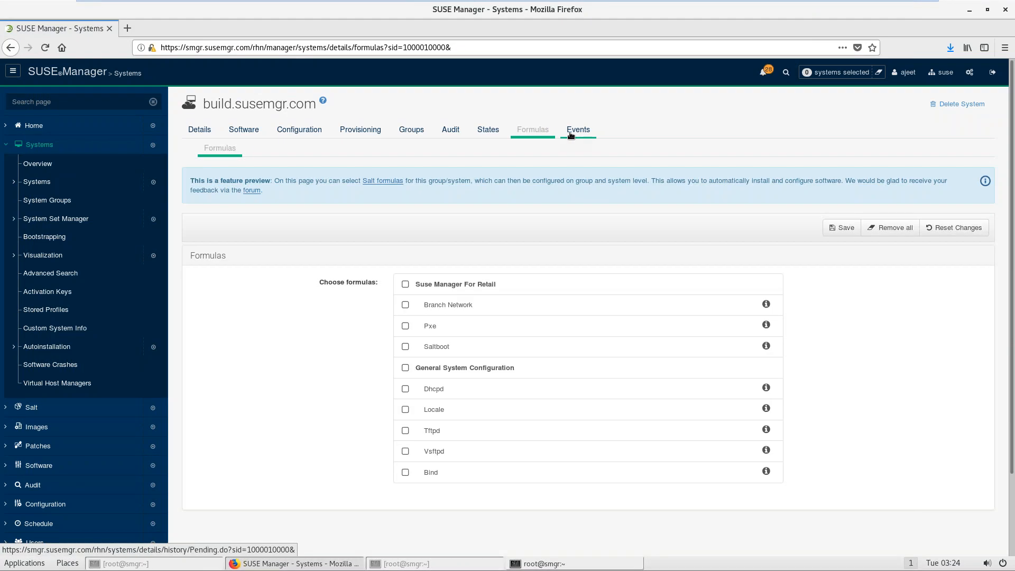
pyautogui.click(571, 132)
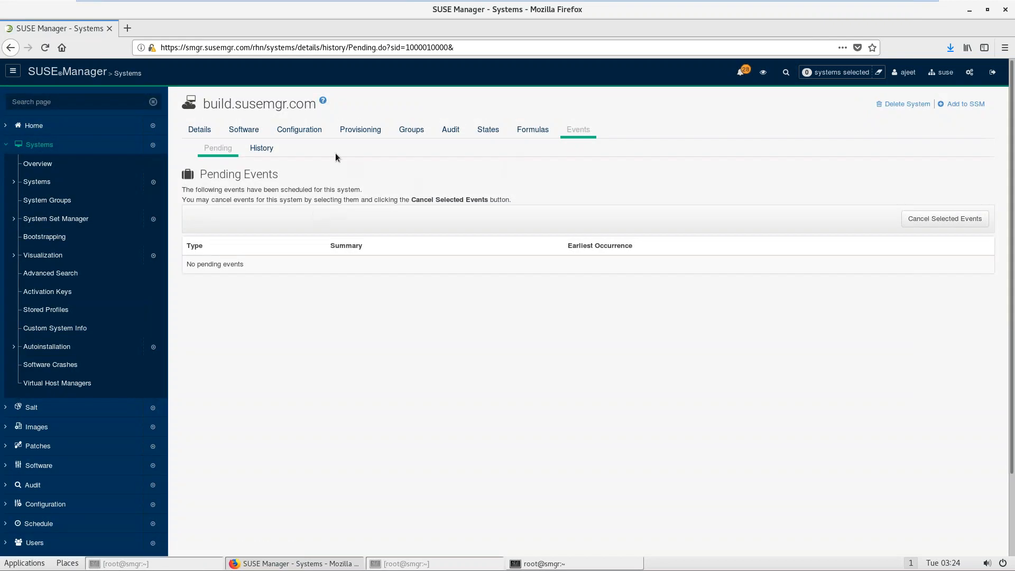
pyautogui.click(266, 152)
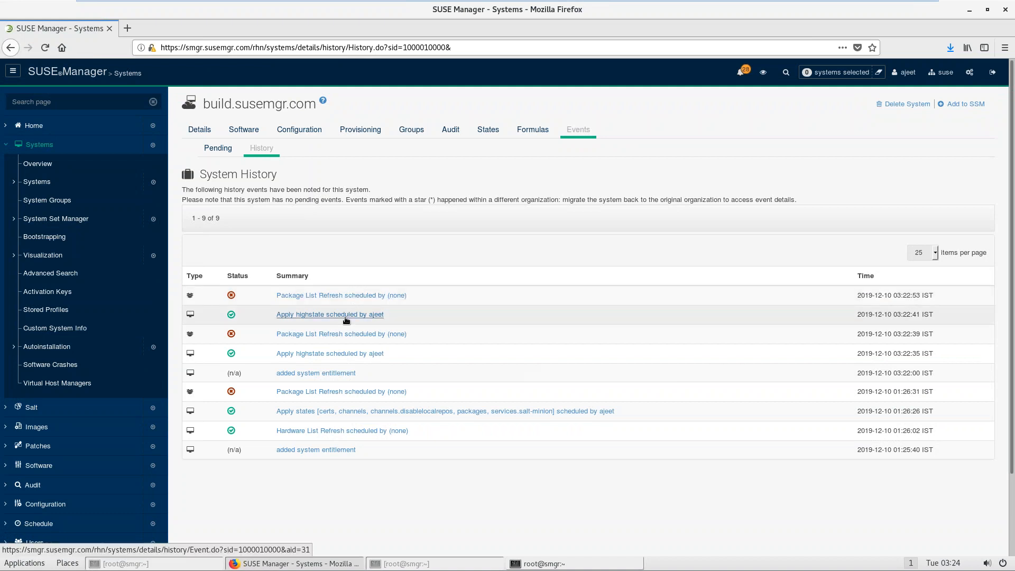
# Step: Inspect the failed Package List Refresh's 'Minion is down' error, then go to Systems > Overview
pyautogui.click(309, 296)
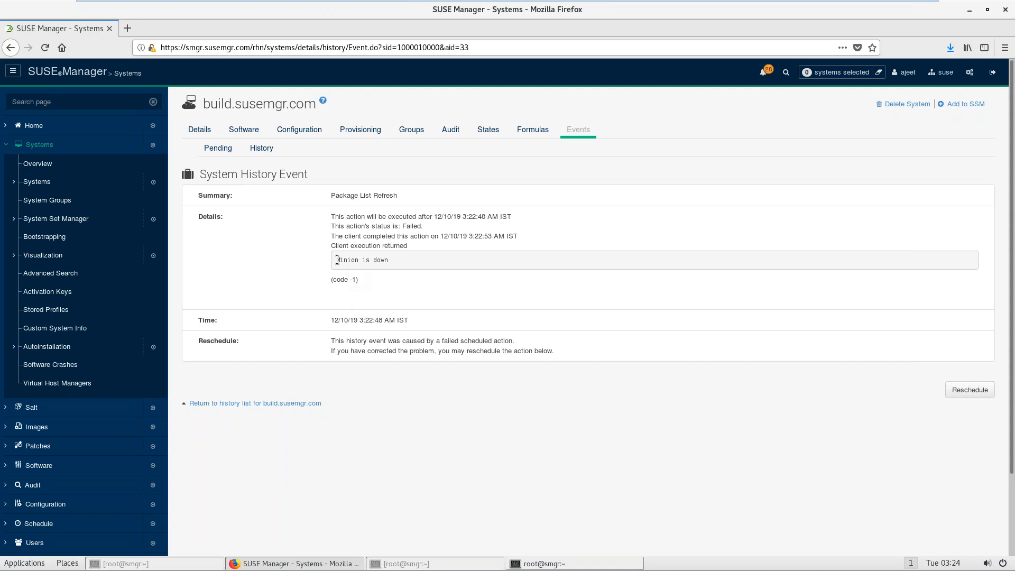
pyautogui.moveTo(337, 260); pyautogui.dragTo(387, 263)
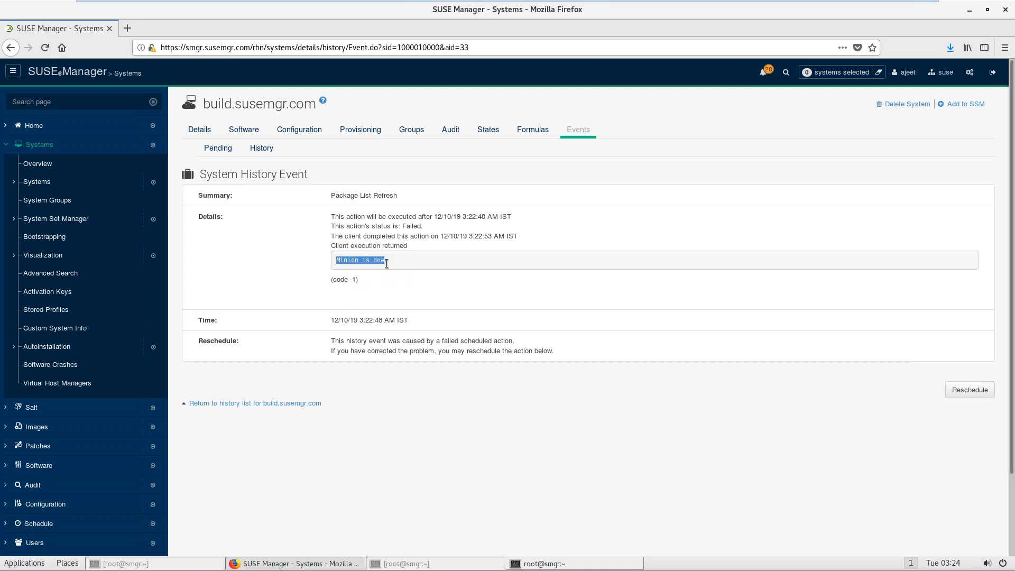
pyautogui.click(394, 296)
pyautogui.click(34, 167)
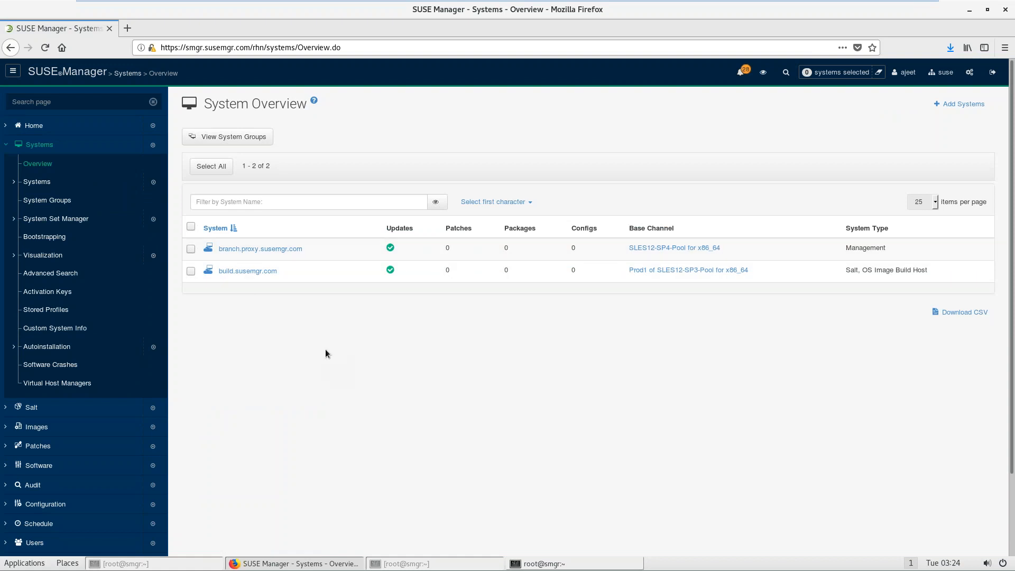
# Step: Open build.susemgr.com and confirm its history lists nine events with both highstate runs successful
pyautogui.click(239, 275)
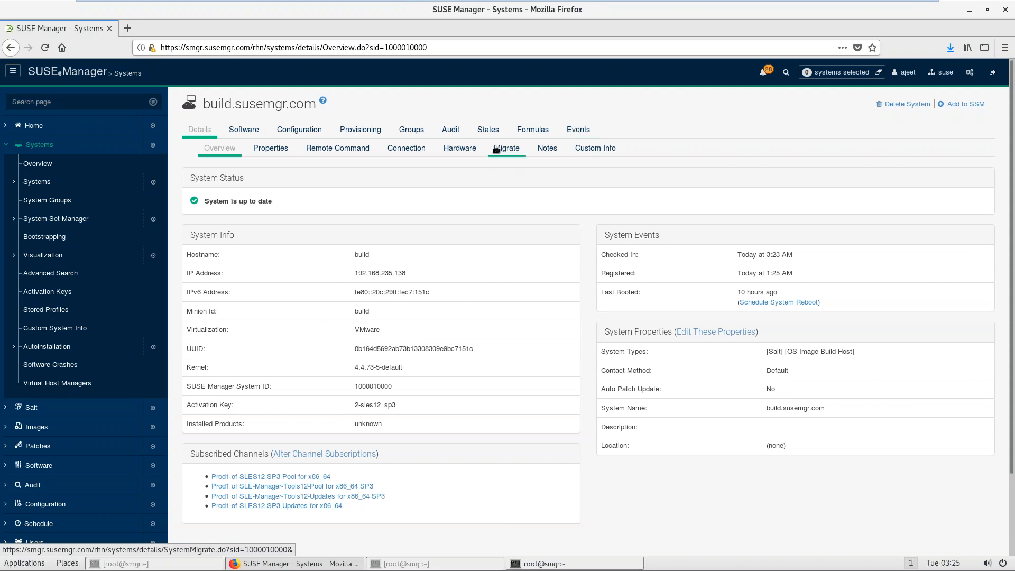
pyautogui.click(582, 131)
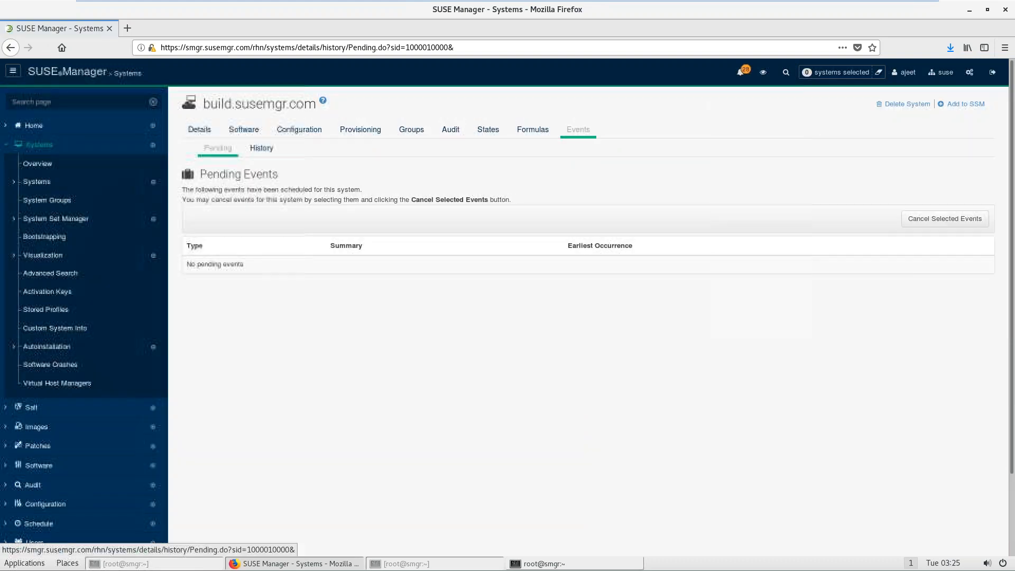
pyautogui.click(262, 149)
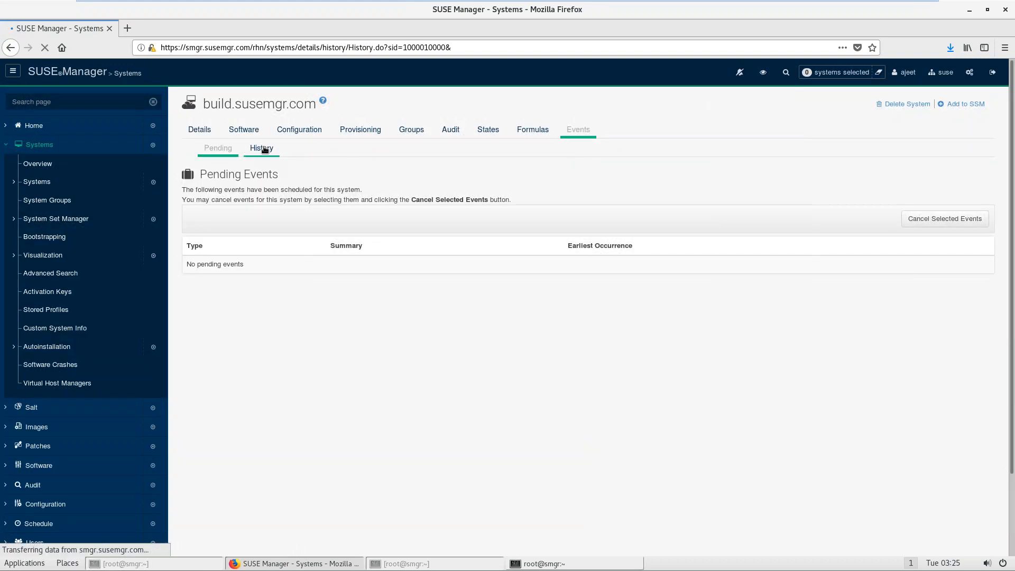
pyautogui.click(488, 131)
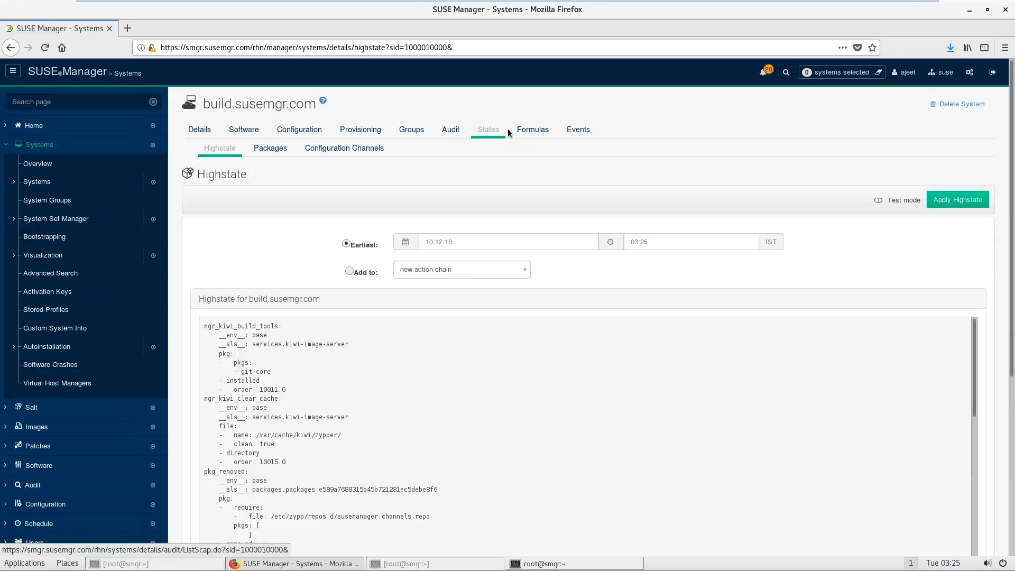
pyautogui.click(574, 131)
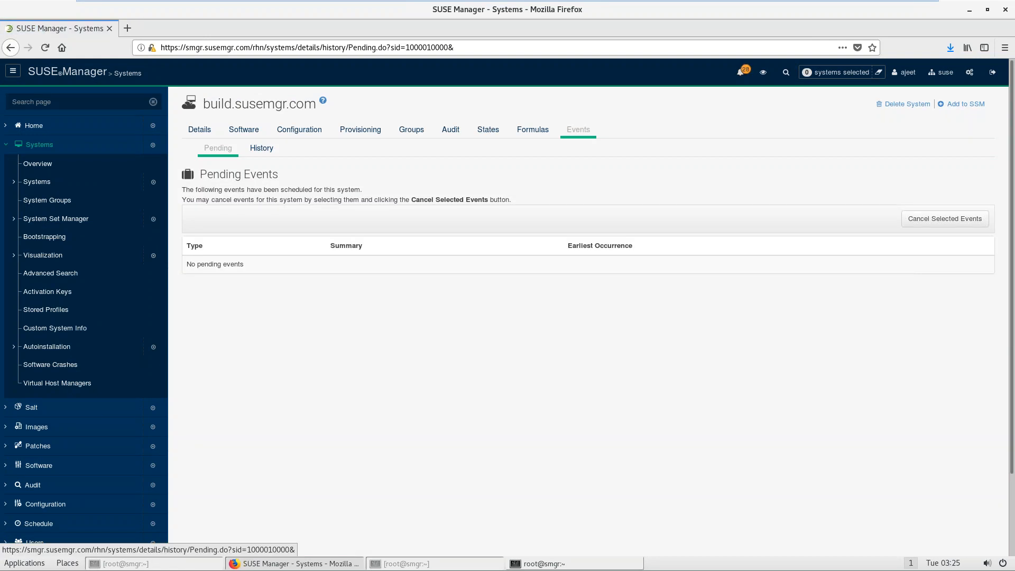
pyautogui.click(264, 149)
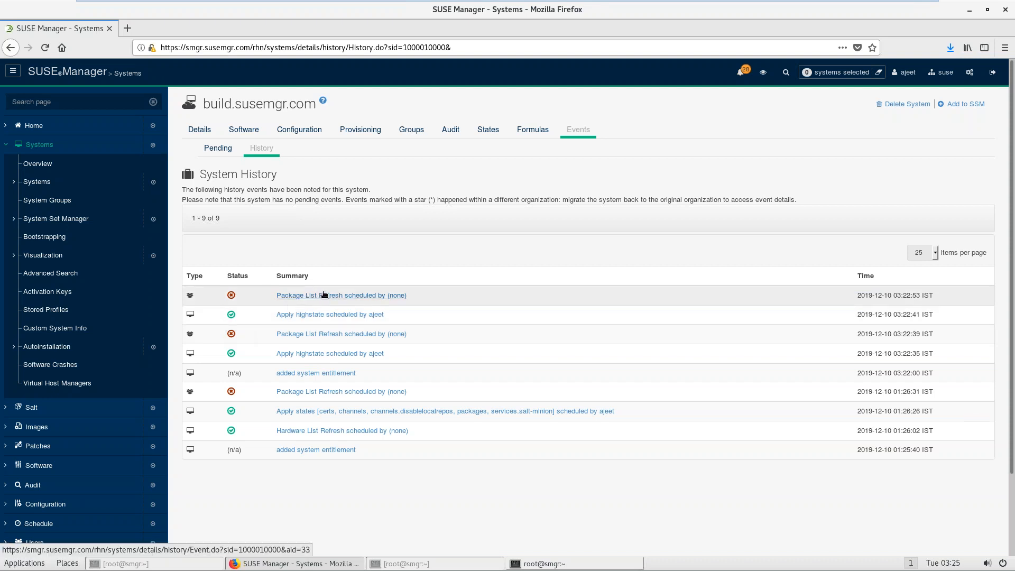
# Step: Exit VMware Workstation's full-screen mode to view the guest's SUSE Manager page
pyautogui.moveTo(775, 6)
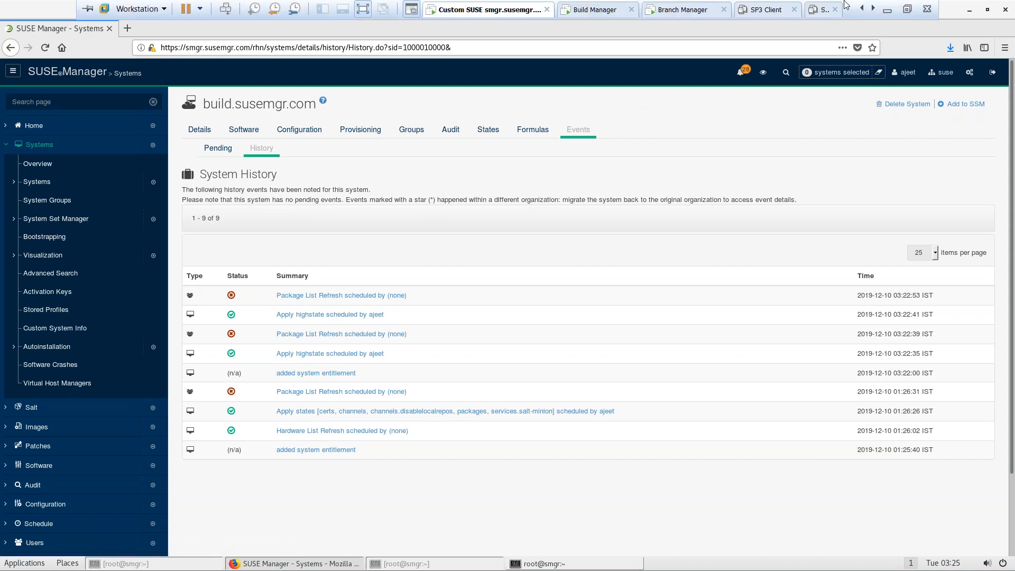
pyautogui.click(908, 10)
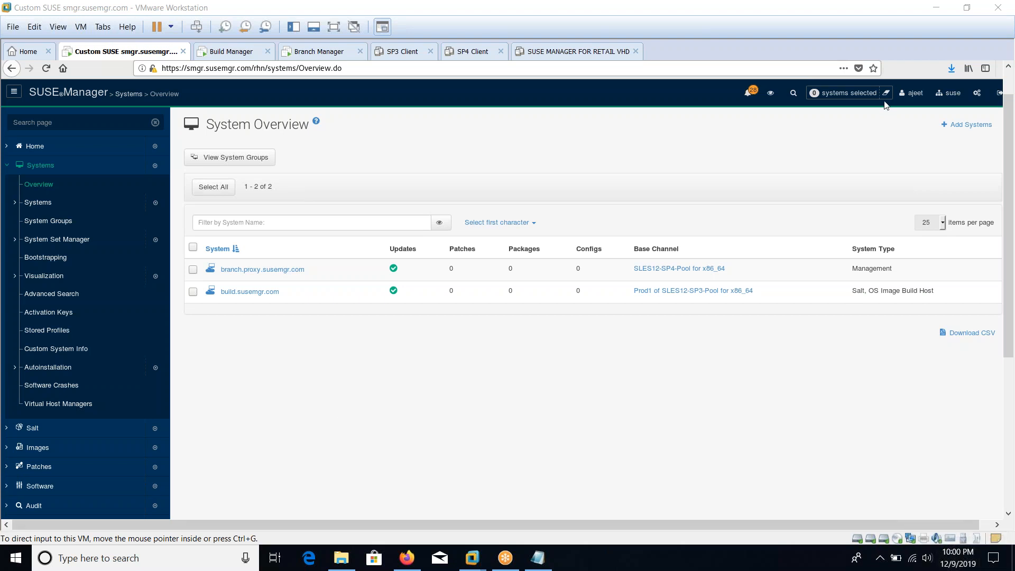
# Step: Bring the vim notes terminal forward and save the SUSE_MANAGER notes with :wq
pyautogui.click(571, 135)
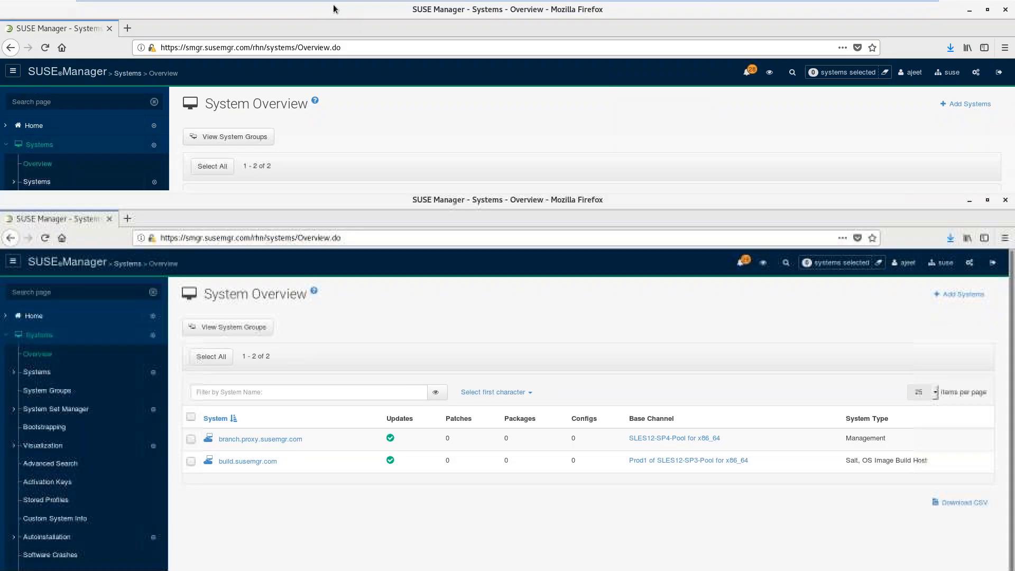
pyautogui.moveTo(334, 11); pyautogui.dragTo(698, 286)
pyautogui.doubleClick(402, 478)
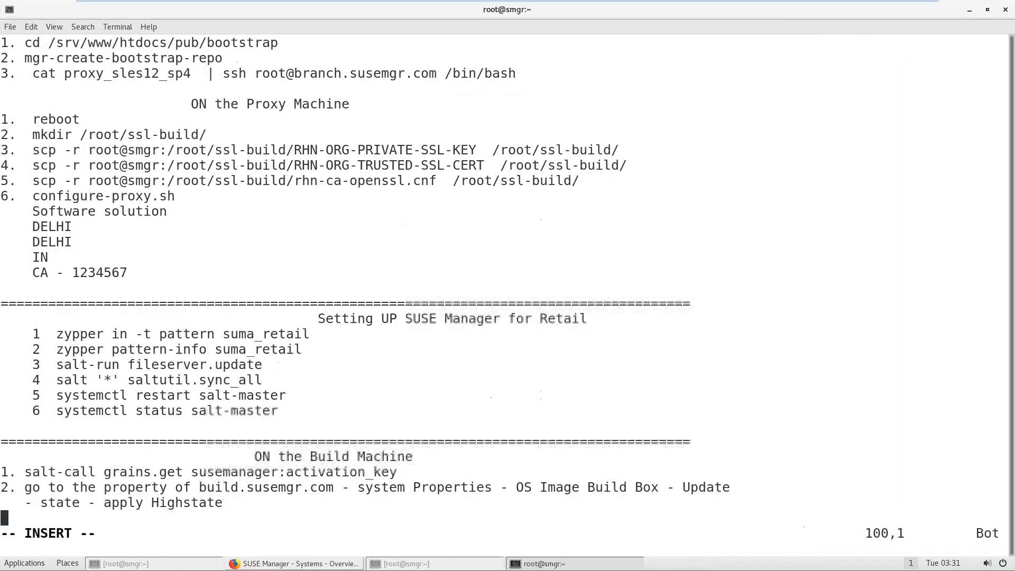
pyautogui.press('Escape')
pyautogui.write(':wq')
pyautogui.press('Return')
# Step: Reopen SUSE_MANAGER in vim and adjust the terminal text size to fit the file
pyautogui.hotkey('ctrl', 'l')
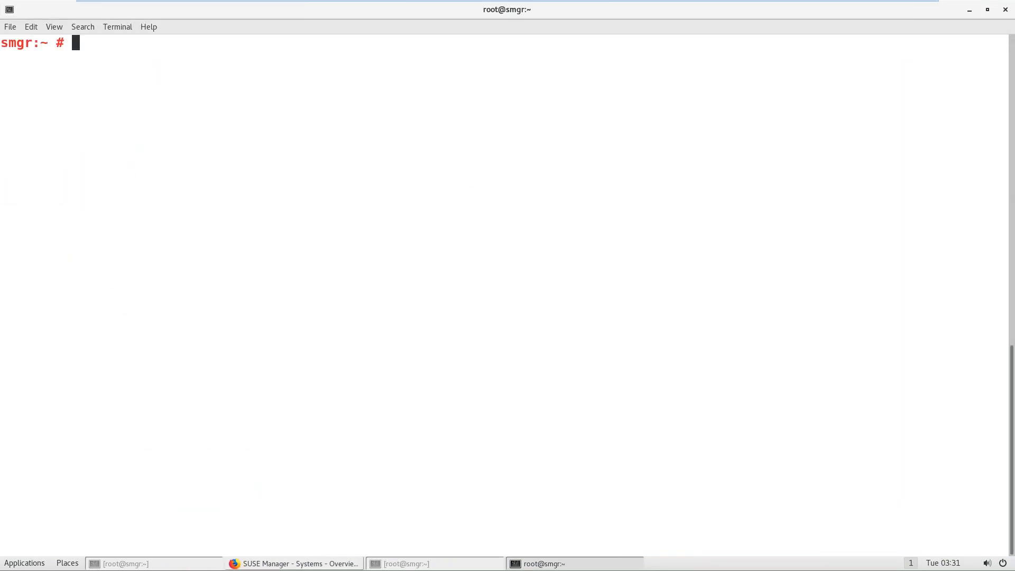
pyautogui.press('Up')
pyautogui.press('Return')
pyautogui.hotkey('ctrl', '-')
pyautogui.hotkey('ctrl', '-')
pyautogui.hotkey('ctrl', '-')
pyautogui.hotkey('ctrl', '-')
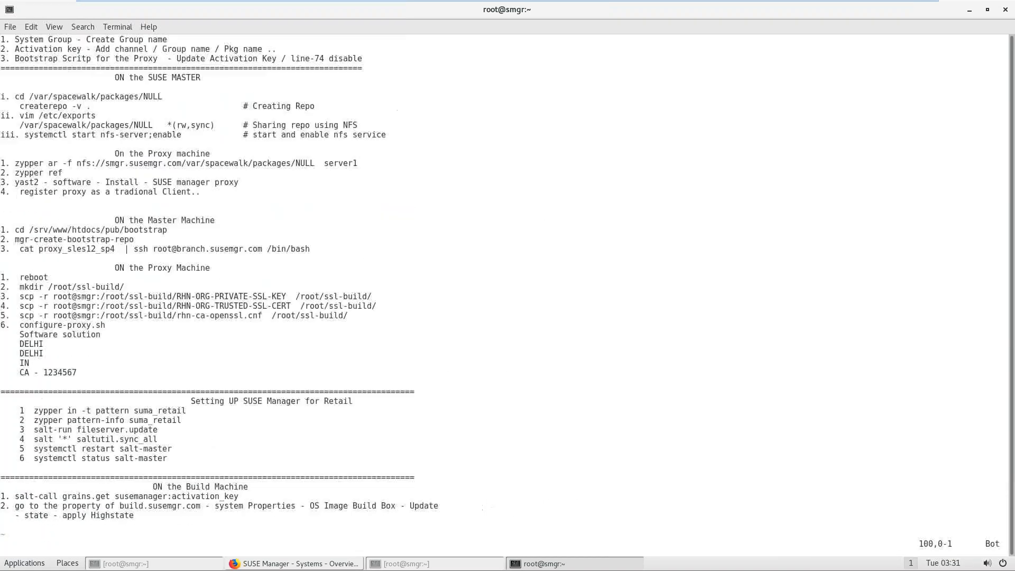
pyautogui.hotkey('ctrl', '-')
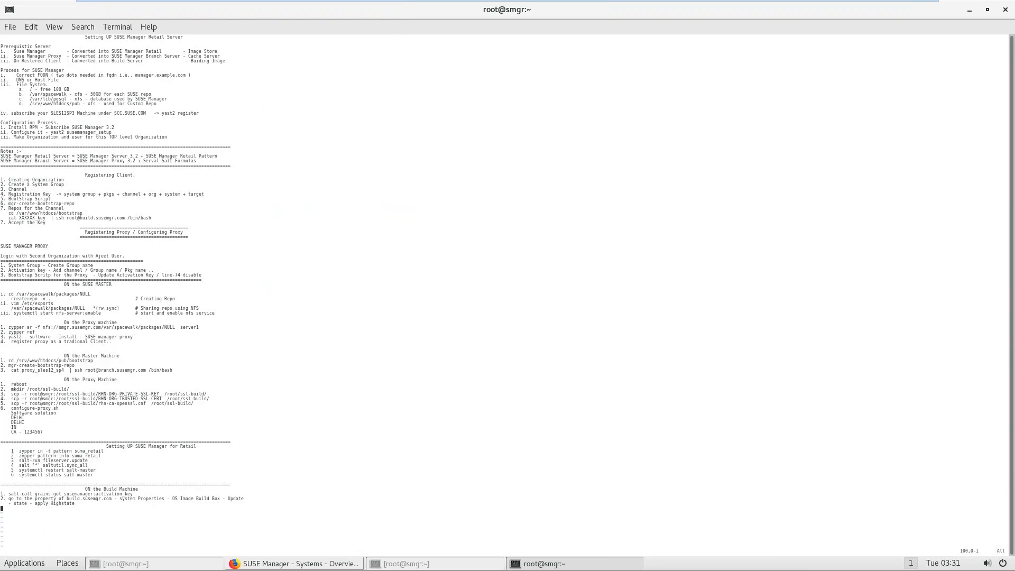
pyautogui.hotkey('ctrl', '+')
pyautogui.hotkey('ctrl', '+')
pyautogui.hotkey('ctrl', '+')
pyautogui.hotkey('ctrl', '+')
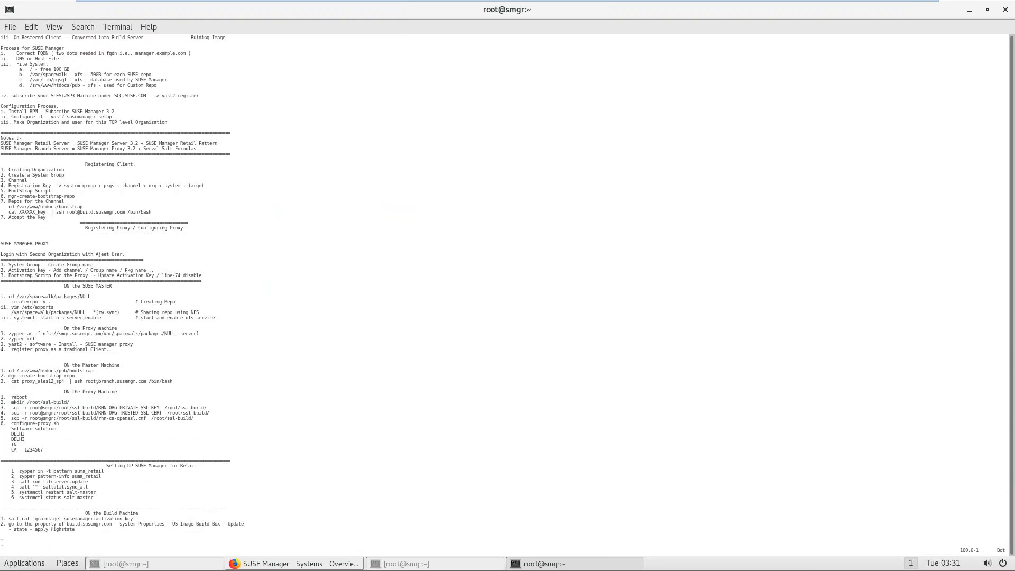
# Step: Review the notes from the top through the Proxy, Retail, and Build Machine sections
pyautogui.press('Up')
pyautogui.press('Up')
pyautogui.press('Up')
pyautogui.press('Up')
pyautogui.press('Up')
pyautogui.press('Up')
pyautogui.press('Up')
pyautogui.press('Up')
pyautogui.press('Up')
pyautogui.press('Up')
pyautogui.press('Up')
pyautogui.press('Up')
pyautogui.press('Up')
pyautogui.press('Up')
pyautogui.press('Up')
pyautogui.press('Up')
pyautogui.press('Up')
pyautogui.press('Up')
pyautogui.press('Up')
pyautogui.press('Up')
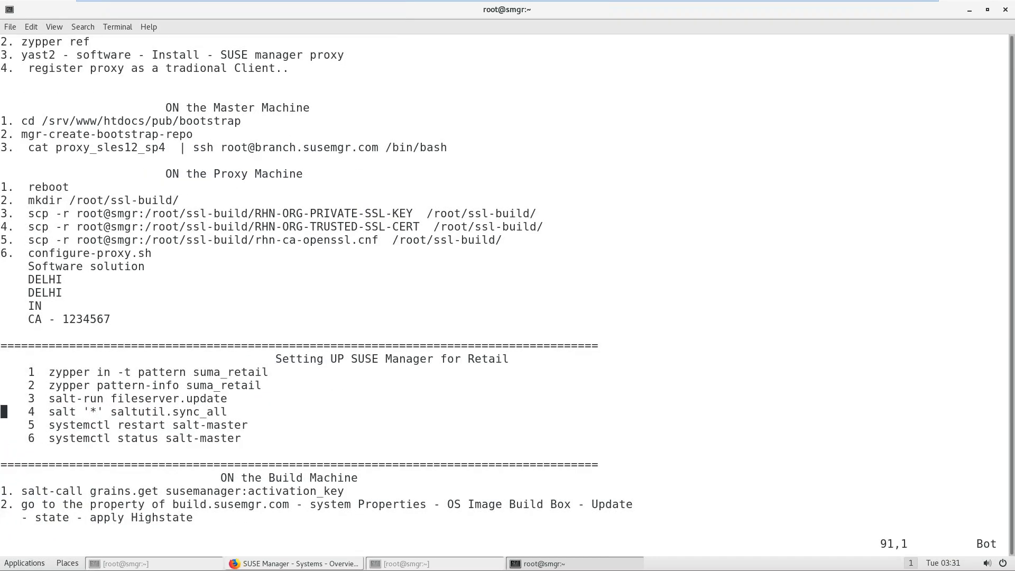
pyautogui.press('Up')
pyautogui.press('Up')
pyautogui.press('Up')
pyautogui.press('Up')
pyautogui.press('Up')
pyautogui.press('Up')
pyautogui.press('Up')
pyautogui.press('Up')
pyautogui.press('Up')
pyautogui.press('Up')
pyautogui.press('Up')
pyautogui.press('Up')
pyautogui.press('Up')
pyautogui.press('Up')
pyautogui.press('Up')
pyautogui.press('Up')
pyautogui.press('Up')
pyautogui.press('Up')
pyautogui.press('Up')
pyautogui.press('Up')
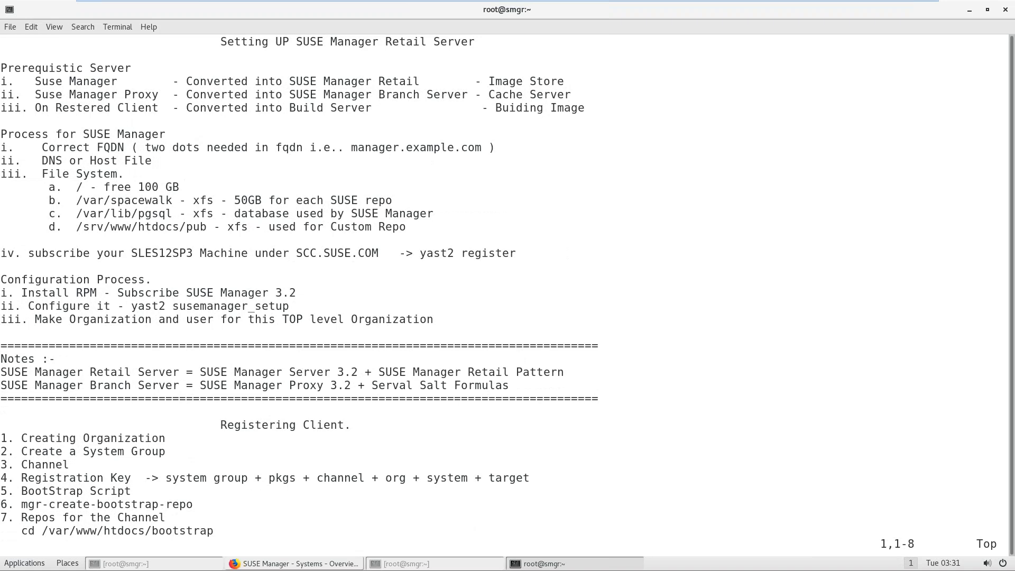
pyautogui.press('Down')
pyautogui.press('Down')
pyautogui.press('Down')
pyautogui.press('Down')
pyautogui.press('Down')
pyautogui.press('Down')
pyautogui.press('Down')
pyautogui.press('Down')
pyautogui.press('Down')
pyautogui.press('Down')
pyautogui.press('Down')
pyautogui.press('Down')
pyautogui.press('Down')
pyautogui.press('Down')
pyautogui.press('Down')
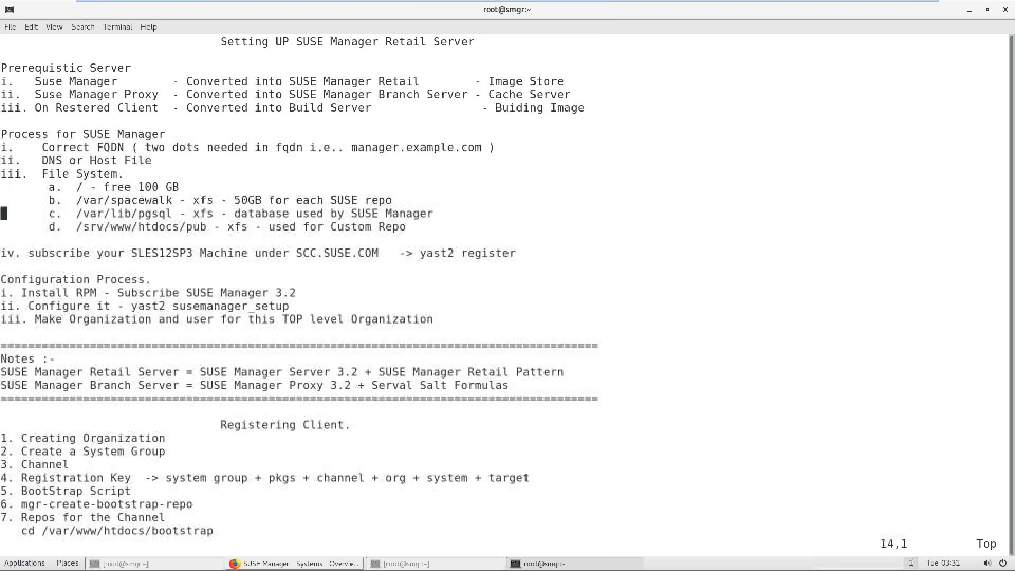
pyautogui.press('Down')
pyautogui.press('Down')
pyautogui.press('Down')
pyautogui.press('Down')
pyautogui.press('Down')
pyautogui.press('Down')
pyautogui.press('Down')
pyautogui.press('Down')
pyautogui.press('Down')
pyautogui.press('Down')
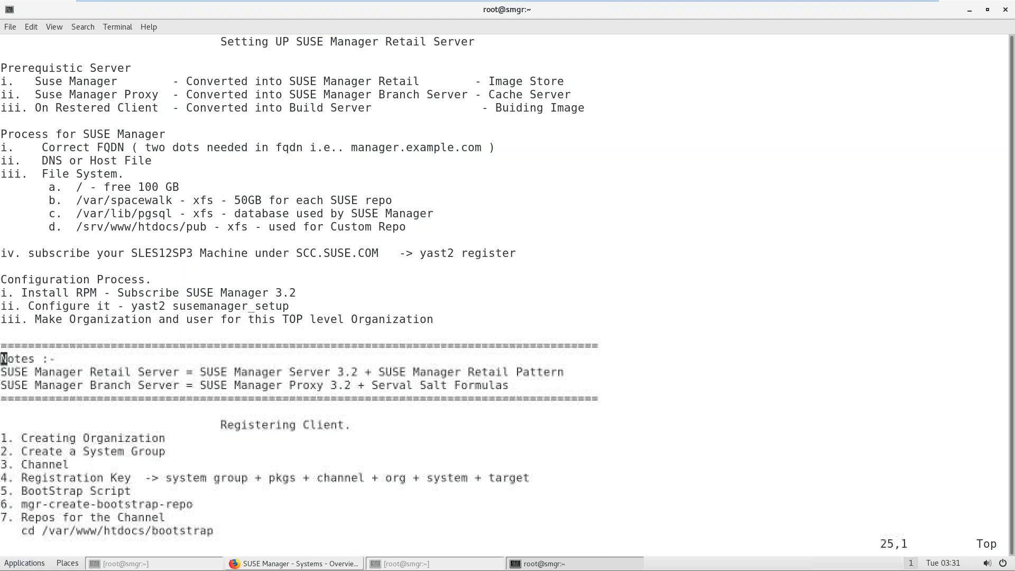
pyautogui.press('Down')
pyautogui.press('Down')
pyautogui.press('Down')
pyautogui.press('Down')
pyautogui.press('Down')
pyautogui.press('Down')
pyautogui.press('Down')
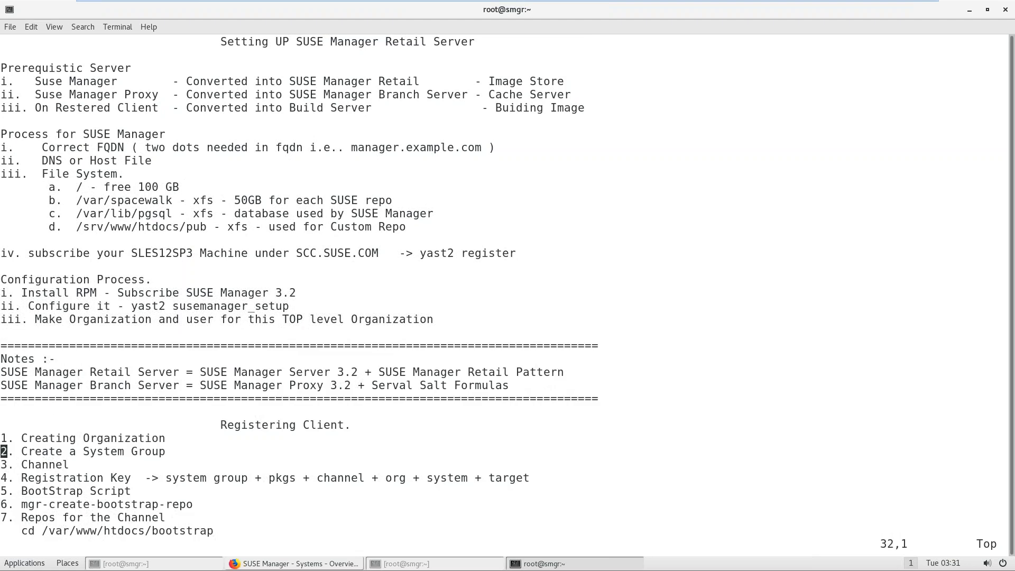
pyautogui.press('Down')
pyautogui.press('Down')
pyautogui.press('Down')
pyautogui.press('Down')
pyautogui.press('Down')
pyautogui.press('Down')
pyautogui.press('Down')
pyautogui.press('Down')
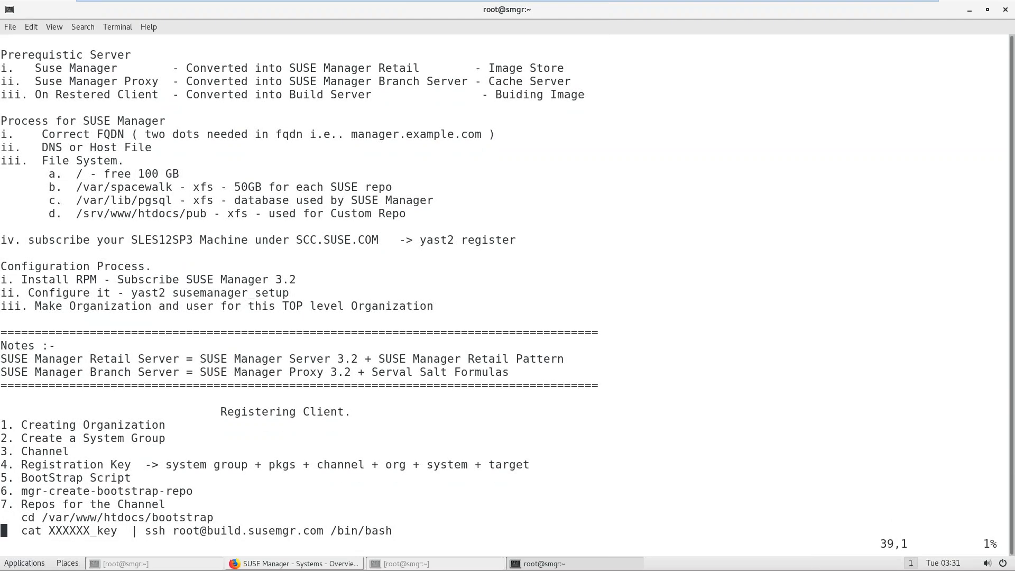
pyautogui.press('Down')
pyautogui.press('Down')
pyautogui.press('Down')
pyautogui.press('Down')
pyautogui.press('Down')
pyautogui.press('Down')
pyautogui.press('Down')
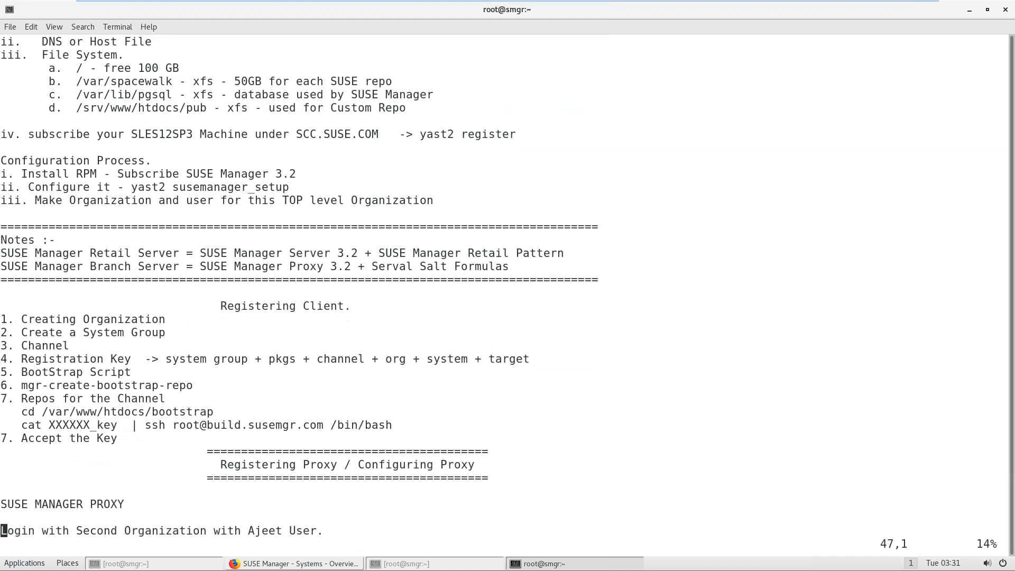
pyautogui.press('Down')
pyautogui.press('Down')
pyautogui.press('Down')
pyautogui.press('Down')
pyautogui.press('Down')
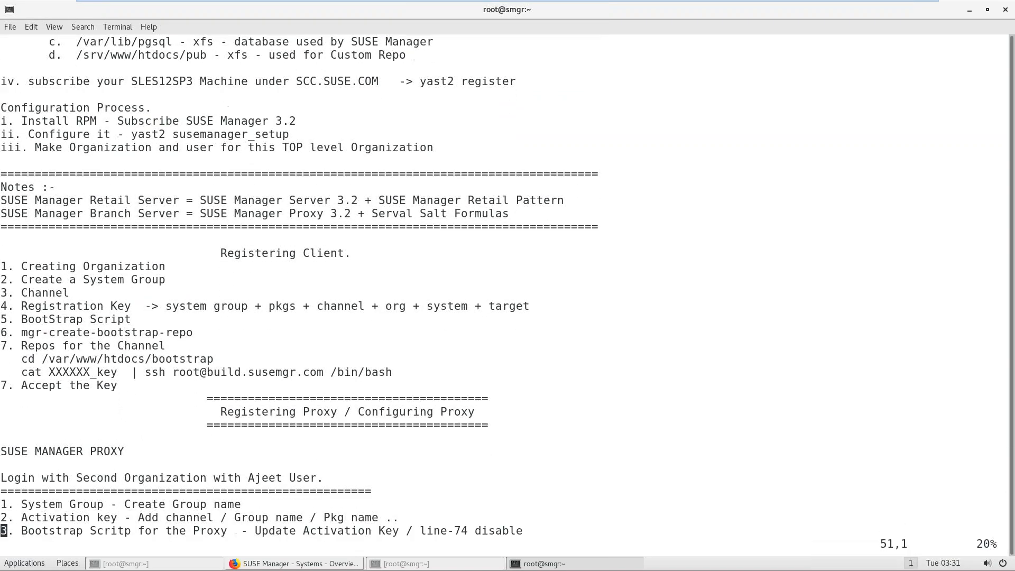
pyautogui.press('Down')
pyautogui.press('Down')
pyautogui.press('Down')
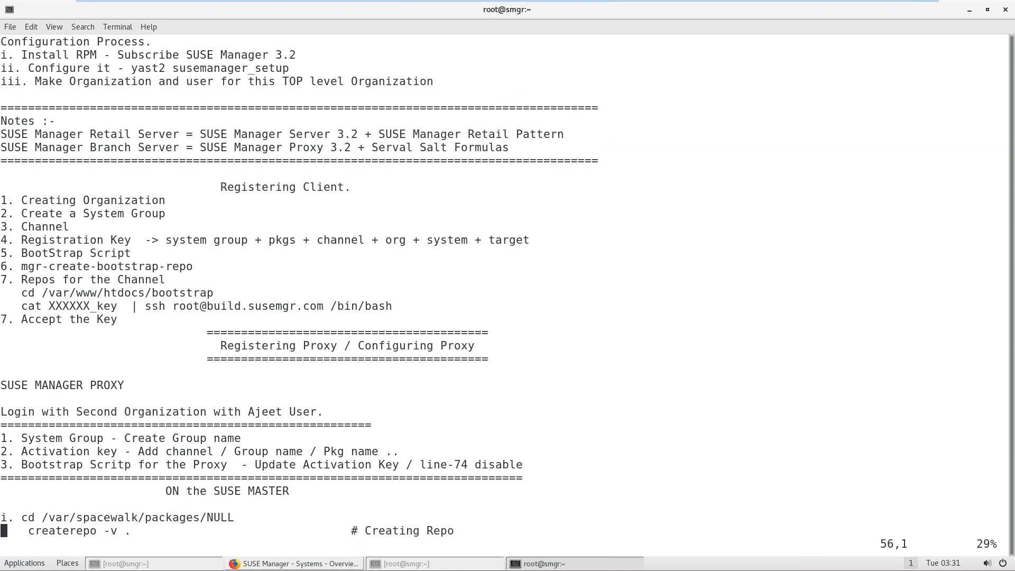
pyautogui.press('Down')
pyautogui.press('Down')
pyautogui.press('Down')
pyautogui.press('Down')
pyautogui.press('Down')
pyautogui.press('Down')
pyautogui.press('Down')
pyautogui.press('Down')
pyautogui.press('Down')
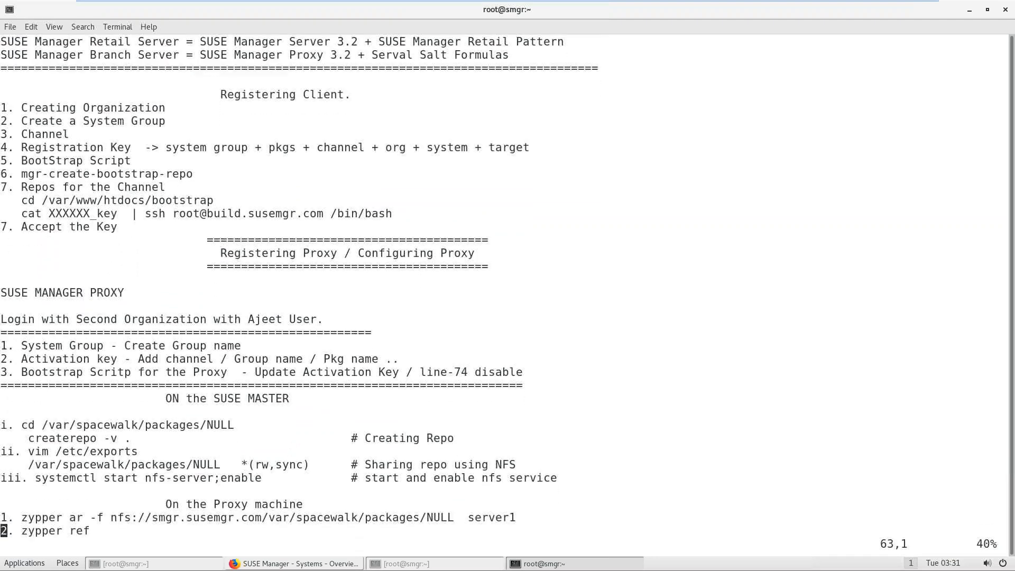
pyautogui.press('Down')
pyautogui.press('Down')
pyautogui.press('Down')
pyautogui.press('Down')
pyautogui.press('Down')
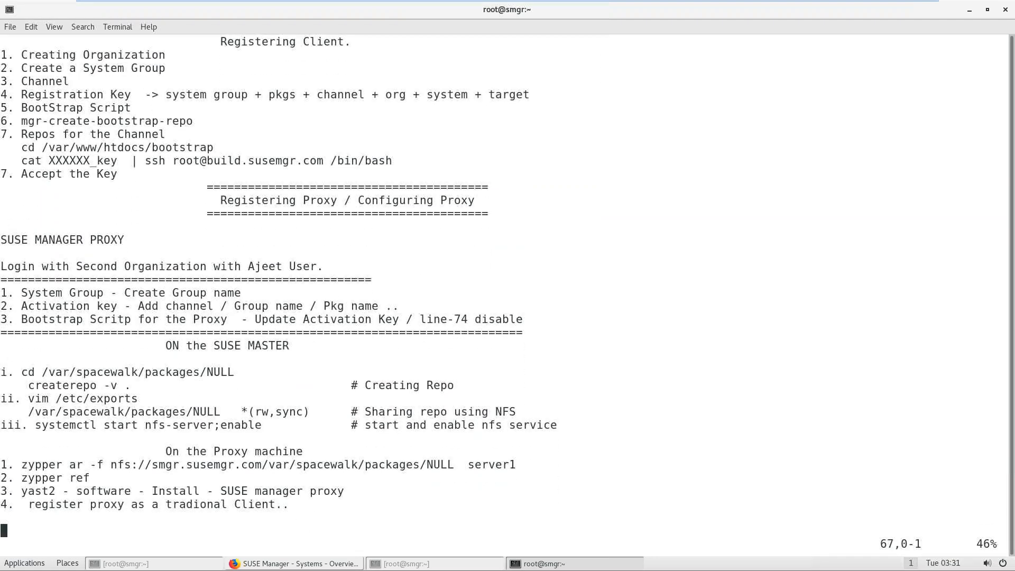
pyautogui.press('Down')
pyautogui.press('Down')
pyautogui.press('Down')
pyautogui.press('Down')
pyautogui.press('Down')
pyautogui.press('Down')
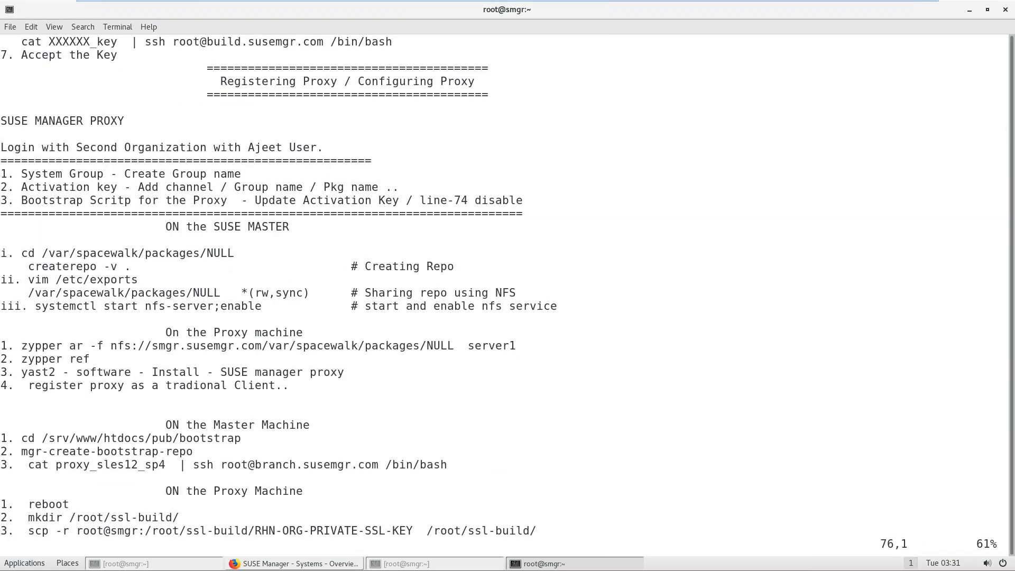
pyautogui.press('Down')
pyautogui.press('Down')
pyautogui.press('Down')
pyautogui.press('Down')
pyautogui.press('Down')
pyautogui.press('Down')
pyautogui.press('Down')
pyautogui.press('Down')
pyautogui.press('Down')
pyautogui.press('Down')
pyautogui.press('Down')
pyautogui.press('Down')
pyautogui.press('Down')
pyautogui.press('Down')
pyautogui.press('Down')
pyautogui.press('Down')
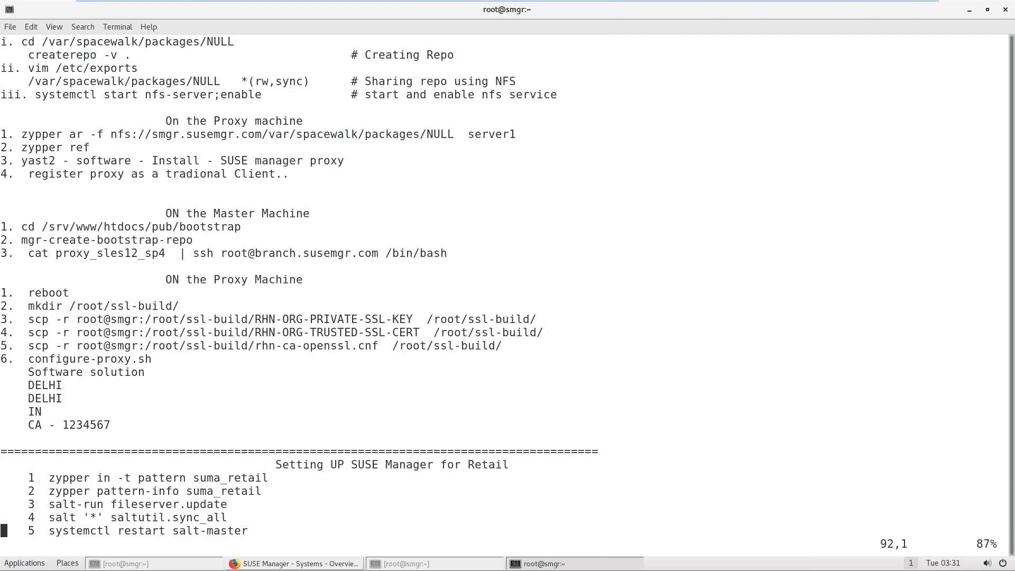
pyautogui.press('Down')
pyautogui.press('Down')
pyautogui.press('Down')
pyautogui.press('Down')
pyautogui.press('Down')
pyautogui.press('Down')
pyautogui.press('Down')
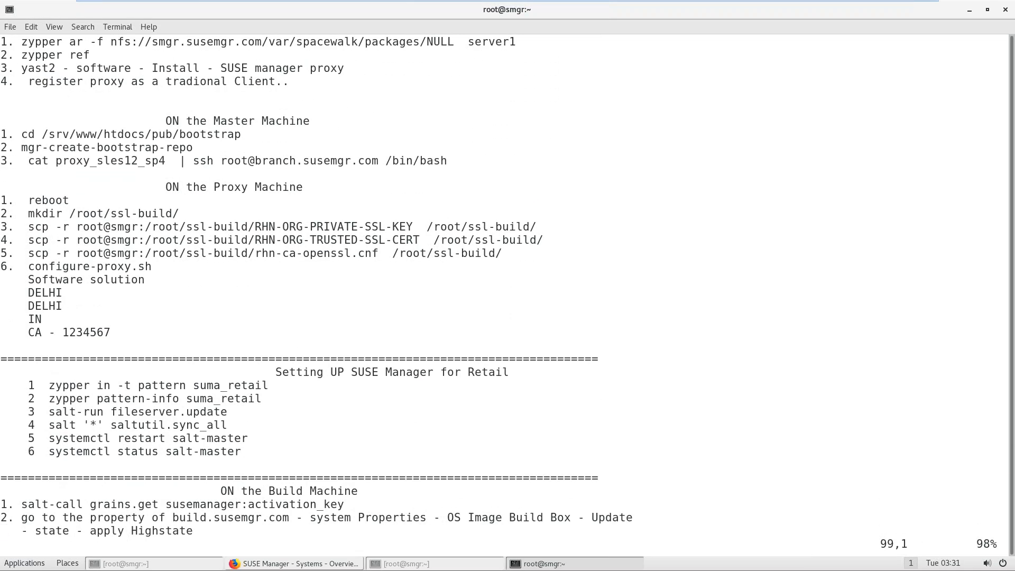
pyautogui.press('Down')
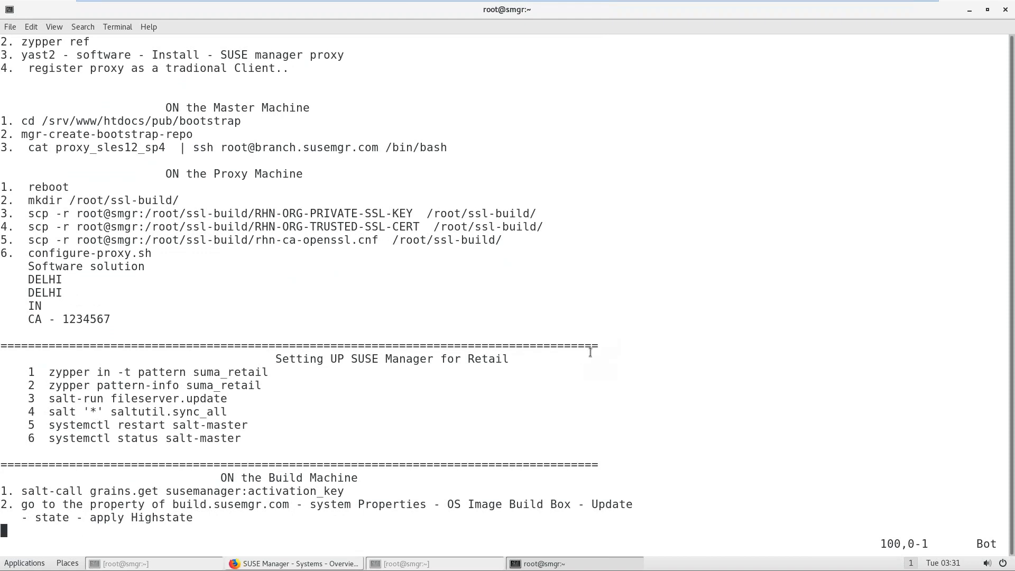
# Step: Save and quit vim with :wq, then leave the virtual machine's full-screen view
pyautogui.write(':wq')
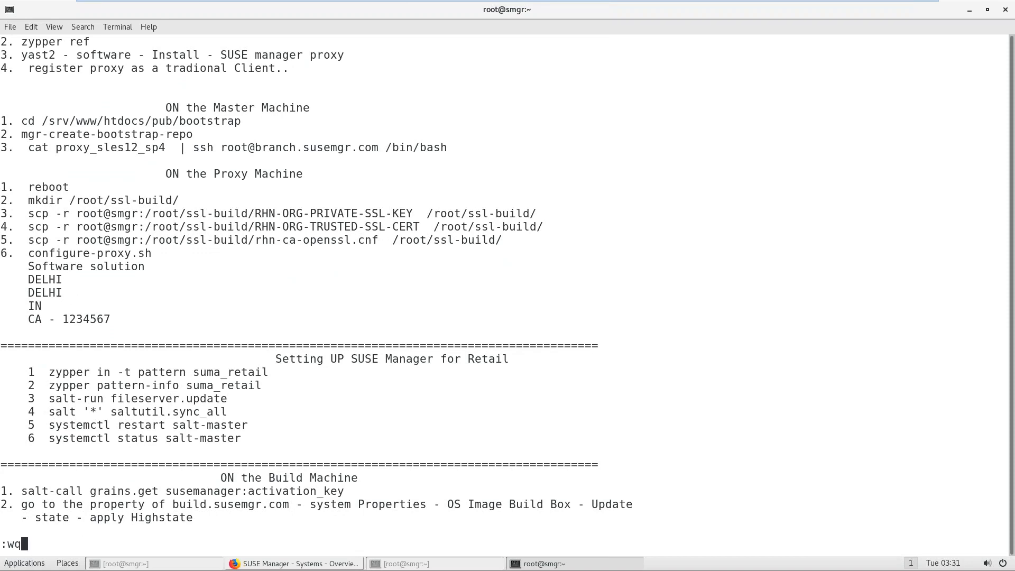
pyautogui.press('Return')
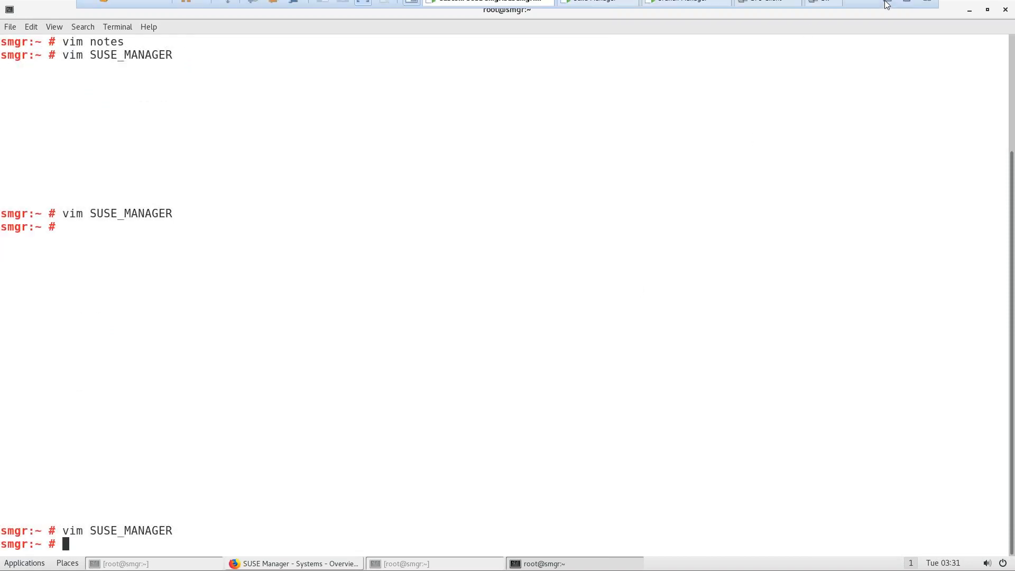
pyautogui.click(907, 8)
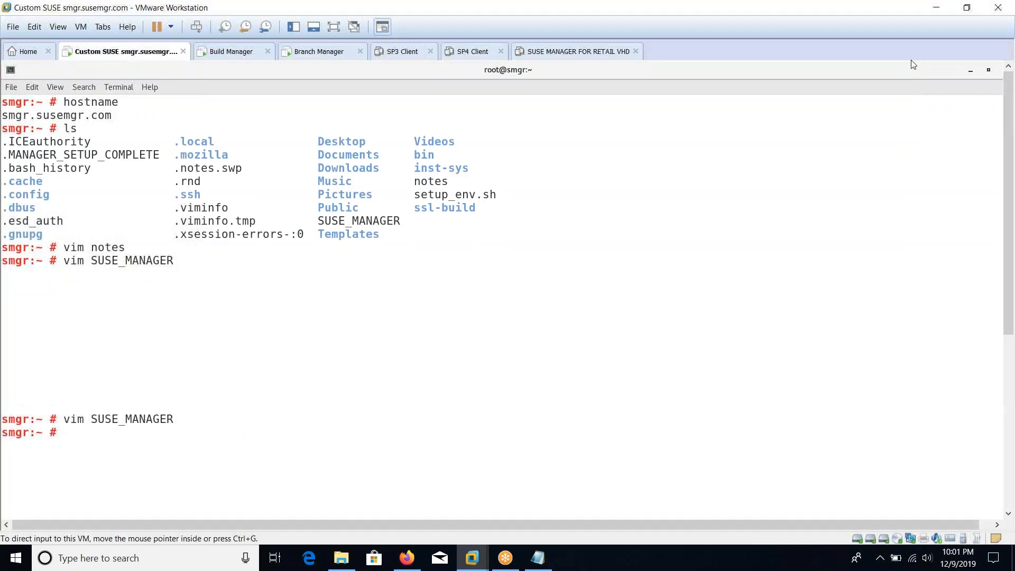